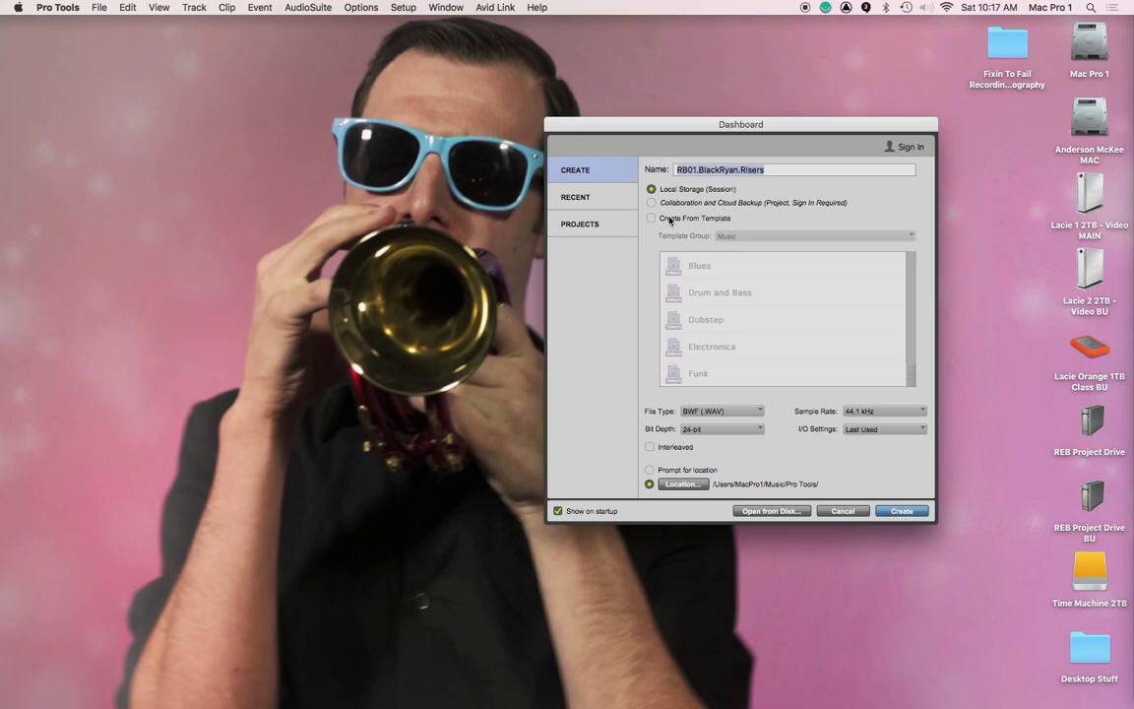
# Create the RB01.BlackRyan.Risers session and add four mono audio tracks plus one master fader track
pyautogui.press('Return')
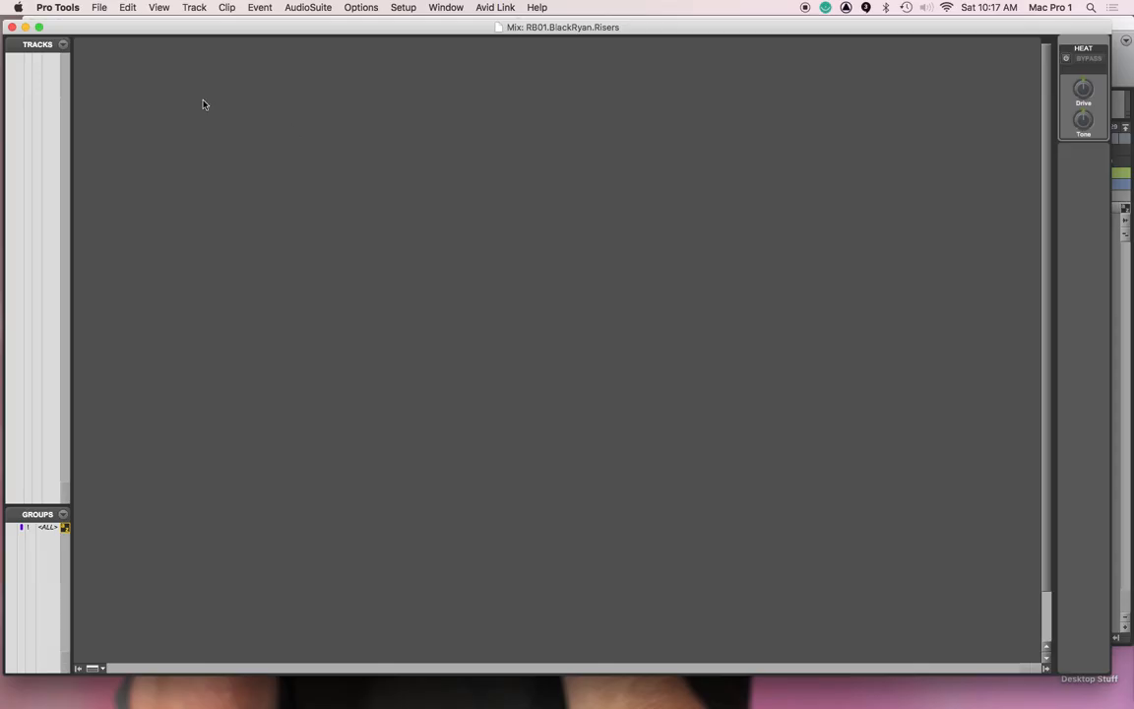
pyautogui.press('shift+super+n')
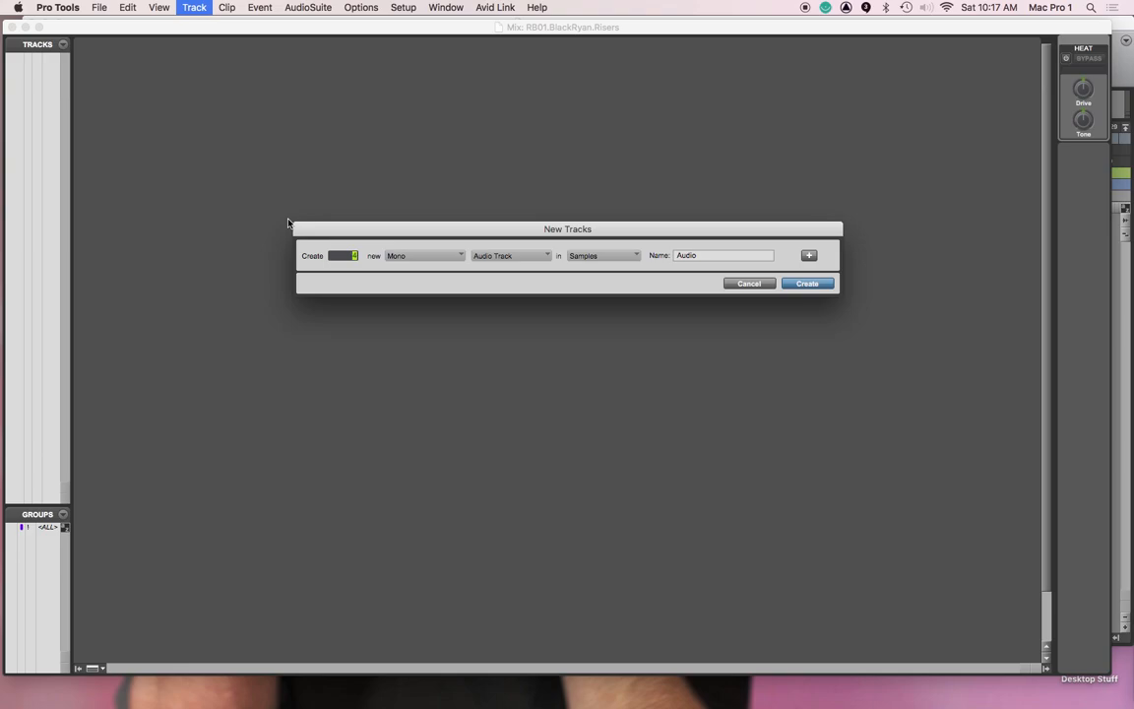
pyautogui.press('super+shift+Down')
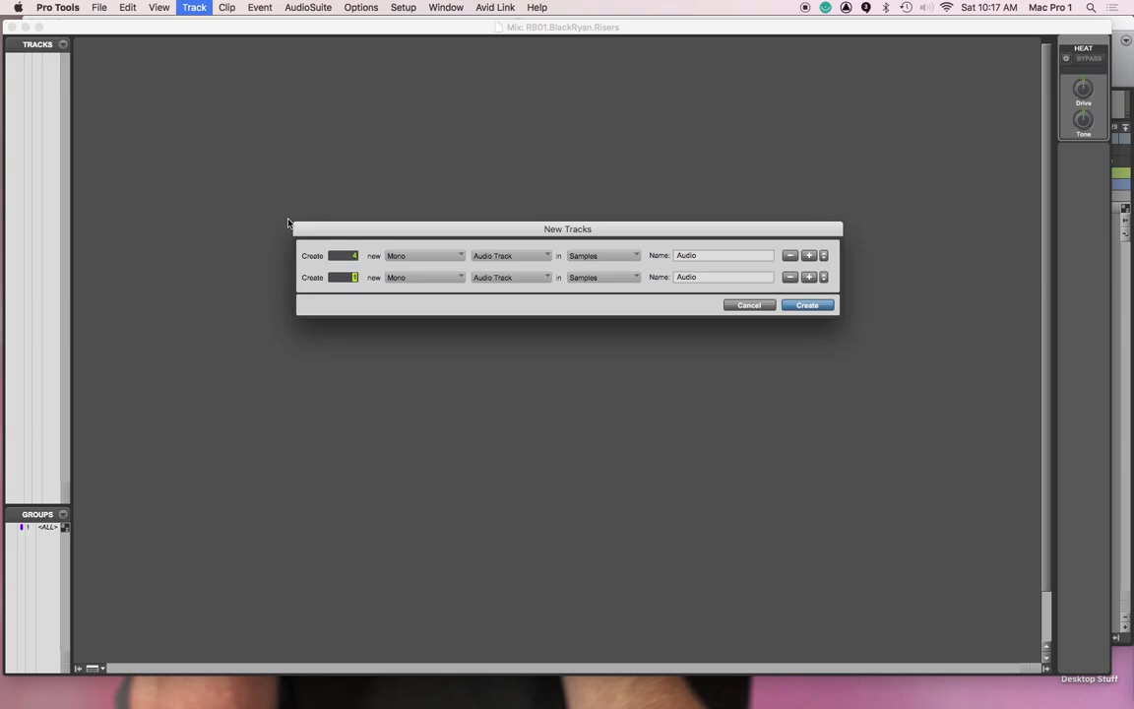
pyautogui.press('super+Down')
pyautogui.press('super+Down')
pyautogui.press('Return')
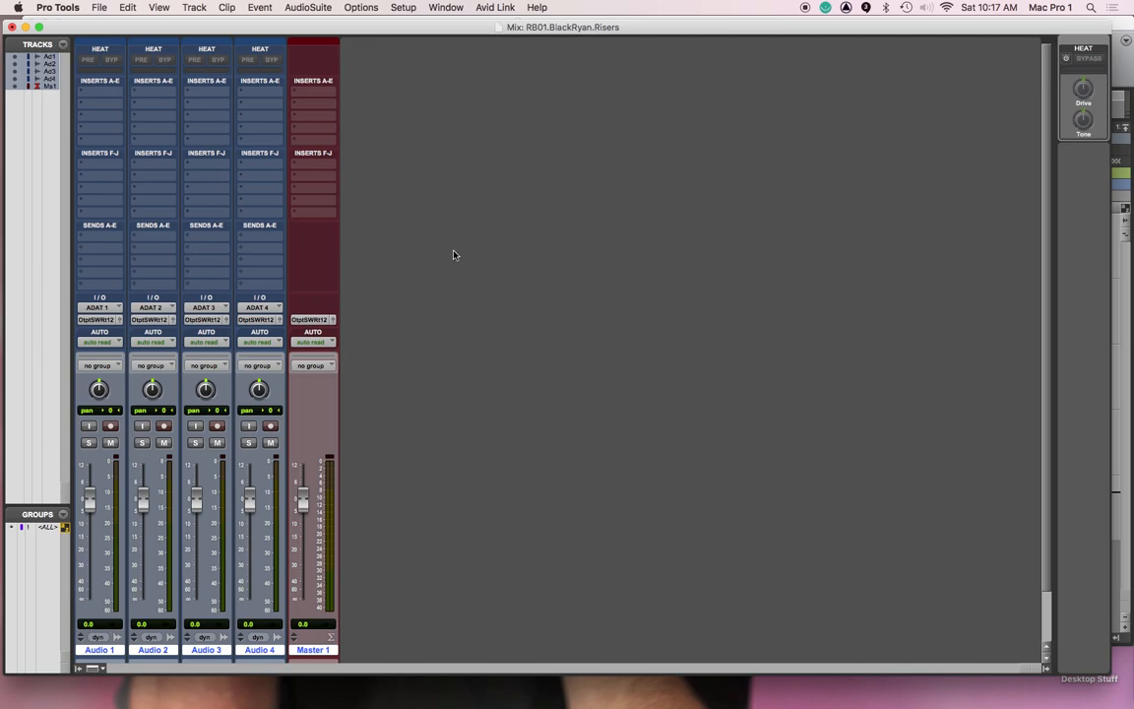
# Rename the first audio track as Riser Noise in the Edit window
pyautogui.press('super+equal')
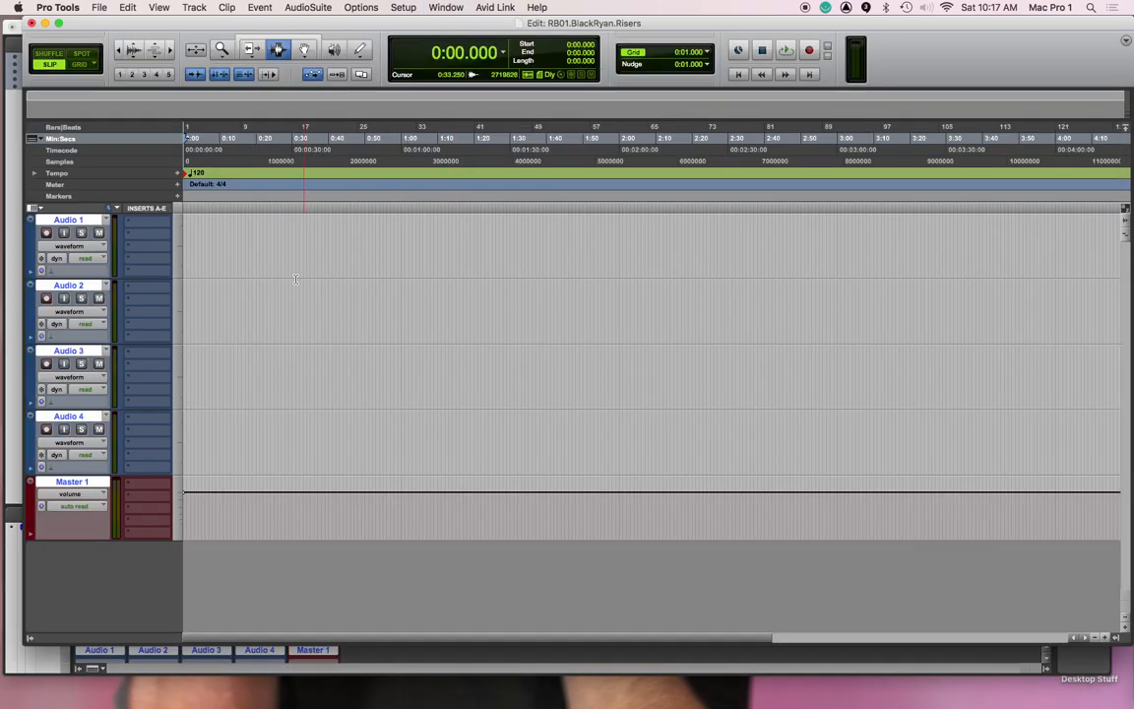
pyautogui.click(251, 220)
pyautogui.doubleClick(68, 219)
pyautogui.write('Riser')
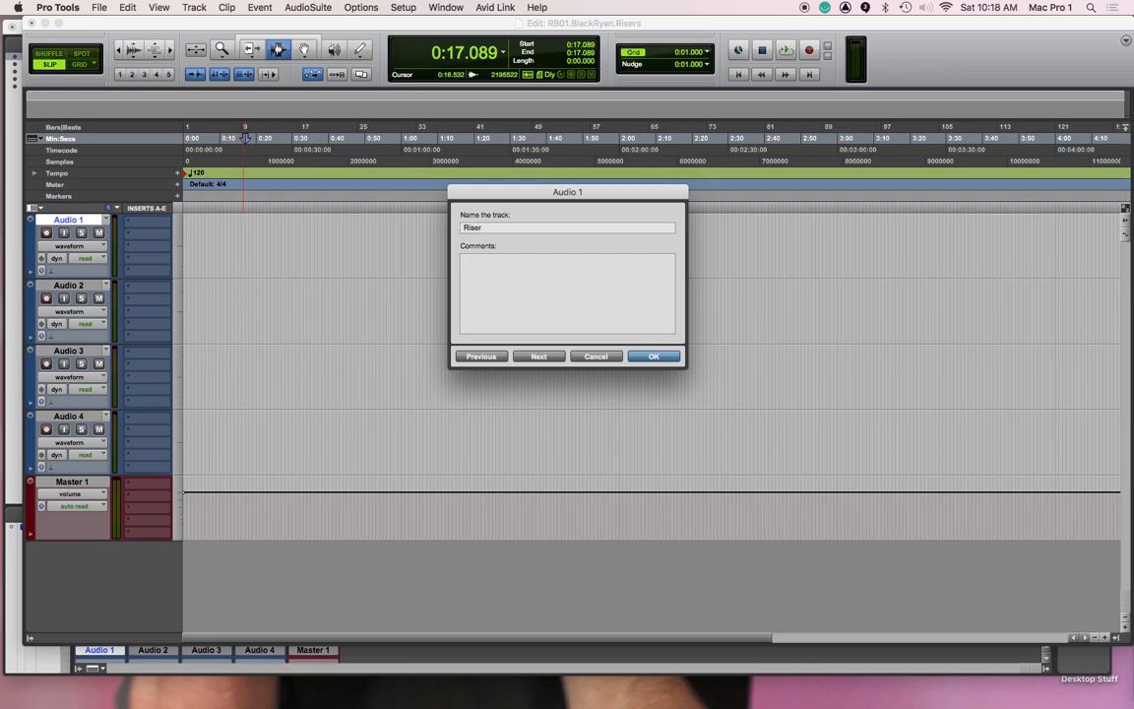
pyautogui.write(' W')
pyautogui.press('BackSpace')
pyautogui.write('Noise')
pyautogui.press('Return')
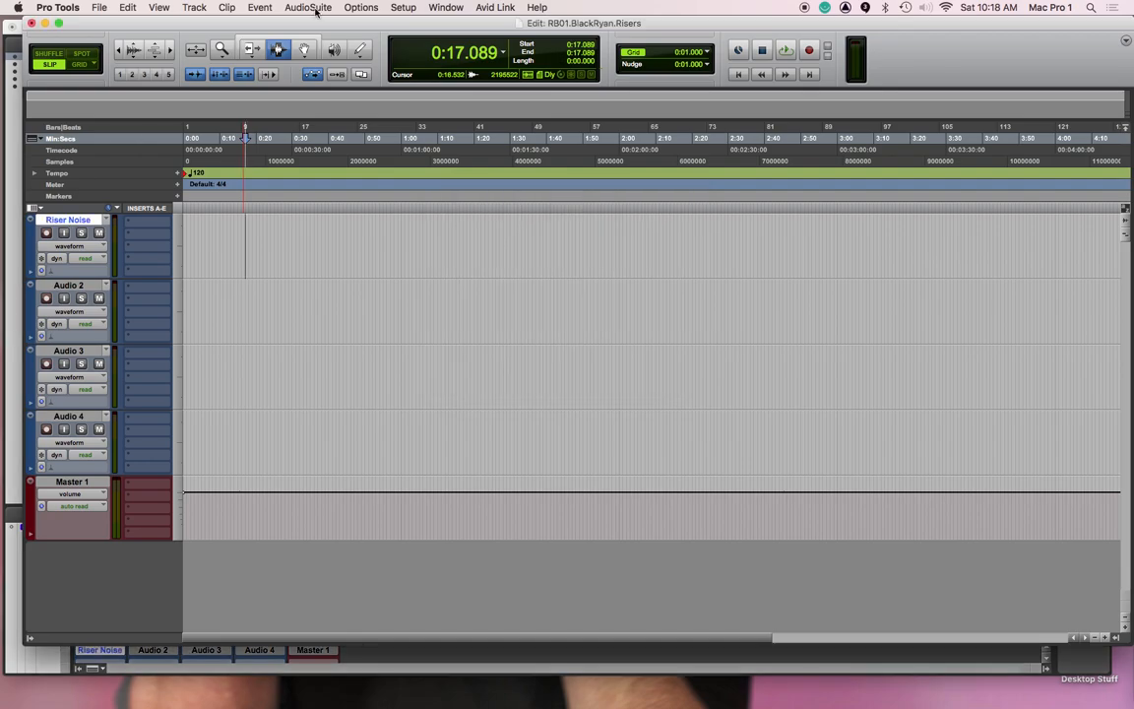
pyautogui.click(286, 9)
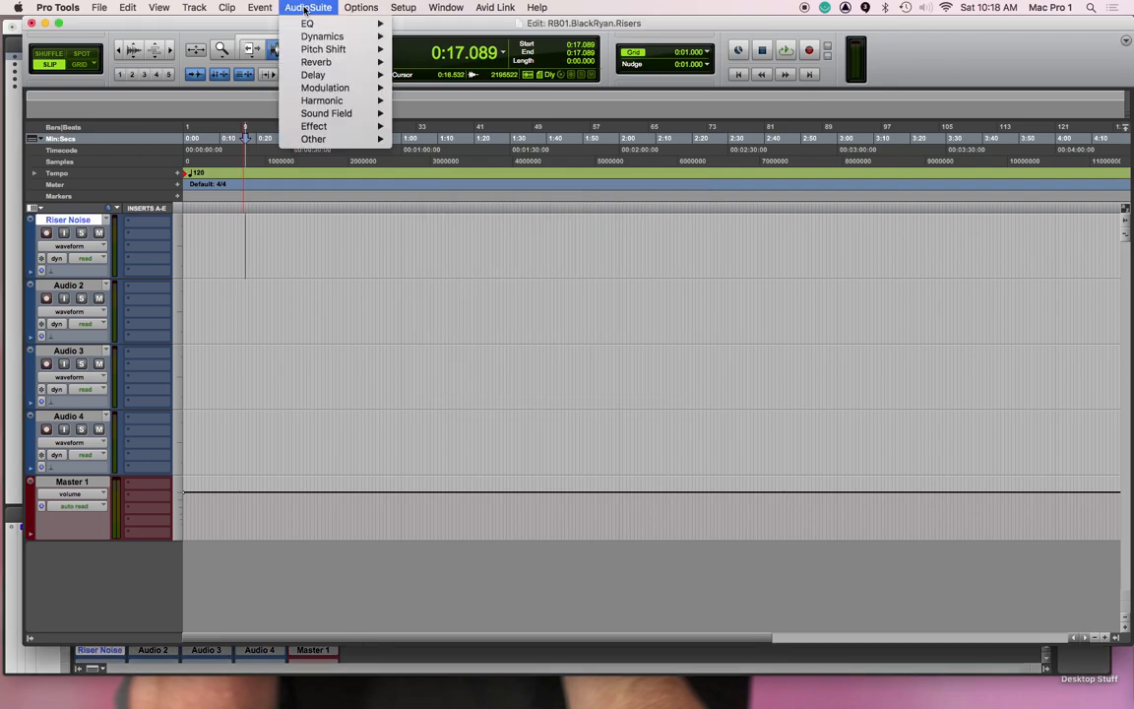
pyautogui.click(278, 262)
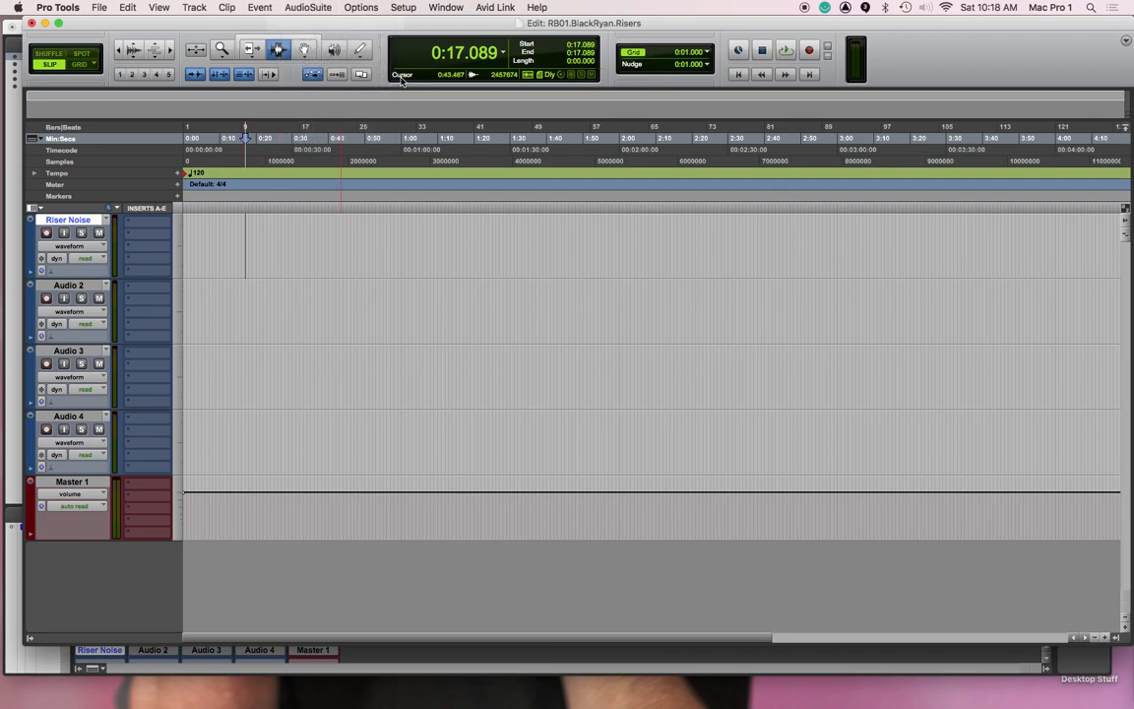
pyautogui.click(503, 56)
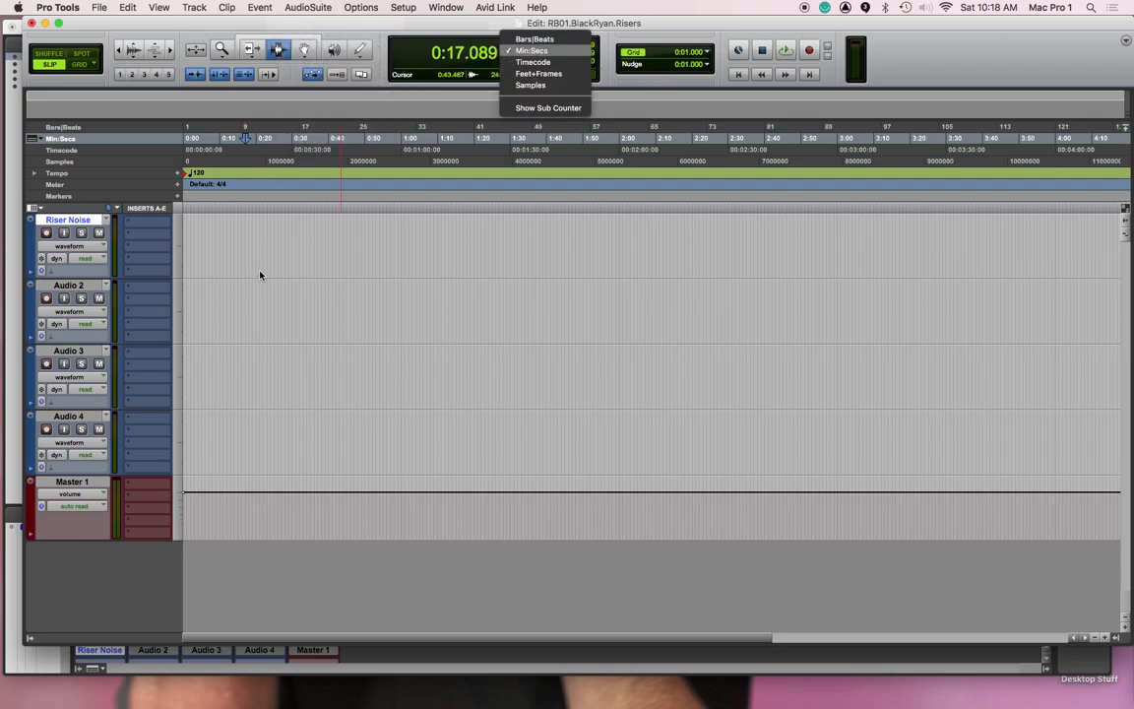
pyautogui.click(228, 241)
# Switch to Grid mode and select the range from 0:06 to 0:10 on the Riser Noise track
pyautogui.press('t')
pyautogui.press('t')
pyautogui.press('t')
pyautogui.hscroll(-2, 113, 491)
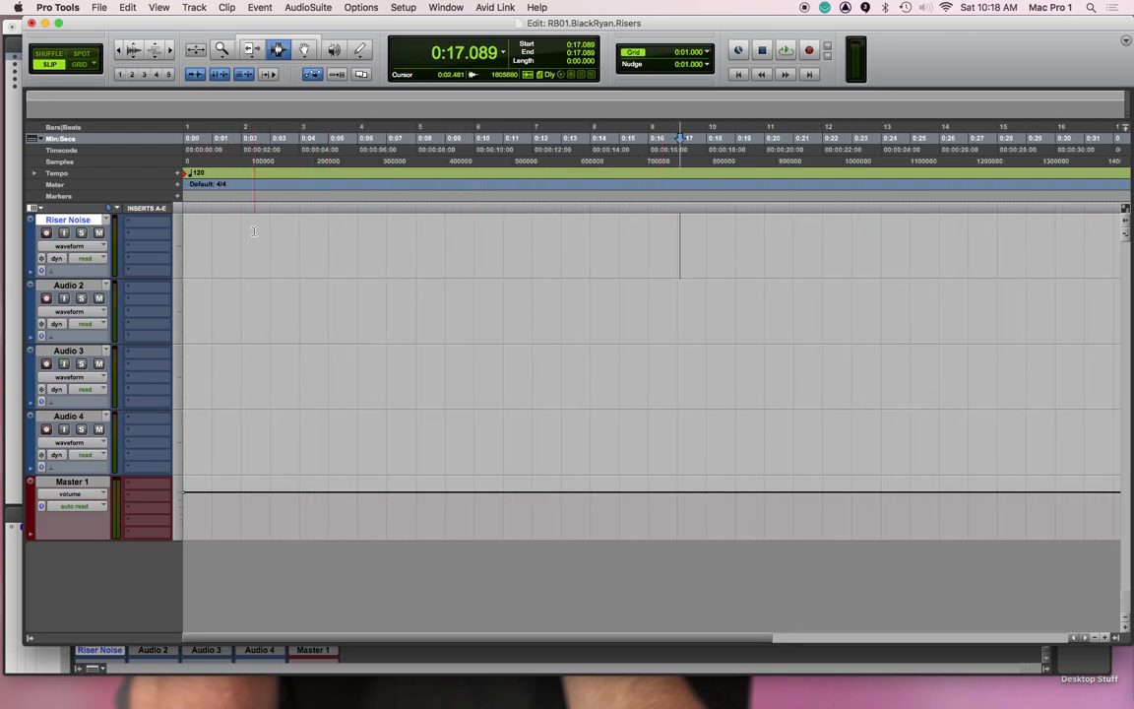
pyautogui.moveTo(357, 233); pyautogui.dragTo(491, 231)
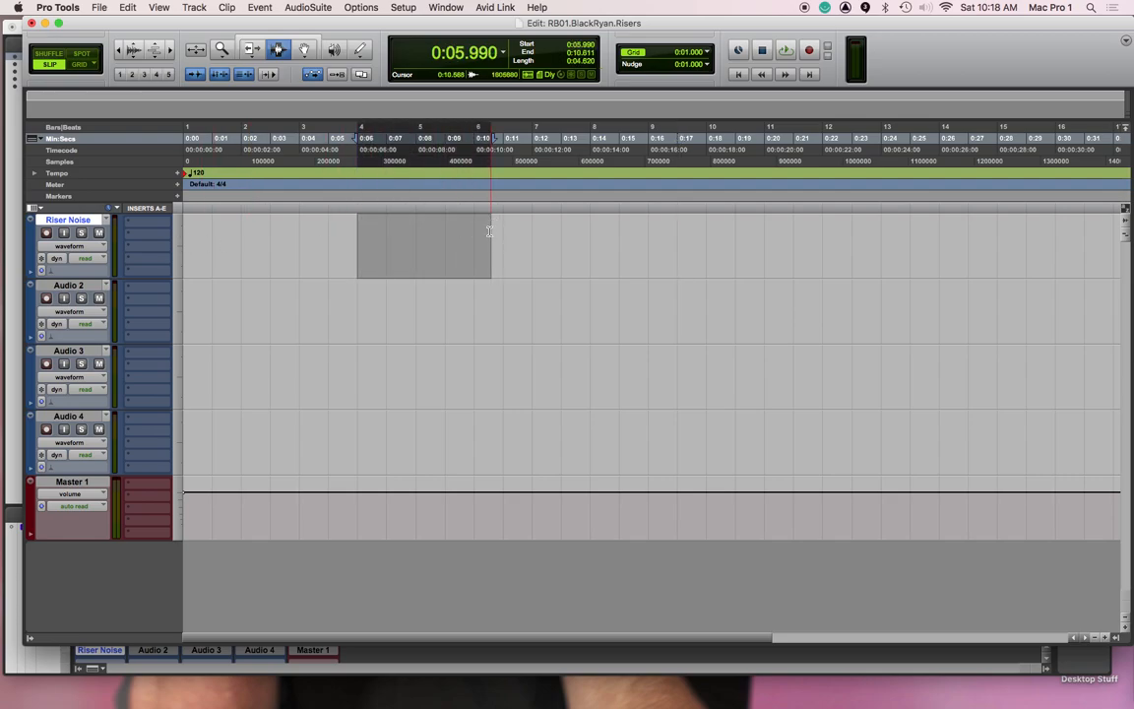
pyautogui.press('F4')
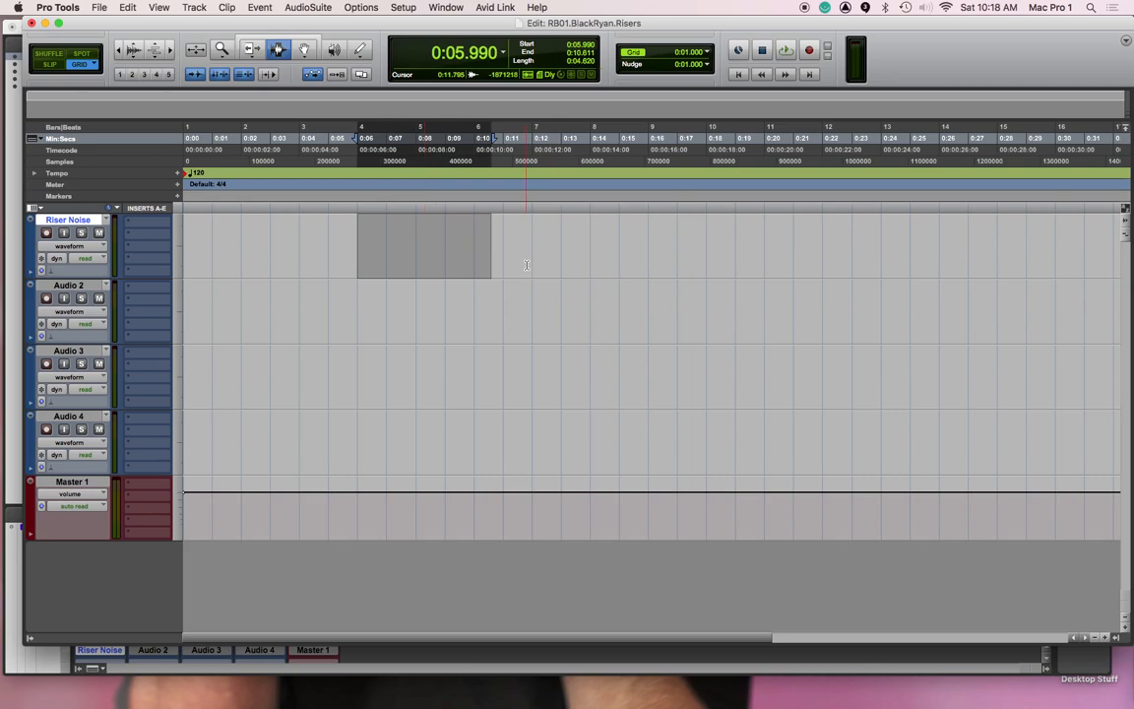
pyautogui.click(528, 261)
pyautogui.moveTo(356, 257); pyautogui.dragTo(405, 253)
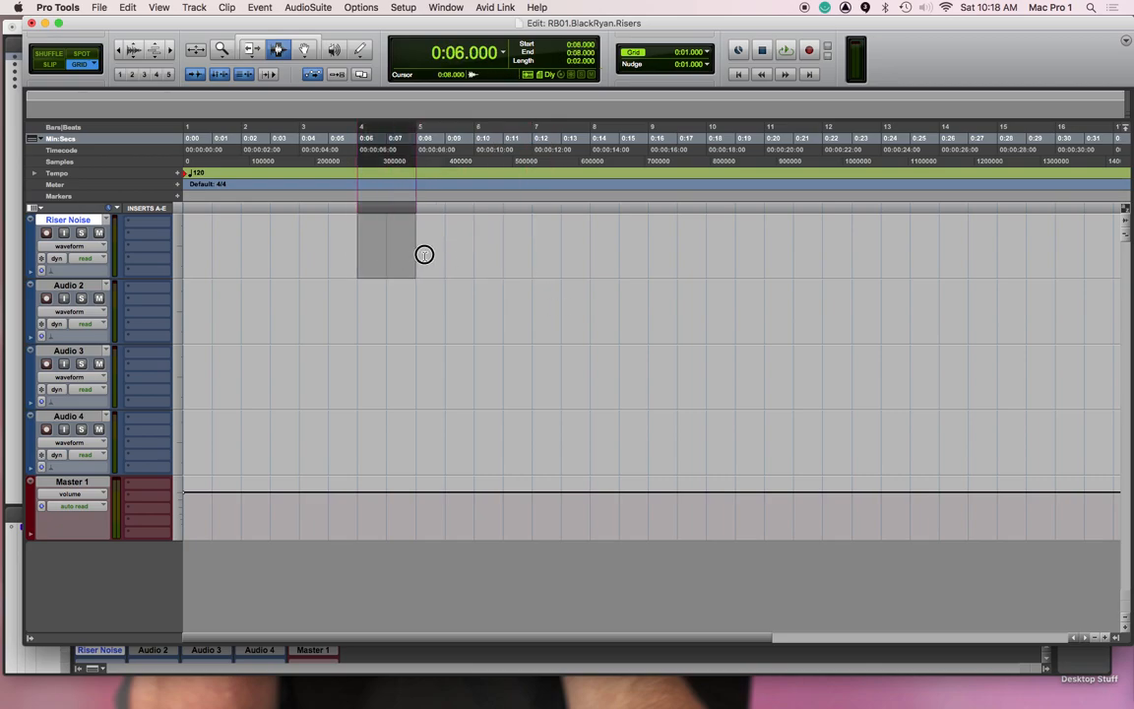
pyautogui.moveTo(424, 254); pyautogui.dragTo(467, 255)
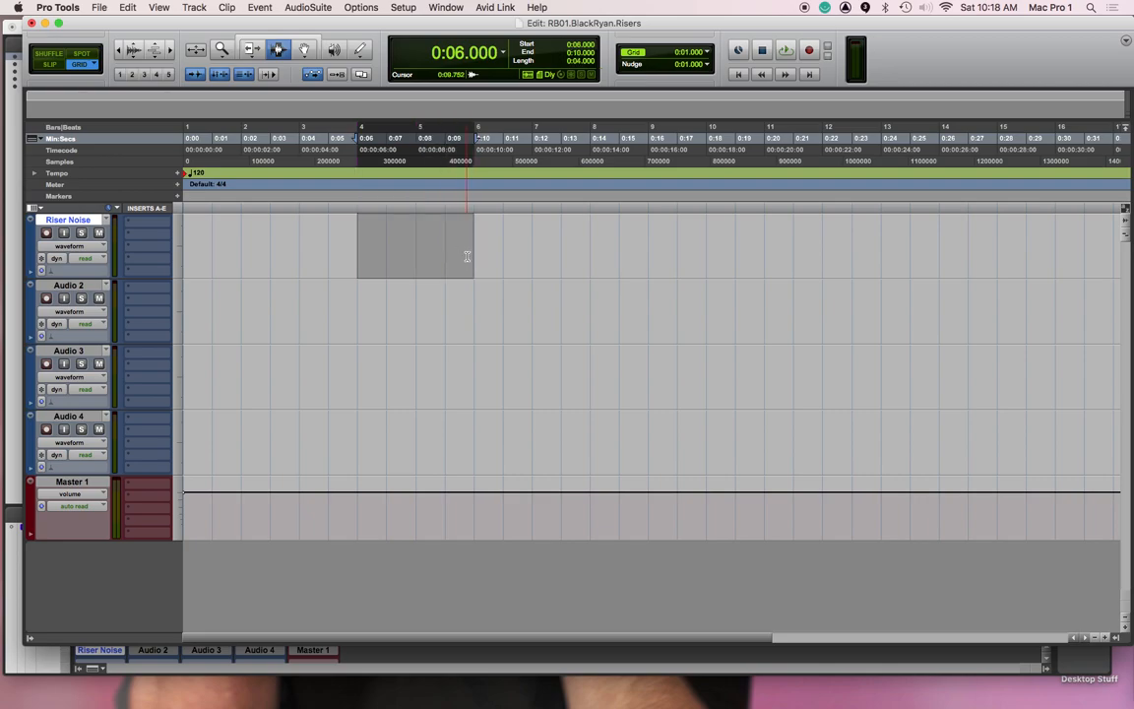
# Open the Signal Generator AudioSuite plug-in, set its signal to White Noise and preview the sound
pyautogui.click(307, 7)
pyautogui.moveTo(370, 139)
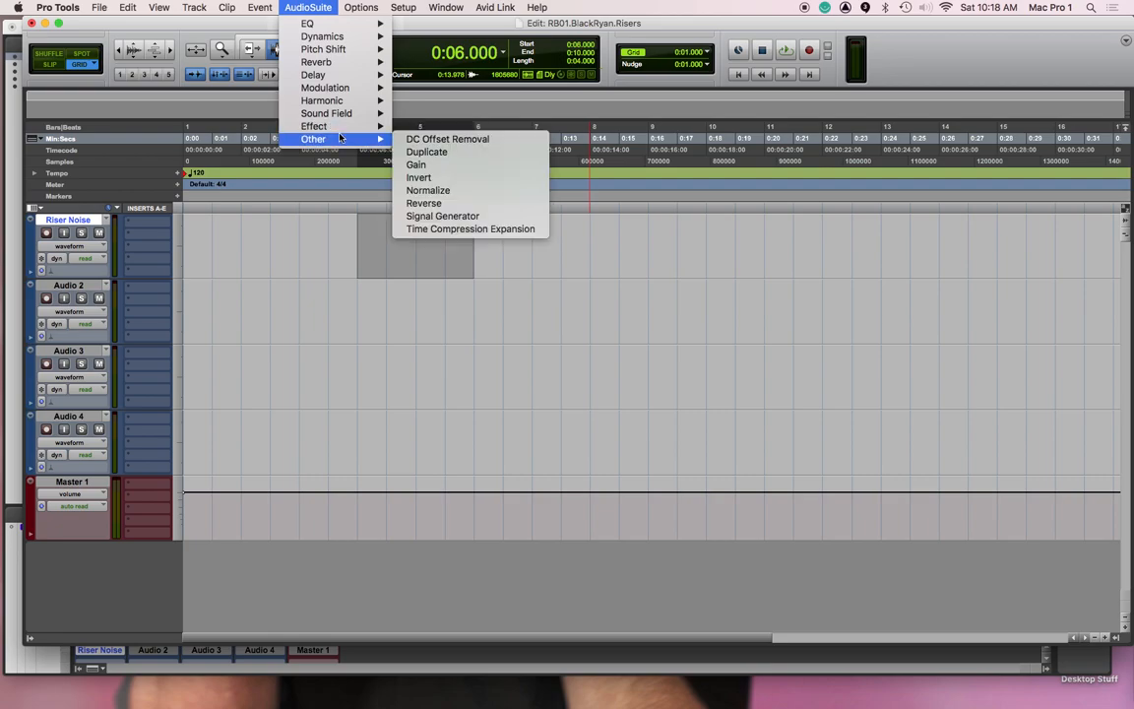
pyautogui.click(458, 219)
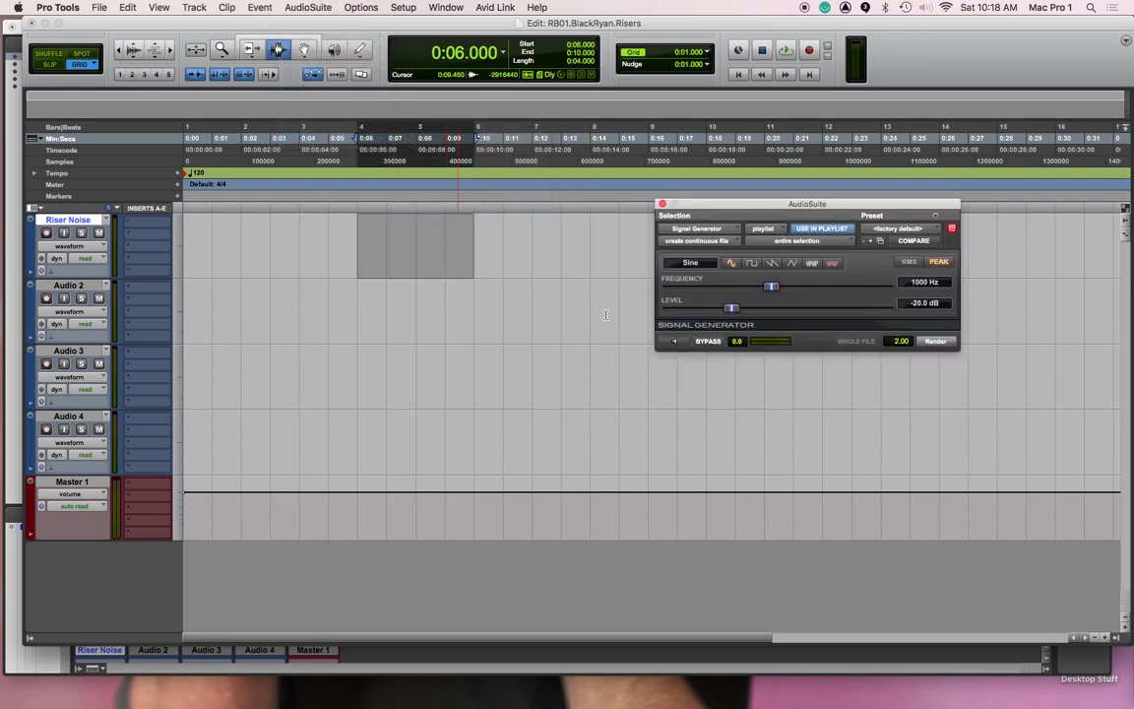
pyautogui.click(811, 264)
pyautogui.click(673, 340)
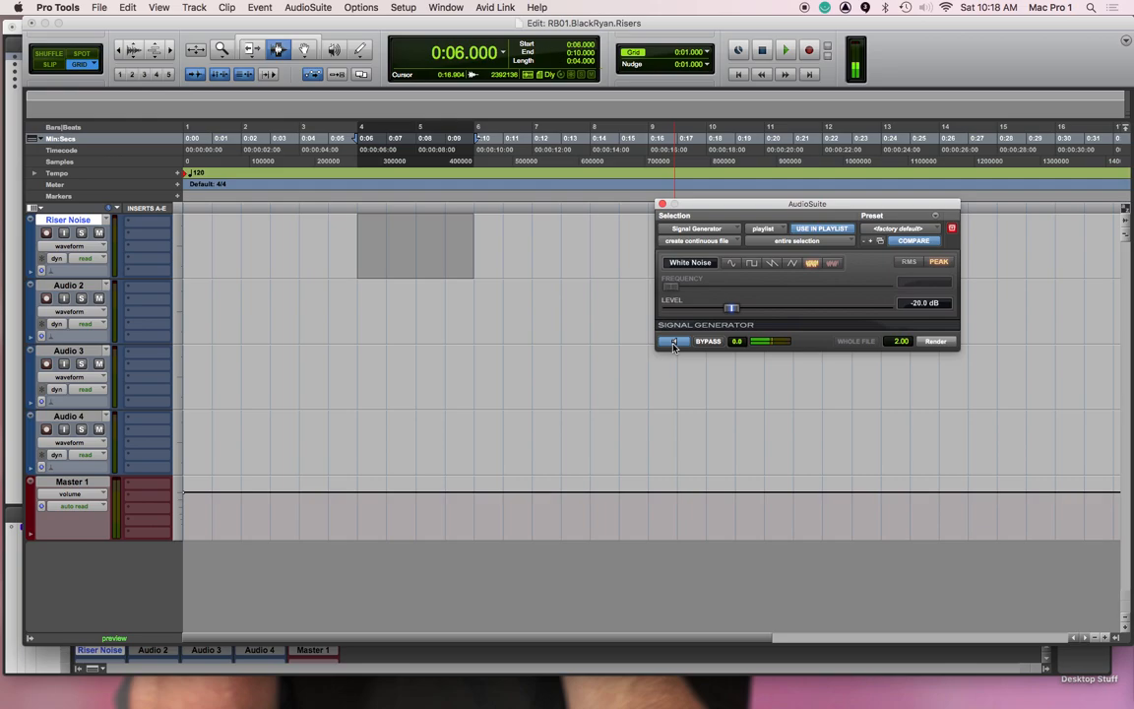
pyautogui.click(673, 341)
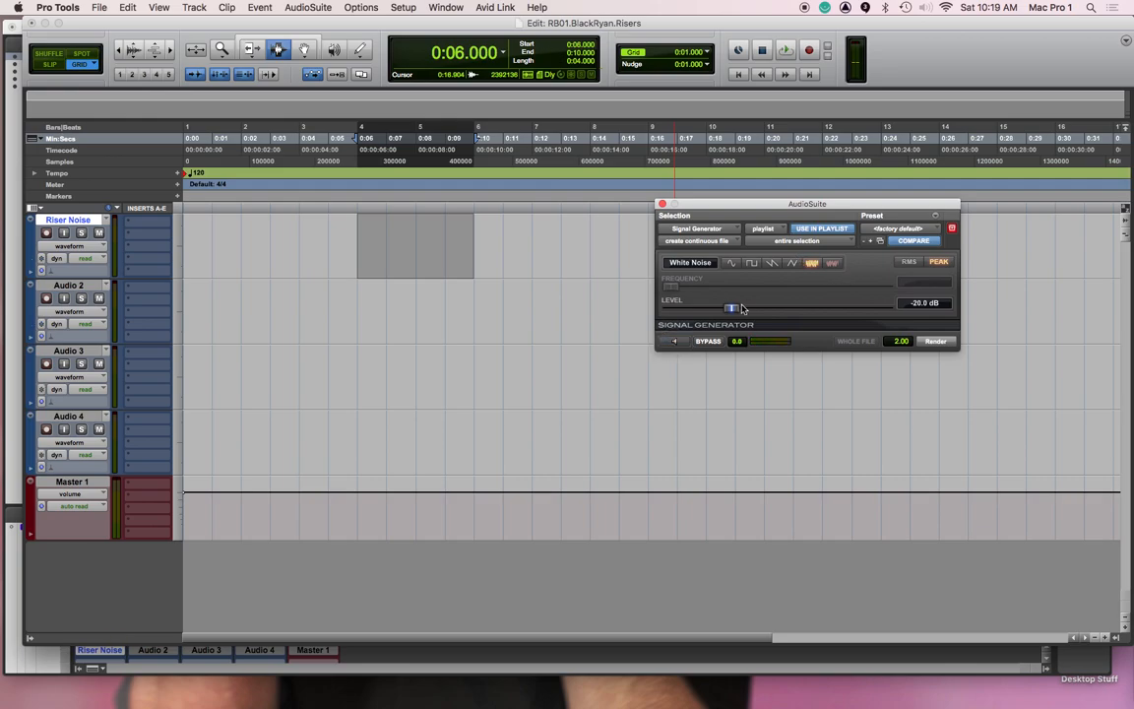
# Set the white noise level to -4.6 dB and render it into the 0:06 to 0:10 range on Riser Noise
pyautogui.moveTo(734, 310); pyautogui.dragTo(825, 311)
pyautogui.click(357, 256)
pyautogui.moveTo(357, 253); pyautogui.dragTo(477, 254)
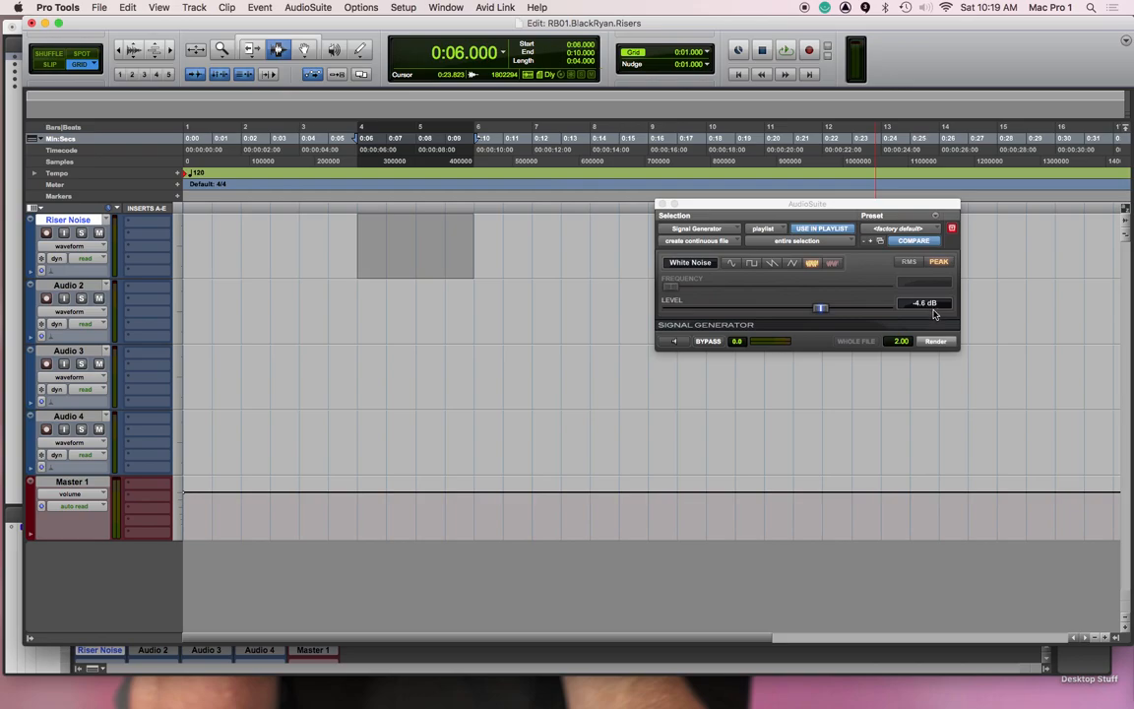
pyautogui.click(935, 341)
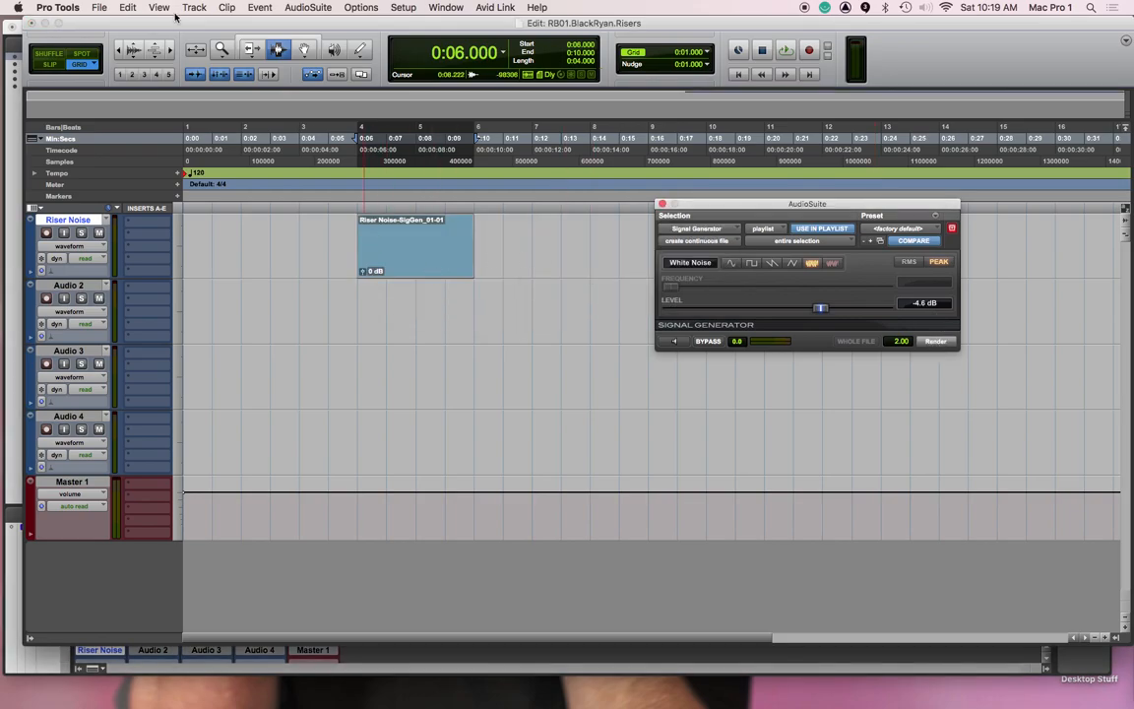
# Time-stretch the white noise clip to end at 0:12 with the TCE Trim tool and play it back
pyautogui.click(135, 57)
pyautogui.click(135, 57)
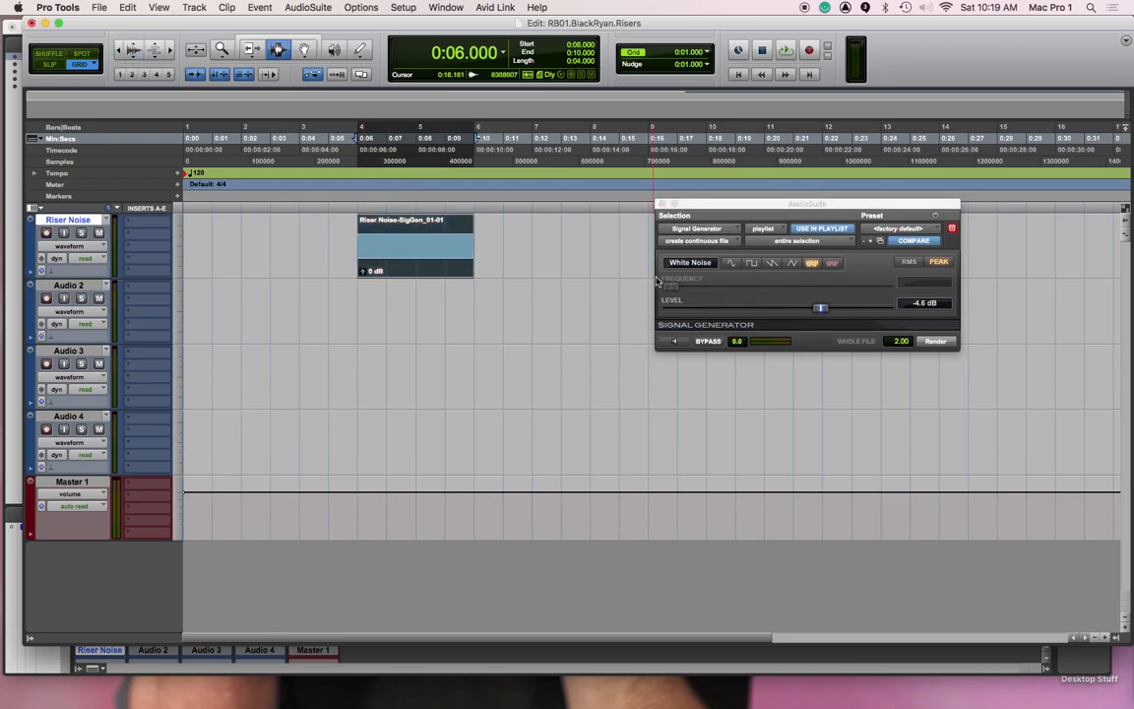
pyautogui.click(133, 49)
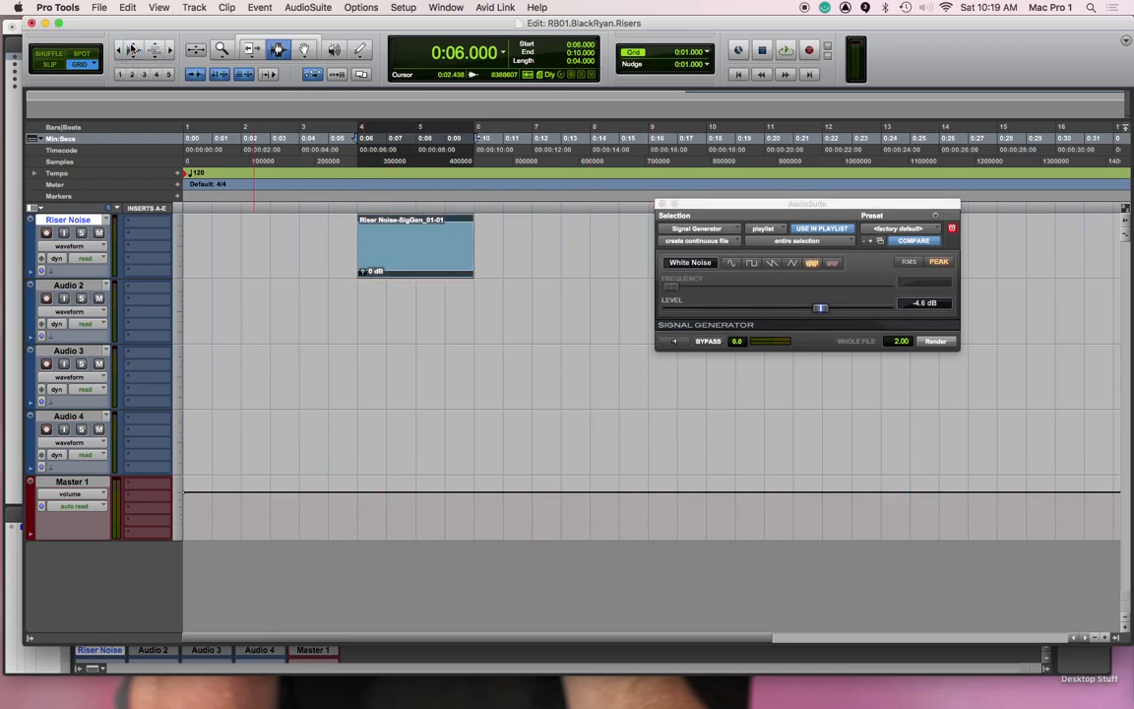
pyautogui.click(535, 268)
pyautogui.press('F6')
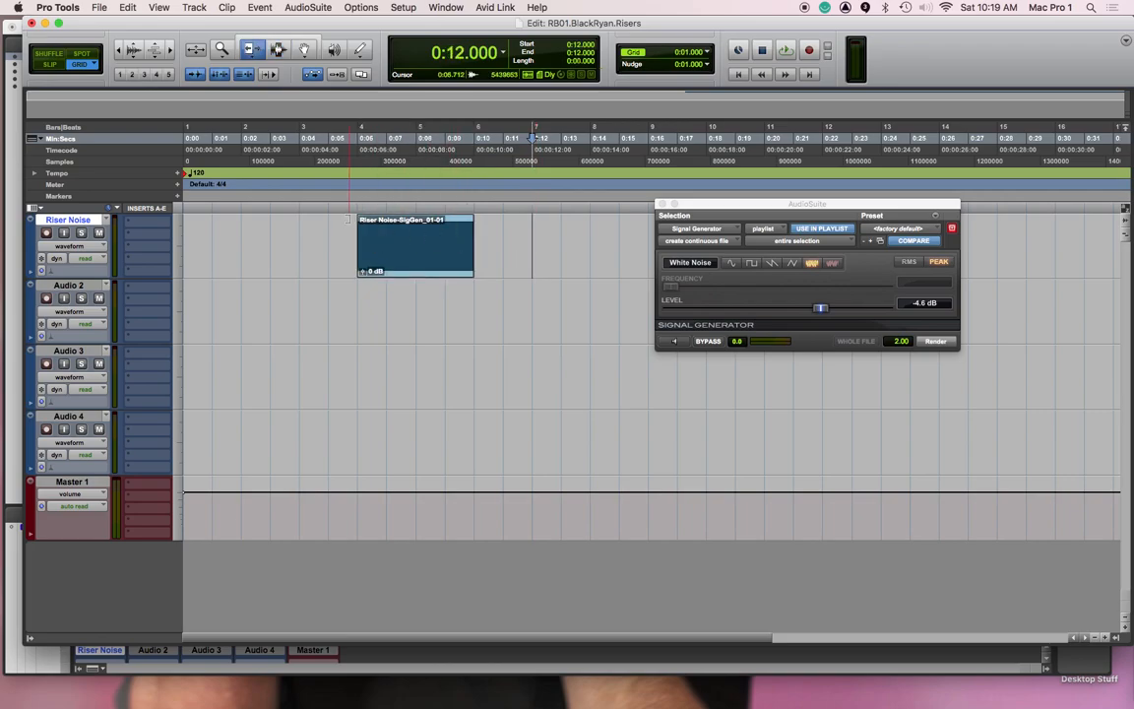
pyautogui.click(253, 55)
pyautogui.moveTo(253, 54); pyautogui.dragTo(294, 91)
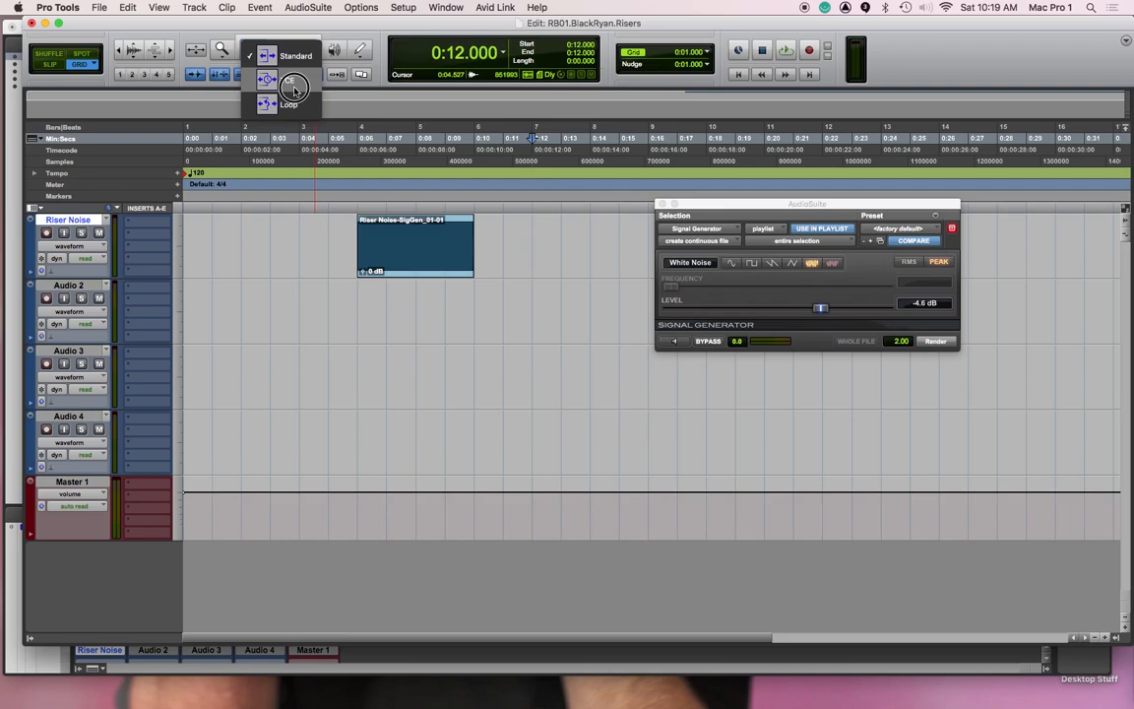
pyautogui.moveTo(293, 91); pyautogui.dragTo(293, 91)
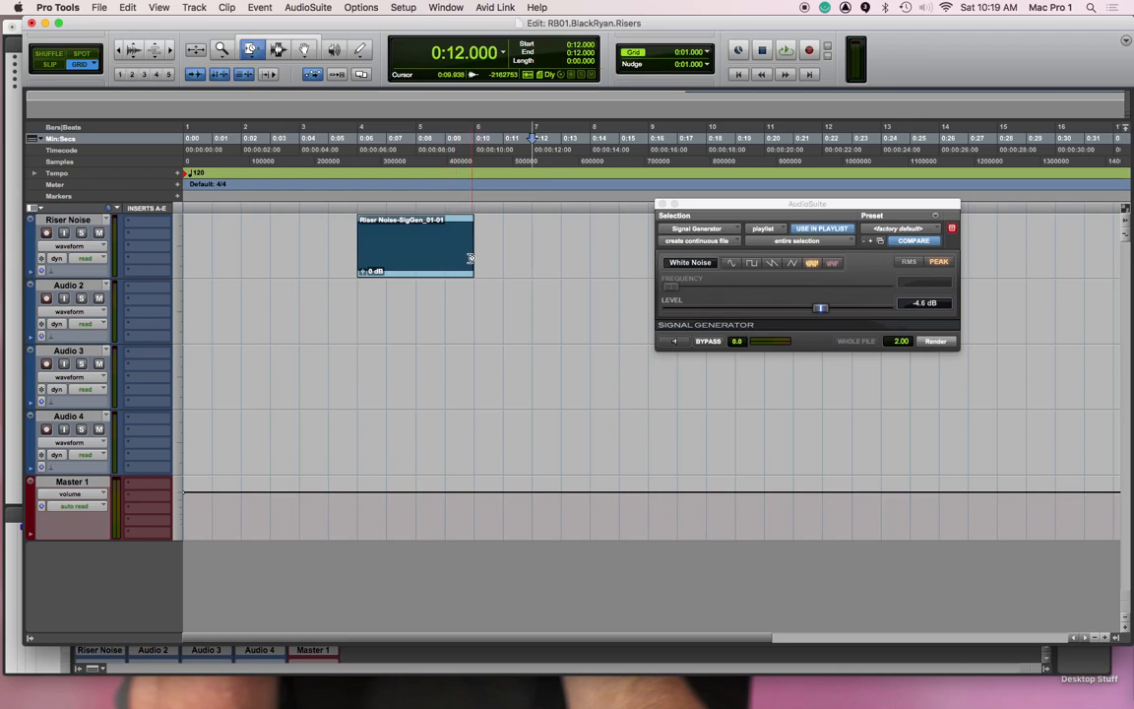
pyautogui.moveTo(471, 258); pyautogui.dragTo(529, 259)
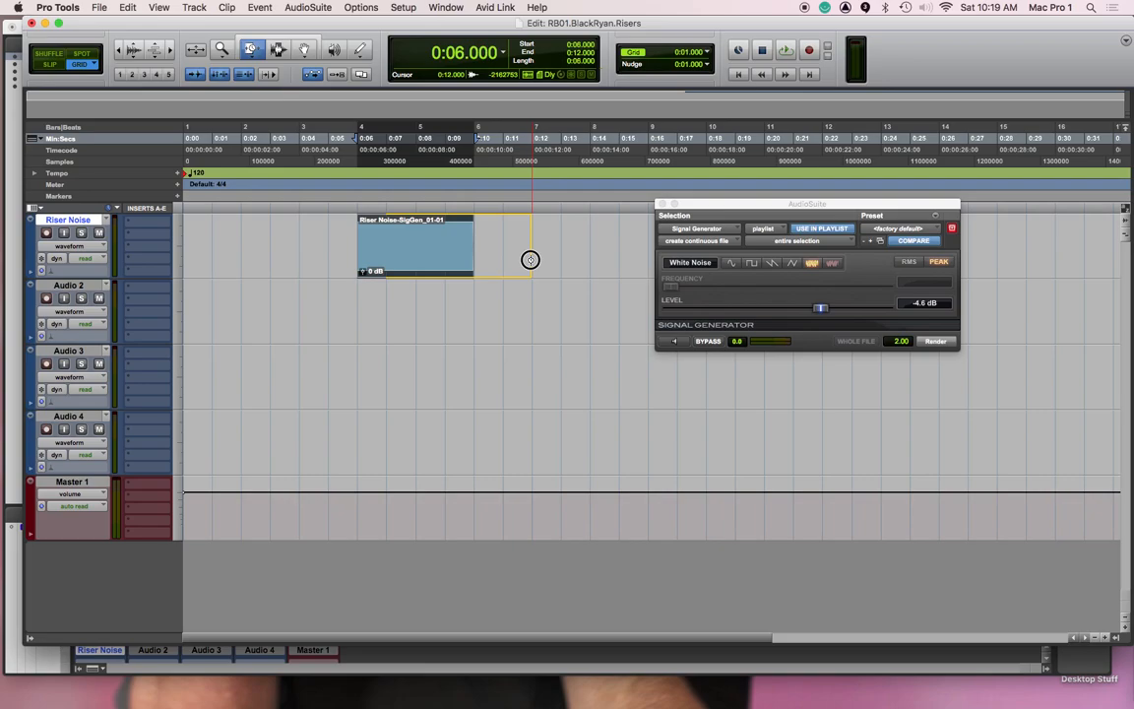
pyautogui.moveTo(530, 259); pyautogui.dragTo(530, 259)
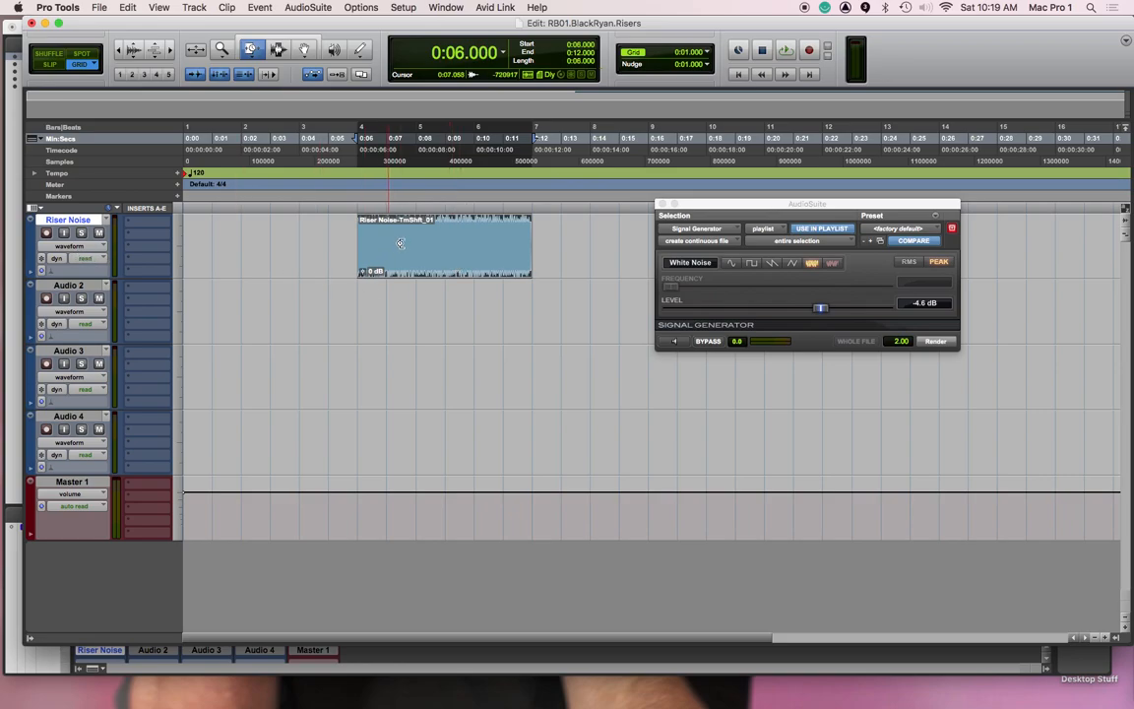
pyautogui.press('space')
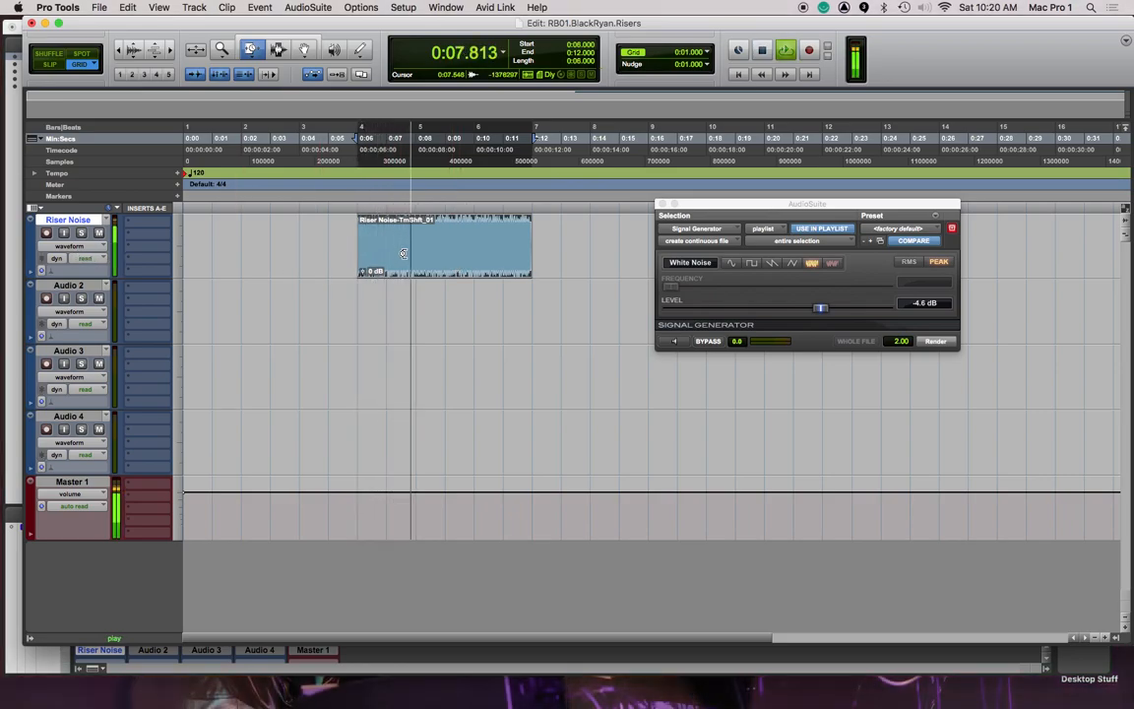
# Group the four audio tracks under the name "audio Tracks" and lower their linked faders to -11.5 dB
pyautogui.press('super+equal')
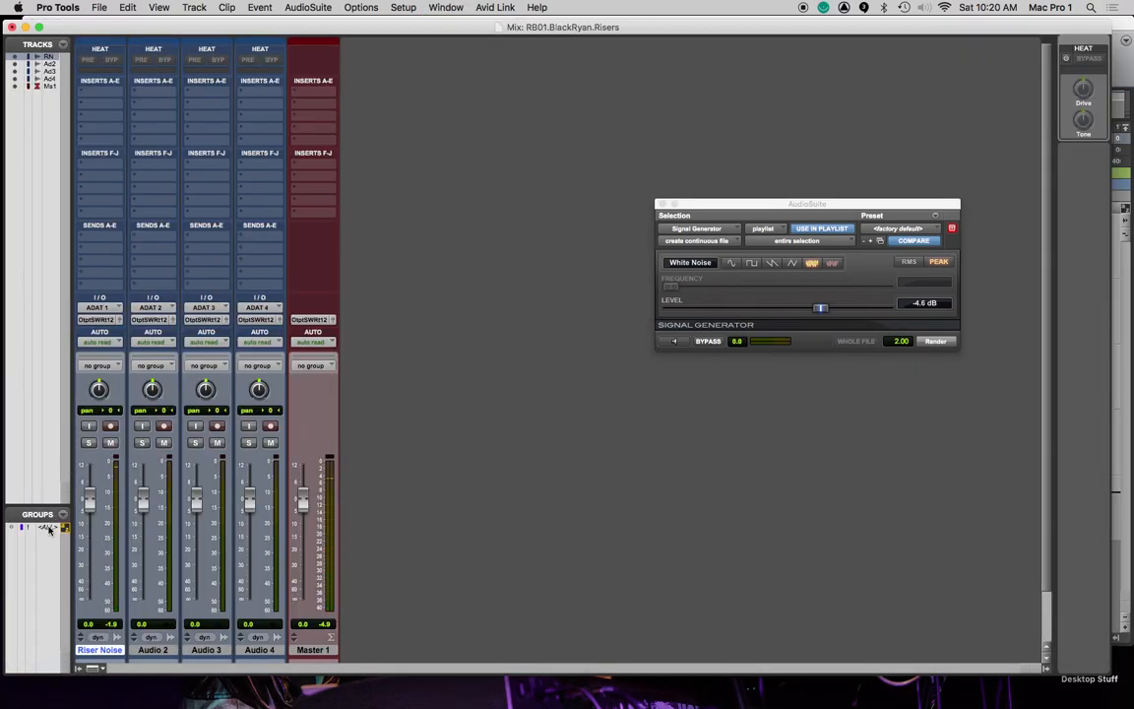
pyautogui.keyDown('shift'); pyautogui.click(220, 653); pyautogui.keyUp('shift')
pyautogui.keyDown('shift'); pyautogui.click(260, 651); pyautogui.keyUp('shift')
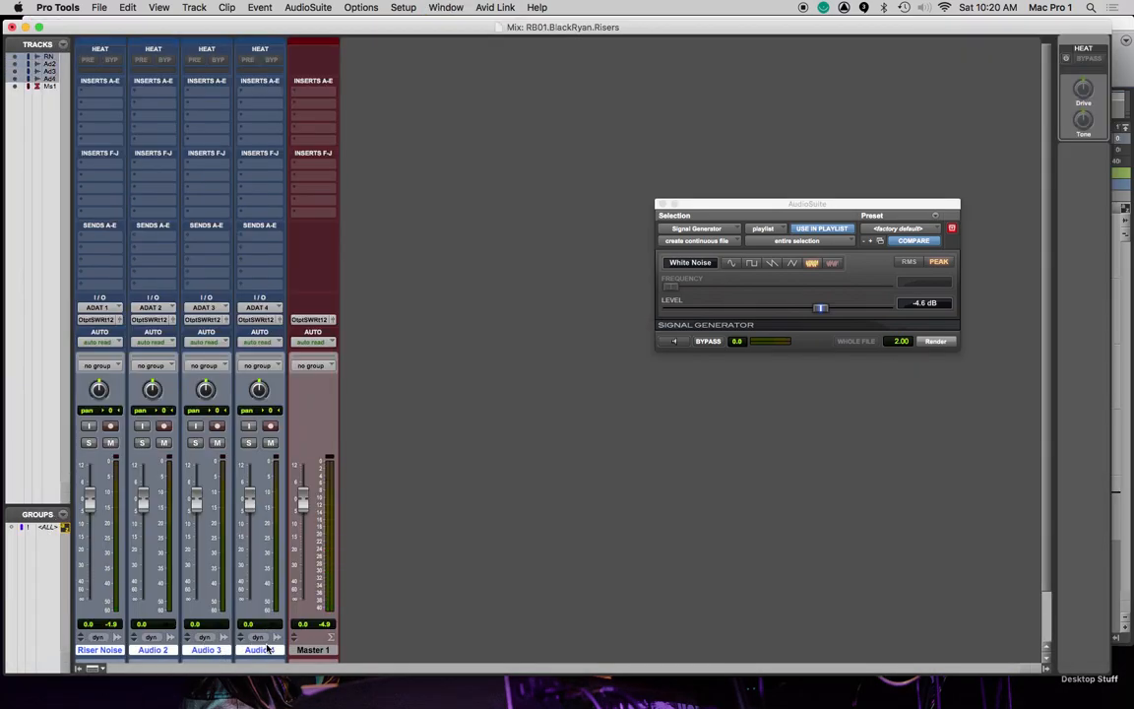
pyautogui.press('super+g')
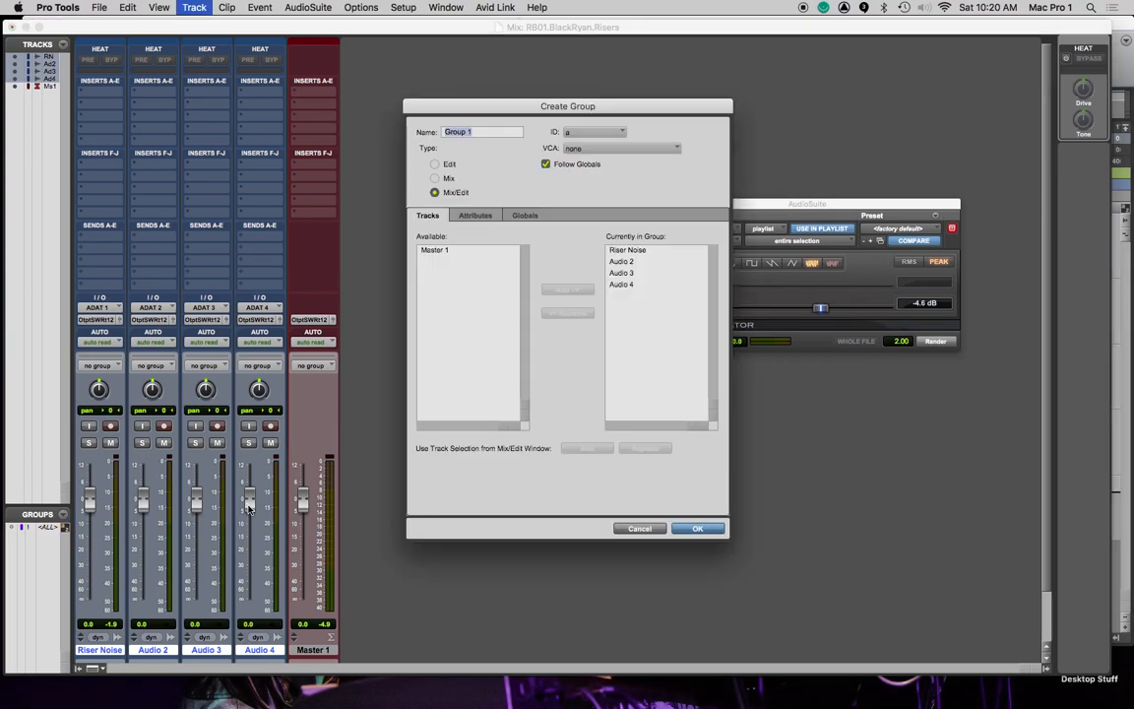
pyautogui.write('audio Tracks')
pyautogui.press('Return')
pyautogui.moveTo(249, 500); pyautogui.dragTo(248, 531)
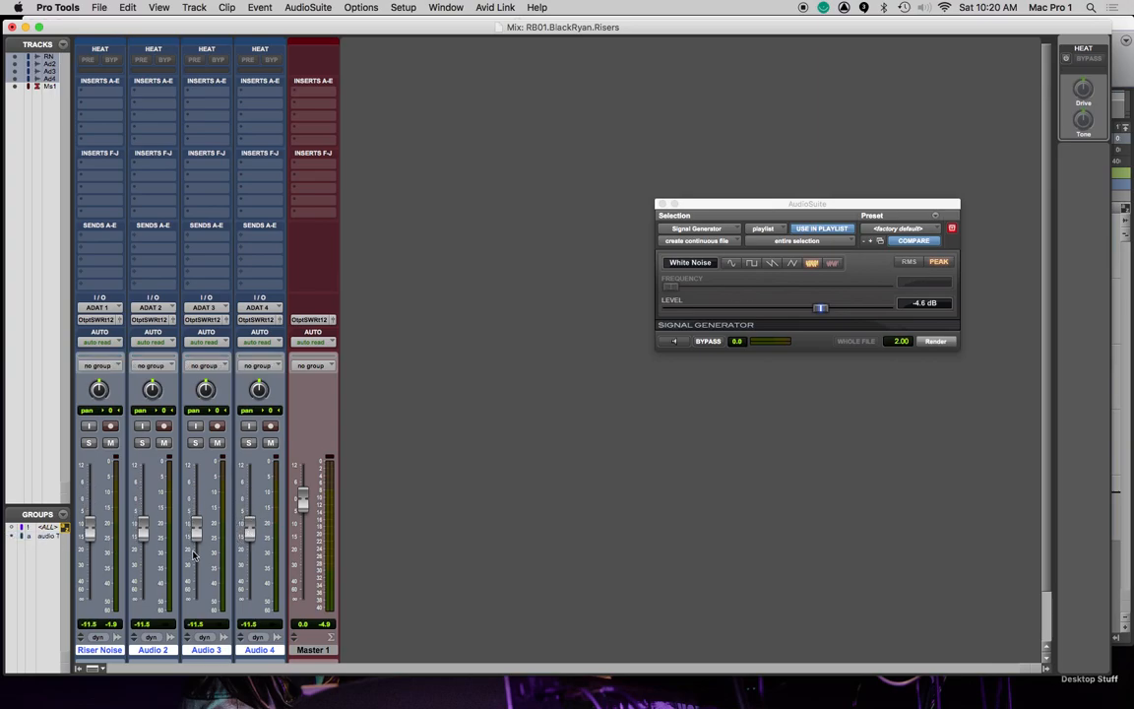
# Switch to the Edit window, hide the Inserts A-E column and display it again
pyautogui.press('super+equal')
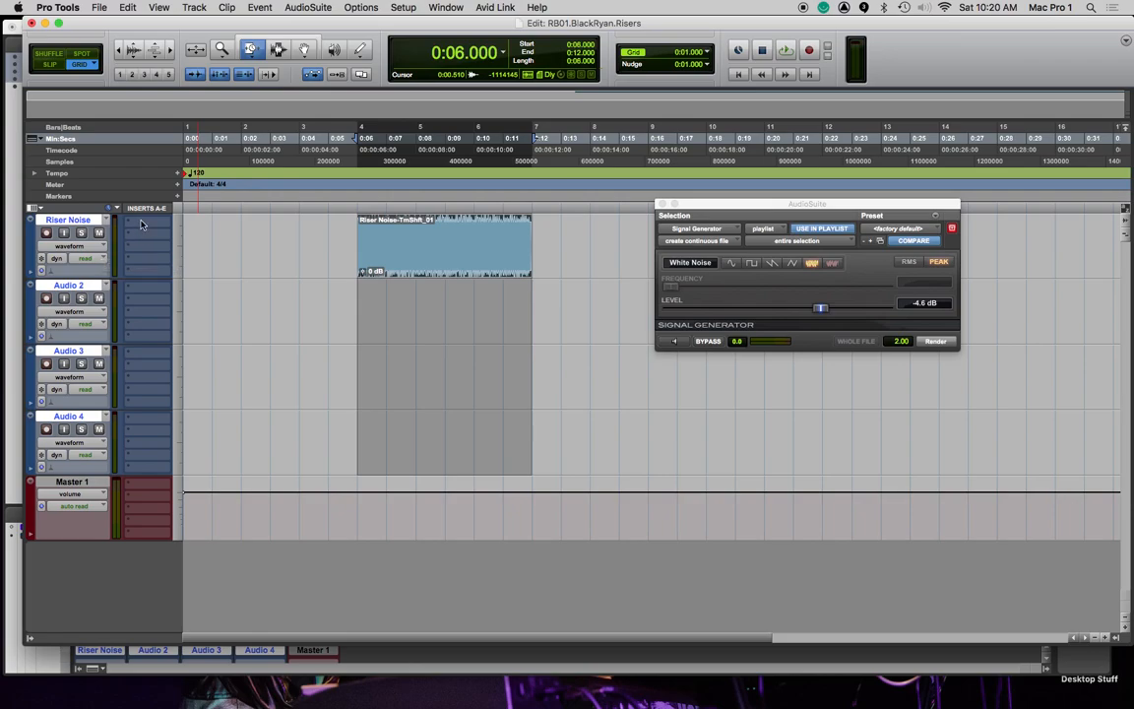
pyautogui.click(43, 208)
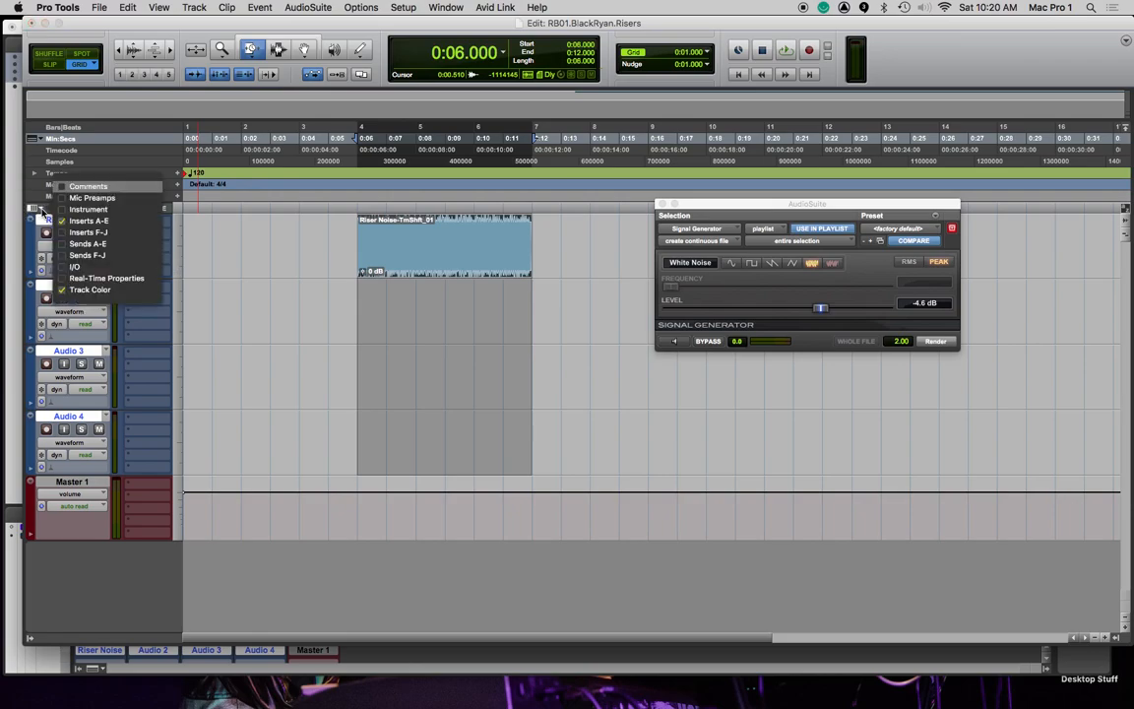
pyautogui.click(65, 220)
pyautogui.click(40, 210)
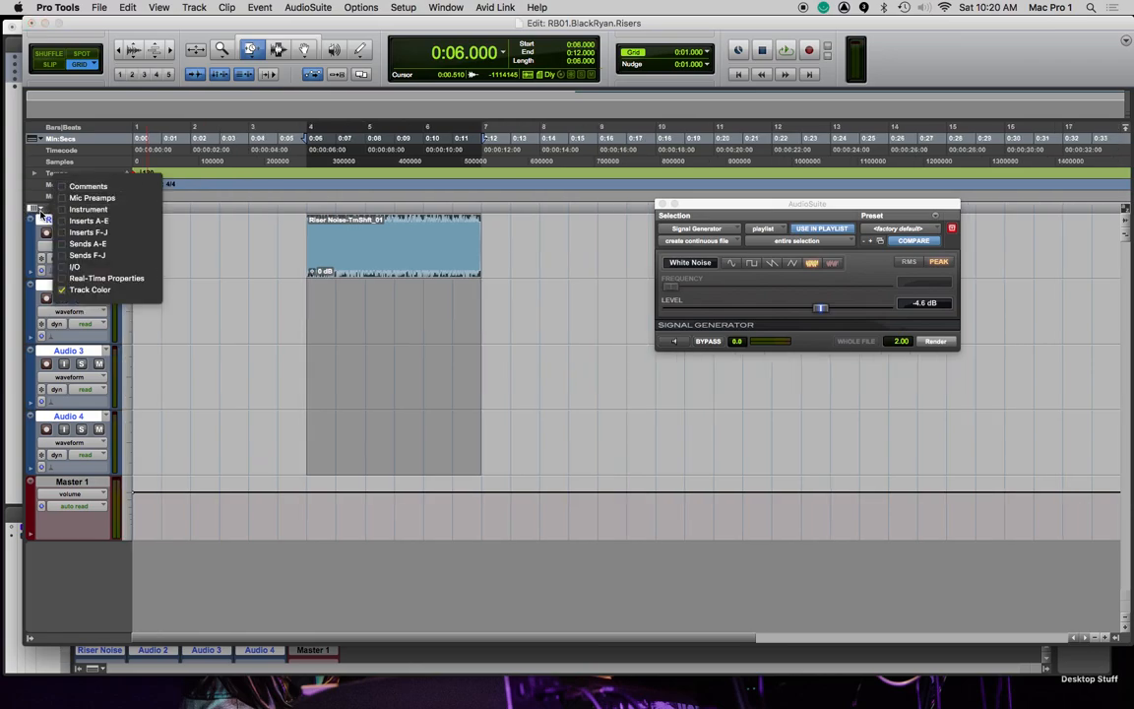
pyautogui.click(87, 221)
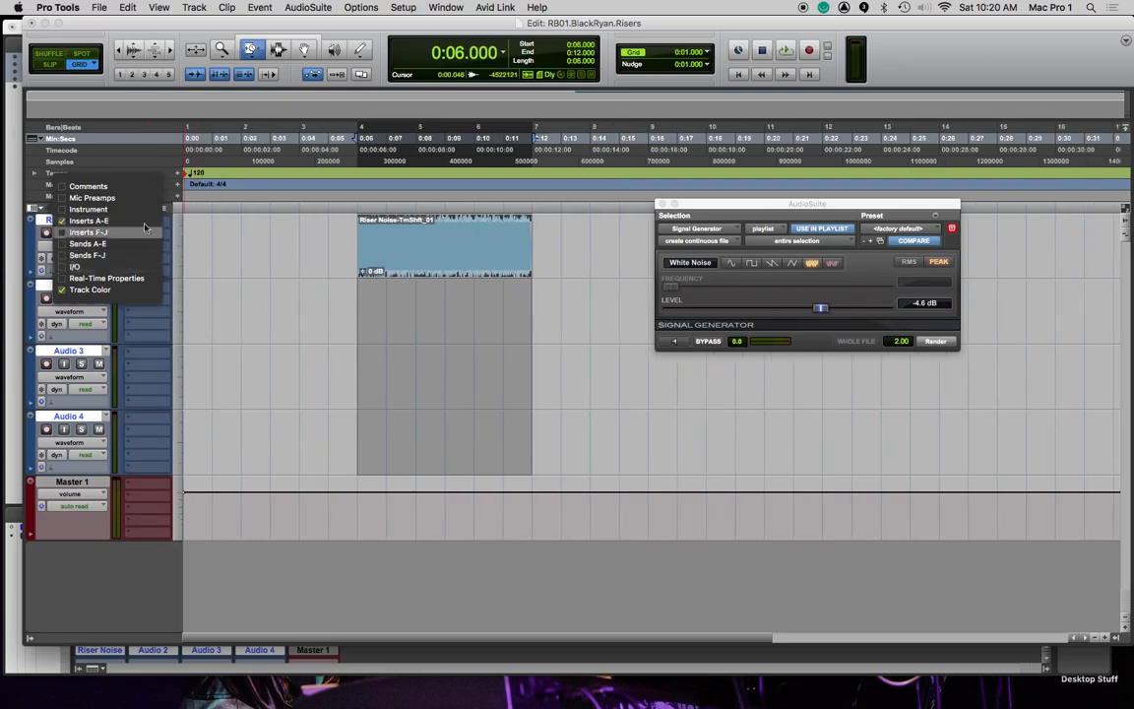
pyautogui.click(177, 254)
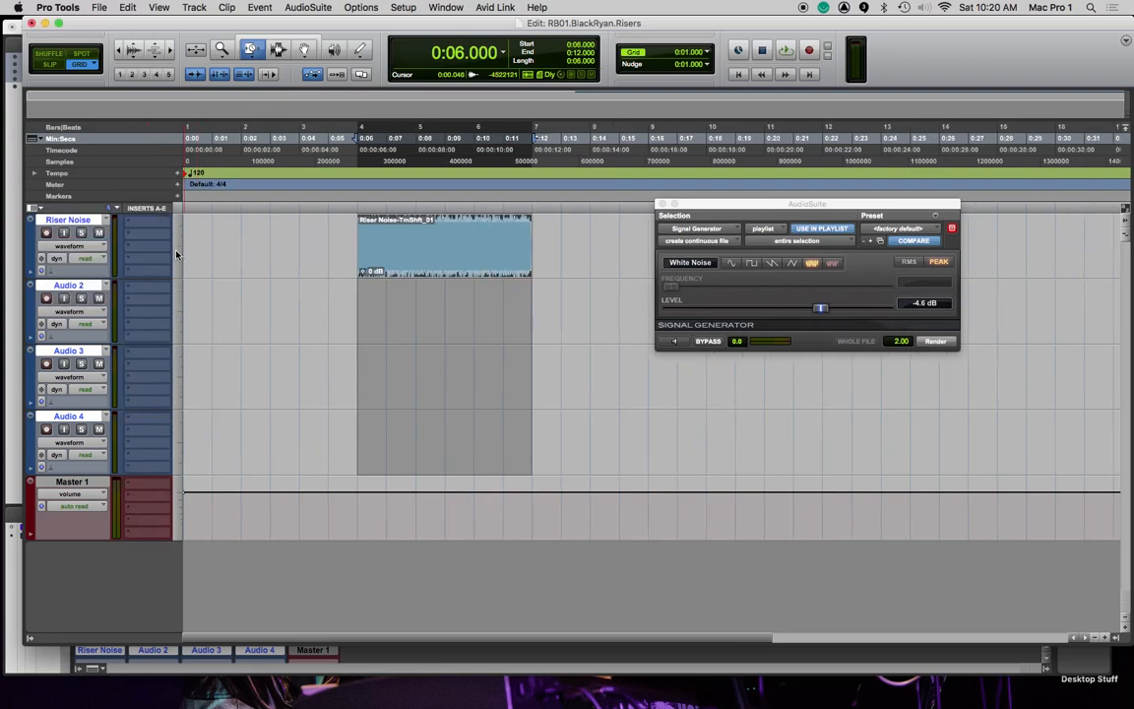
# Insert Mod Delay III on the Riser Noise track and set its wet/dry mix to 31%
pyautogui.click(130, 219)
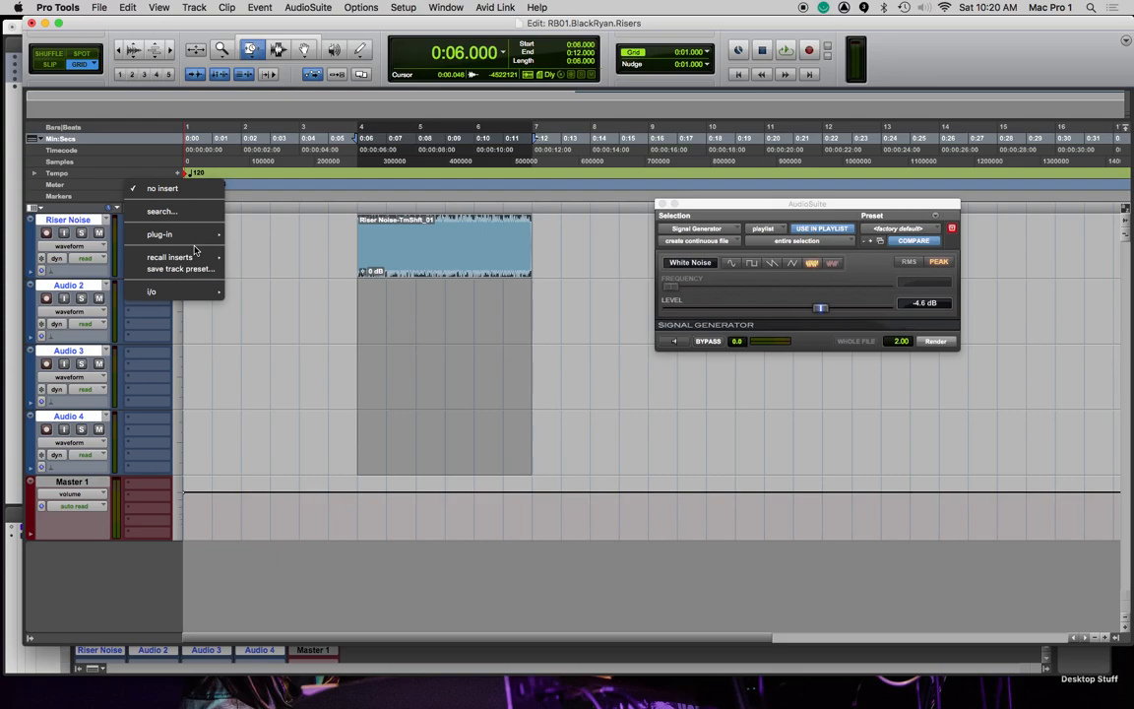
pyautogui.click(135, 59)
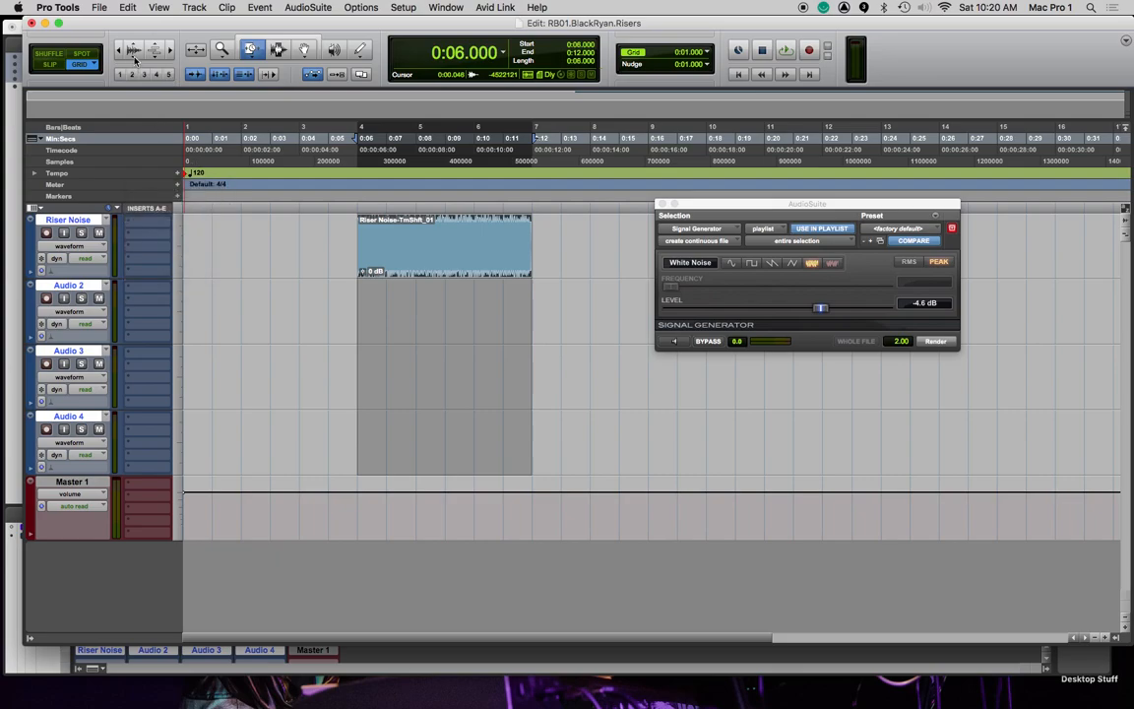
pyautogui.click(139, 222)
pyautogui.moveTo(183, 240)
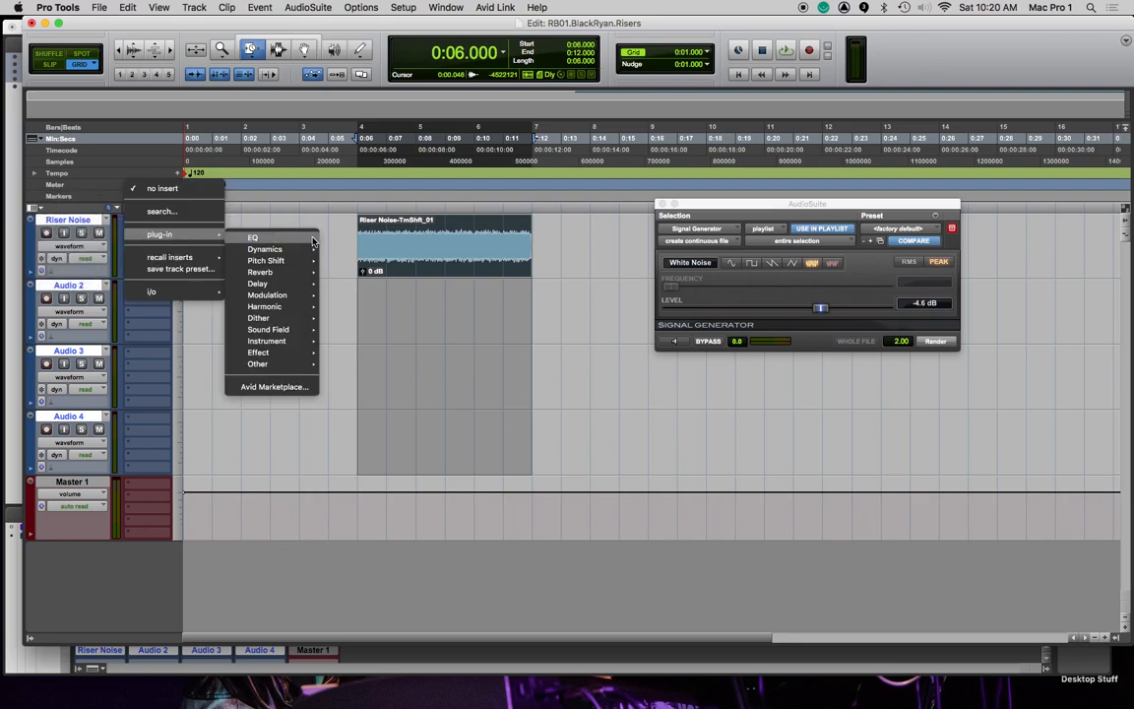
pyautogui.moveTo(296, 272)
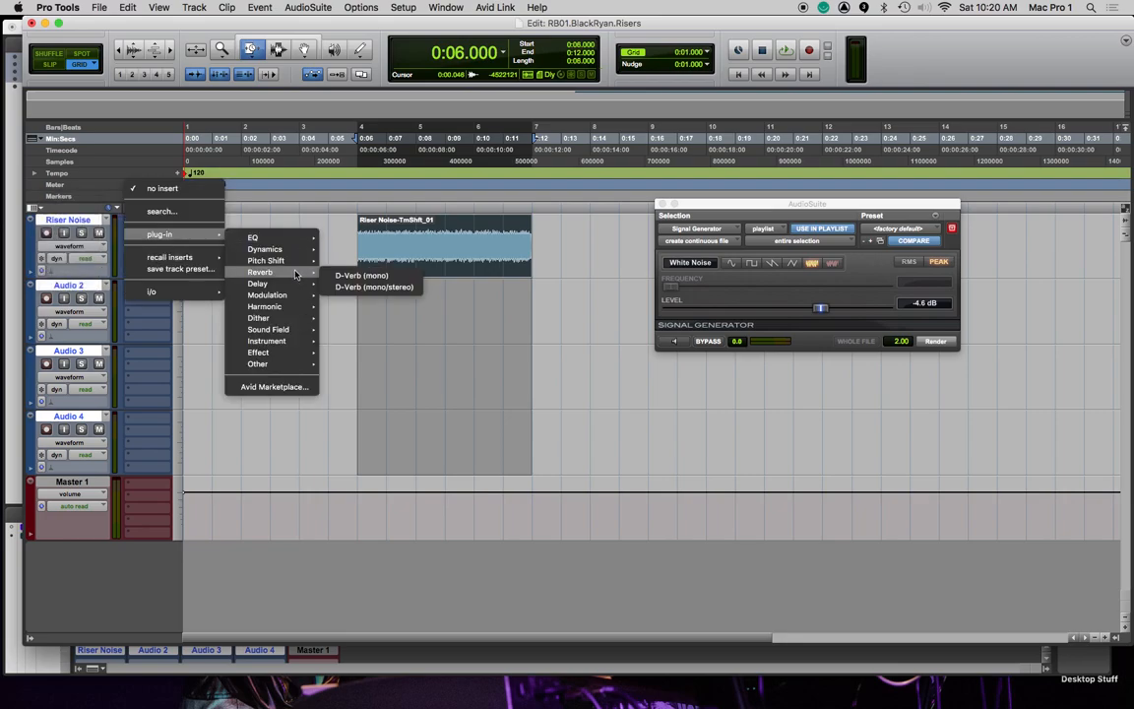
pyautogui.click(397, 289)
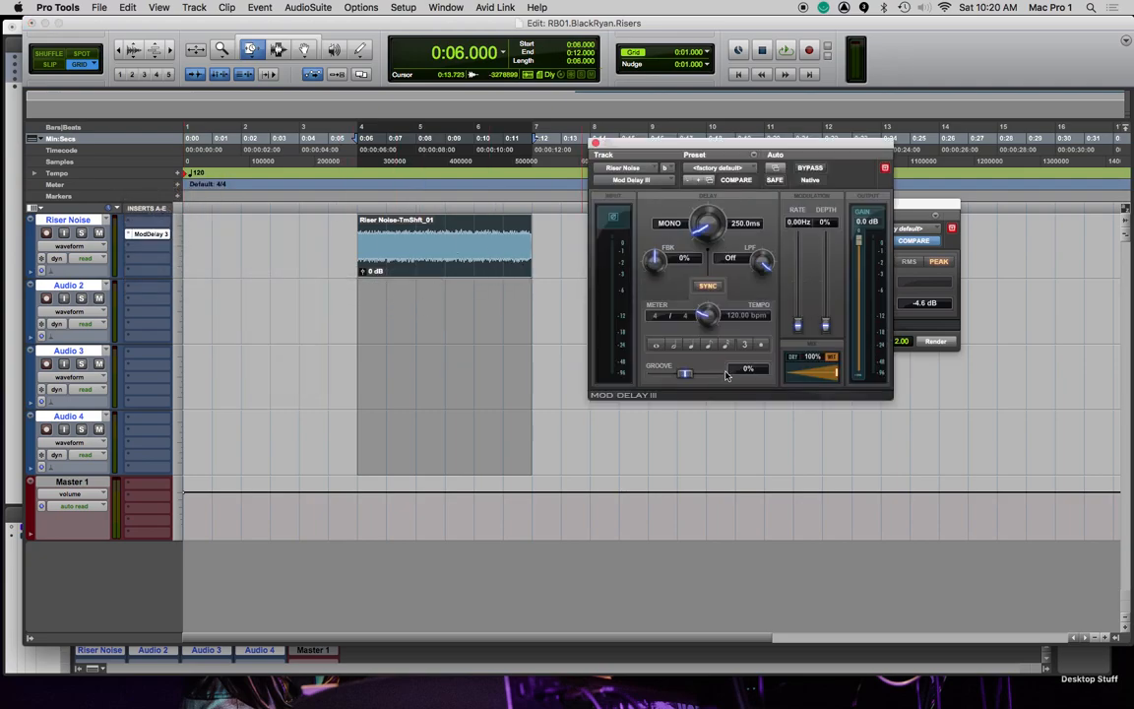
pyautogui.moveTo(799, 378); pyautogui.dragTo(797, 388)
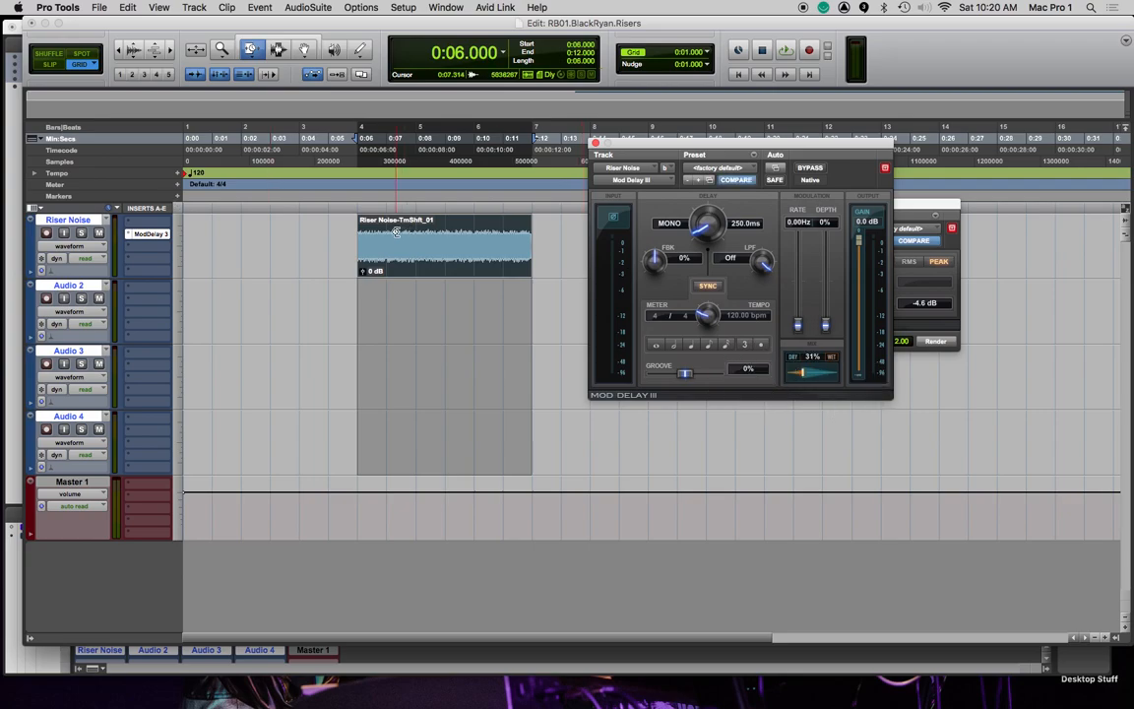
# Play back the delayed white noise and view the transport's loop playback option
pyautogui.press('space')
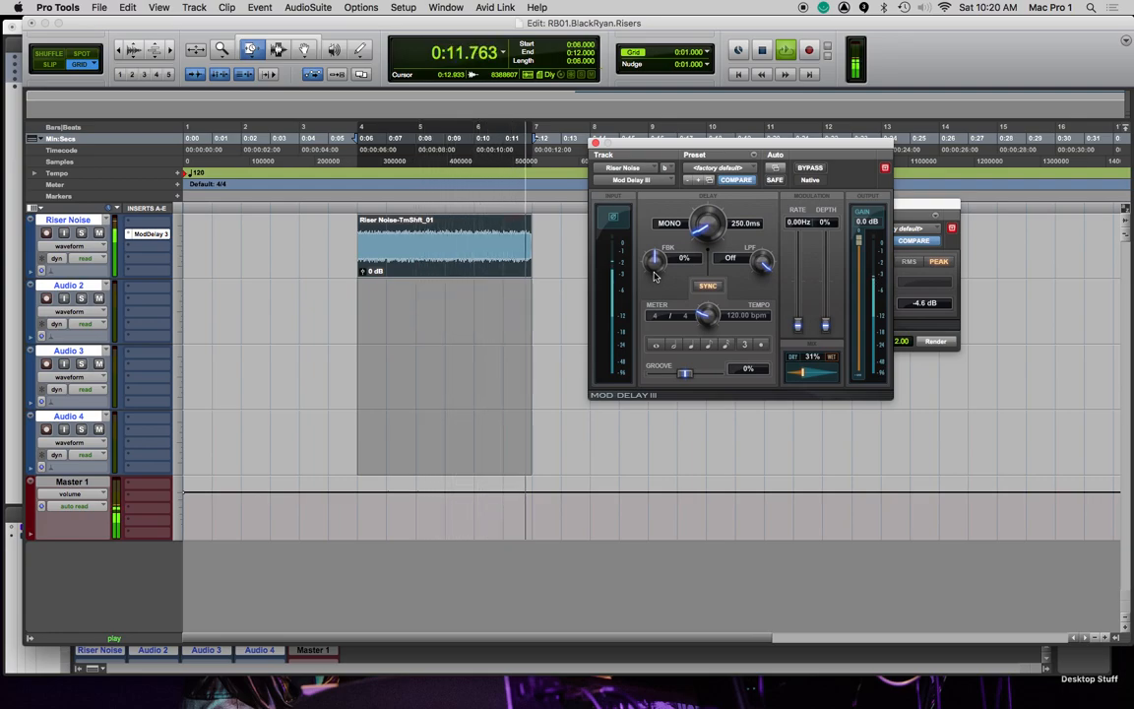
pyautogui.press('space')
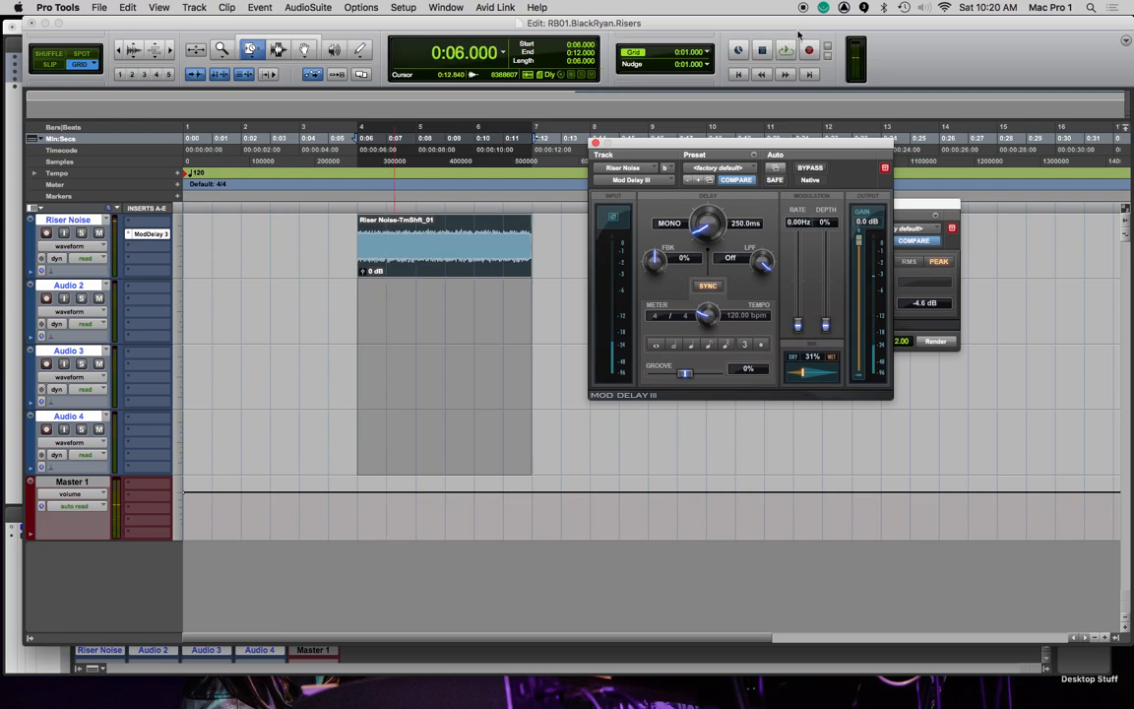
pyautogui.click(786, 46)
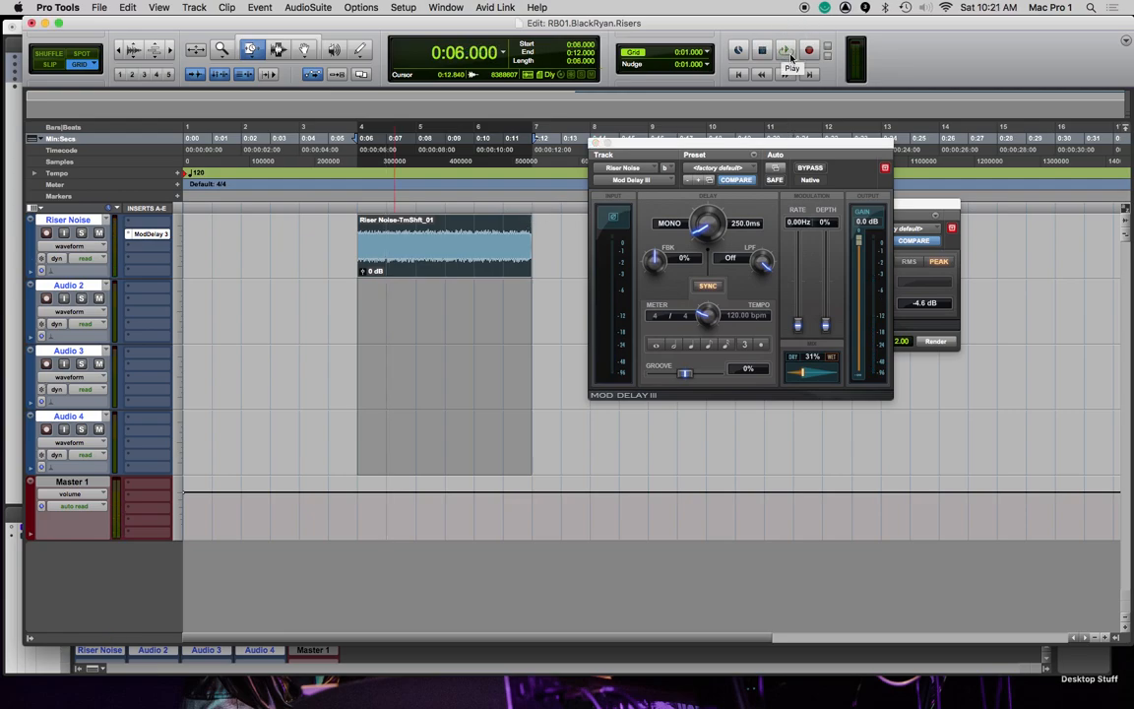
pyautogui.rightClick(790, 57)
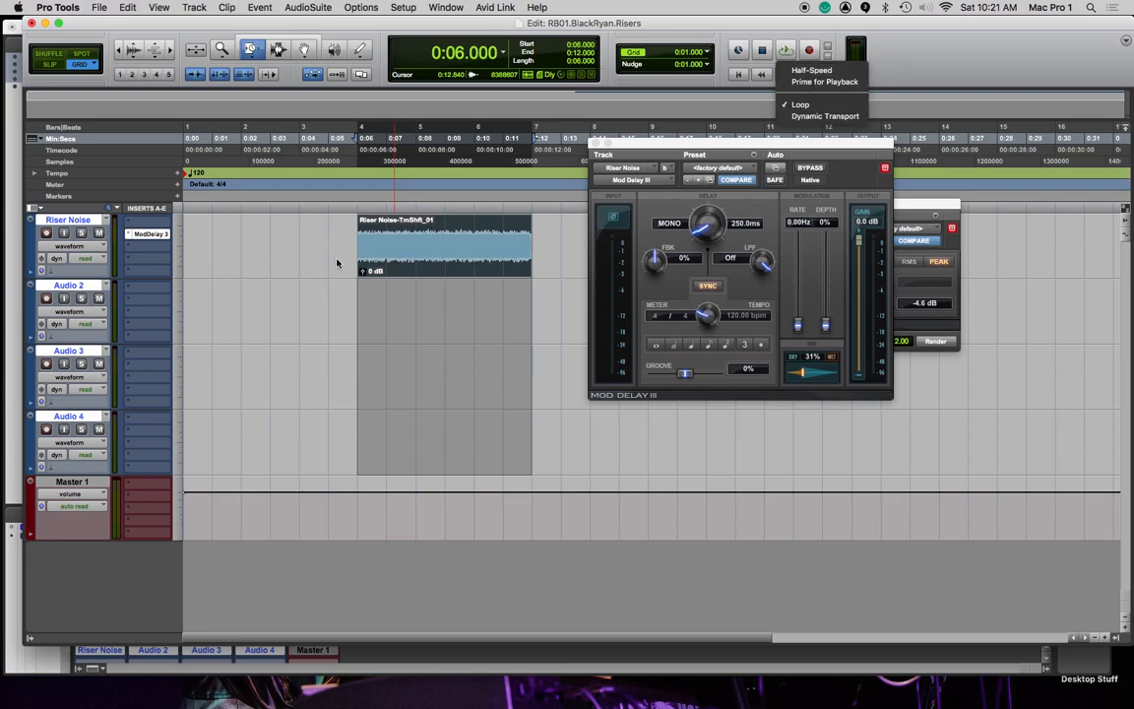
pyautogui.click(550, 241)
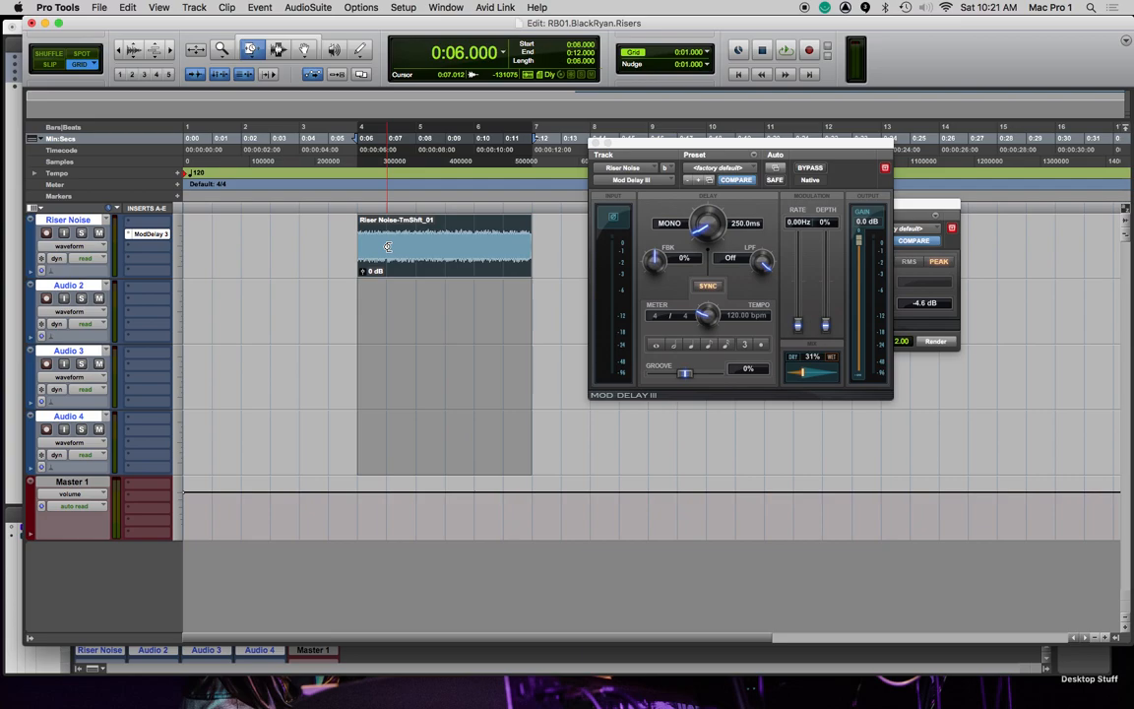
# Add a fade-in to the Riser Noise clip from 0:06 and extend it in Slip mode to 0:11.865
pyautogui.press('super+7')
pyautogui.moveTo(360, 219); pyautogui.dragTo(516, 219)
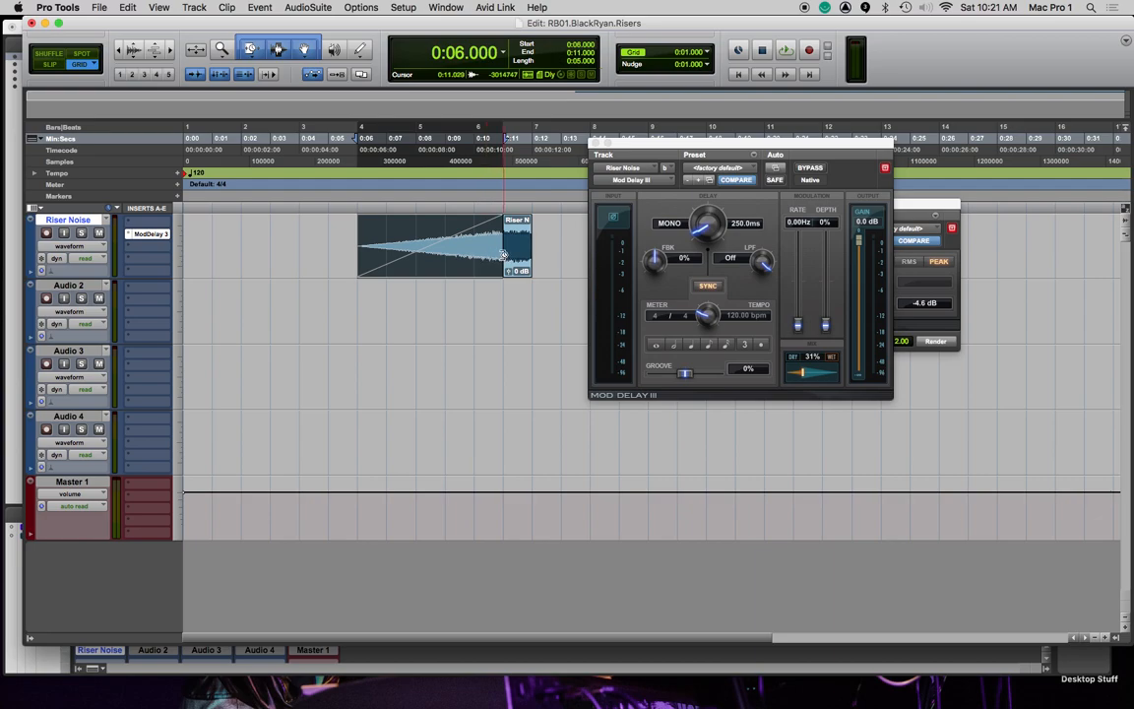
pyautogui.press('F2')
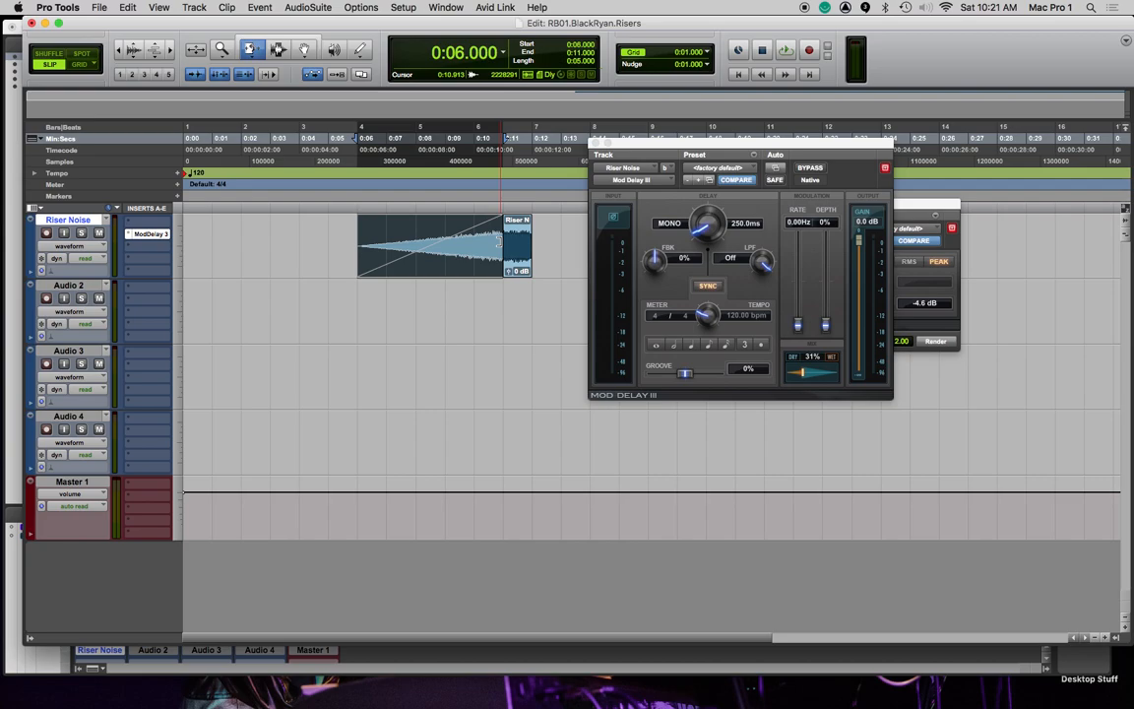
pyautogui.moveTo(500, 239); pyautogui.dragTo(527, 240)
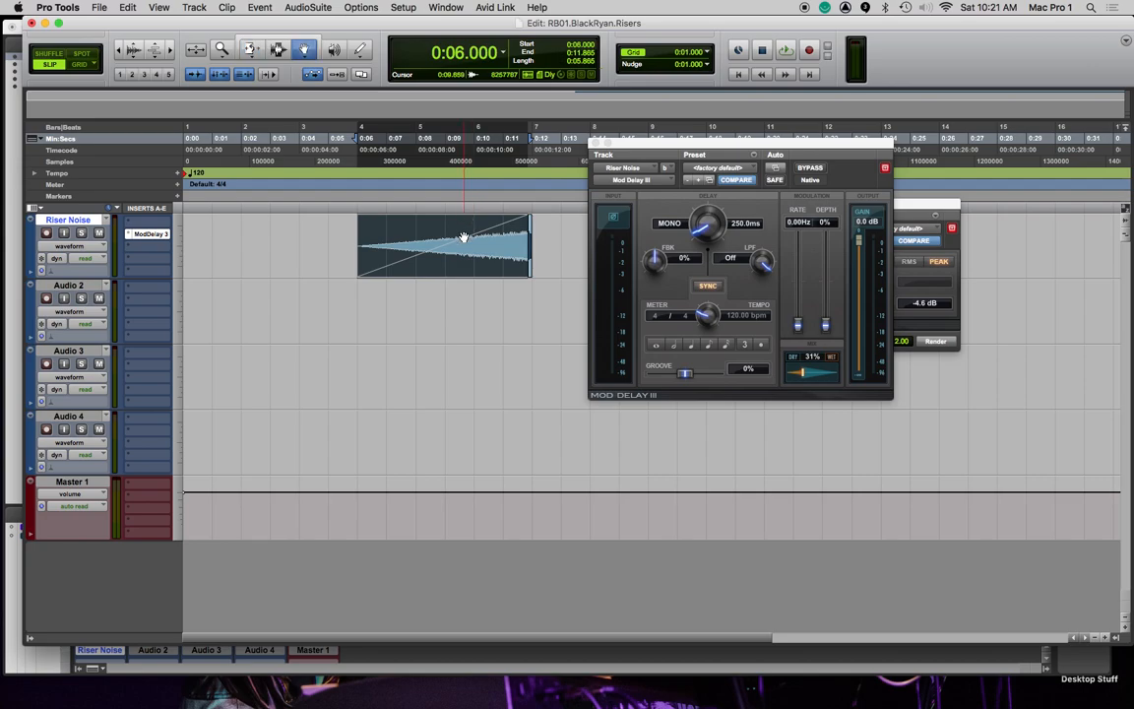
# Reshape the Riser Noise fade-in into a curve that rises slowly at first and steeply near its end
pyautogui.press('super+f')
pyautogui.moveTo(578, 279); pyautogui.dragTo(709, 431)
pyautogui.click(687, 425)
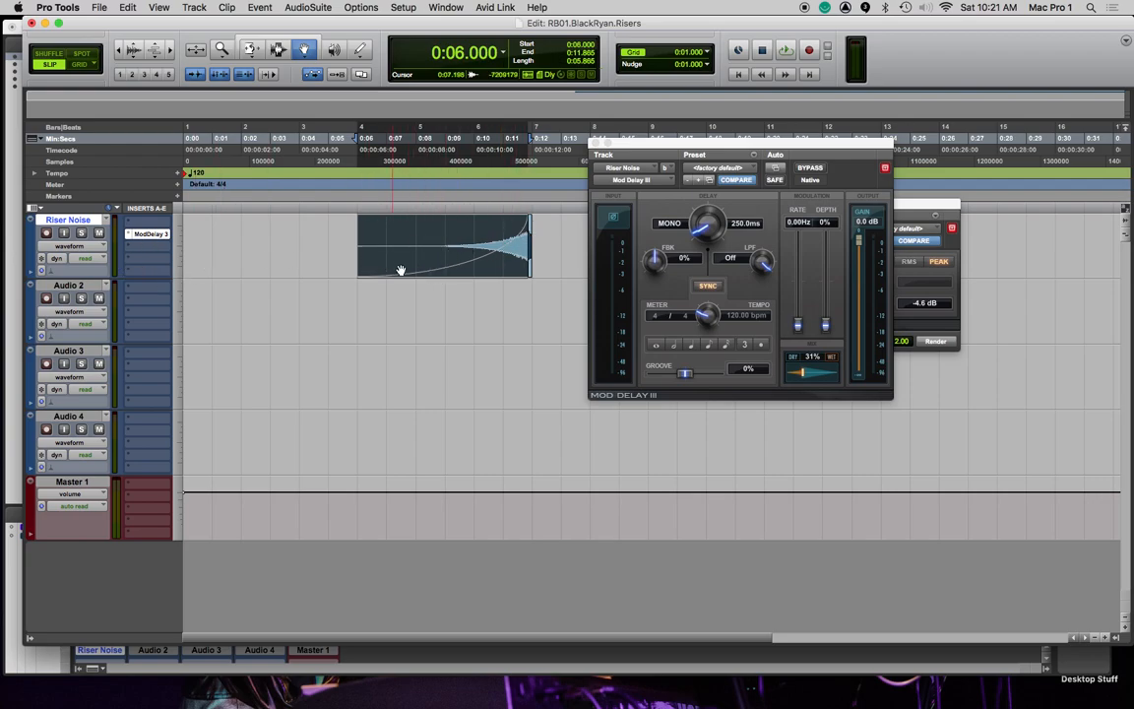
# Play back the faded riser from 0:08.870 and close the Mod Delay III window
pyautogui.click(529, 229)
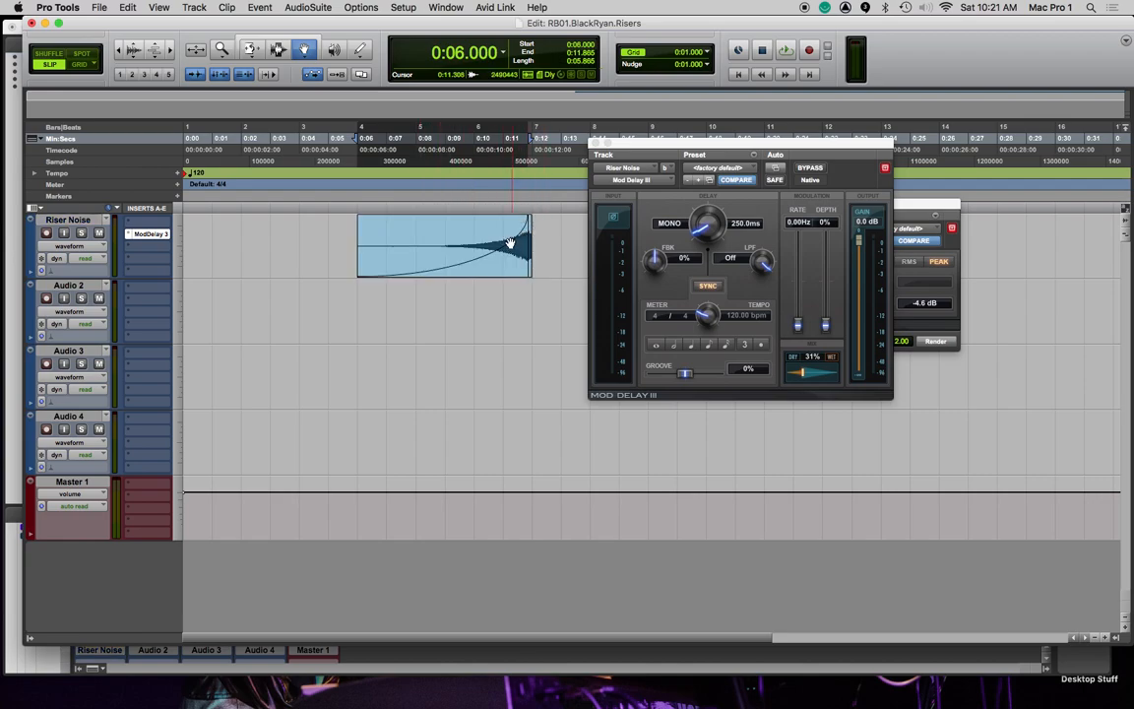
pyautogui.click(441, 206)
pyautogui.press('space')
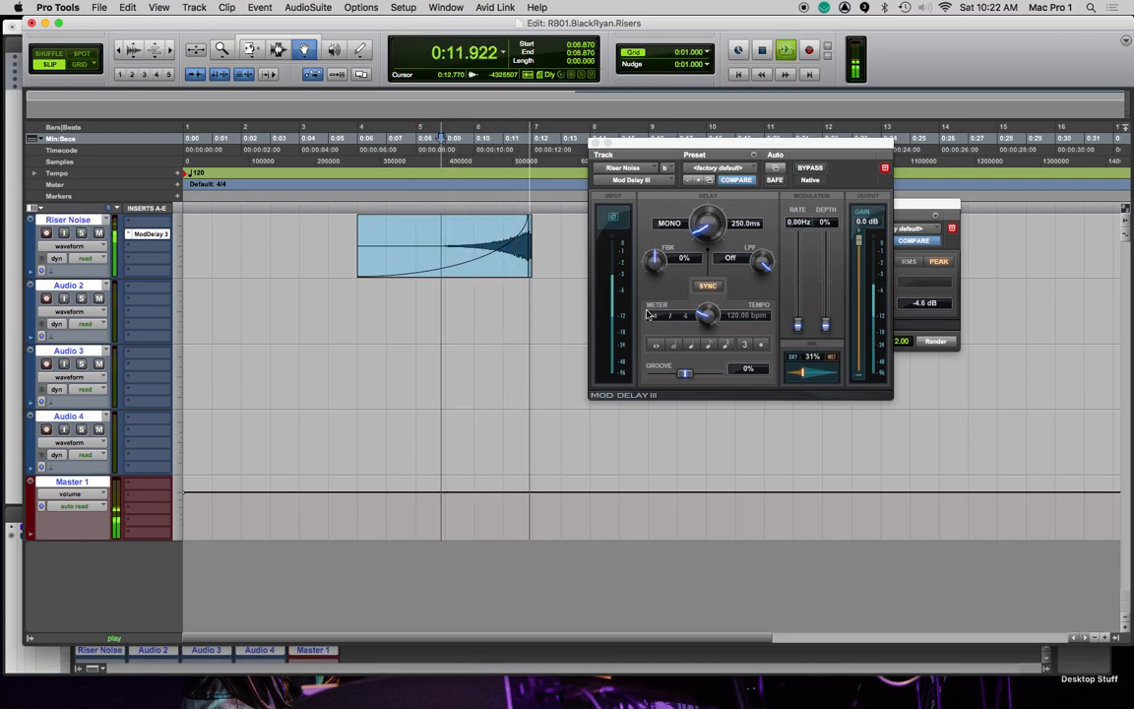
pyautogui.press('space')
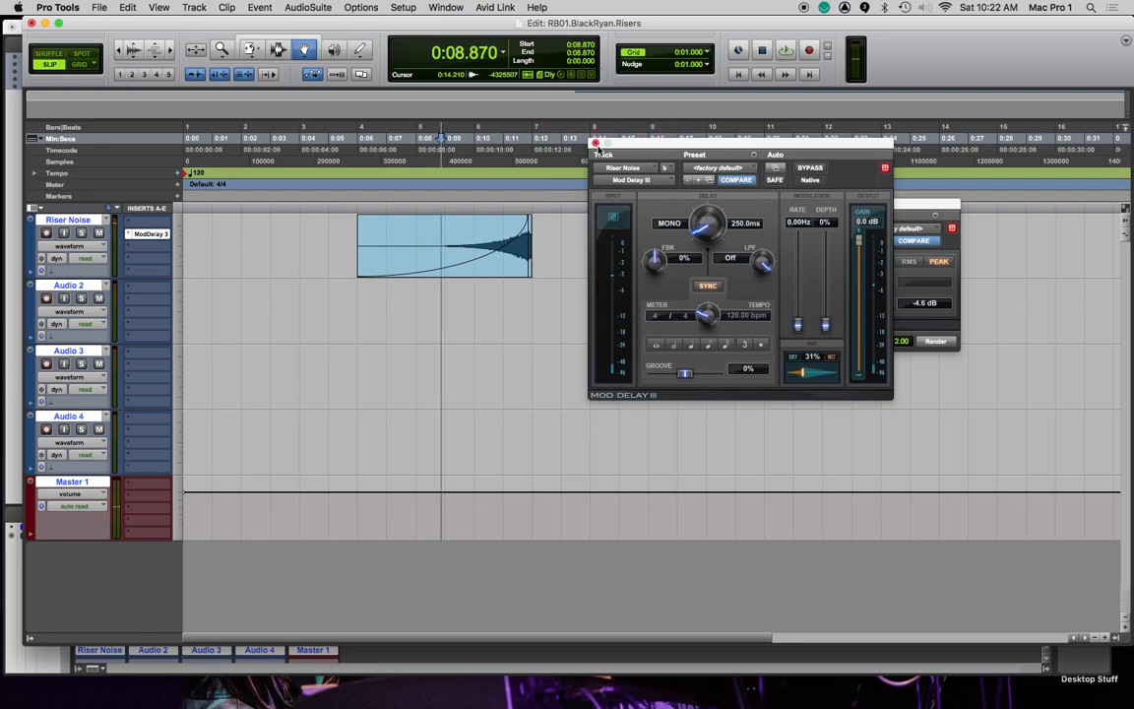
pyautogui.click(595, 144)
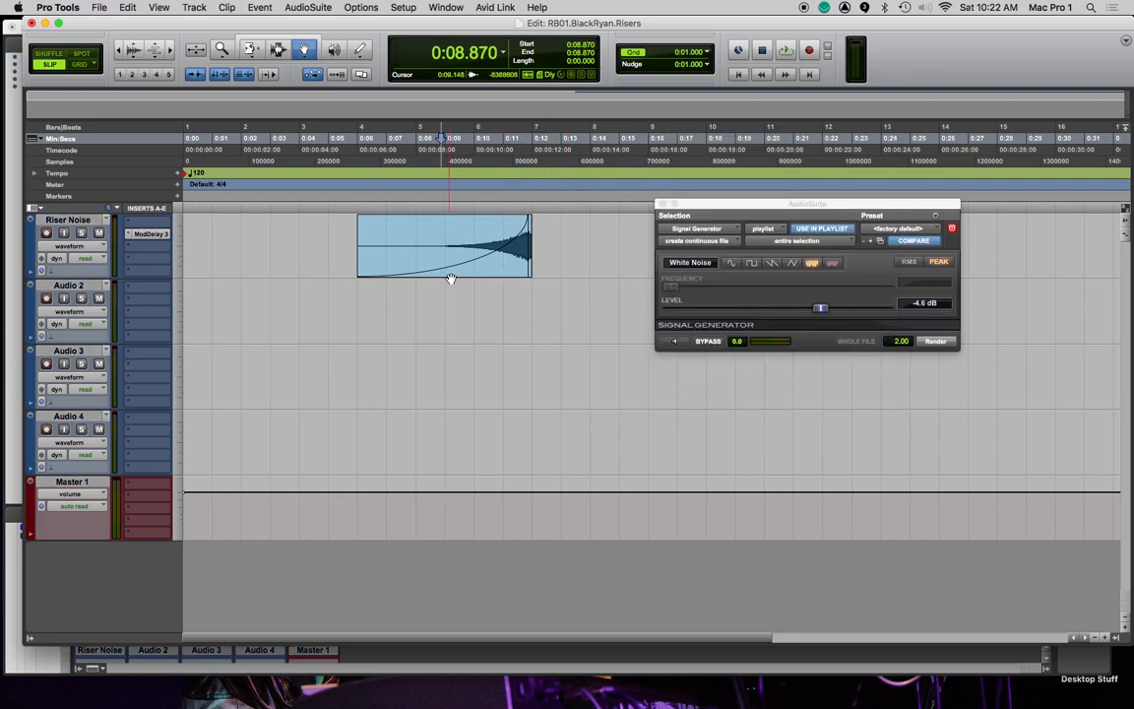
# Select the whole faded Riser Noise clip from 0:06 to 0:12 and copy it onto the Audio 2 track
pyautogui.click(494, 275)
pyautogui.keyDown('shift'); pyautogui.click(529, 270); pyautogui.keyUp('shift')
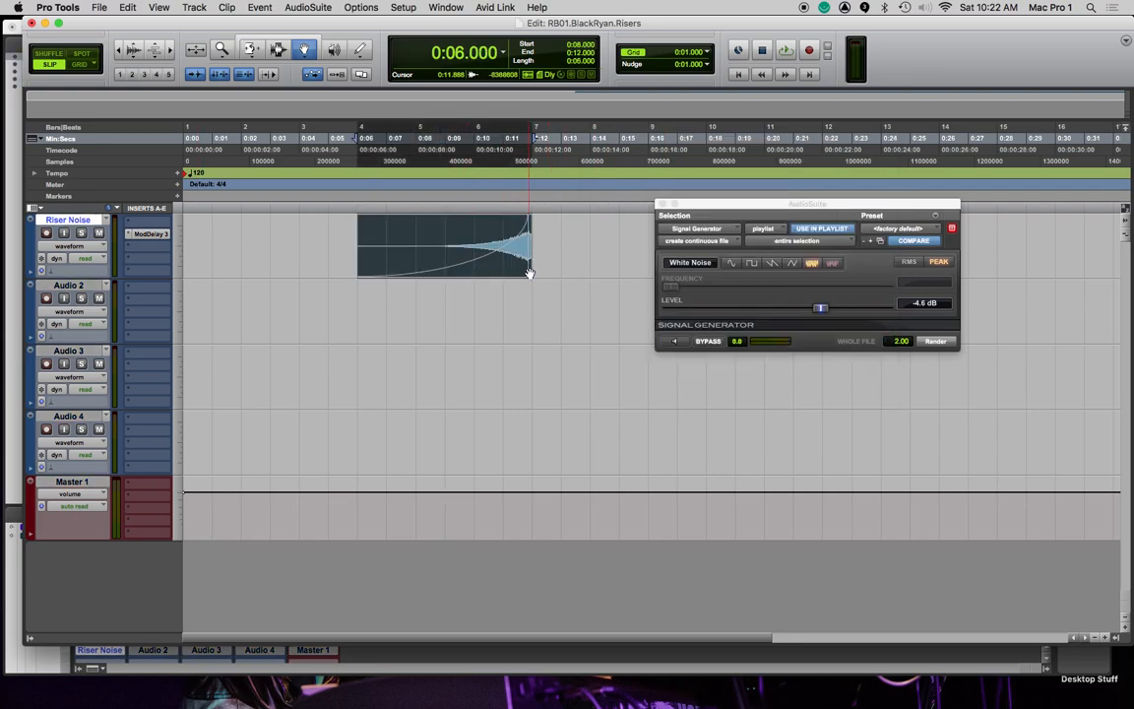
pyautogui.moveTo(497, 275); pyautogui.dragTo(498, 295)
# Raise the Audio 2 clip by 10 semitones with the Pitch Shift Legacy AudioSuite plug-in and render it
pyautogui.click(308, 8)
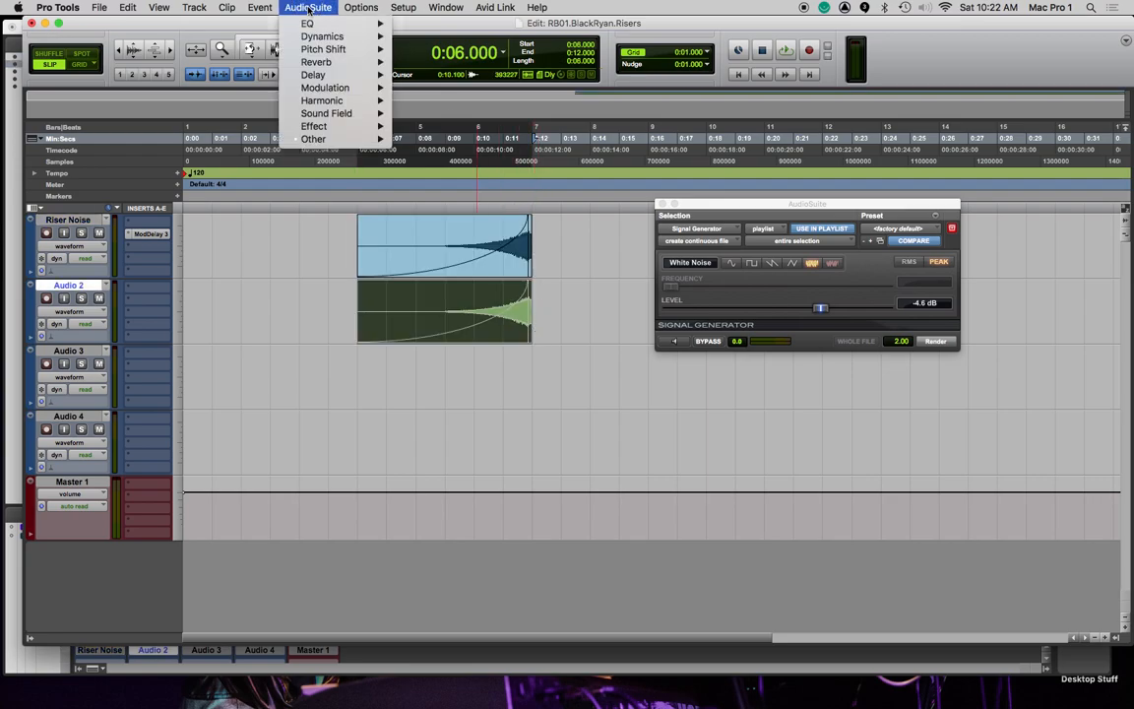
pyautogui.moveTo(325, 49)
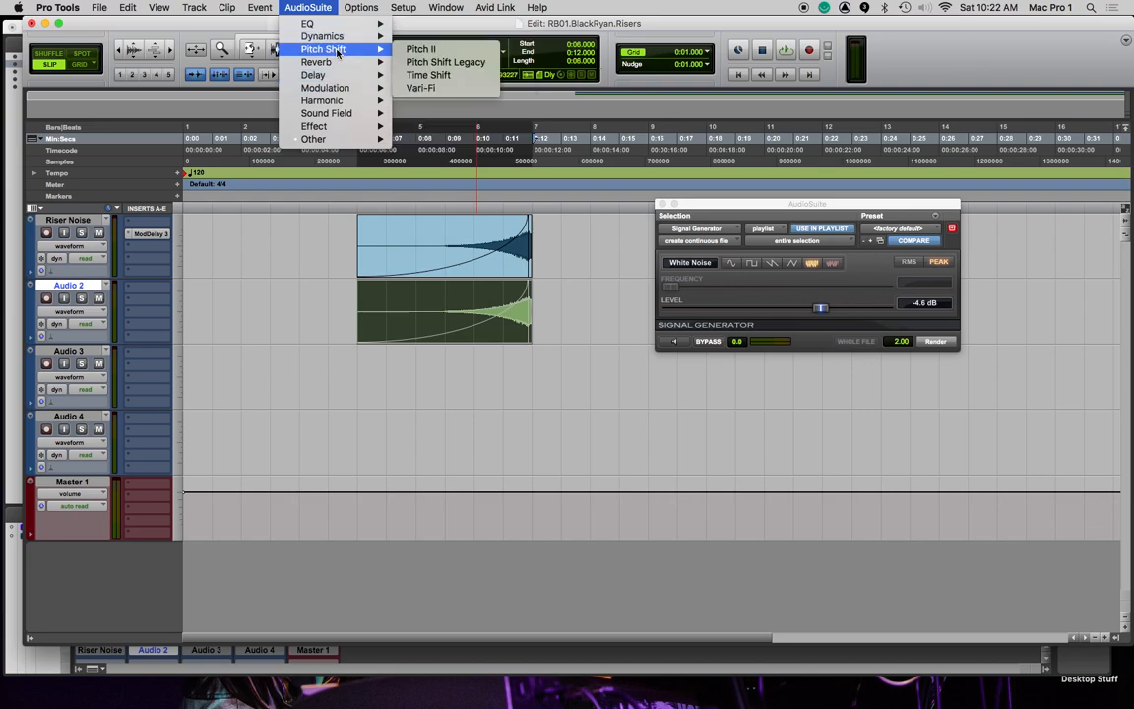
pyautogui.click(425, 62)
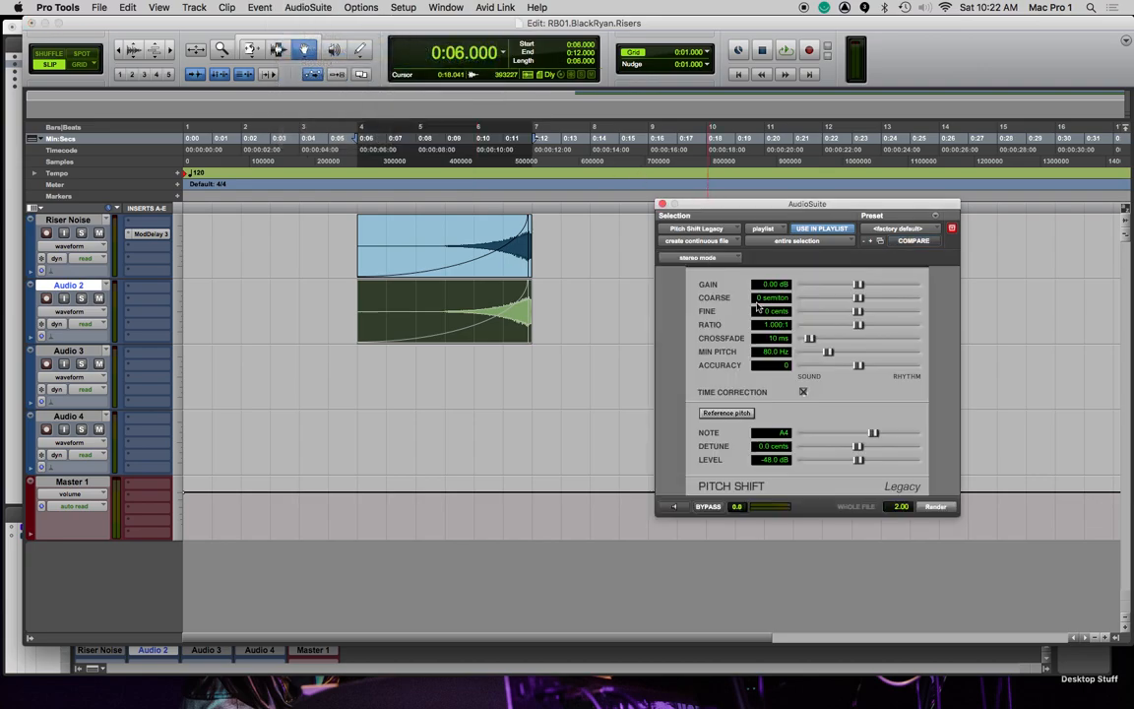
pyautogui.moveTo(854, 300); pyautogui.dragTo(882, 299)
pyautogui.click(937, 506)
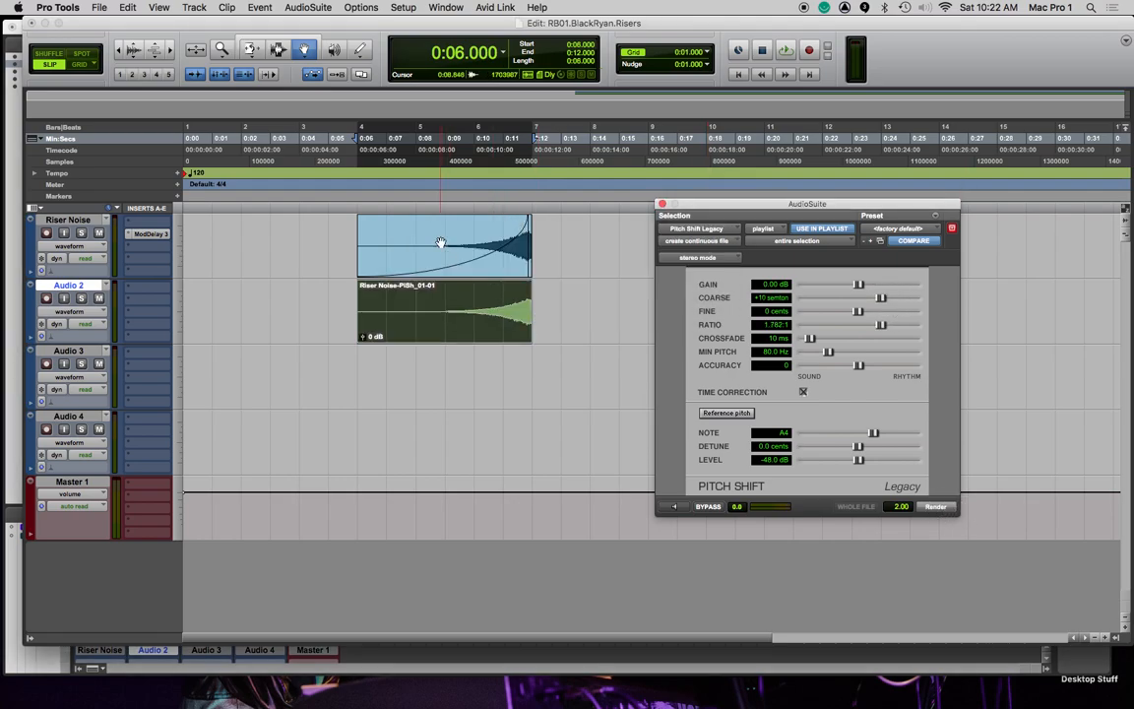
# Play back the original and pitch-shifted risers together from 0:08.591
pyautogui.click(434, 204)
pyautogui.press('space')
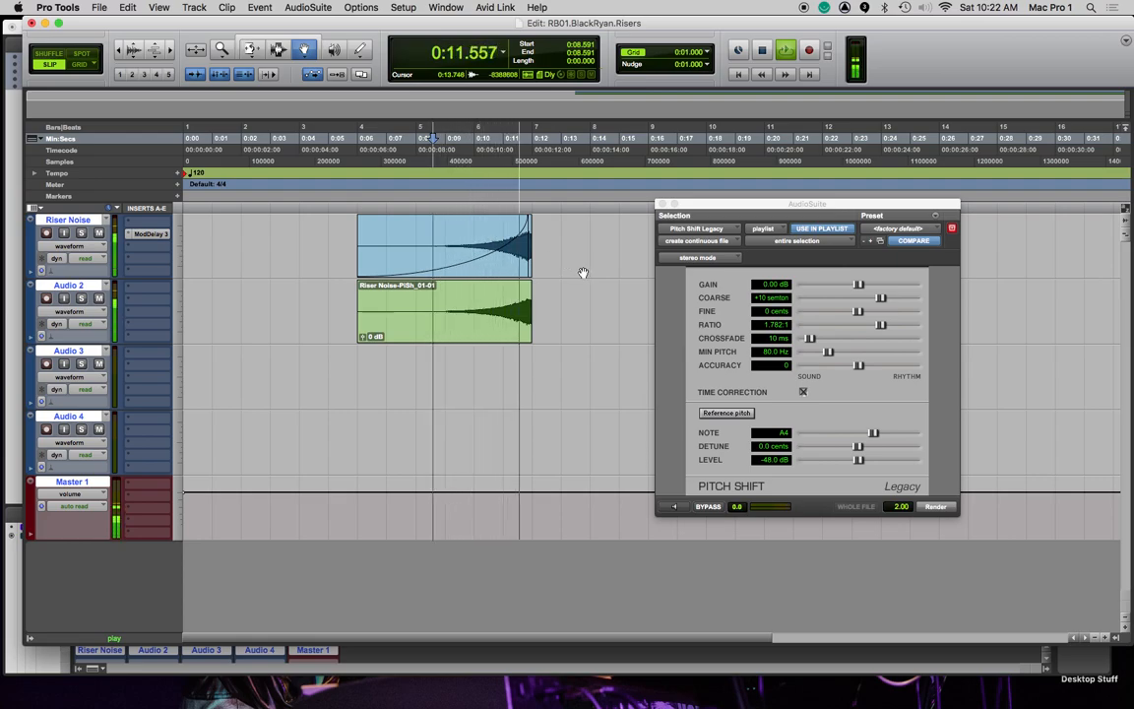
pyautogui.press('space')
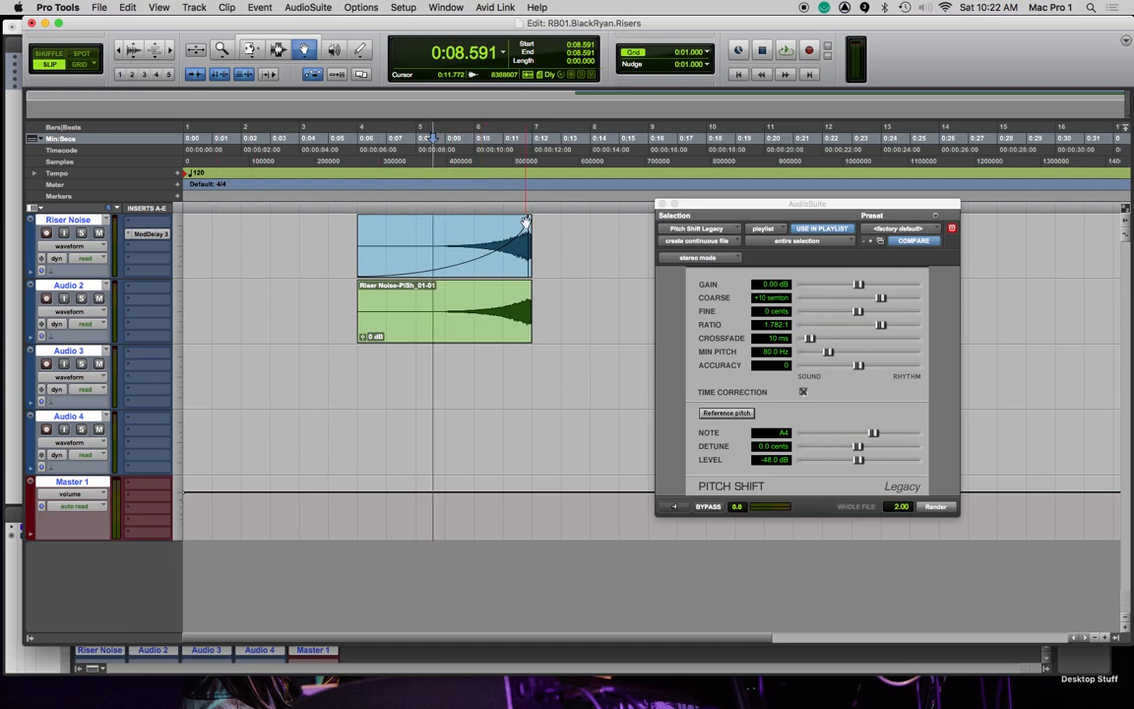
# Close the AudioSuite window and extend the Riser Noise fade-in to 0:11.987
pyautogui.press('t')
pyautogui.press('t')
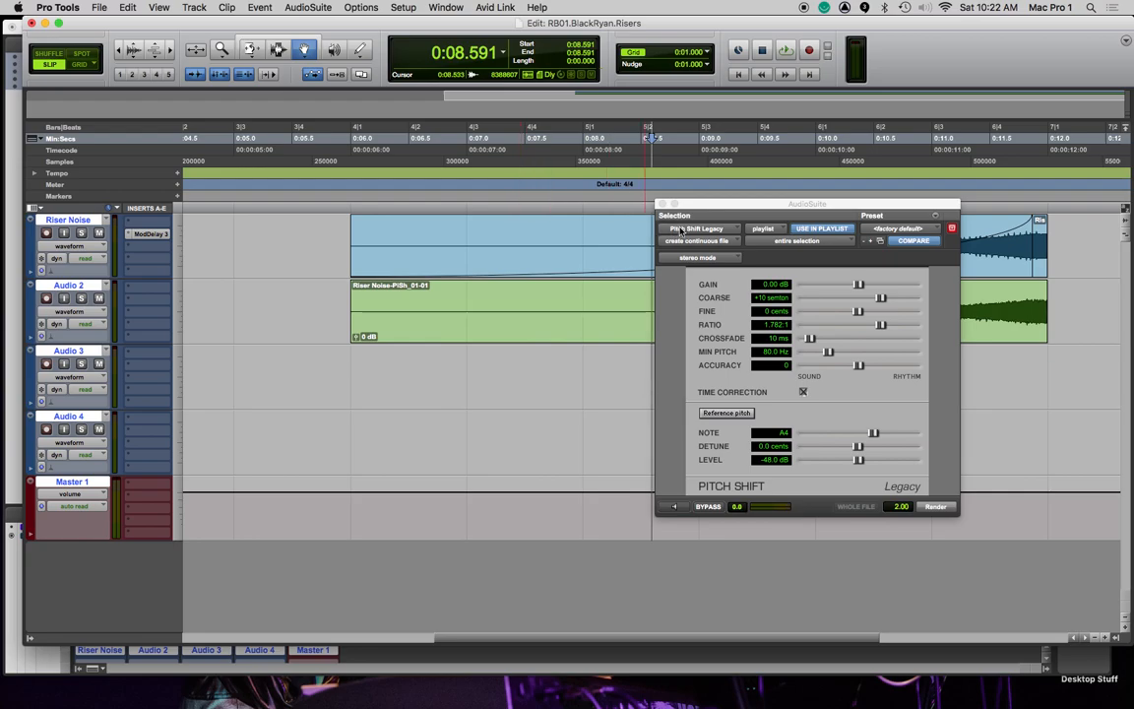
pyautogui.click(662, 204)
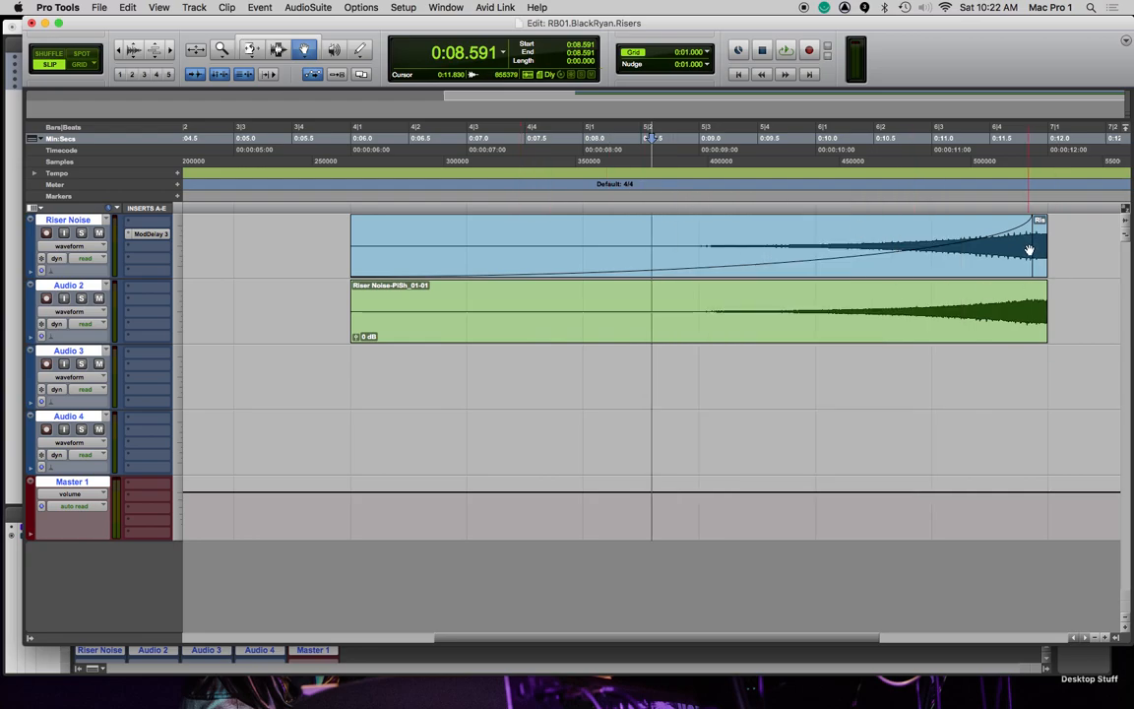
pyautogui.press('F6')
pyautogui.click(1029, 247)
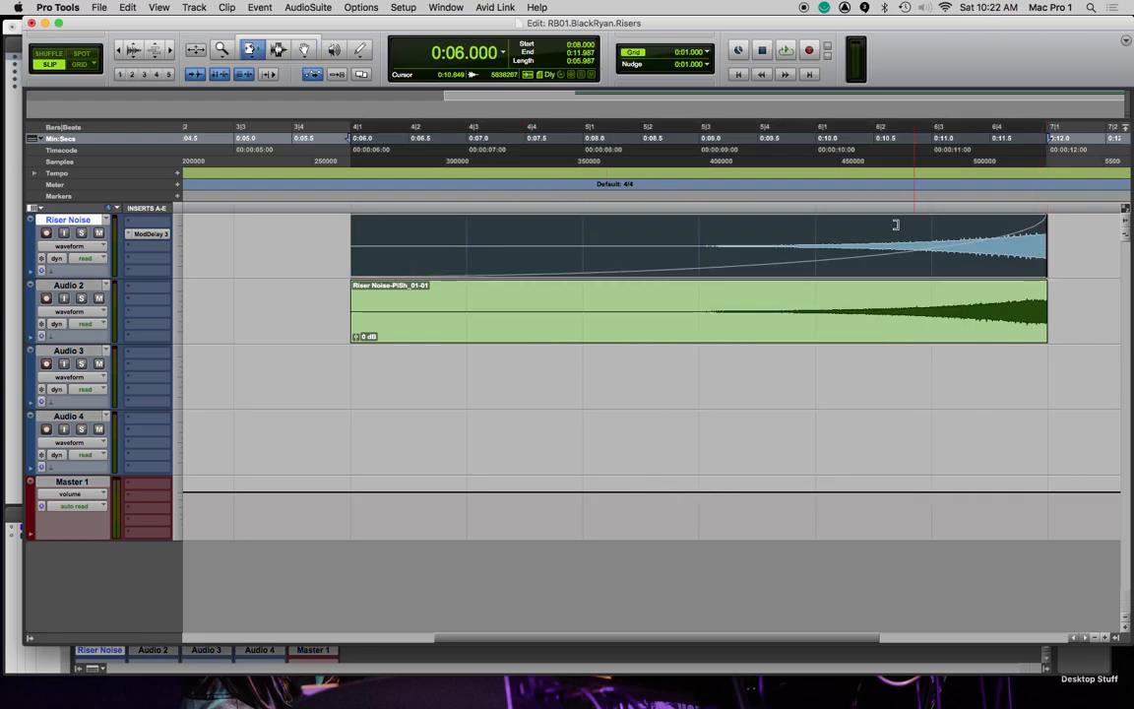
pyautogui.press('t')
pyautogui.press('t')
pyautogui.press('t')
pyautogui.press('r')
pyautogui.press('r')
pyautogui.press('r')
pyautogui.press('r')
pyautogui.press('r')
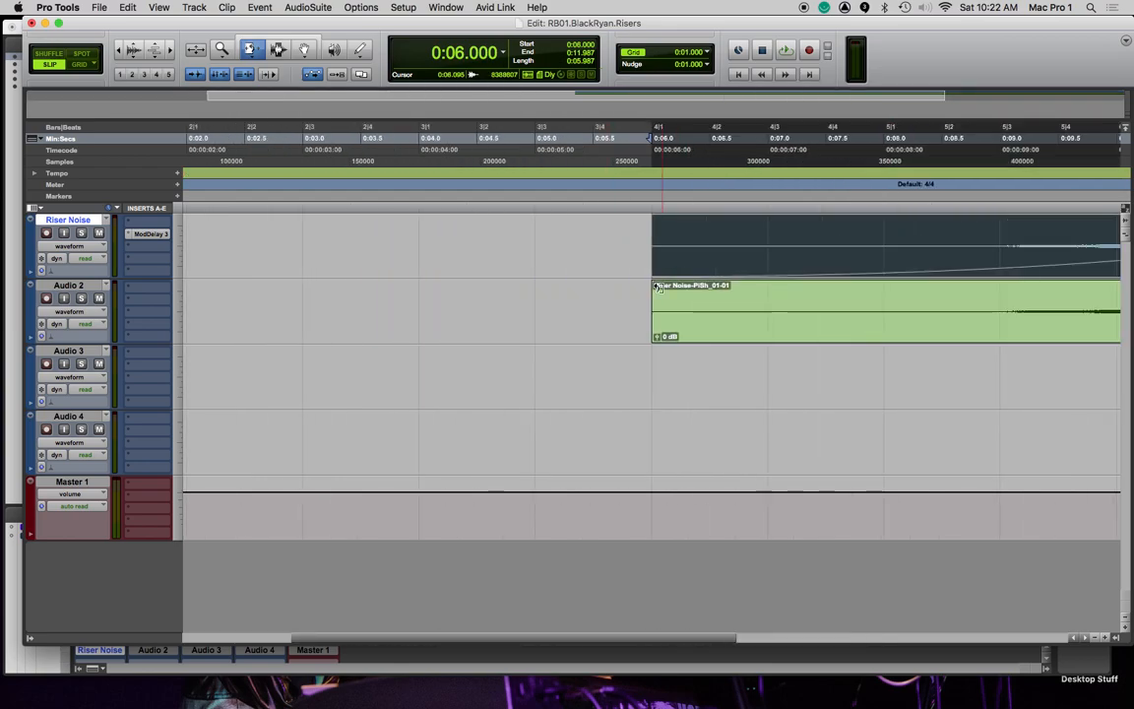
# Select the Riser Noise and Audio 2 to 4 tracks in the Mix window and assign Bus 1 to send B on all four
pyautogui.press('super+equal')
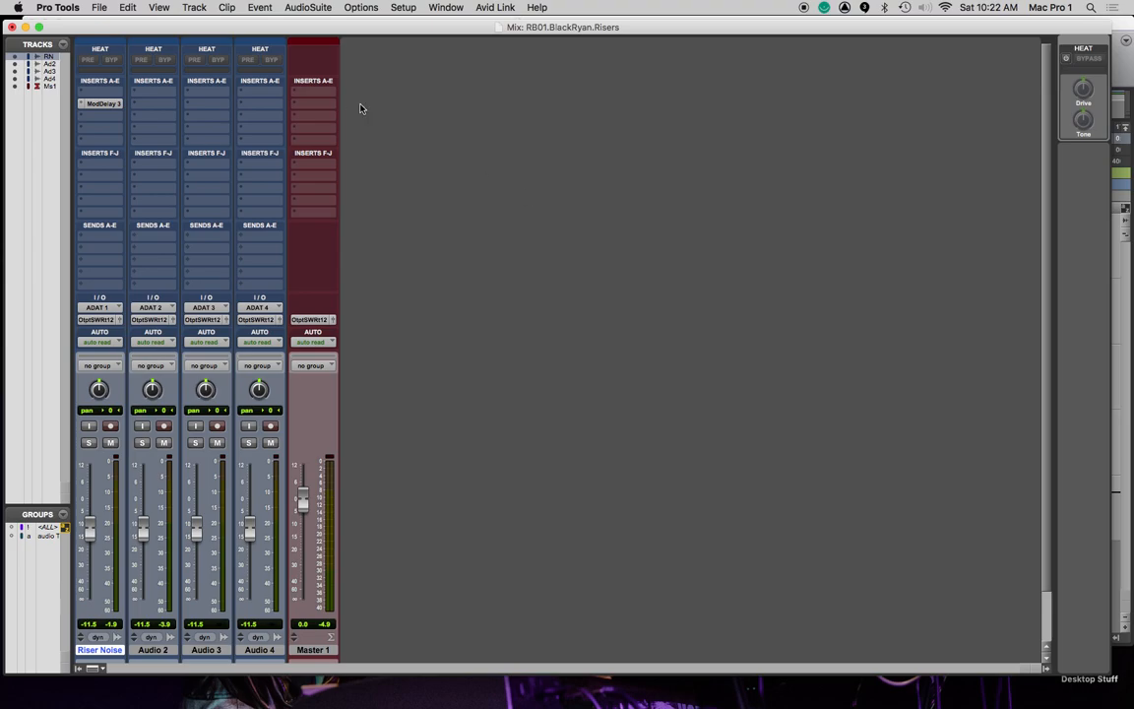
pyautogui.keyDown('shift'); pyautogui.click(256, 654); pyautogui.keyUp('shift')
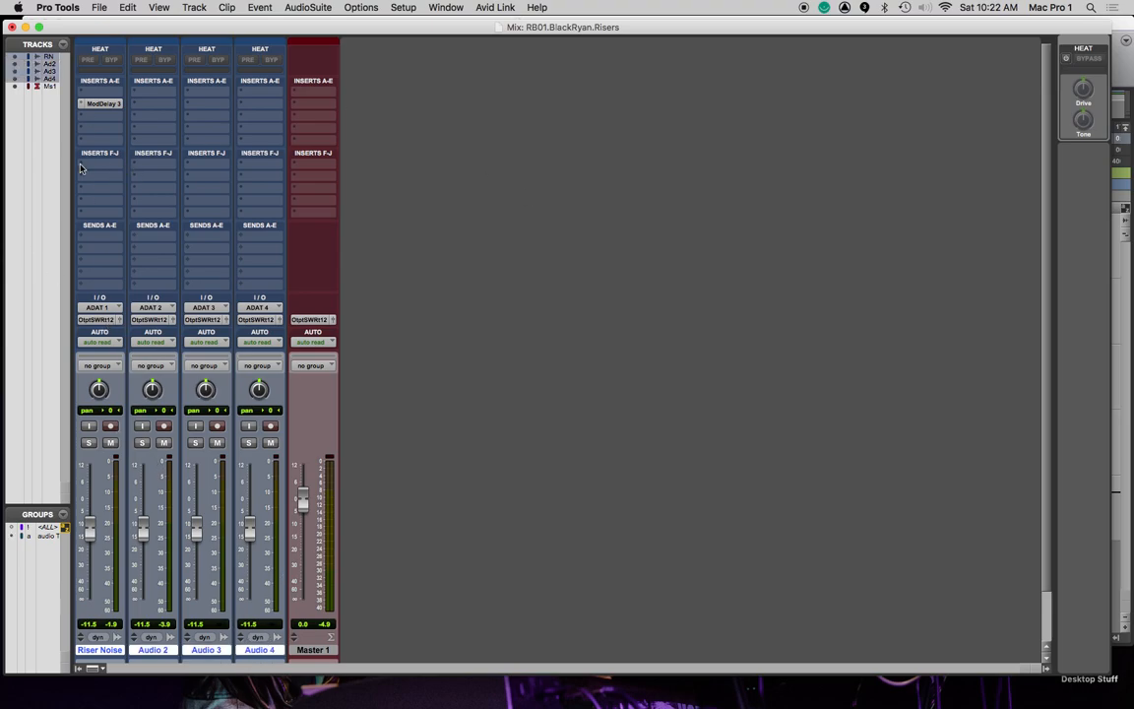
pyautogui.click(82, 253)
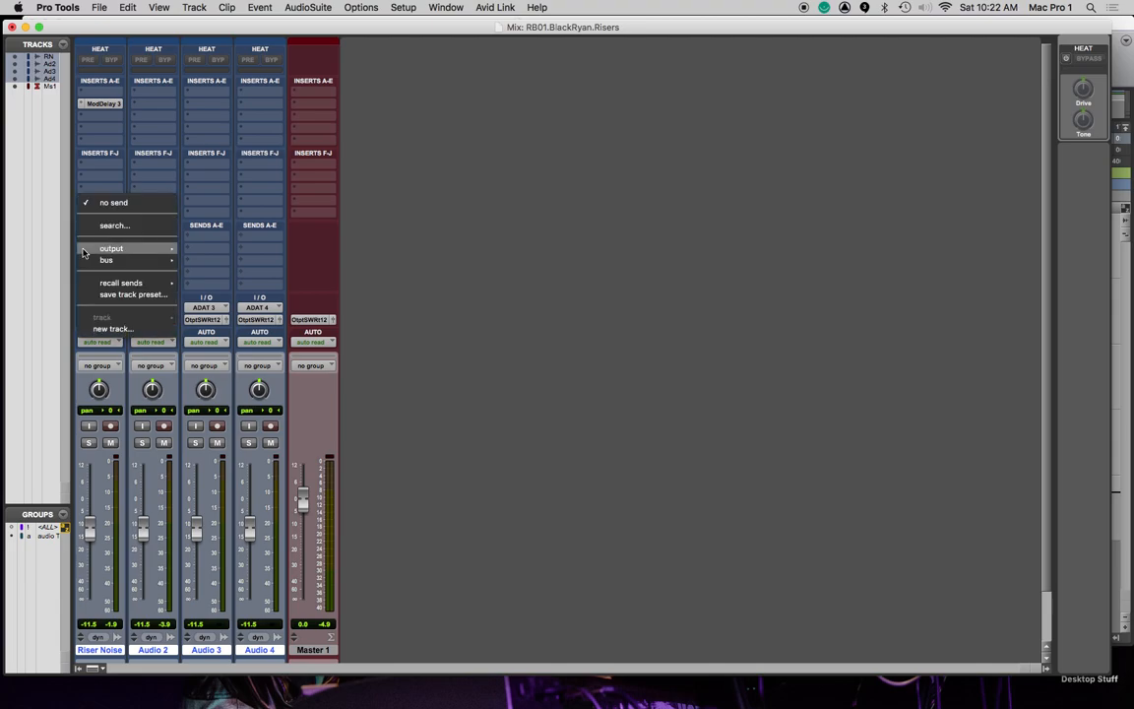
pyautogui.moveTo(123, 259)
pyautogui.keyDown('alt'); pyautogui.keyDown('shift'); pyautogui.click(228, 272); pyautogui.keyUp('shift'); pyautogui.keyUp('alt')
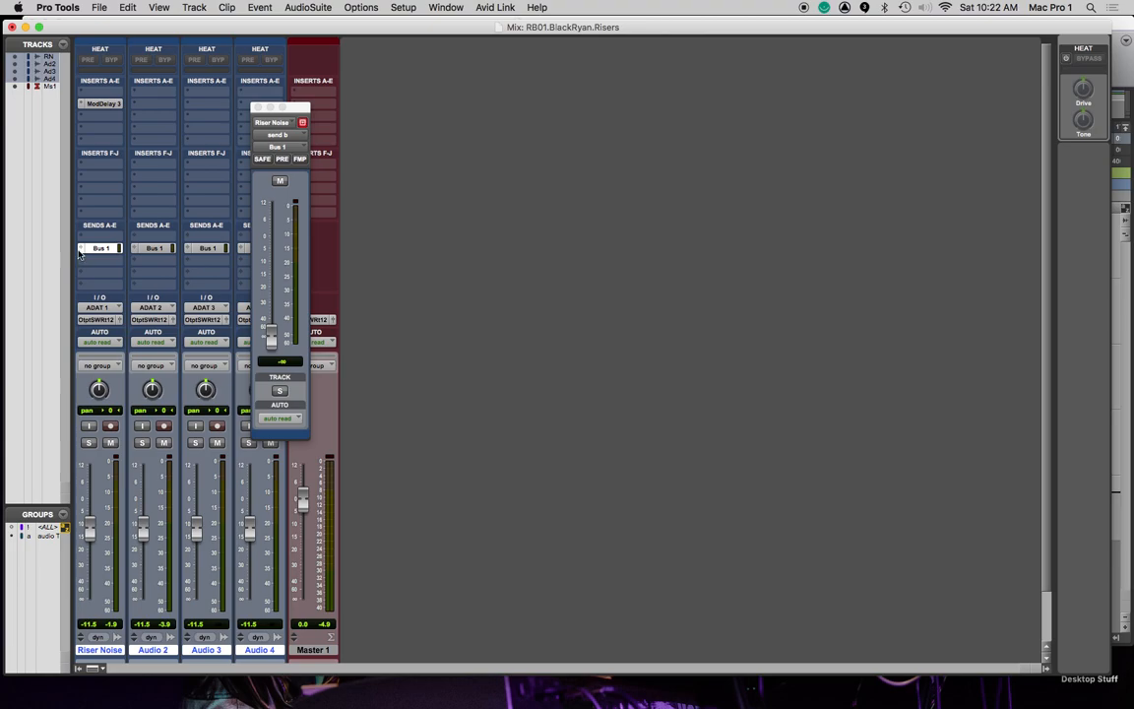
# Create a mono Aux Input track named Reverb 4.5 from the Riser Noise track's send B
pyautogui.click(82, 252)
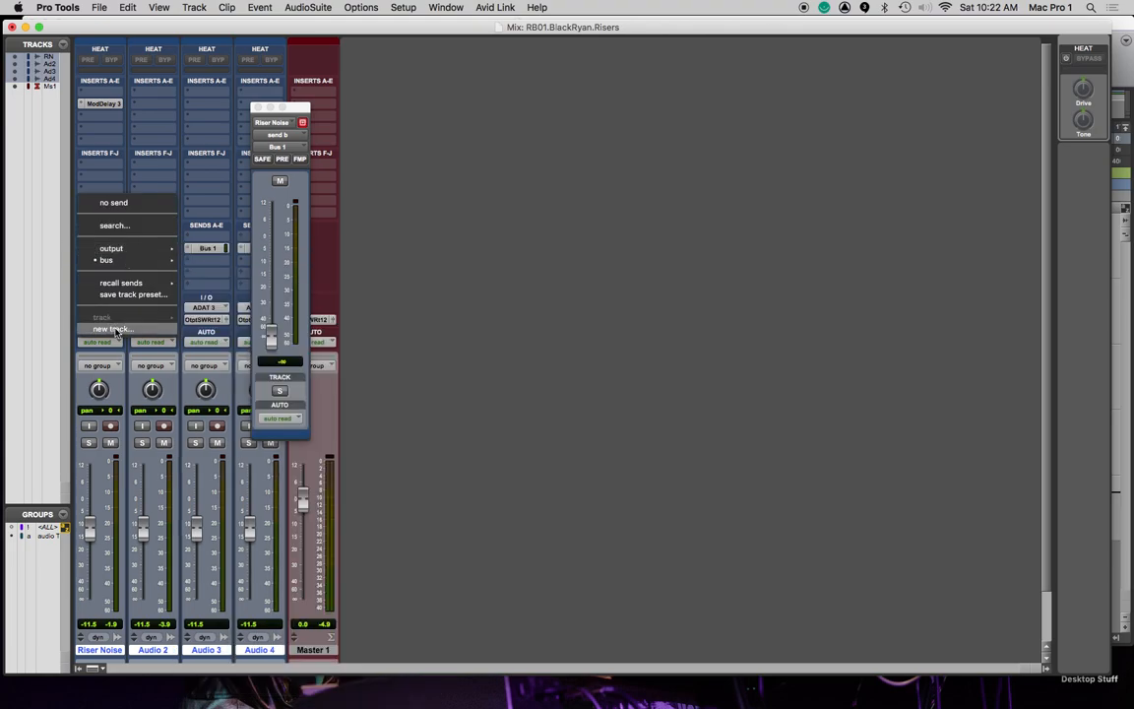
pyautogui.click(116, 329)
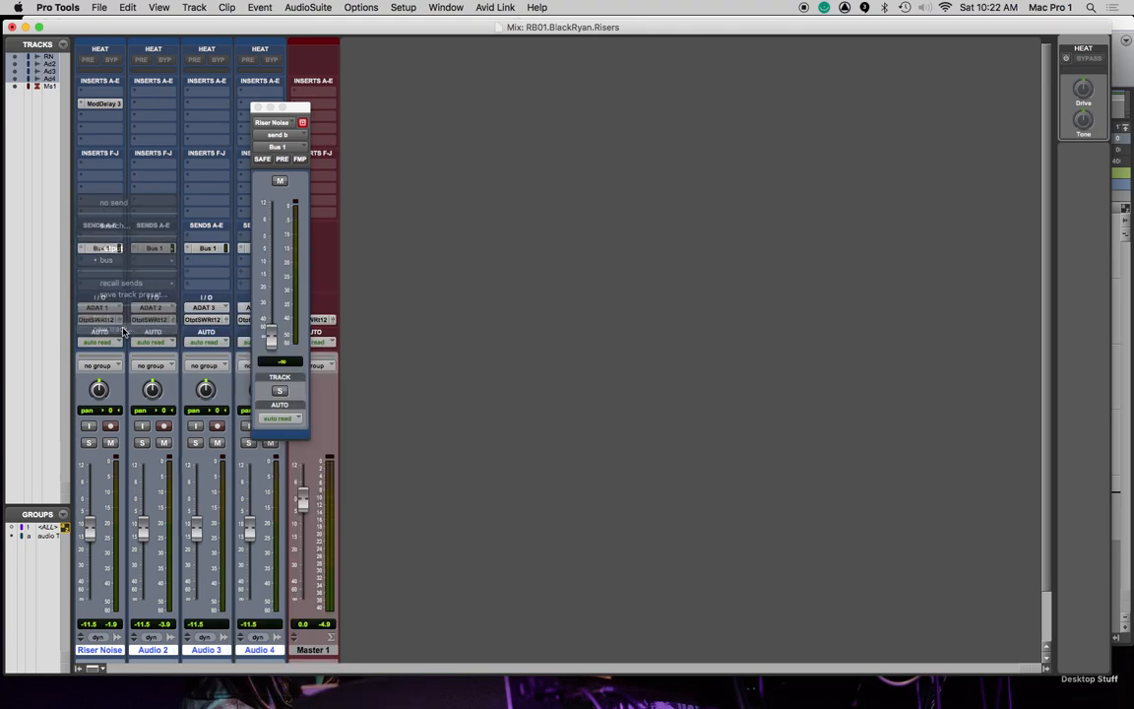
pyautogui.click(397, 254)
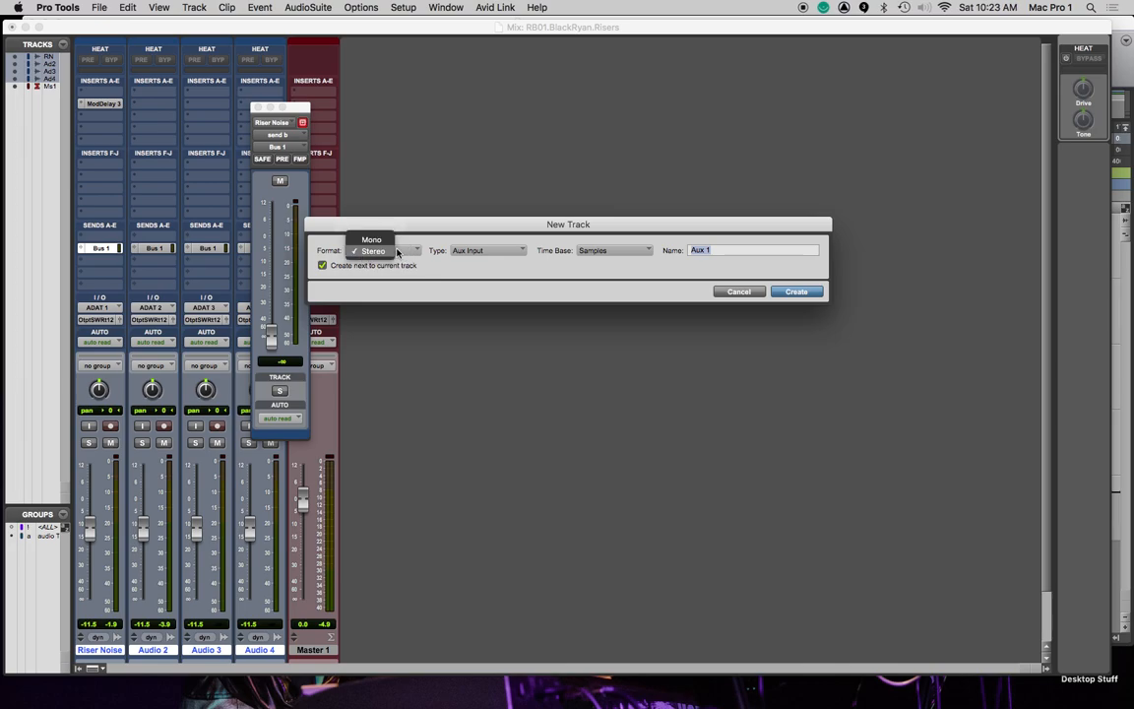
pyautogui.click(424, 239)
pyautogui.click(398, 254)
pyautogui.click(379, 245)
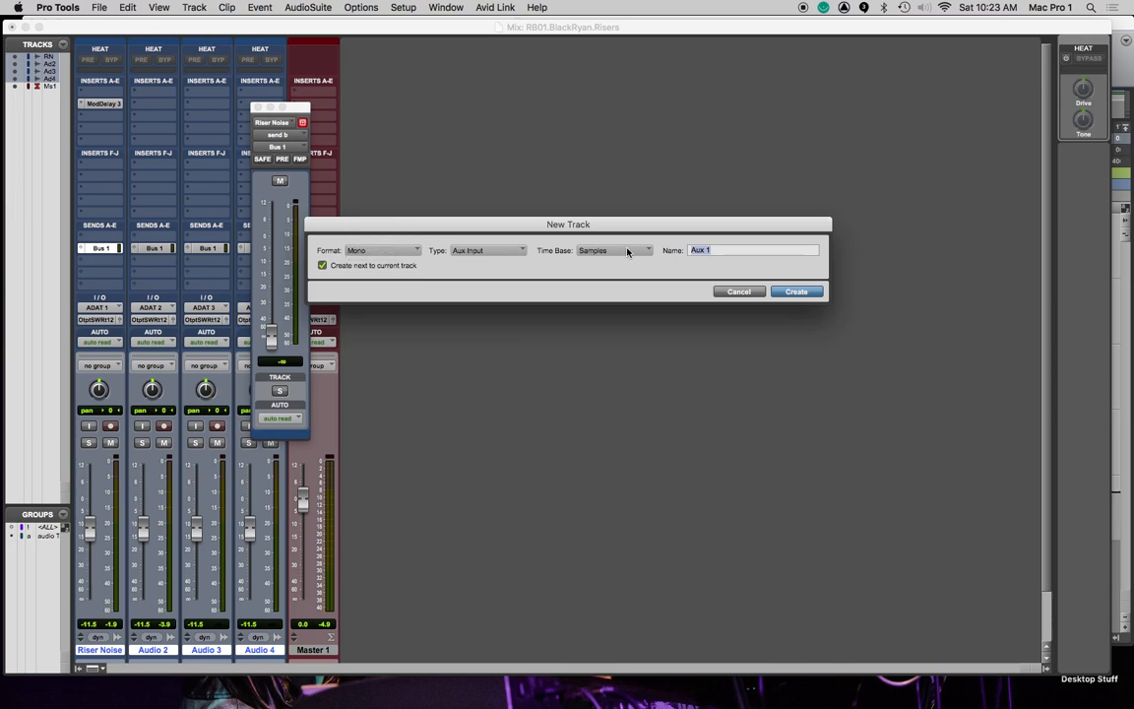
pyautogui.moveTo(730, 250); pyautogui.dragTo(612, 250)
pyautogui.press('Return')
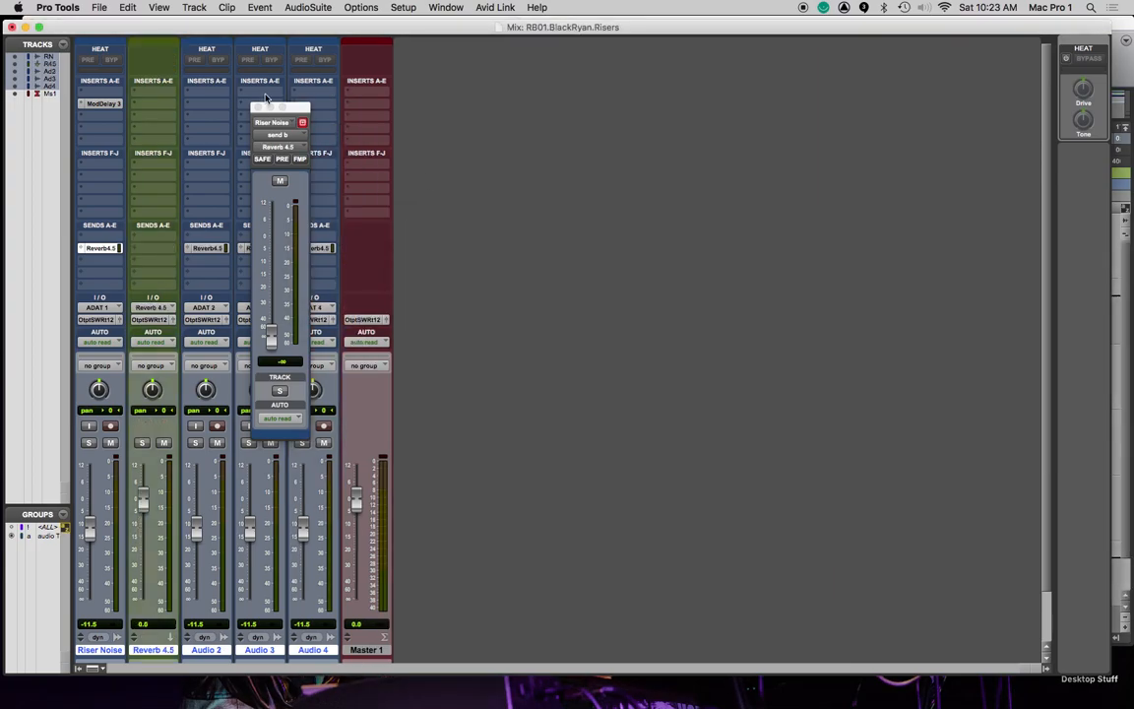
# Close the send window and move the Reverb 4.5 track between Audio 4 and Master 1
pyautogui.click(257, 106)
pyautogui.keyDown('super'); pyautogui.click(183, 654); pyautogui.keyUp('super')
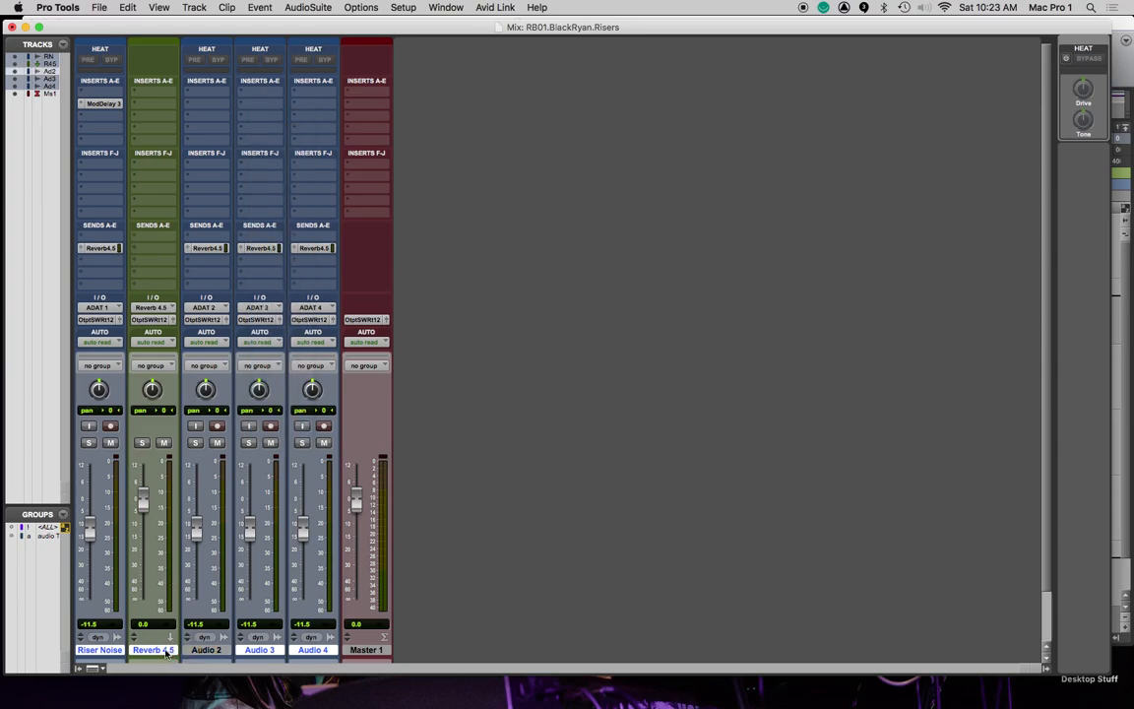
pyautogui.click(153, 650)
pyautogui.moveTo(157, 648); pyautogui.dragTo(319, 652)
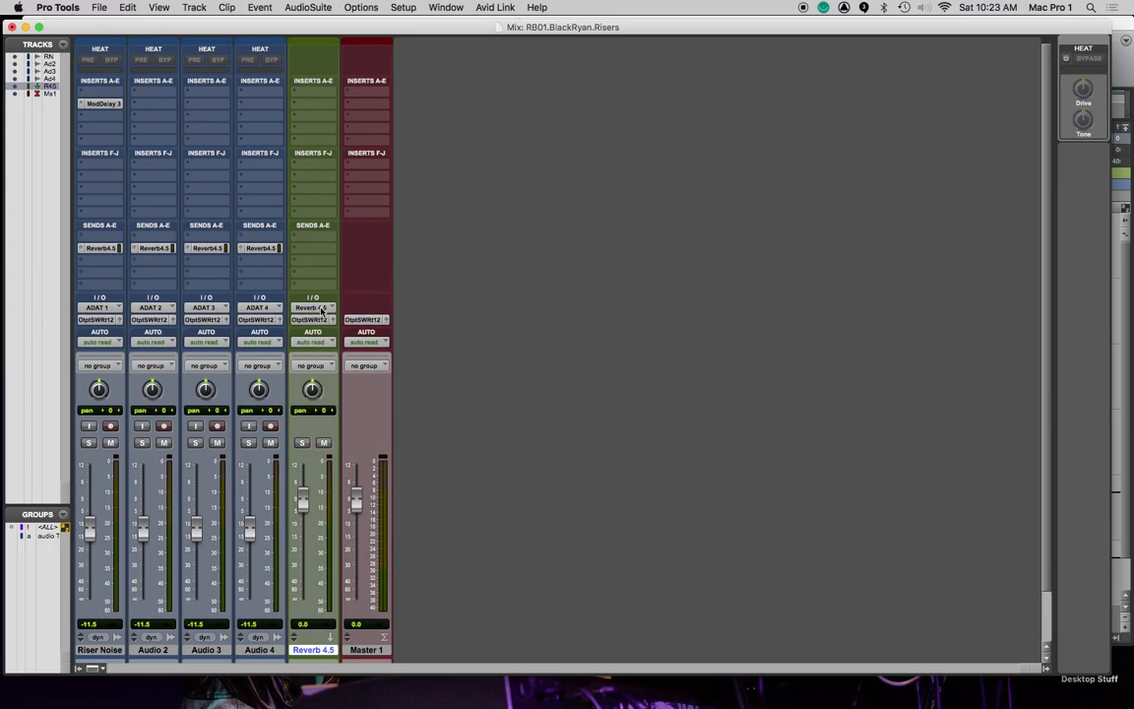
# Insert the D-Verb (mono/stereo) plug-in in the fourth insert slot of the Reverb 4.5 track
pyautogui.click(293, 107)
pyautogui.click(275, 107)
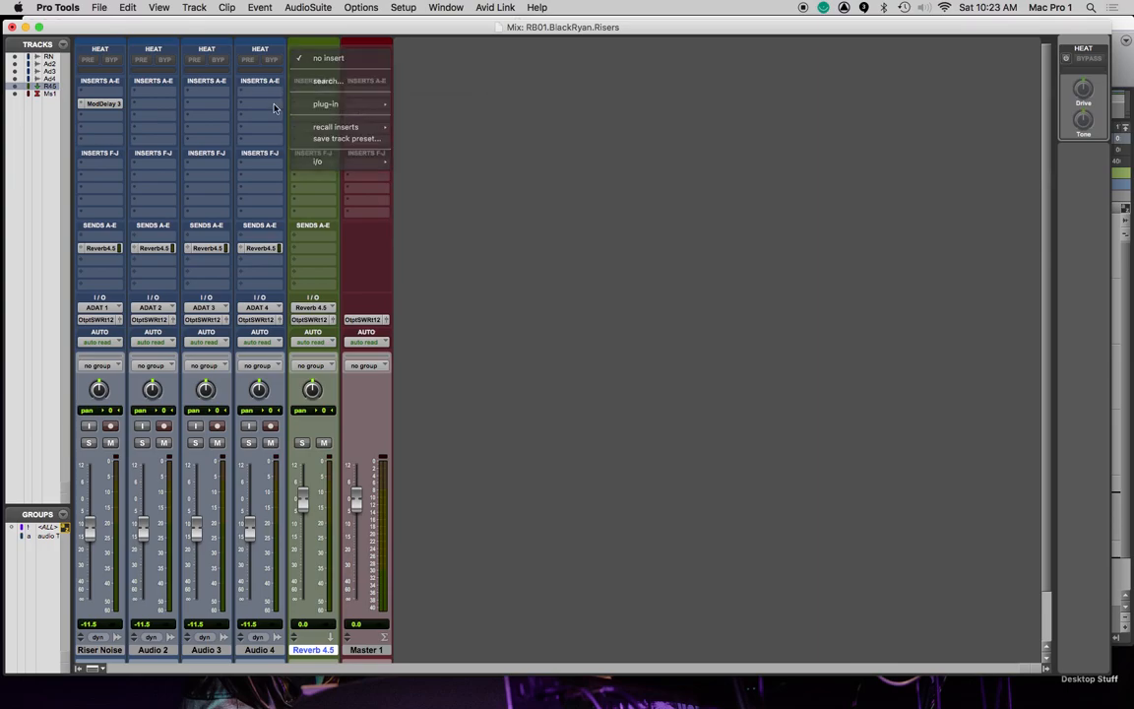
pyautogui.click(296, 133)
pyautogui.moveTo(327, 128)
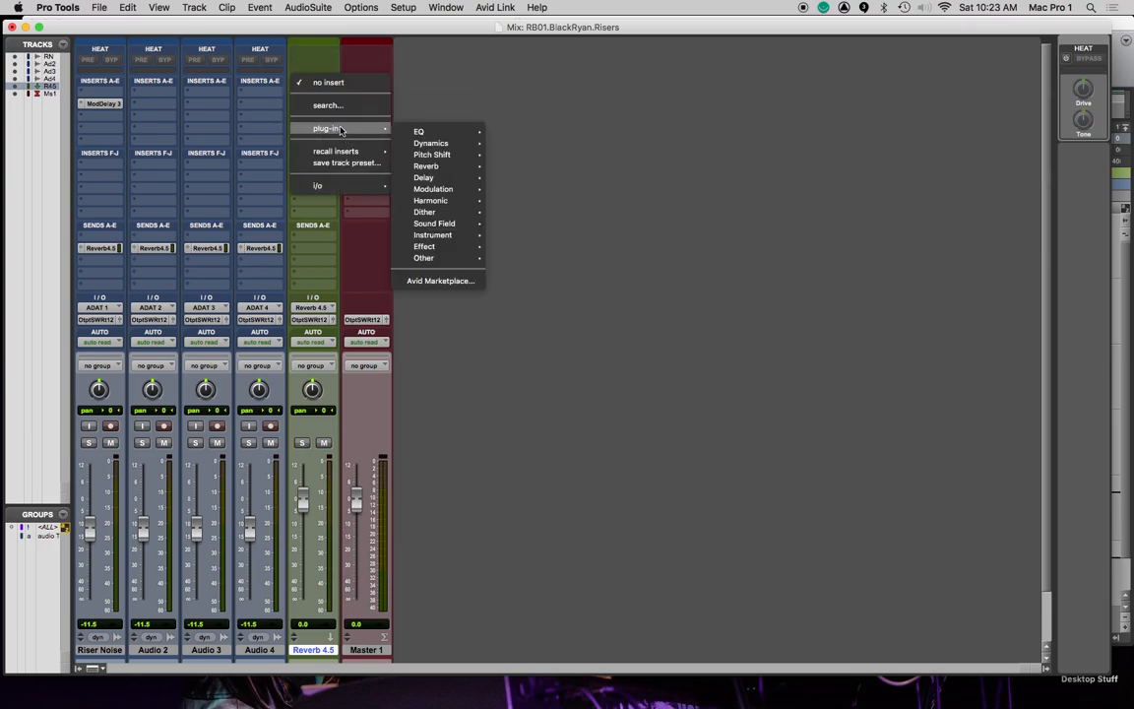
pyautogui.moveTo(433, 177)
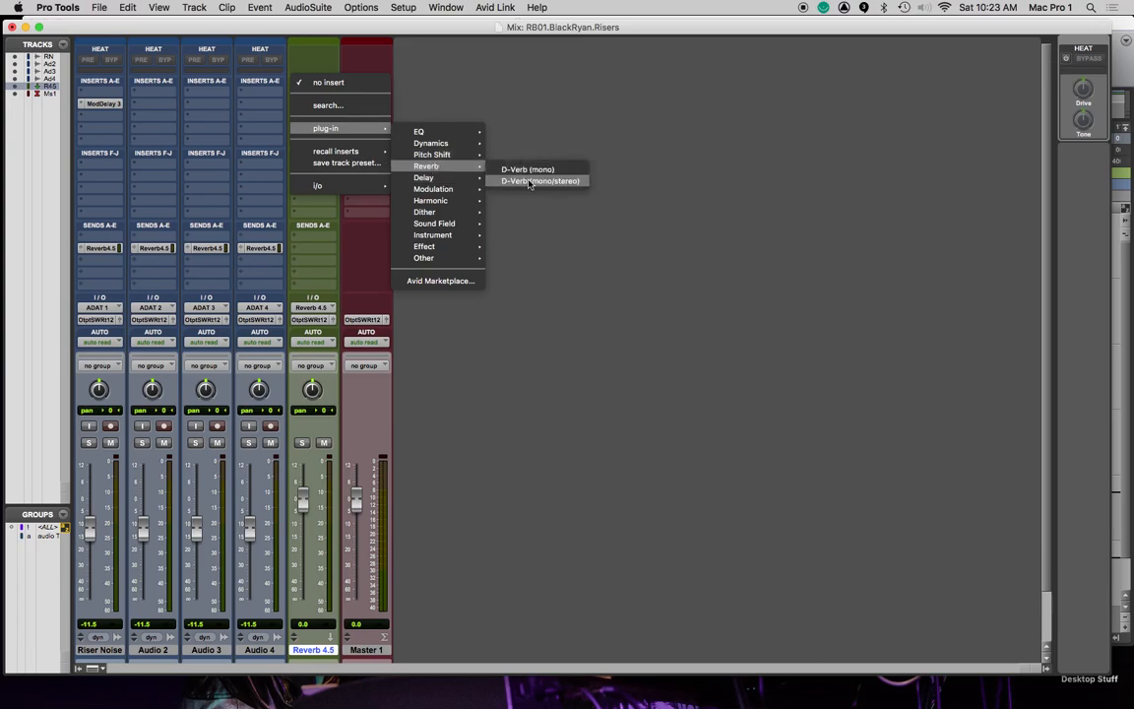
pyautogui.click(527, 181)
# Insert Mod Delay III (mono) ahead of D-Verb on Reverb 4.5, with the mix at 72% and feedback at 50%
pyautogui.click(293, 108)
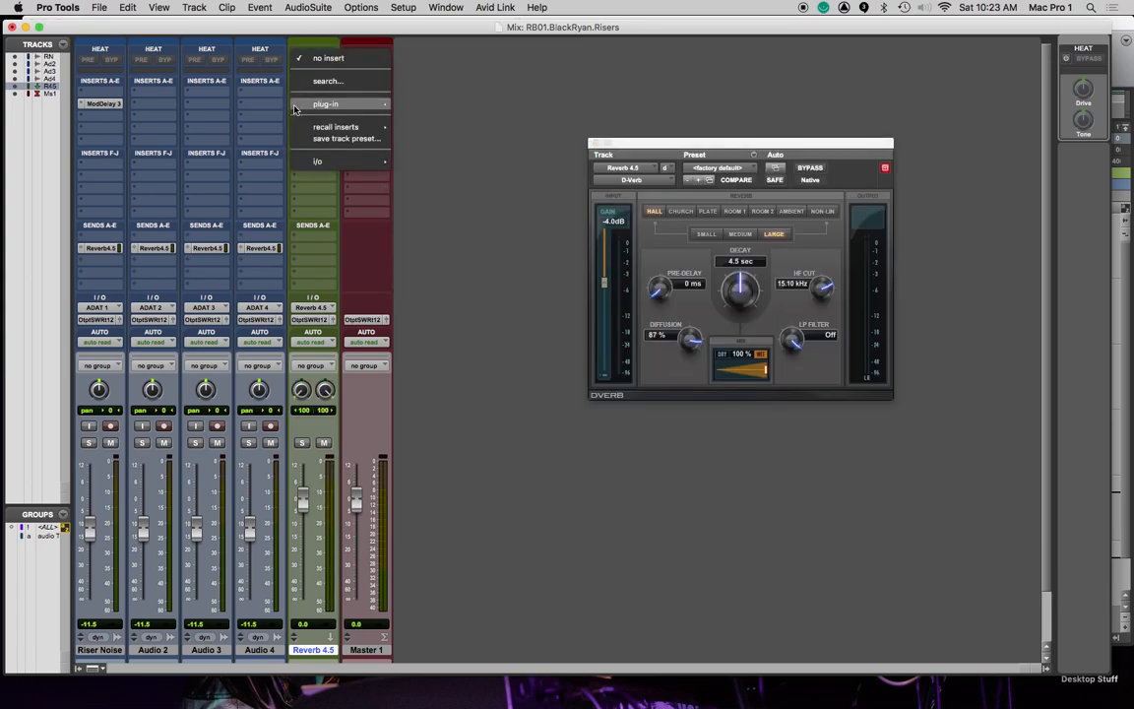
pyautogui.moveTo(295, 104)
pyautogui.moveTo(425, 153)
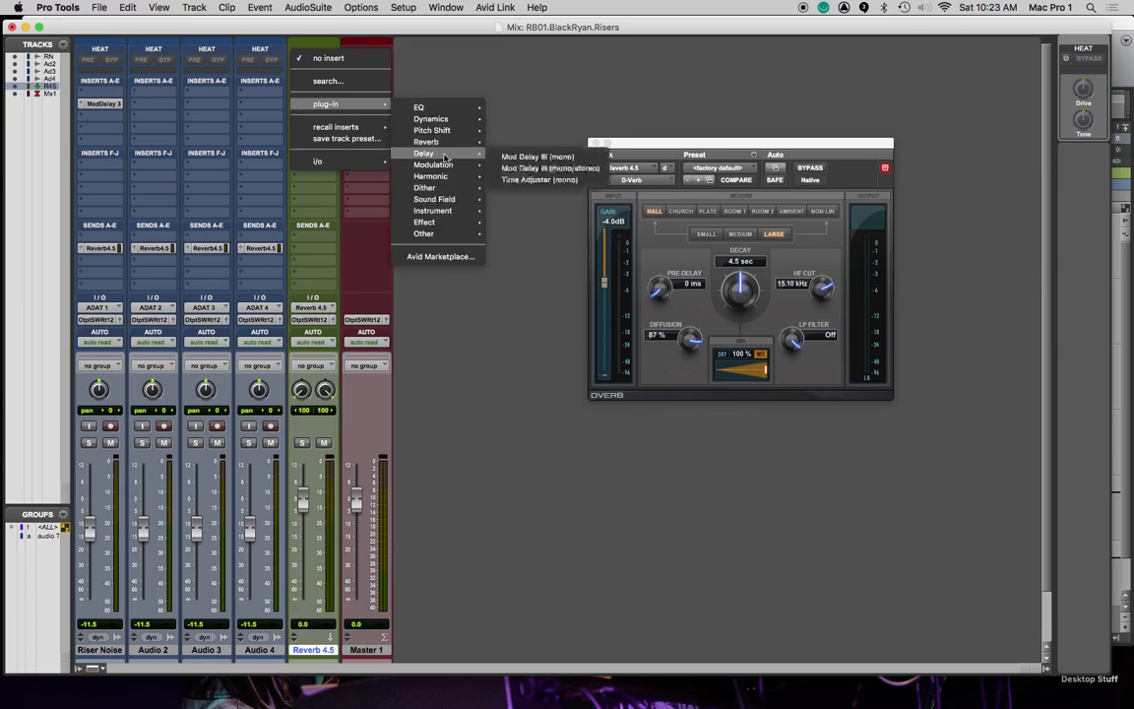
pyautogui.click(569, 160)
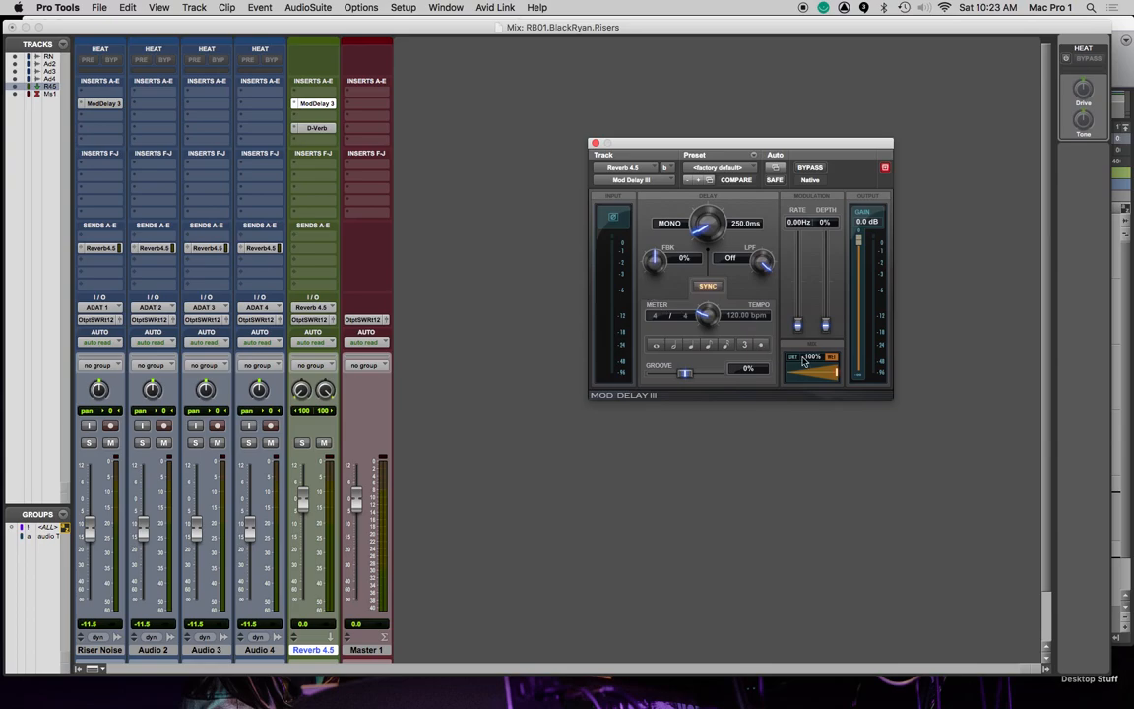
pyautogui.moveTo(836, 376); pyautogui.dragTo(816, 375)
pyautogui.moveTo(647, 264); pyautogui.dragTo(654, 227)
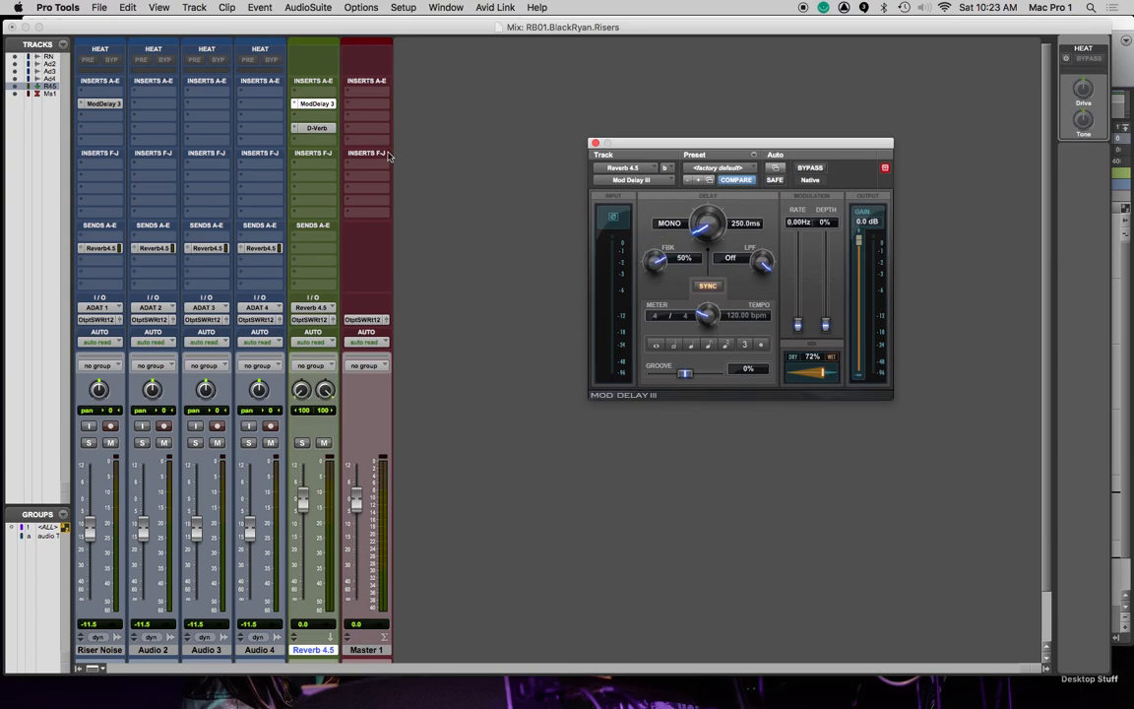
# Return to the Edit window and play back the risers from 0:09.752
pyautogui.press('super+equal')
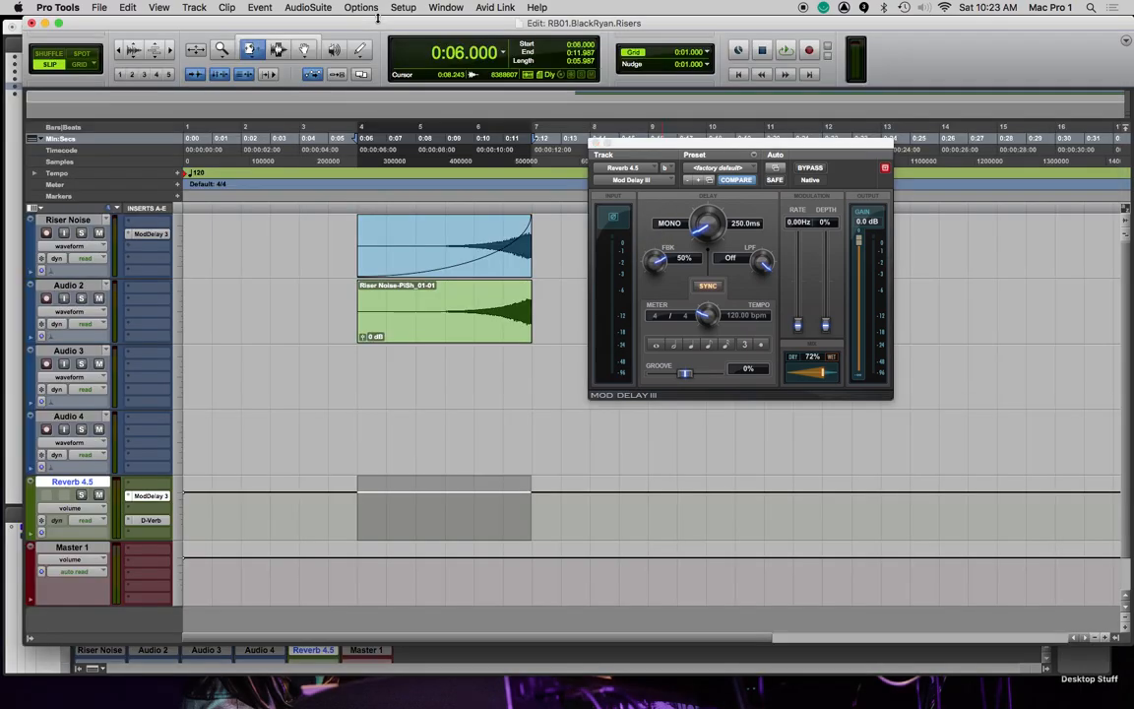
pyautogui.click(467, 190)
pyautogui.press('space')
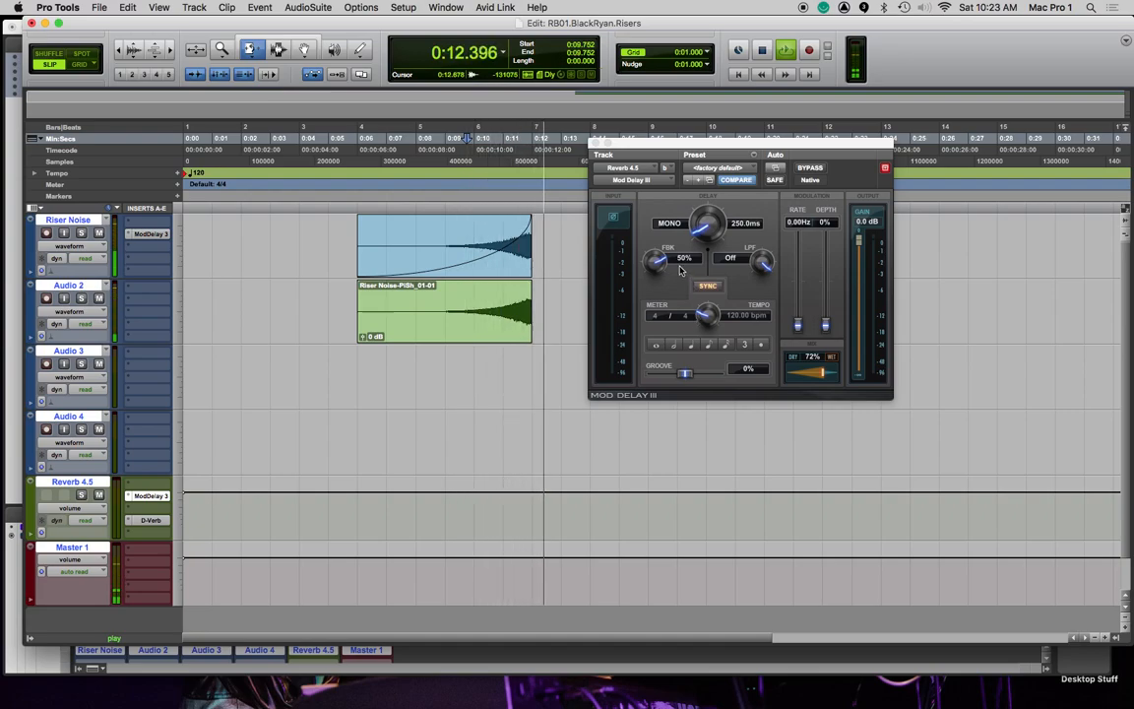
# Expand the Send B display on all tracks in the Mix window
pyautogui.press('super+equal')
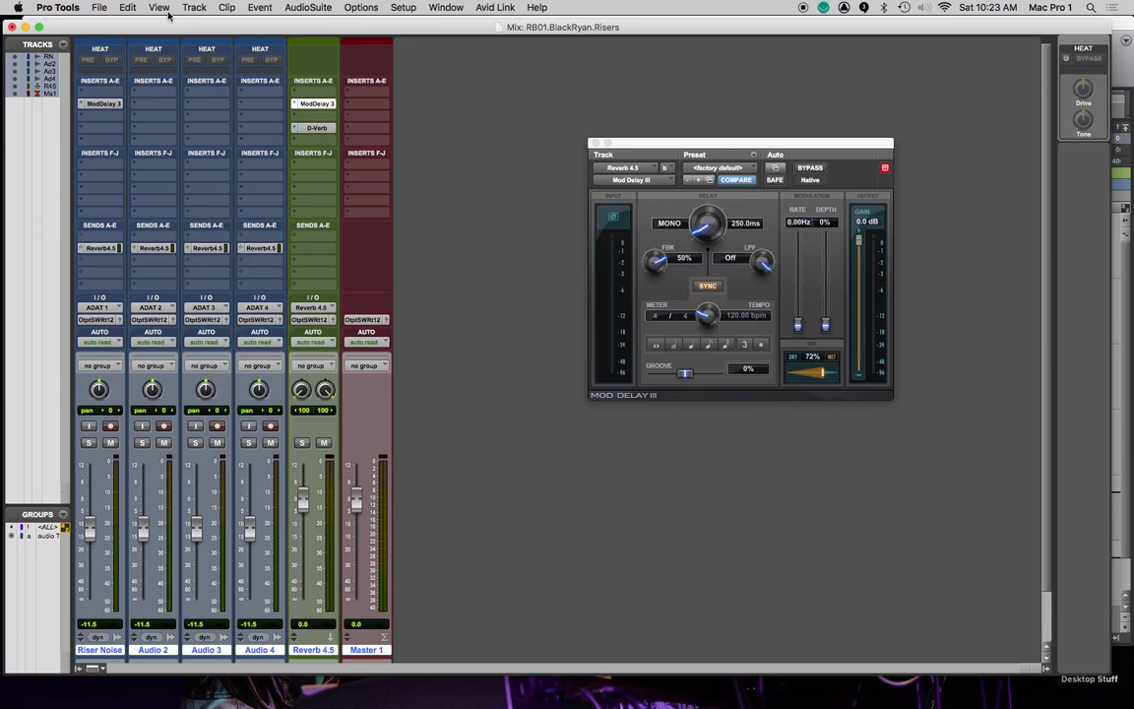
pyautogui.click(162, 9)
pyautogui.moveTo(261, 129)
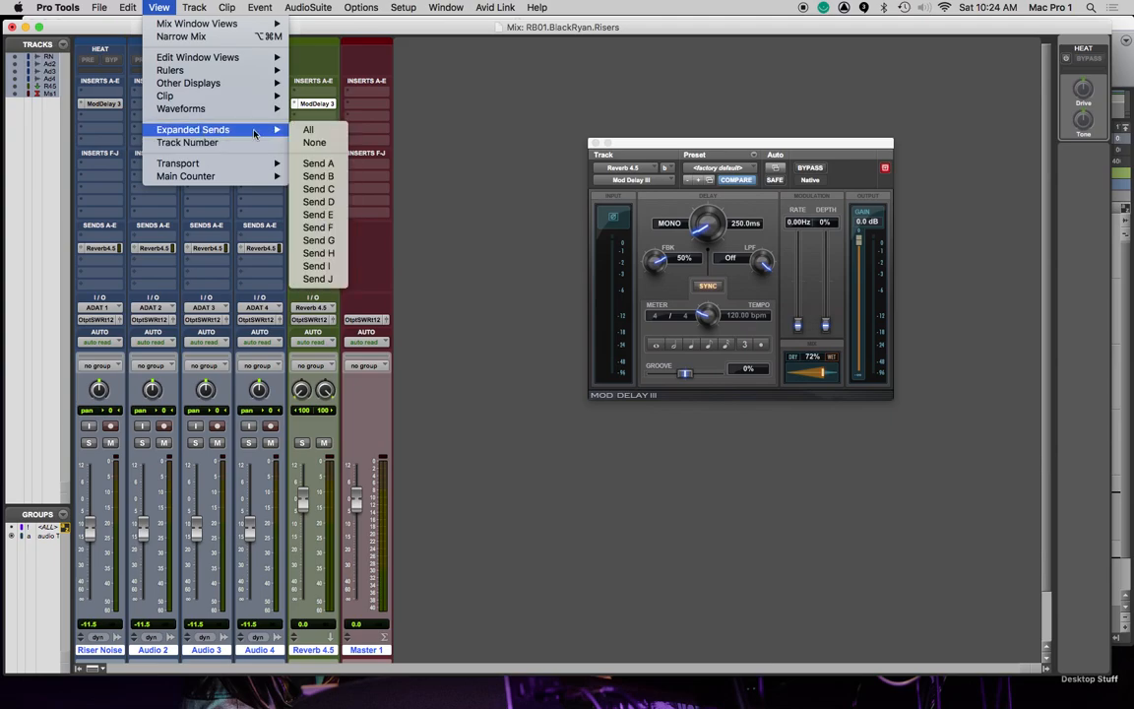
pyautogui.click(330, 180)
# Raise send B during playback to -2.2 dB on Riser Noise, -8.7 on Audio 2, -18.9 on Audio 3 and -15.1 on Audio 4
pyautogui.moveTo(81, 298); pyautogui.dragTo(136, 282)
pyautogui.press('space')
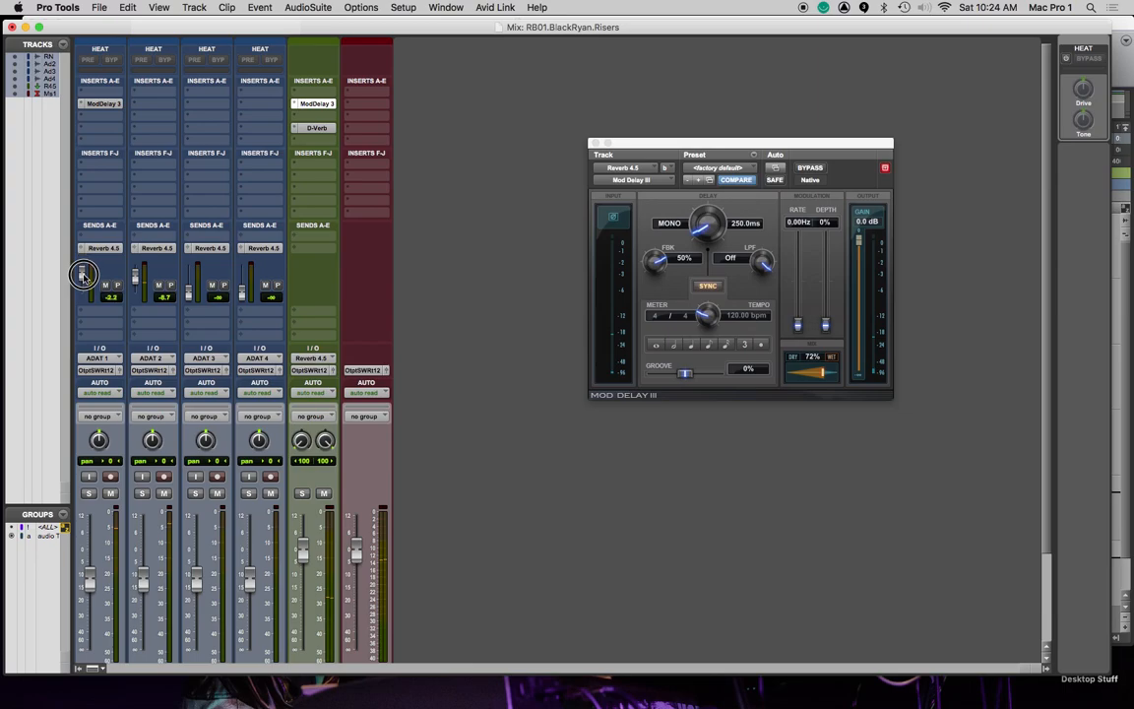
pyautogui.moveTo(189, 293); pyautogui.dragTo(239, 281)
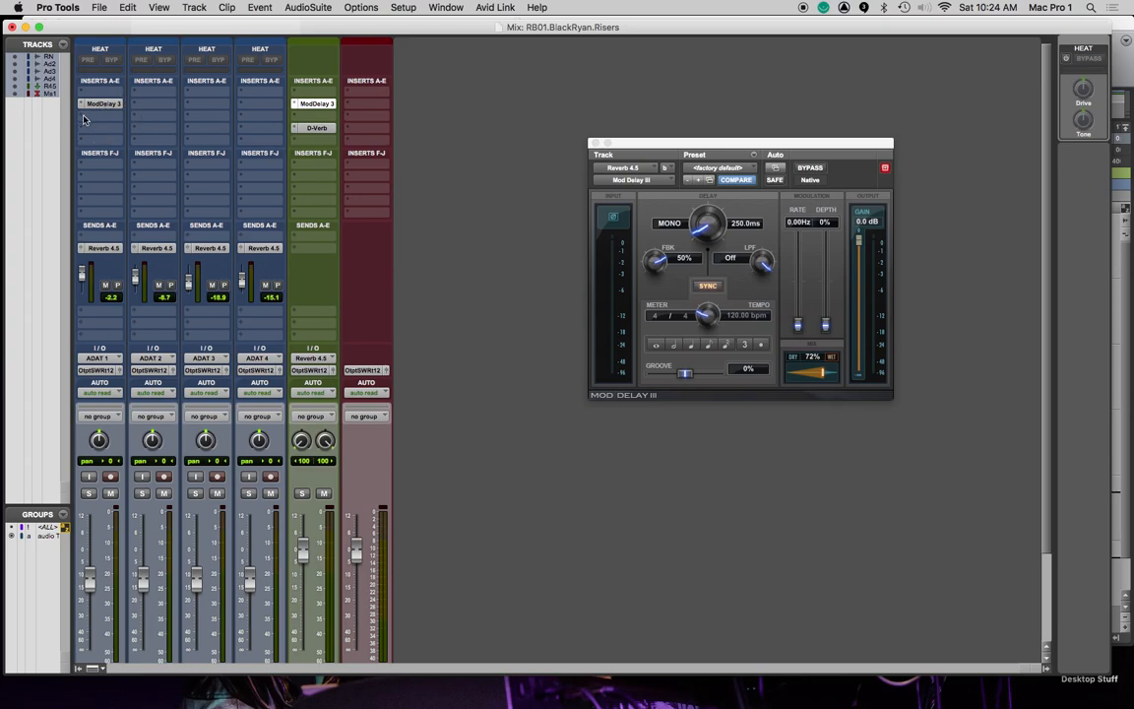
# Return to the Edit window, stop playback and select the whole Riser Noise clip, closing the Mod Delay III window
pyautogui.click(12, 27)
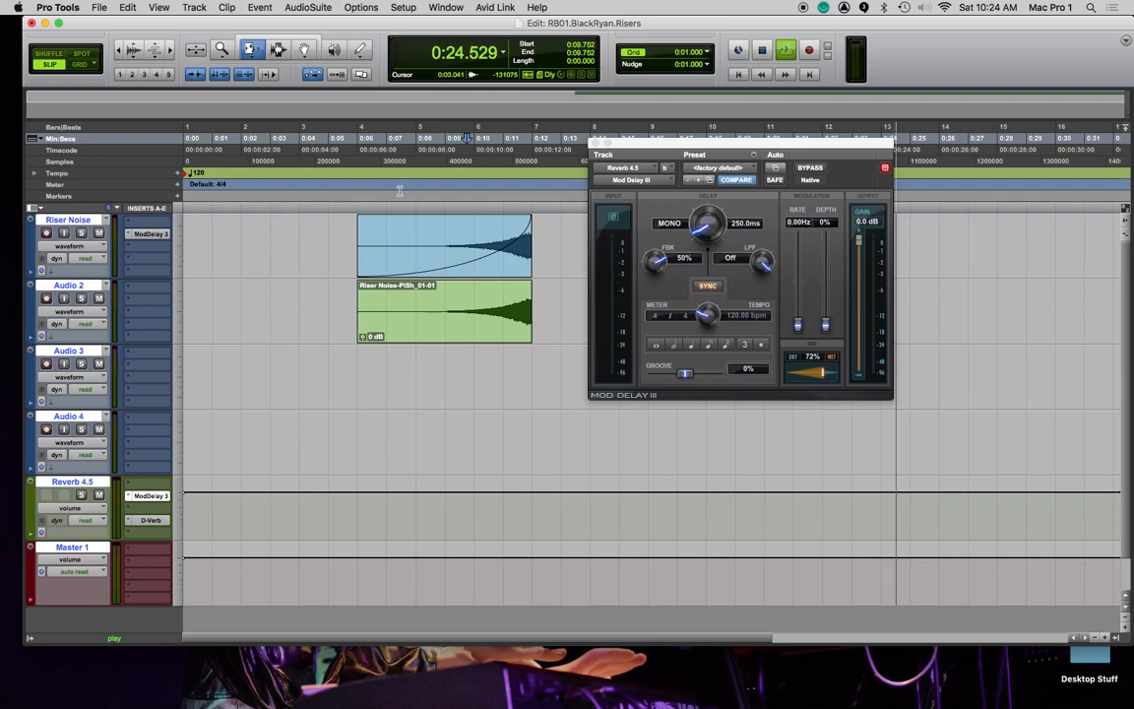
pyautogui.press('space')
pyautogui.click(377, 204)
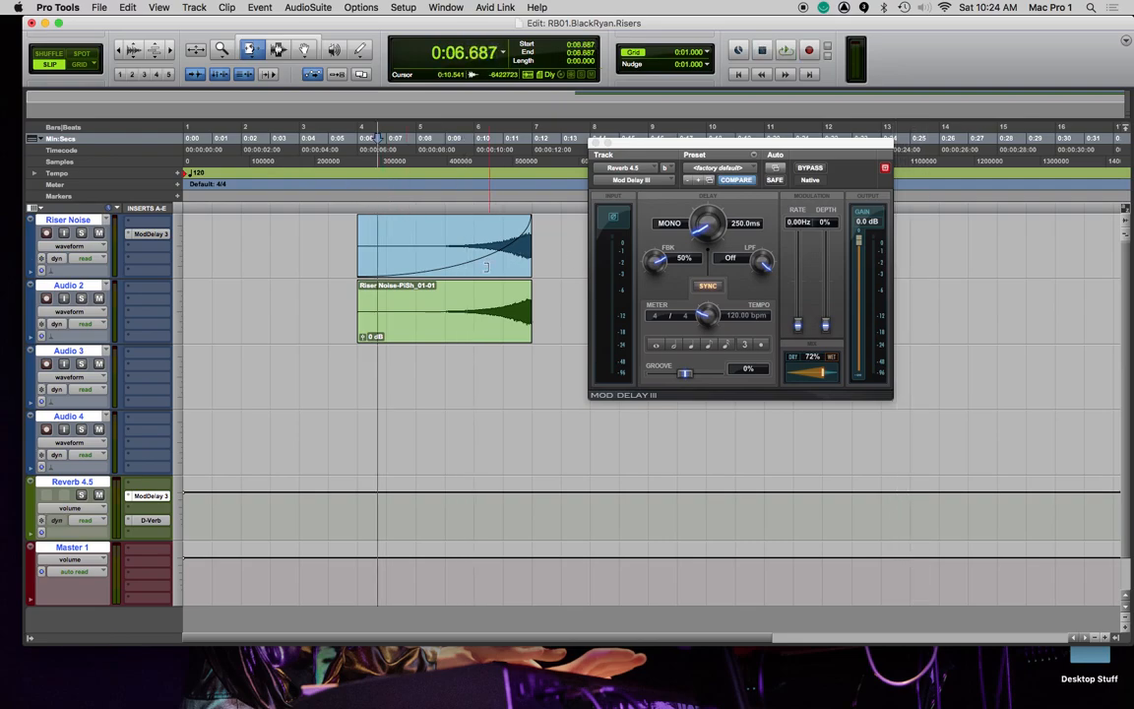
pyautogui.press('F8')
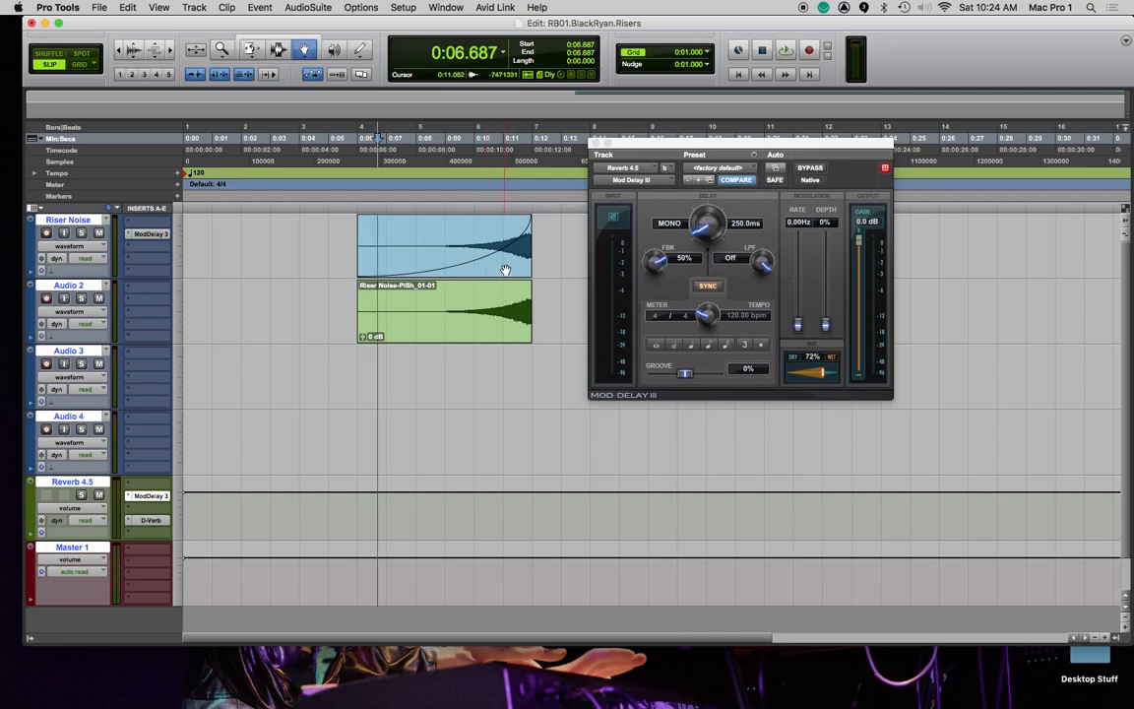
pyautogui.click(506, 262)
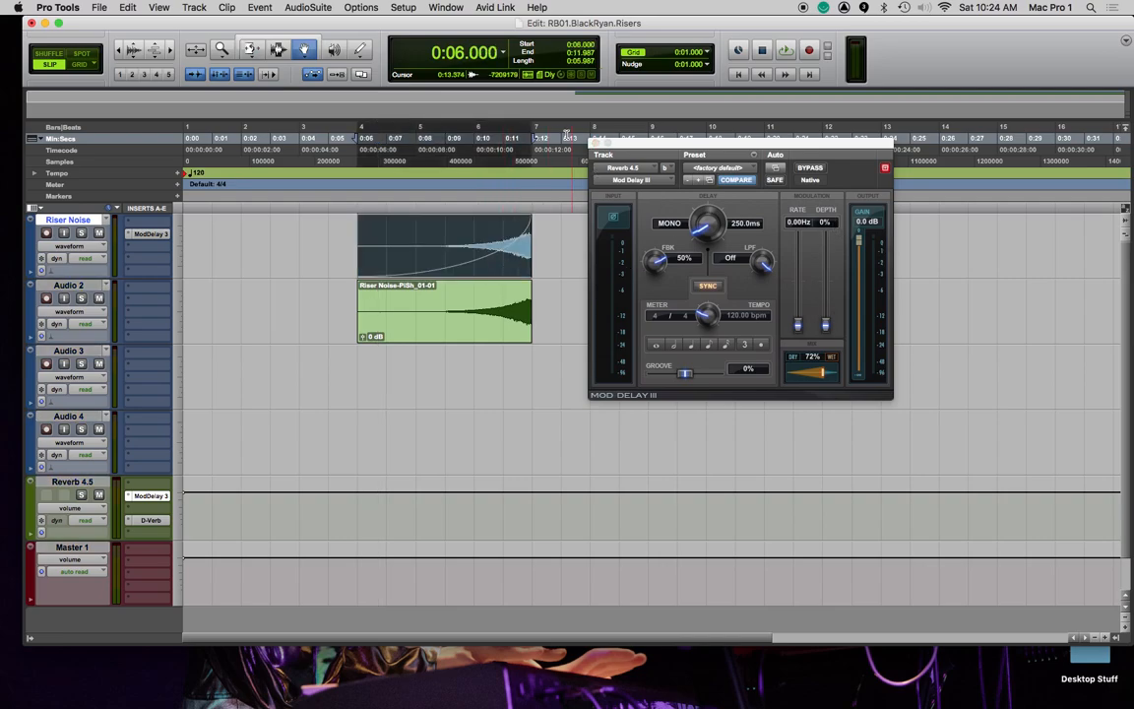
pyautogui.click(596, 143)
# Raise the Riser Noise clip by 4 semitones with the Pitch Shift Legacy AudioSuite plug-in and render it
pyautogui.click(307, 8)
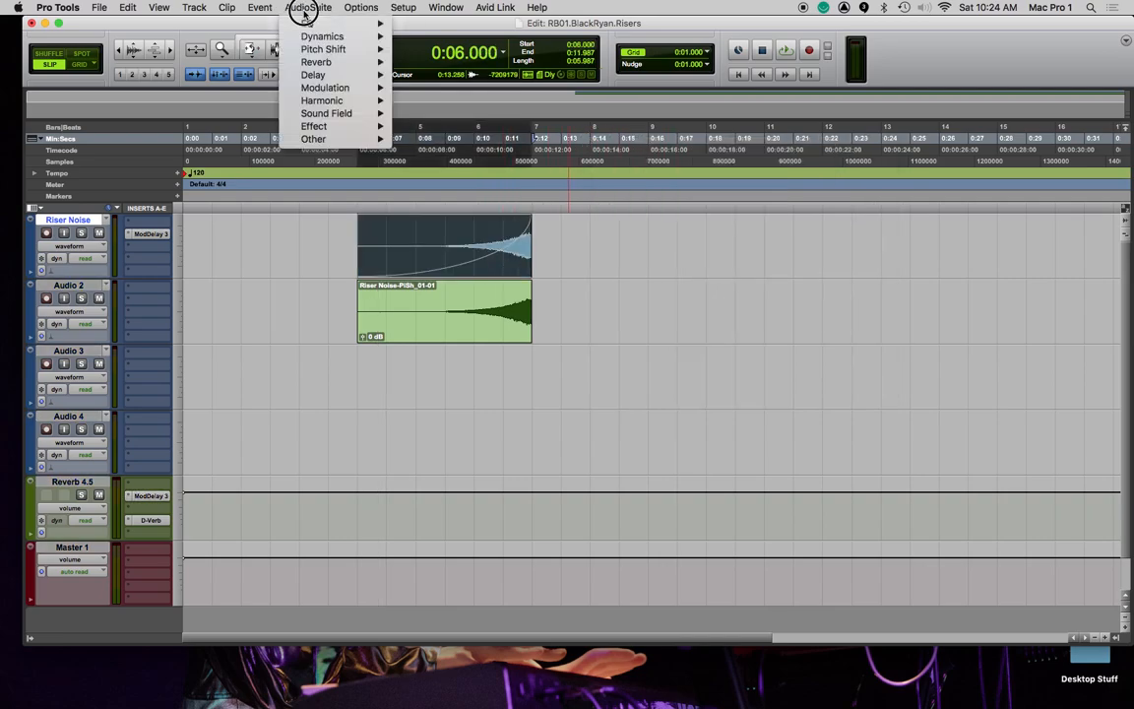
pyautogui.moveTo(325, 98)
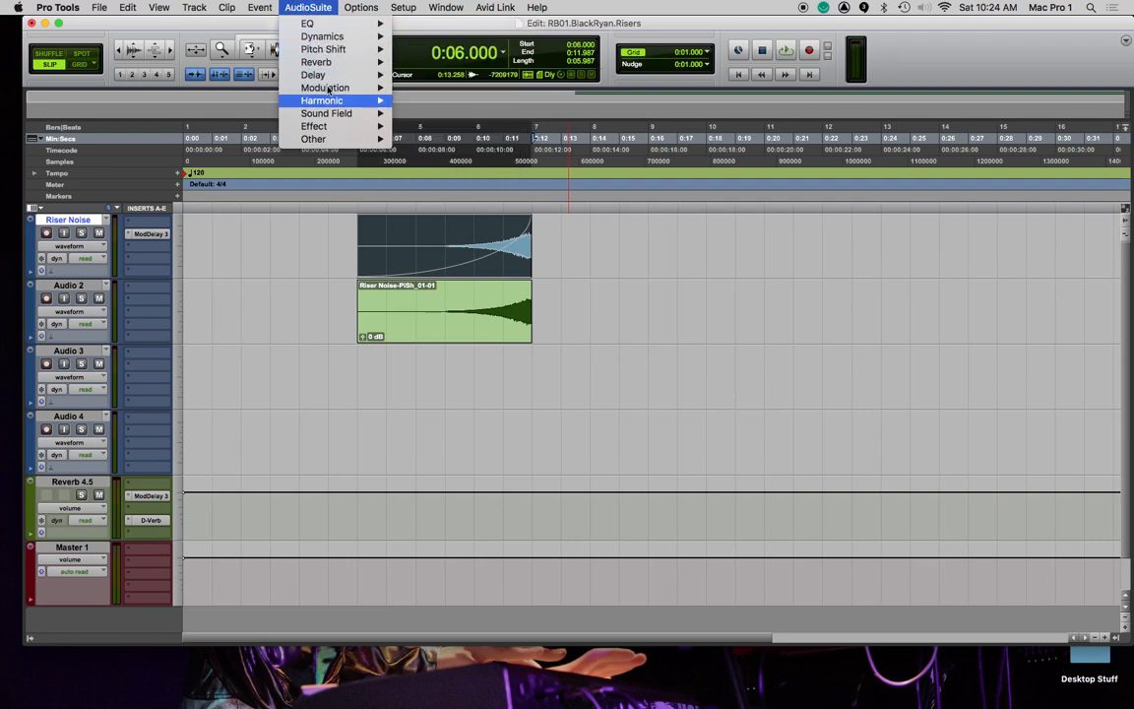
pyautogui.moveTo(325, 49)
pyautogui.click(425, 69)
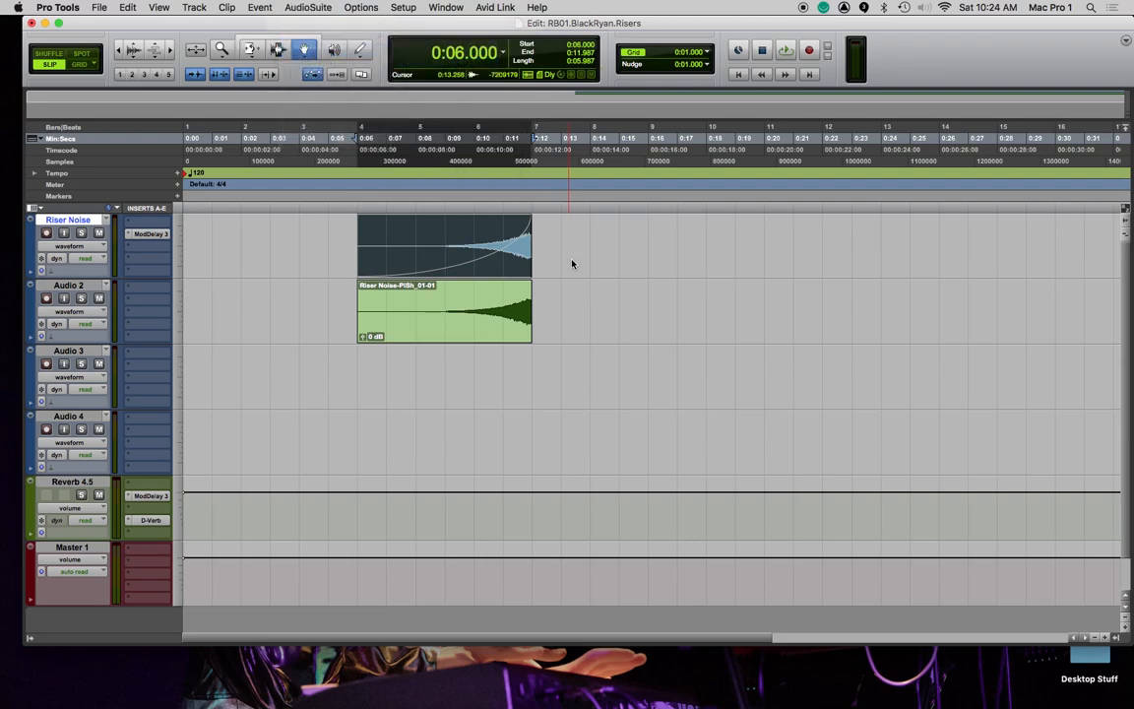
pyautogui.moveTo(858, 301); pyautogui.dragTo(867, 300)
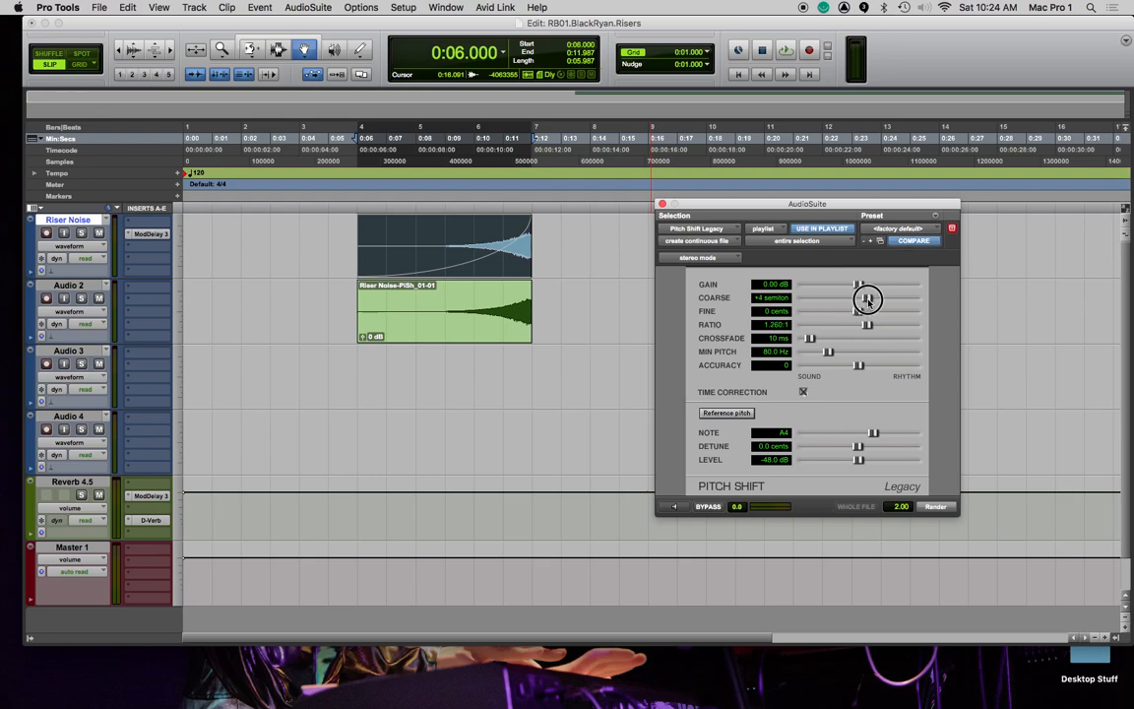
pyautogui.click(936, 507)
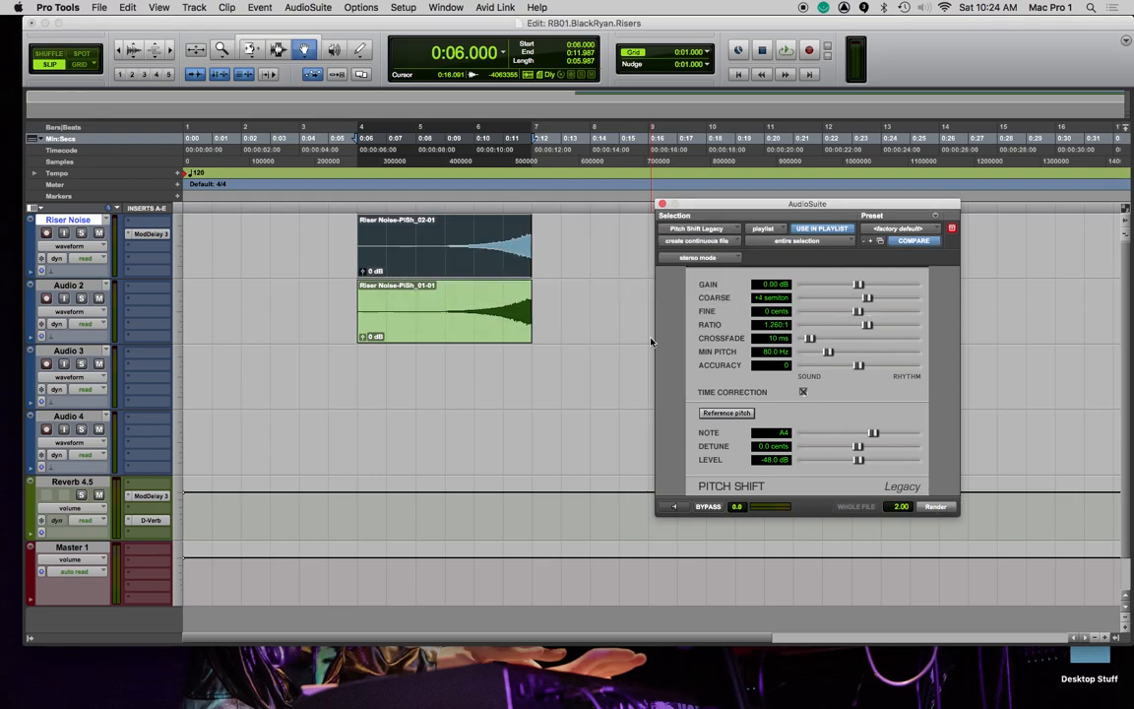
# Play back both pitch-shifted risers from 0:09.148, then close the AudioSuite window
pyautogui.click(448, 211)
pyautogui.press('space')
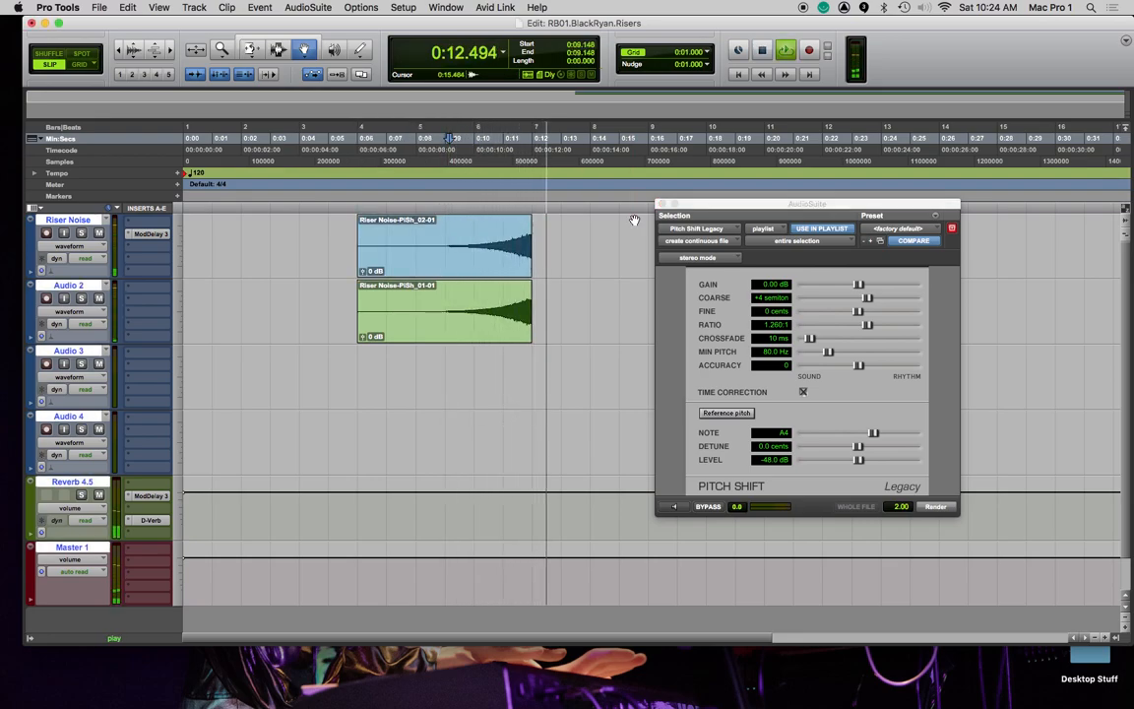
pyautogui.press('space')
pyautogui.click(663, 203)
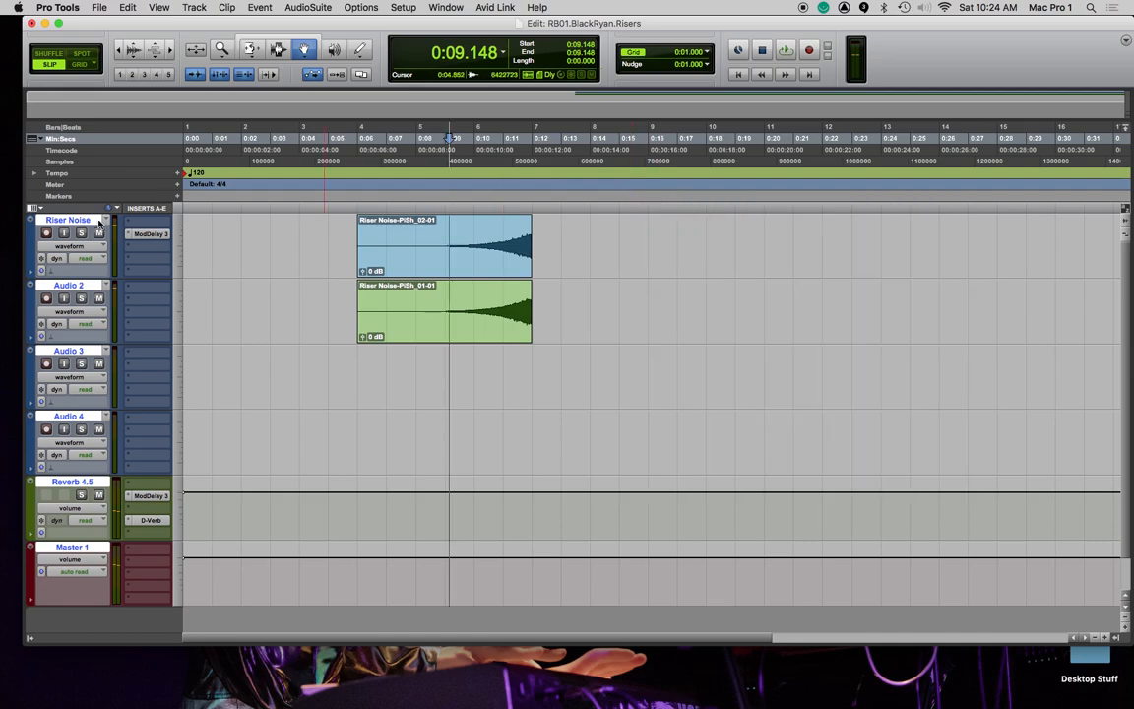
# Rename the Audio 2 track as Riser 2
pyautogui.doubleClick(69, 286)
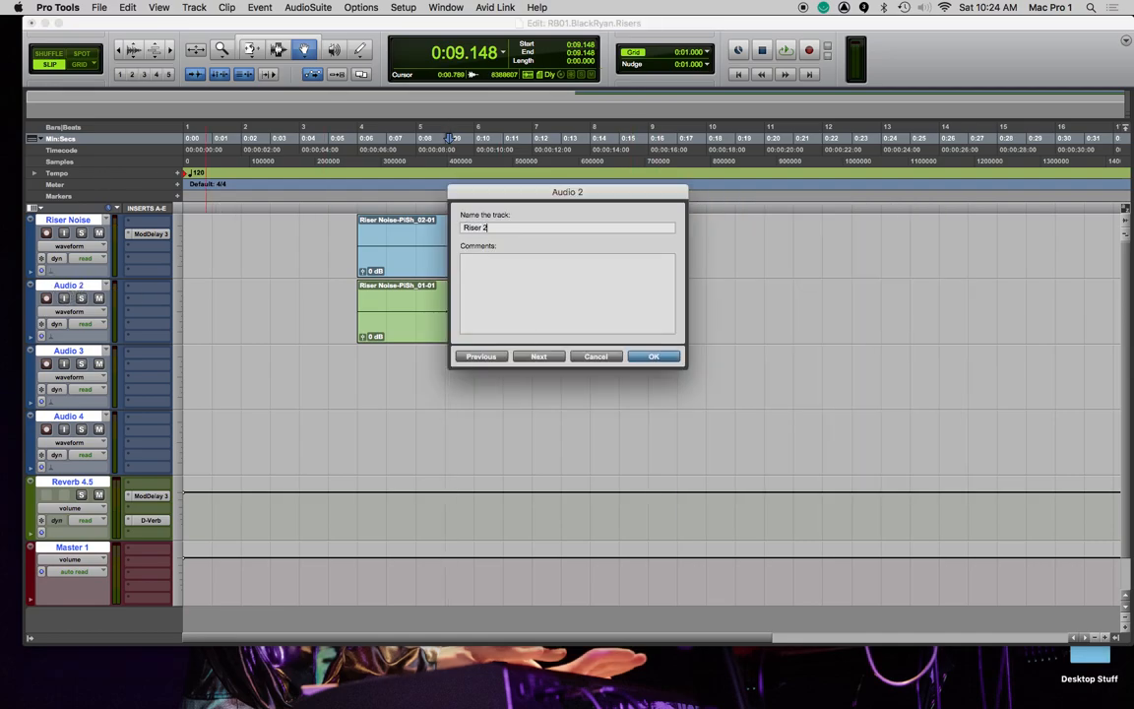
pyautogui.press('Return')
# Select the clips on Riser Noise and Riser 2 together and trim their starts to about 0:08.730, removing the quiet lead-in
pyautogui.press('F6')
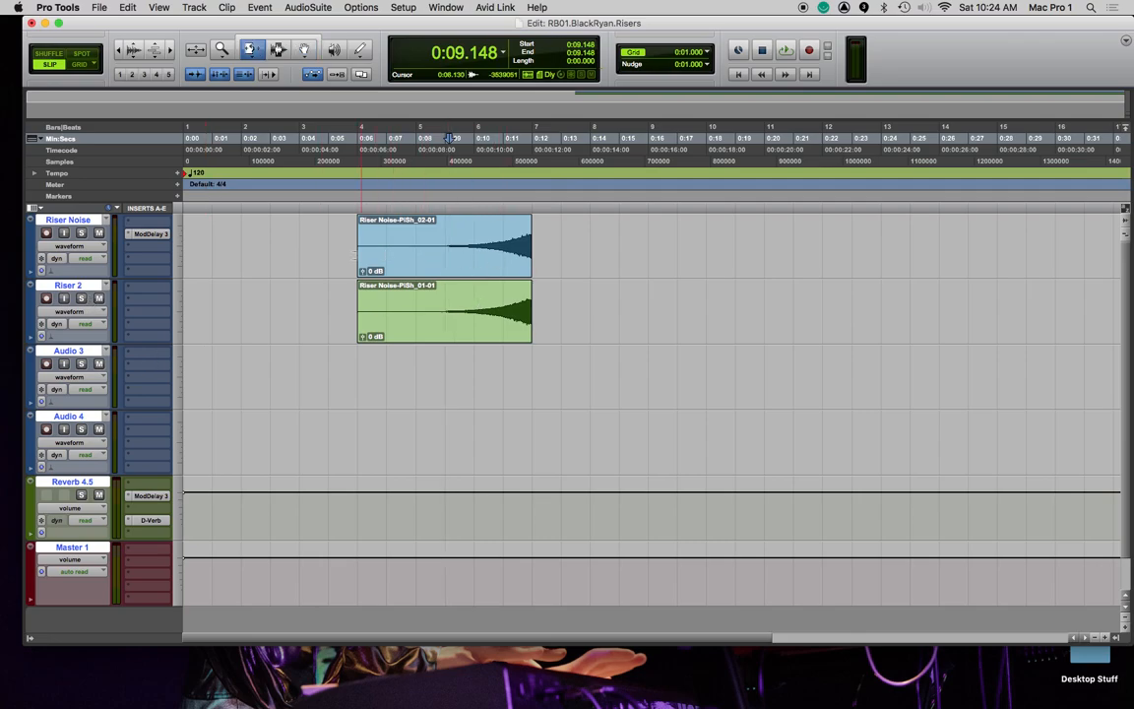
pyautogui.press('F8')
pyautogui.click(387, 255)
pyautogui.keyDown('shift'); pyautogui.click(403, 307); pyautogui.keyUp('shift')
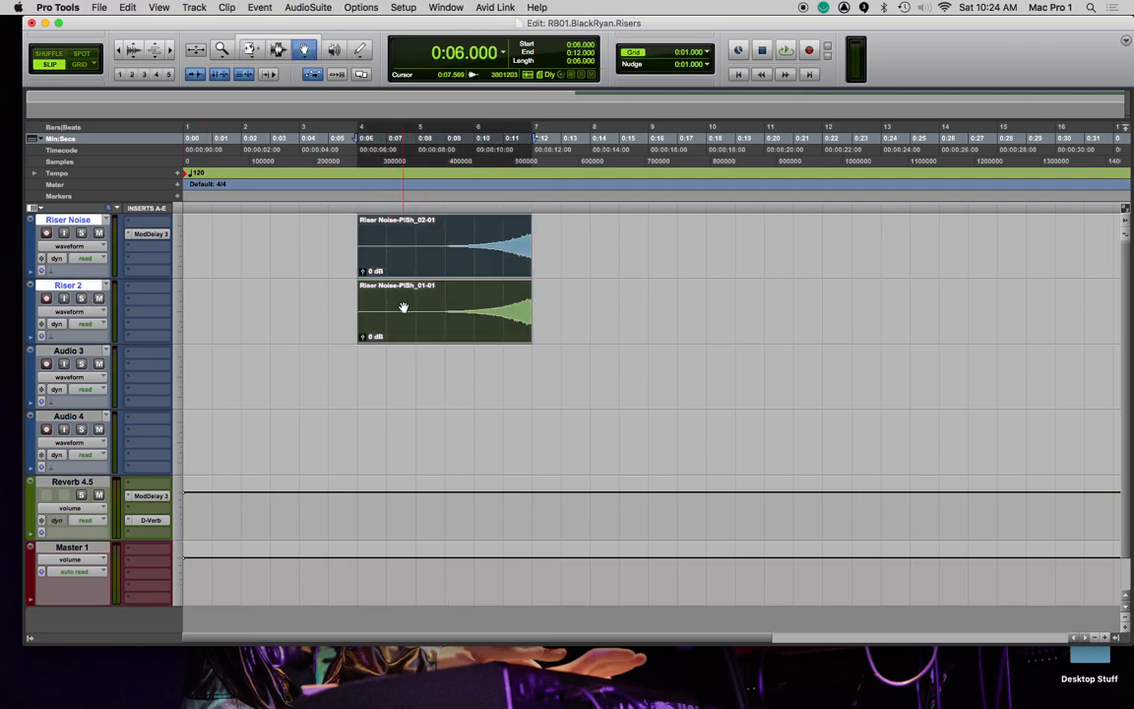
pyautogui.press('F6')
pyautogui.moveTo(358, 251); pyautogui.dragTo(439, 261)
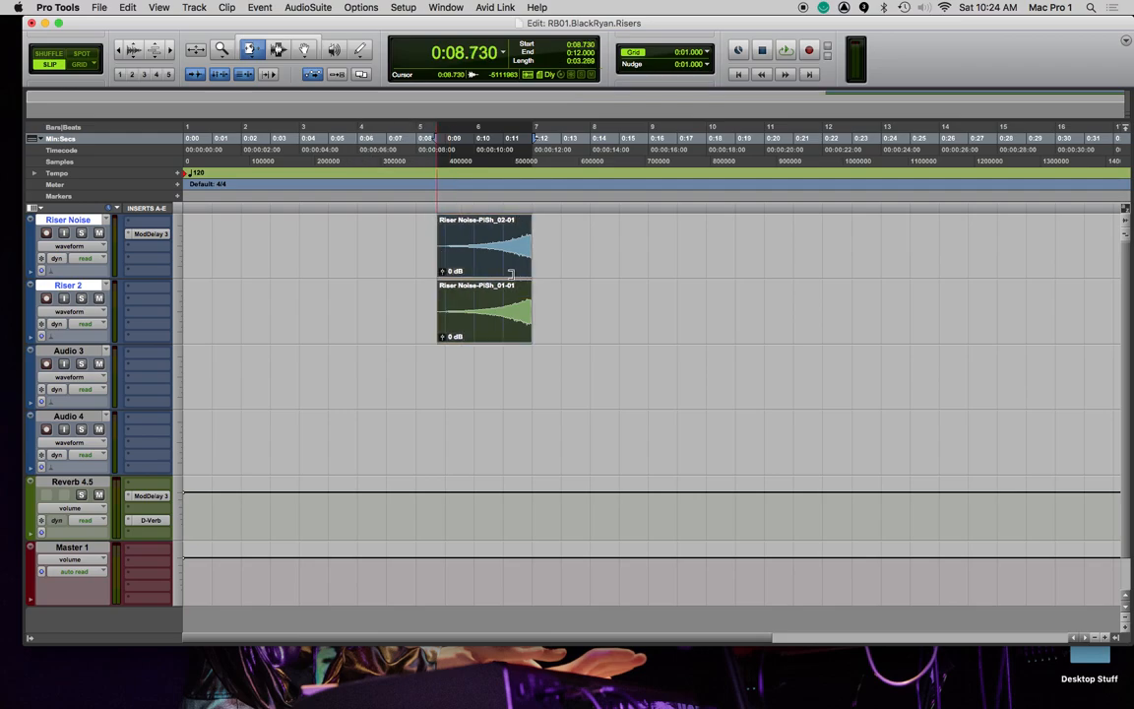
# Play back both trimmed risers from 0:08.707 and stop after the delay and reverb tail
pyautogui.click(436, 207)
pyautogui.press('space')
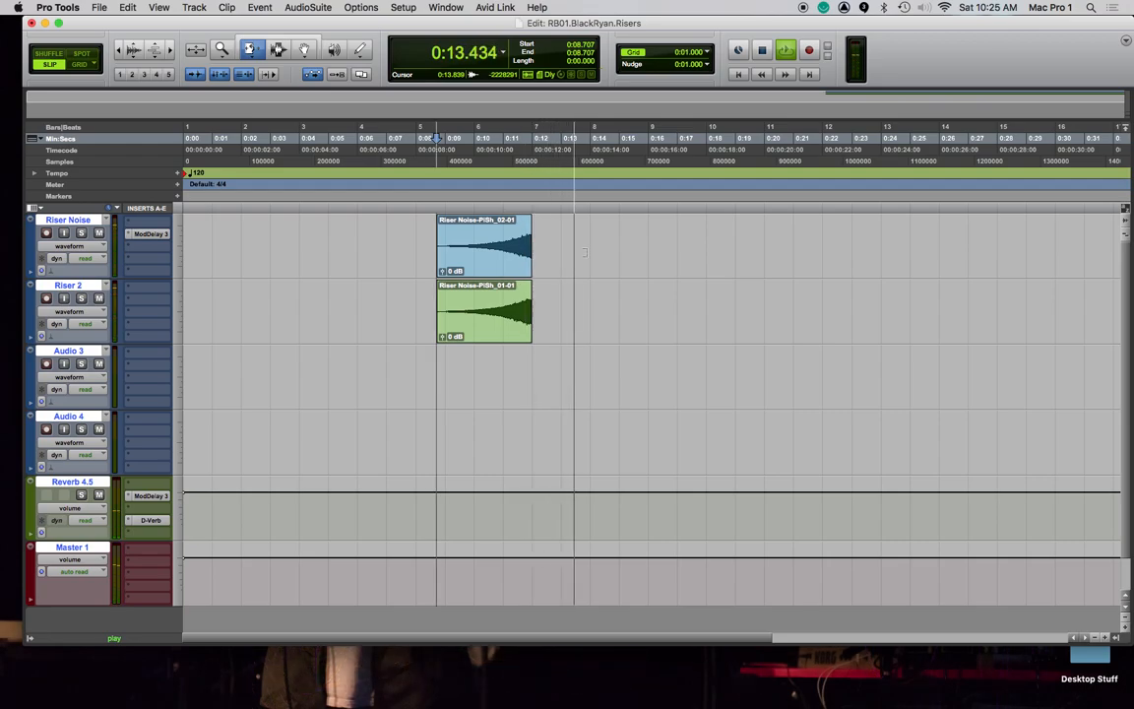
pyautogui.press('space')
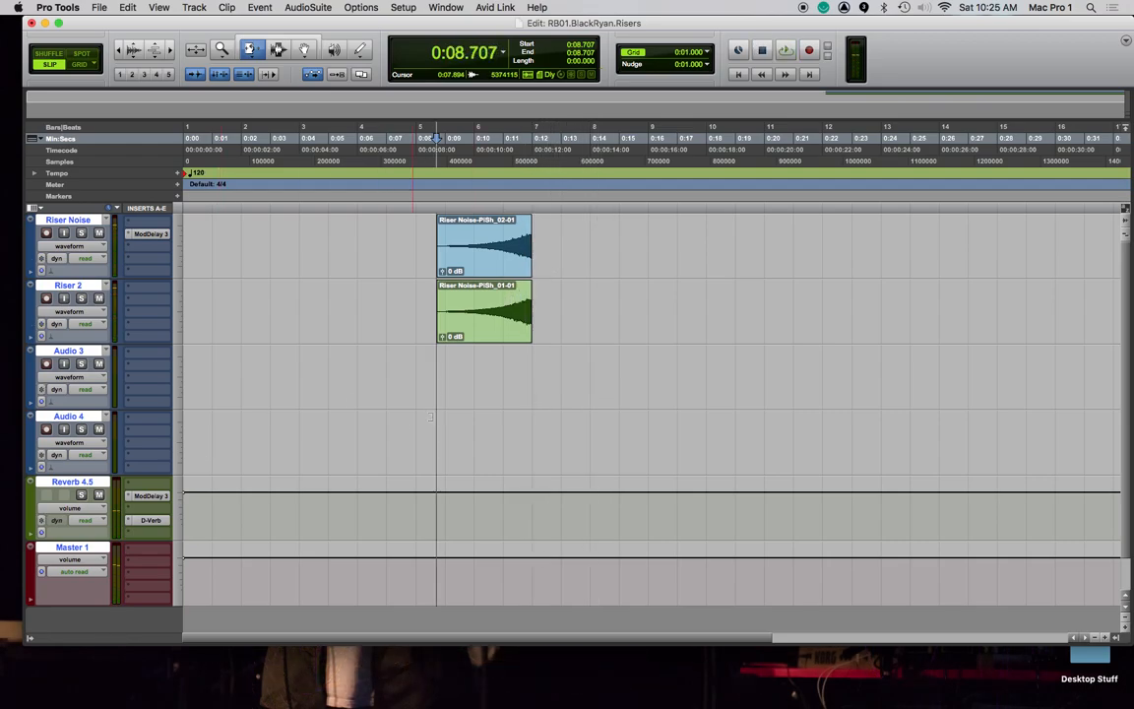
# Raise the Riser Noise and Riser 2 volume faders in the Mix window during playback, then return to the Edit window and stop
pyautogui.press('super+equal')
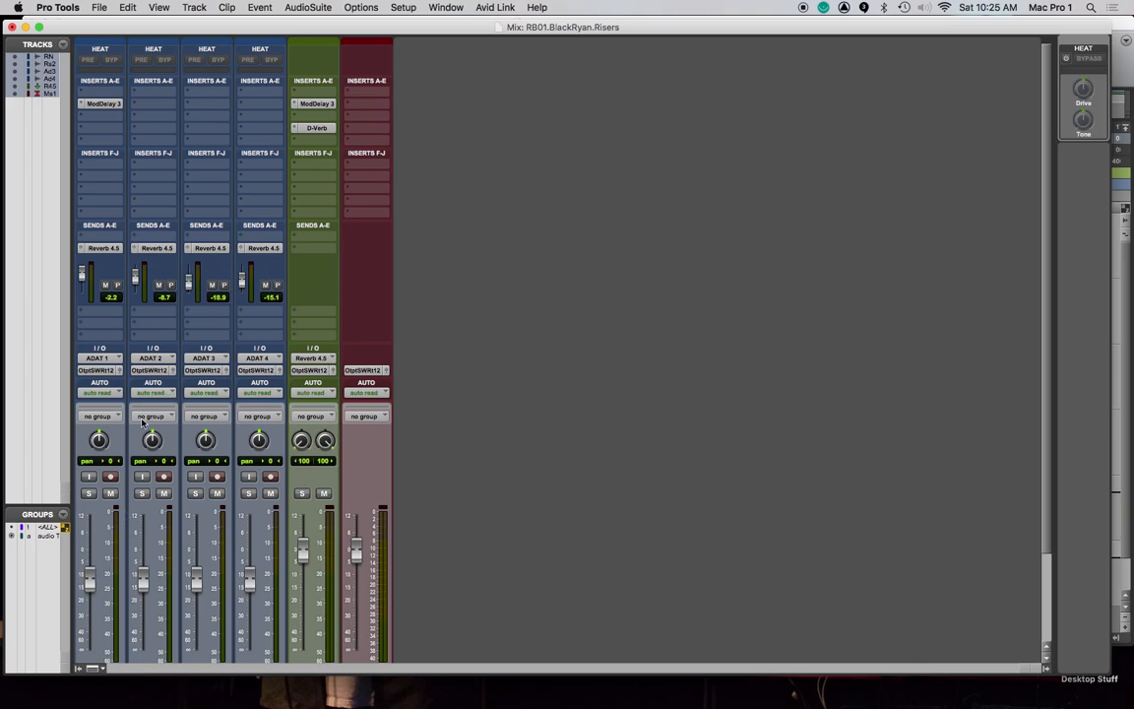
pyautogui.moveTo(89, 580)
pyautogui.mouseDown()
pyautogui.moveTo(89, 562)
pyautogui.moveTo(144, 569)
pyautogui.moveTo(90, 556)
pyautogui.mouseUp()
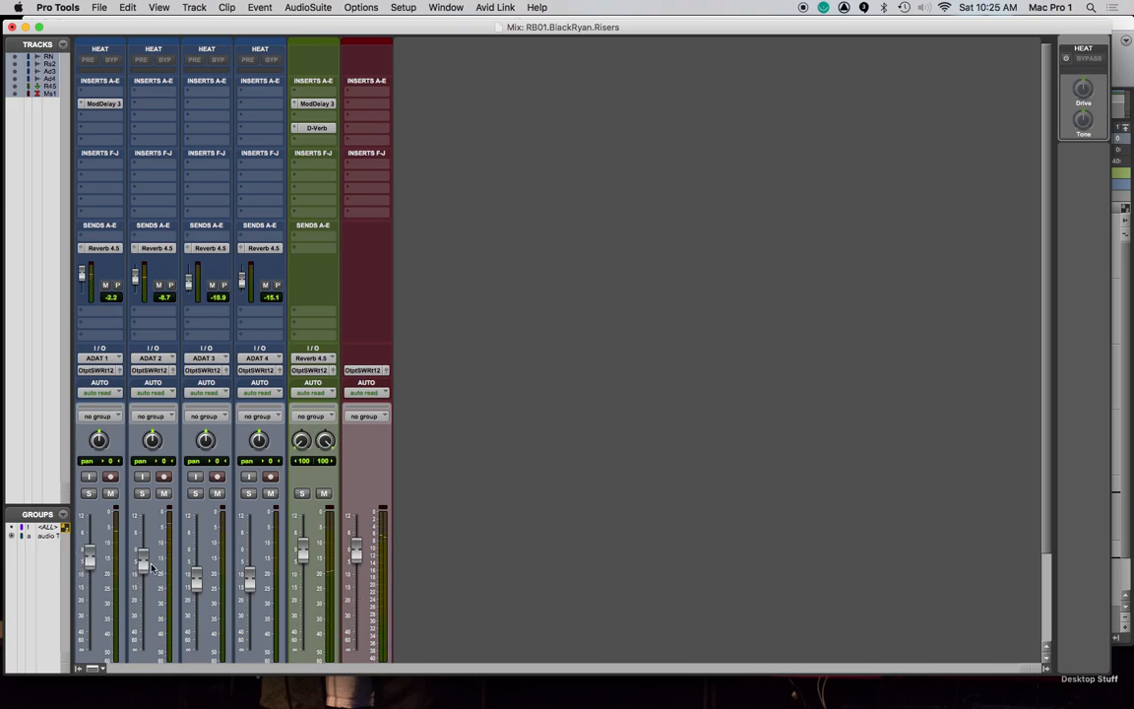
pyautogui.press('super+equal')
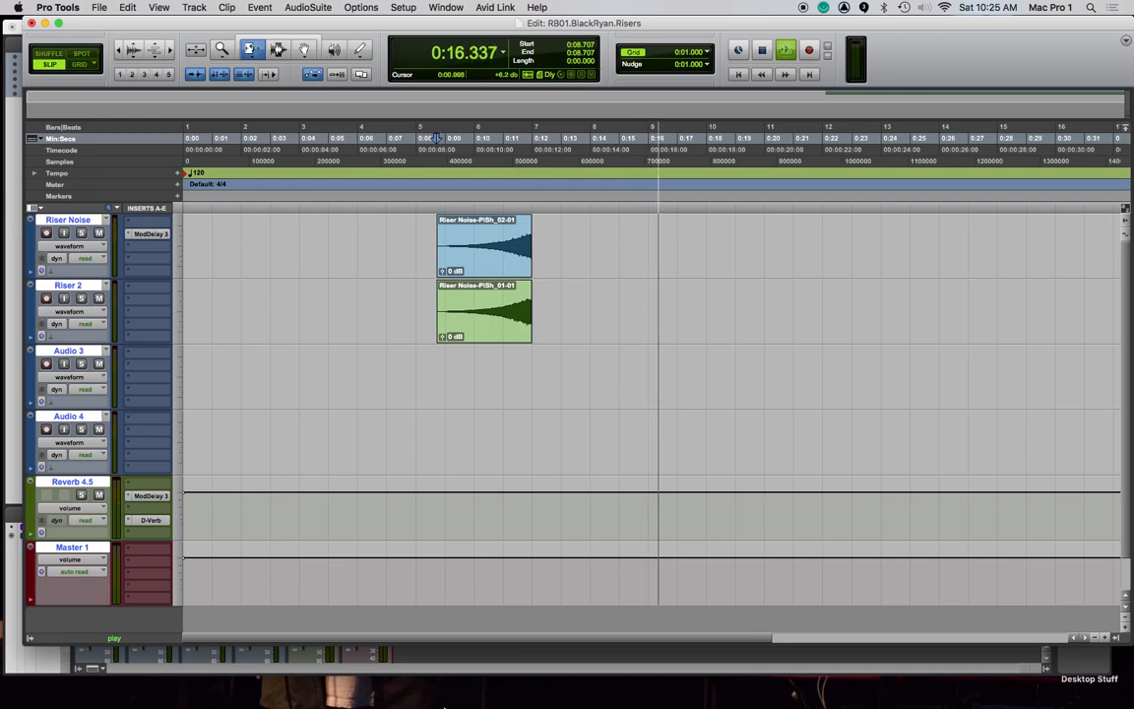
pyautogui.press('space')
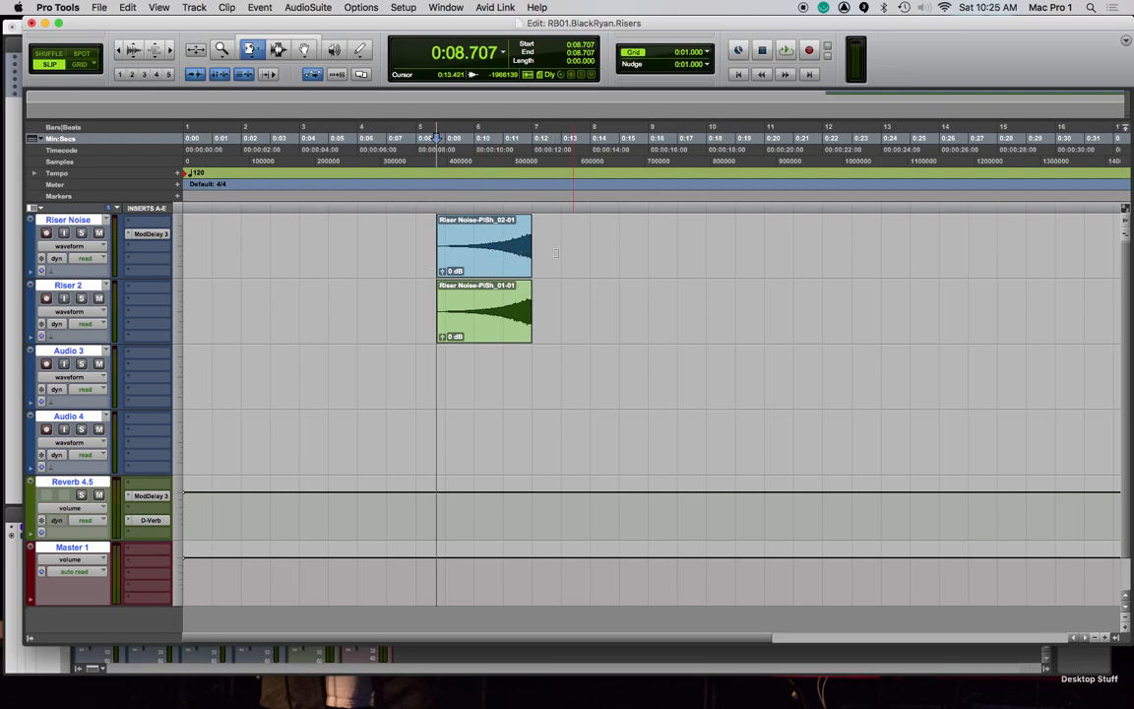
# Insert the mono EQ3 7-Band plug-in on Riser Noise below the Mod Delay III
pyautogui.click(128, 221)
pyautogui.moveTo(173, 246)
pyautogui.moveTo(262, 252)
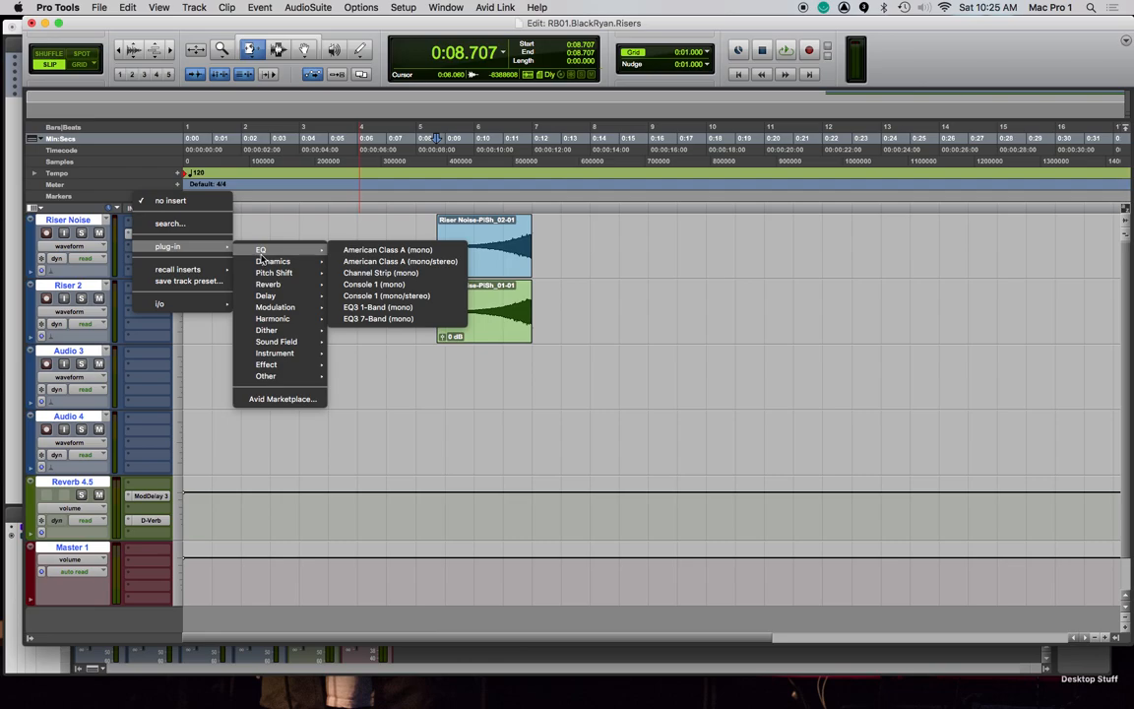
pyautogui.click(383, 318)
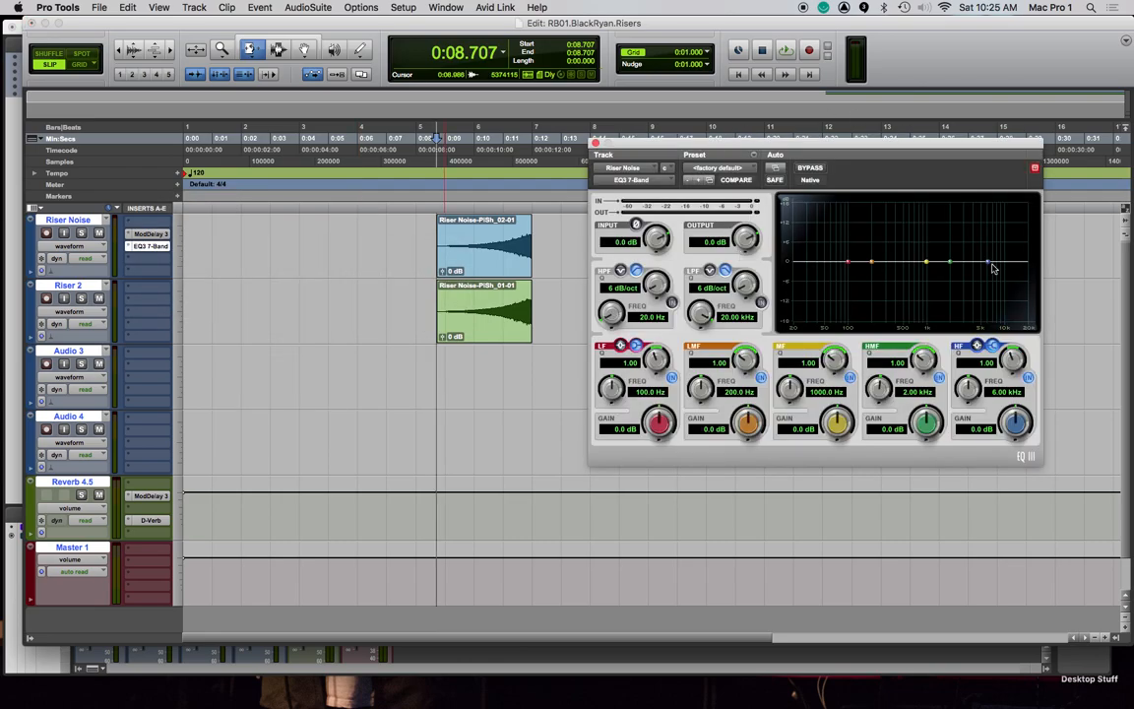
# Open the EQ3 7-Band's Plug-In Automation dialog and move it clear of the EQ window
pyautogui.click(777, 172)
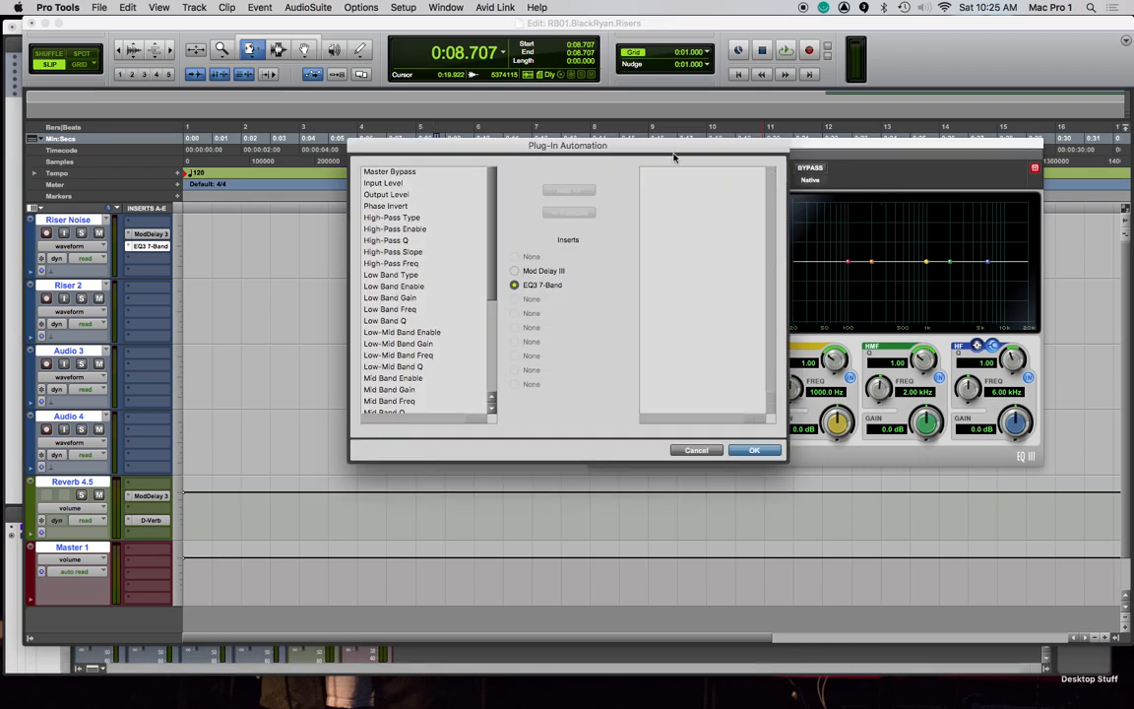
pyautogui.moveTo(611, 149); pyautogui.dragTo(884, 211)
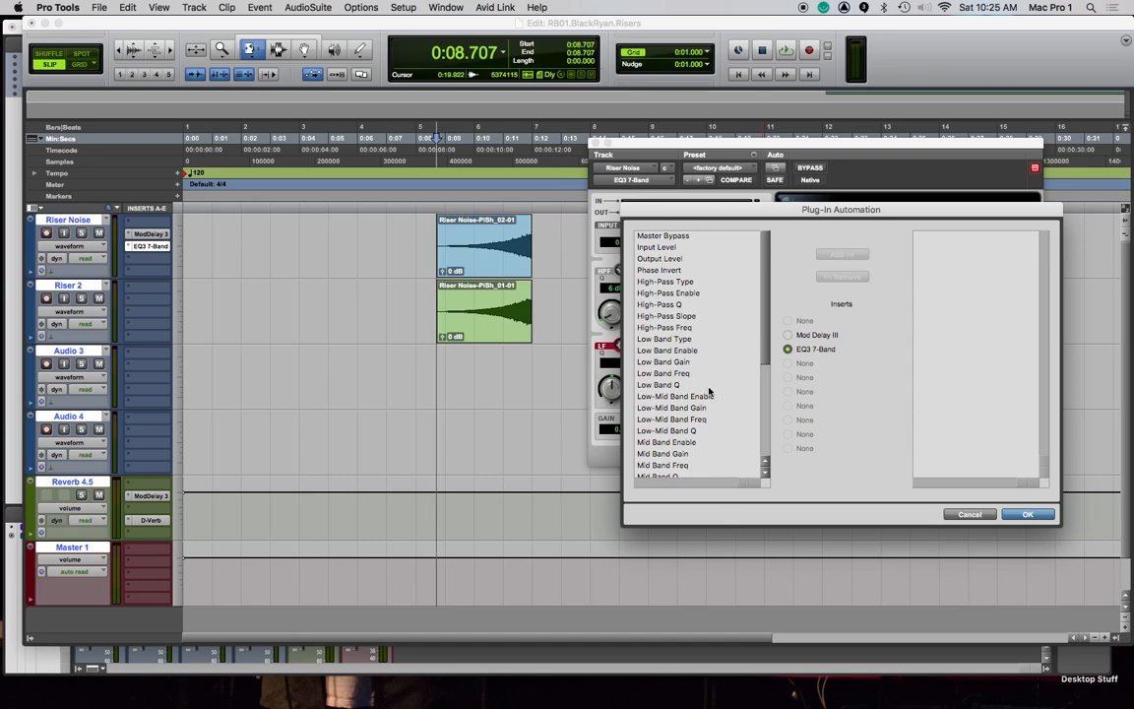
pyautogui.moveTo(772, 313); pyautogui.dragTo(763, 264)
pyautogui.moveTo(818, 209); pyautogui.dragTo(284, 194)
# Enable the EQ's low-pass filter with a 12 dB/oct slope and a frequency of 1.17 kHz
pyautogui.click(761, 302)
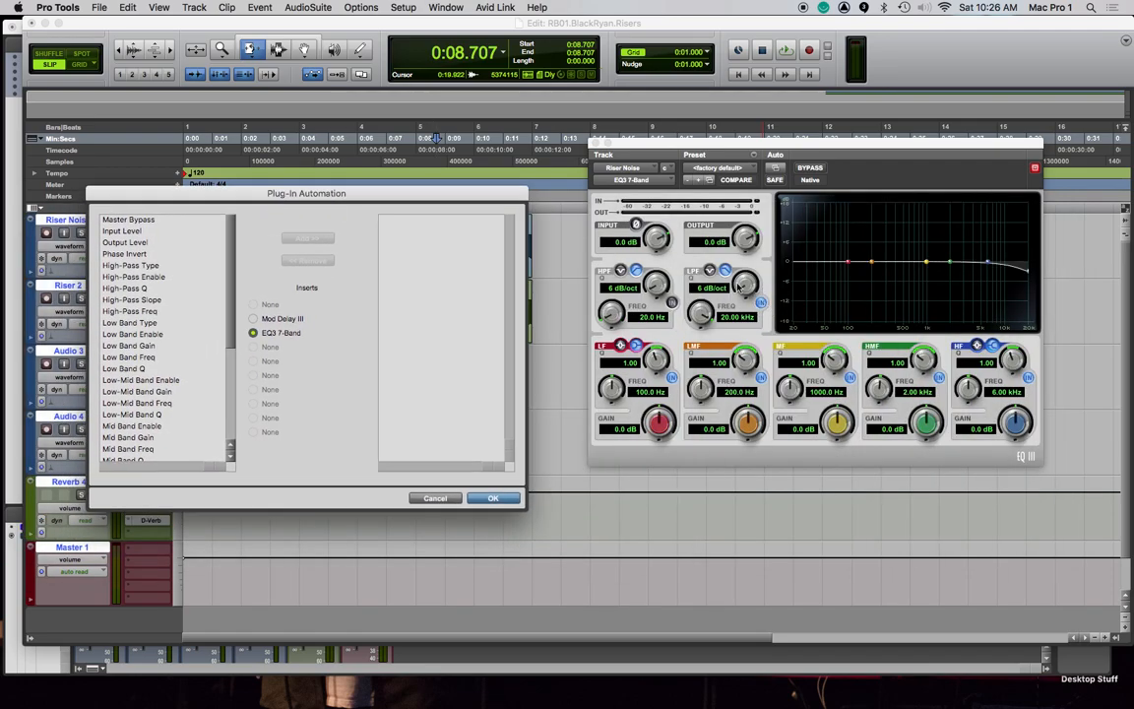
pyautogui.moveTo(316, 197); pyautogui.dragTo(331, 133)
pyautogui.moveTo(741, 290); pyautogui.dragTo(746, 254)
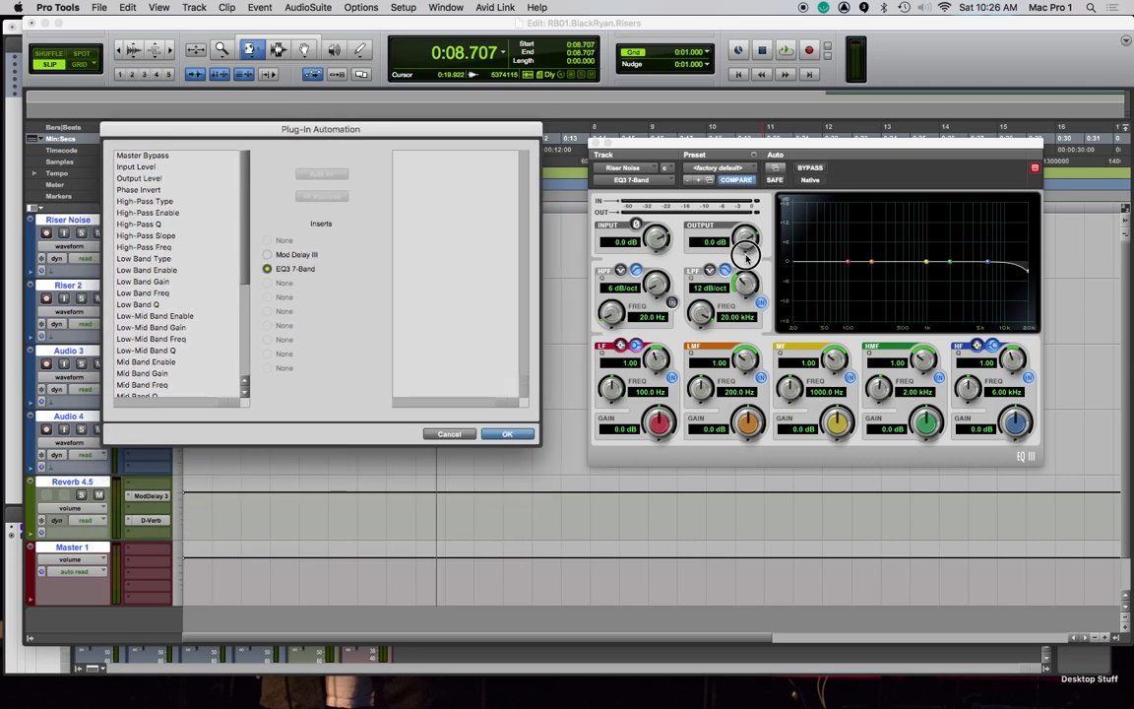
pyautogui.moveTo(702, 318); pyautogui.dragTo(679, 355)
# Add Low-Pass Freq to the EQ3 7-Band's automated parameters and confirm the Plug-In Automation dialog
pyautogui.moveTo(242, 244); pyautogui.dragTo(252, 365)
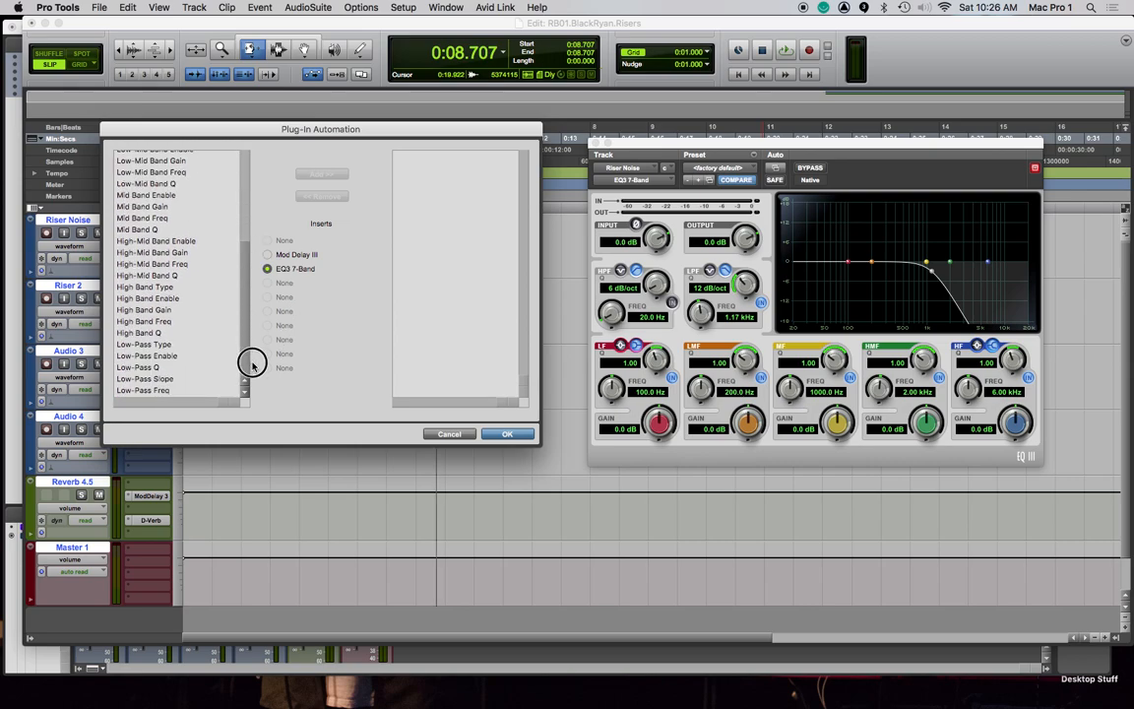
pyautogui.click(187, 173)
pyautogui.click(187, 253)
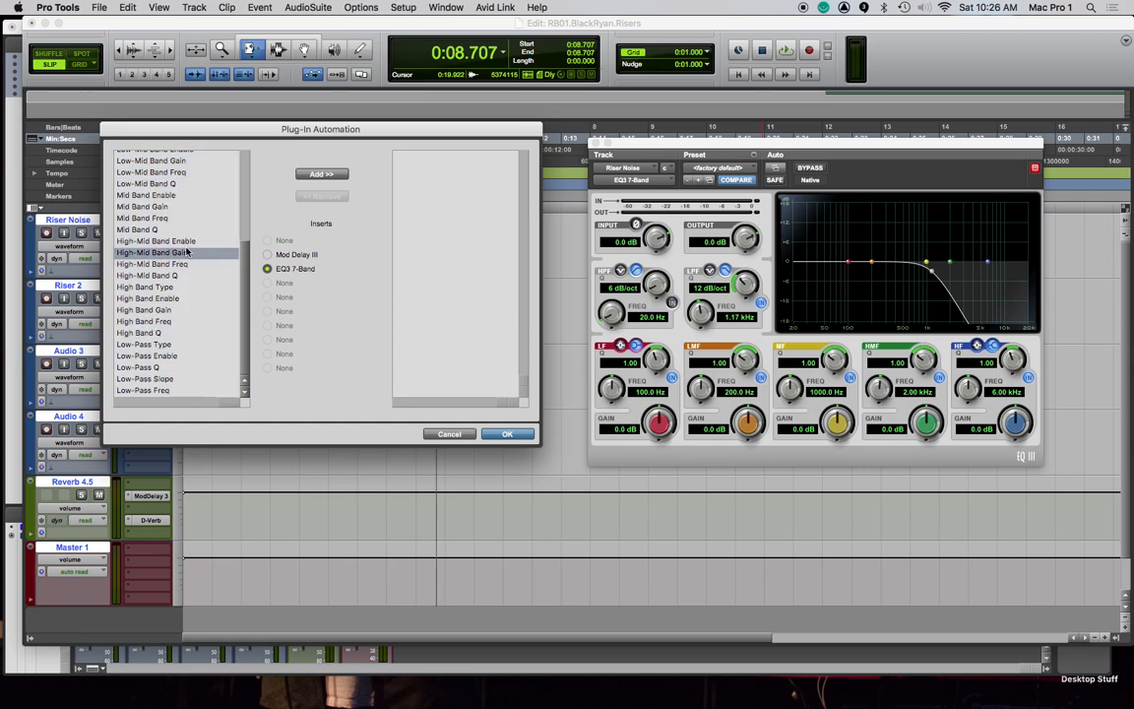
pyautogui.click(160, 392)
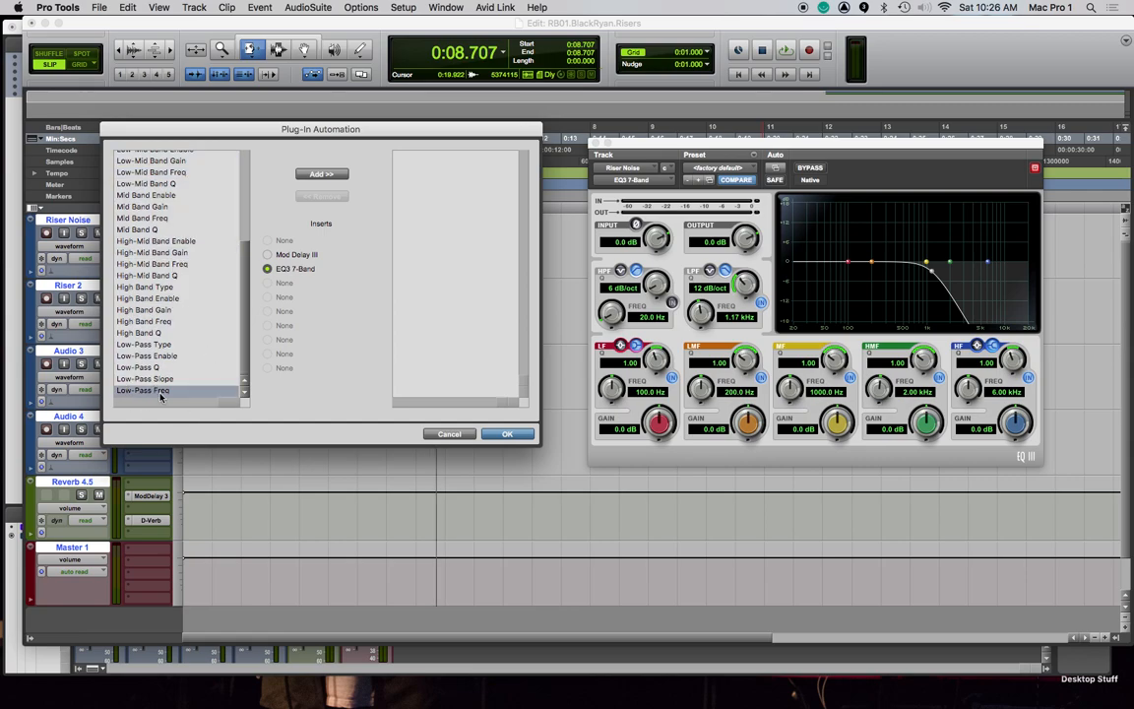
pyautogui.click(329, 176)
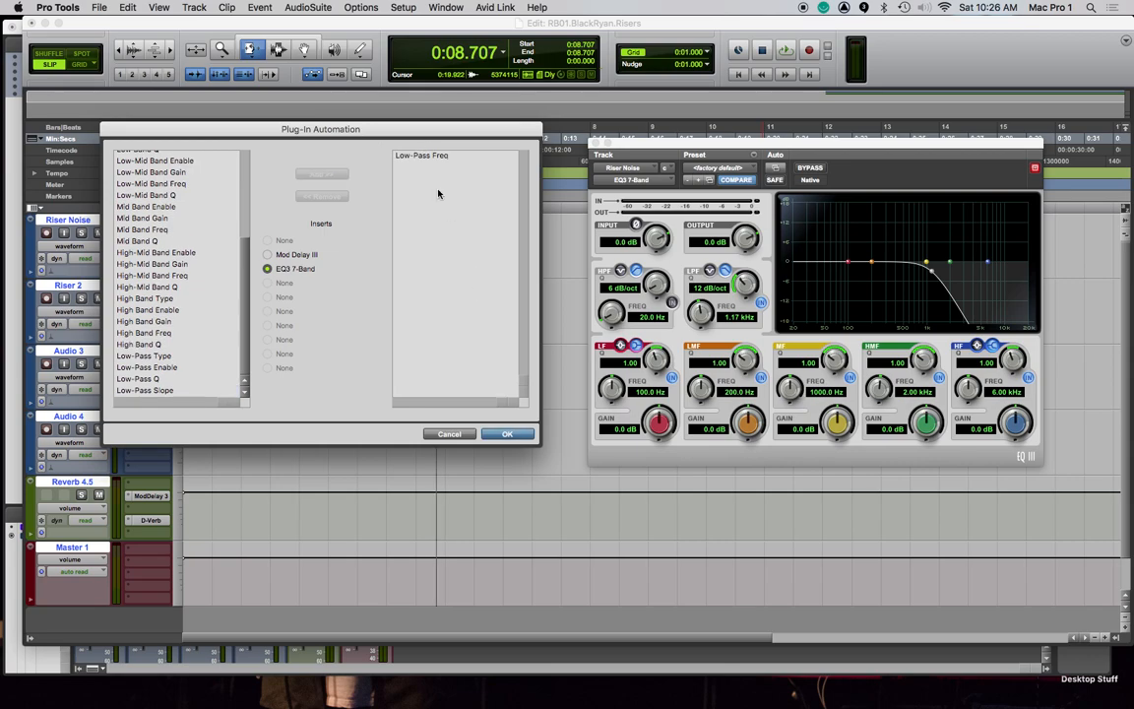
pyautogui.click(507, 435)
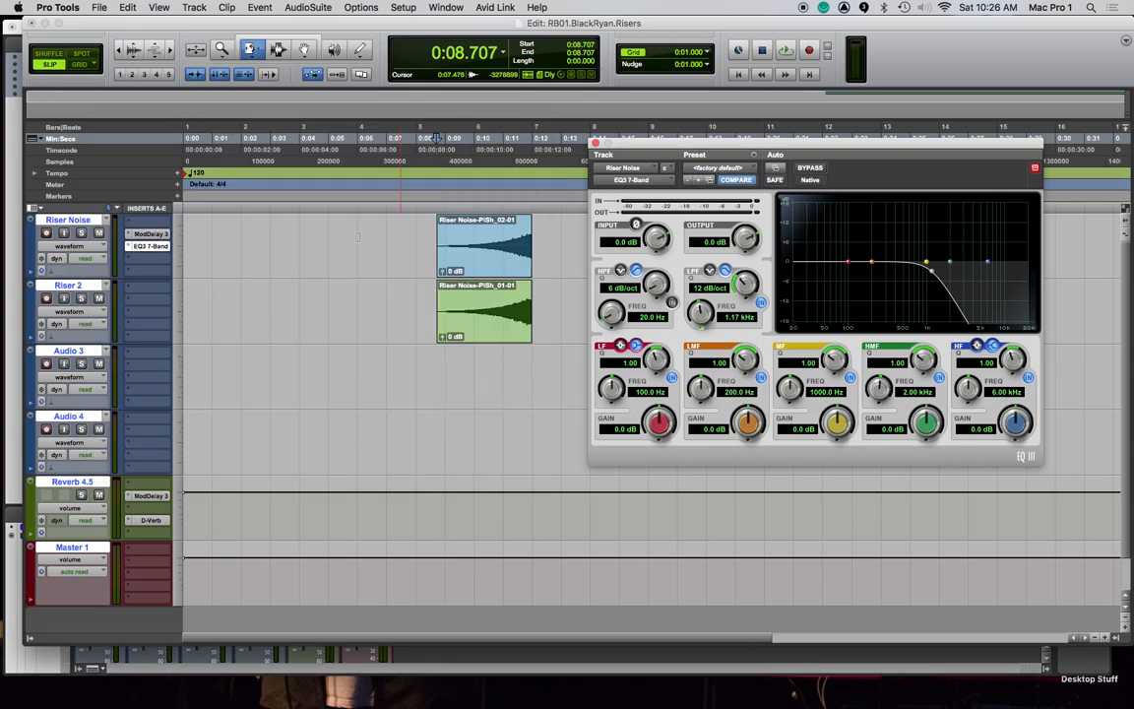
# Switch the Riser Noise track view to the EQ3 7-Band Low-Pass Freq automation
pyautogui.click(86, 246)
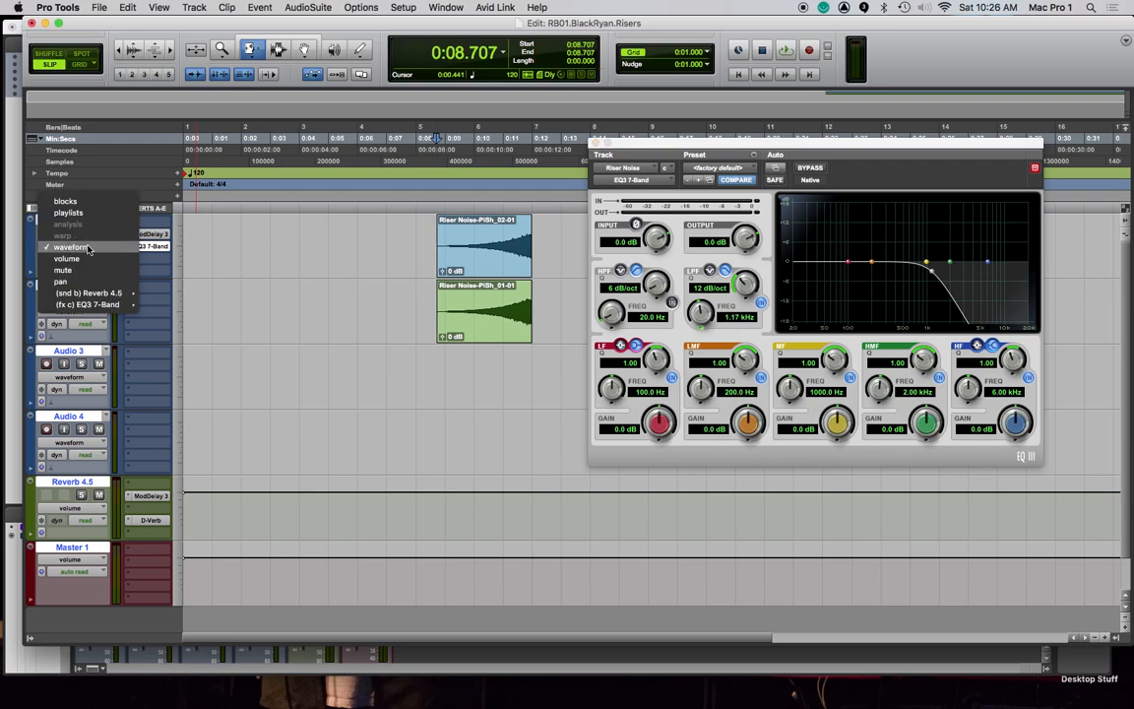
pyautogui.moveTo(85, 311)
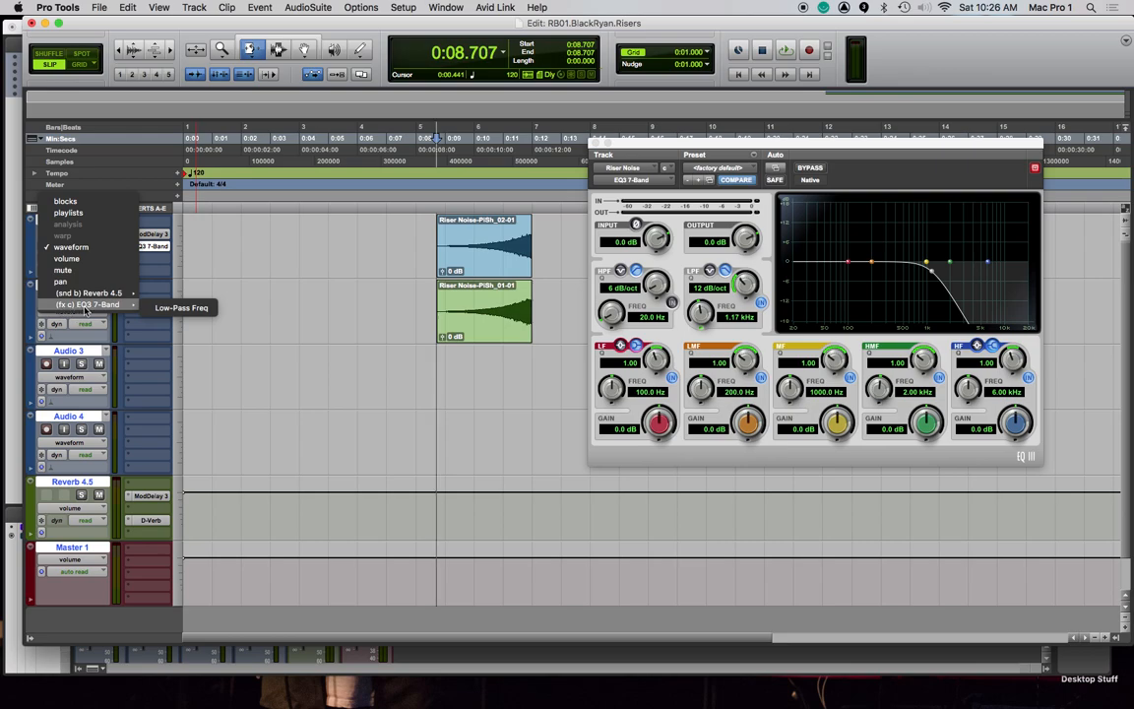
pyautogui.click(182, 307)
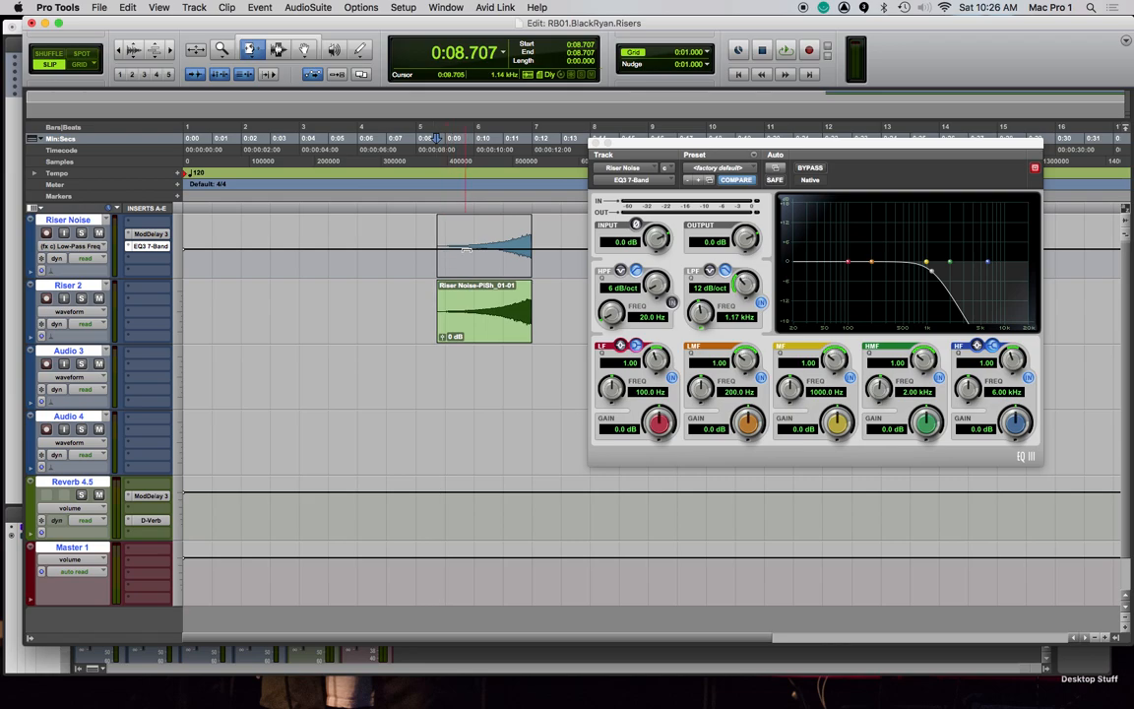
# Shape the low-pass frequency automation into a rising ramp from a low start to a high end across the Riser Noise clip
pyautogui.press('F8')
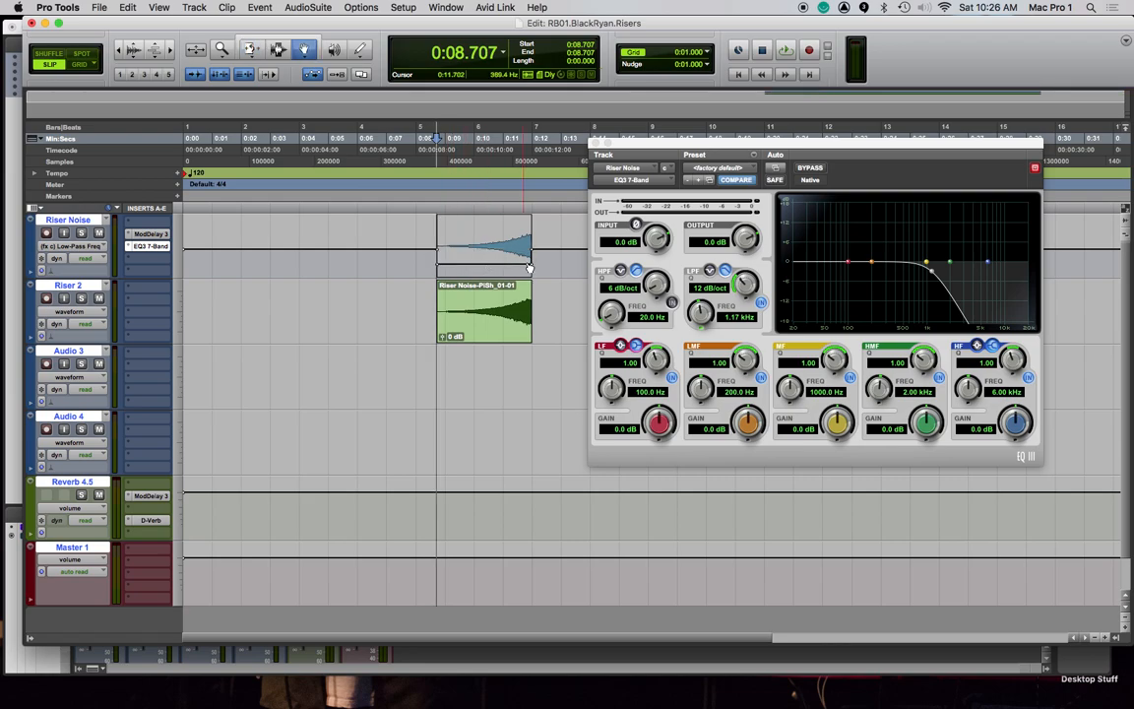
pyautogui.click(536, 266)
pyautogui.moveTo(531, 241); pyautogui.dragTo(531, 217)
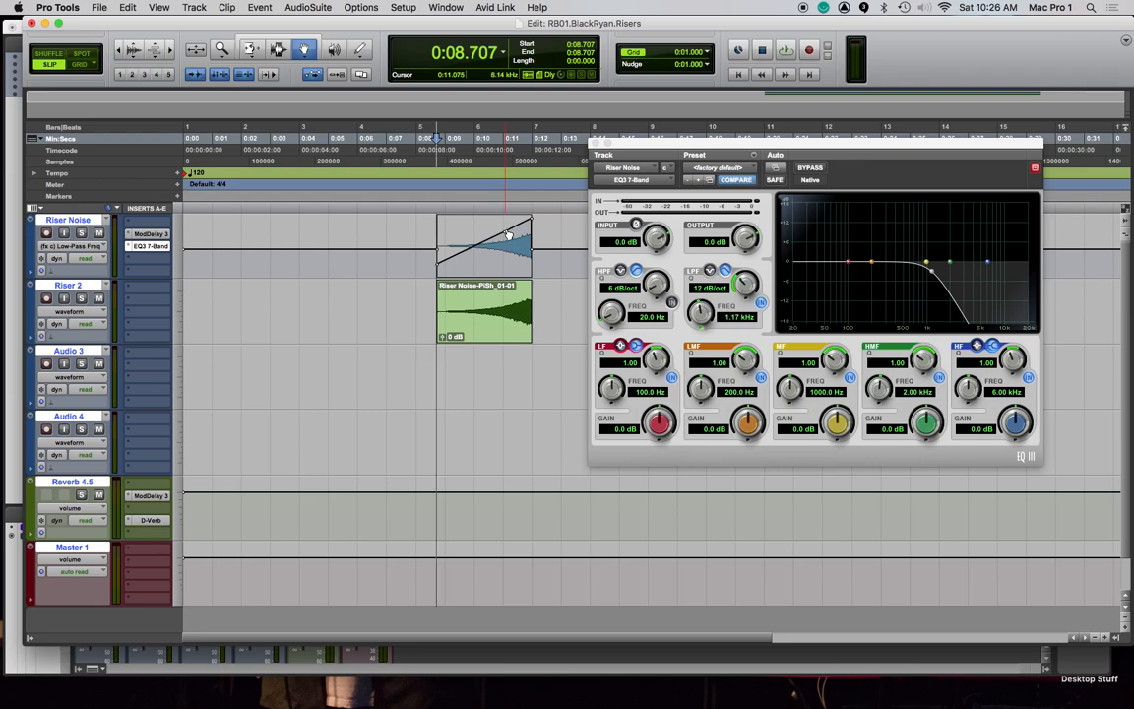
# Solo Riser Noise and audition the filter sweep, adding and moving breakpoints so the low-pass automation rises slowly before climbing steeply near the end
pyautogui.press('space')
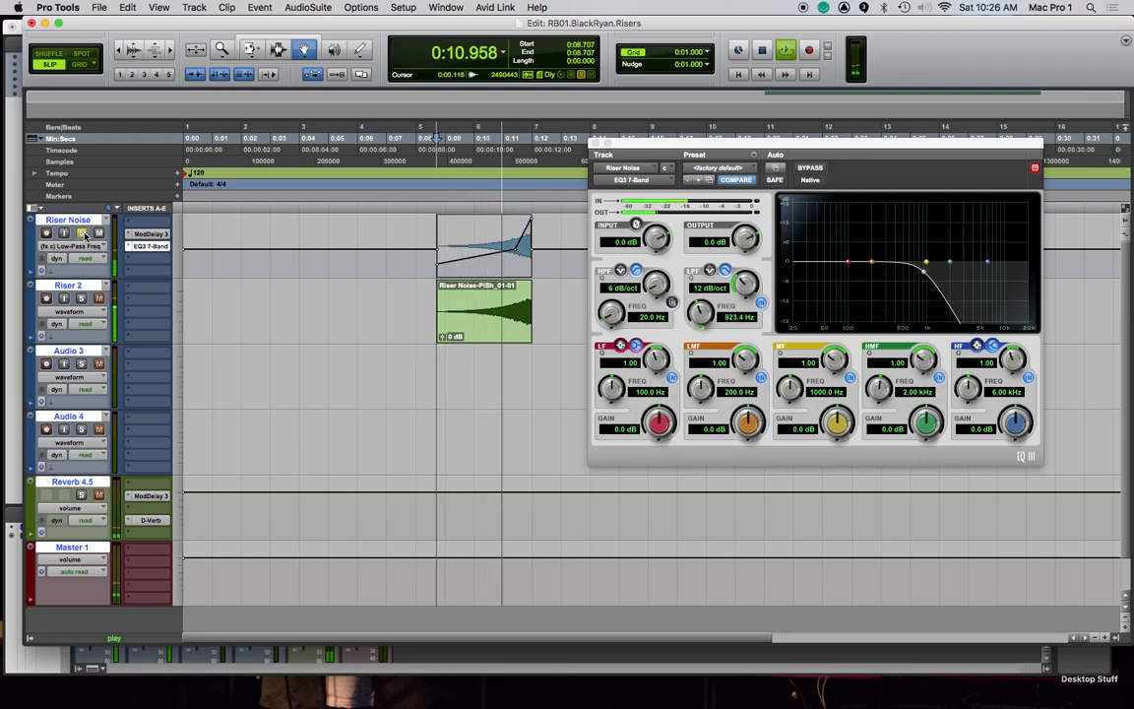
pyautogui.press('space')
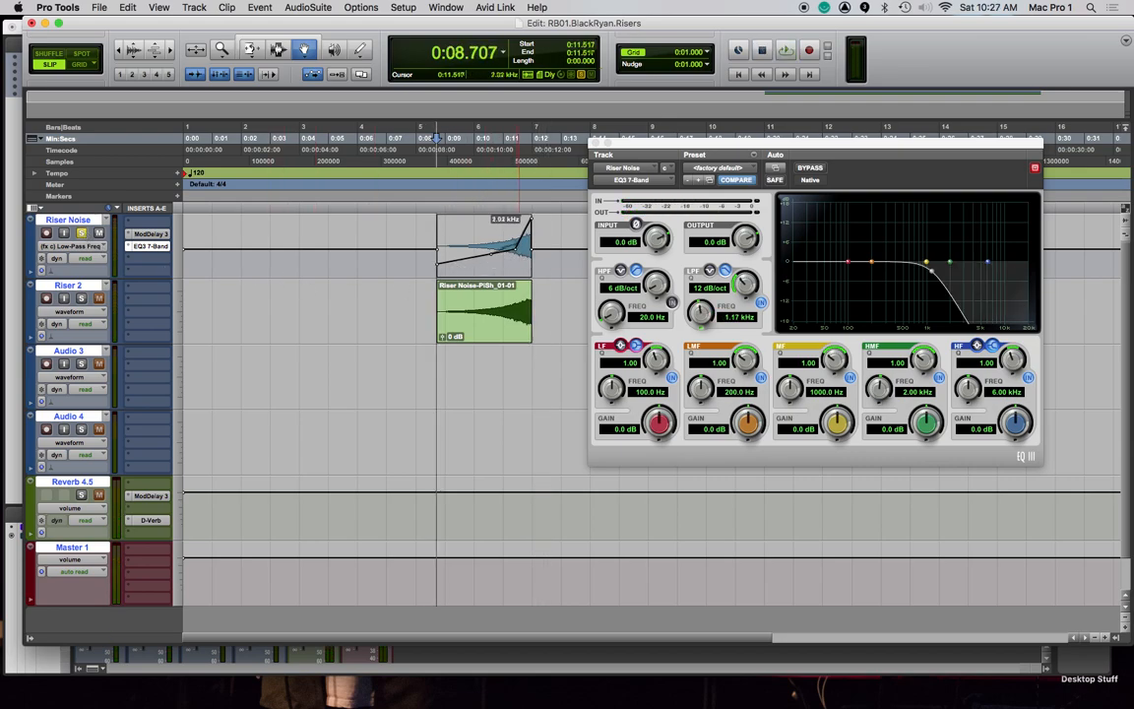
pyautogui.press('space')
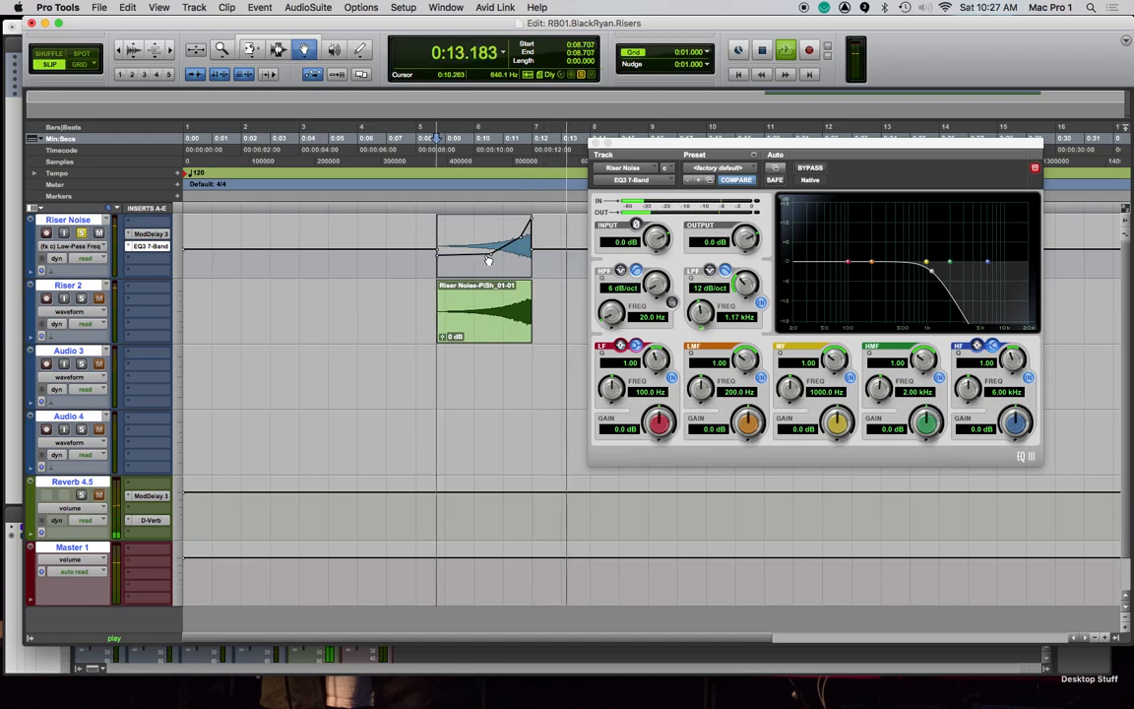
pyautogui.press('space')
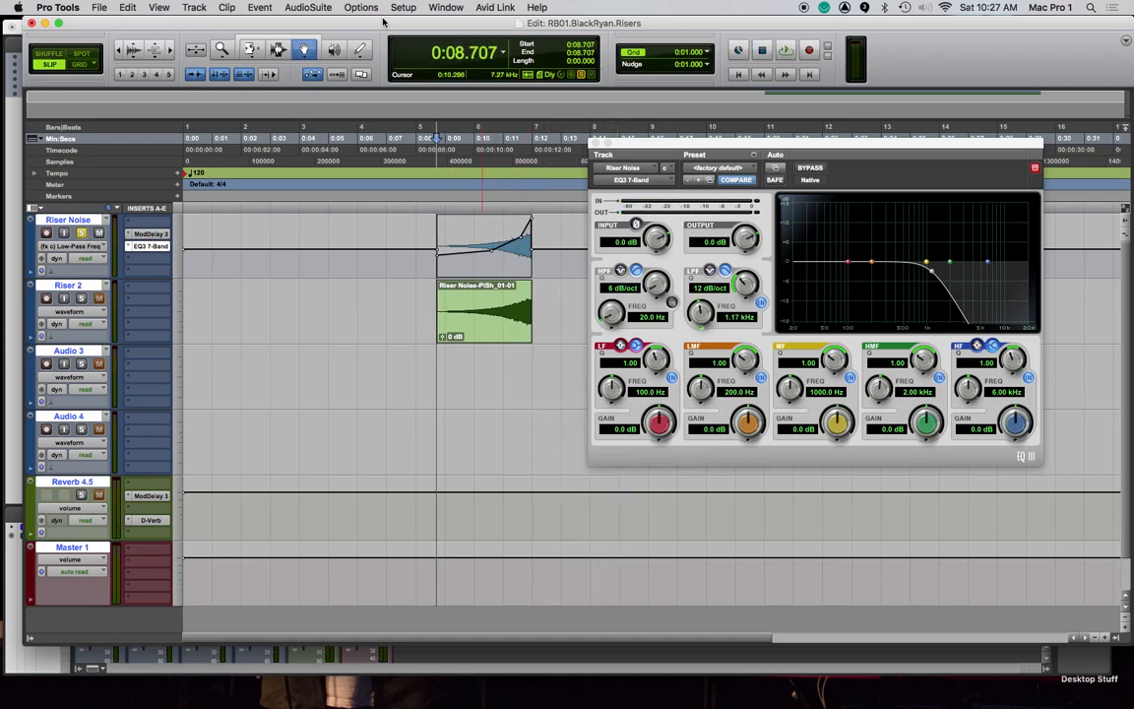
# During playback, redraw the low-pass automation in the latter part of the Riser Noise clip with the Pencil tool set to Triangle
pyautogui.press('space')
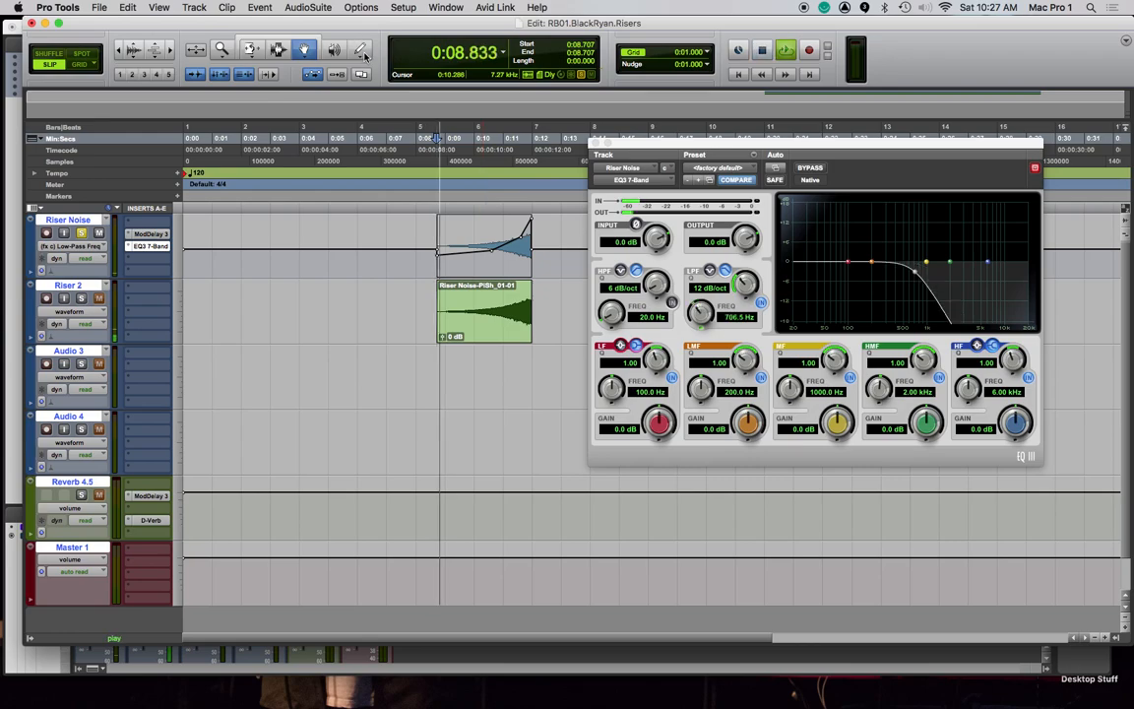
pyautogui.click(362, 52)
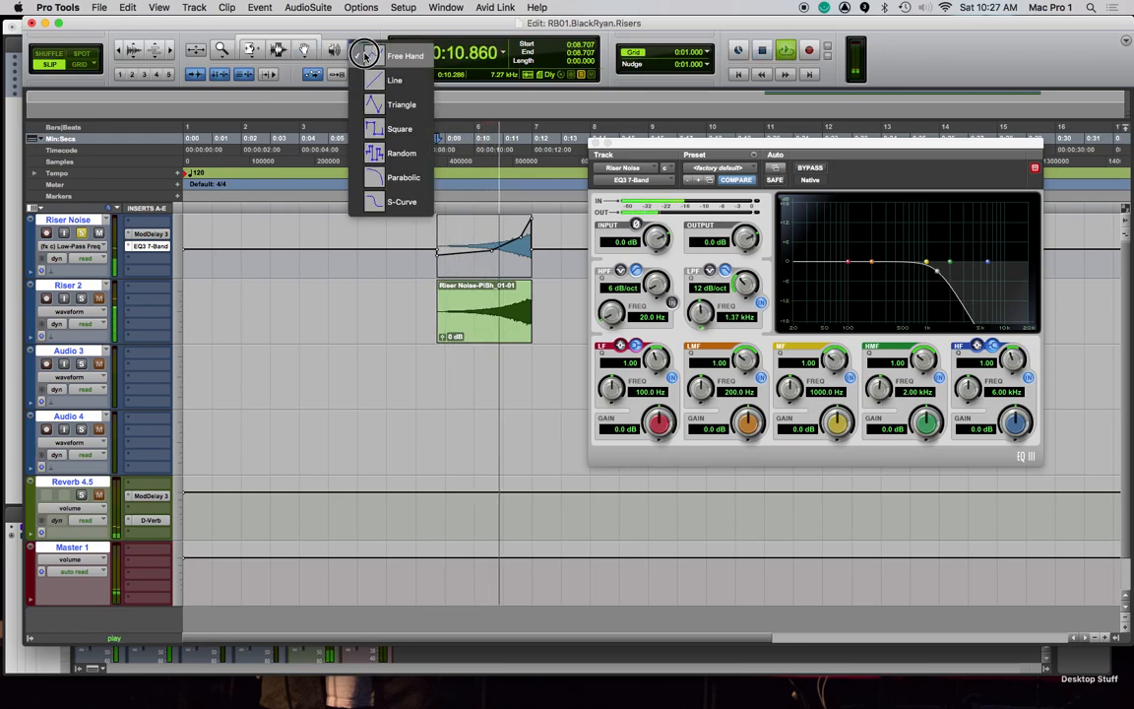
pyautogui.click(404, 106)
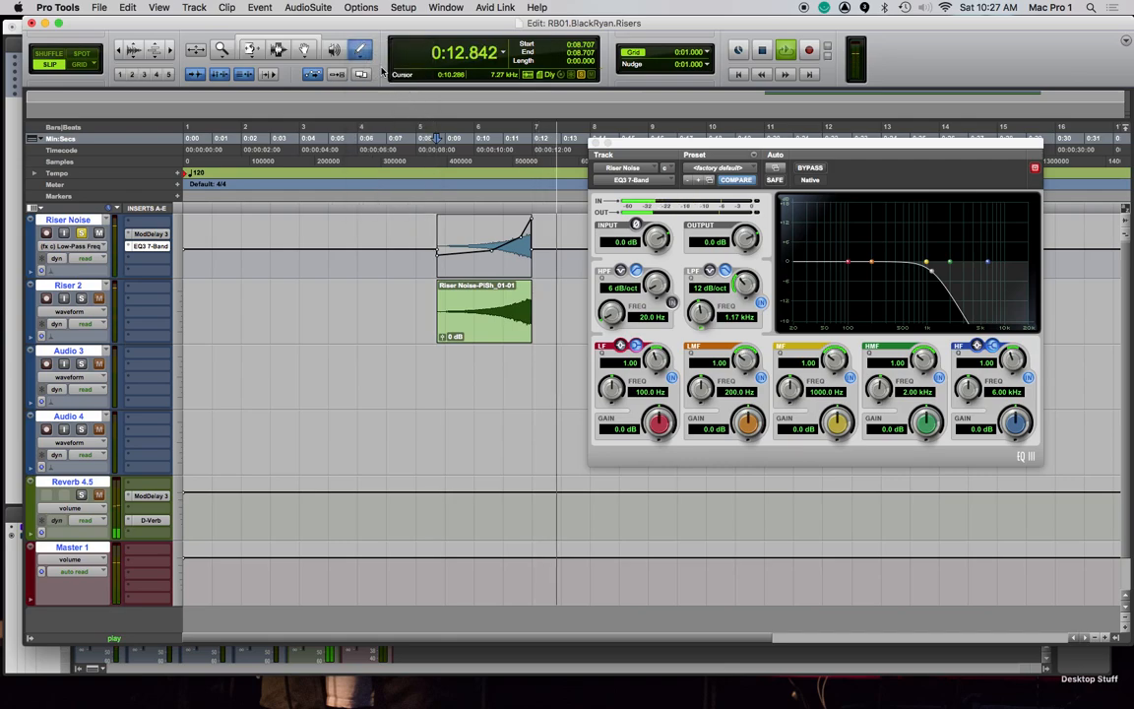
pyautogui.click(362, 51)
pyautogui.click(392, 103)
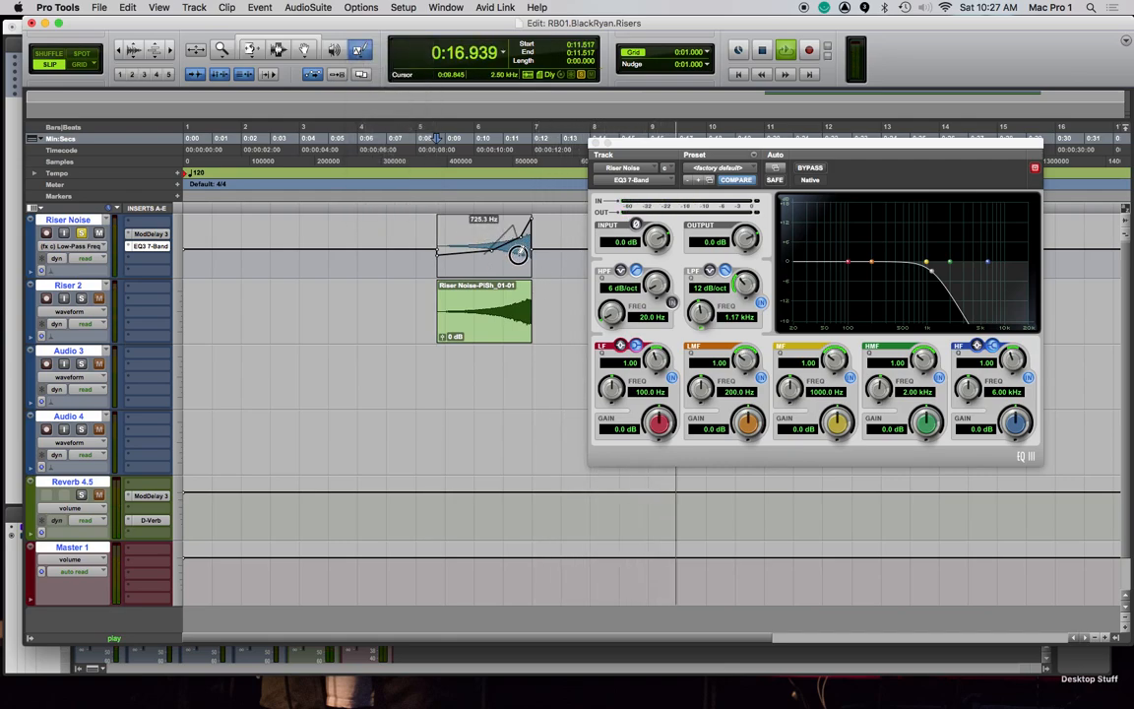
pyautogui.moveTo(502, 247); pyautogui.dragTo(523, 242)
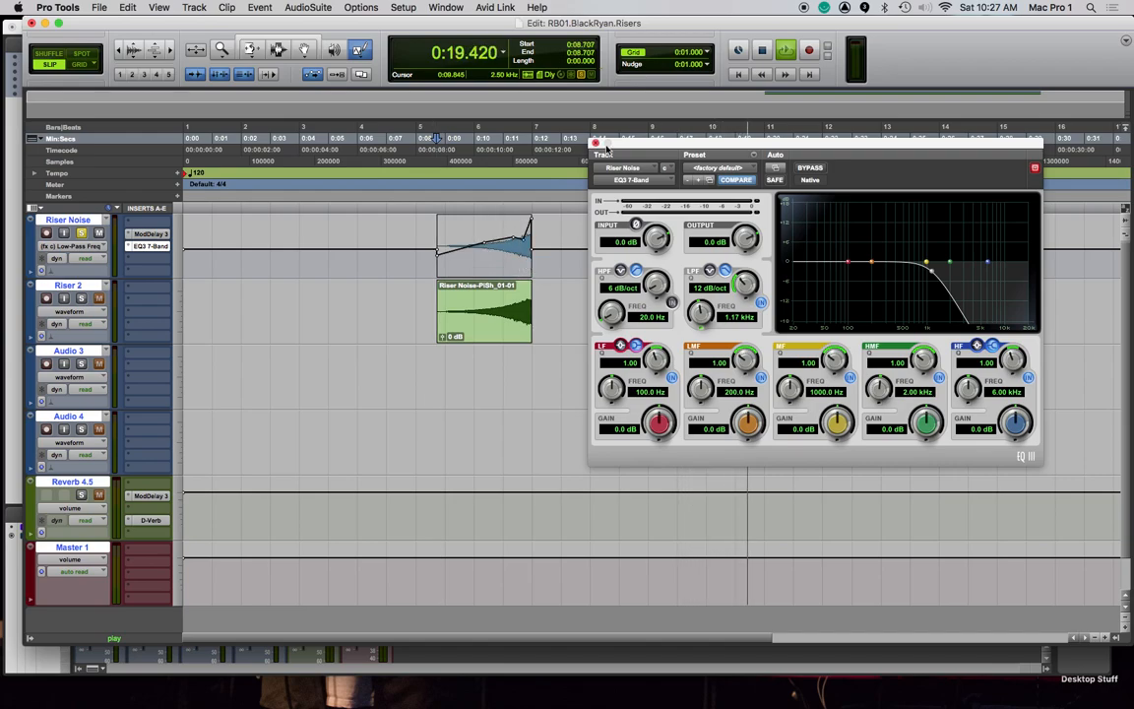
# Set the grid to 100 msec and redraw the triangle-shaped low-pass automation across the latter part of the Riser Noise clip
pyautogui.click(707, 63)
pyautogui.click(740, 81)
pyautogui.moveTo(481, 227); pyautogui.dragTo(531, 224)
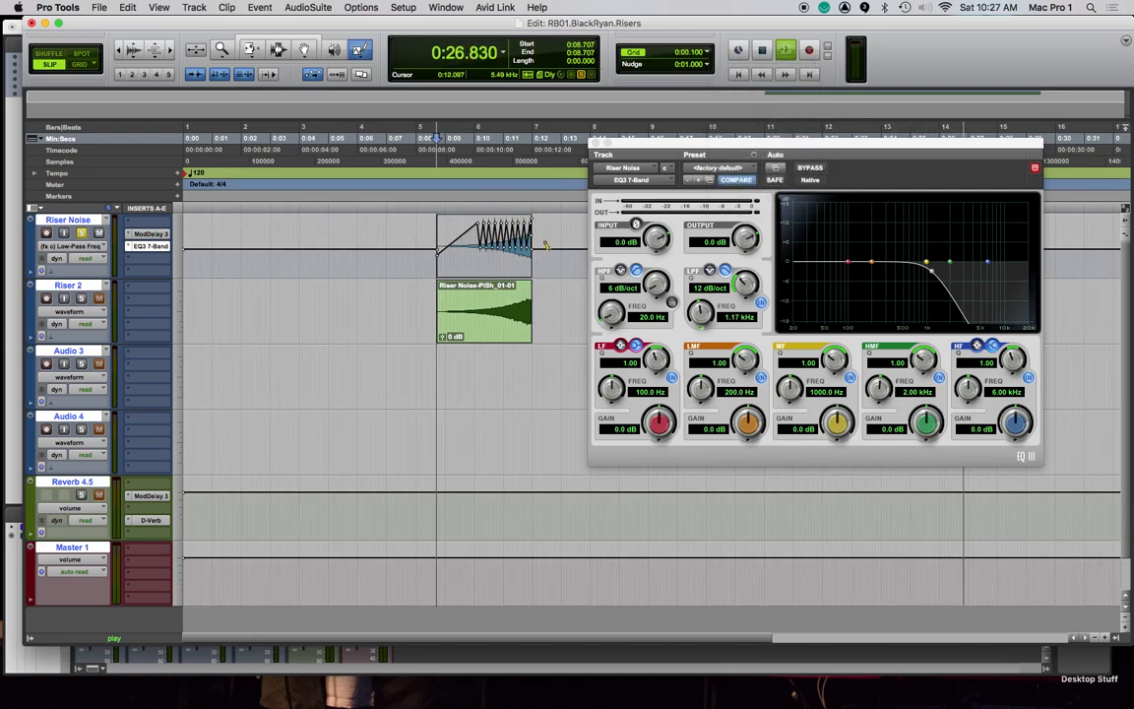
# Audition the oscillating filter automation, unsolo Riser Noise, and close the EQ3 7-Band plug-in window
pyautogui.press('space')
pyautogui.press('space')
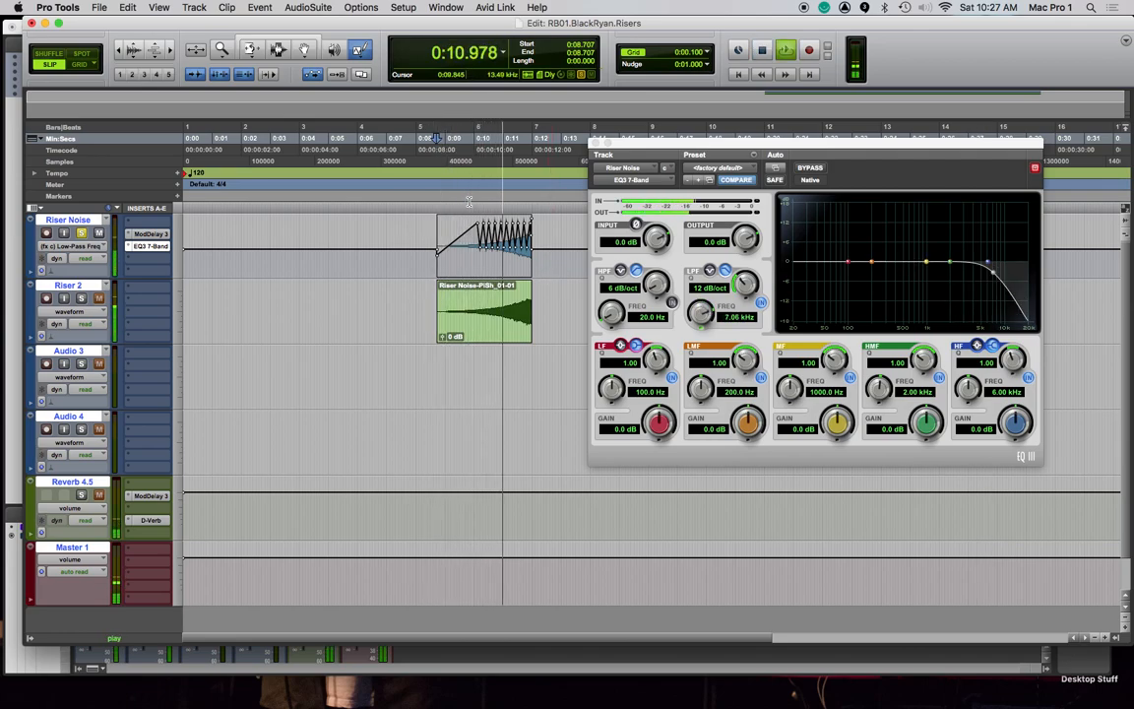
pyautogui.press('space')
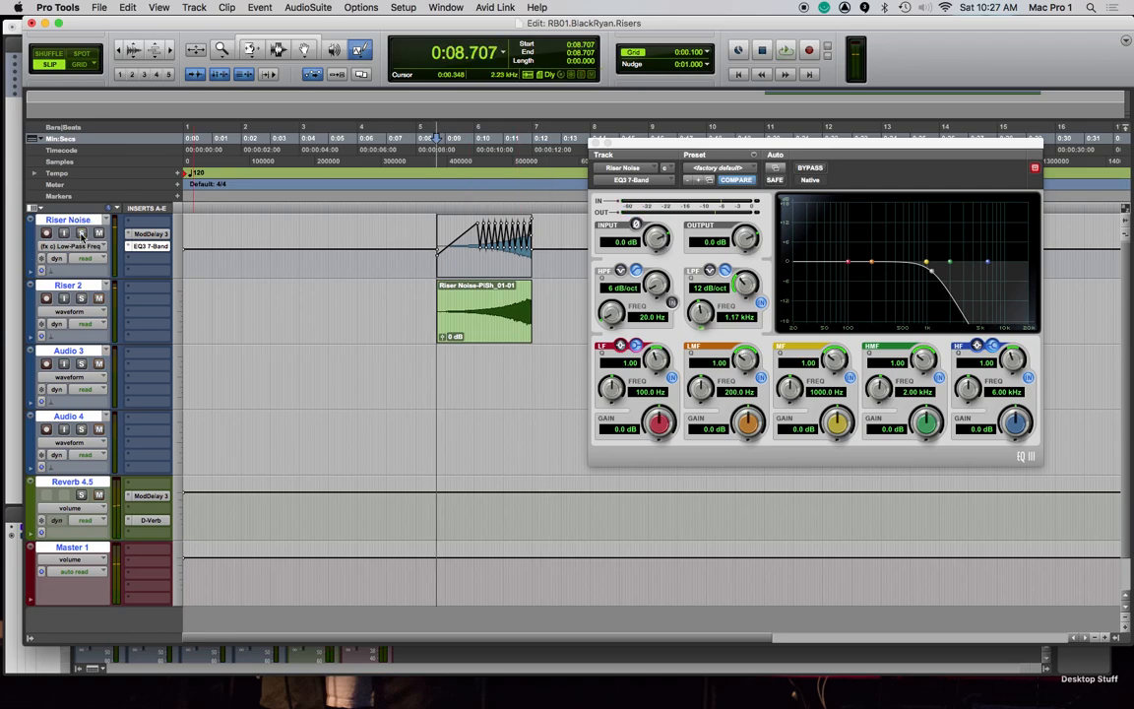
pyautogui.press('space')
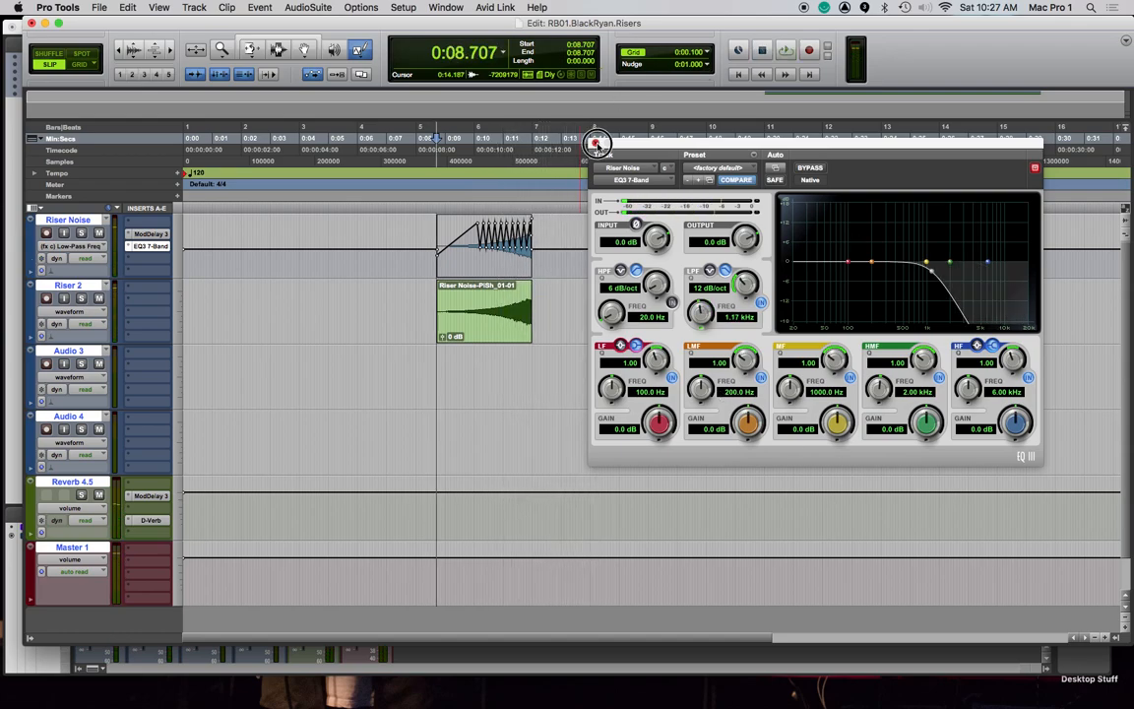
pyautogui.click(595, 143)
pyautogui.press('space')
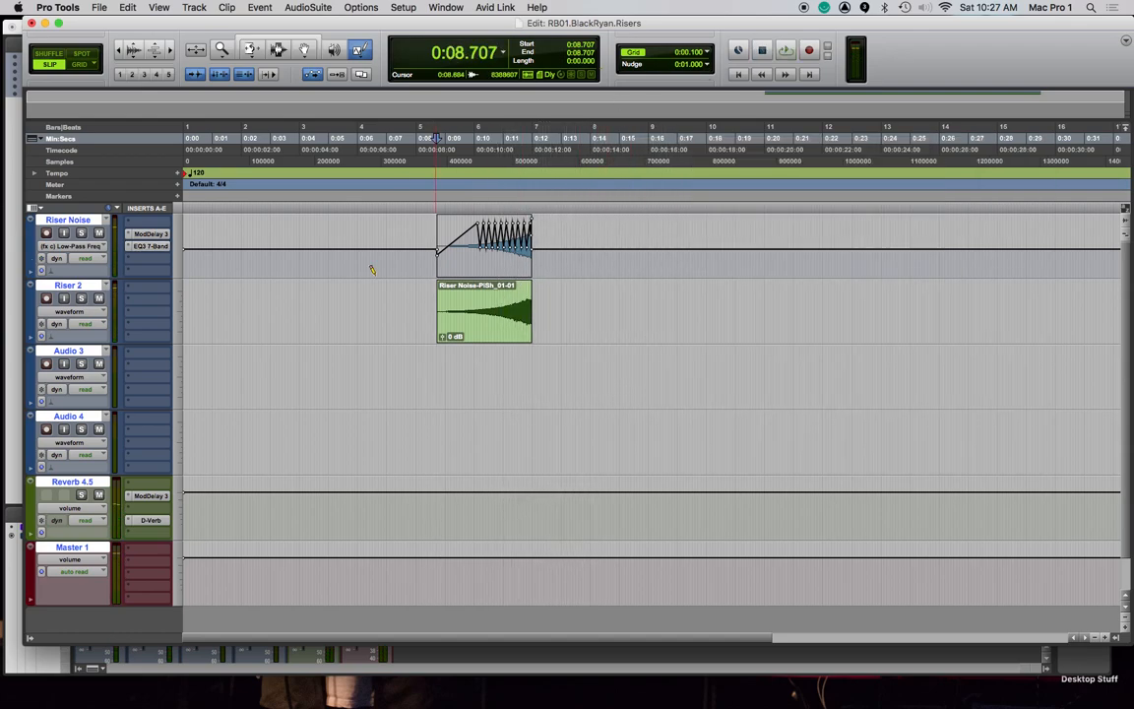
# Switch the Riser Noise track view back to waveform
pyautogui.click(69, 245)
pyautogui.moveTo(103, 245)
pyautogui.moveTo(136, 235)
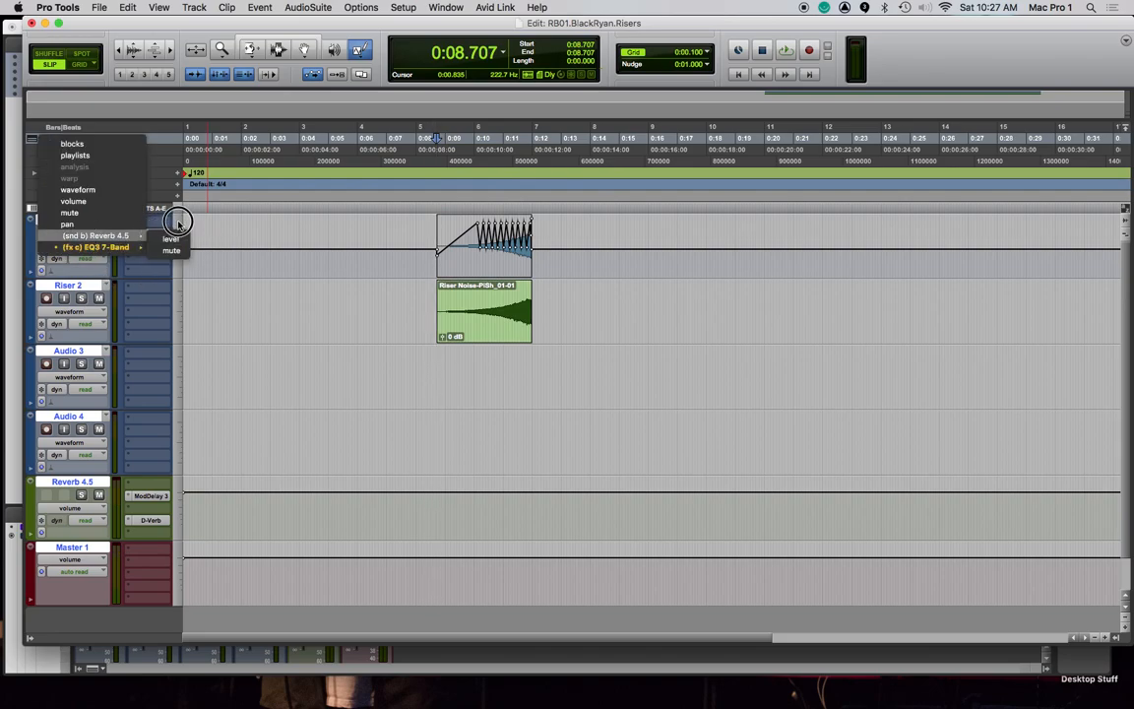
pyautogui.click(116, 191)
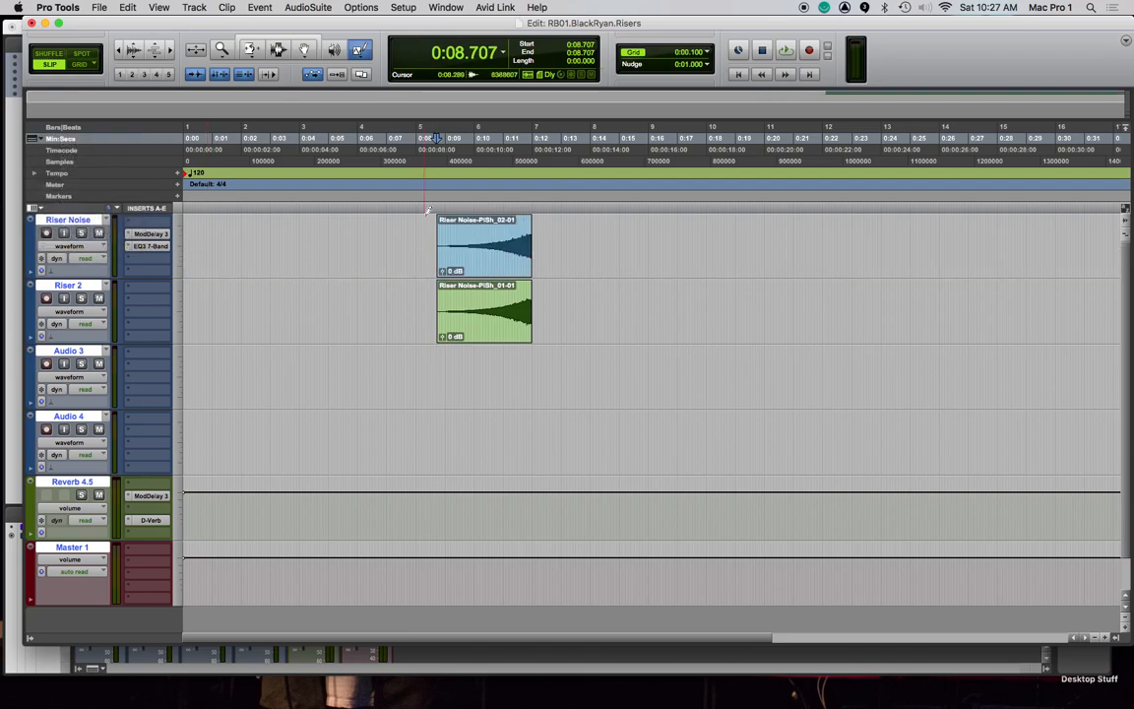
# In Grid mode, select the range from 8.700 to 17.800 seconds across all tracks, covering both riser clips and their tail
pyautogui.click(433, 202)
pyautogui.click(435, 201)
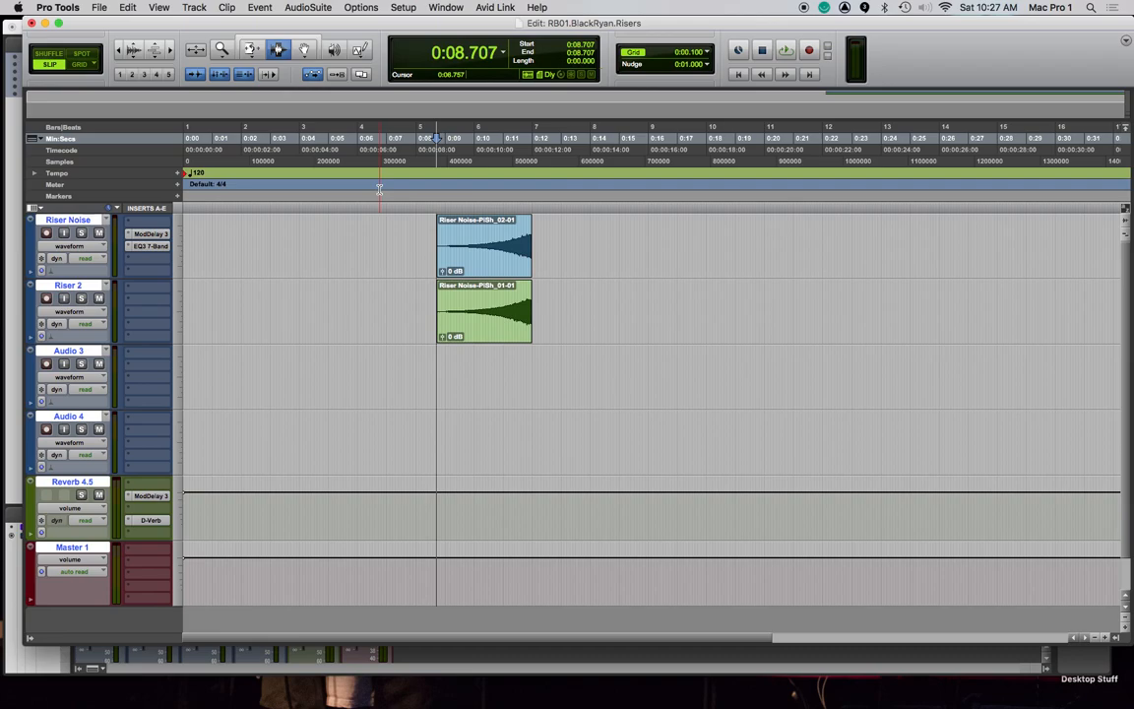
pyautogui.click(438, 202)
pyautogui.click(437, 202)
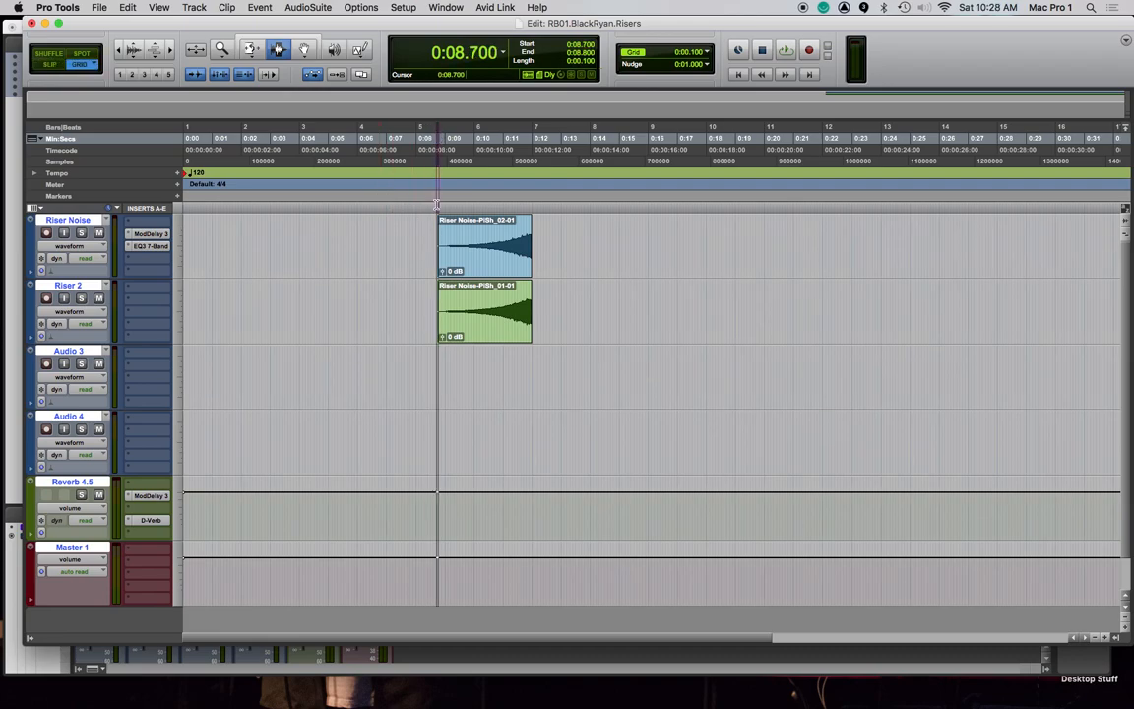
pyautogui.moveTo(438, 202); pyautogui.dragTo(697, 211)
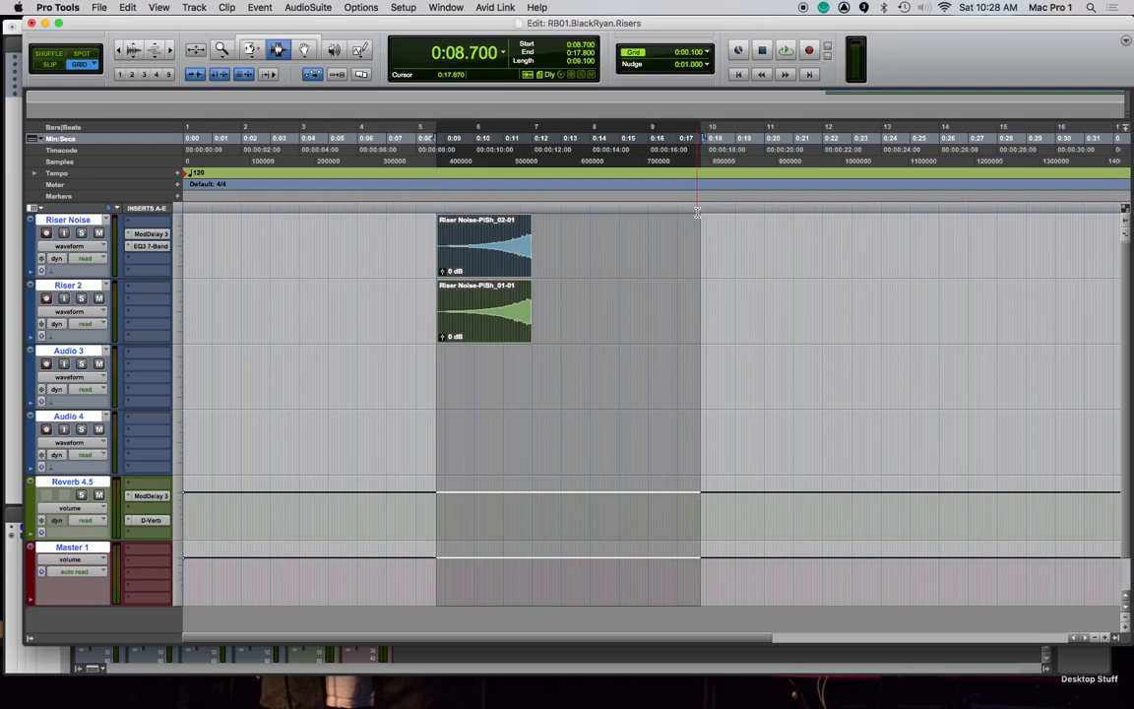
# Open the bounce-to-disk settings, add an MP3 copy, and set the file format to Interleaved
pyautogui.click(100, 9)
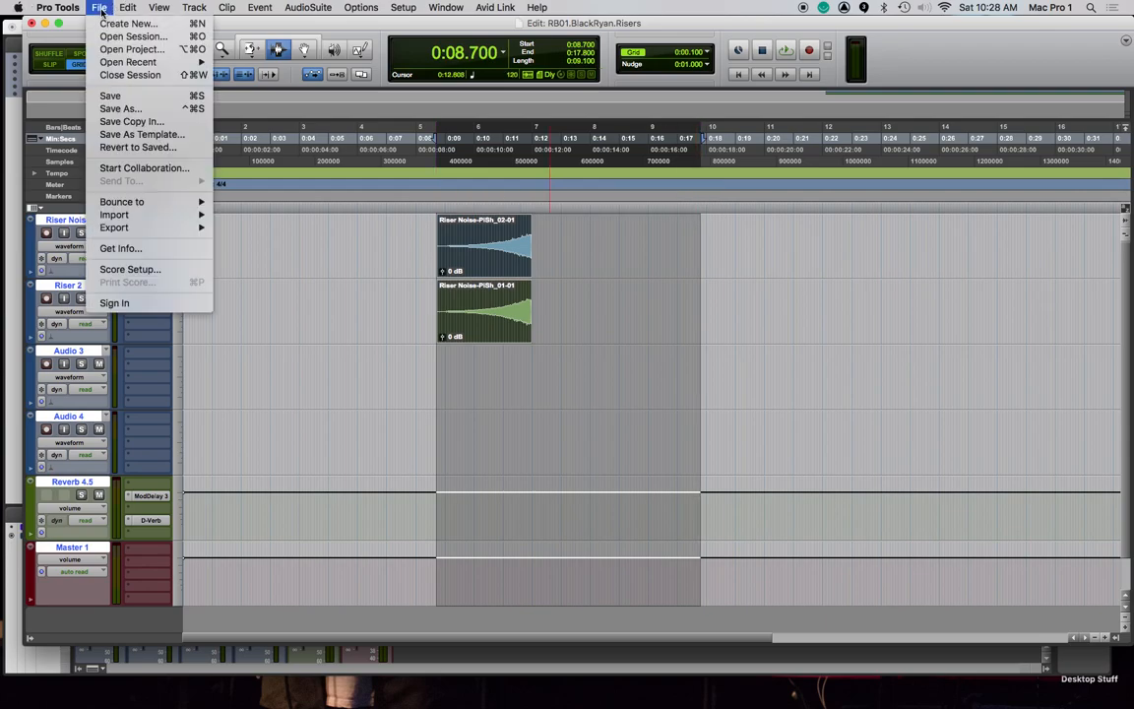
pyautogui.moveTo(172, 203)
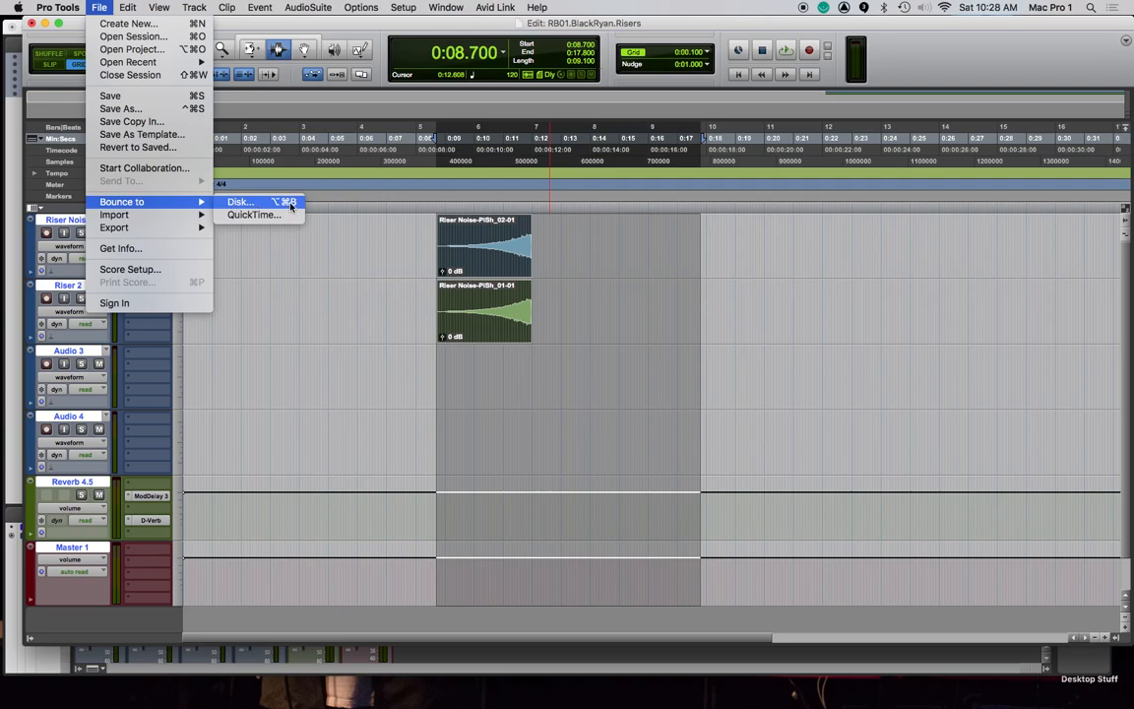
pyautogui.click(320, 236)
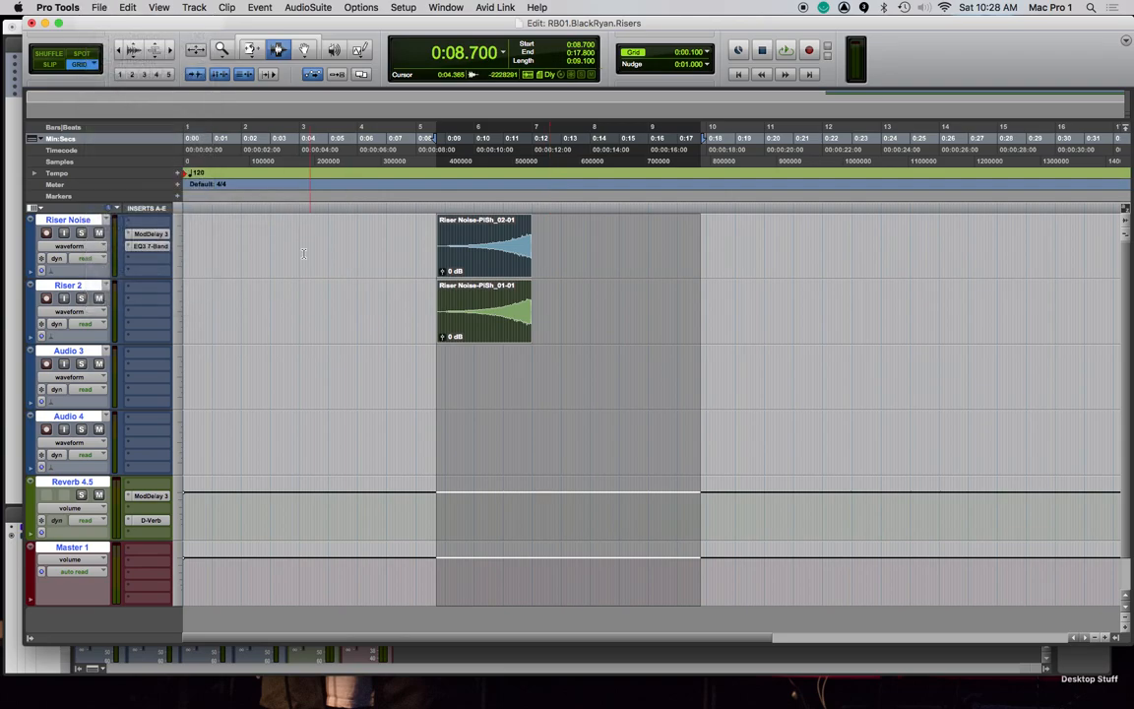
pyautogui.press('alt+super+b')
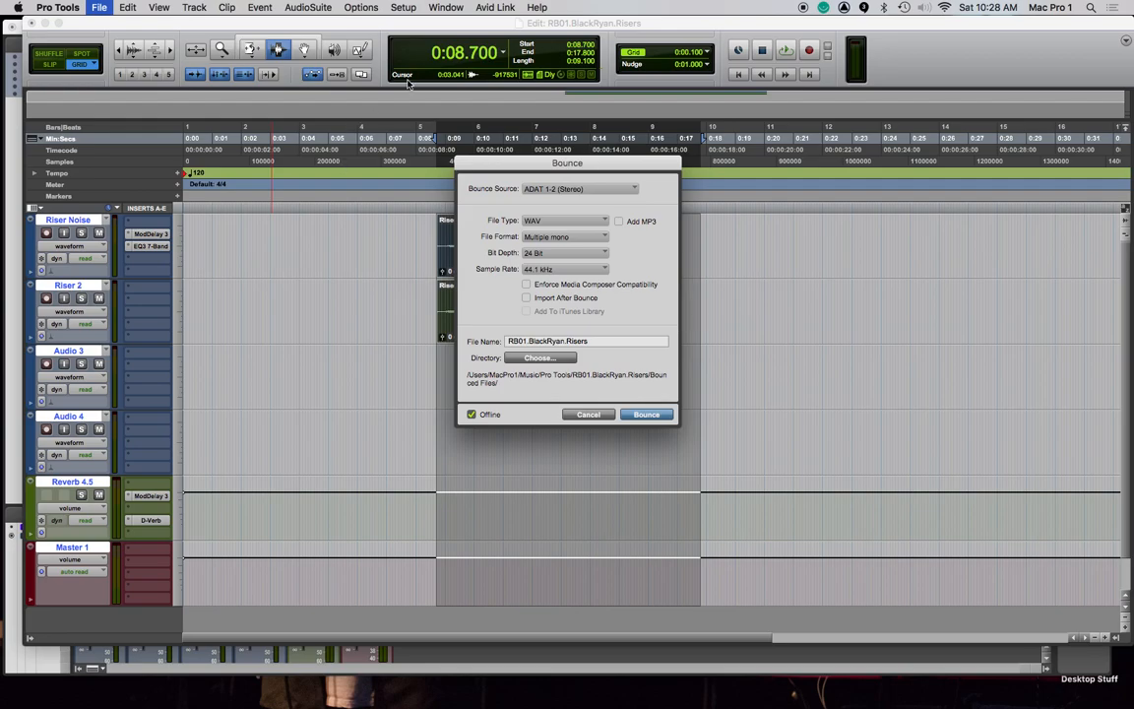
pyautogui.click(619, 221)
pyautogui.click(566, 237)
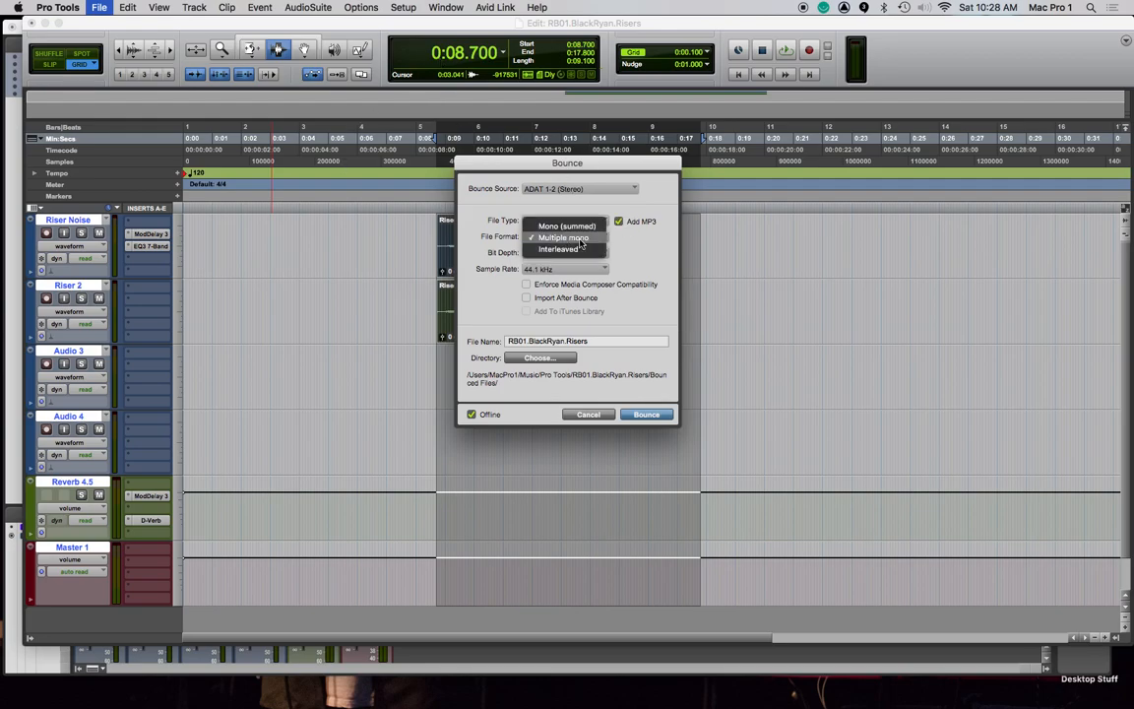
pyautogui.click(561, 250)
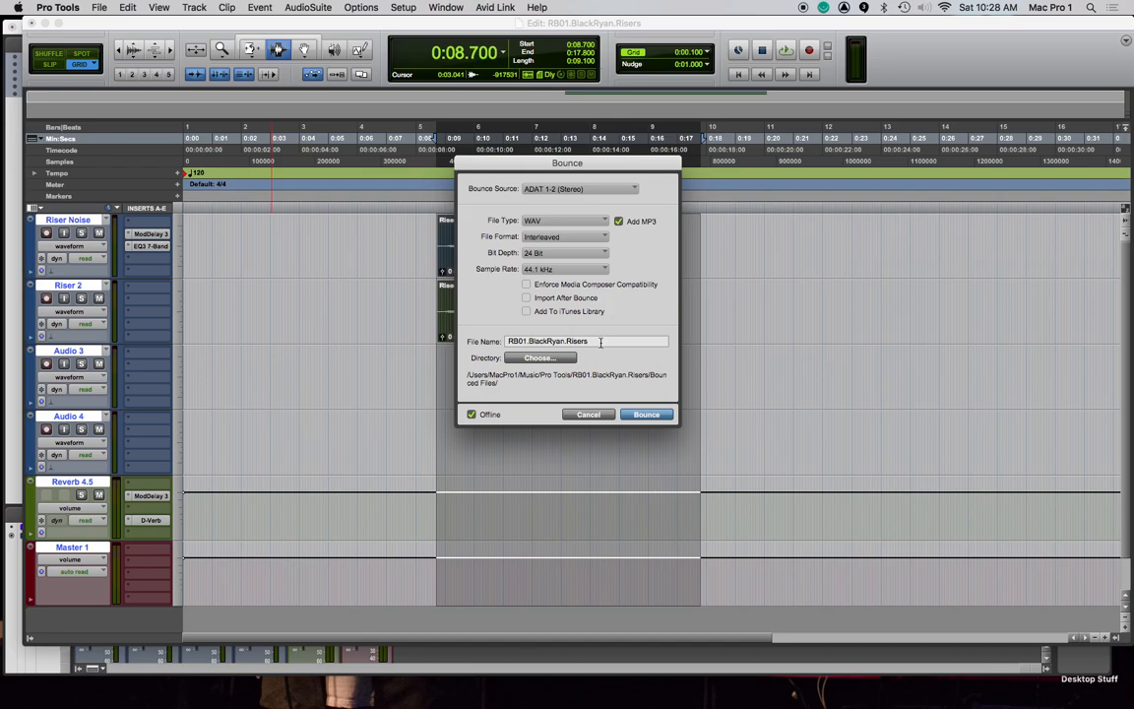
# Name the bounce file NoiseRiser1
pyautogui.click(569, 340)
pyautogui.doubleClick(568, 341)
pyautogui.write('NoiseRiser')
pyautogui.moveTo(565, 341); pyautogui.dragTo(506, 340)
pyautogui.press('BackSpace')
# Start the offline bounce and accept the MP3 encoder and ID3 tag settings
pyautogui.click(656, 414)
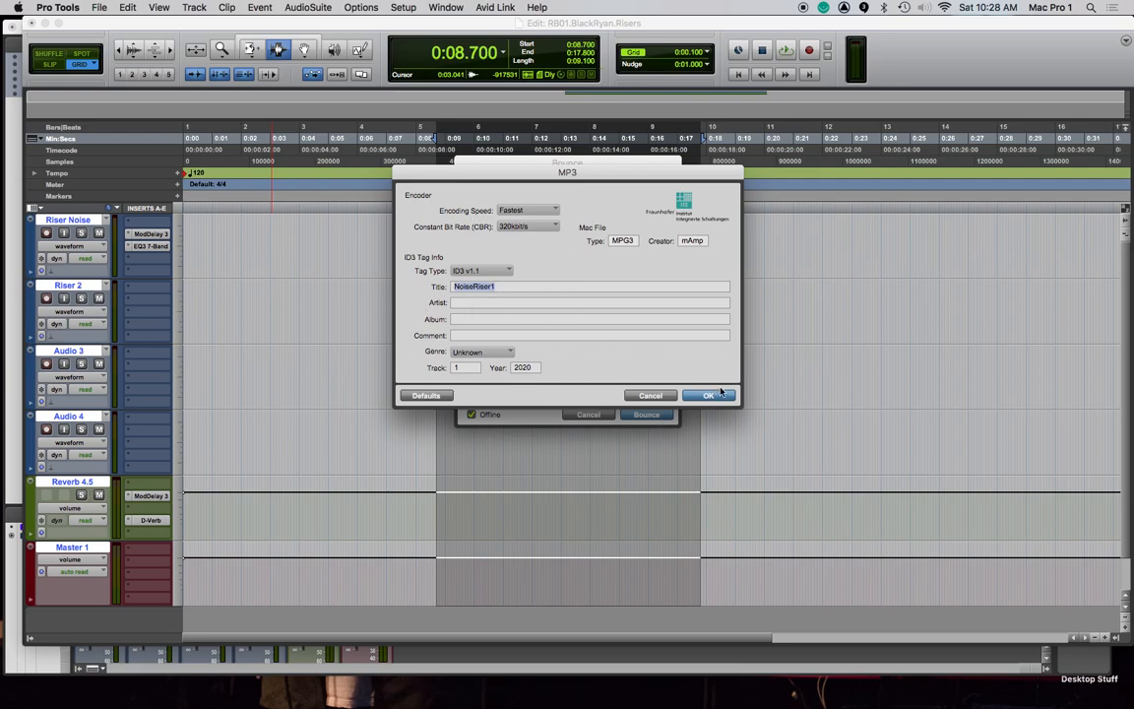
pyautogui.click(692, 242)
pyautogui.click(707, 277)
pyautogui.click(709, 396)
pyautogui.press('Return')
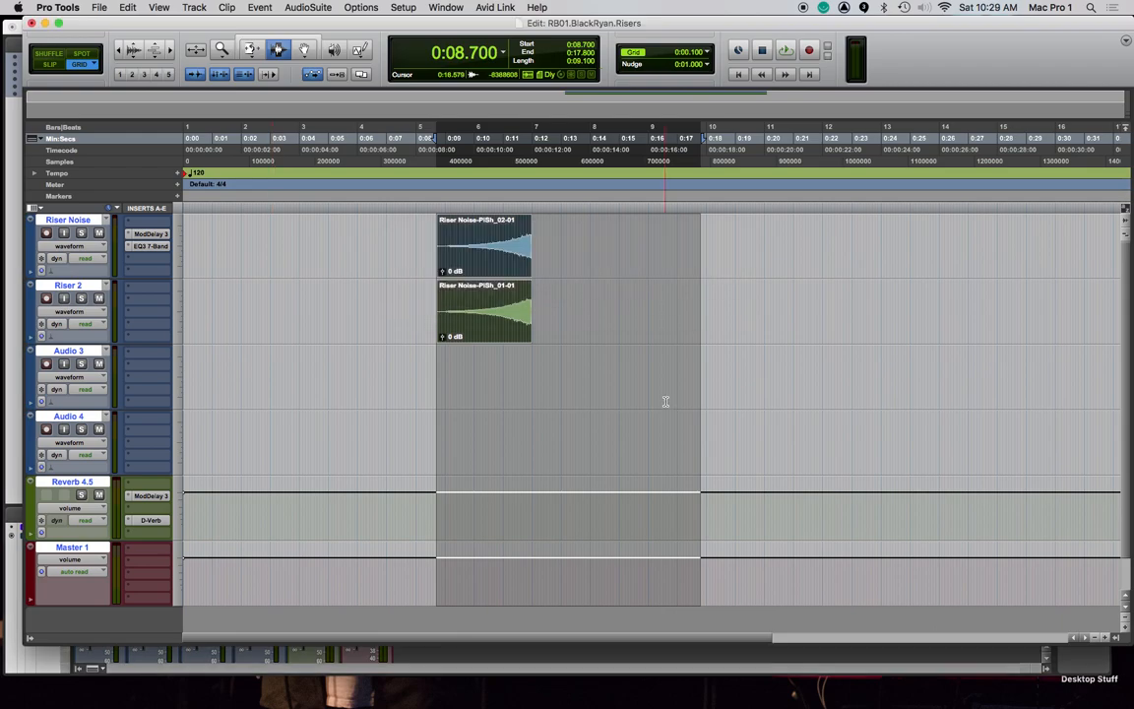
# Switch to Finder and widen the columns so the session folder and bounced file names can be read in full
pyautogui.press('super+Tab')
pyautogui.press('super+Tab')
pyautogui.press('super+Tab')
pyautogui.press('super+Tab')
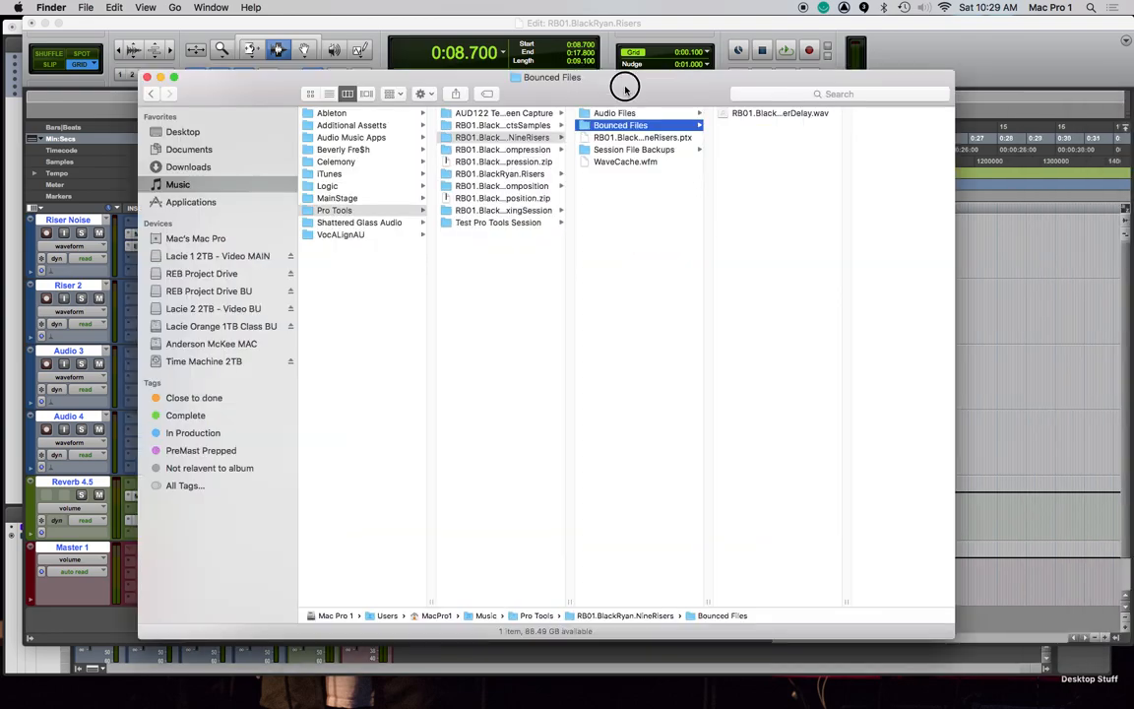
pyautogui.moveTo(625, 86); pyautogui.dragTo(607, 68)
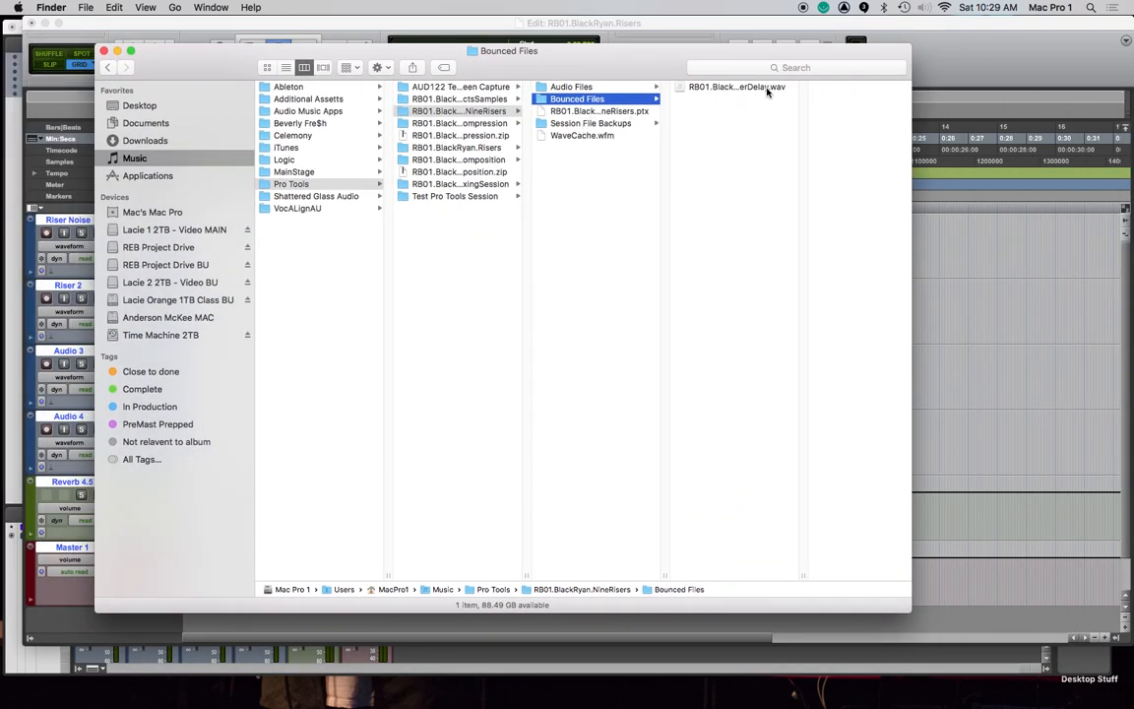
pyautogui.moveTo(802, 574); pyautogui.dragTo(868, 568)
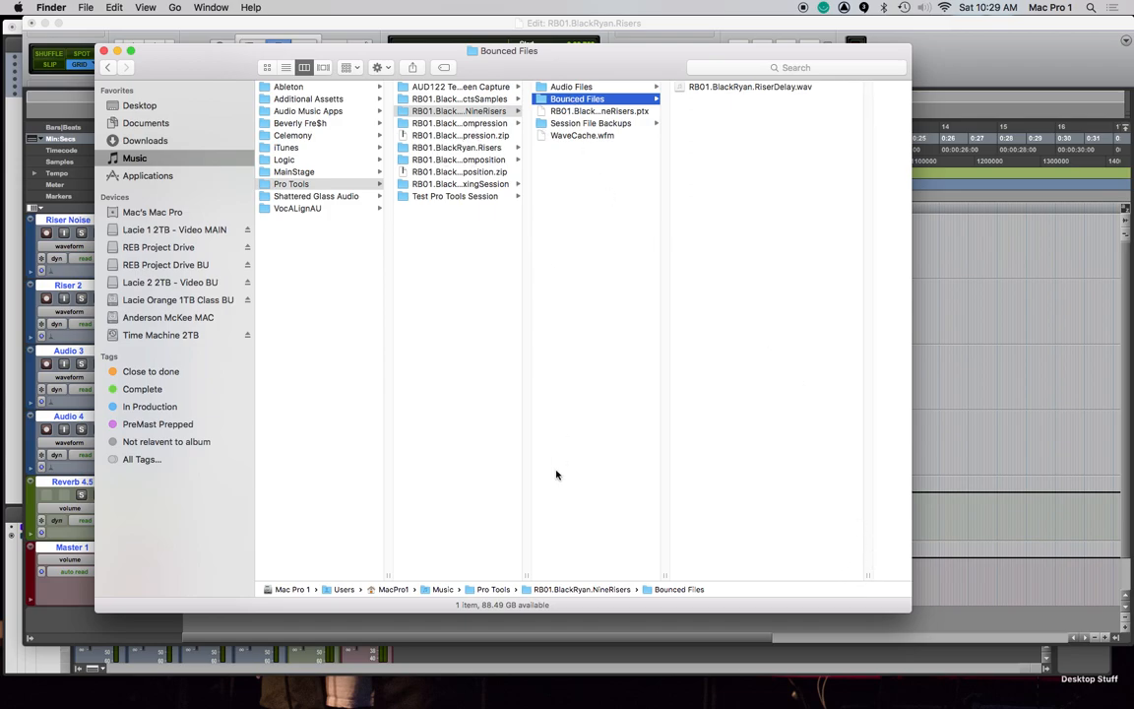
pyautogui.moveTo(525, 573); pyautogui.dragTo(647, 571)
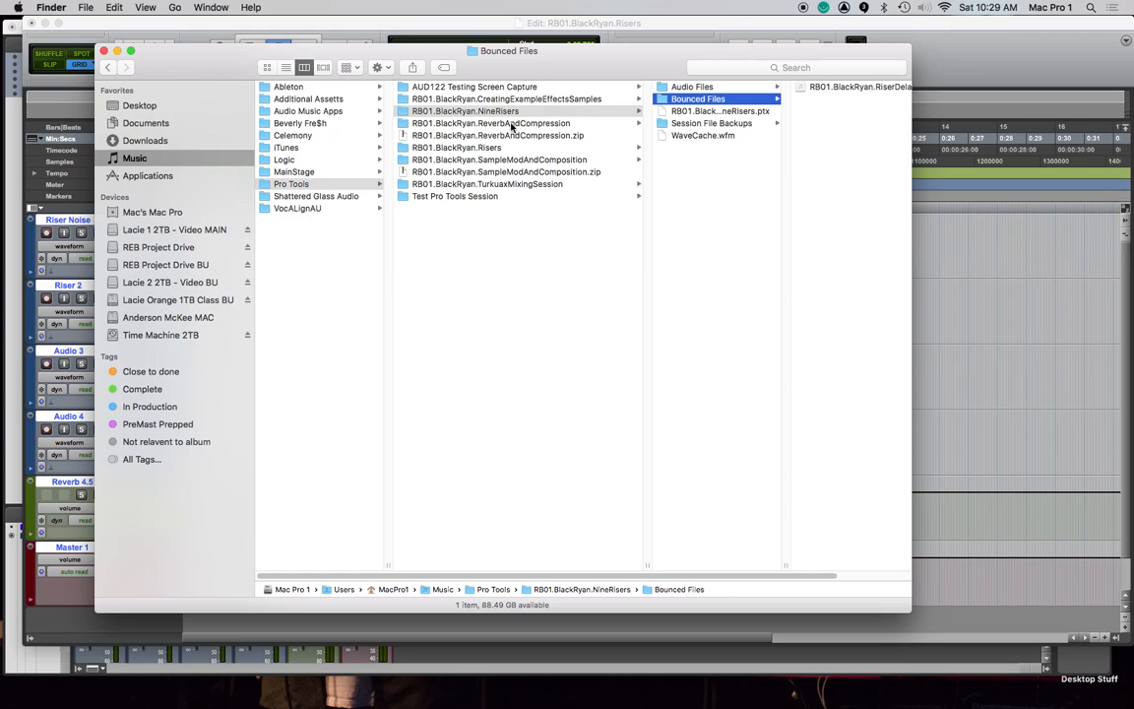
# Check the bounced files in the Risers session's Bounced Files folder, and put the Finder window away
pyautogui.click(479, 148)
pyautogui.click(695, 100)
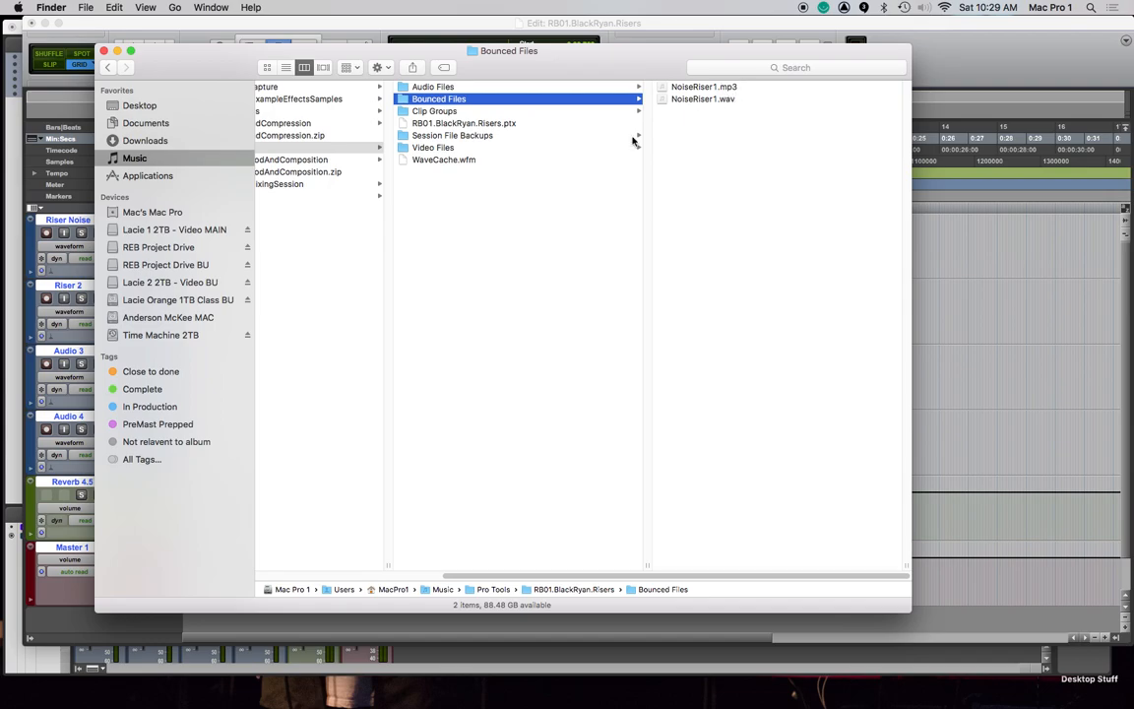
pyautogui.hscroll(-5, 495, 185)
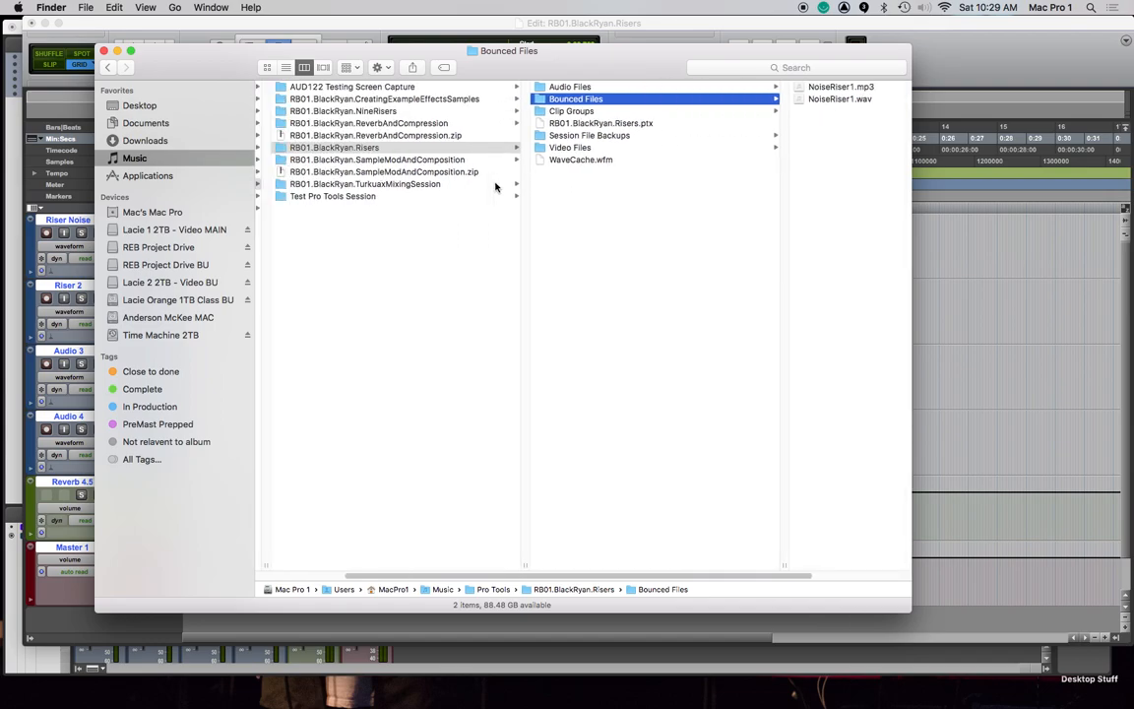
pyautogui.doubleClick(180, 64)
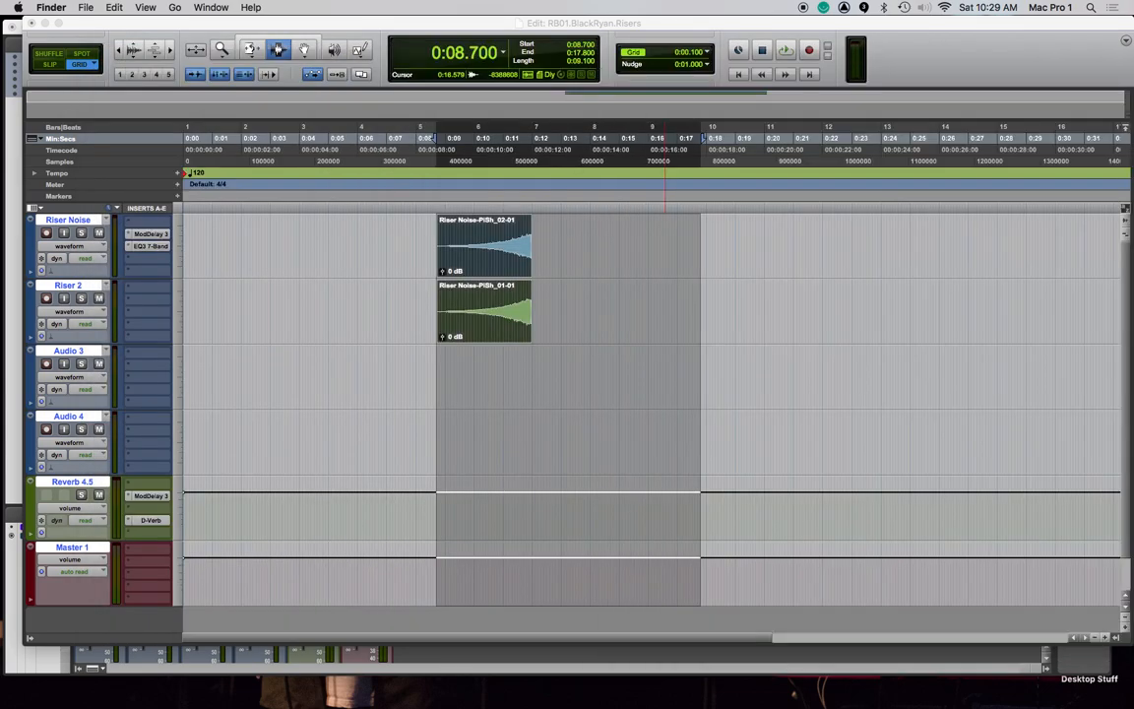
# Return to Pro Tools, then hide the Riser Noise and Riser 2 tracks and make them inactive
pyautogui.click(603, 310)
pyautogui.click(67, 220)
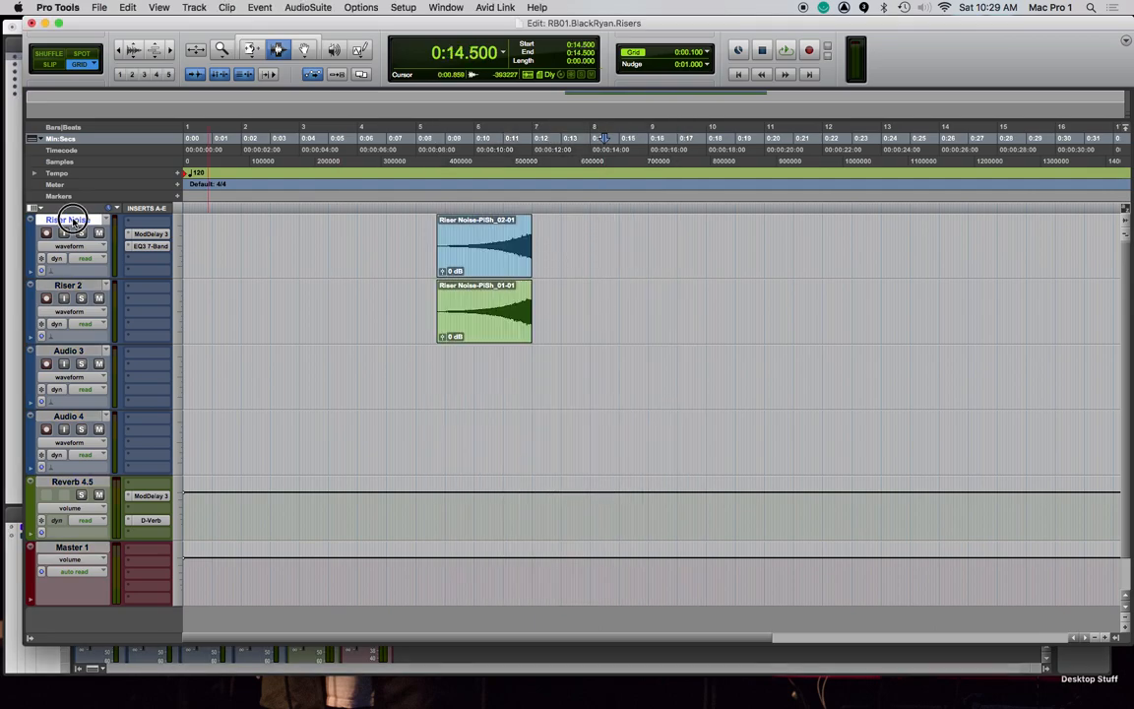
pyautogui.rightClick(67, 285)
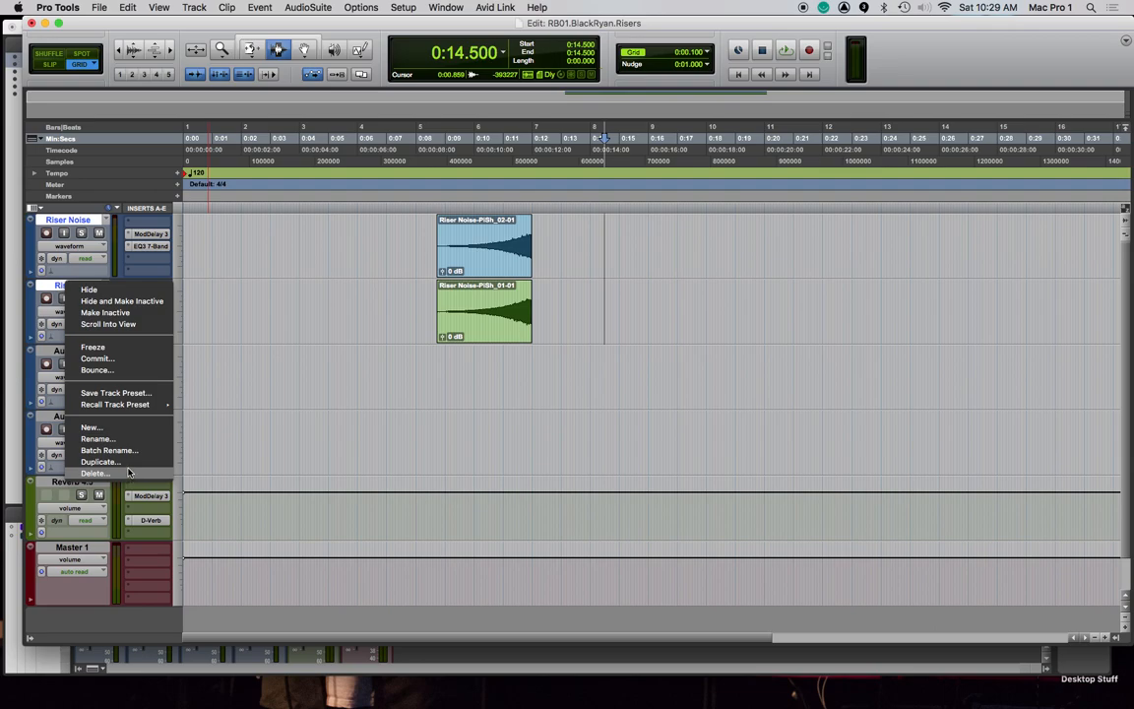
pyautogui.click(149, 303)
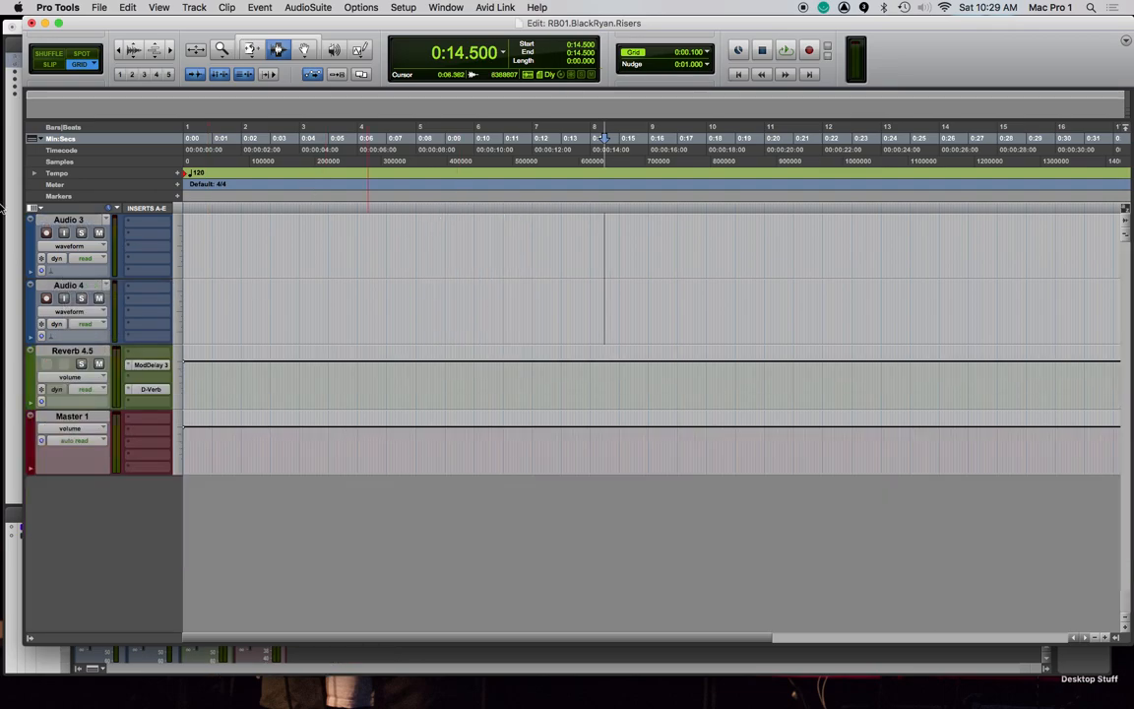
# Set the grid to 1 second and select the range from 4 to 8 seconds on the Audio 3 track
pyautogui.click(68, 220)
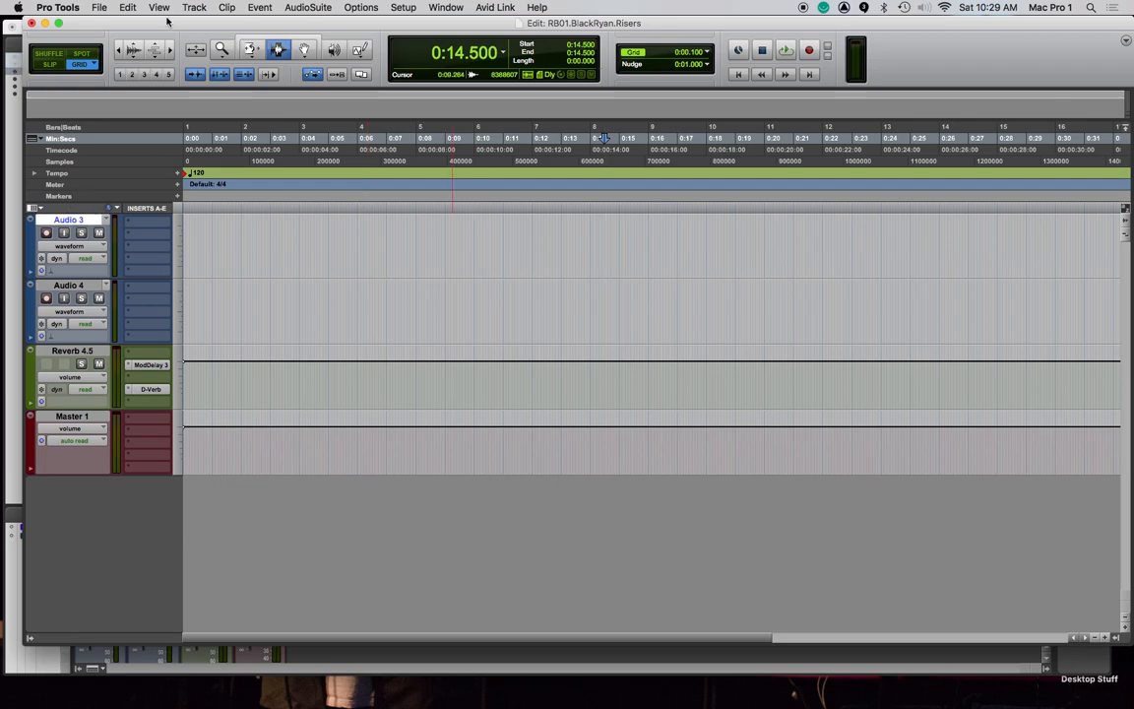
pyautogui.click(689, 52)
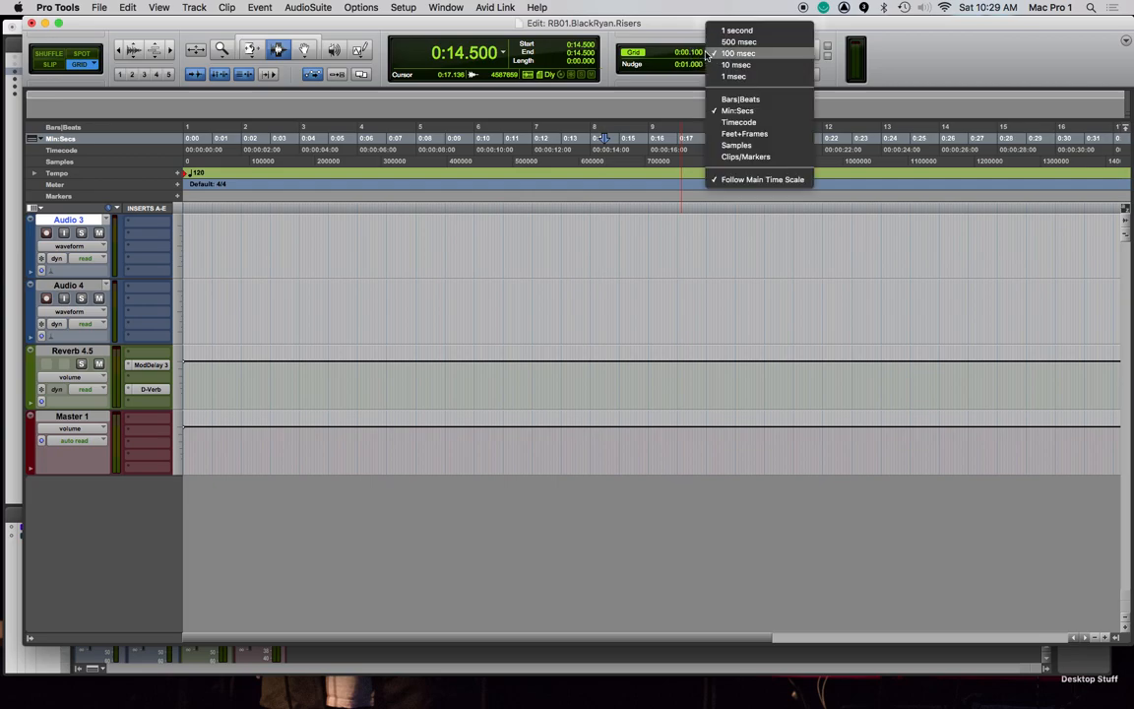
pyautogui.click(745, 34)
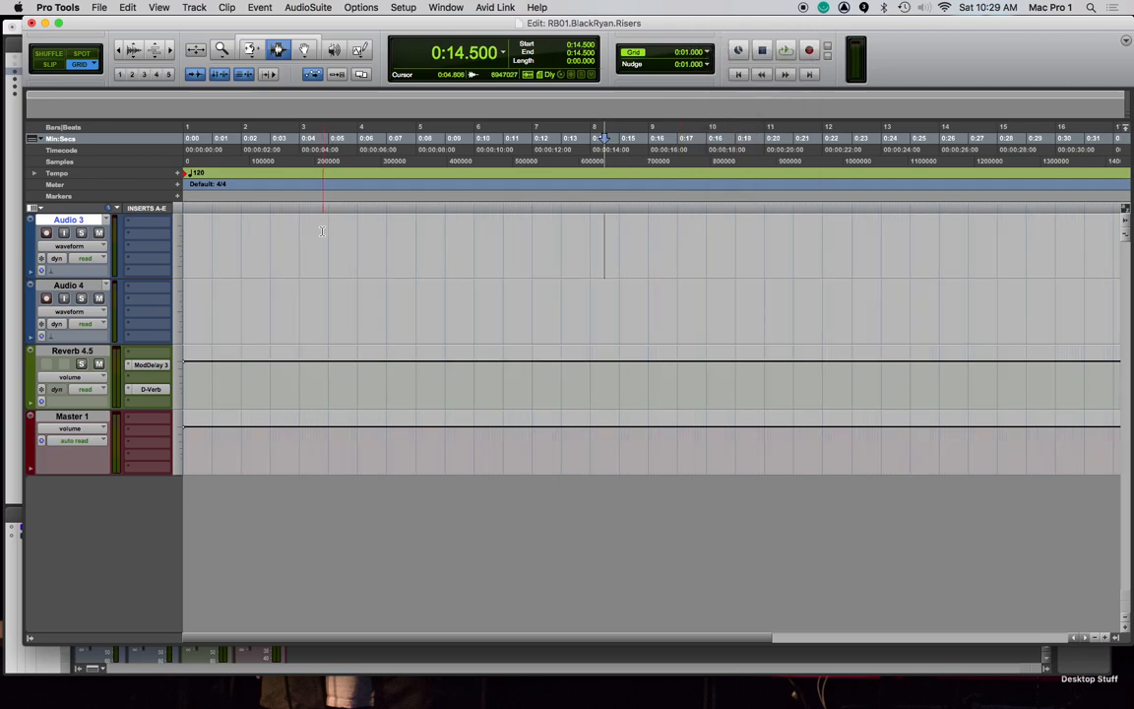
pyautogui.moveTo(295, 236); pyautogui.dragTo(404, 239)
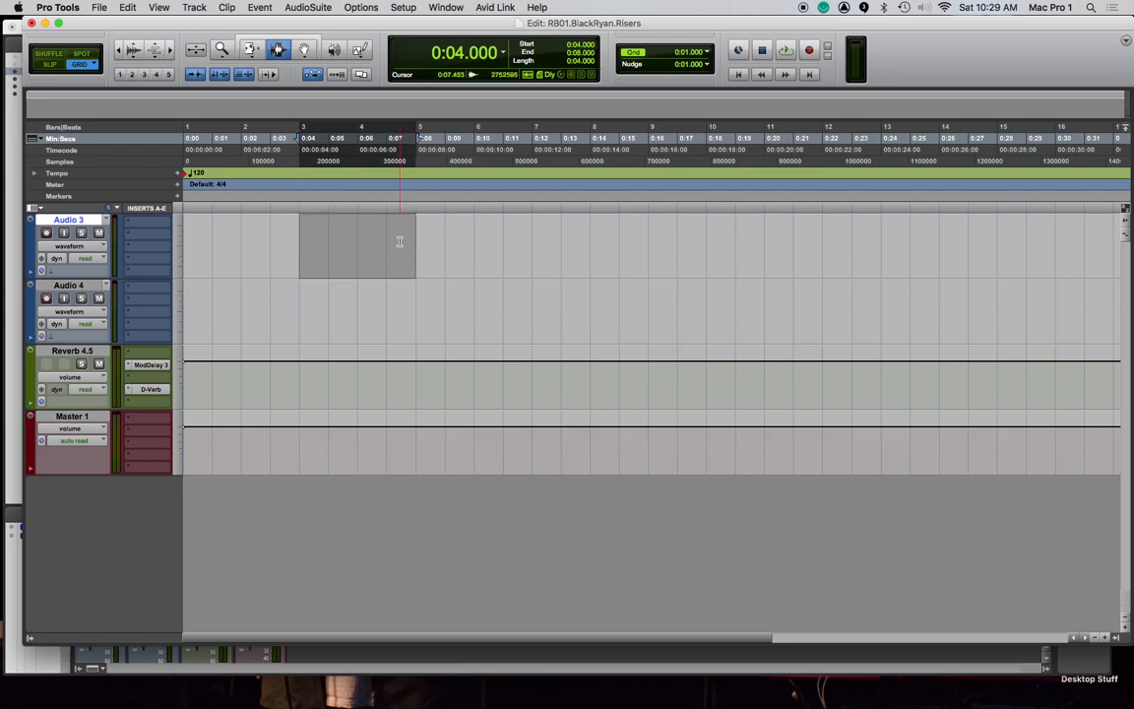
# Set the height of the tracks to large and zoom in horizontally on the selected range
pyautogui.click(174, 263)
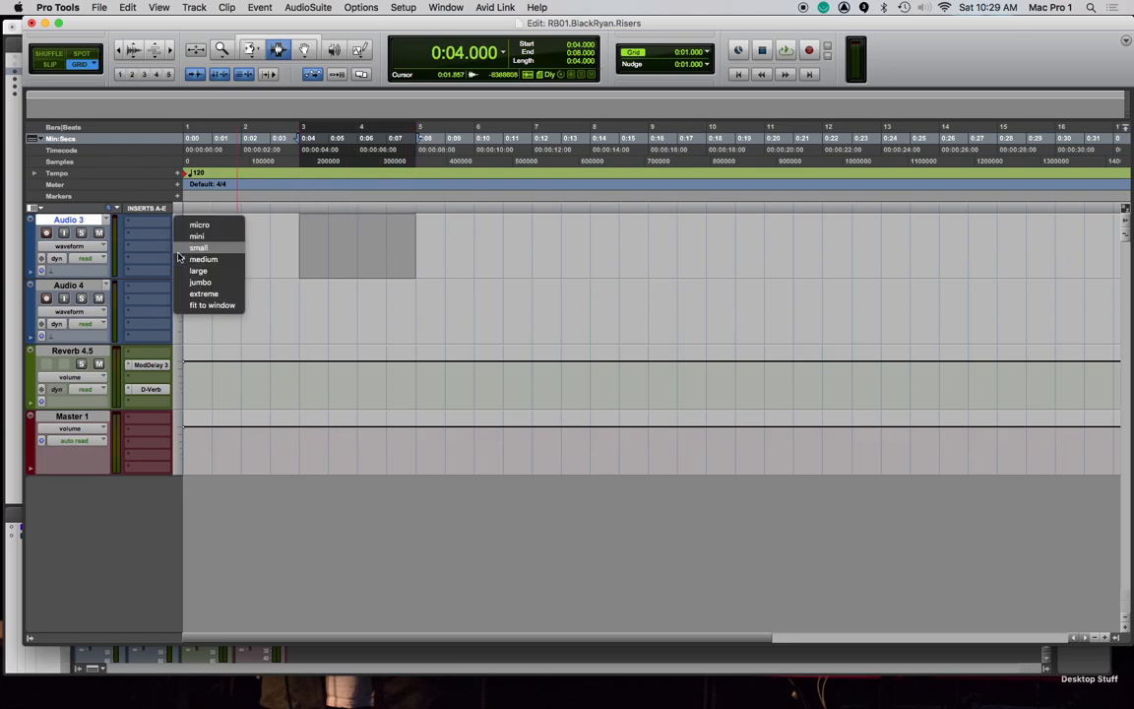
pyautogui.click(200, 269)
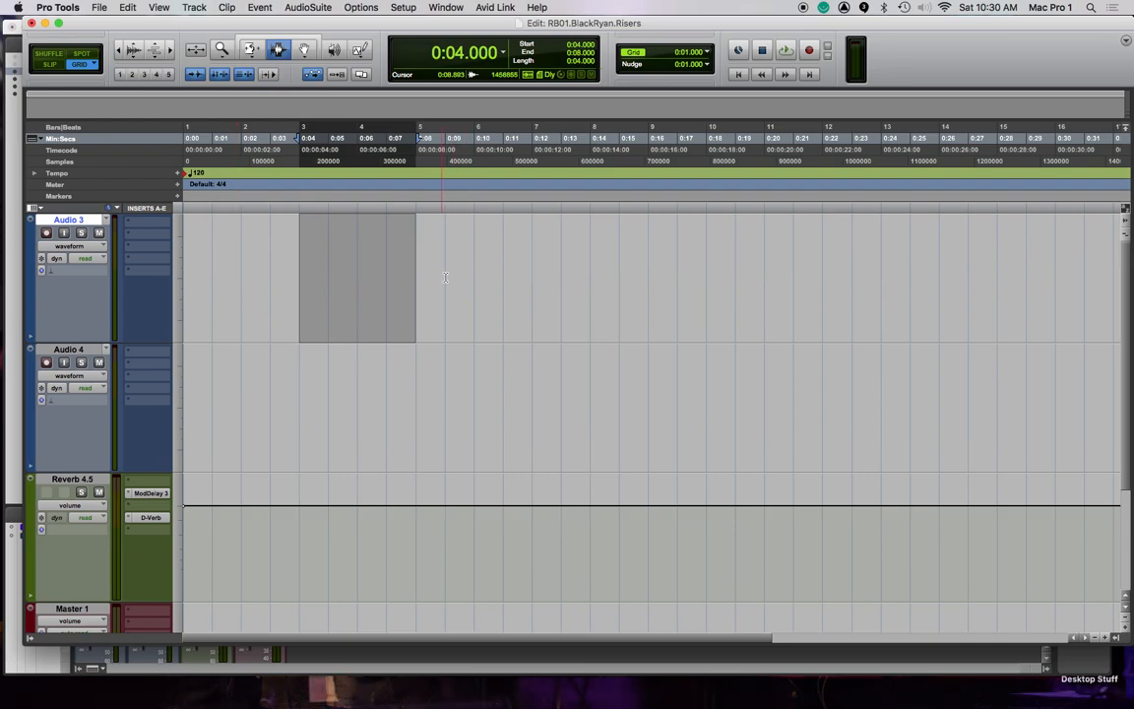
pyautogui.press('super+bracketright')
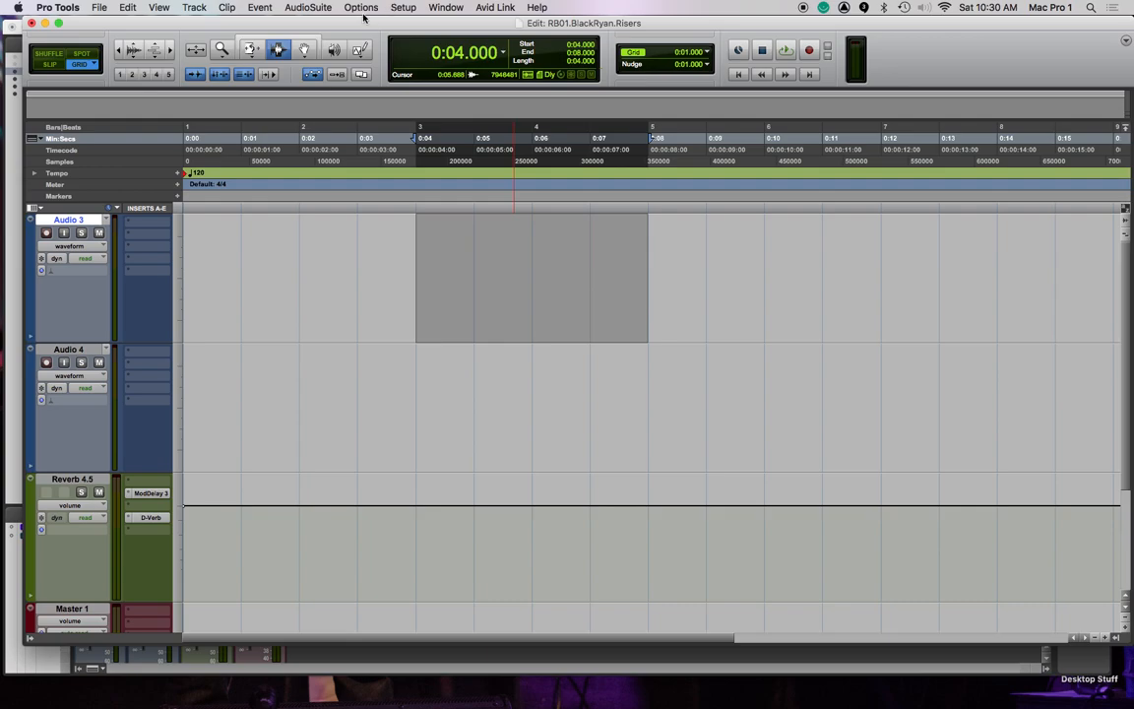
# Set up the AudioSuite Signal Generator for a 96 Hz sine at -3.7 dB and preview the tone
pyautogui.click(316, 9)
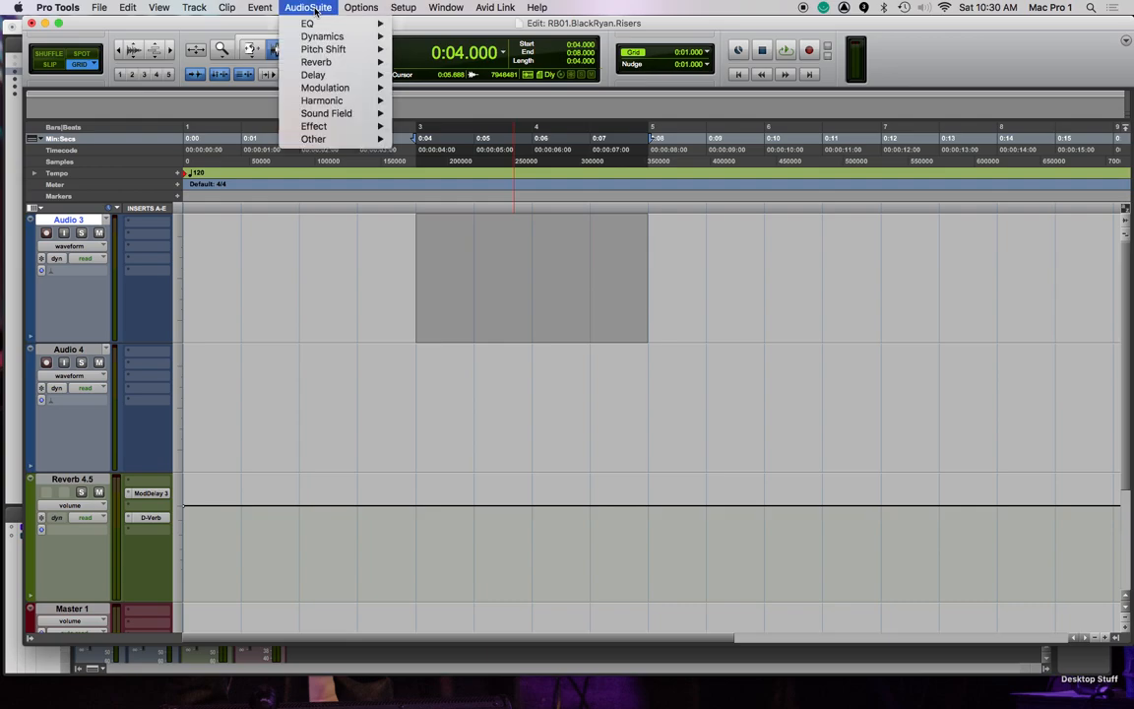
pyautogui.moveTo(327, 139)
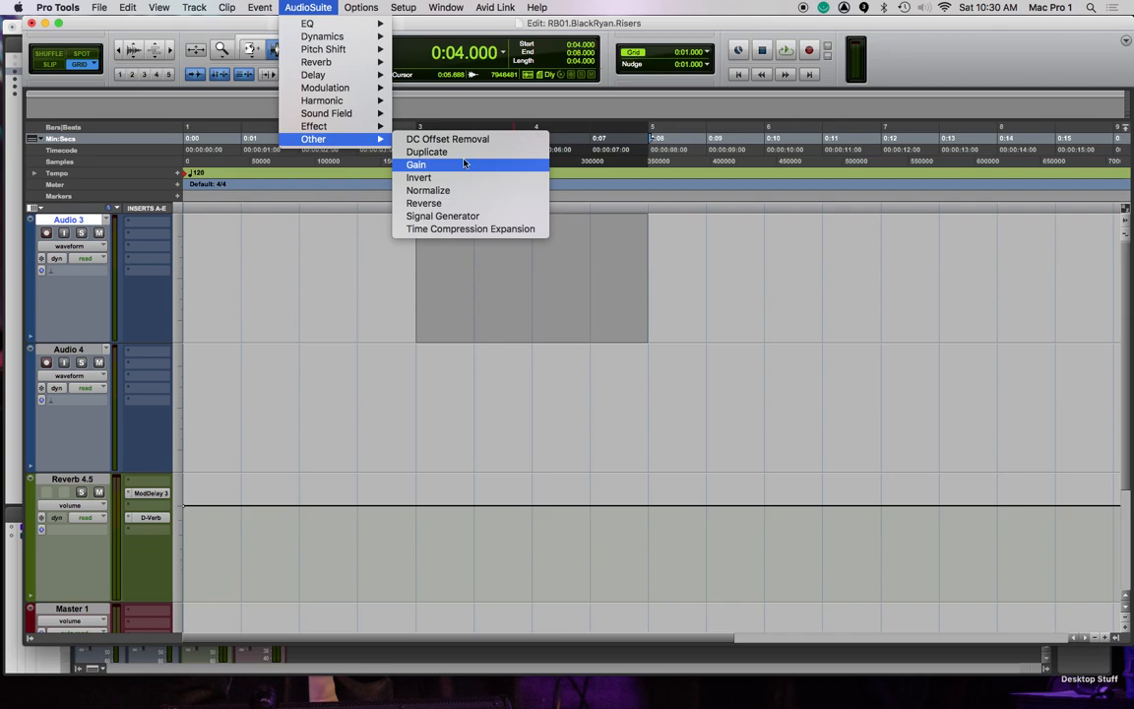
pyautogui.click(459, 219)
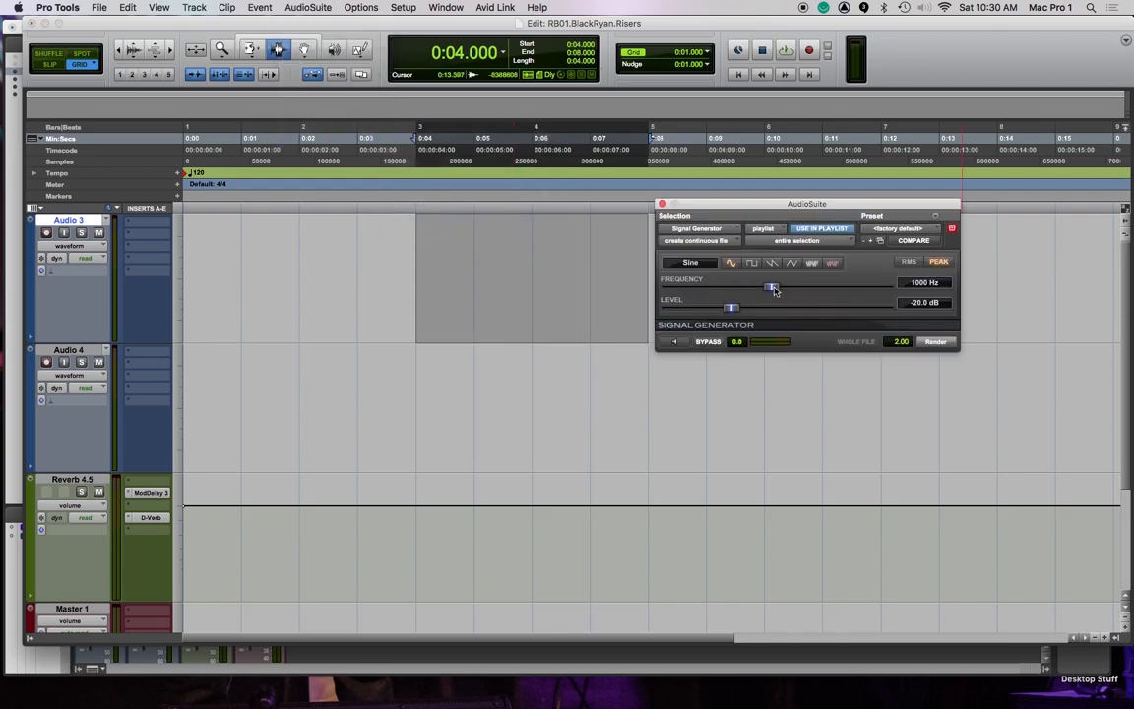
pyautogui.moveTo(771, 287); pyautogui.dragTo(733, 286)
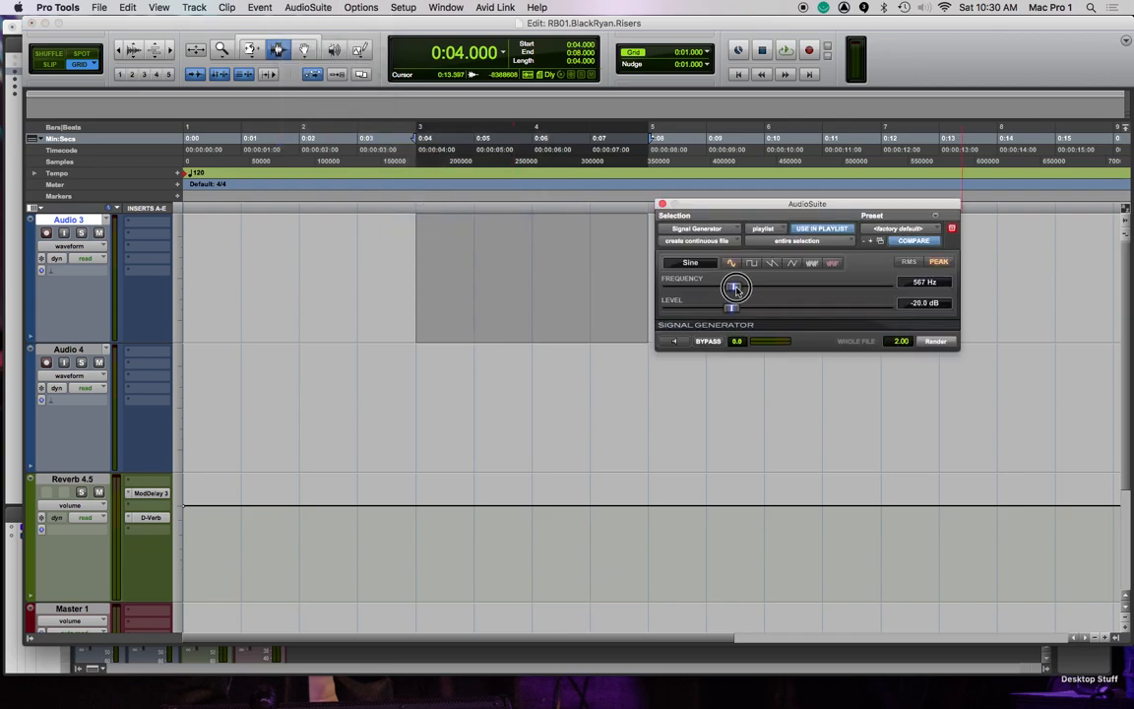
pyautogui.click(675, 341)
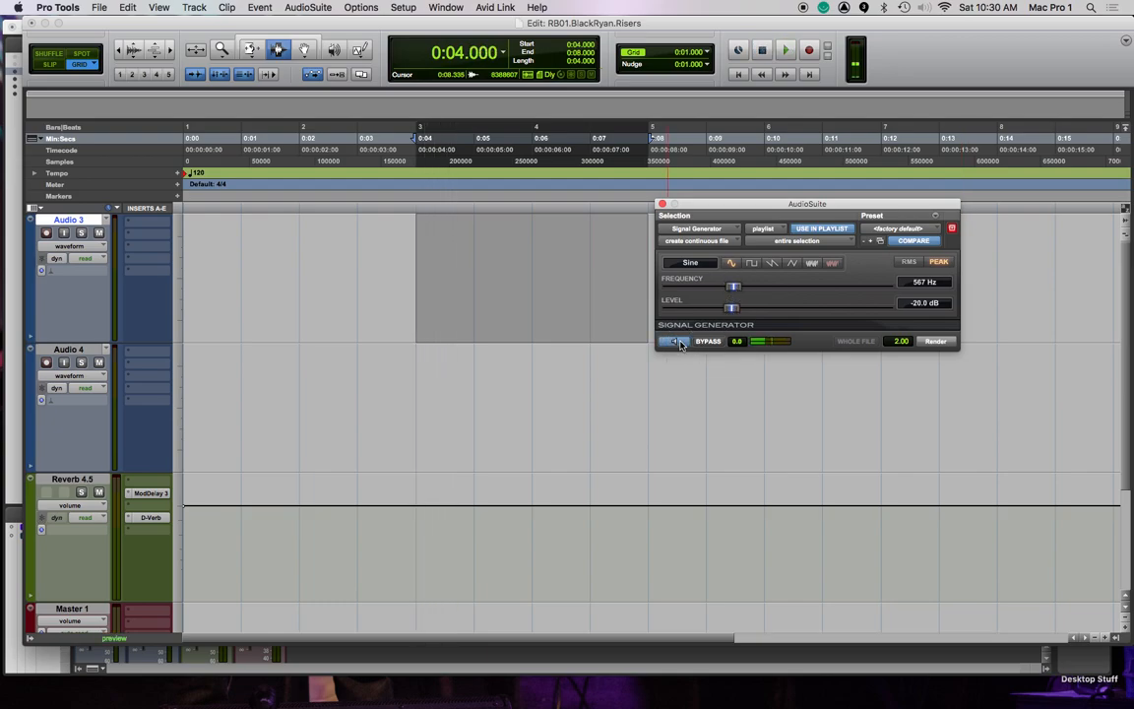
pyautogui.moveTo(732, 286); pyautogui.dragTo(836, 317)
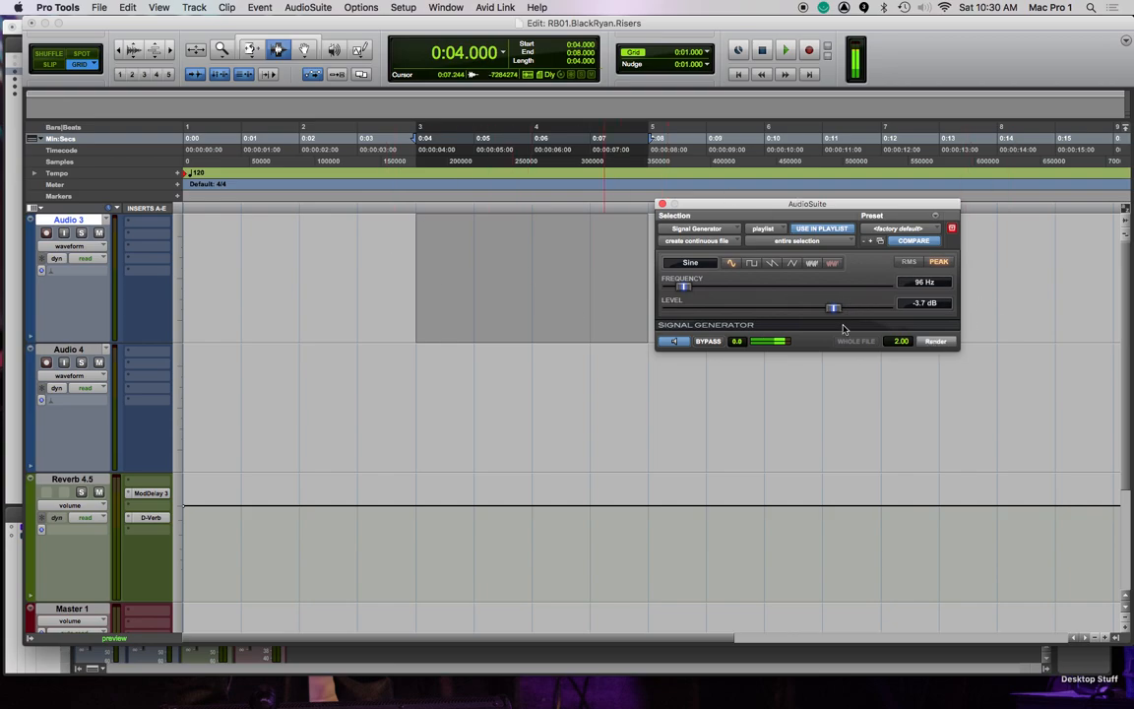
pyautogui.click(677, 344)
pyautogui.click(676, 344)
pyautogui.click(676, 344)
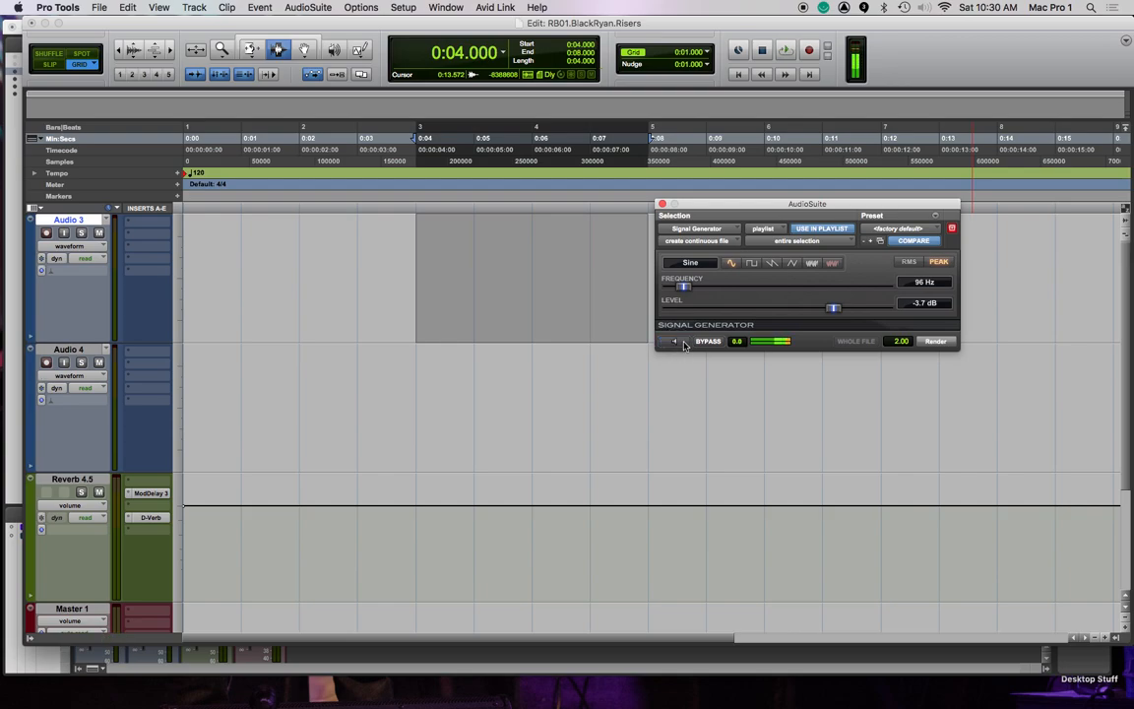
# Render the sine tone into the 4 to 8 second selection on Audio 3 and close the Signal Generator
pyautogui.click(935, 341)
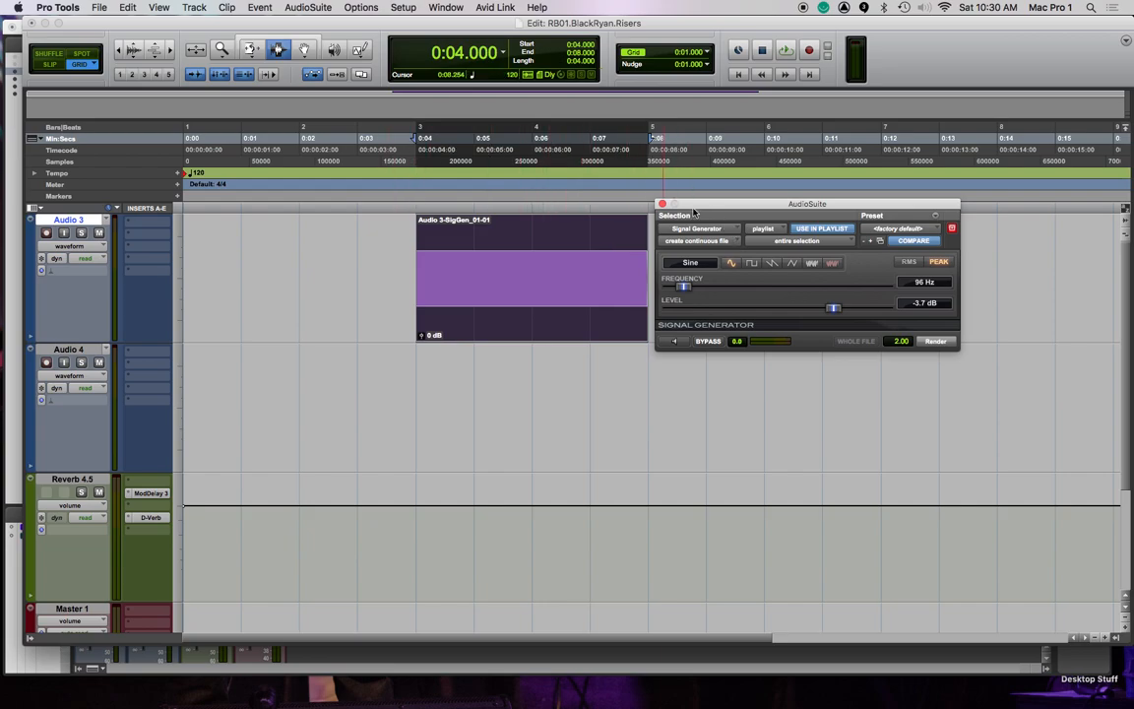
pyautogui.moveTo(717, 209); pyautogui.dragTo(836, 204)
pyautogui.click(781, 200)
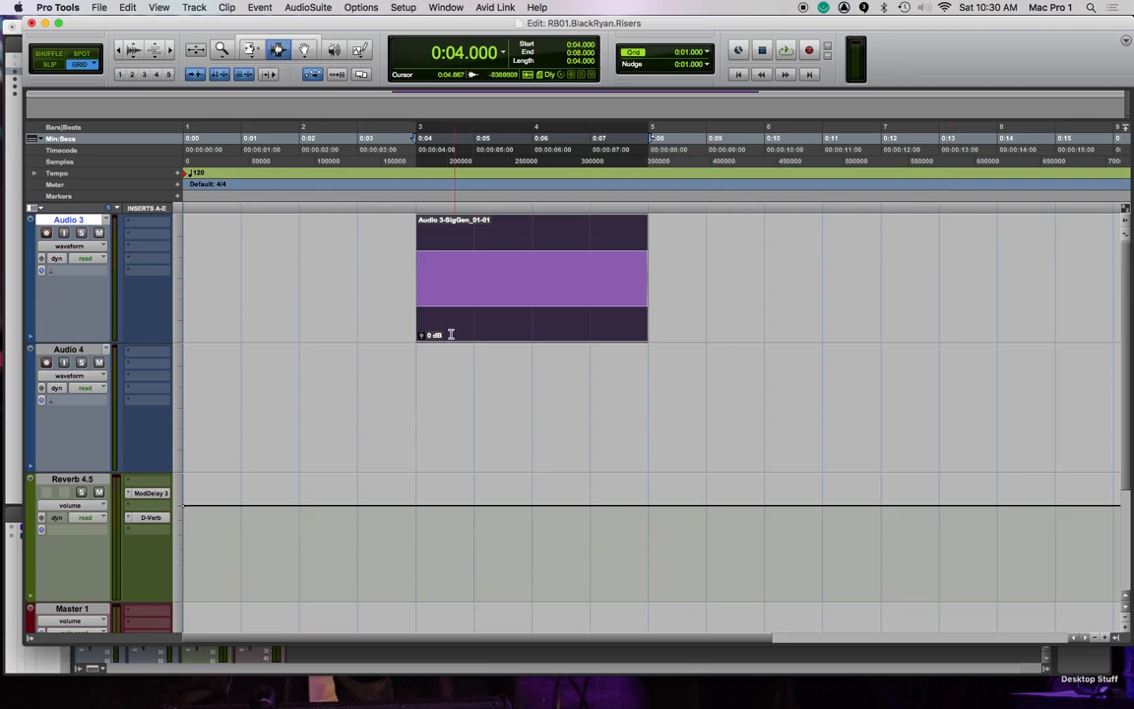
# Rename the Audio 3 track to Sine Tone 1 and the Audio 4 track to Sine Tone Pitch
pyautogui.click(472, 384)
pyautogui.doubleClick(76, 220)
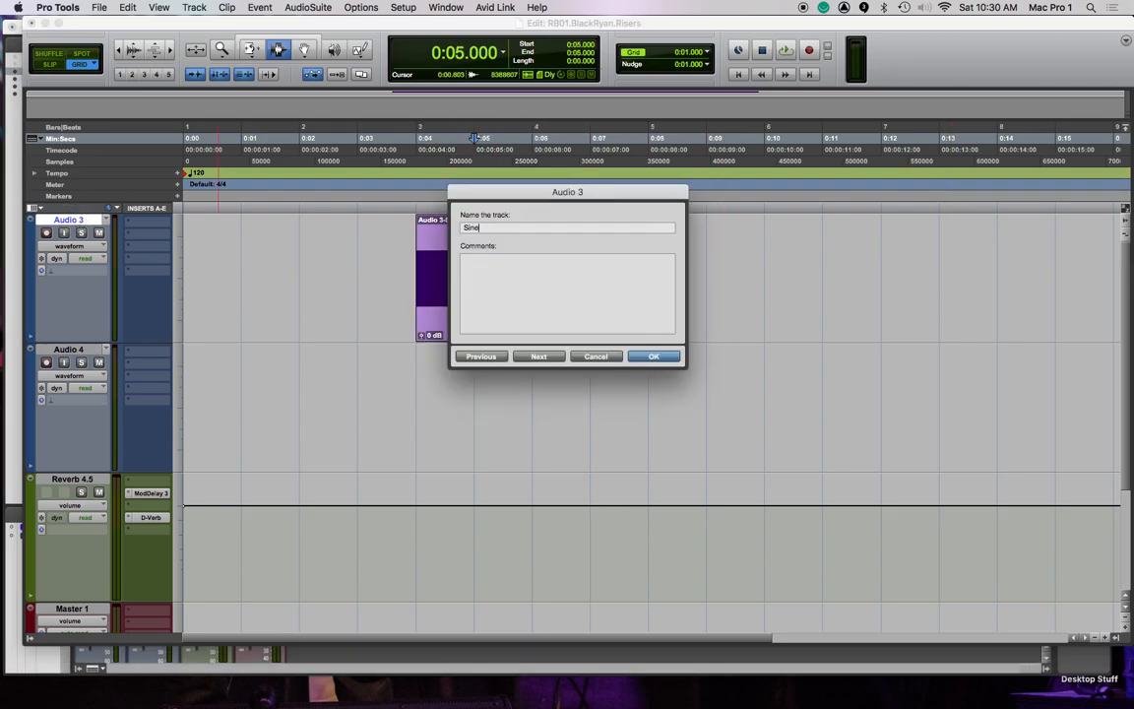
pyautogui.press('Return')
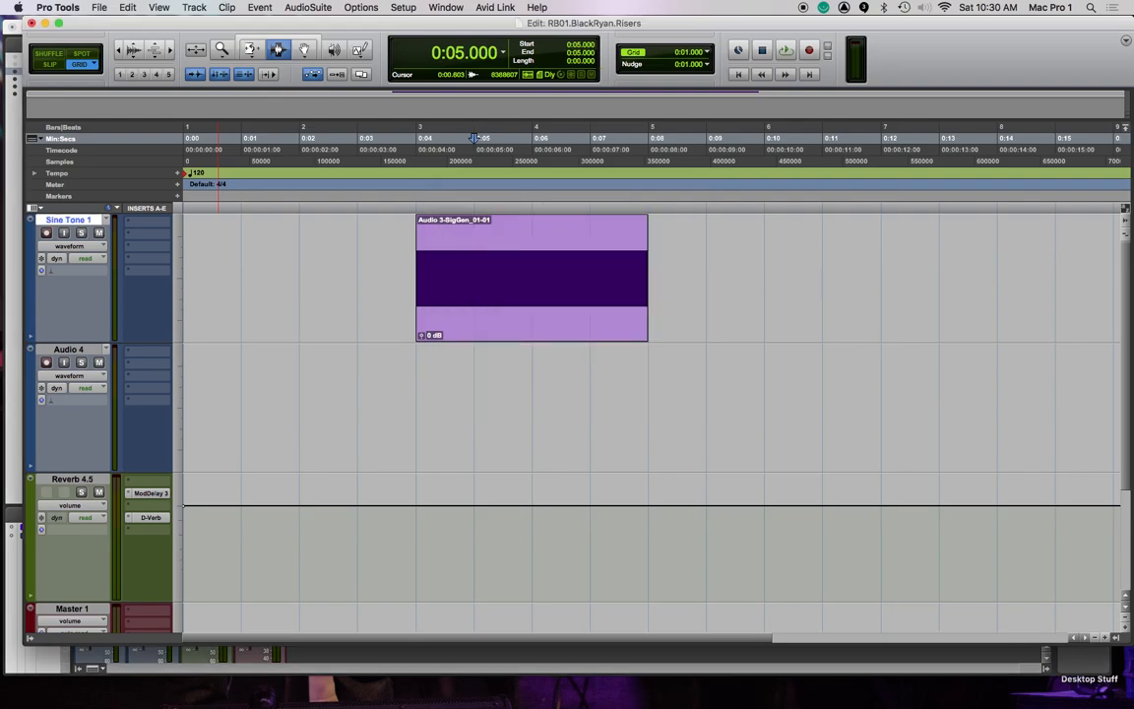
pyautogui.doubleClick(83, 350)
pyautogui.write('Sine')
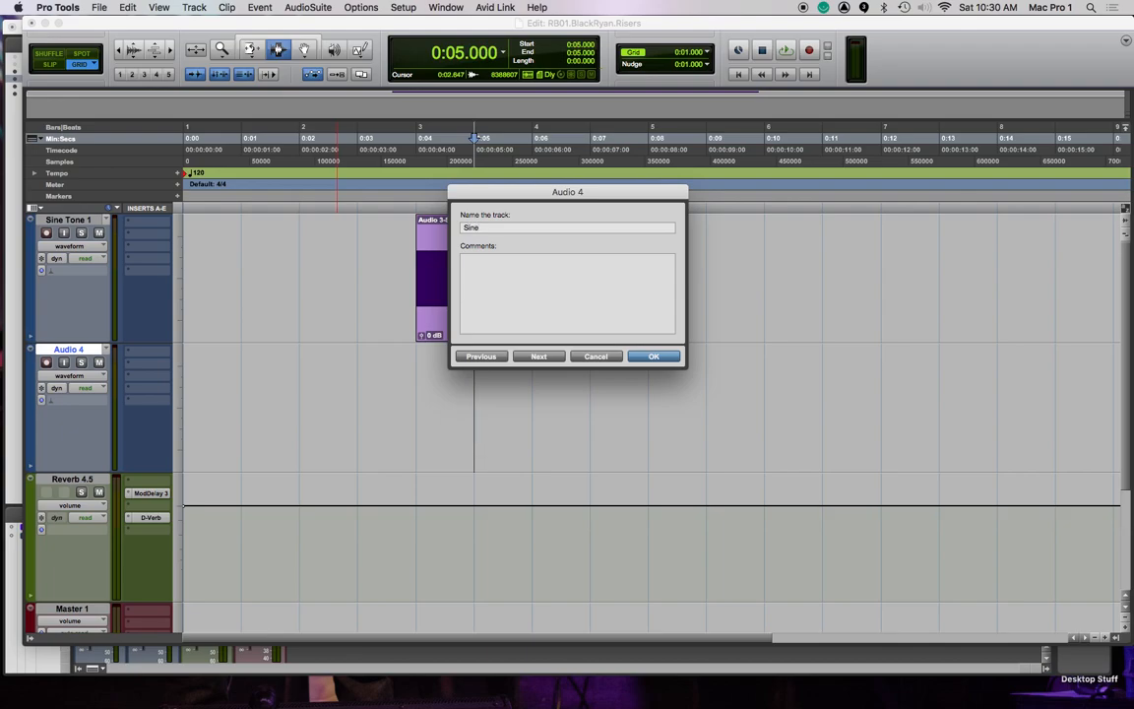
pyautogui.write(' Tone Pitch')
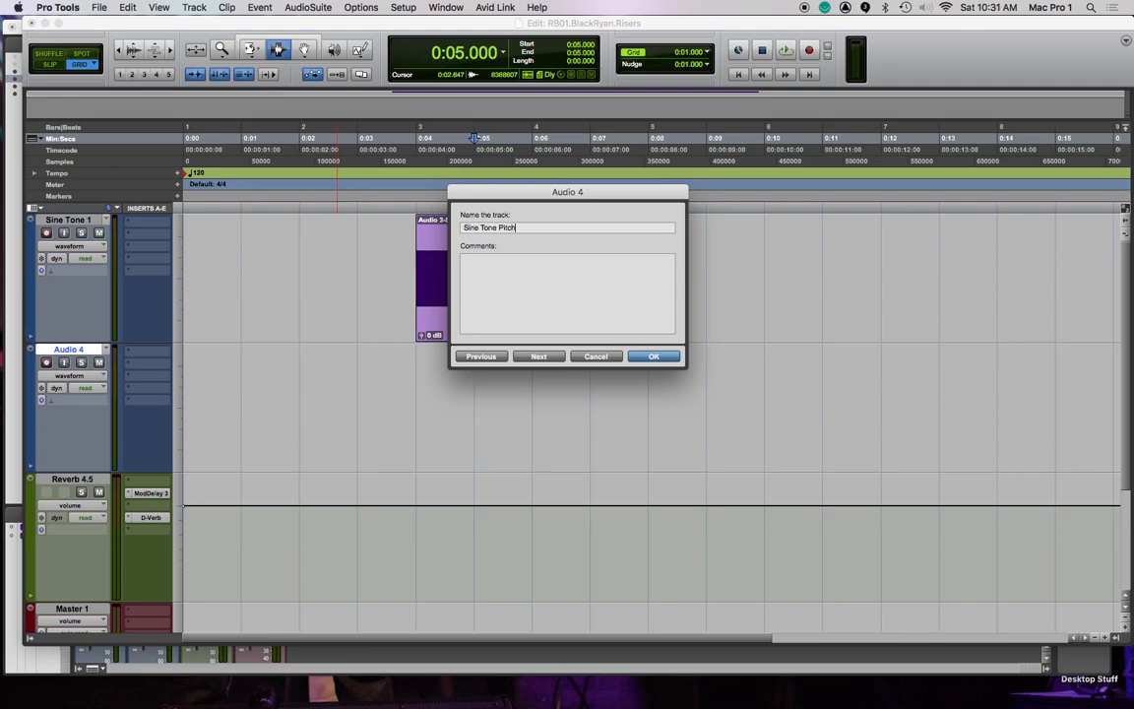
pyautogui.press('Return')
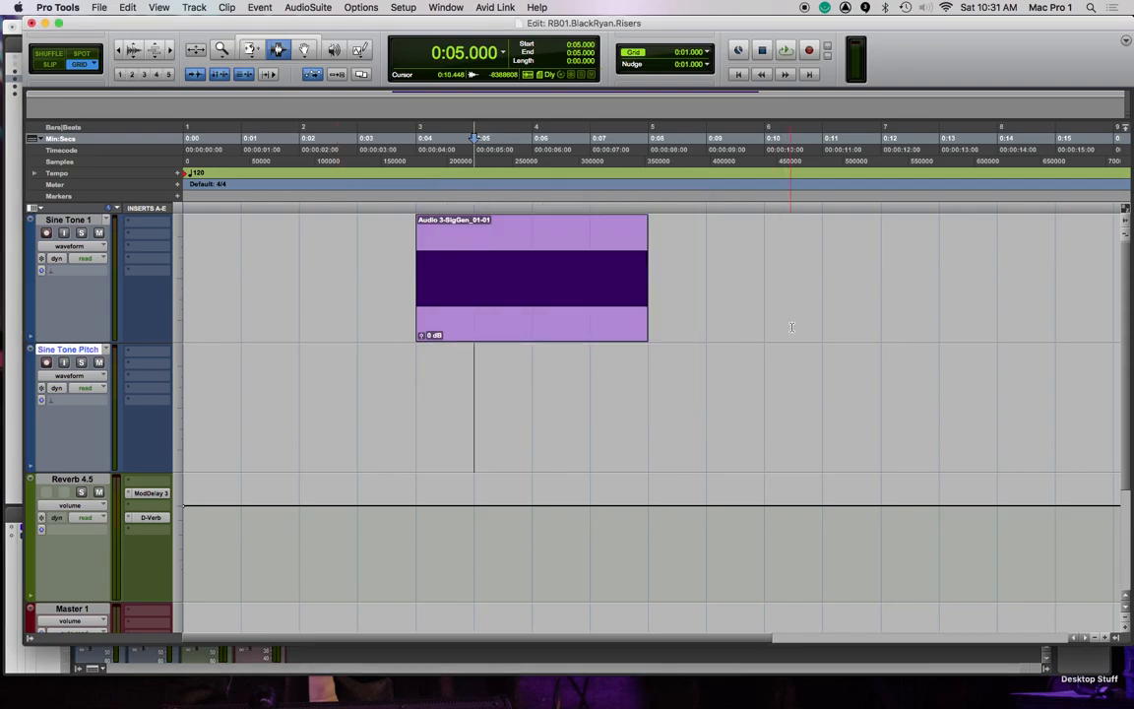
# Duplicate the Sine Tone 1 track once with all its data, inserting the copy directly after it
pyautogui.click(524, 315)
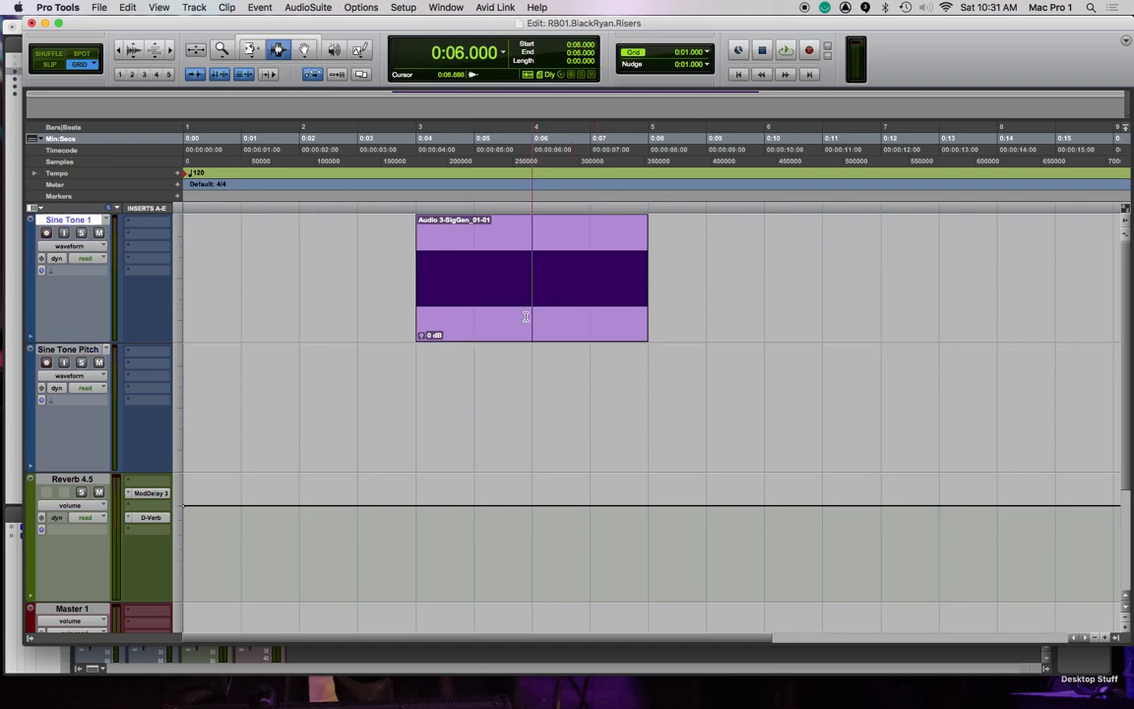
pyautogui.doubleClick(521, 334)
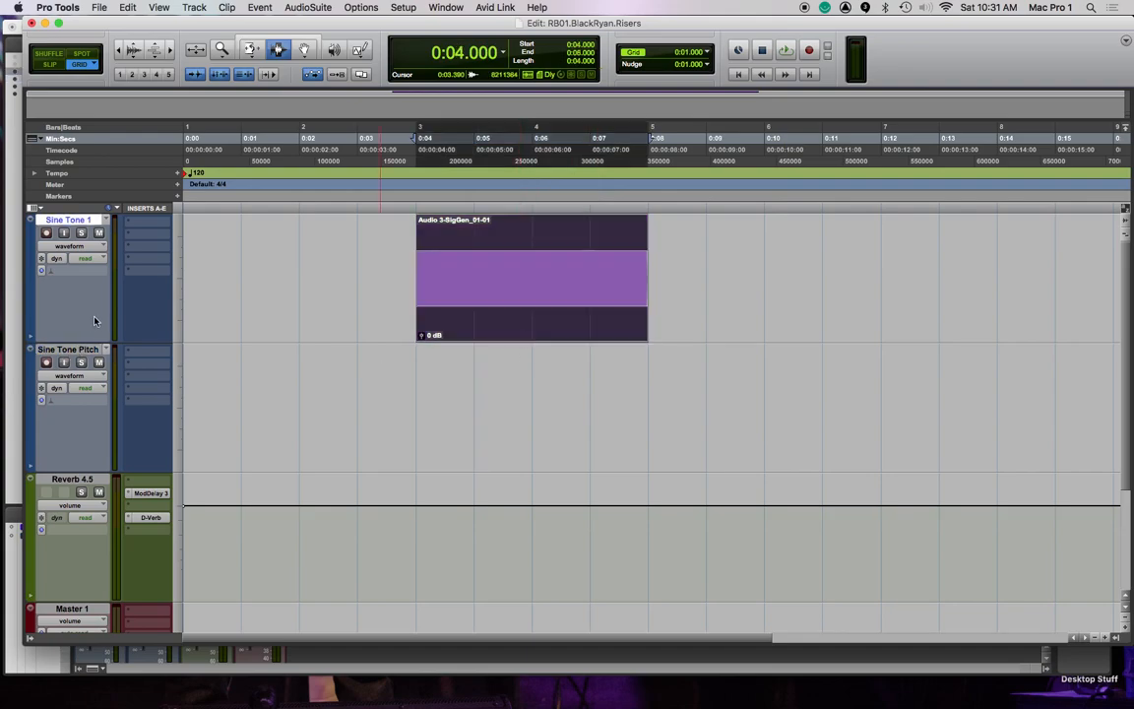
pyautogui.rightClick(61, 224)
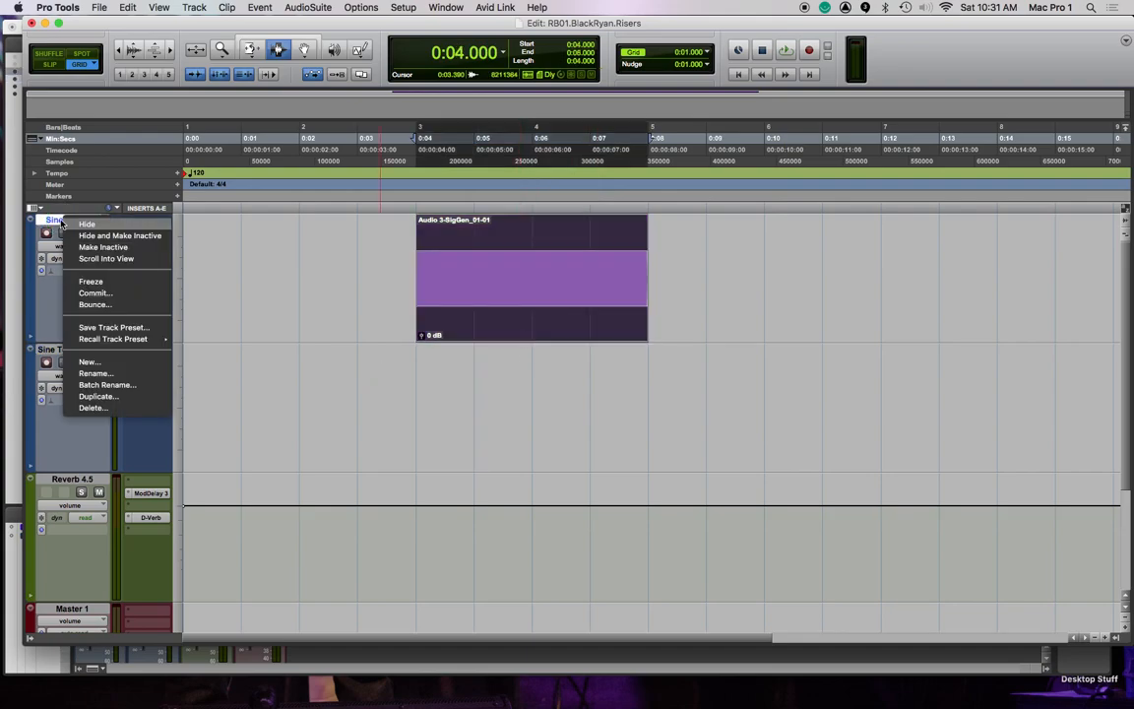
pyautogui.click(98, 393)
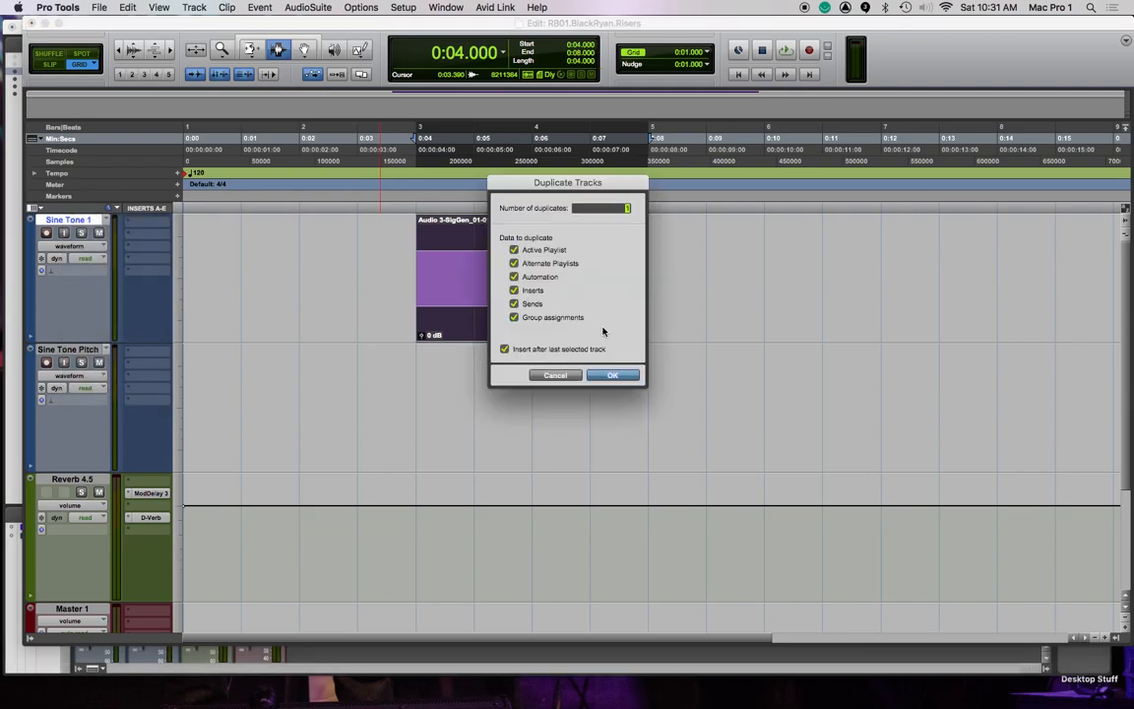
pyautogui.click(619, 374)
# Make a second duplicate of the Sine Tone 1 track and play the three stacked tone clips together
pyautogui.click(77, 222)
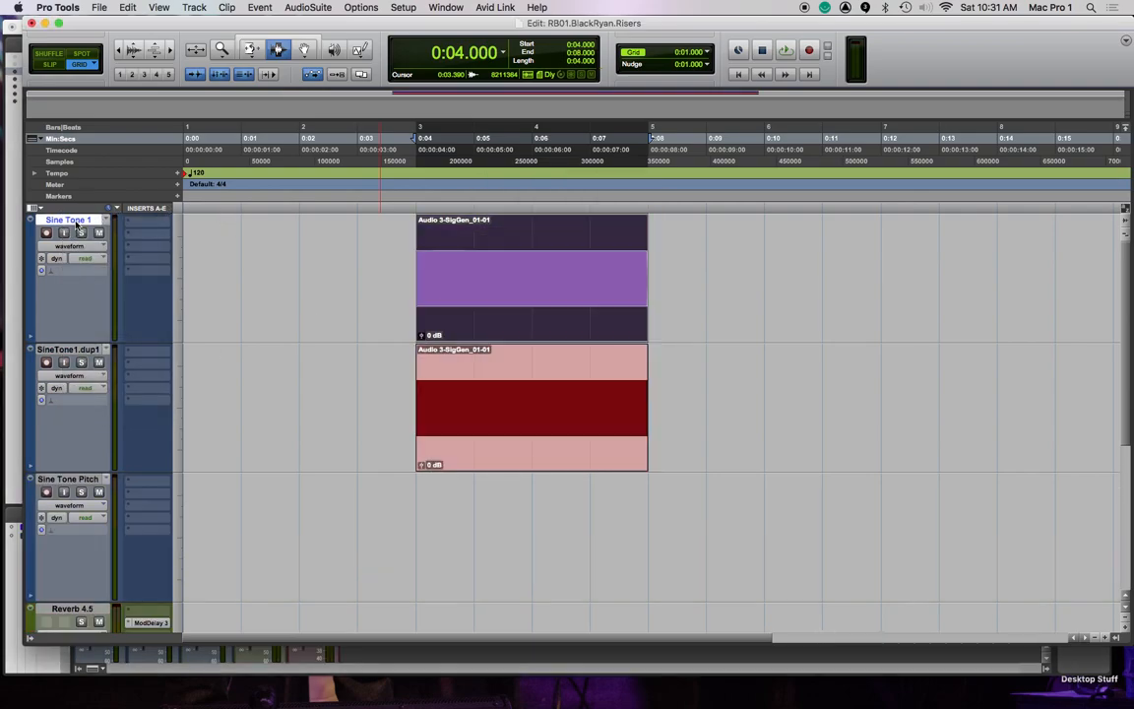
pyautogui.rightClick(84, 224)
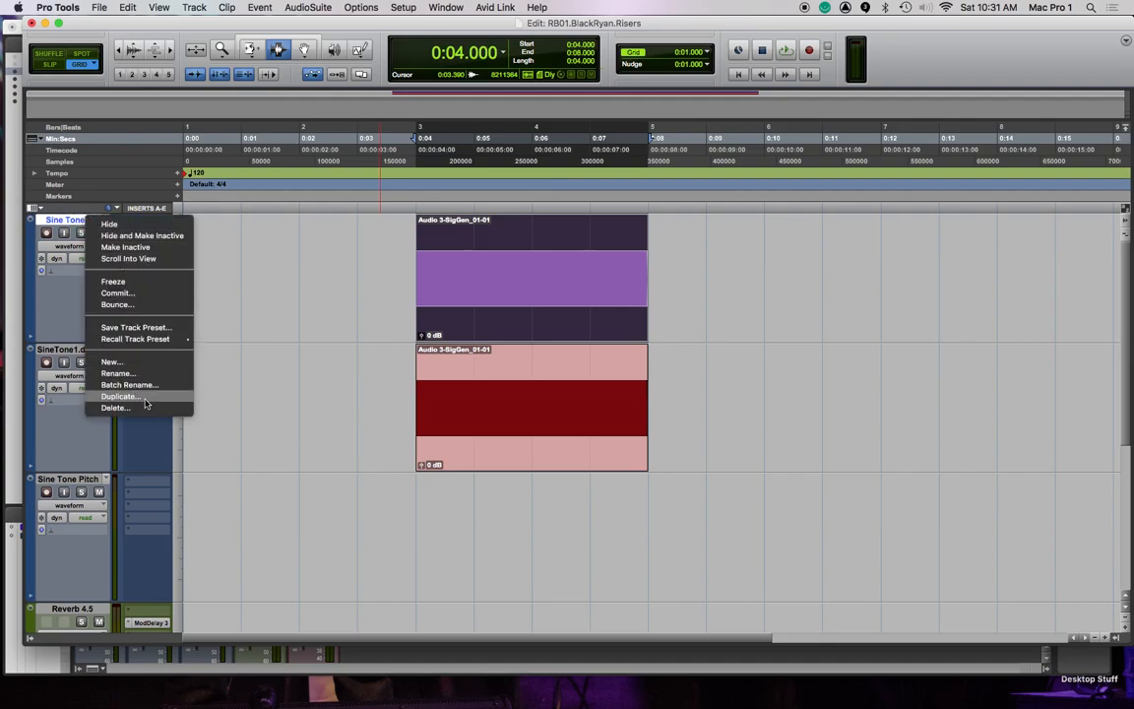
pyautogui.click(138, 463)
pyautogui.click(614, 375)
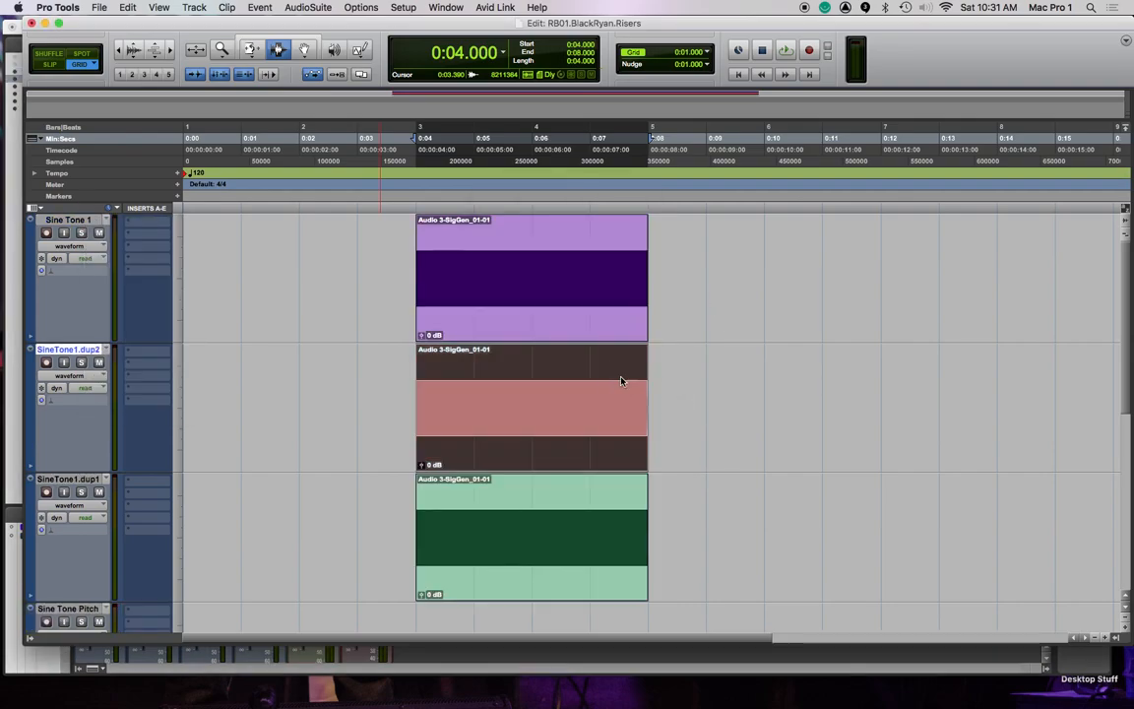
pyautogui.click(620, 380)
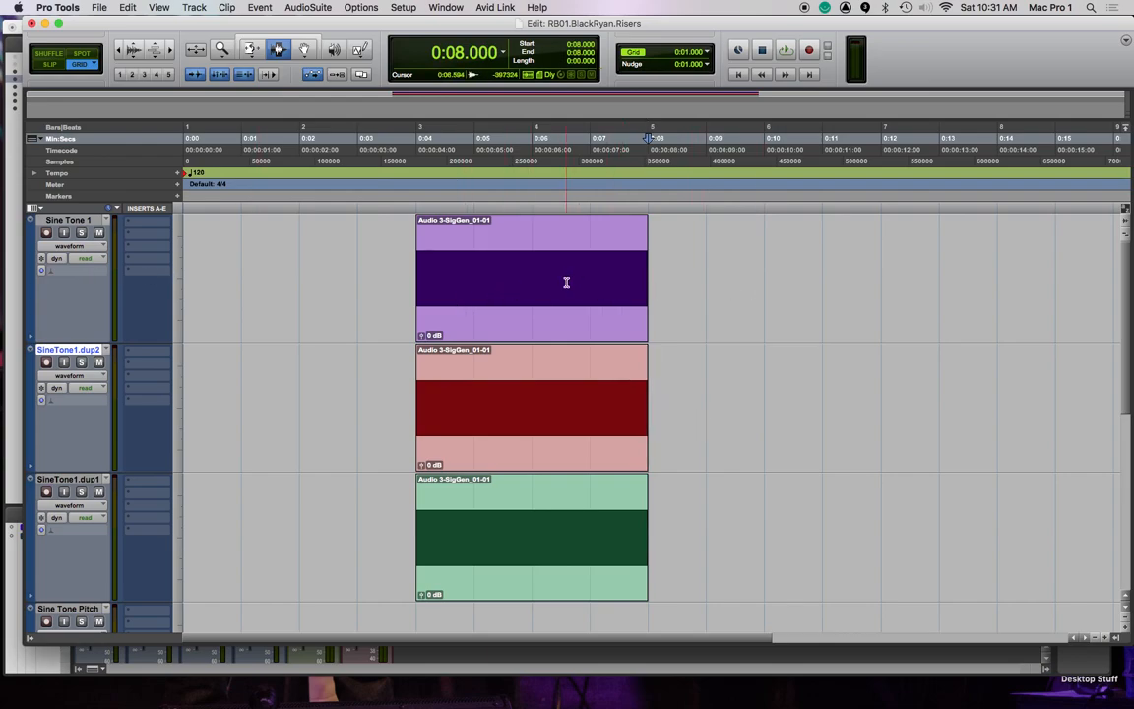
pyautogui.doubleClick(525, 298)
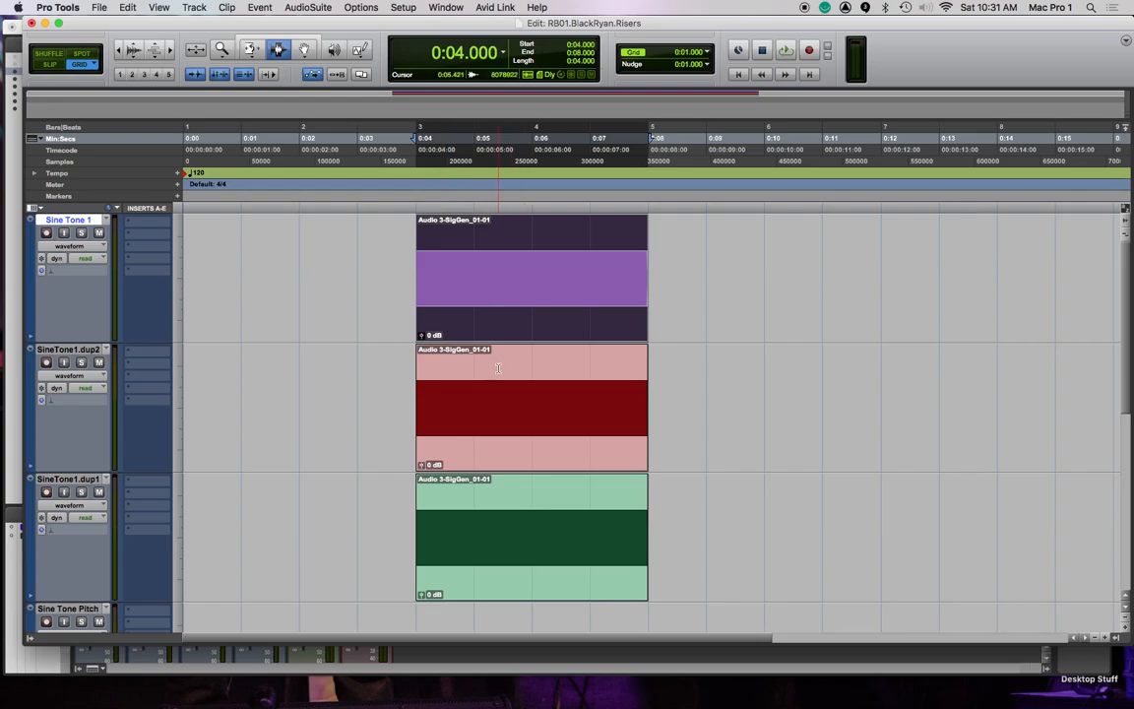
pyautogui.press('space')
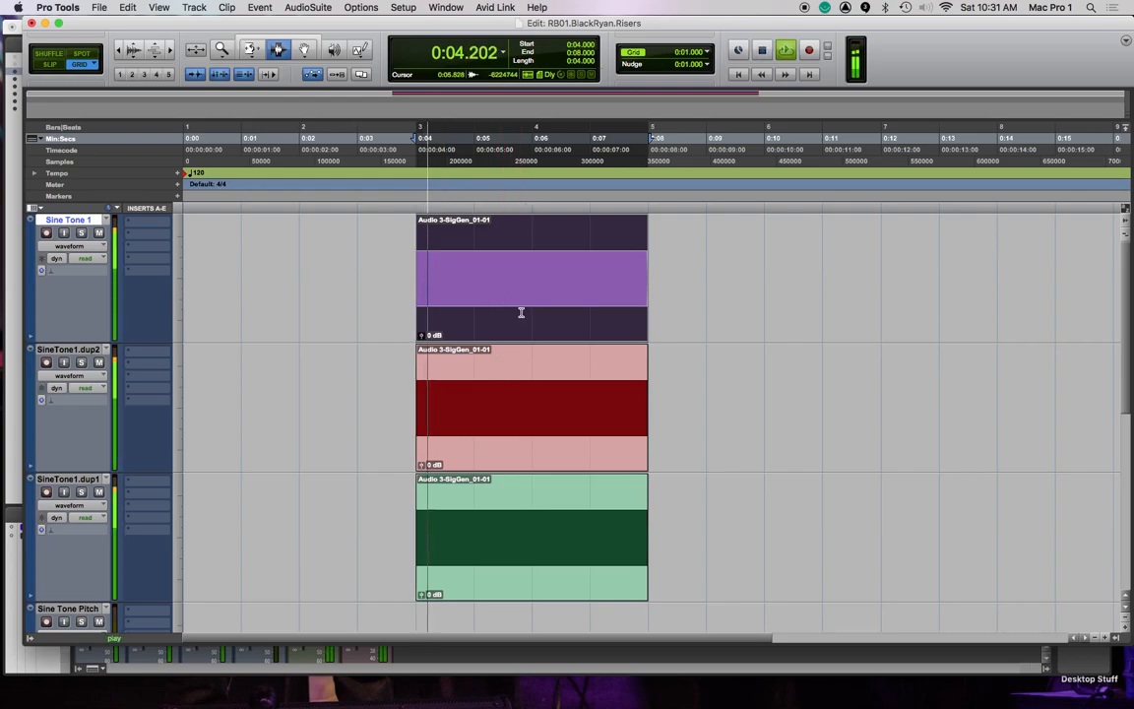
# Render the SineTone1.dup2 clip up 15 semitones with Pitch Shift Legacy and play it with the other tones
pyautogui.doubleClick(587, 427)
pyautogui.click(305, 8)
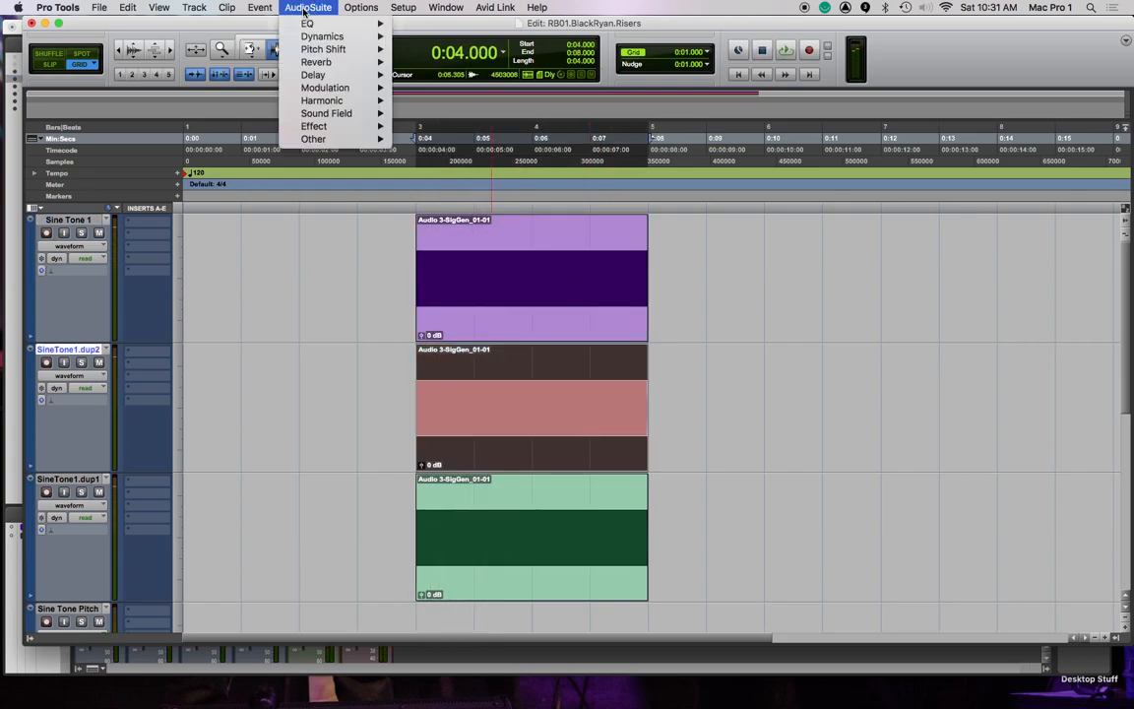
pyautogui.moveTo(344, 51)
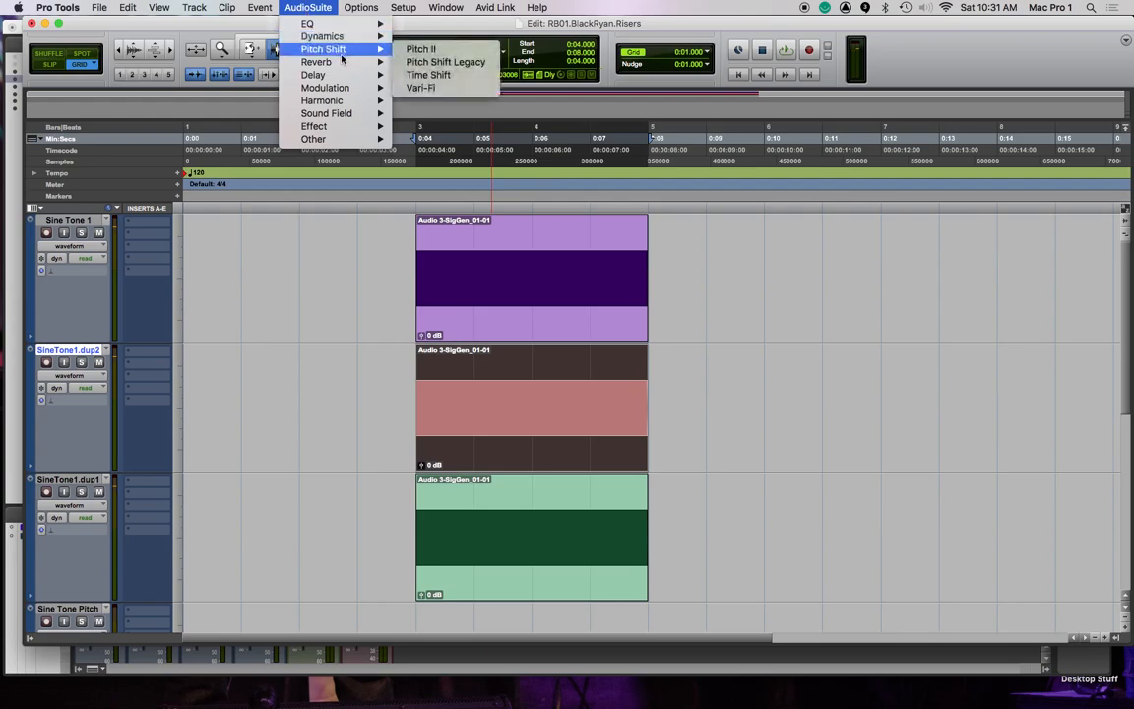
pyautogui.click(477, 62)
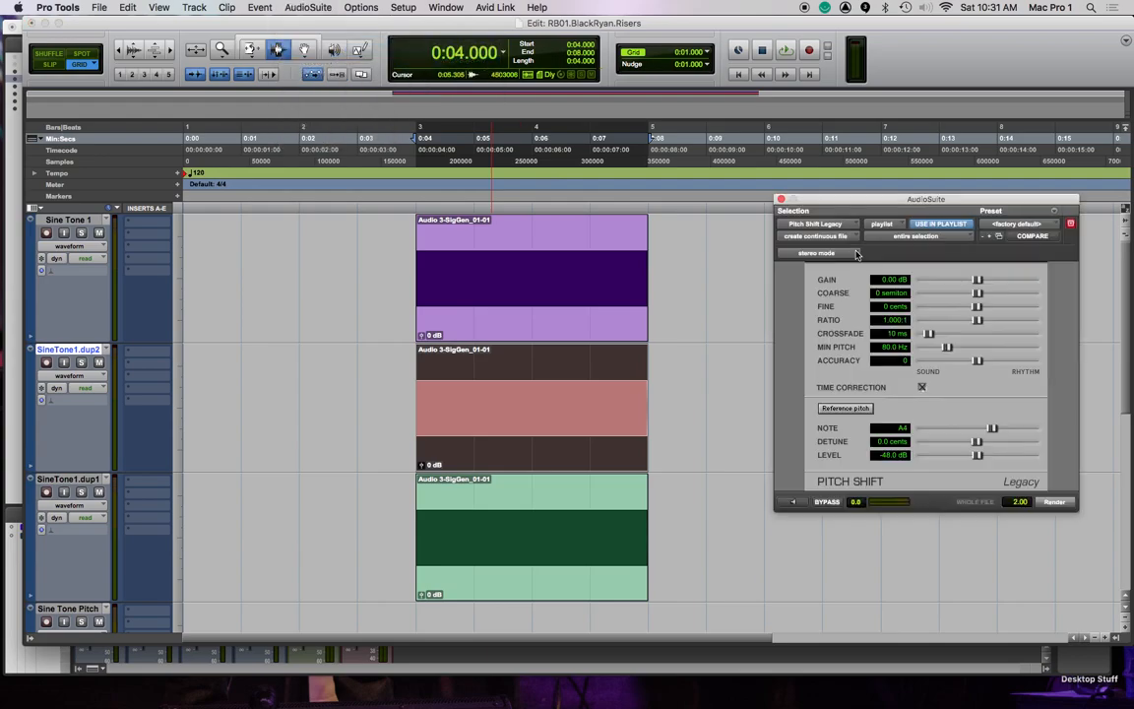
pyautogui.moveTo(977, 292); pyautogui.dragTo(1016, 298)
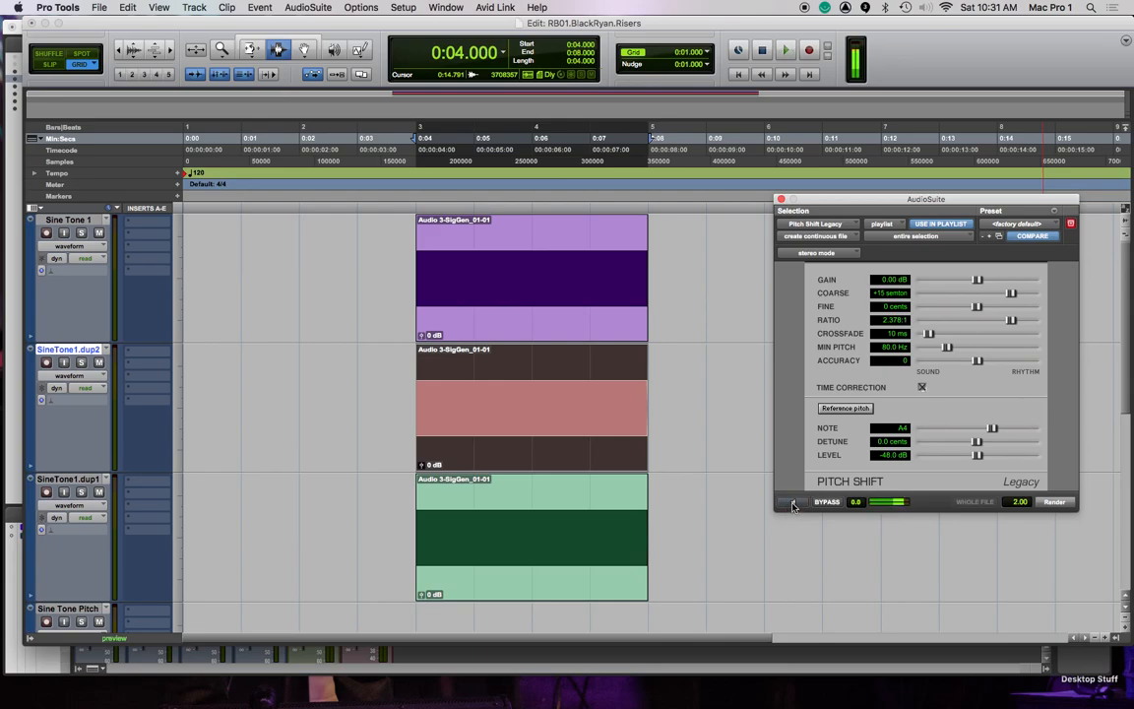
pyautogui.click(1061, 504)
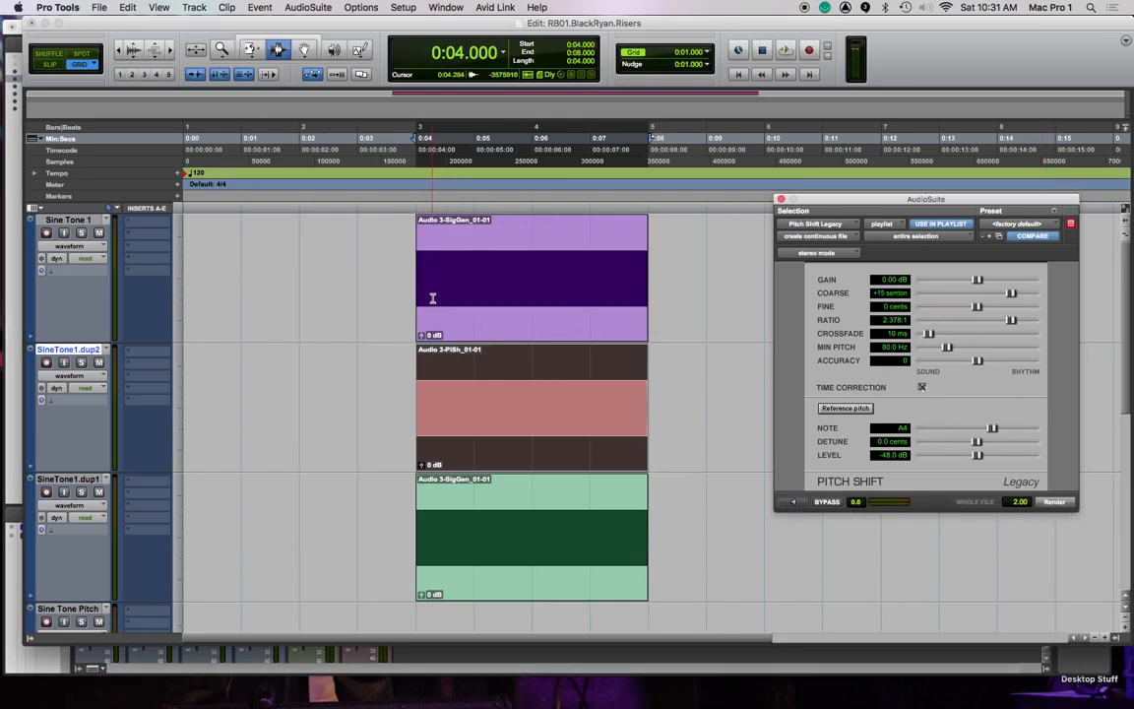
pyautogui.press('space')
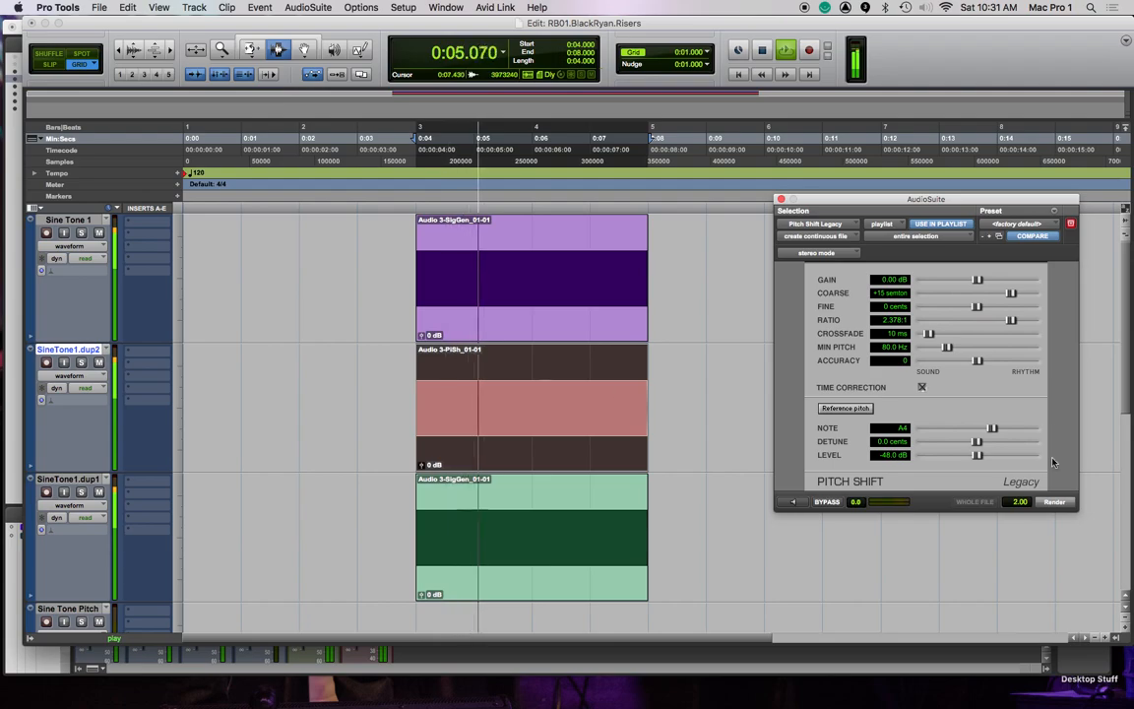
# Render the SineTone1.dup1 clip up 19 semitones with Pitch Shift Legacy and play back the three-tone chord
pyautogui.click(556, 513)
pyautogui.doubleClick(556, 514)
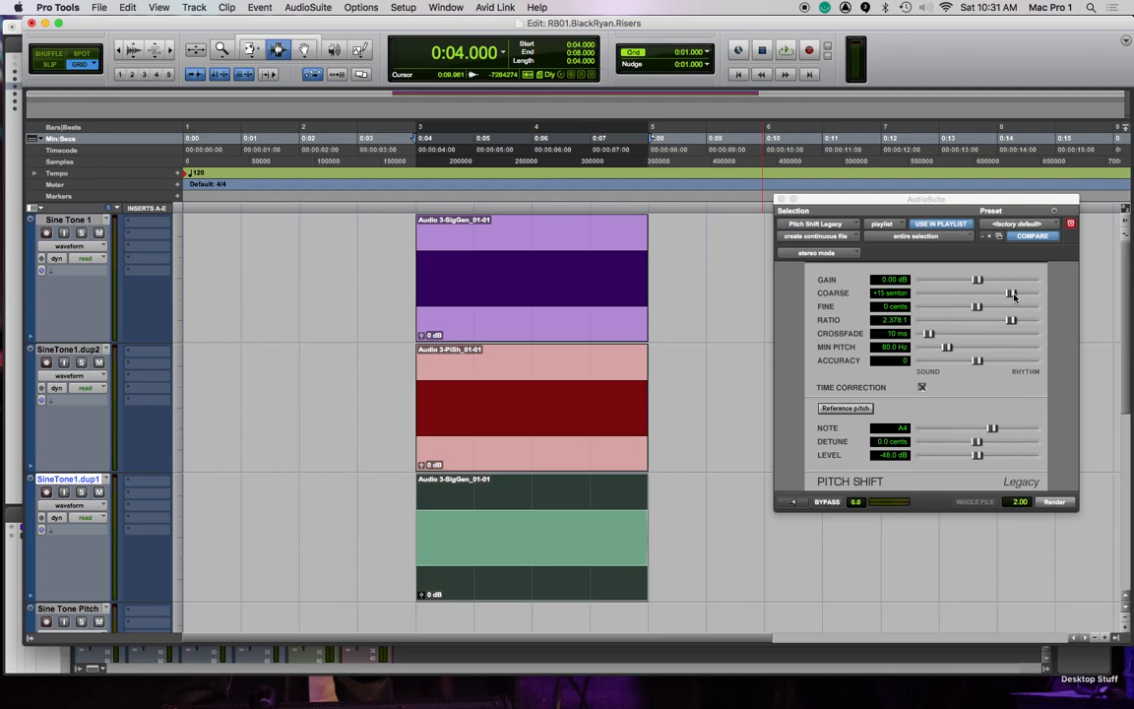
pyautogui.moveTo(1014, 295)
pyautogui.mouseDown()
pyautogui.moveTo(1025, 292)
pyautogui.moveTo(1019, 300)
pyautogui.mouseUp()
pyautogui.click(791, 503)
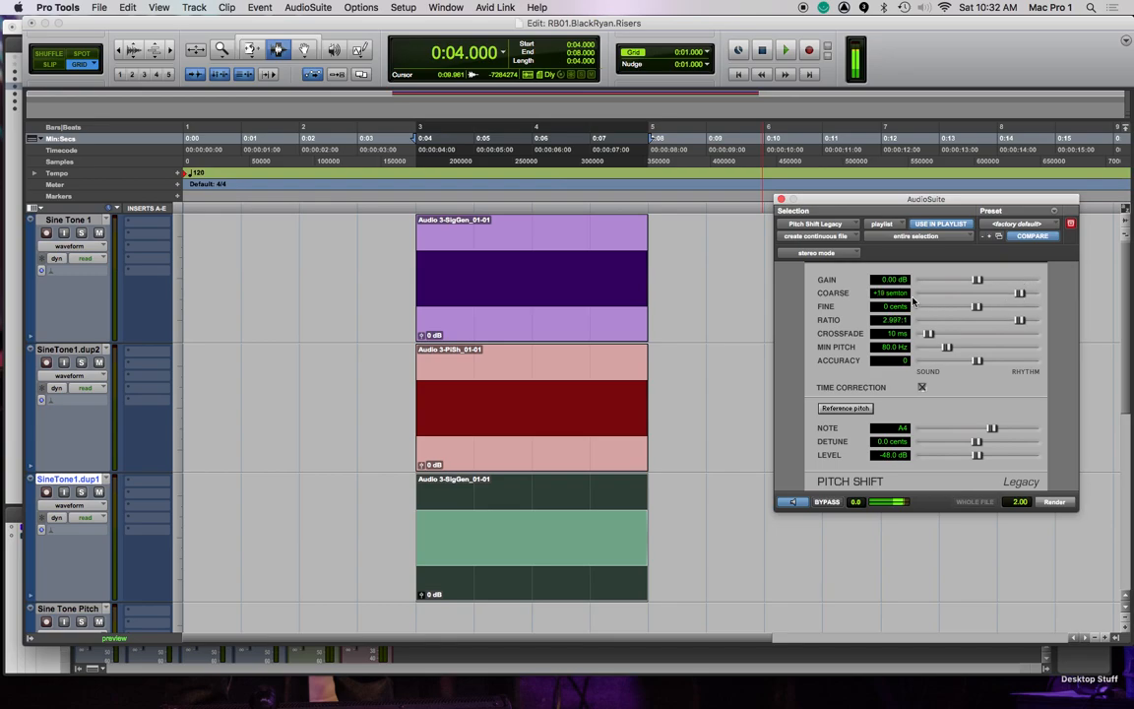
pyautogui.click(1052, 502)
pyautogui.press('space')
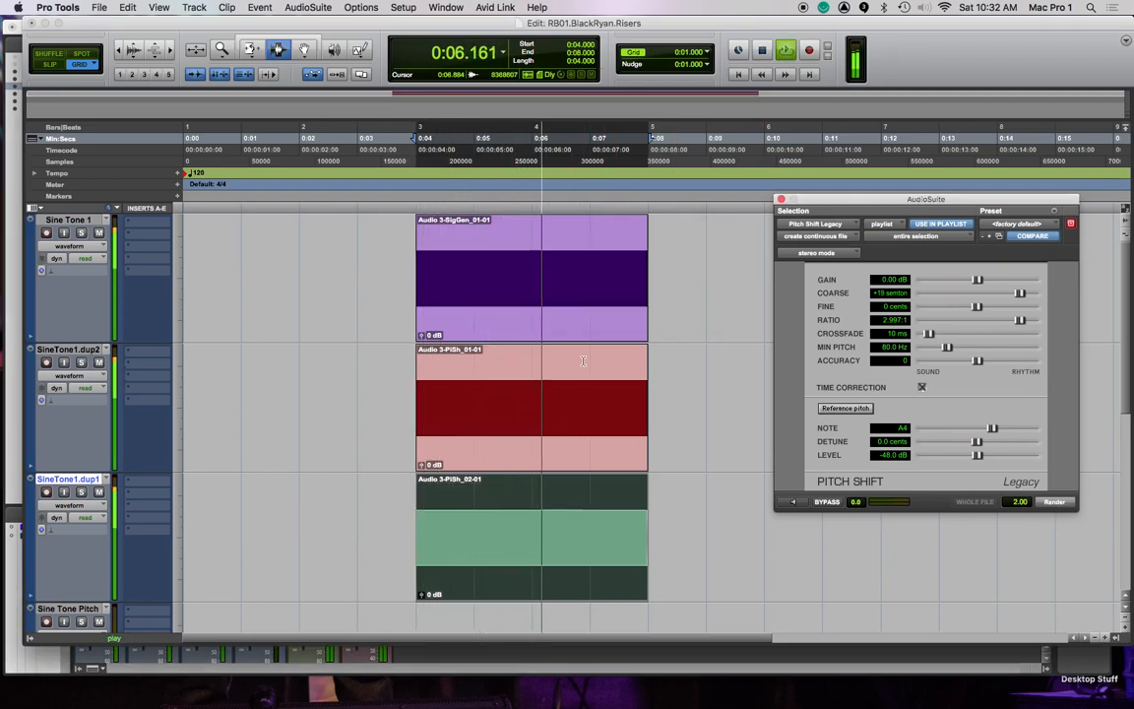
pyautogui.press('space')
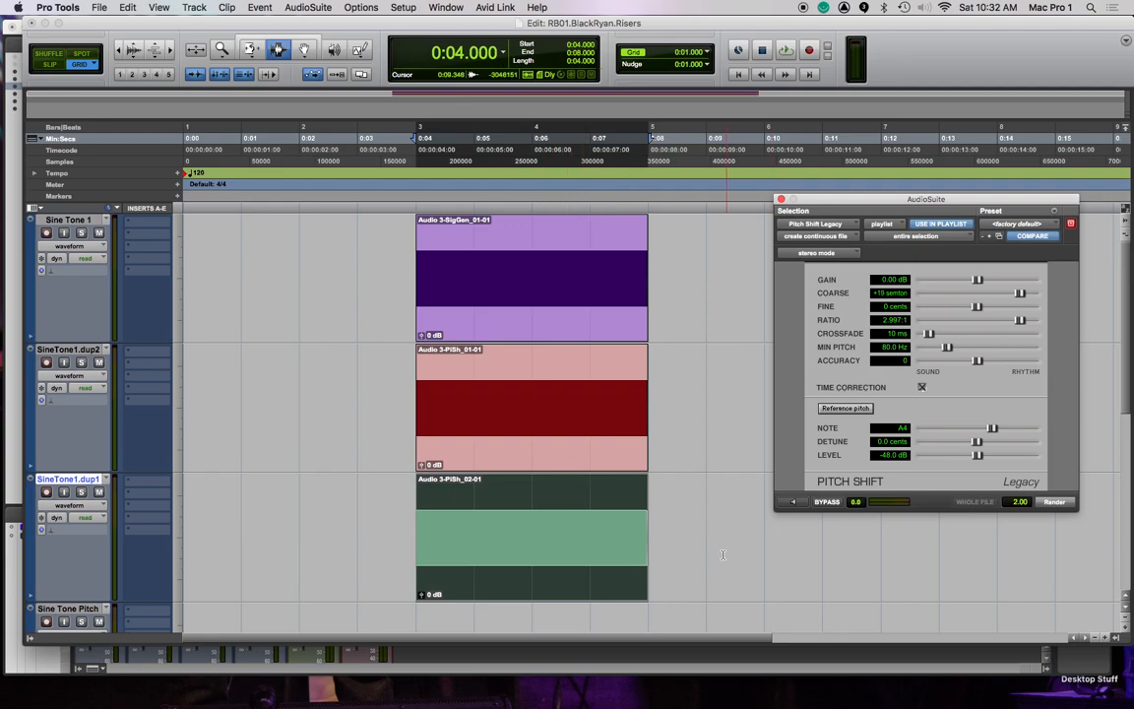
# Duplicate the Sine Tone 1 track once more with all its data, inserting the copy directly after it
pyautogui.click(536, 295)
pyautogui.doubleClick(514, 325)
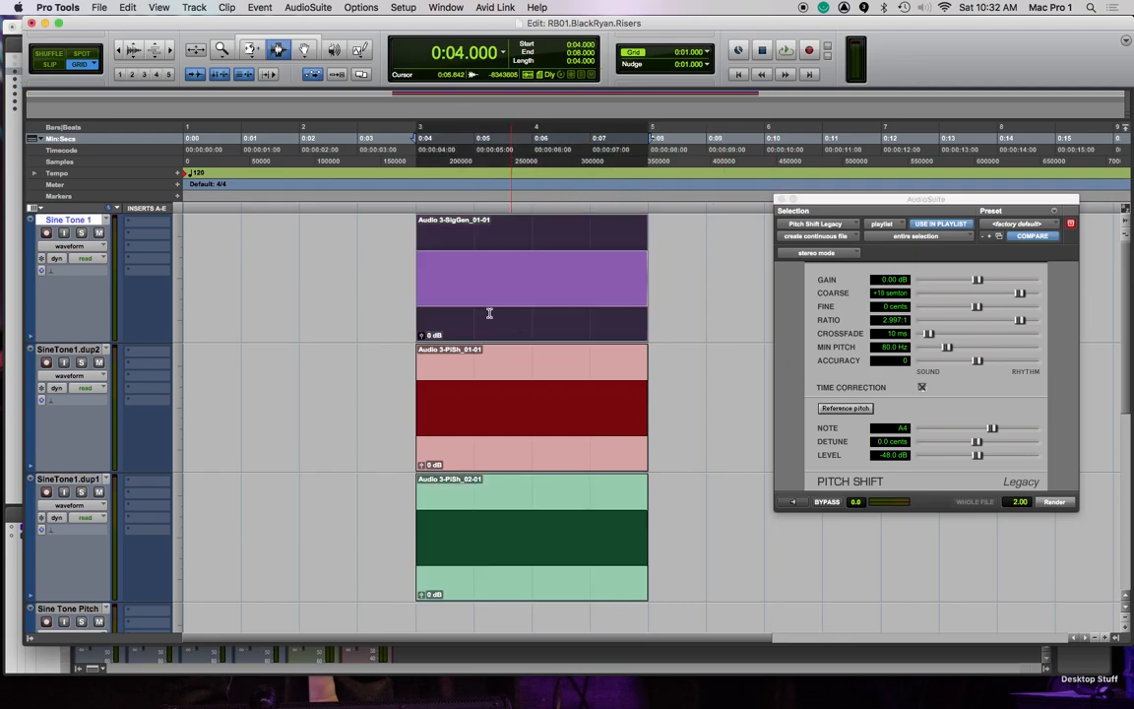
pyautogui.rightClick(69, 224)
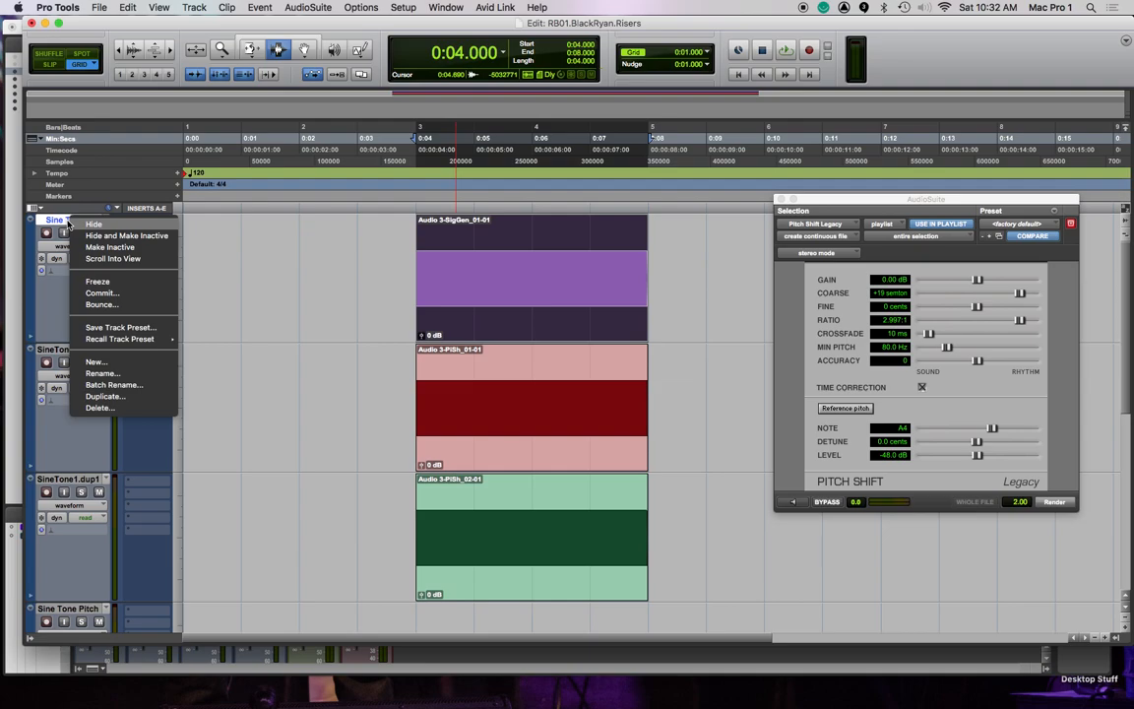
pyautogui.click(103, 395)
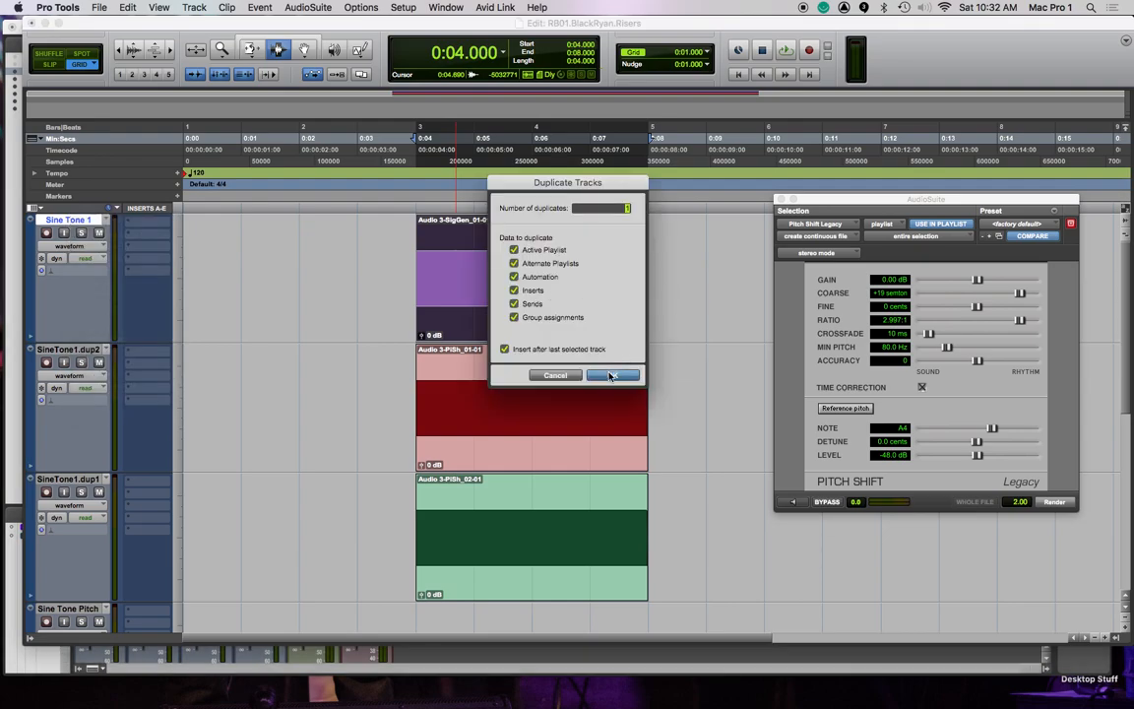
pyautogui.press('Return')
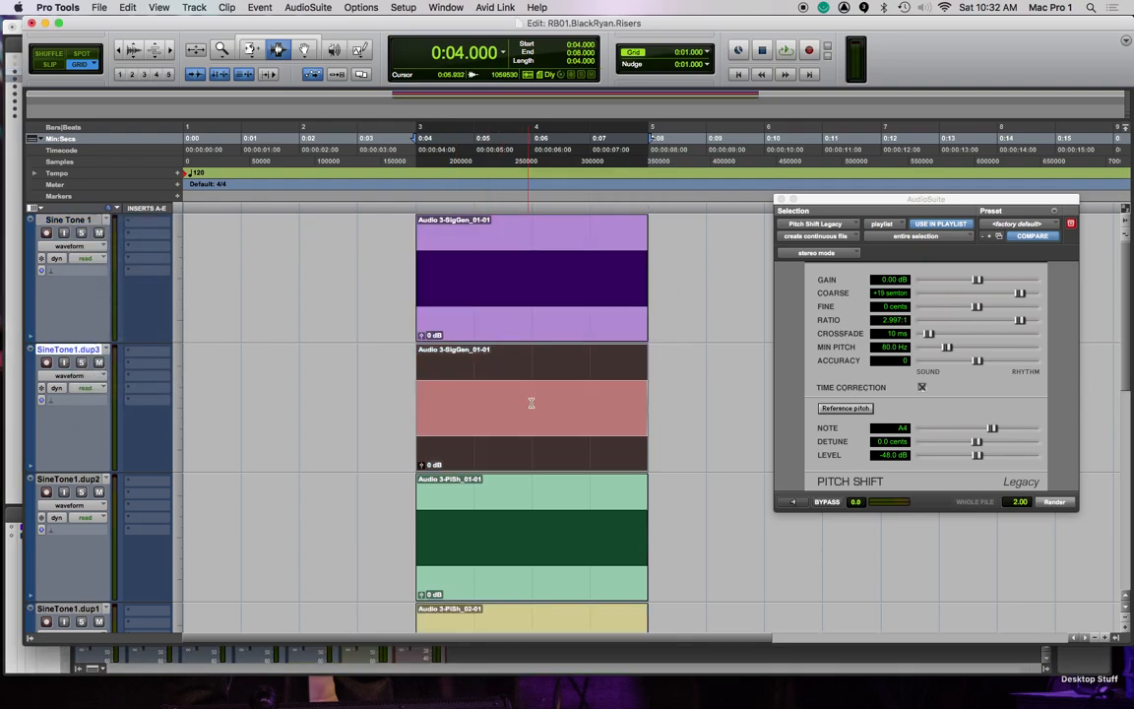
# Render the SineTone1.dup3 clip down 12 semitones with Pitch Shift Legacy, play the stacked tones, and close the plug-in
pyautogui.moveTo(1020, 294); pyautogui.dragTo(952, 293)
pyautogui.click(1054, 502)
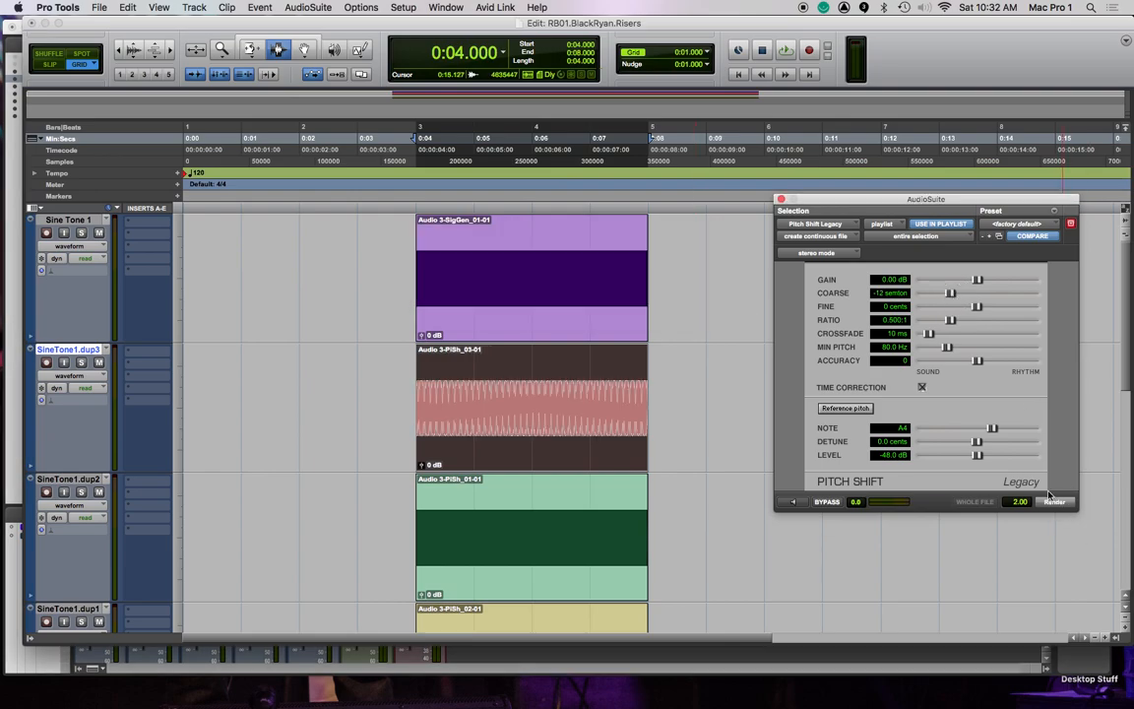
pyautogui.press('space')
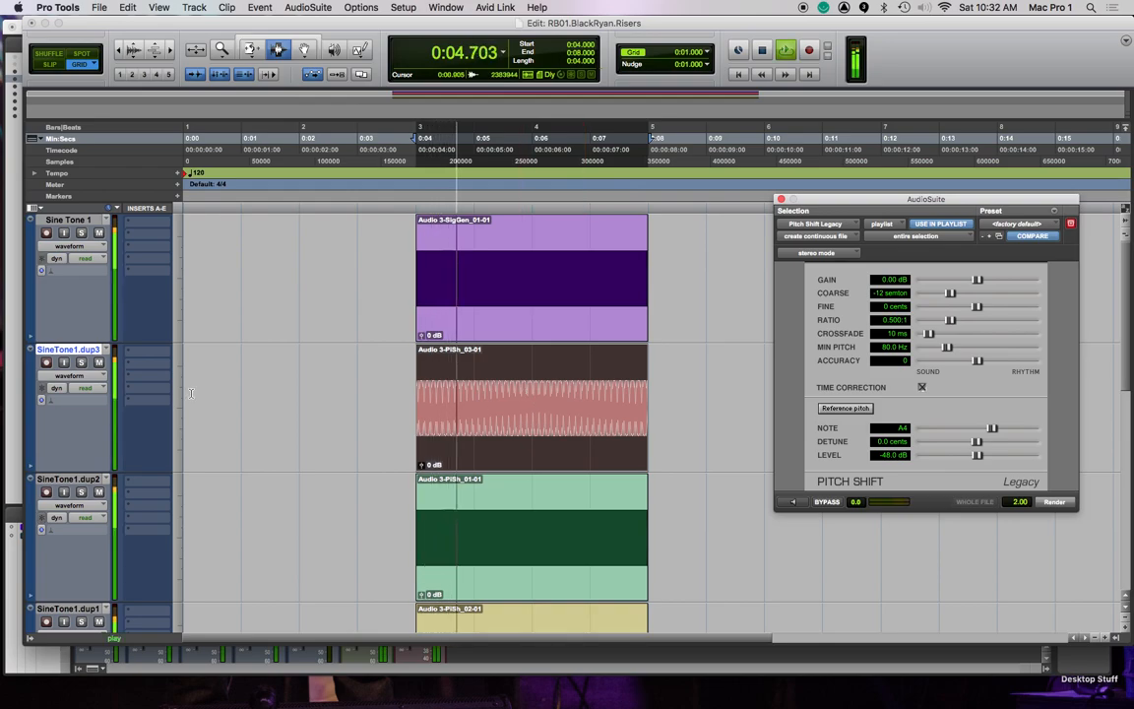
pyautogui.click(82, 363)
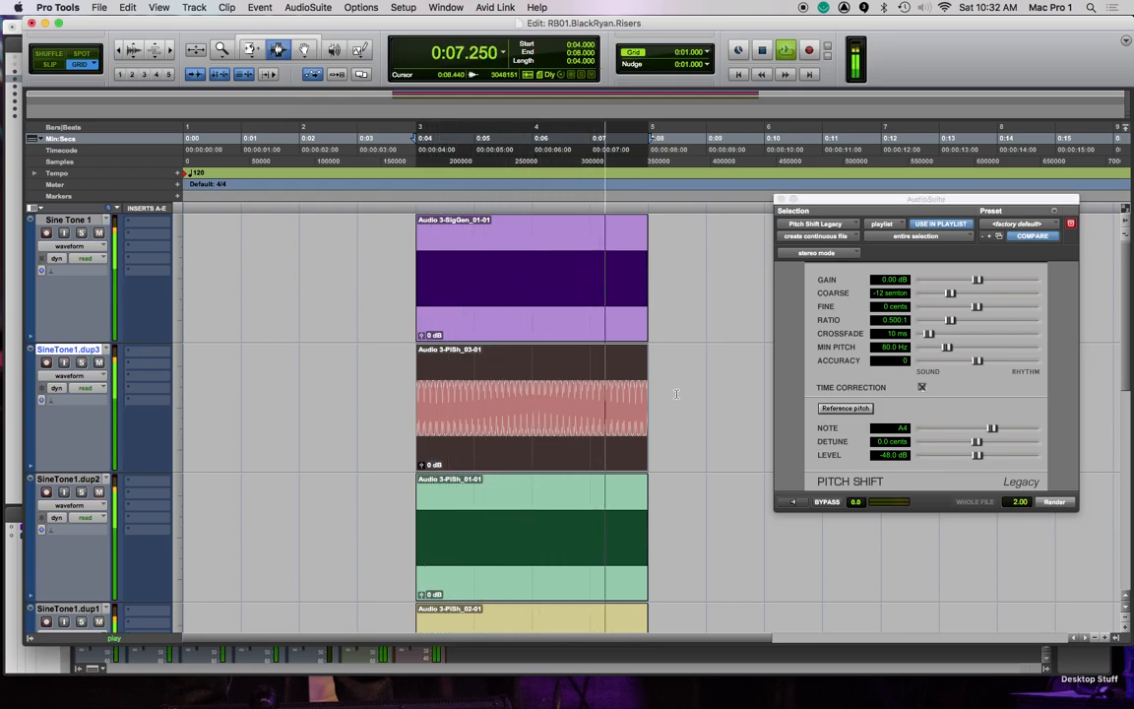
pyautogui.press('space')
pyautogui.press('F6')
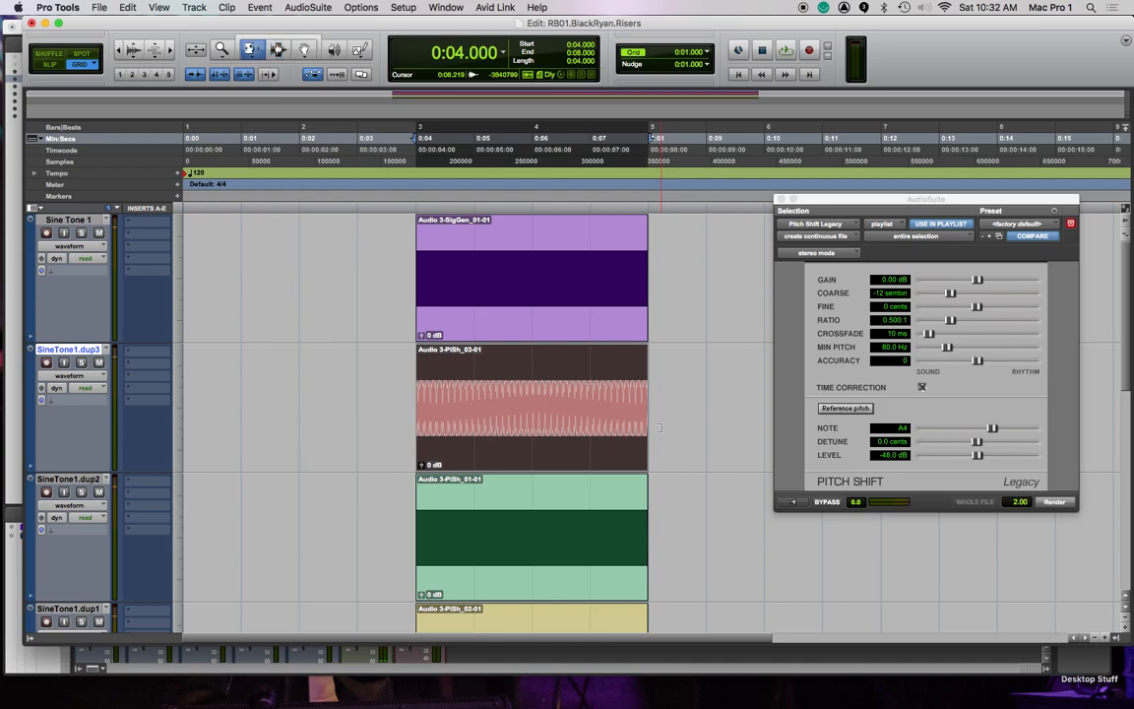
pyautogui.click(778, 199)
# Open the SansAmp PSA-1 AudioSuite effect for the SineTone1.dup3 clip and start previewing it
pyautogui.click(308, 6)
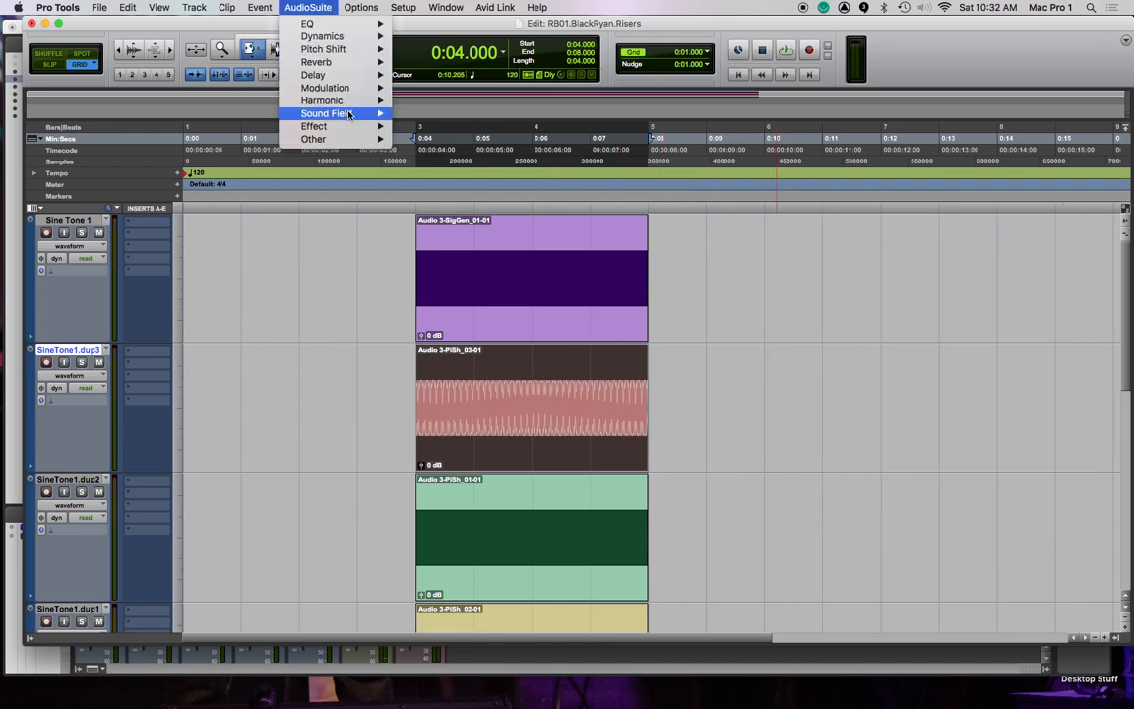
pyautogui.moveTo(346, 102)
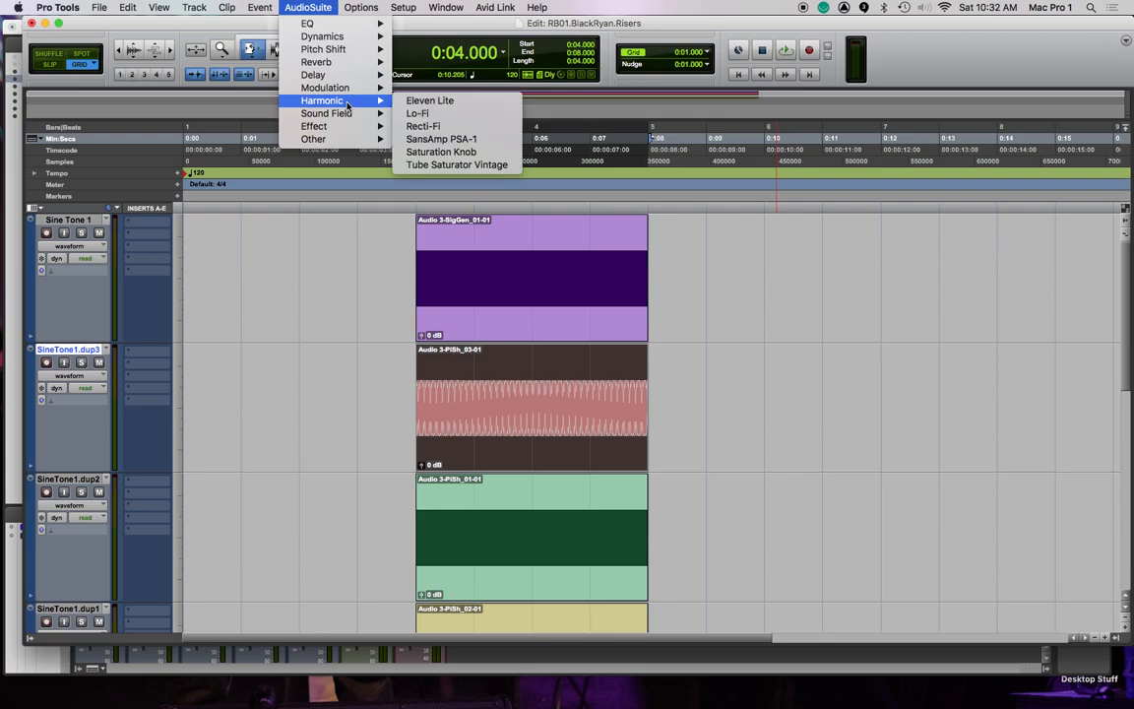
pyautogui.click(462, 143)
pyautogui.moveTo(891, 198); pyautogui.dragTo(831, 191)
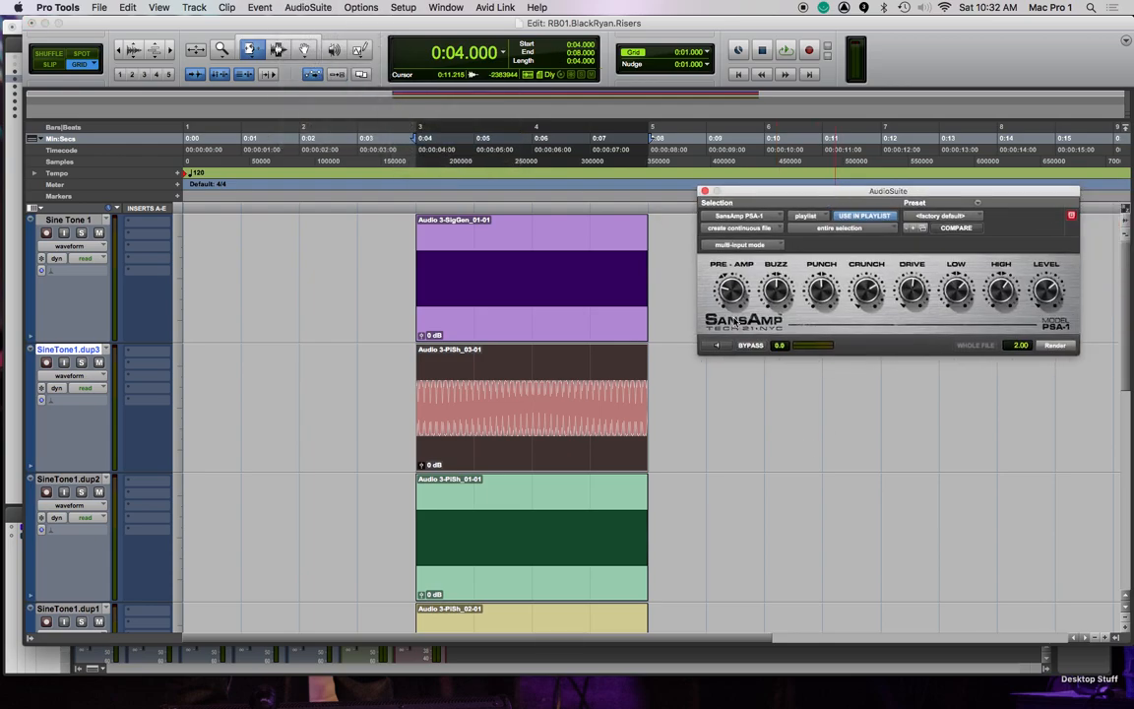
pyautogui.click(716, 346)
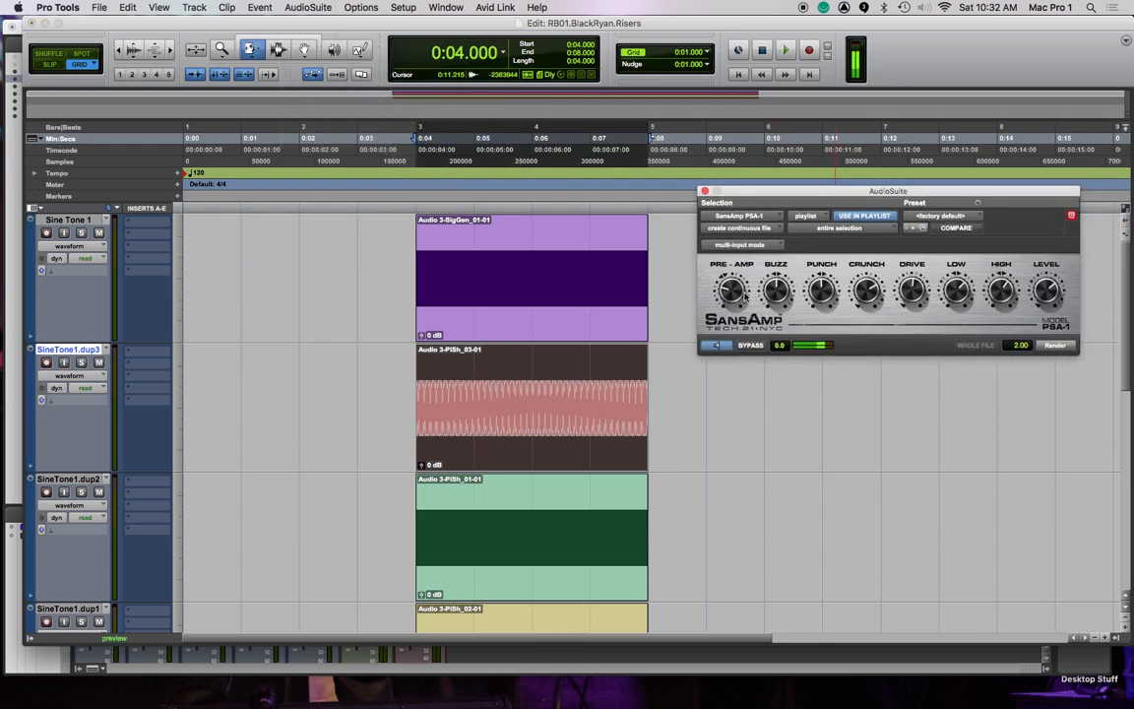
# Adjust the SansAmp distortion and level knobs, render the effect onto the SineTone1.dup3 clip, and play the result with the other tones
pyautogui.moveTo(773, 290); pyautogui.dragTo(773, 285)
pyautogui.moveTo(922, 292)
pyautogui.mouseDown()
pyautogui.moveTo(924, 275)
pyautogui.moveTo(923, 285)
pyautogui.mouseUp()
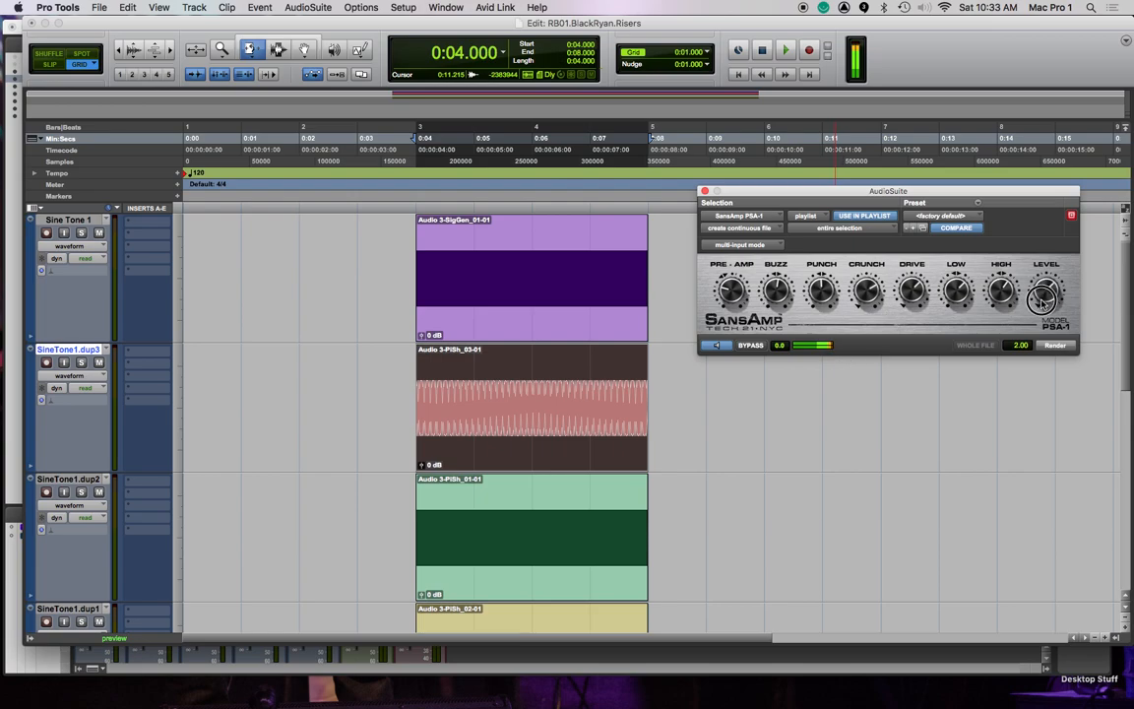
pyautogui.moveTo(1050, 326); pyautogui.dragTo(1050, 316)
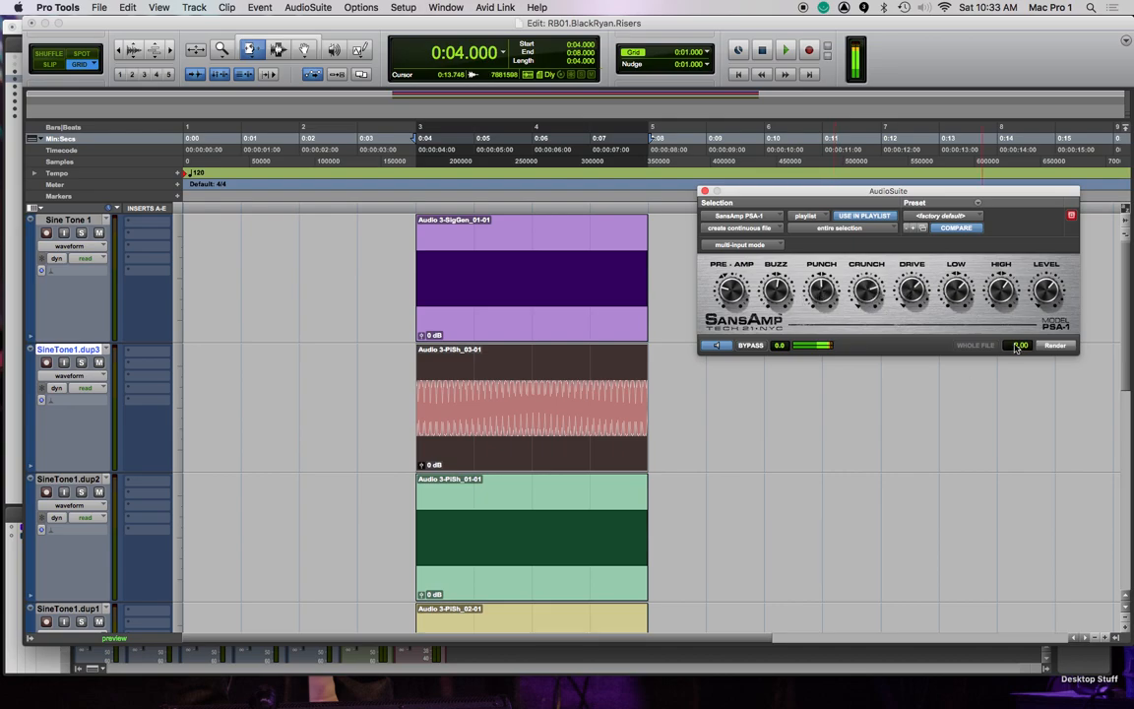
pyautogui.click(1056, 345)
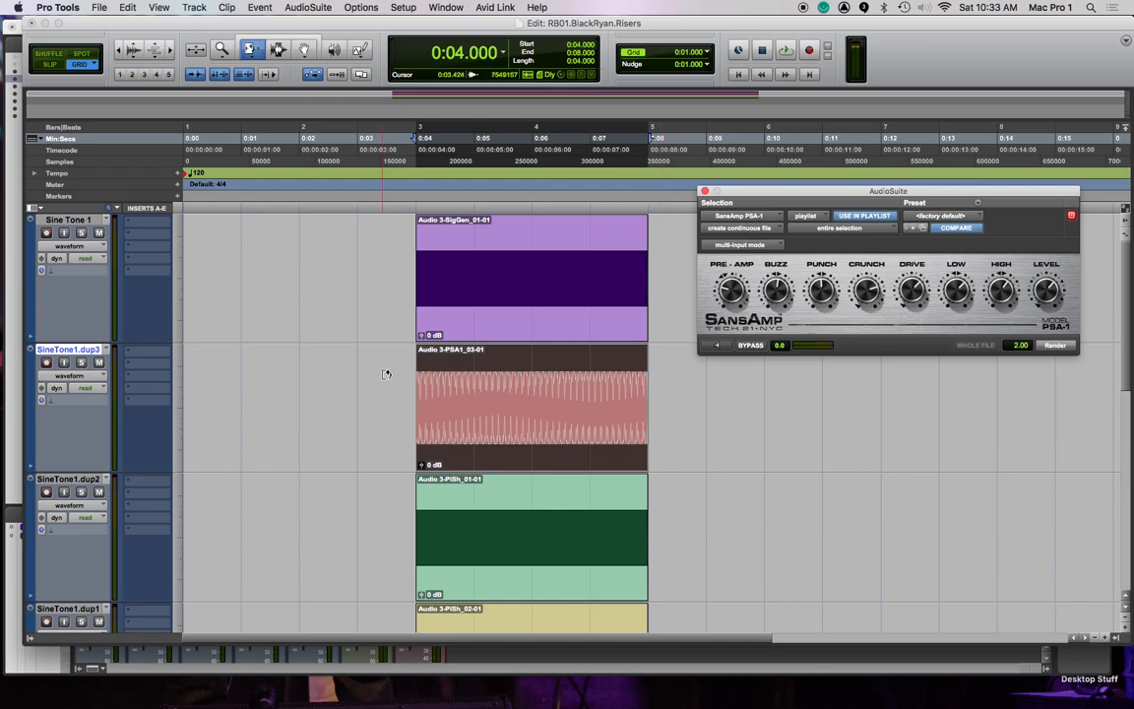
pyautogui.press('space')
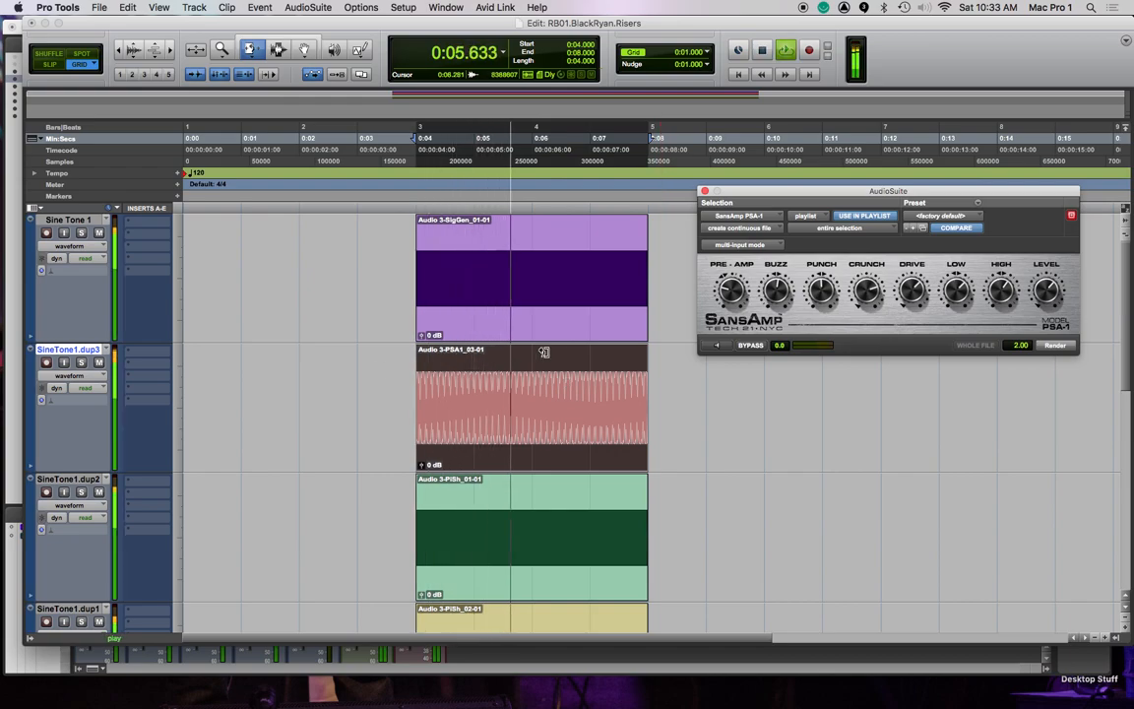
pyautogui.press('space')
pyautogui.press('super+w')
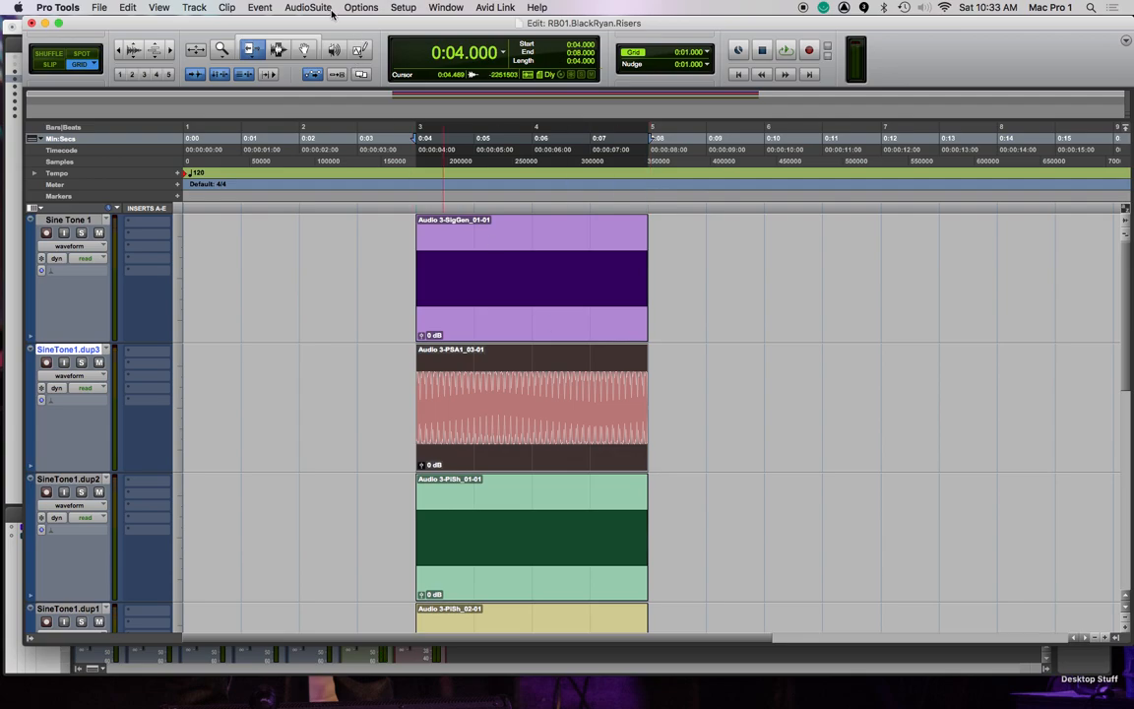
pyautogui.click(297, 6)
pyautogui.moveTo(334, 92)
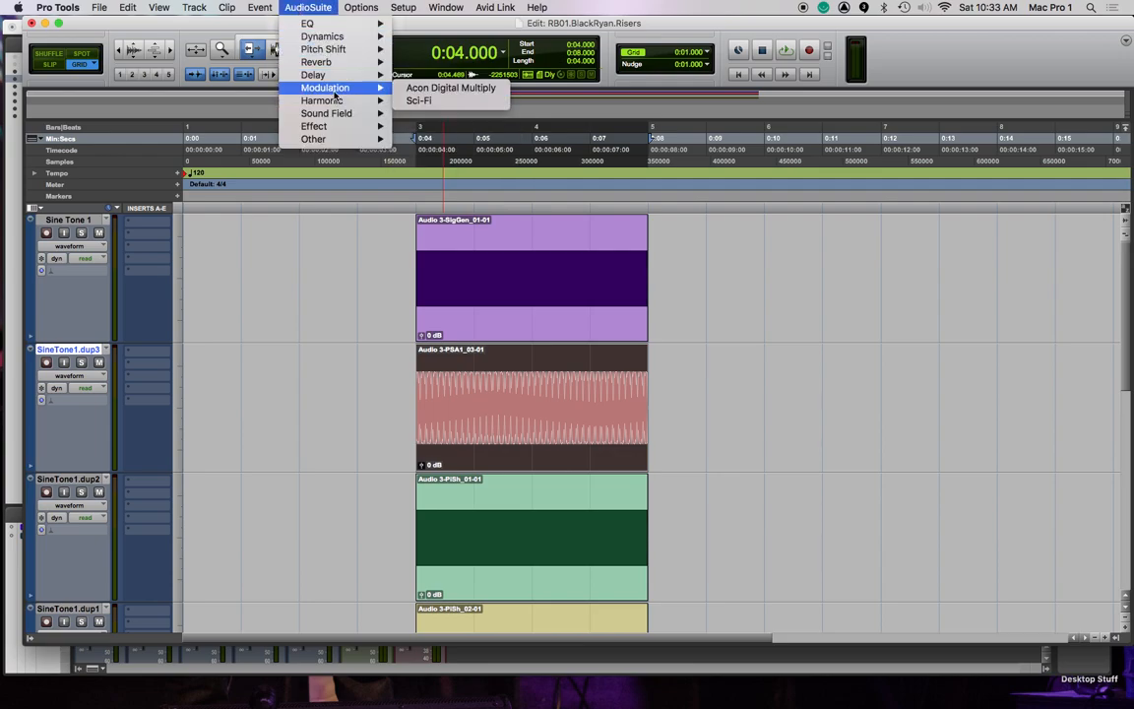
pyautogui.moveTo(369, 100)
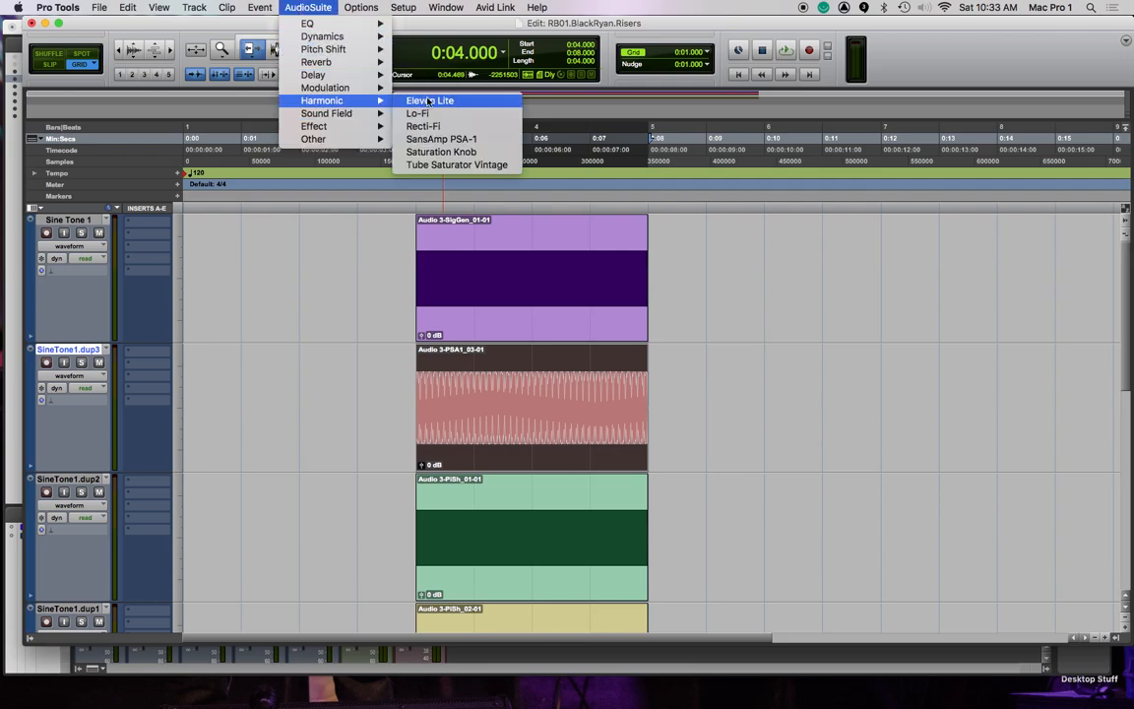
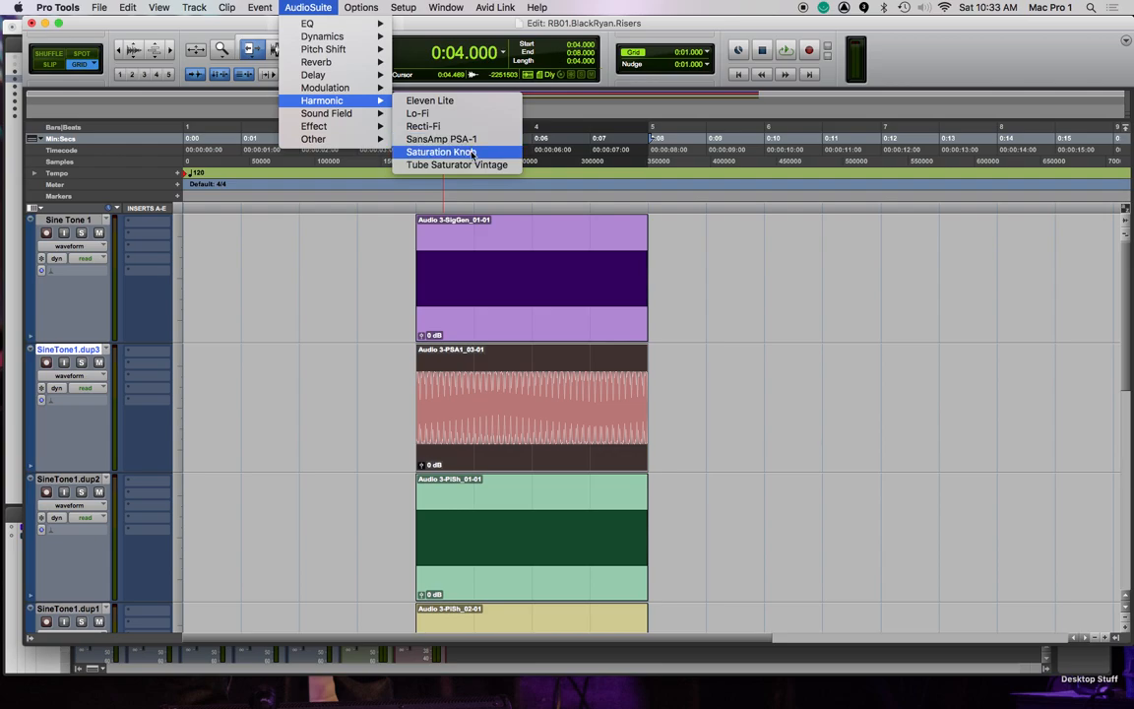
pyautogui.moveTo(342, 116)
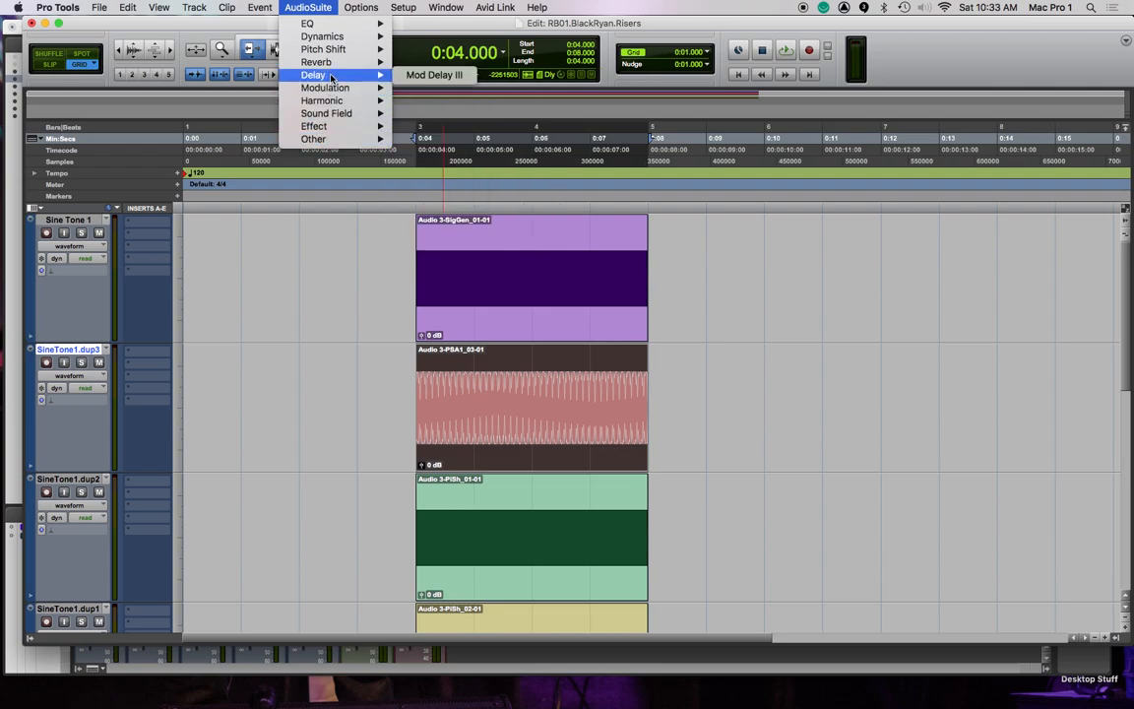
pyautogui.moveTo(335, 38)
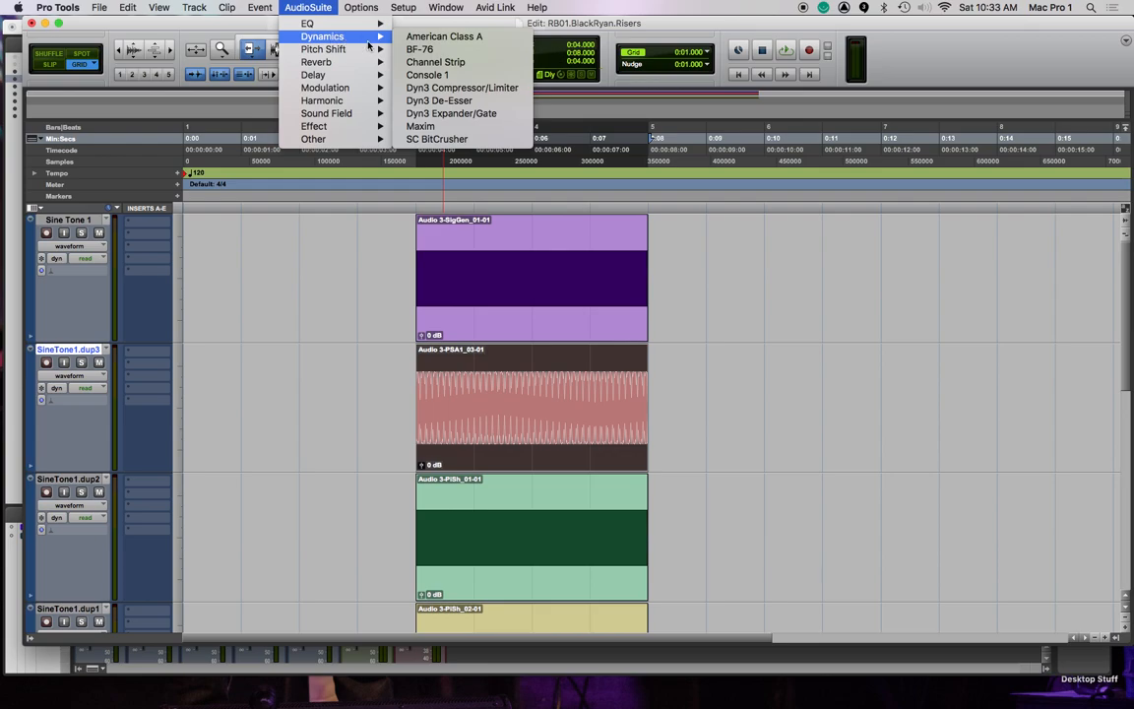
pyautogui.click(837, 288)
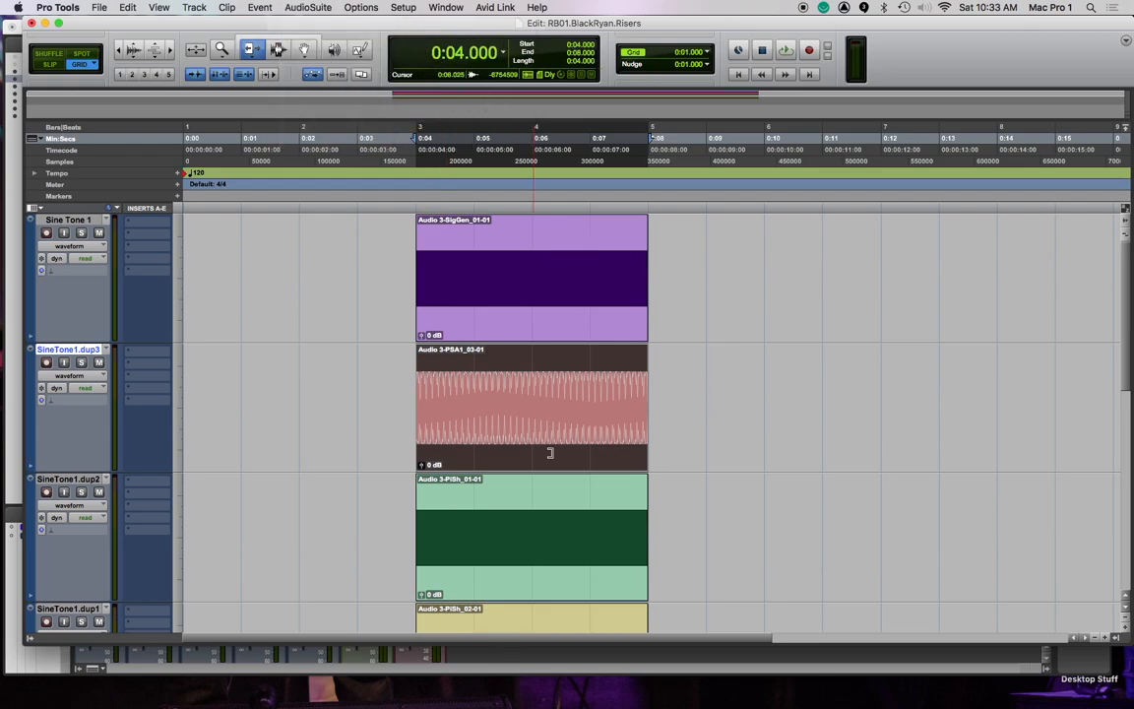
# Time-stretch the SineTone1.dup3 clip to end at 0:12, making it 8 seconds long, and play it back
pyautogui.click(644, 454)
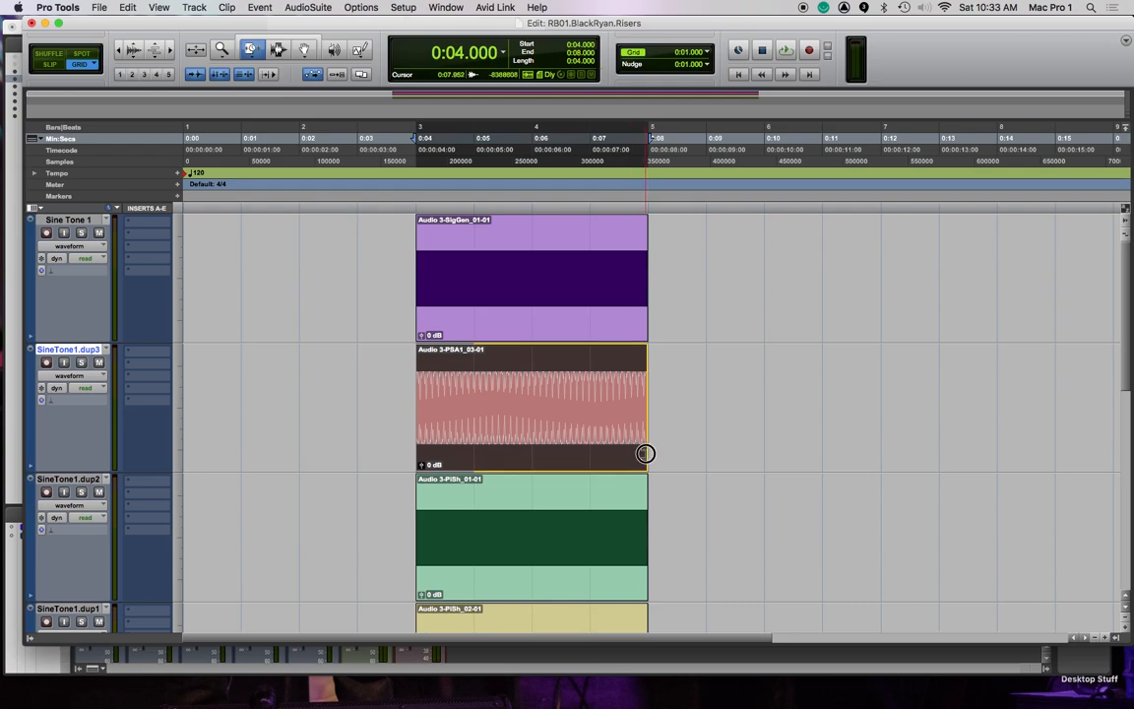
pyautogui.moveTo(645, 453); pyautogui.dragTo(879, 450)
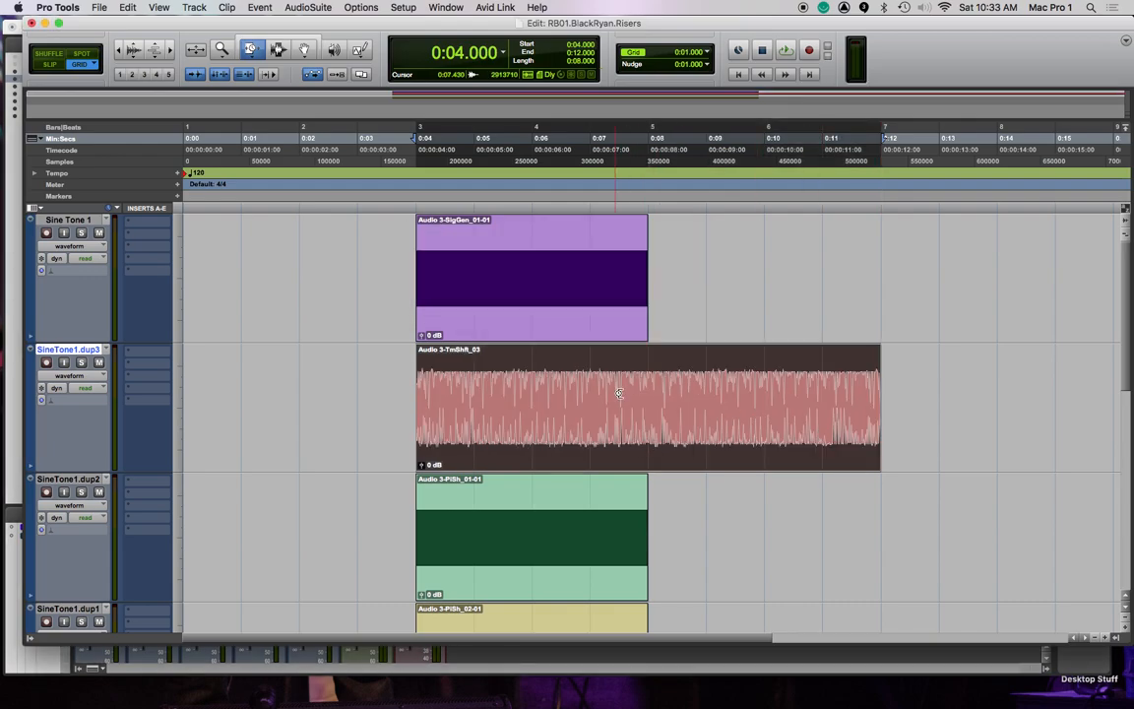
pyautogui.press('space')
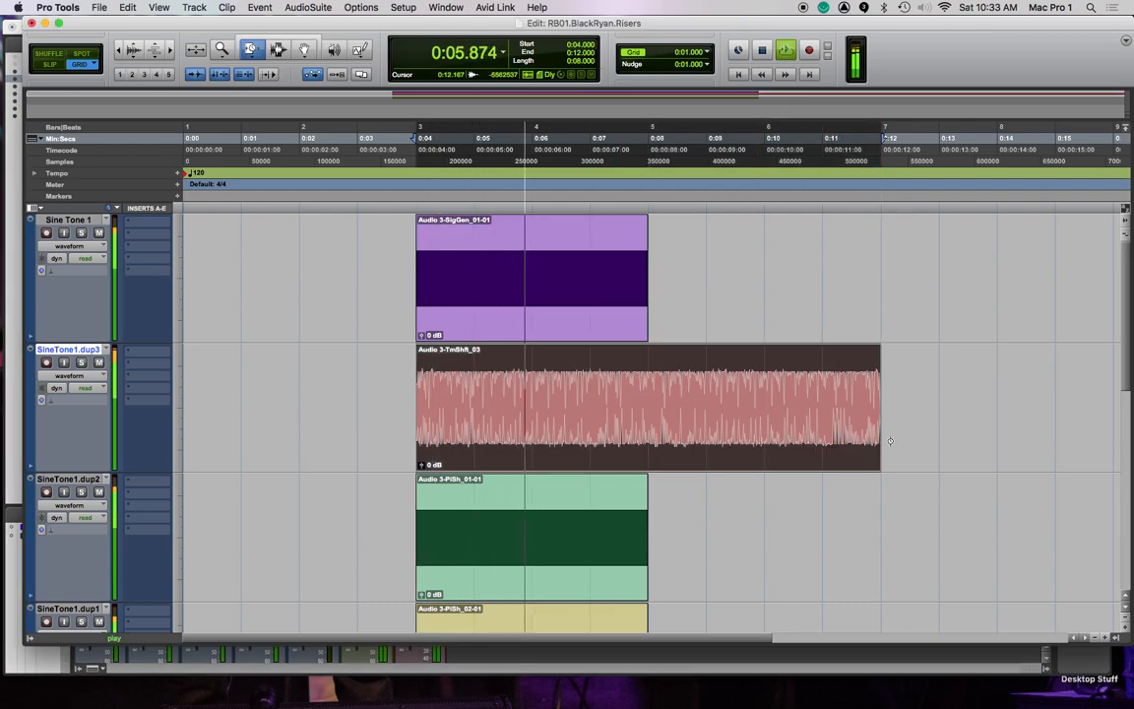
pyautogui.press('space')
# Time-compress the SineTone1.dup3 clip back to 4 seconds and audition it, soloing its track briefly
pyautogui.moveTo(879, 455); pyautogui.dragTo(646, 452)
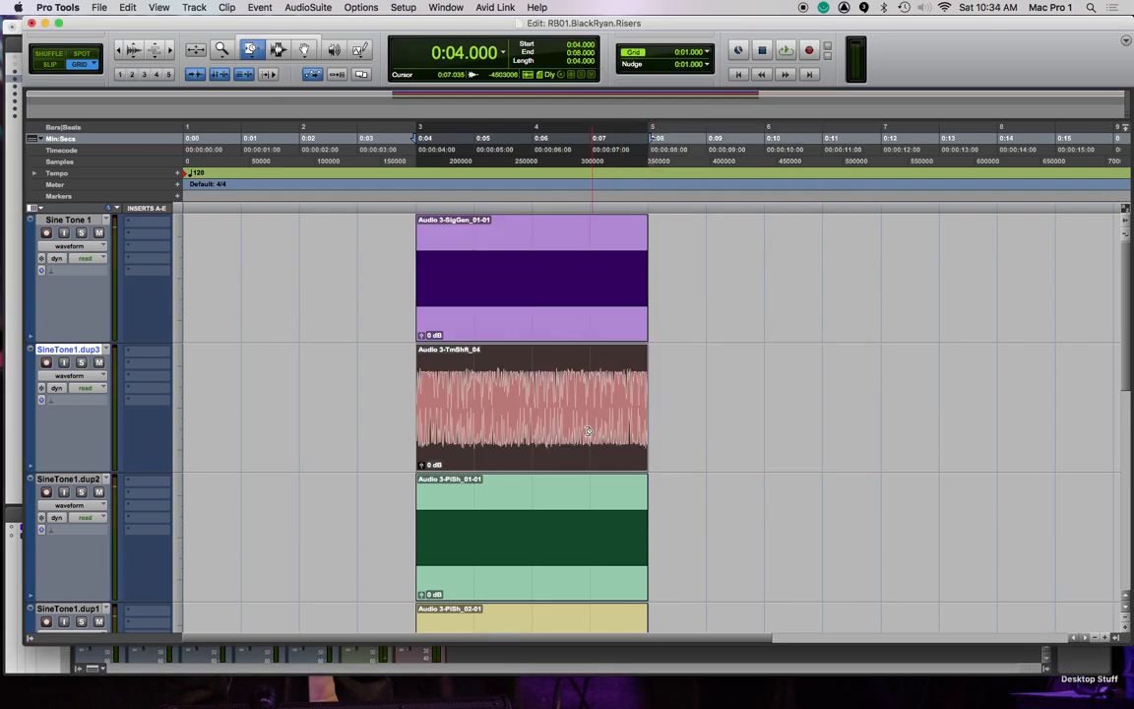
pyautogui.press('space')
pyautogui.click(82, 363)
pyautogui.press('space')
pyautogui.click(82, 363)
# Select the four stacked clips on Sine Tone 1 and its three duplicate tracks together
pyautogui.press('F8')
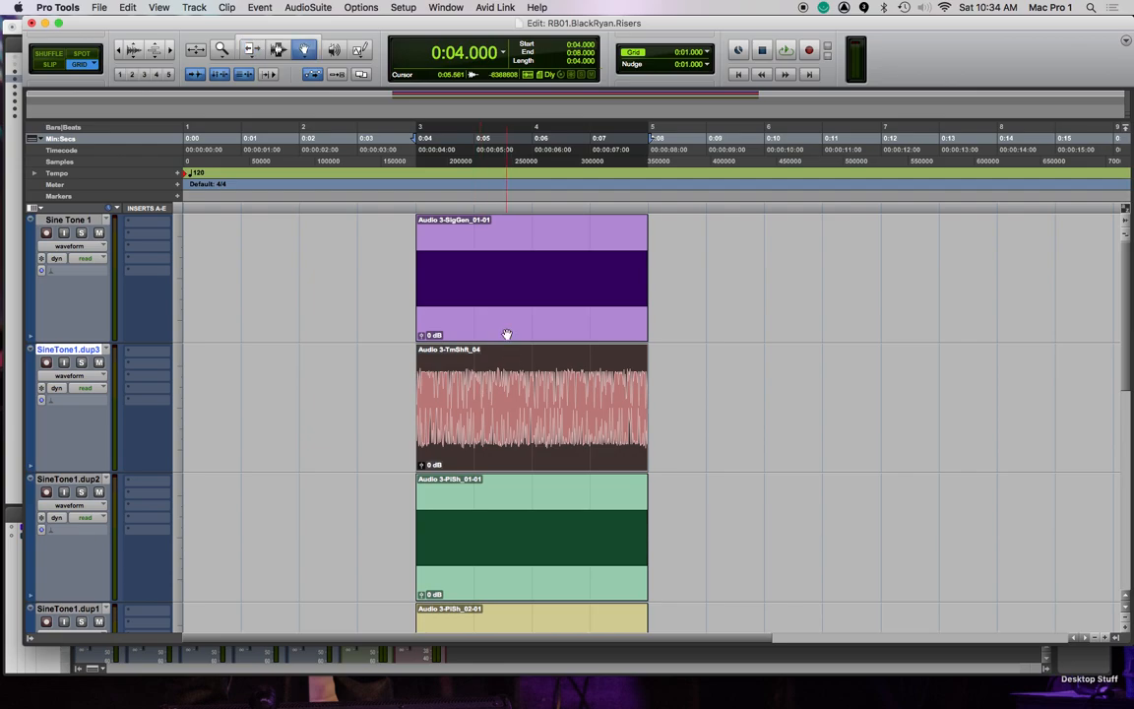
pyautogui.click(506, 333)
pyautogui.keyDown('shift'); pyautogui.click(516, 411); pyautogui.keyUp('shift')
pyautogui.keyDown('shift'); pyautogui.click(517, 530); pyautogui.keyUp('shift')
pyautogui.keyDown('shift'); pyautogui.click(533, 631); pyautogui.keyUp('shift')
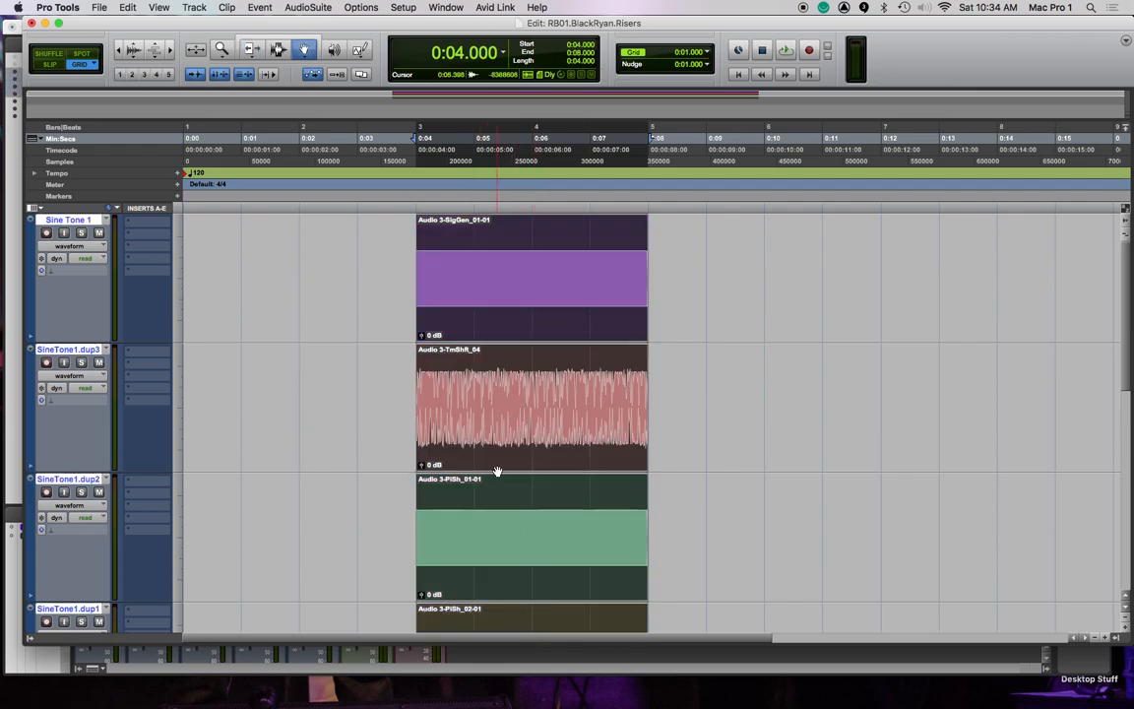
pyautogui.scroll(-2, 661, 462)
pyautogui.scroll(2, 620, 402)
# Try 400 ms batch fade-ins on the four tone clips, try lengthening the Sine Tone 1 fade, and undo the fades
pyautogui.press('super+f')
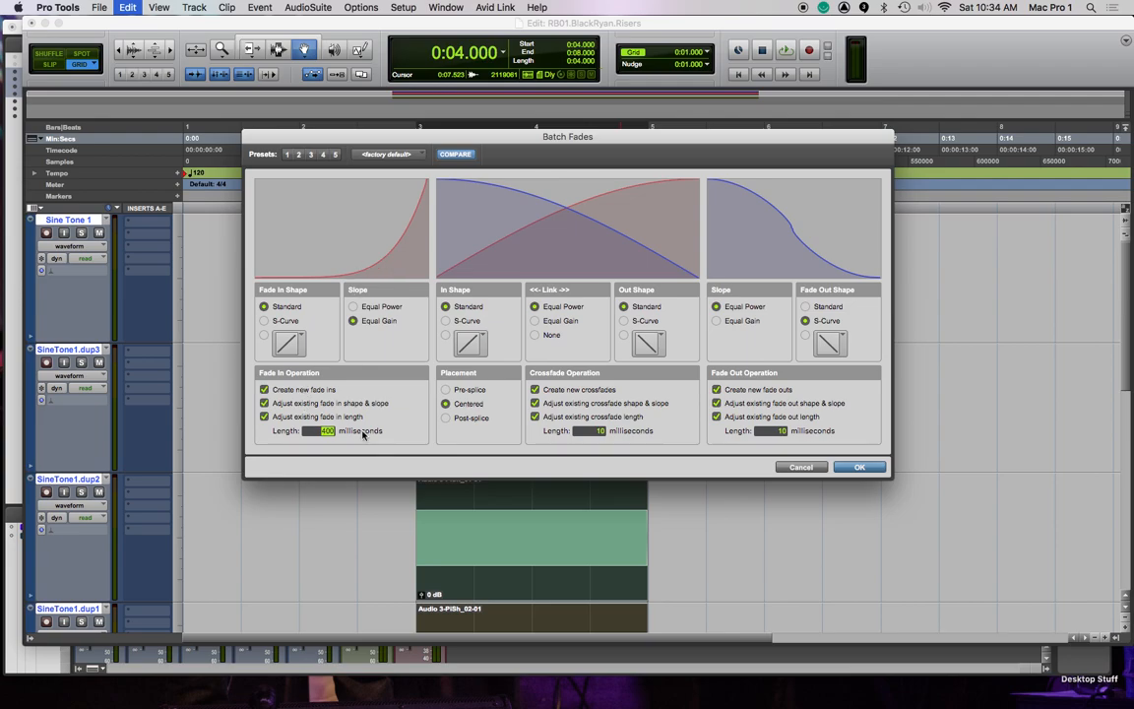
pyautogui.click(859, 467)
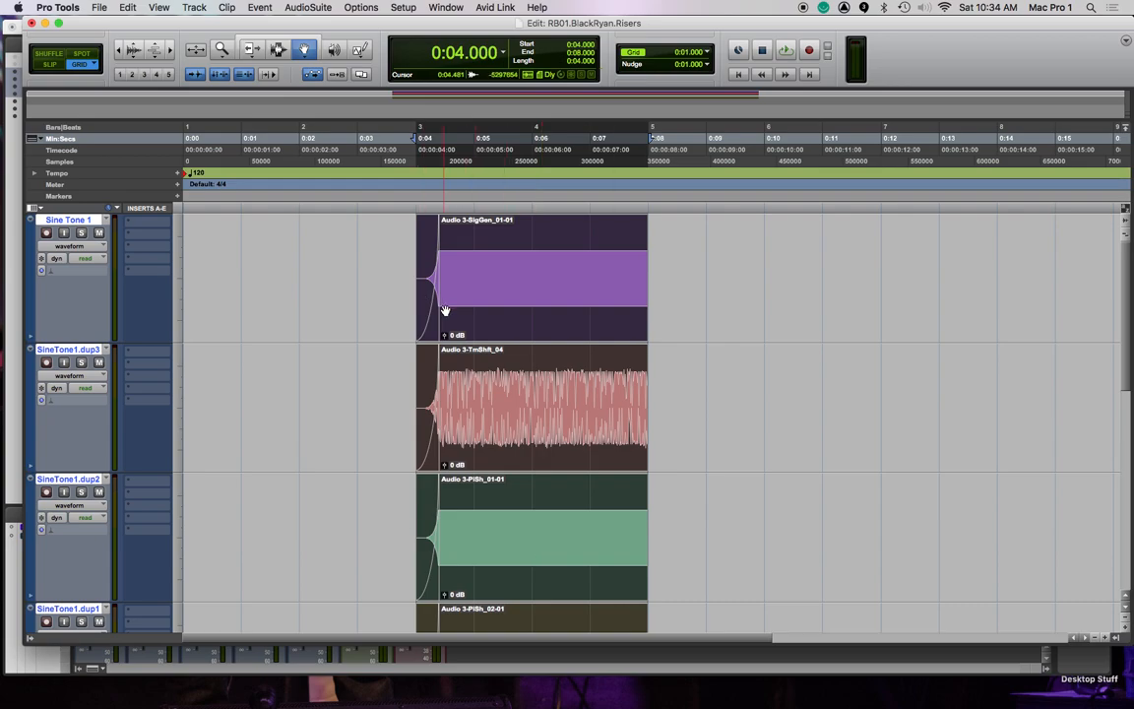
pyautogui.press('F6')
pyautogui.moveTo(435, 307); pyautogui.dragTo(573, 315)
pyautogui.press('super+z')
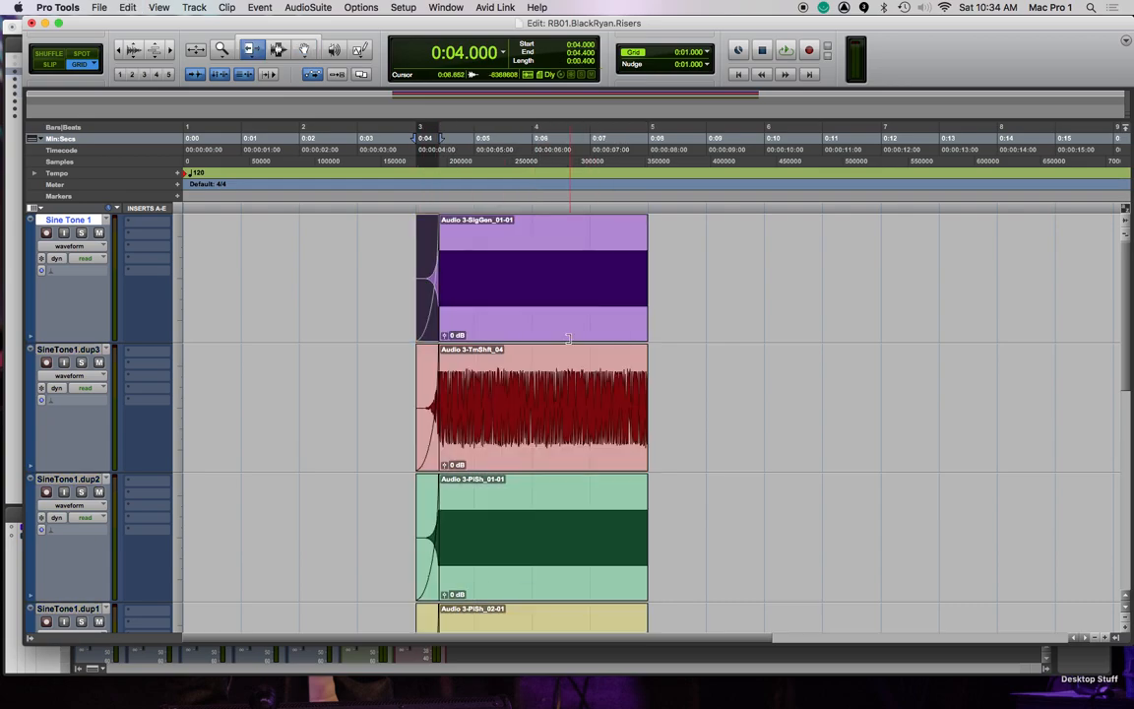
pyautogui.press('super+z')
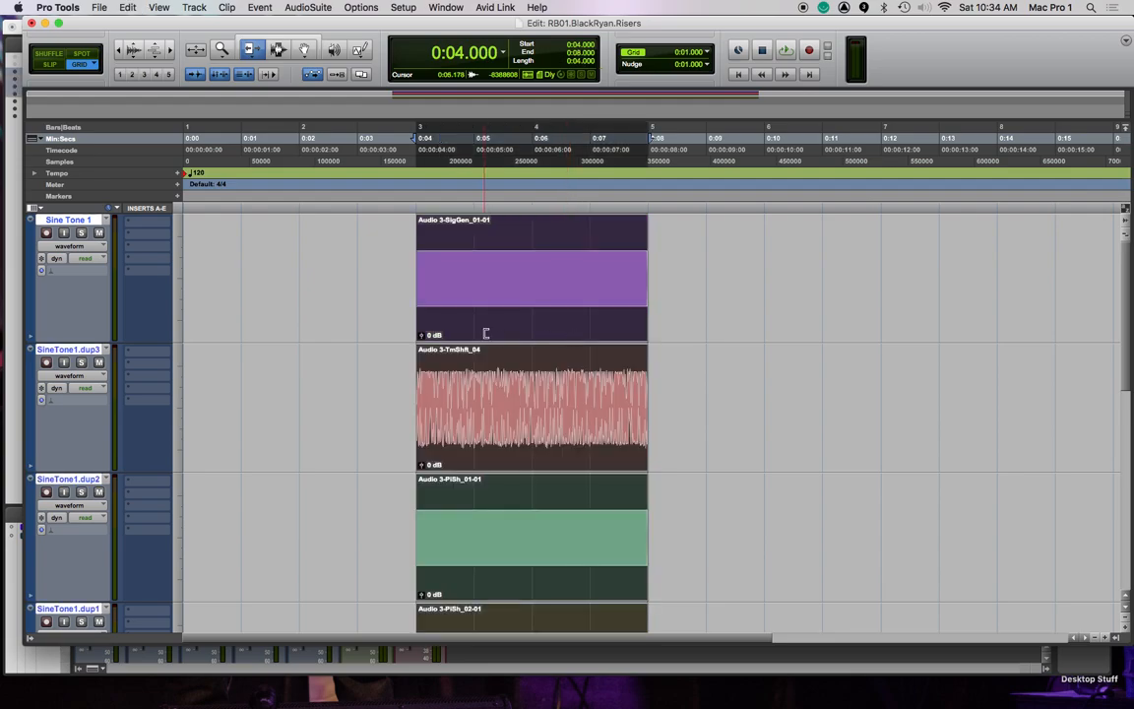
# Apply batch fades to the four selected tone clips with the fade-in length set to 6000 milliseconds
pyautogui.press('super+f')
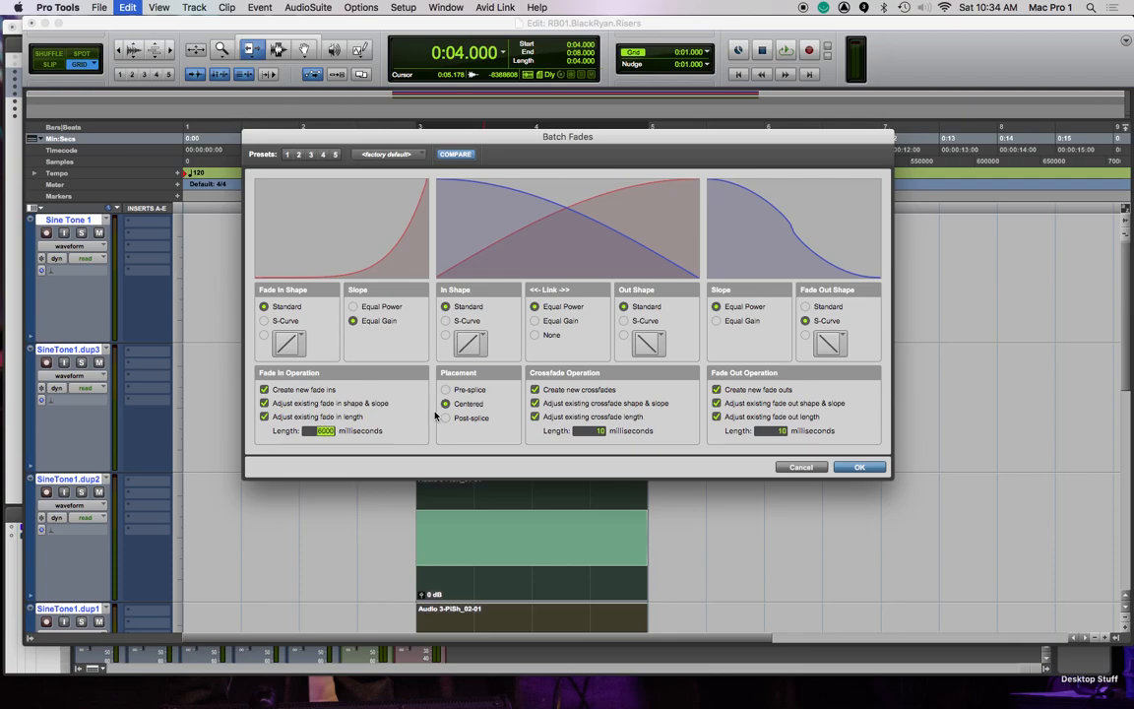
pyautogui.press('Return')
pyautogui.click(661, 304)
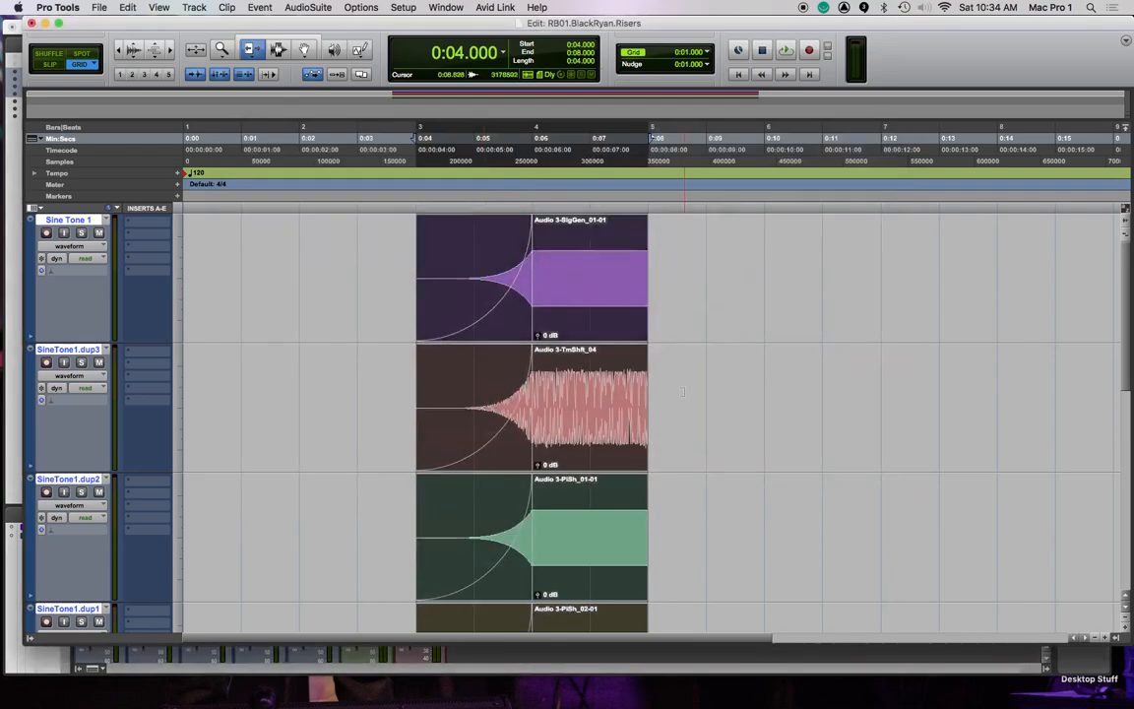
# In Slip mode, select the fade-ins of all four tone clips and lengthen them to end at about 0:07.7
pyautogui.click(50, 64)
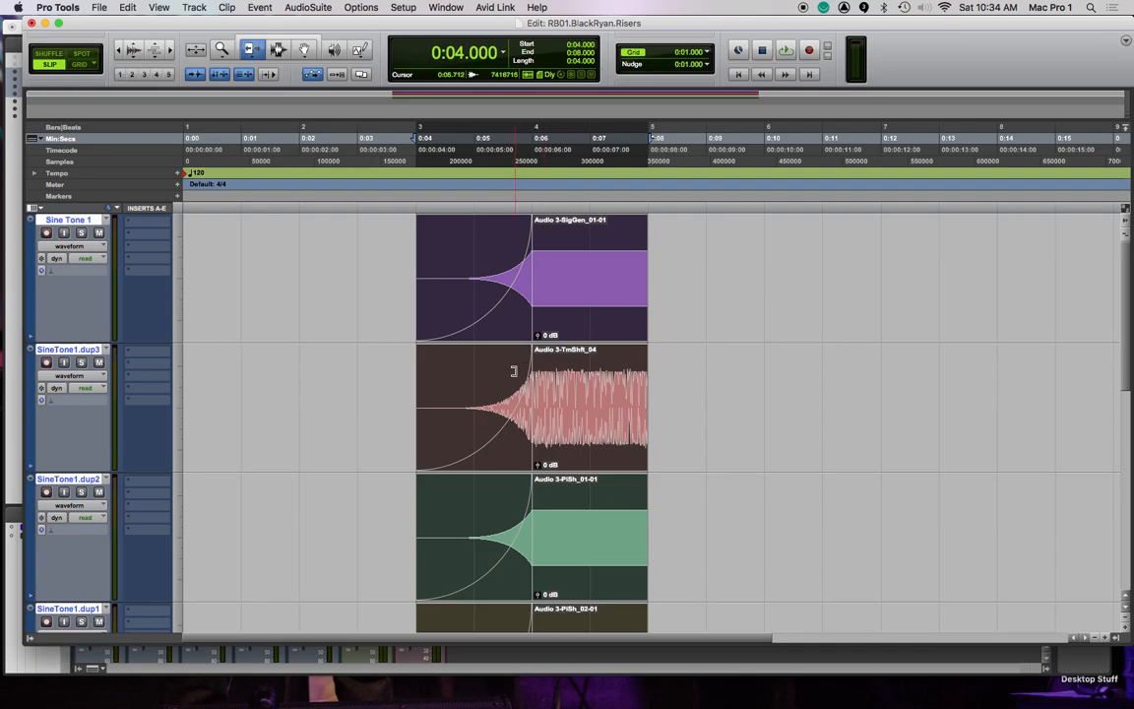
pyautogui.press('F8')
pyautogui.click(779, 429)
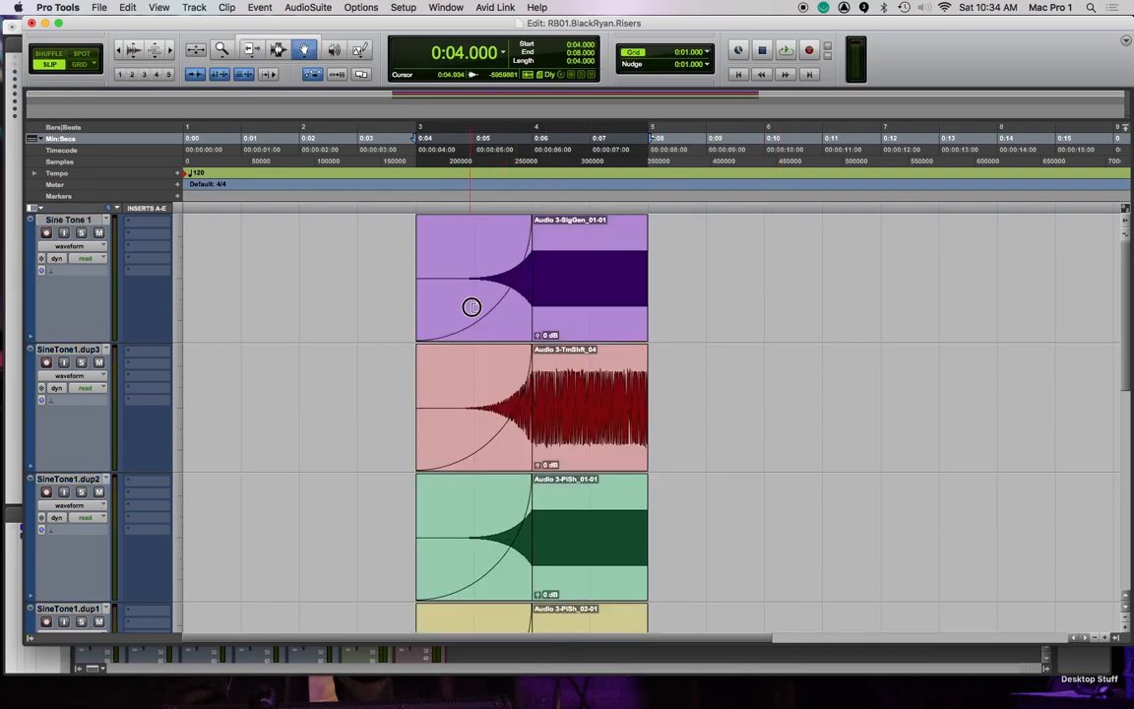
pyautogui.click(470, 306)
pyautogui.keyDown('shift'); pyautogui.click(477, 409); pyautogui.keyUp('shift')
pyautogui.keyDown('shift'); pyautogui.click(492, 518); pyautogui.keyUp('shift')
pyautogui.keyDown('shift'); pyautogui.click(491, 603); pyautogui.keyUp('shift')
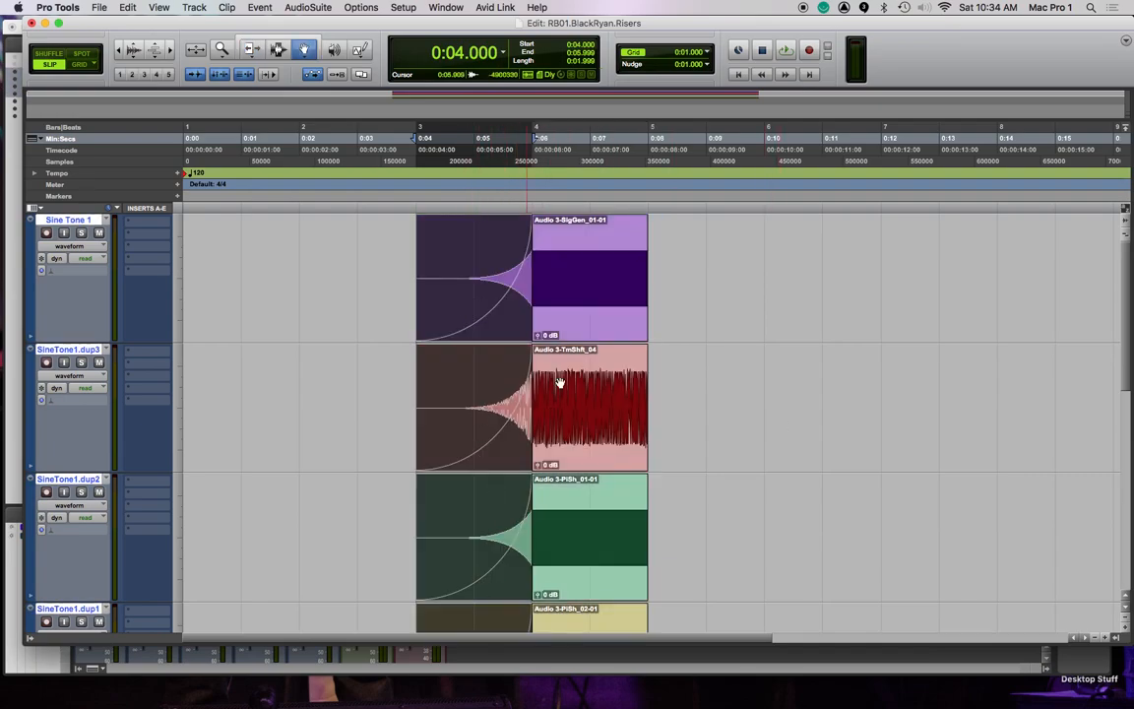
pyautogui.press('F6')
pyautogui.moveTo(529, 311); pyautogui.dragTo(624, 308)
# Audition the end of the riser from 0:06.524 to hear the lengthened fade-ins
pyautogui.click(572, 221)
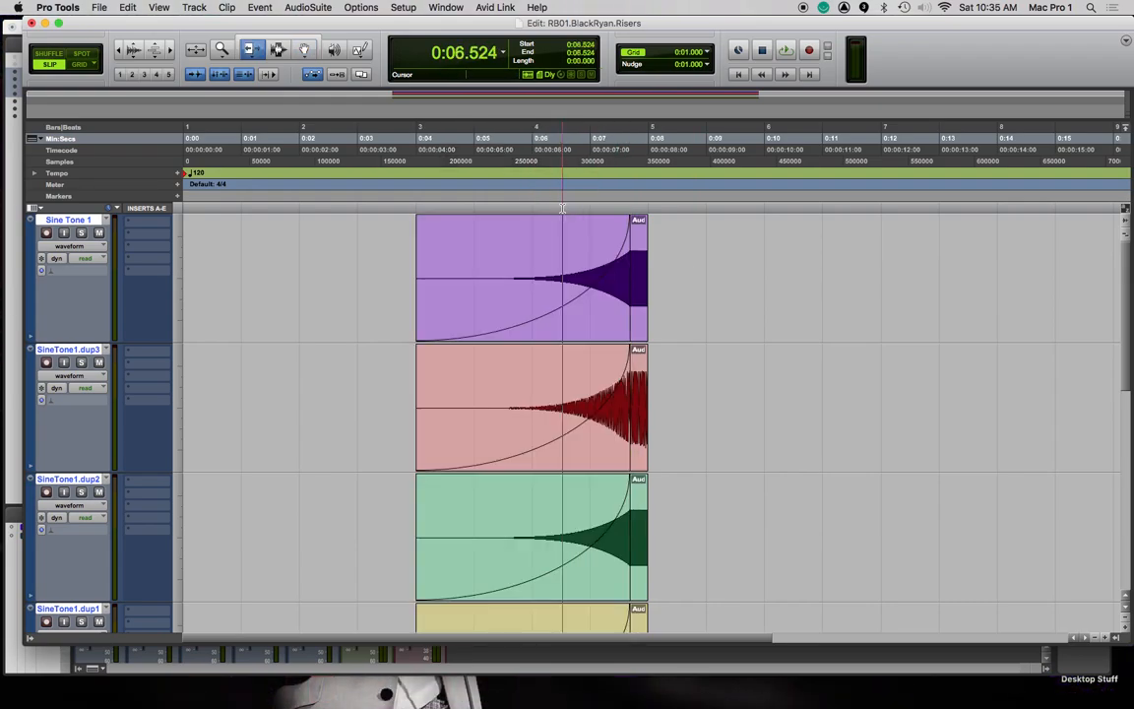
pyautogui.press('space')
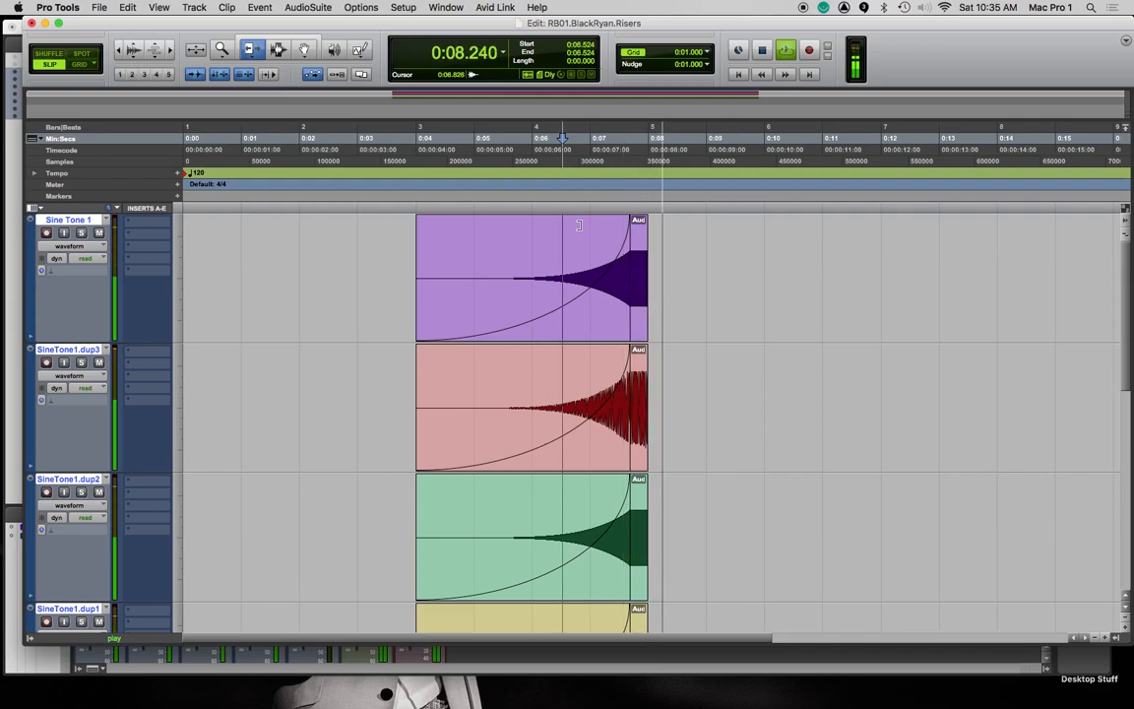
pyautogui.press('space')
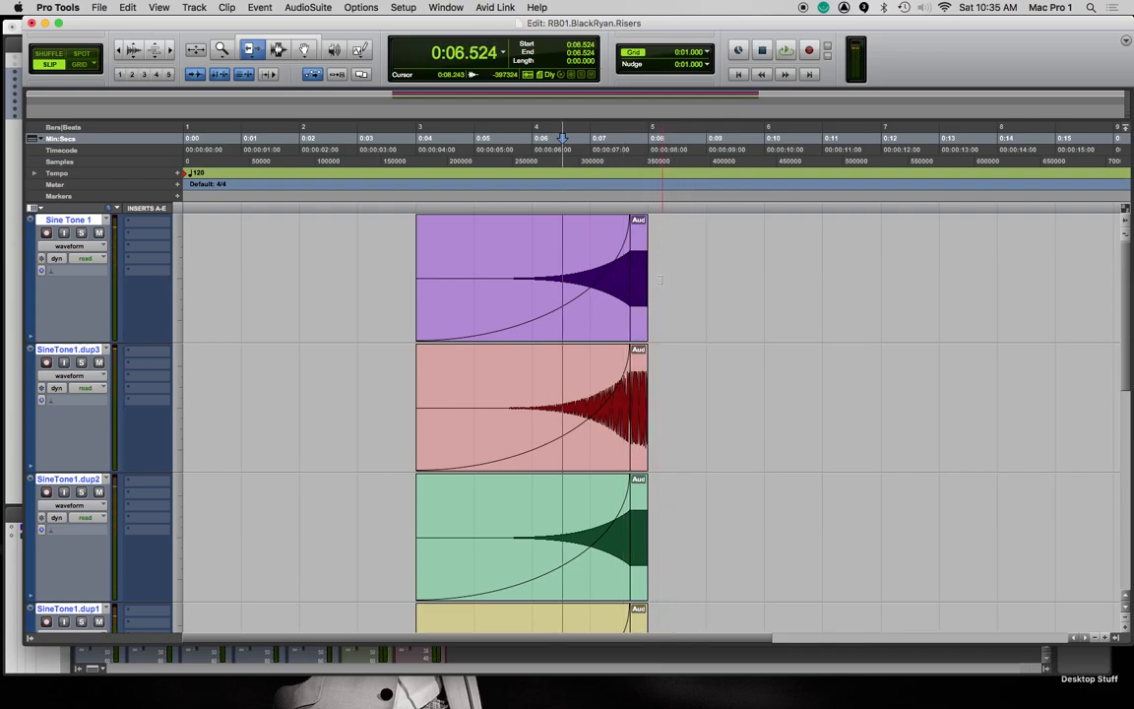
# Select the short fade-outs at the end of all four tone clips and lengthen them to about 29 ms
pyautogui.click(645, 202)
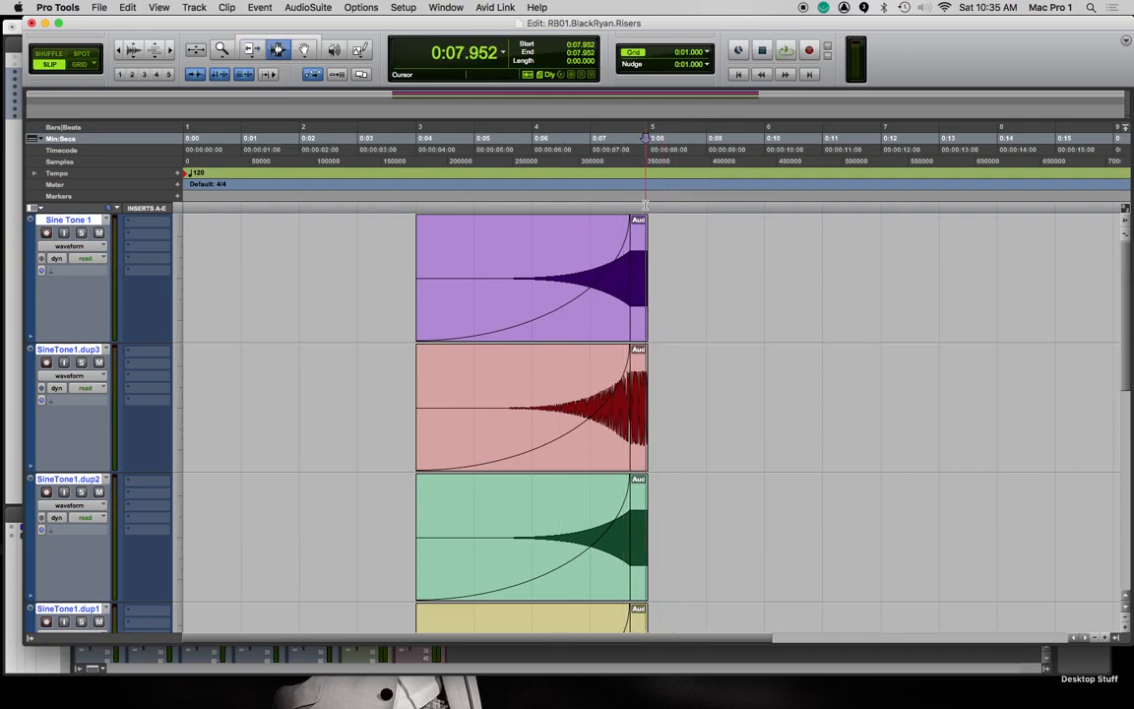
pyautogui.press('t')
pyautogui.press('t')
pyautogui.press('t')
pyautogui.press('t')
pyautogui.press('t')
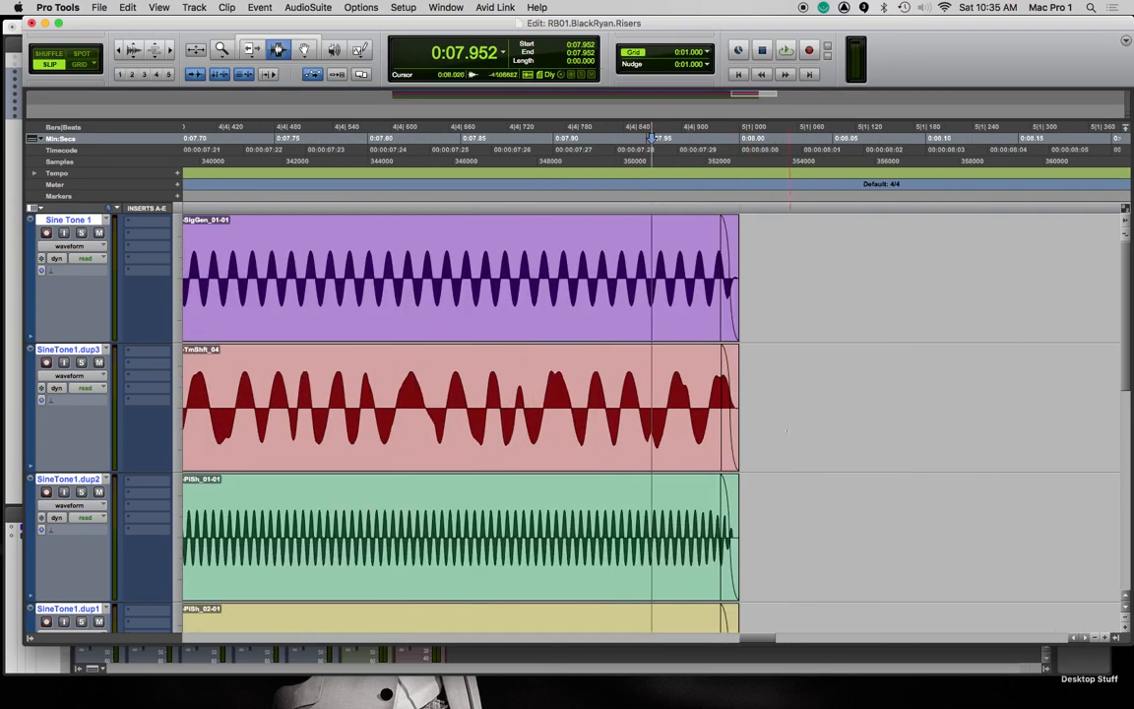
pyautogui.press('F6')
pyautogui.press('F8')
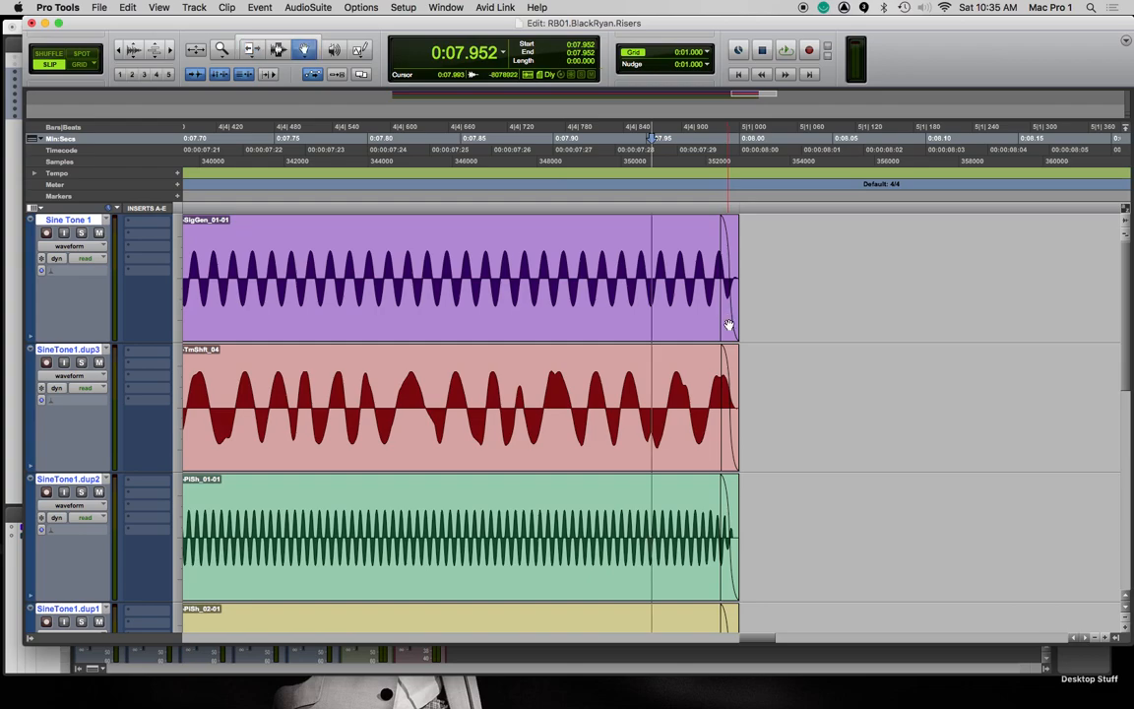
pyautogui.click(729, 324)
pyautogui.keyDown('shift'); pyautogui.click(729, 395); pyautogui.keyUp('shift')
pyautogui.keyDown('shift'); pyautogui.click(735, 544); pyautogui.keyUp('shift')
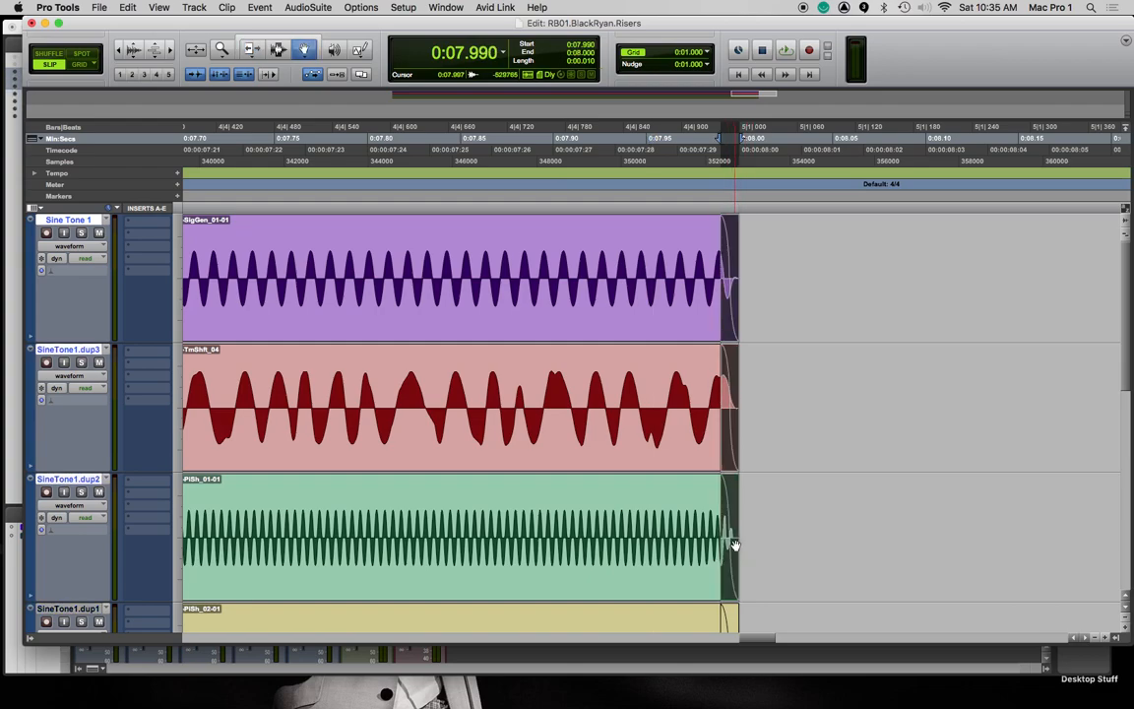
pyautogui.scroll(-5, 733, 548)
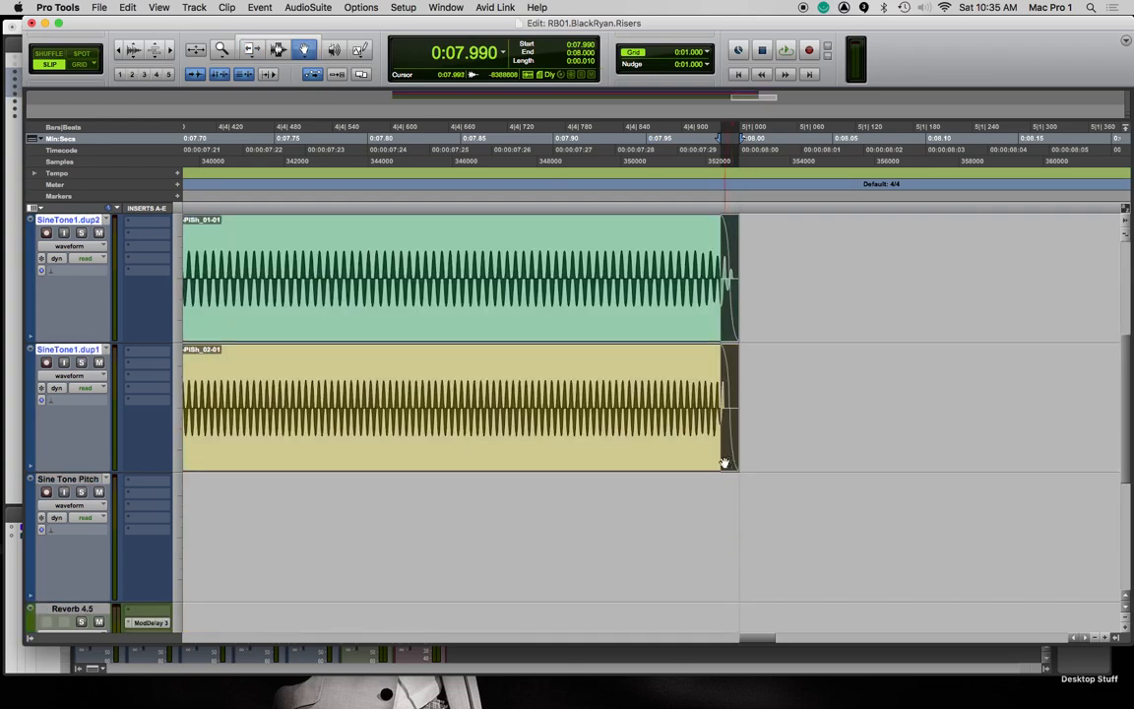
pyautogui.press('F6')
pyautogui.moveTo(726, 459); pyautogui.dragTo(684, 458)
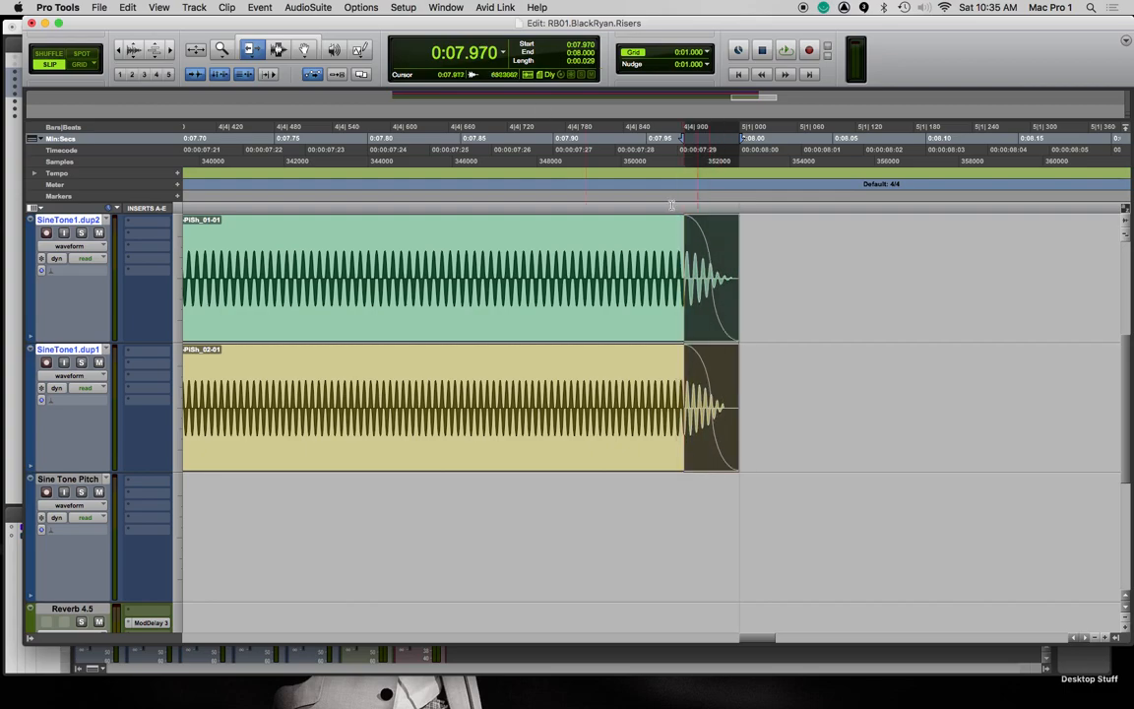
# Play from 0:07.898 to check the lengthened fade-outs at the clip ends
pyautogui.click(550, 205)
pyautogui.press('space')
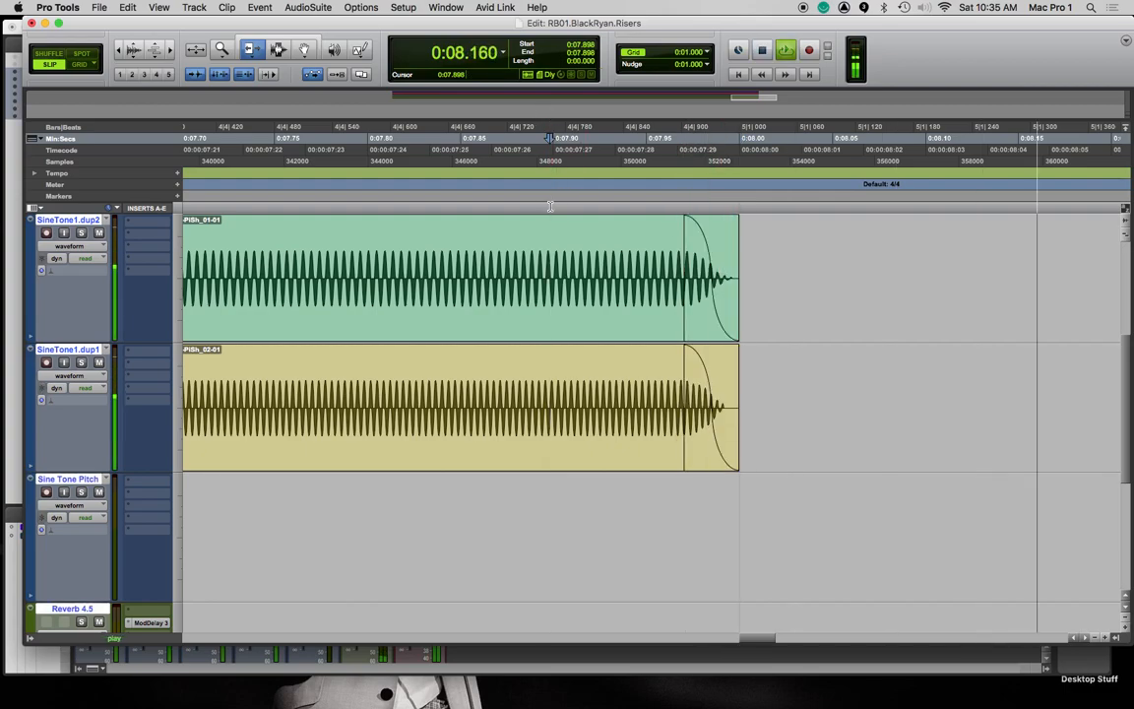
pyautogui.press('space')
# Play the whole riser from 0:03.808 and check the track levels in the mixer
pyautogui.press('r')
pyautogui.press('r')
pyautogui.press('r')
pyautogui.press('r')
pyautogui.press('r')
pyautogui.press('r')
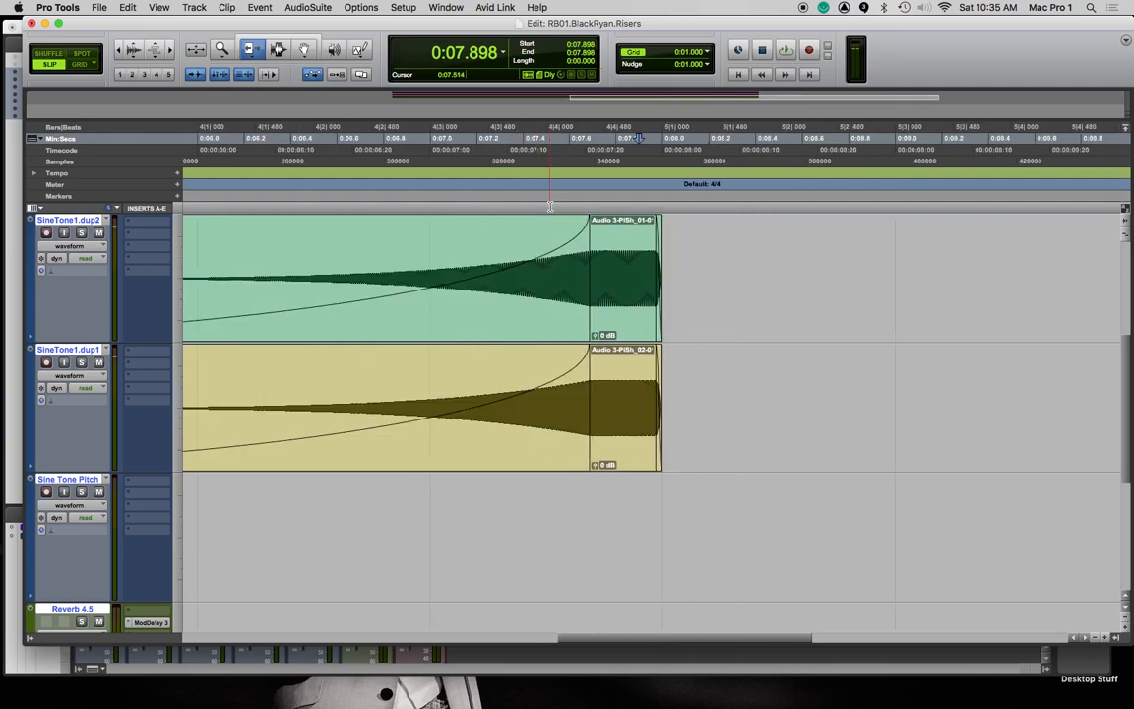
pyautogui.scroll(3, 470, 281)
pyautogui.click(303, 276)
pyautogui.press('space')
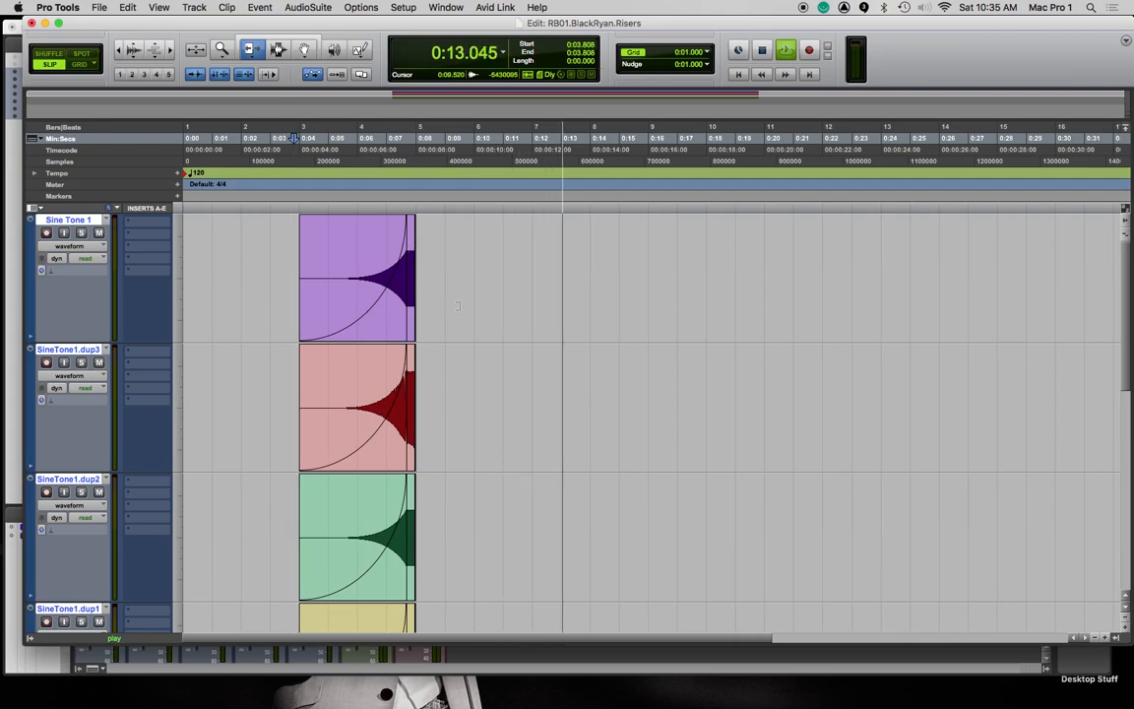
pyautogui.press('super+equal')
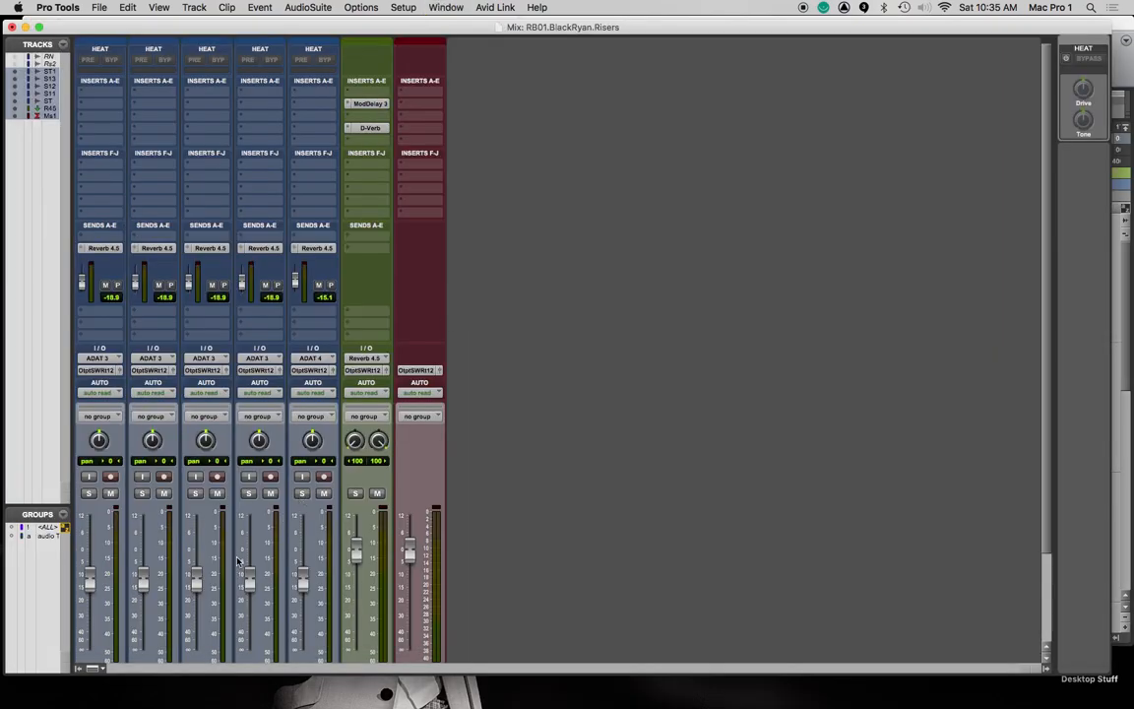
pyautogui.scroll(-5, 236, 561)
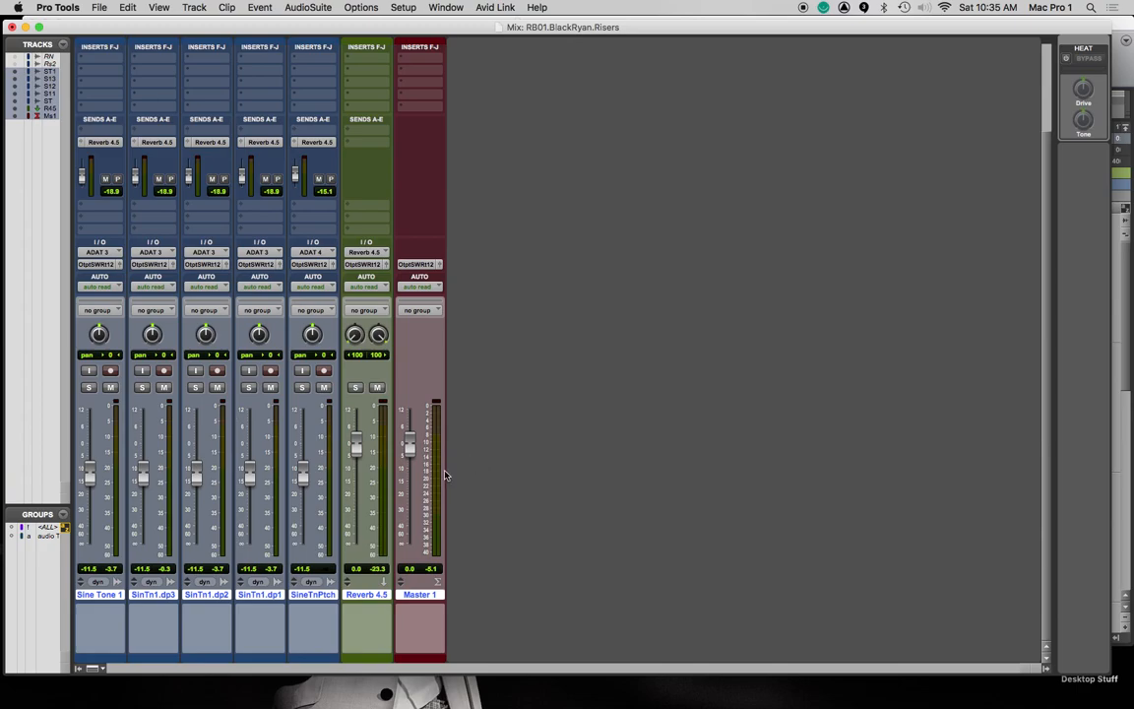
pyautogui.press('super+equal')
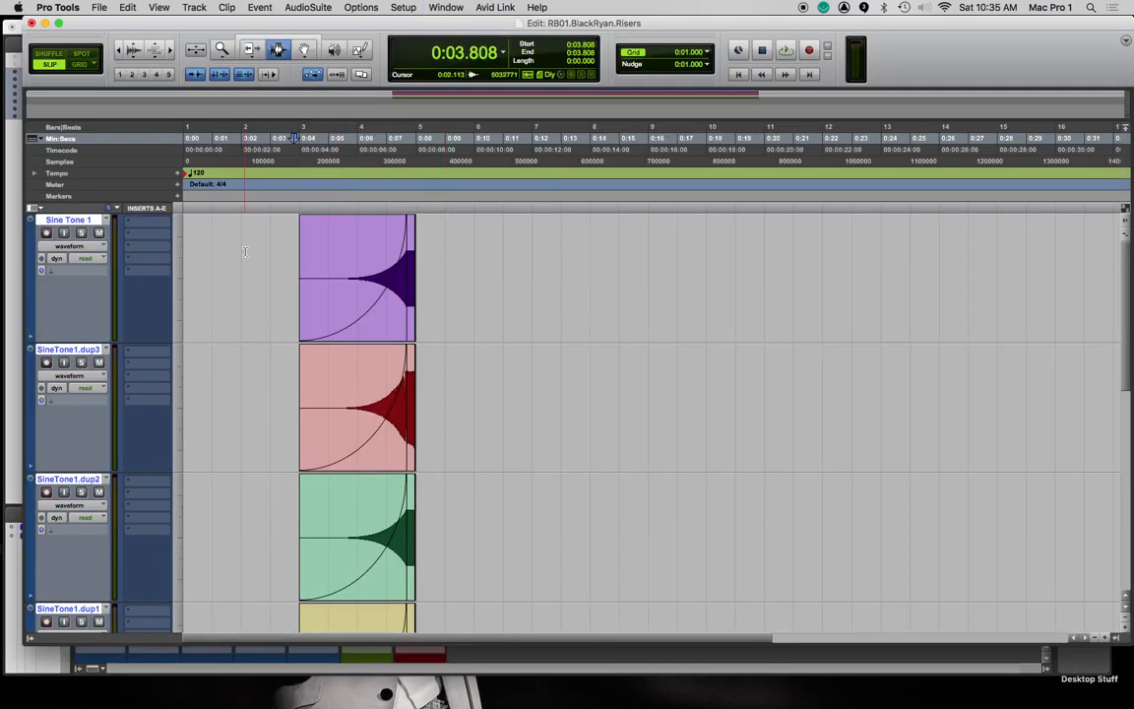
# Play the 0:05.456 to 0:10.657 range and raise the faders: Sine Tone 1 to -2.2, dup3 to -5.7, dup2 to -2.0, dup1 to -6.8 dB
pyautogui.moveTo(298, 213); pyautogui.dragTo(448, 210)
pyautogui.moveTo(340, 207); pyautogui.dragTo(492, 215)
pyautogui.press('space')
pyautogui.press('super+equal')
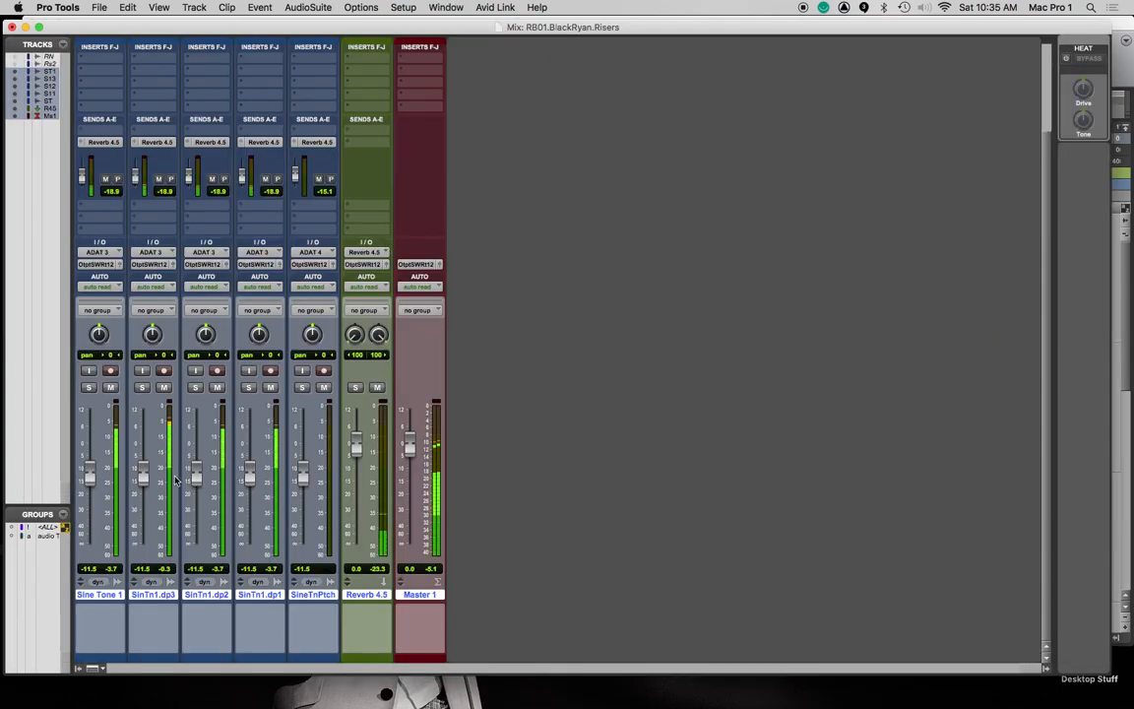
pyautogui.moveTo(195, 475); pyautogui.dragTo(196, 452)
pyautogui.moveTo(247, 485); pyautogui.dragTo(248, 474)
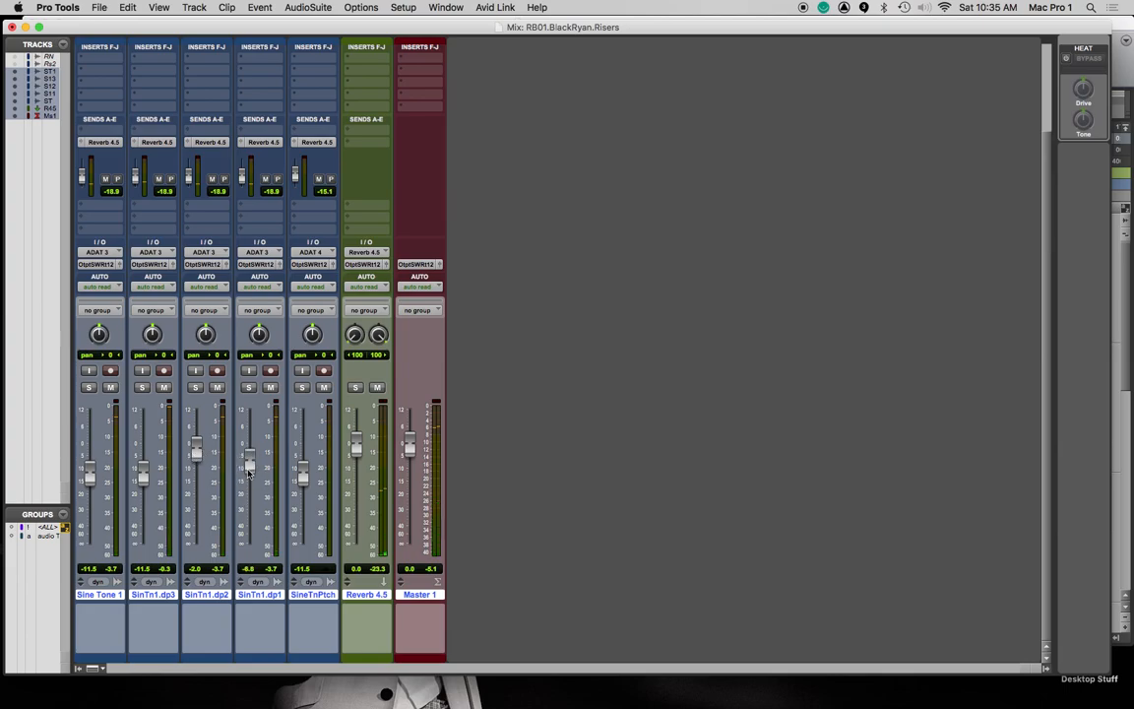
pyautogui.moveTo(96, 470); pyautogui.dragTo(144, 463)
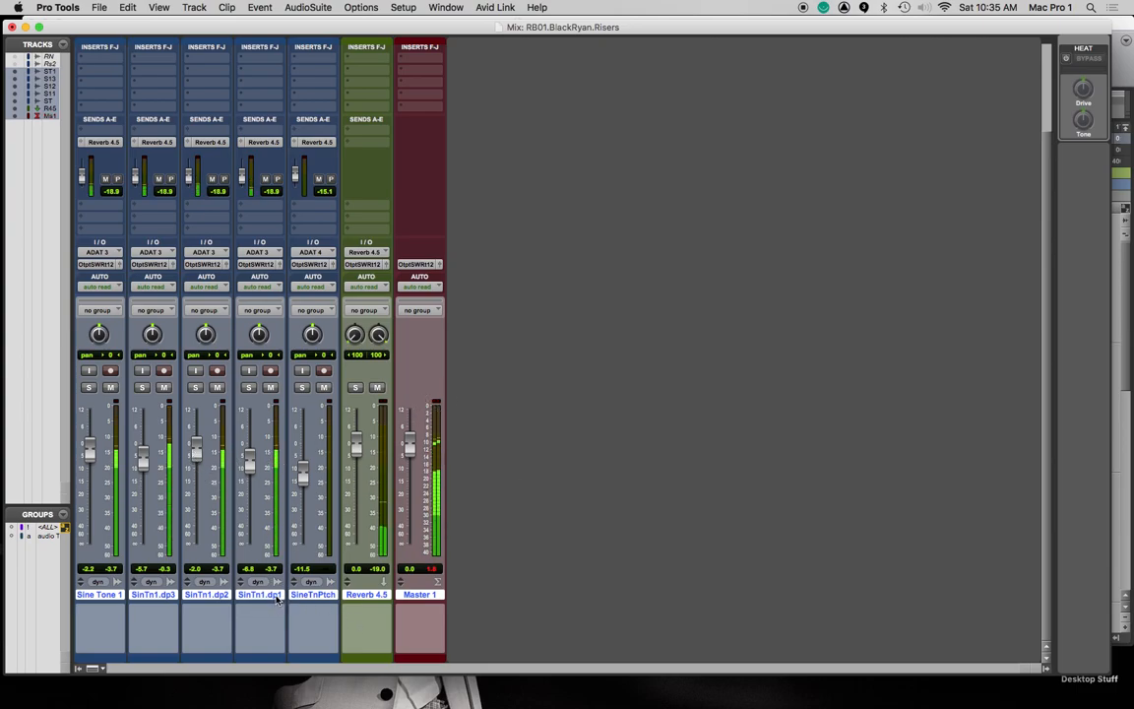
# Clear the master clip indicator and rebalance the faders: Sine Tone 1 at -6.5, dup3 at -8.1, dup2 at -7.3, dup1 at -6.8 dB
pyautogui.moveTo(249, 457); pyautogui.dragTo(252, 476)
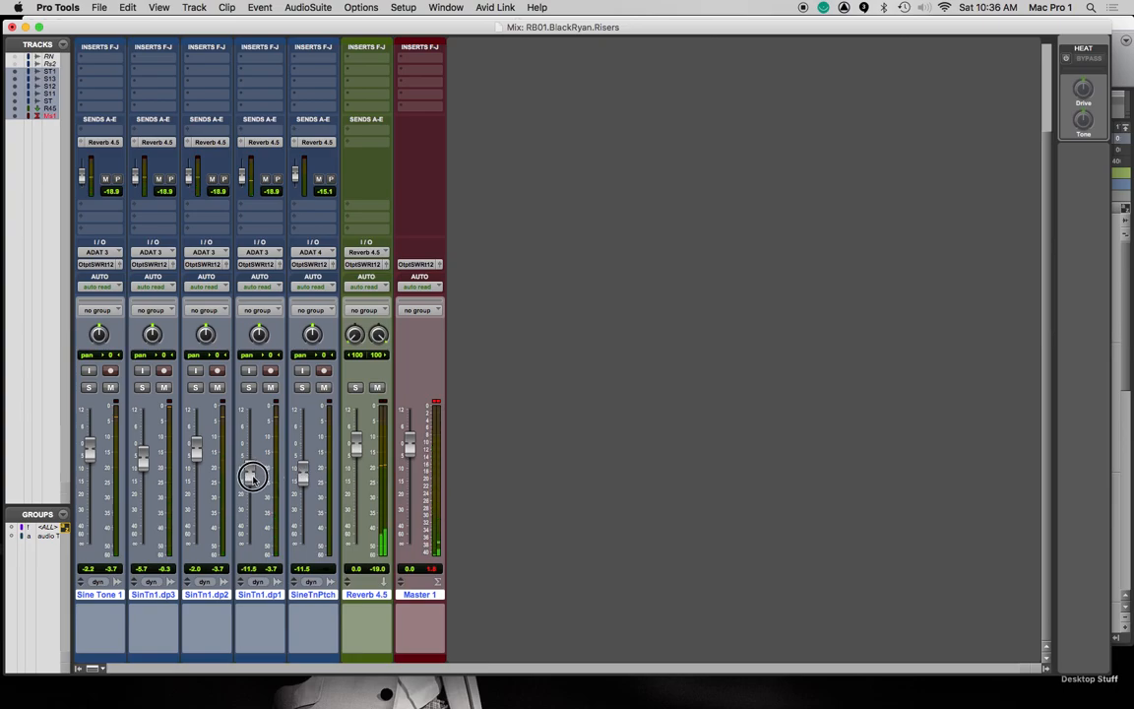
pyautogui.moveTo(89, 450); pyautogui.dragTo(91, 473)
pyautogui.moveTo(196, 452); pyautogui.dragTo(145, 468)
pyautogui.click(434, 402)
pyautogui.moveTo(250, 486); pyautogui.dragTo(247, 468)
# Pan SineTone1.dup2 to 40 left and SineTone1.dup1 to 47 right, and lower the dup1 fader to about -8.8 dB
pyautogui.moveTo(211, 334); pyautogui.dragTo(265, 315)
pyautogui.moveTo(205, 336); pyautogui.dragTo(202, 351)
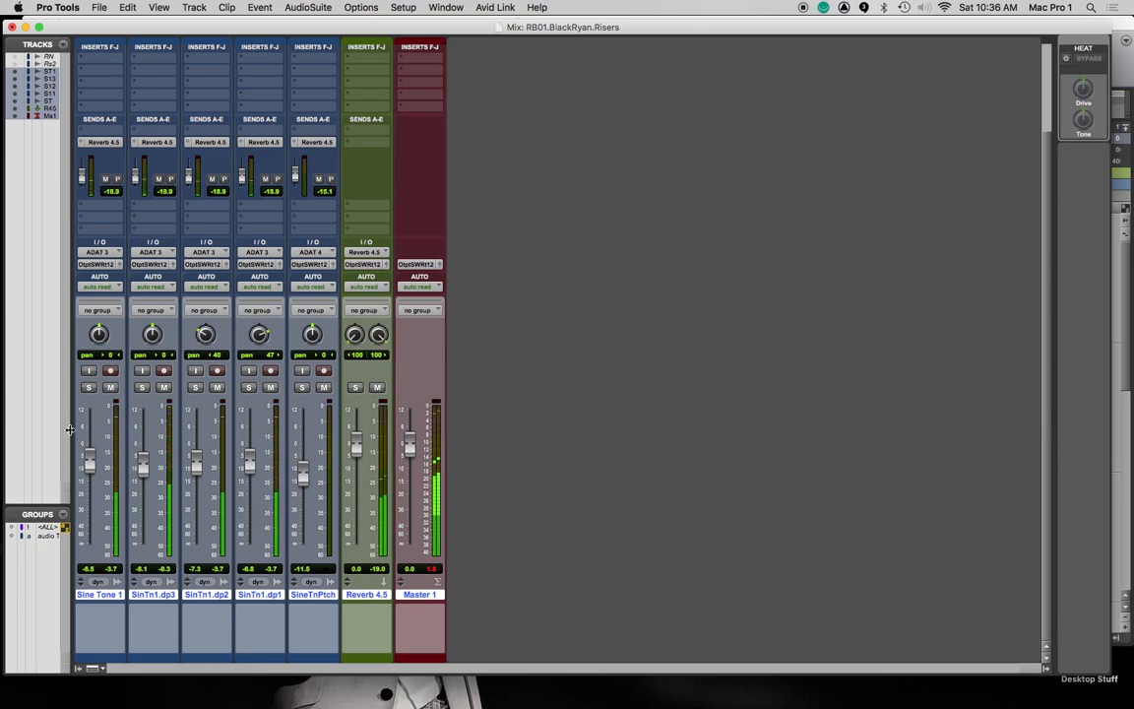
pyautogui.moveTo(245, 459); pyautogui.dragTo(248, 469)
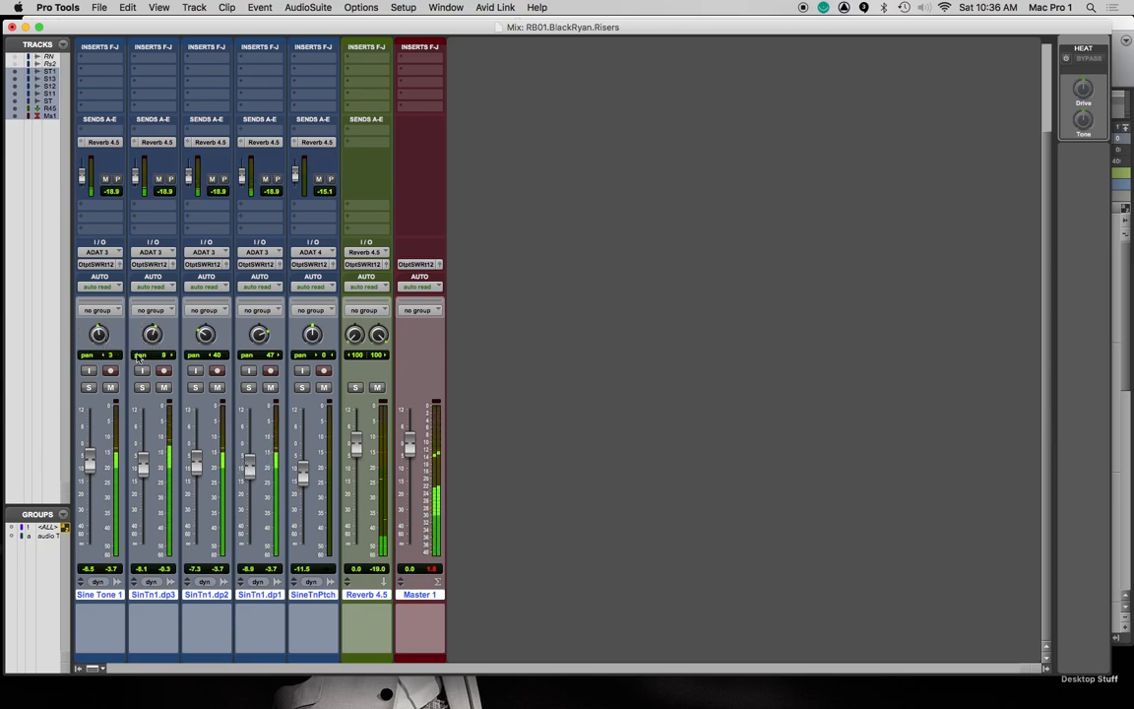
# Return to the edit window and audition the riser from 0:05.526, first in full and again with SineTone1.dup3 soloed
pyautogui.press('super+equal')
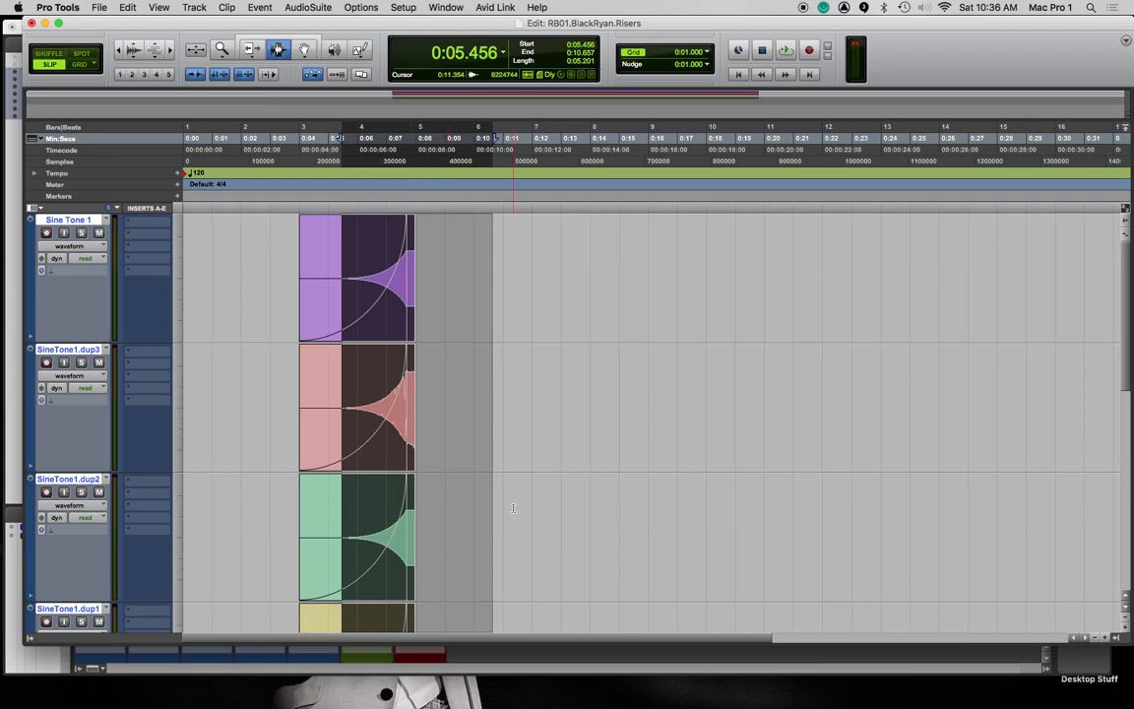
pyautogui.click(431, 323)
pyautogui.click(303, 299)
pyautogui.click(344, 288)
pyautogui.press('space')
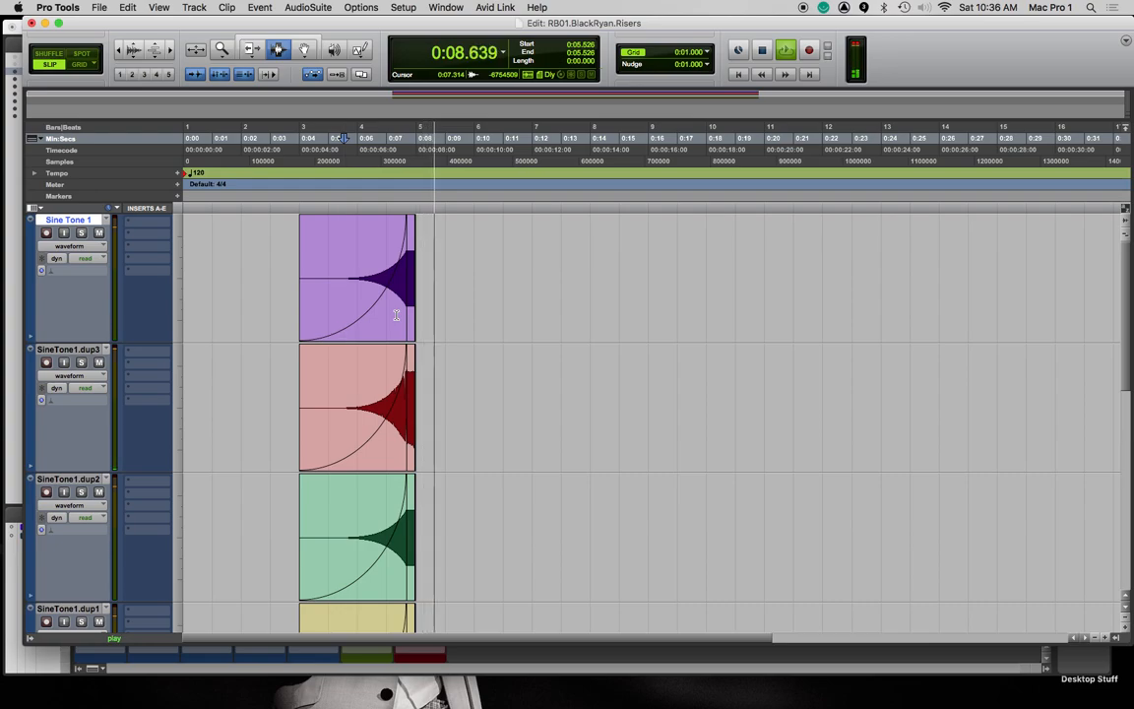
pyautogui.click(81, 364)
pyautogui.press('space')
pyautogui.press('space')
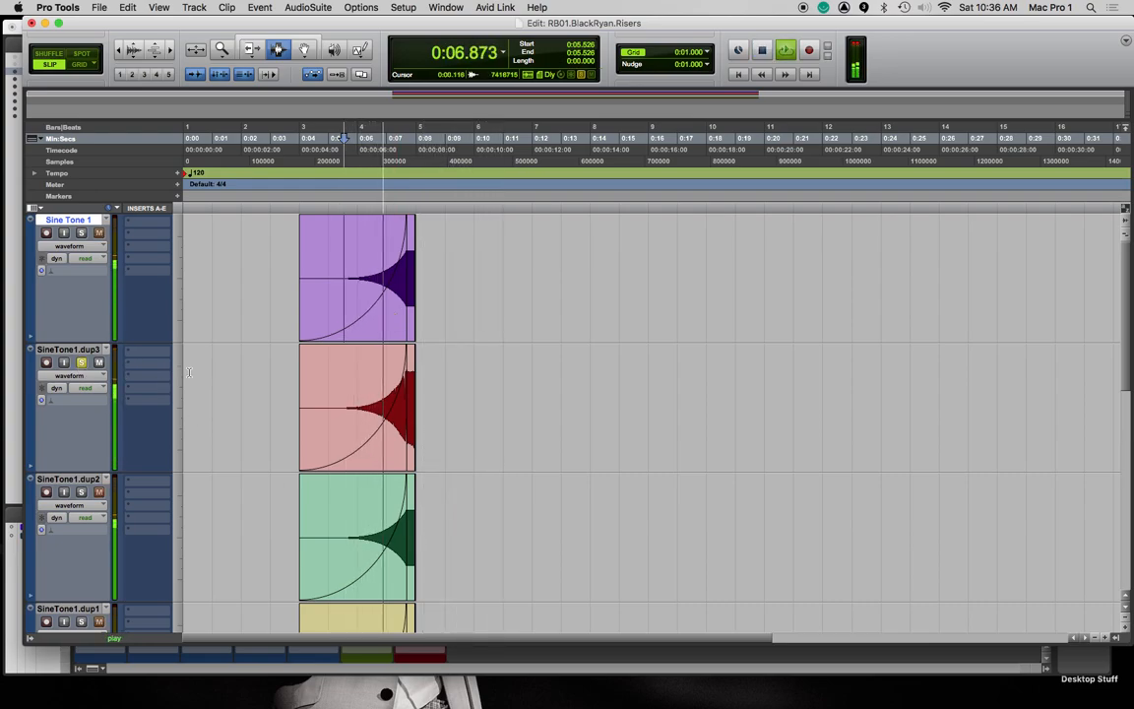
pyautogui.press('space')
# Switch the solo from SineTone1.dup3 to SineTone1.dup1 and audition that track from 0:05.526
pyautogui.click(81, 363)
pyautogui.click(81, 622)
pyautogui.press('space')
pyautogui.press('space')
pyautogui.scroll(-5, 490, 536)
pyautogui.press('space')
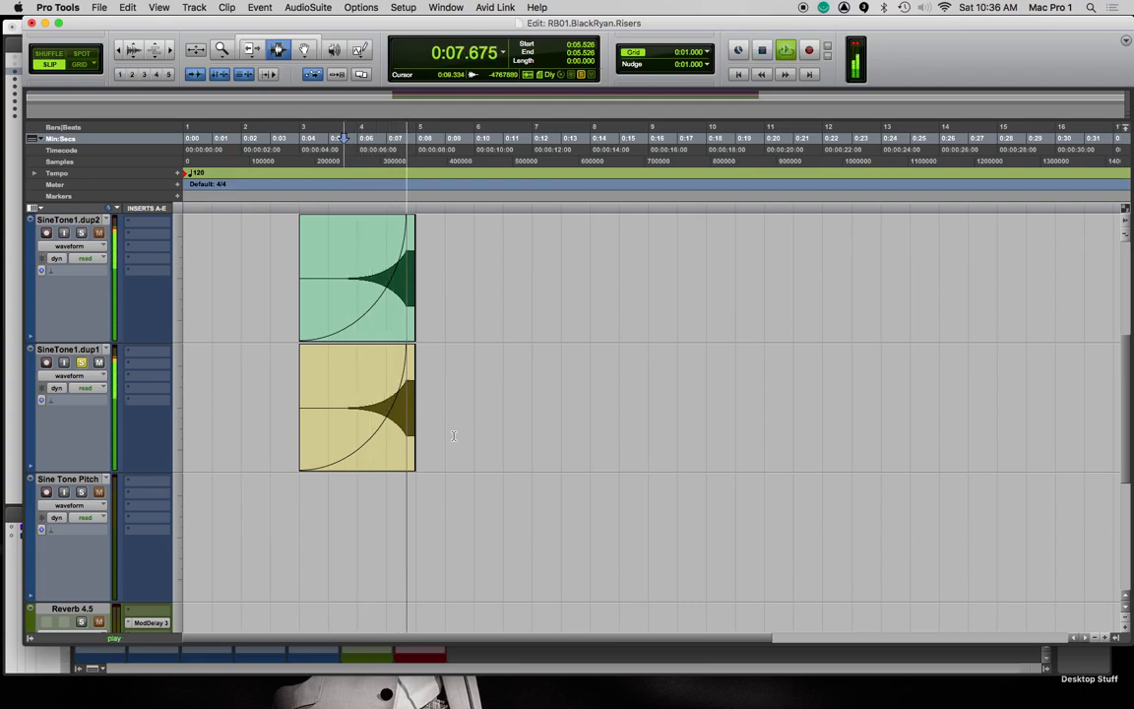
pyautogui.press('space')
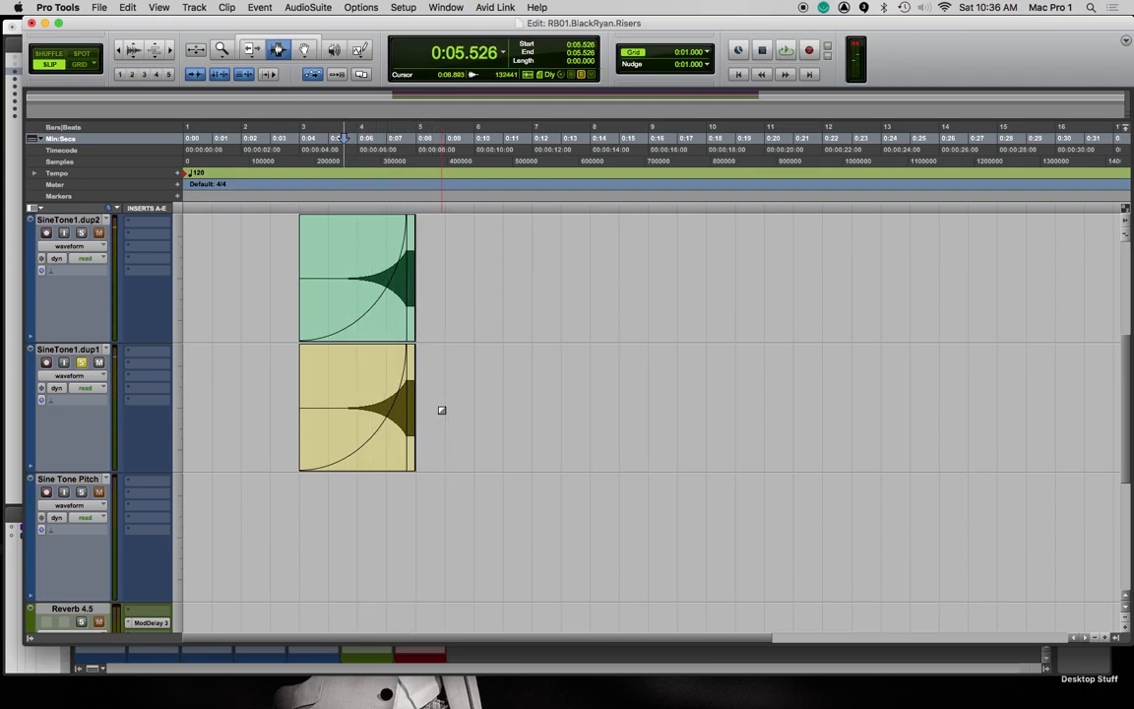
# Delete the end of the SineTone1.dup1 clip from 0:07.941 onward and add a location marker at the cut
pyautogui.press('t')
pyautogui.press('t')
pyautogui.press('t')
pyautogui.hscroll(10, 482, 406)
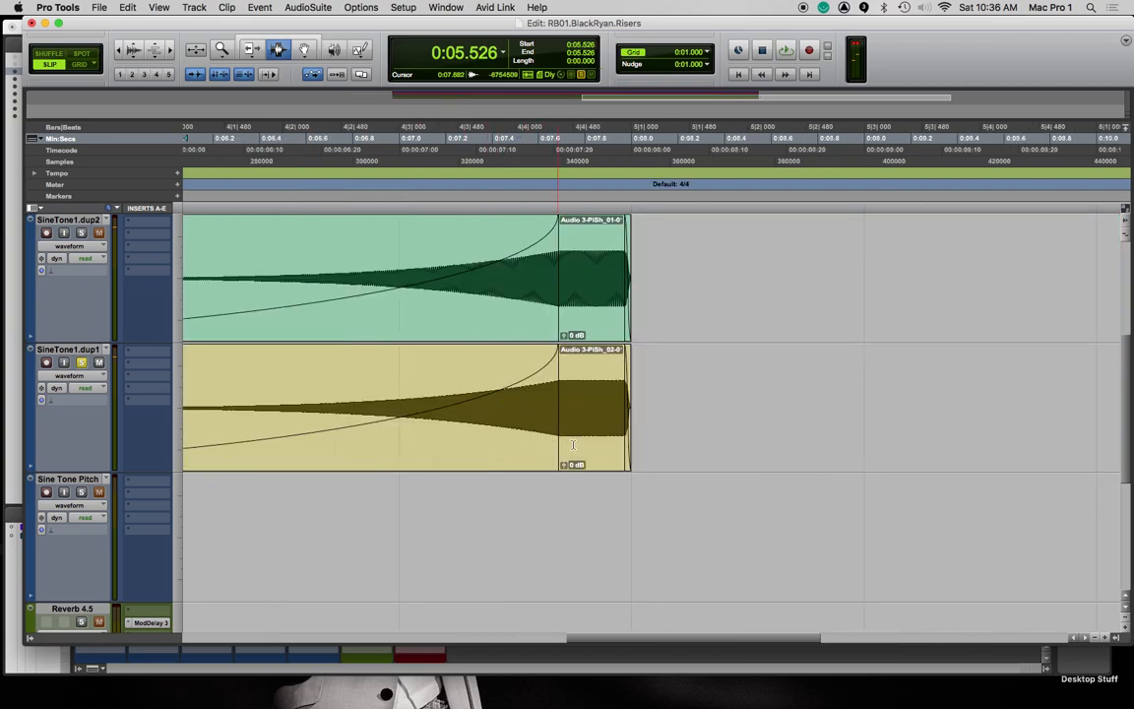
pyautogui.moveTo(618, 427); pyautogui.dragTo(660, 427)
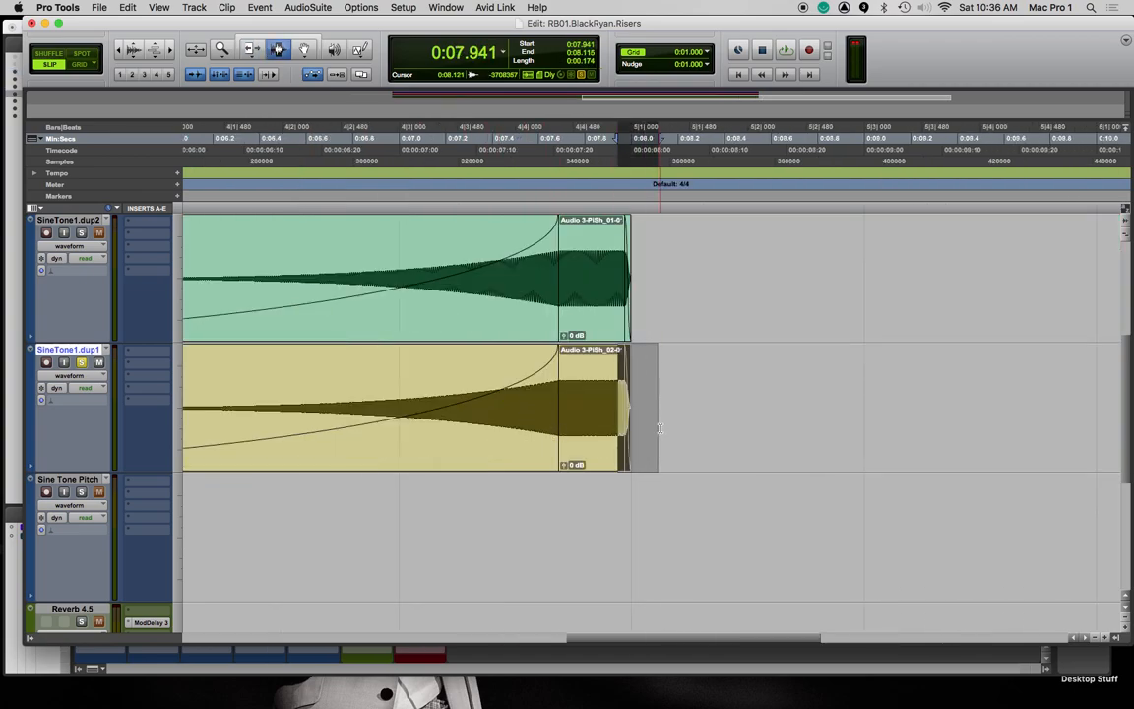
pyautogui.press('Delete')
pyautogui.press('KP_Enter')
pyautogui.press('Return')
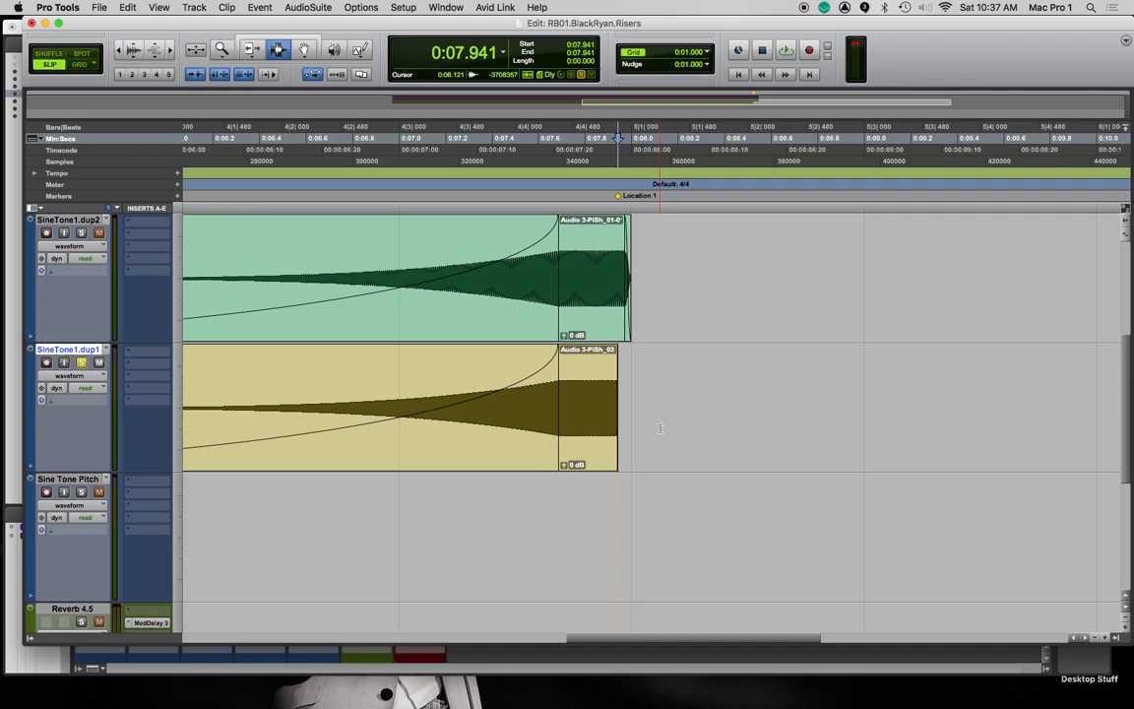
# Audition the trimmed SineTone1.dup1 ending from 0:06.786 and remove the location marker at the cut
pyautogui.hscroll(1, 500, 187)
pyautogui.press('space')
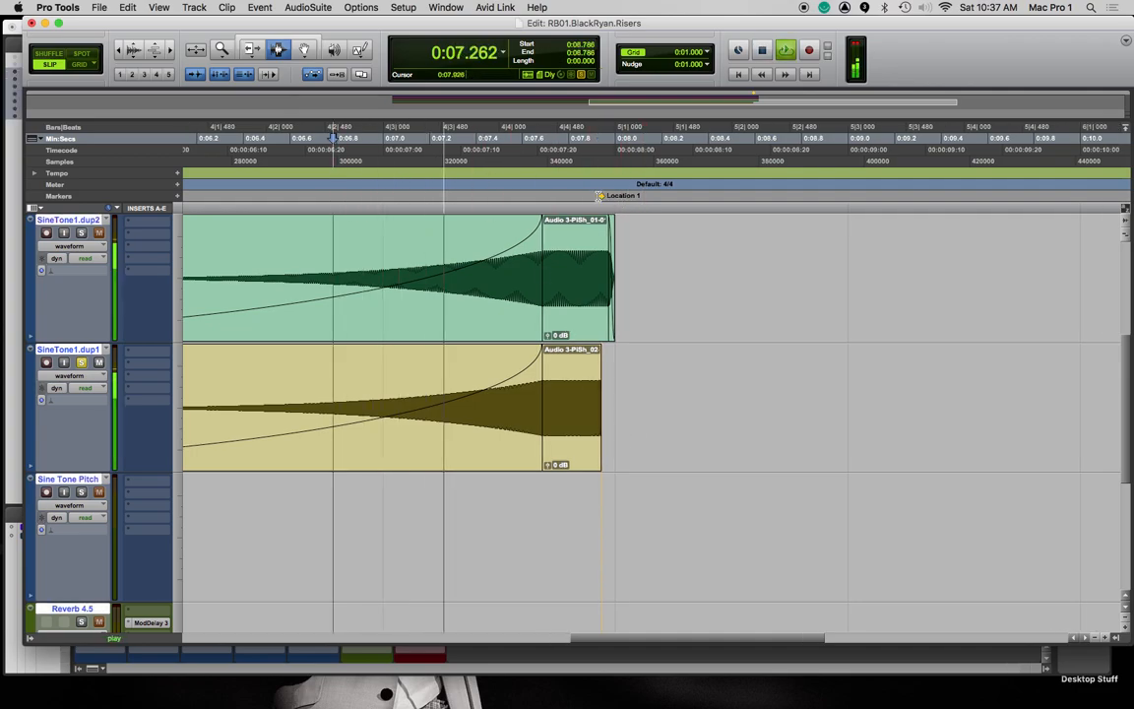
pyautogui.press('space')
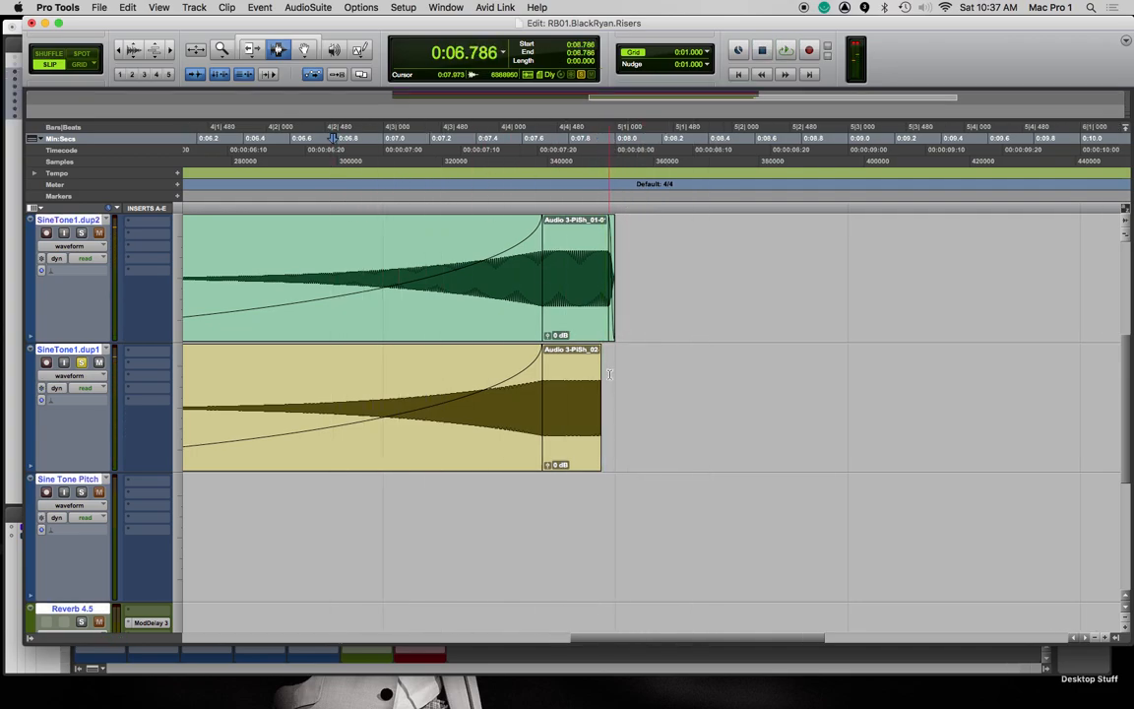
# Add an Equal Gain, Standard-shaped fade-out to the end of the SineTone1.dup1 clip, starting at 0:07.909
pyautogui.moveTo(594, 440); pyautogui.dragTo(618, 440)
pyautogui.press('super+f')
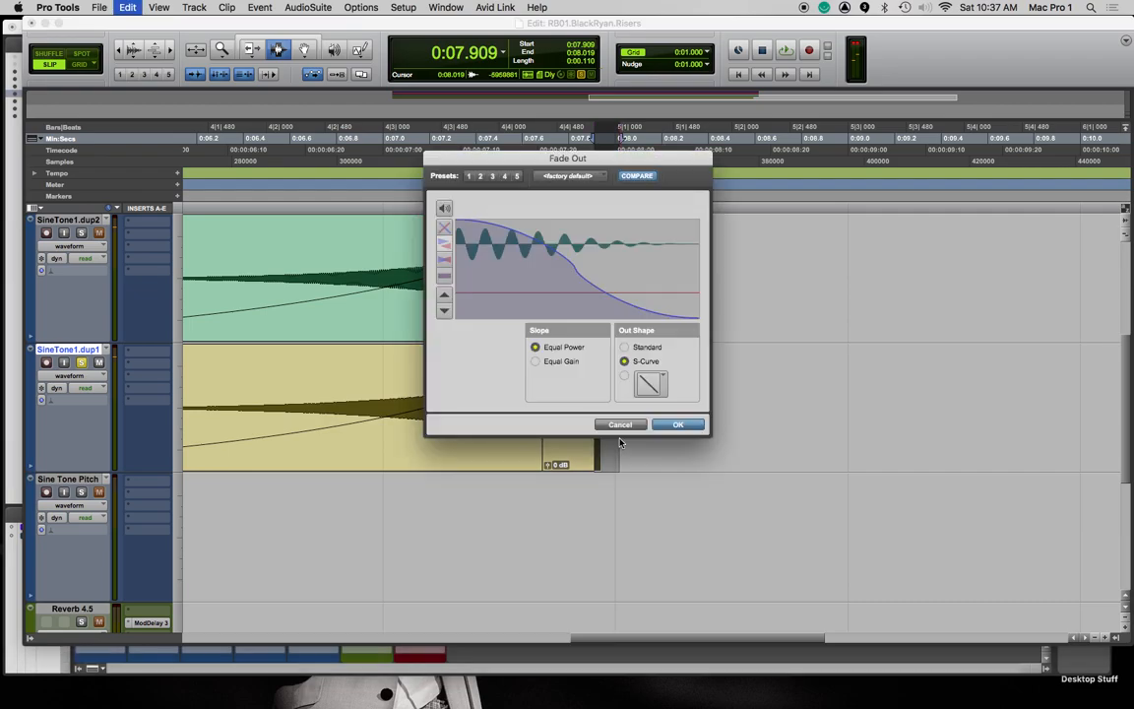
pyautogui.click(537, 362)
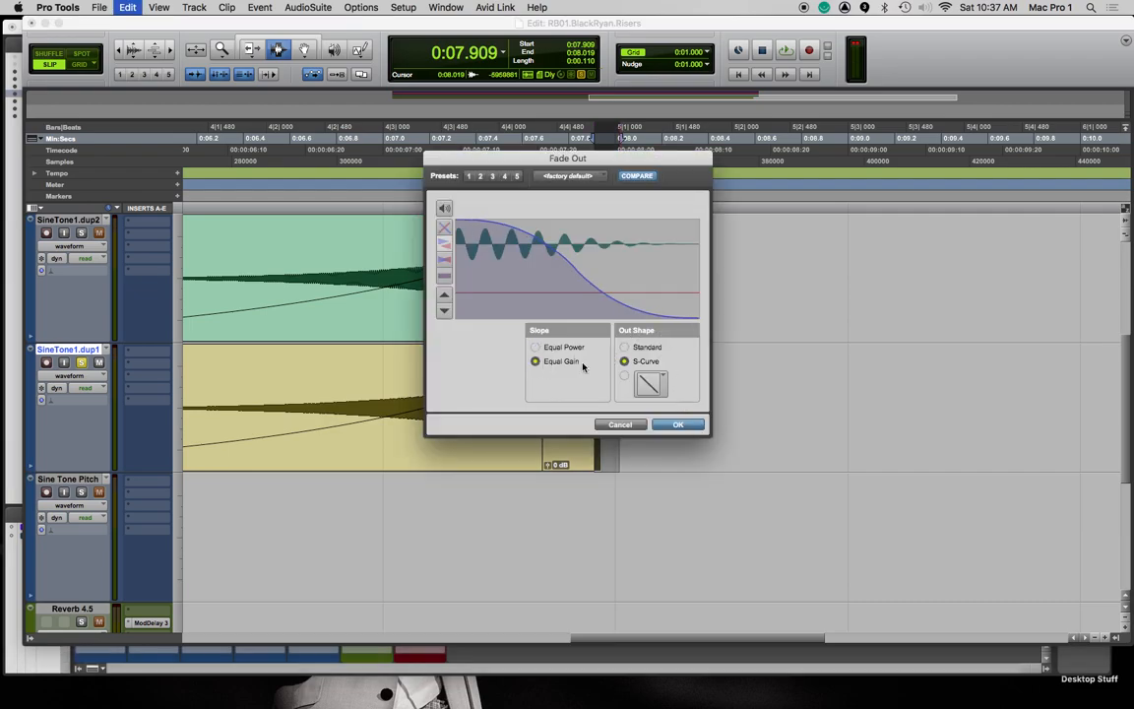
pyautogui.click(635, 350)
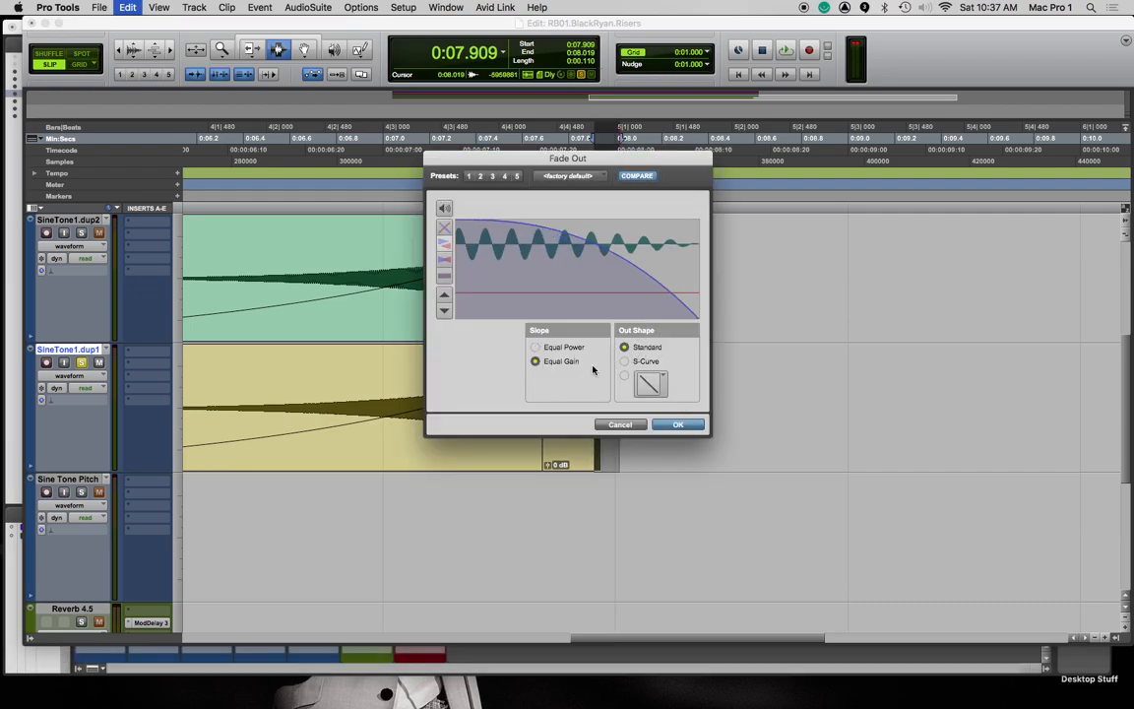
pyautogui.click(678, 425)
# Audition the faded SineTone1.dup1 ending from 0:06.936, first soloed and again with the track's solo cleared
pyautogui.click(394, 193)
pyautogui.press('space')
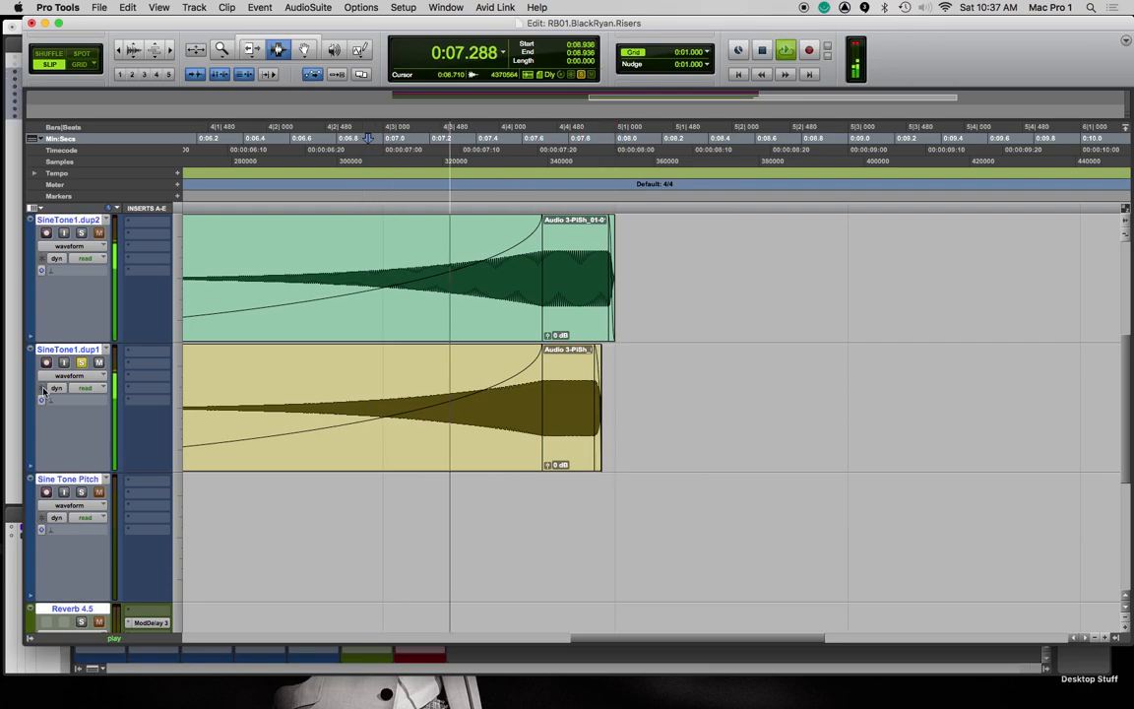
pyautogui.press('space')
pyautogui.press('space')
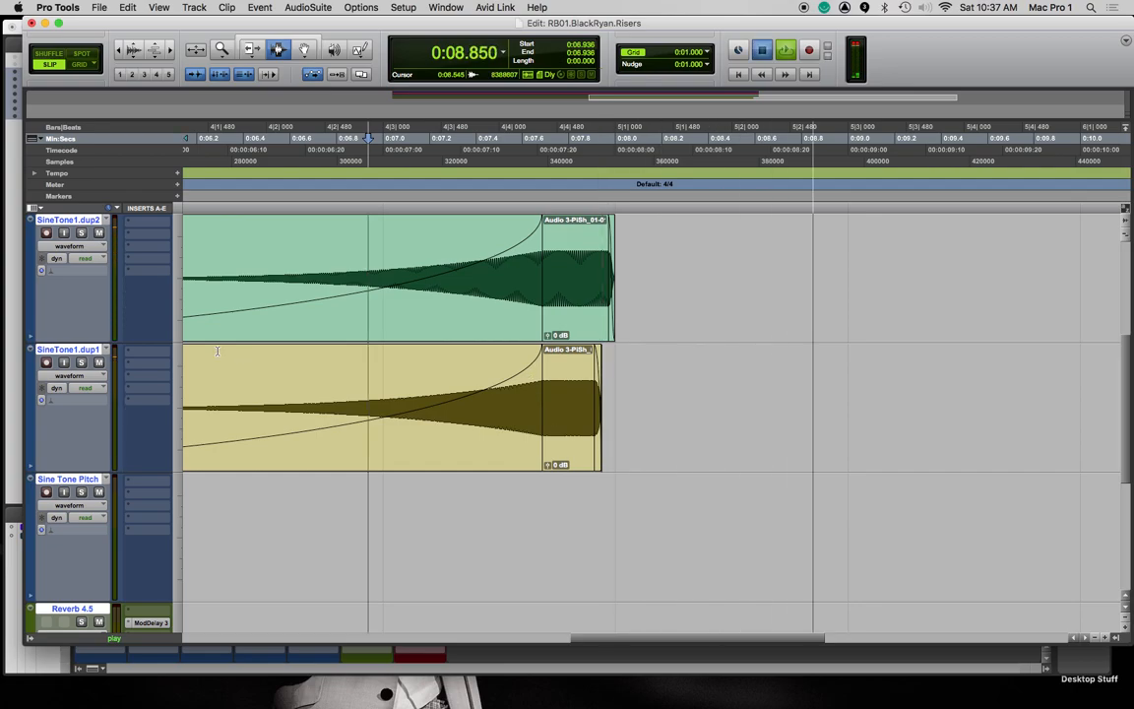
pyautogui.press('space')
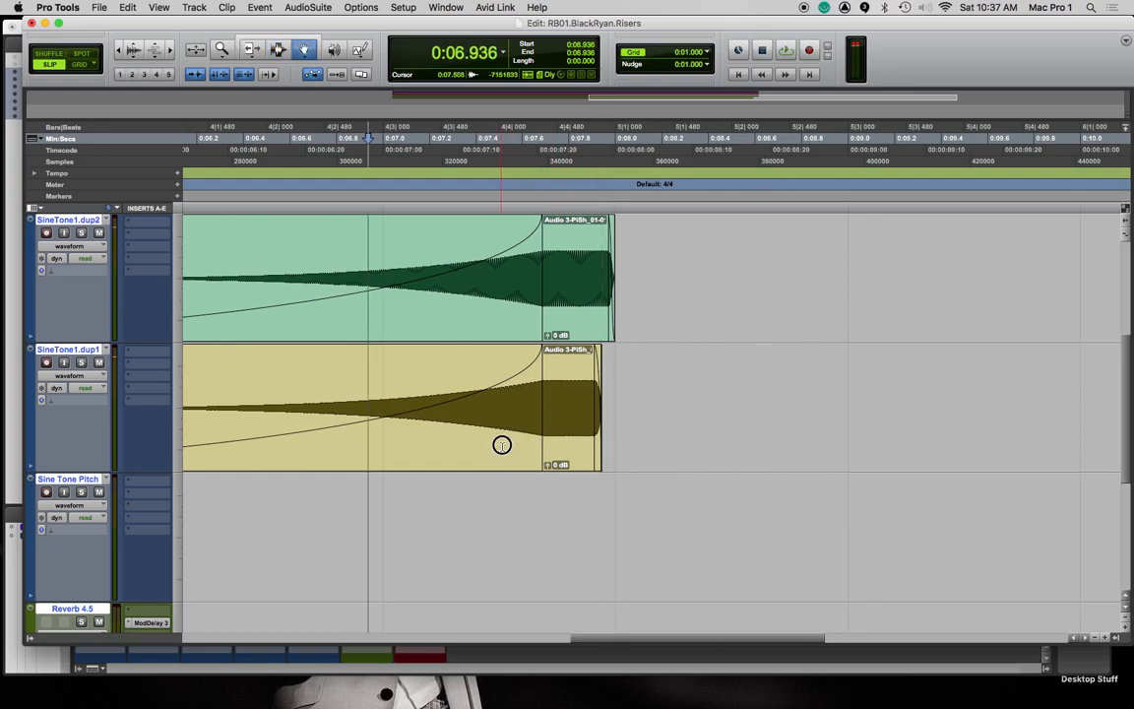
# Shift the whole SineTone1.dup1 clip with its fades later so it spans 0:04.069 to 0:08.002, and audition it with the other tones
pyautogui.doubleClick(503, 445)
pyautogui.moveTo(562, 451); pyautogui.dragTo(581, 446)
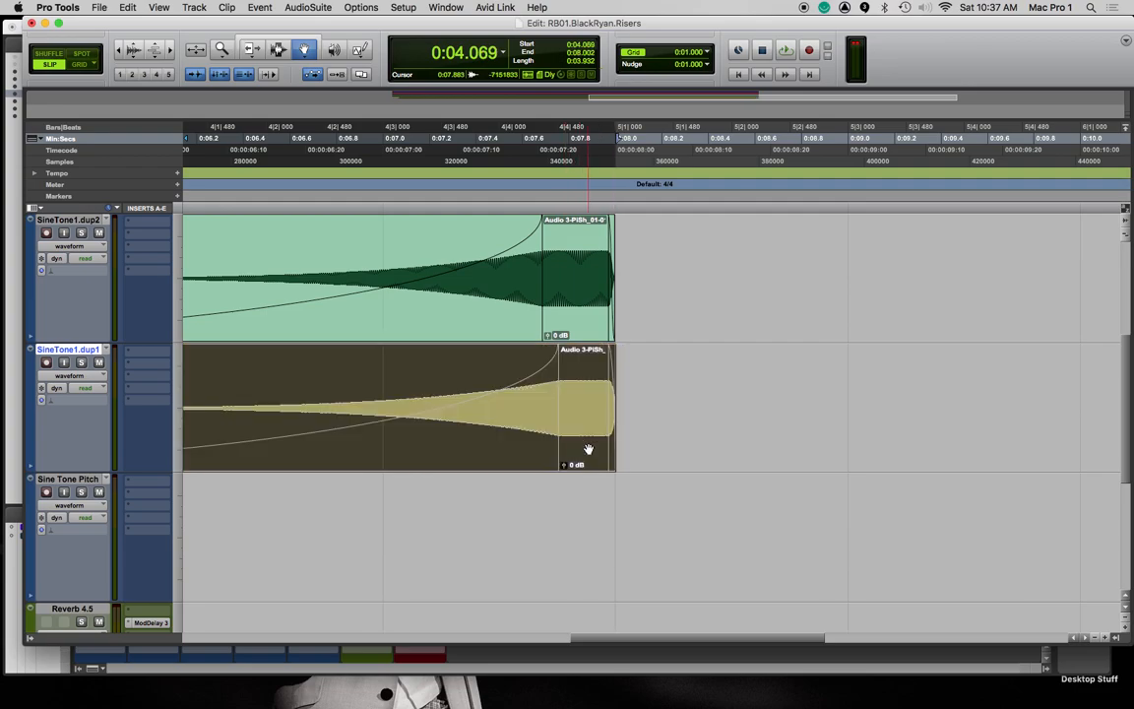
pyautogui.press('space')
pyautogui.press('space')
pyautogui.press('space')
pyautogui.press('r')
pyautogui.press('r')
pyautogui.press('r')
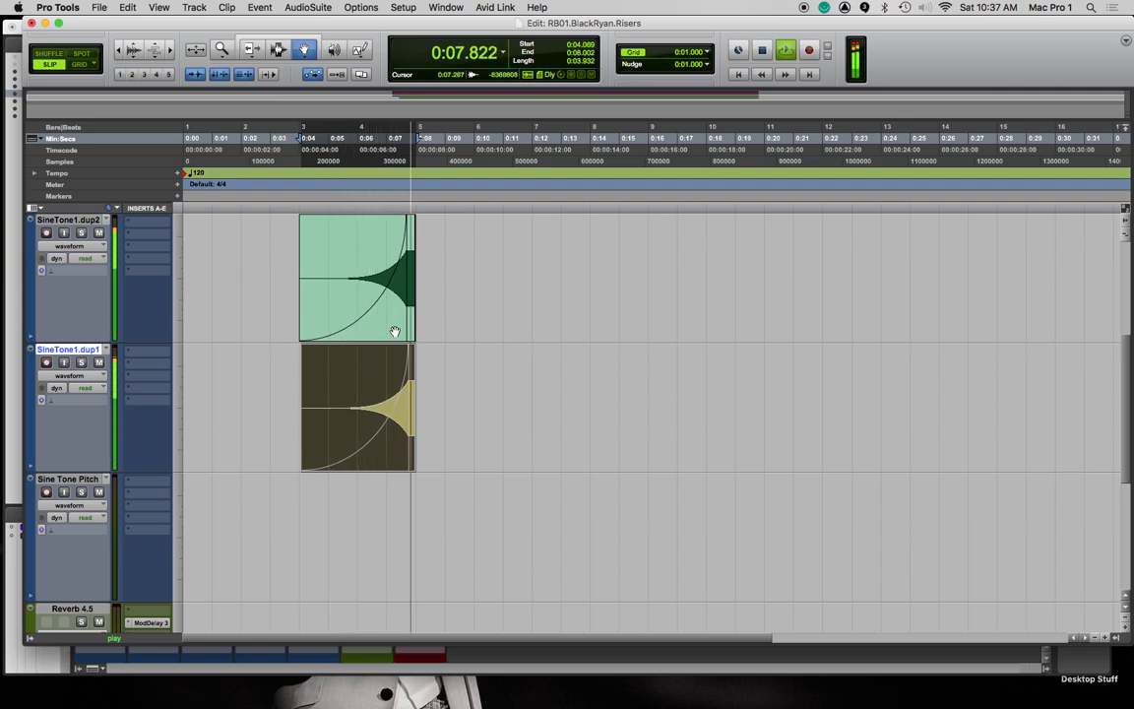
pyautogui.press('t')
pyautogui.press('t')
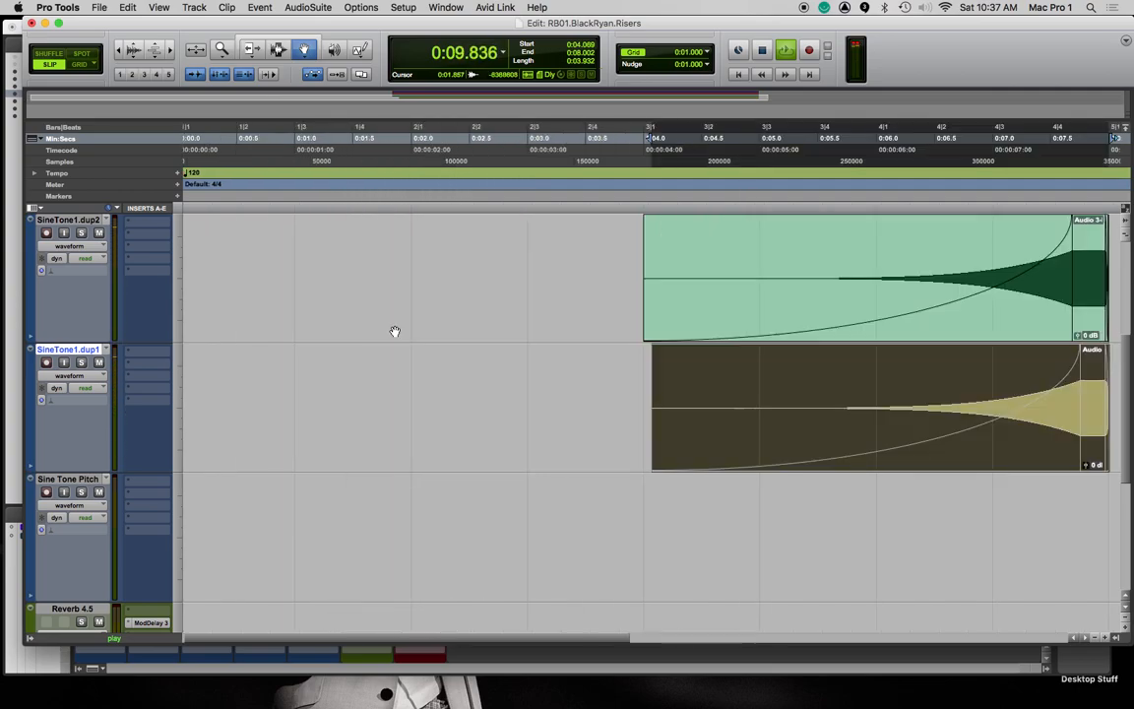
pyautogui.press('space')
# Move the SineTone1.dup2 fade-in earlier to start at 0:03.941 and shift the SineTone1.dup3 clip slightly later
pyautogui.click(1001, 327)
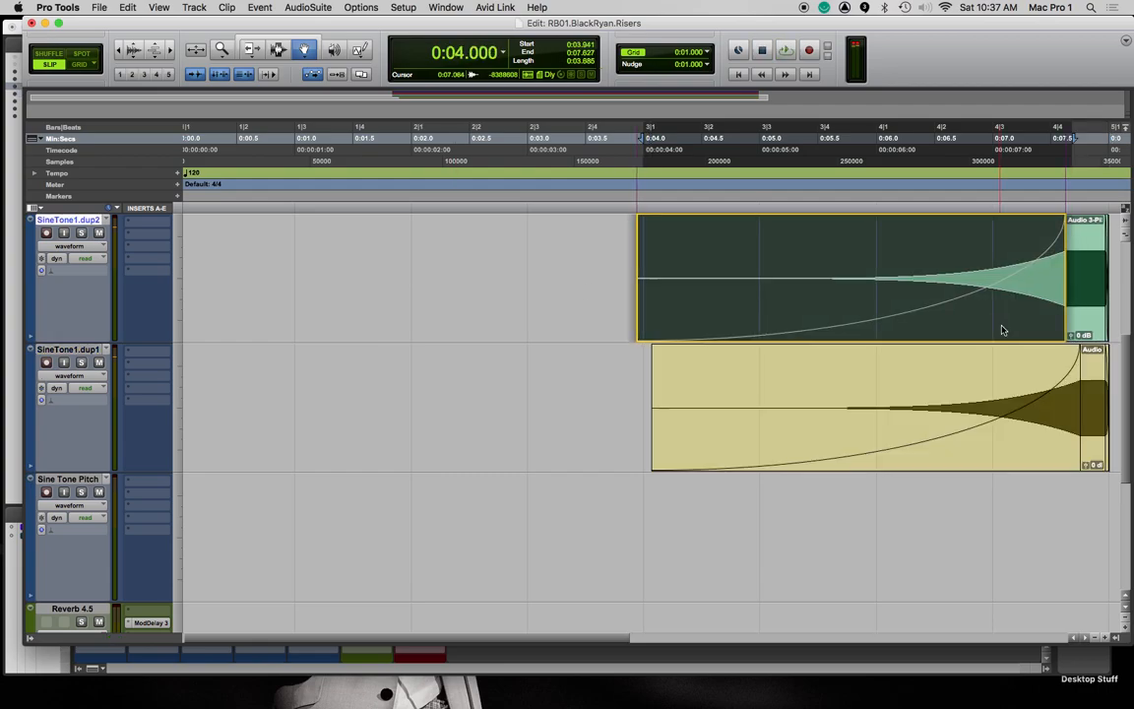
pyautogui.hscroll(3, 1000, 329)
pyautogui.scroll(5, 1001, 332)
pyautogui.click(951, 395)
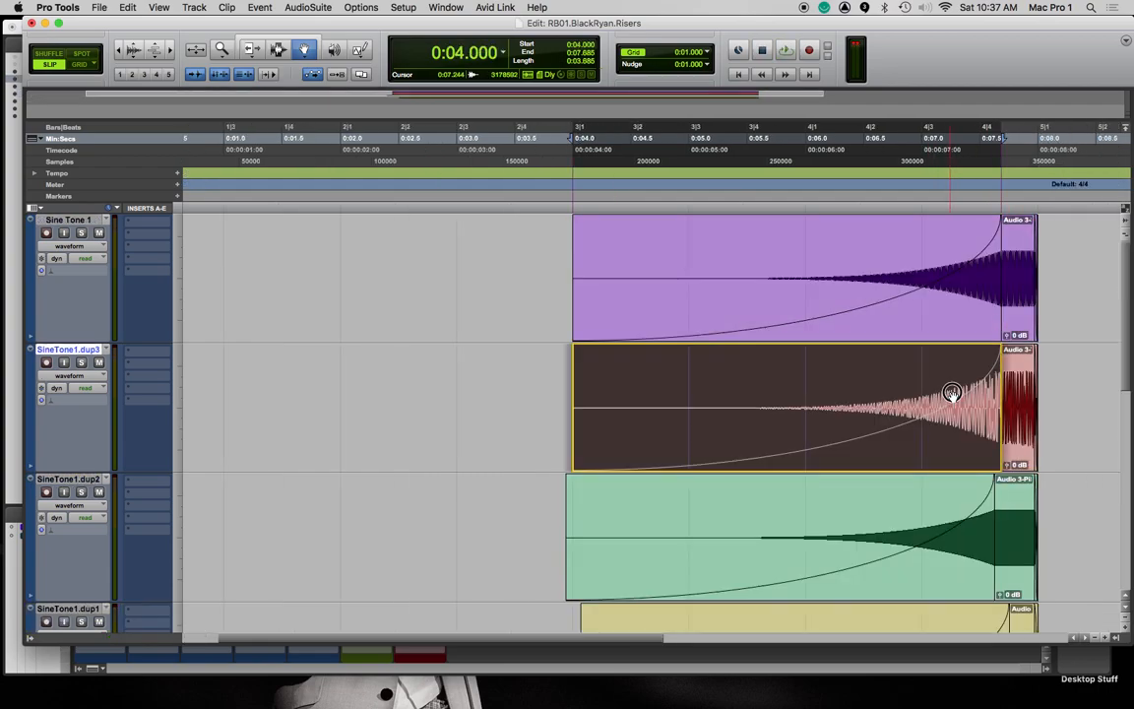
pyautogui.moveTo(1019, 404); pyautogui.dragTo(1017, 405)
# Audition the staggered riser on all tracks from 0:05.973
pyautogui.click(803, 206)
pyautogui.press('space')
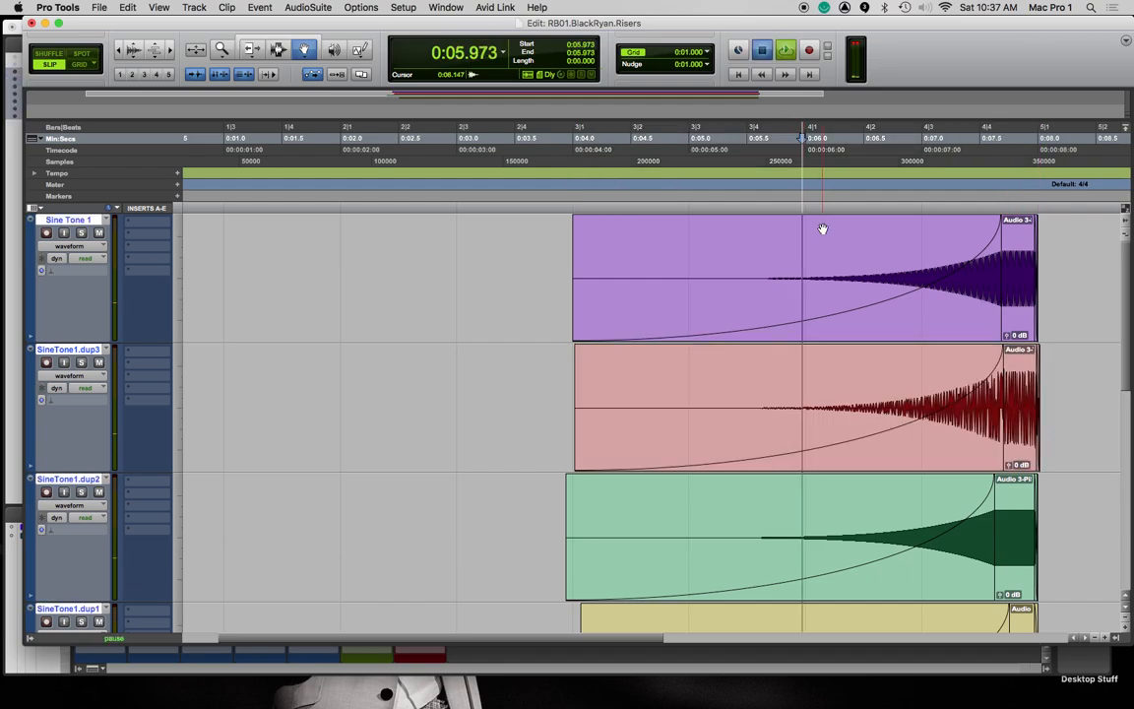
pyautogui.press('r')
pyautogui.press('r')
pyautogui.press('r')
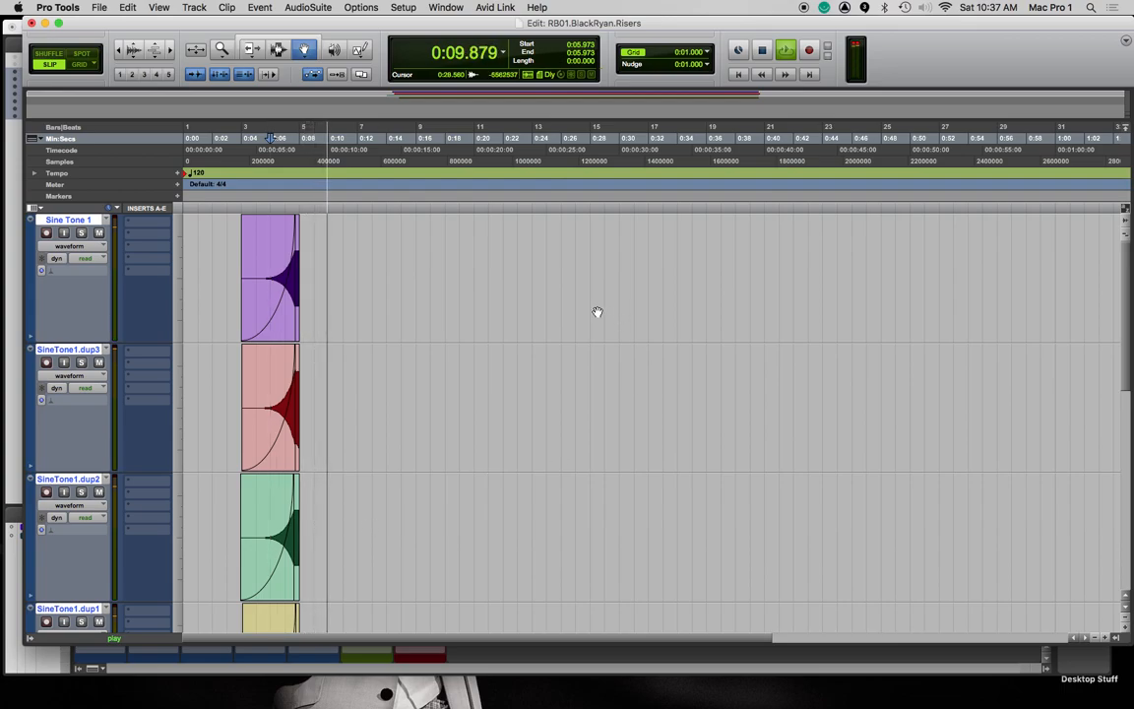
pyautogui.press('space')
# Switch editing to Grid mode and select 0:04.000 to 0:05.000 on the empty Sine Tone Pitch track
pyautogui.press('r')
pyautogui.scroll(-3, 350, 411)
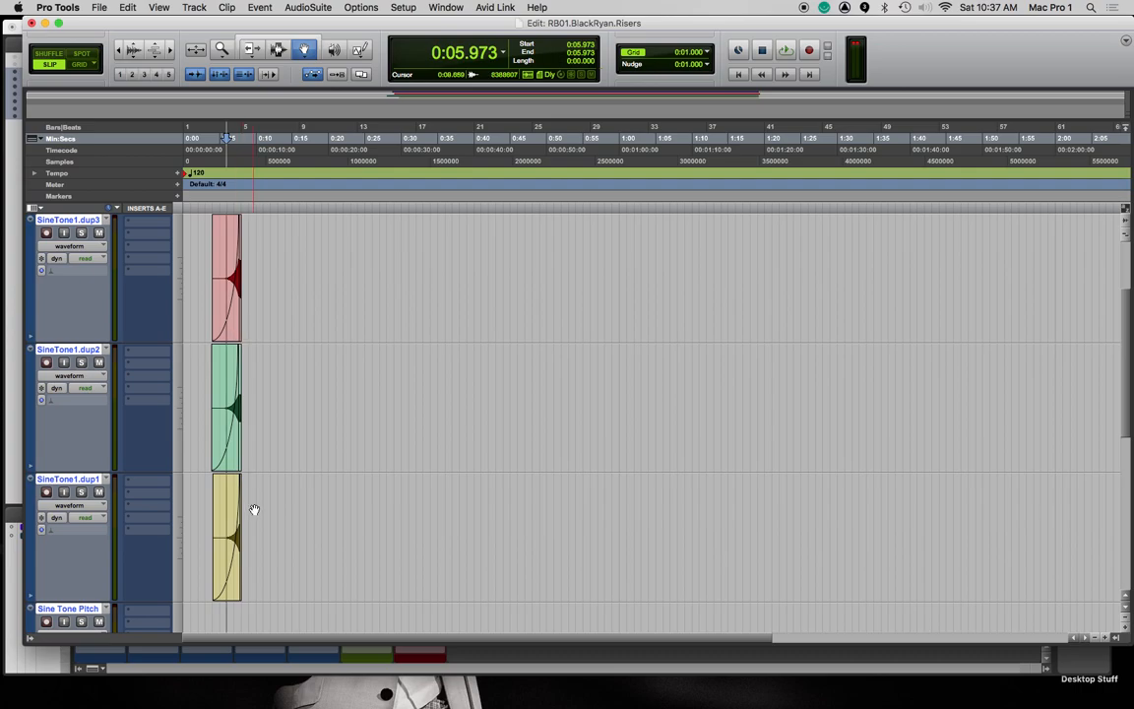
pyautogui.scroll(-6, 219, 487)
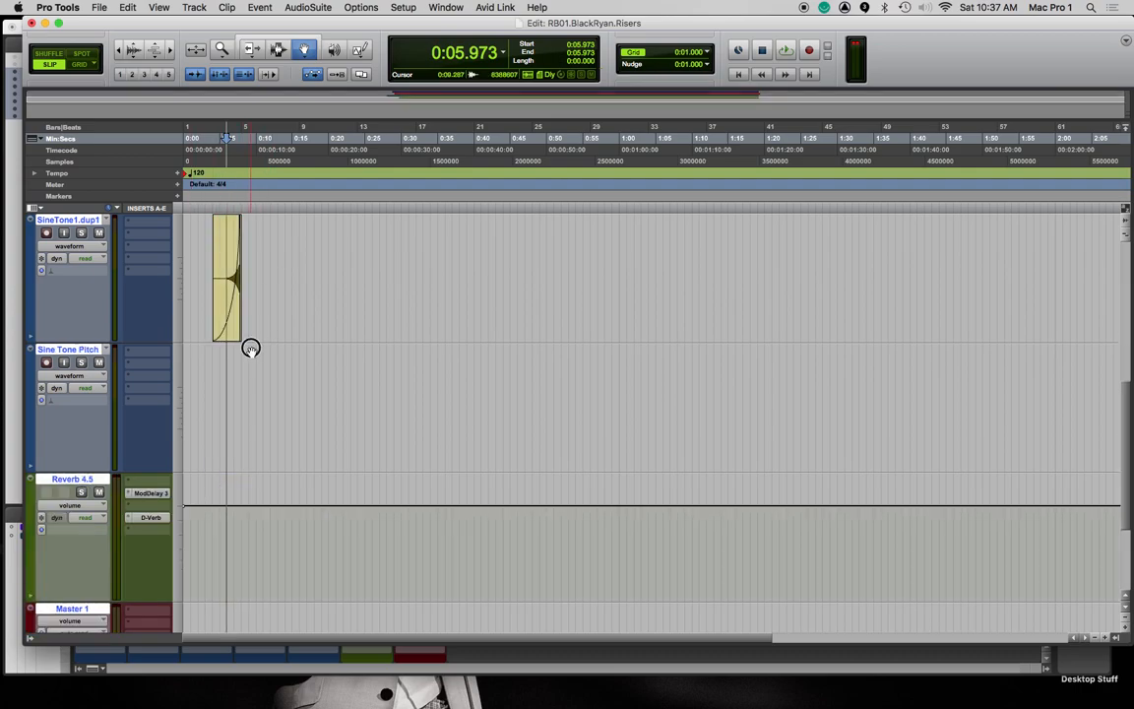
pyautogui.press('F7')
pyautogui.moveTo(213, 370); pyautogui.dragTo(240, 356)
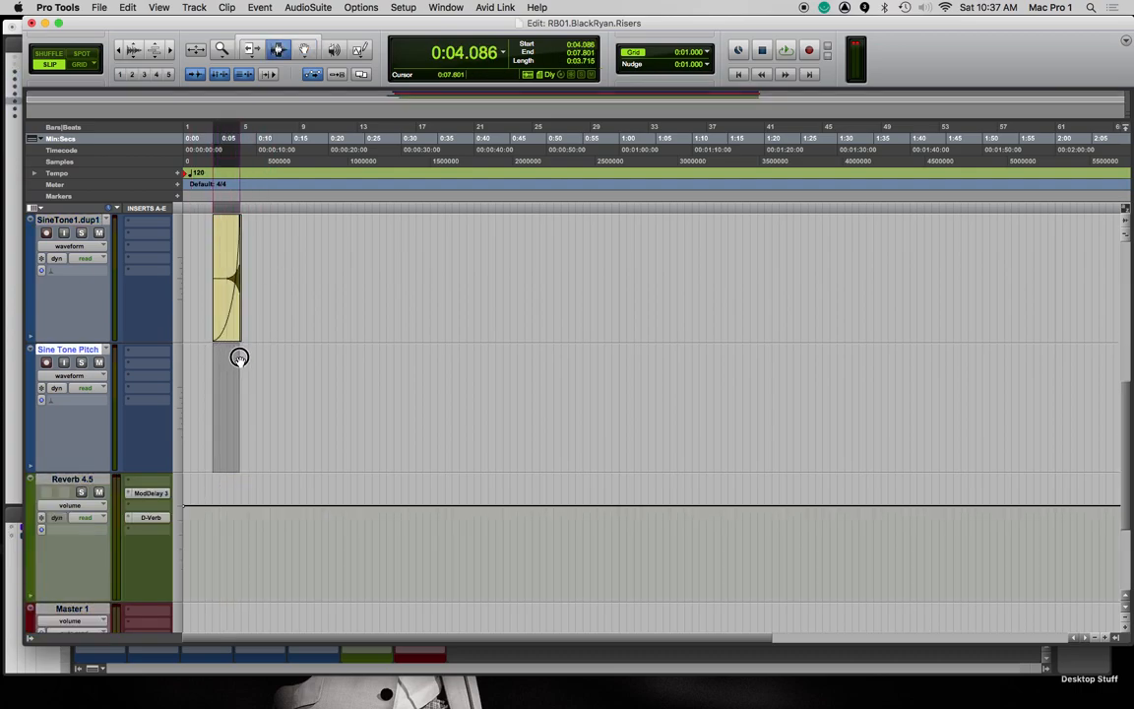
pyautogui.click(78, 64)
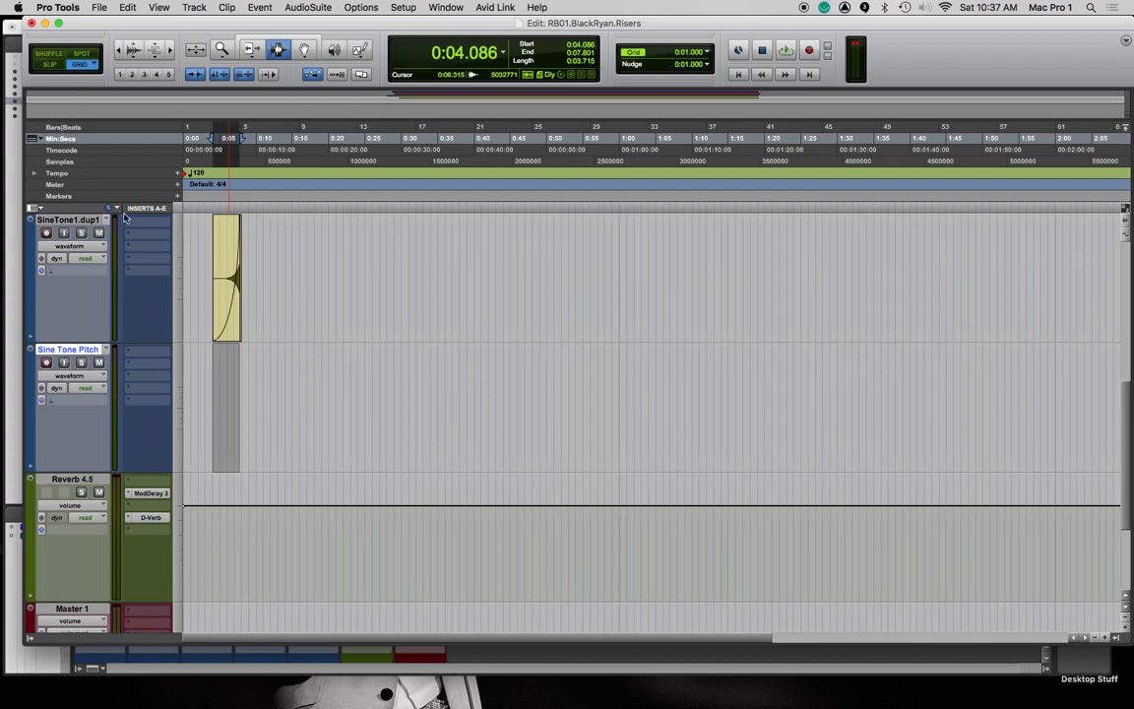
pyautogui.click(224, 391)
pyautogui.moveTo(213, 383); pyautogui.dragTo(220, 382)
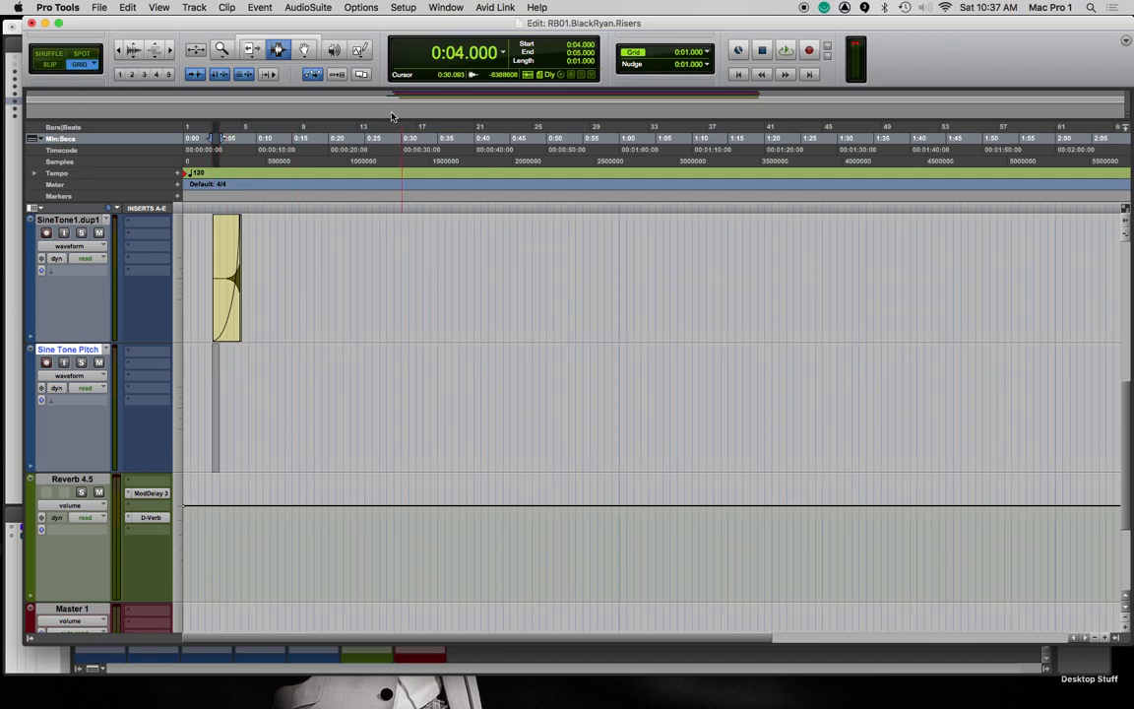
# Render pink noise at a -4.2 dB peak level into the Sine Tone Pitch selection with the AudioSuite Signal Generator
pyautogui.click(312, 8)
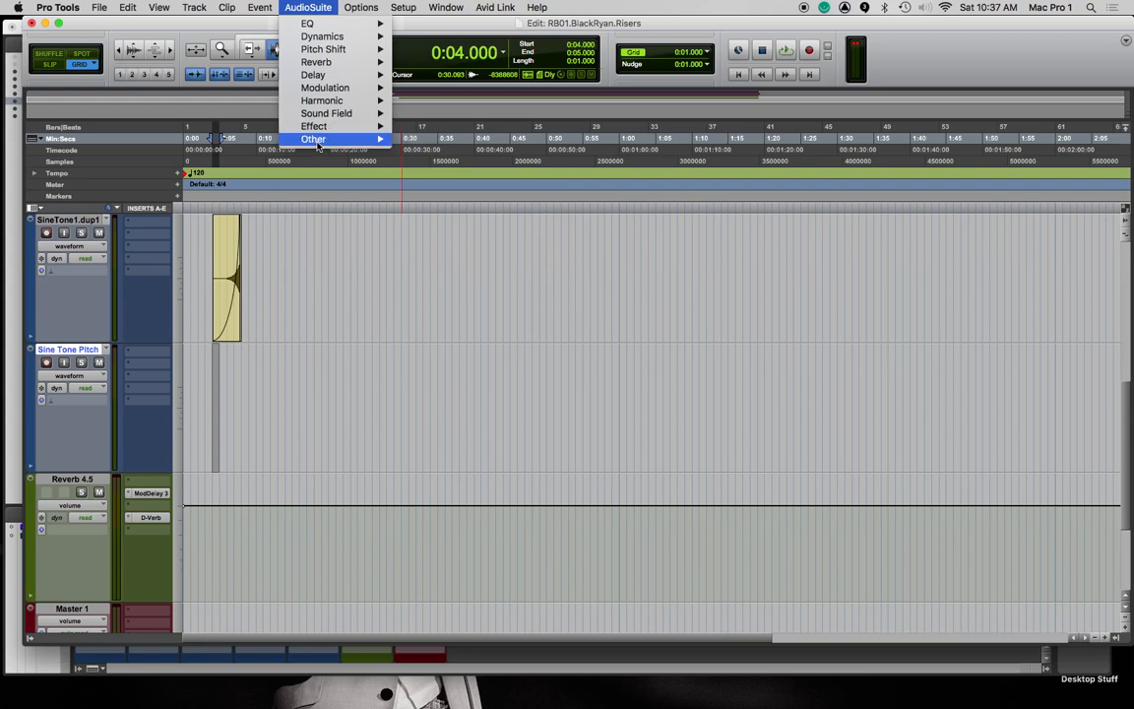
pyautogui.moveTo(335, 139)
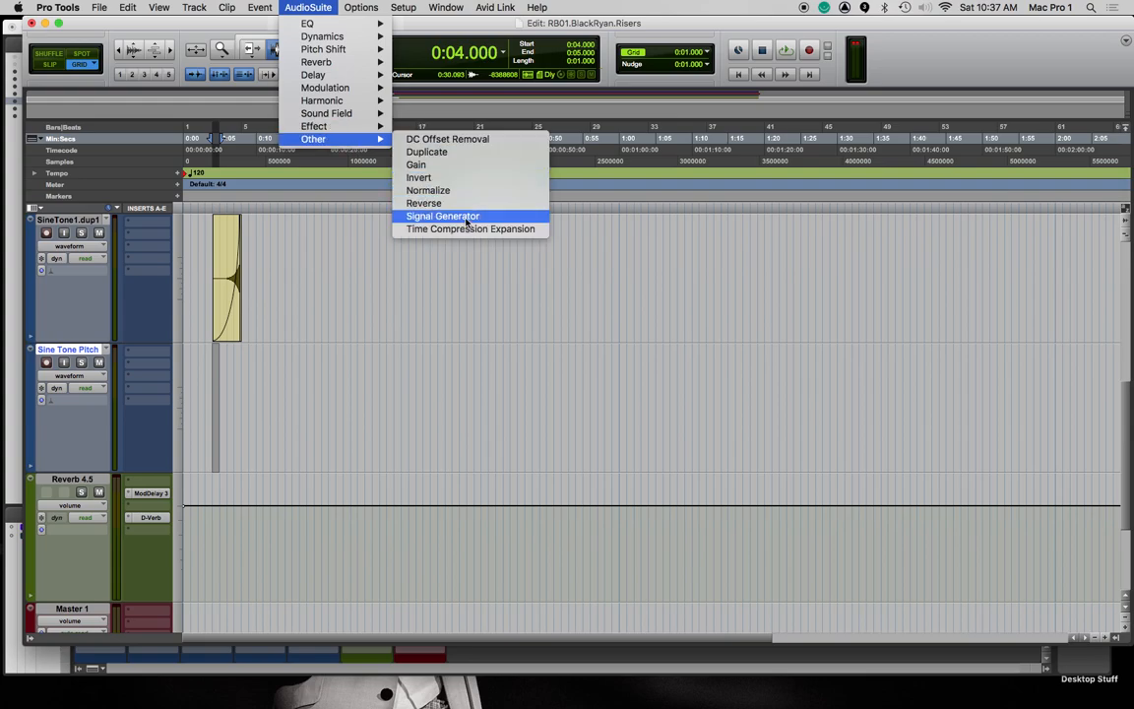
pyautogui.click(467, 221)
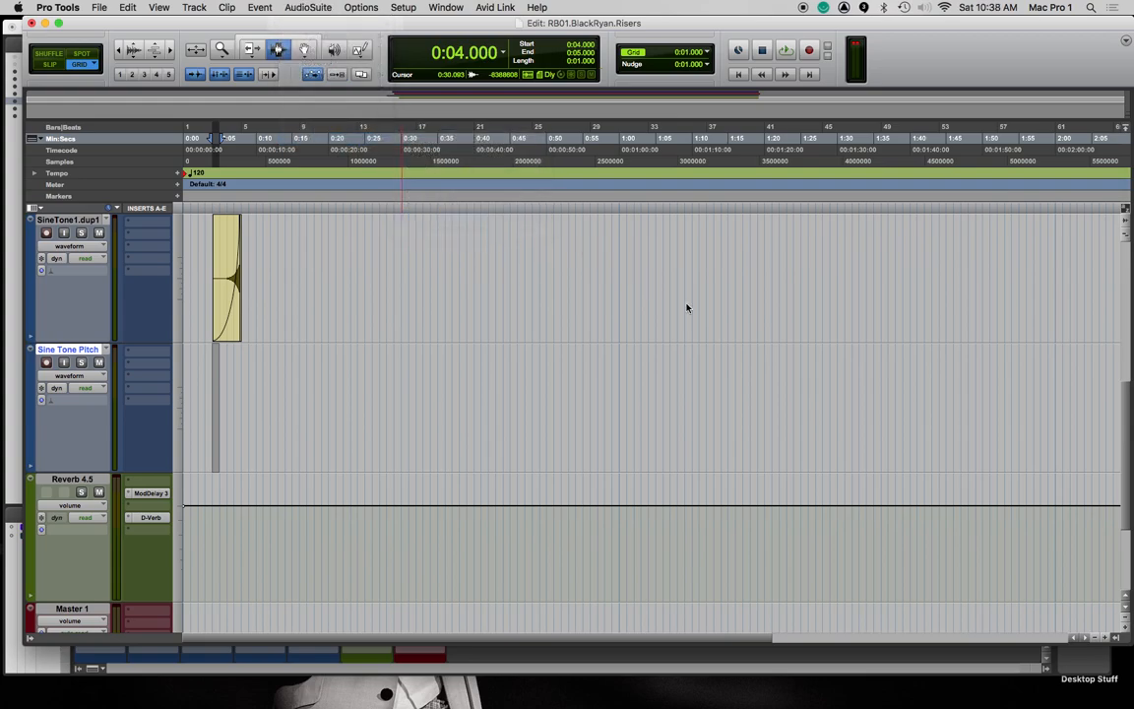
pyautogui.click(872, 252)
pyautogui.click(714, 329)
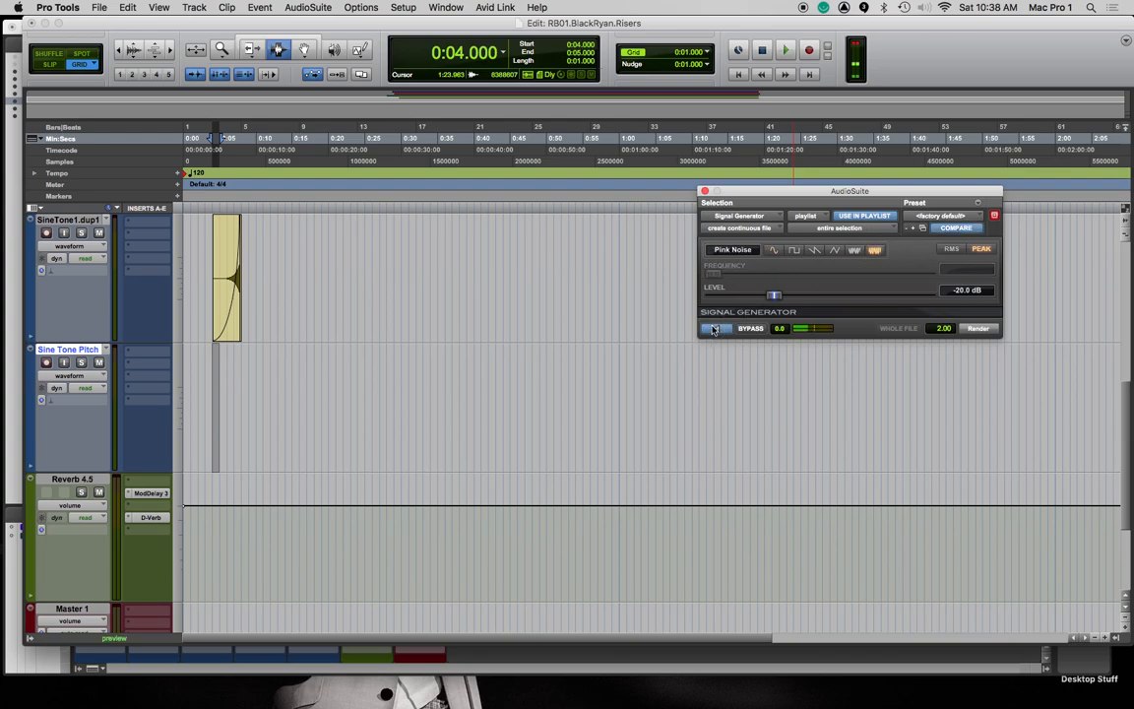
pyautogui.moveTo(771, 296); pyautogui.dragTo(867, 296)
pyautogui.click(978, 329)
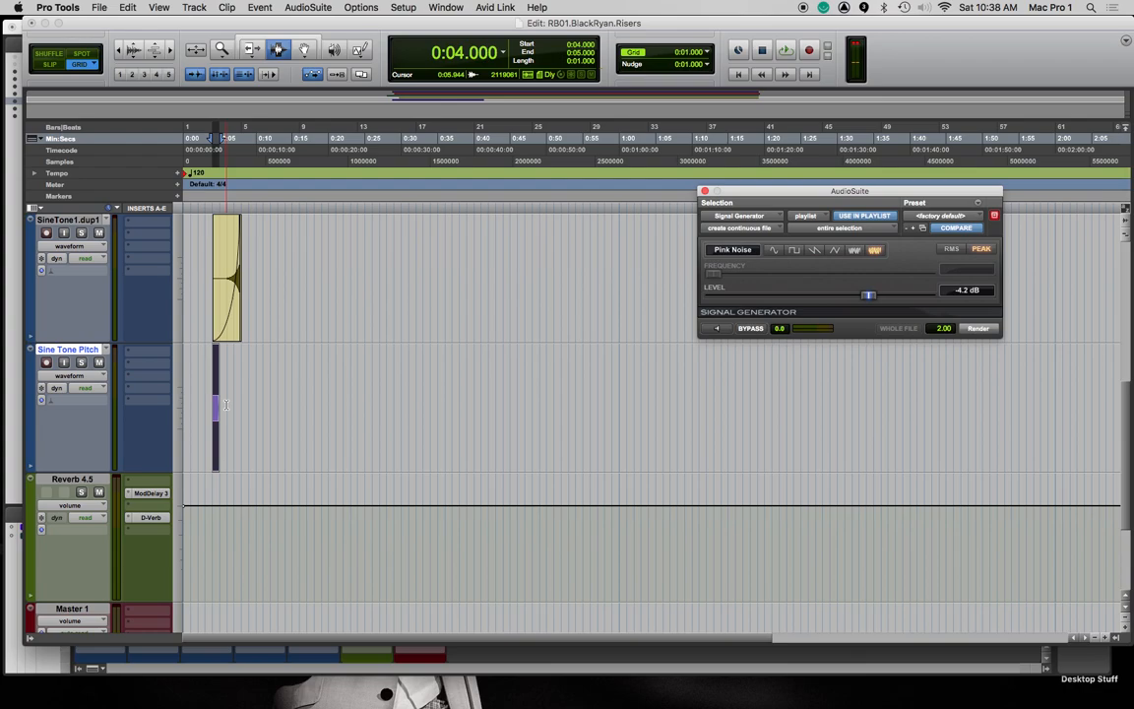
# Move the Signal Generator window clear of the clips and time-stretch the noise clip's end to 0:08.000
pyautogui.press('t')
pyautogui.press('t')
pyautogui.press('t')
pyautogui.press('t')
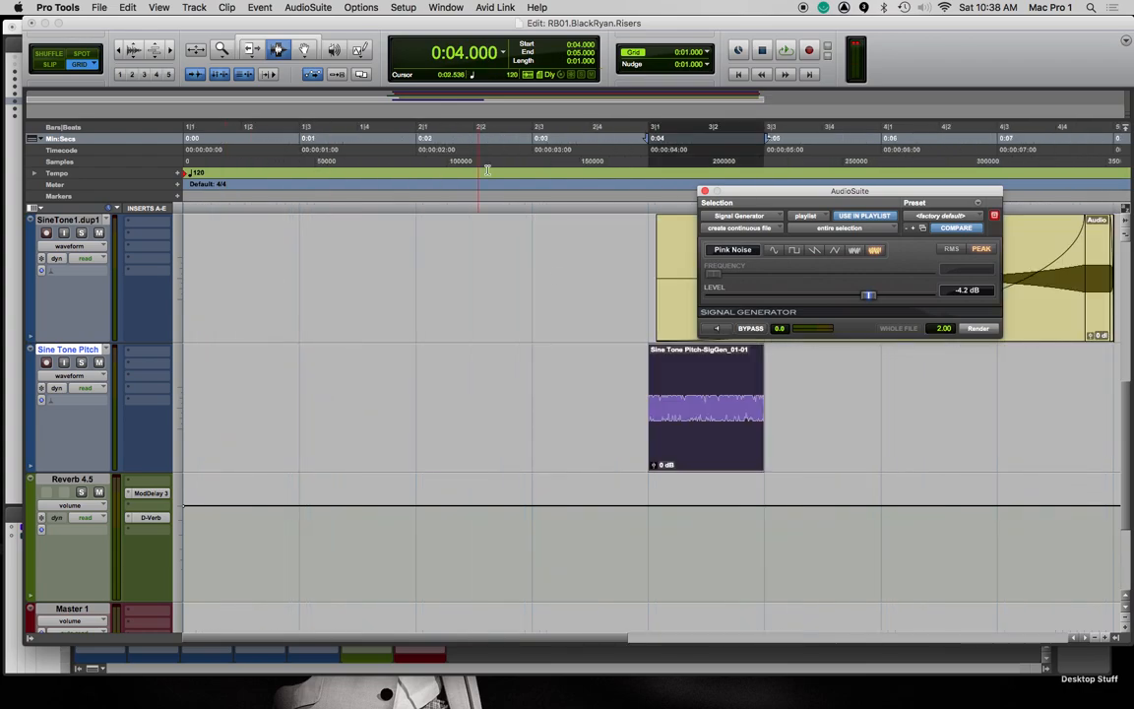
pyautogui.moveTo(774, 198); pyautogui.dragTo(359, 96)
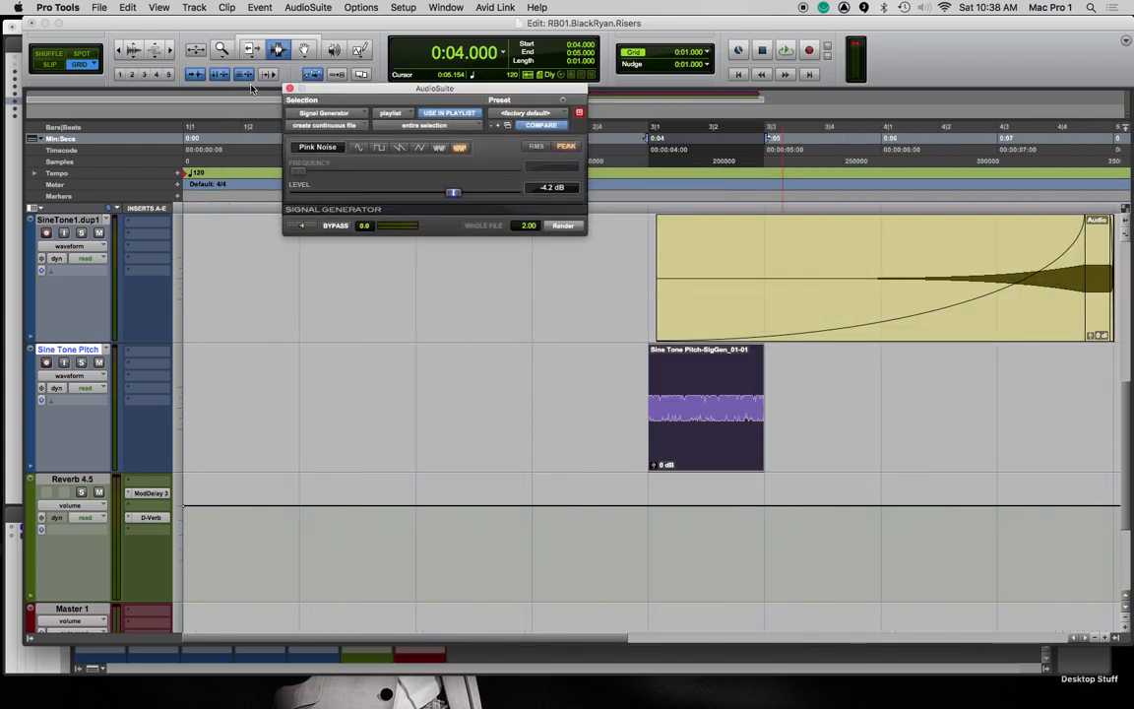
pyautogui.press('F6')
pyautogui.moveTo(758, 455); pyautogui.dragTo(1113, 435)
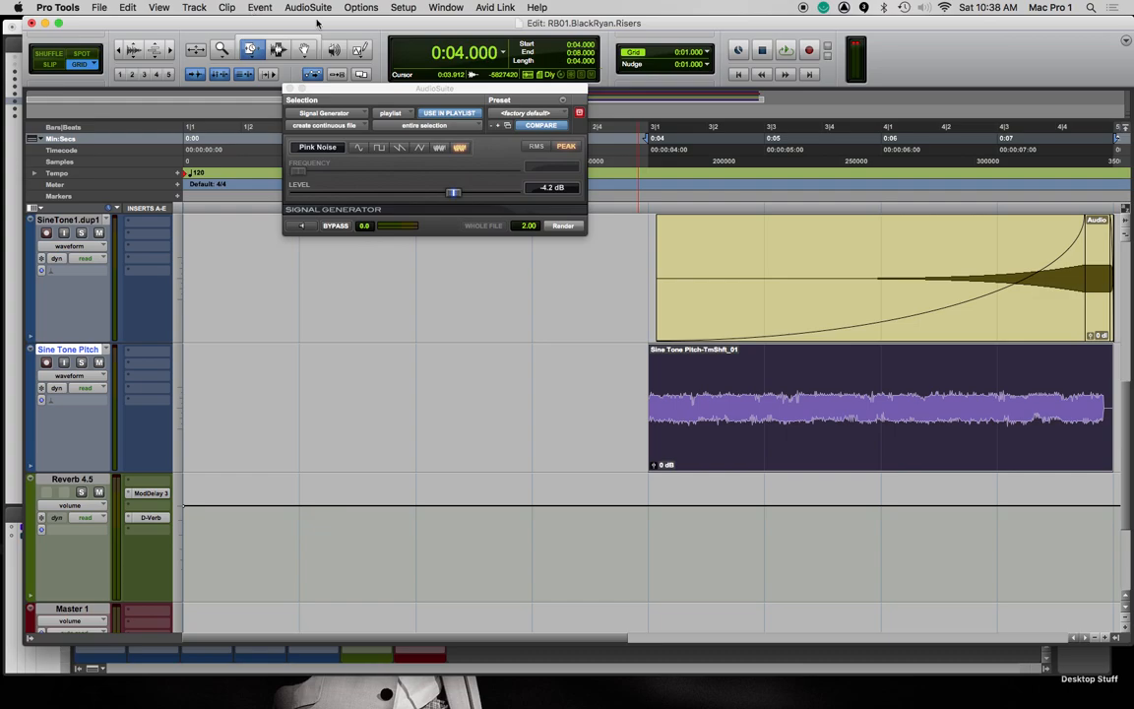
# Preview and render Vari-Fi on the stretched noise clip with Slow Down, Fit To and fades on
pyautogui.click(288, 8)
pyautogui.moveTo(299, 48)
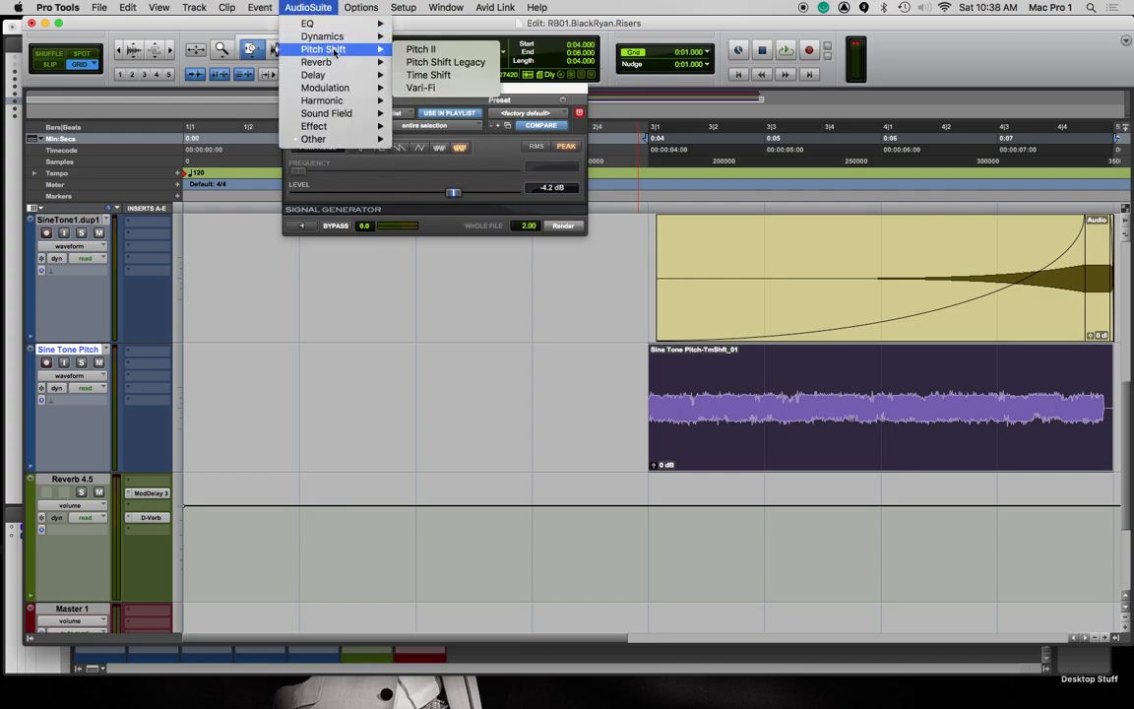
pyautogui.click(439, 90)
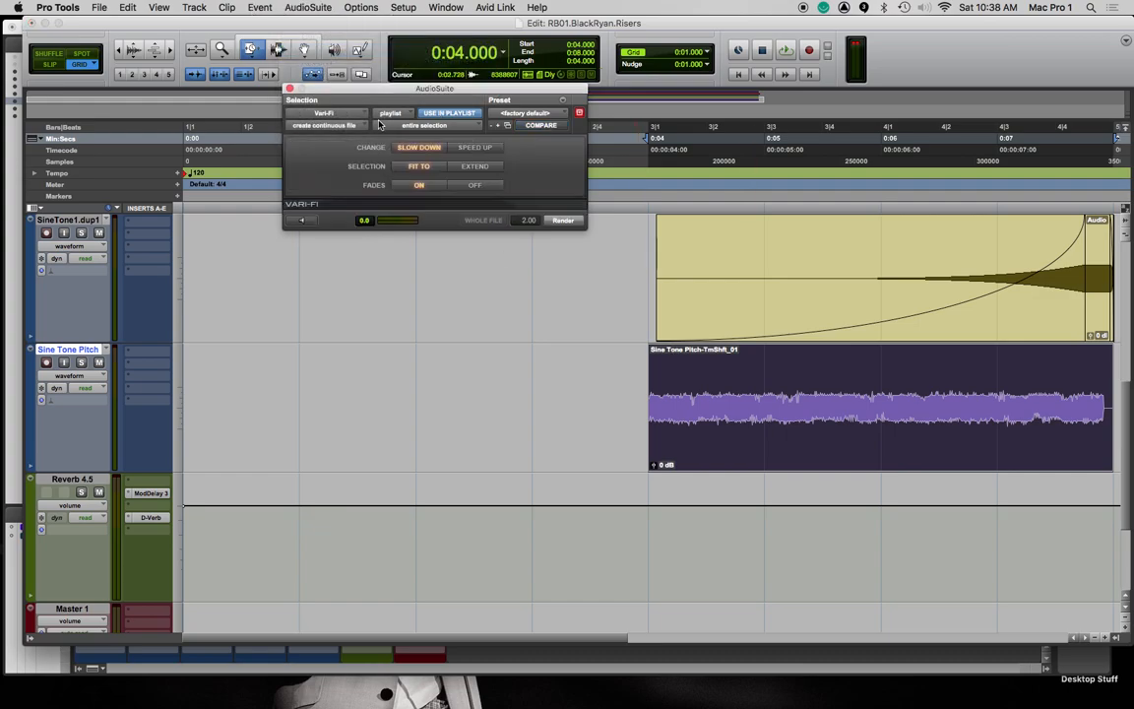
pyautogui.click(298, 220)
pyautogui.click(575, 222)
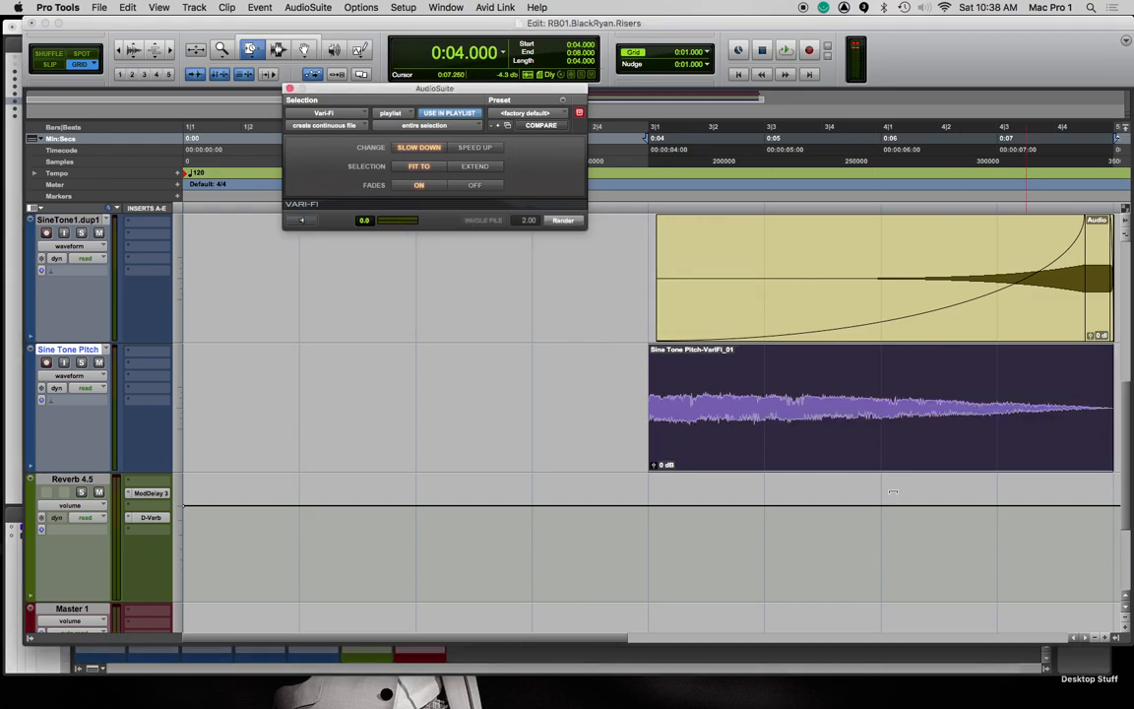
# Raise the slowed noise clip's gain to +8.6 dB, then preview and render Vari-Fi Slow Down on it again
pyautogui.moveTo(658, 466); pyautogui.dragTo(654, 465)
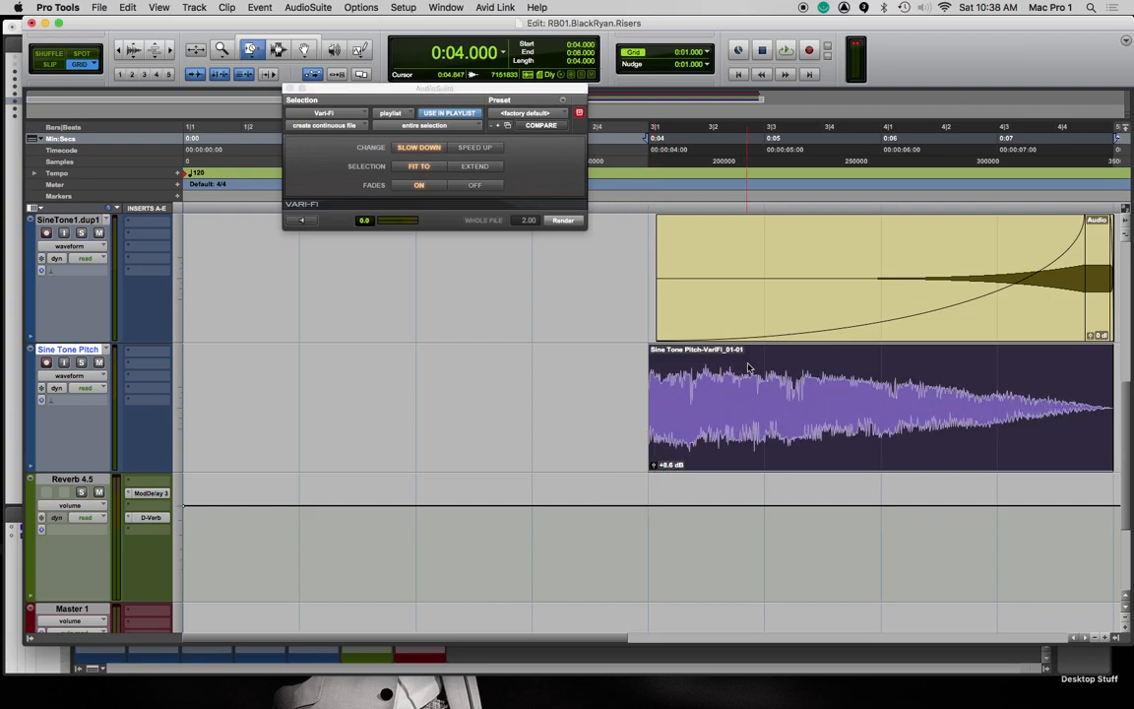
pyautogui.click(299, 221)
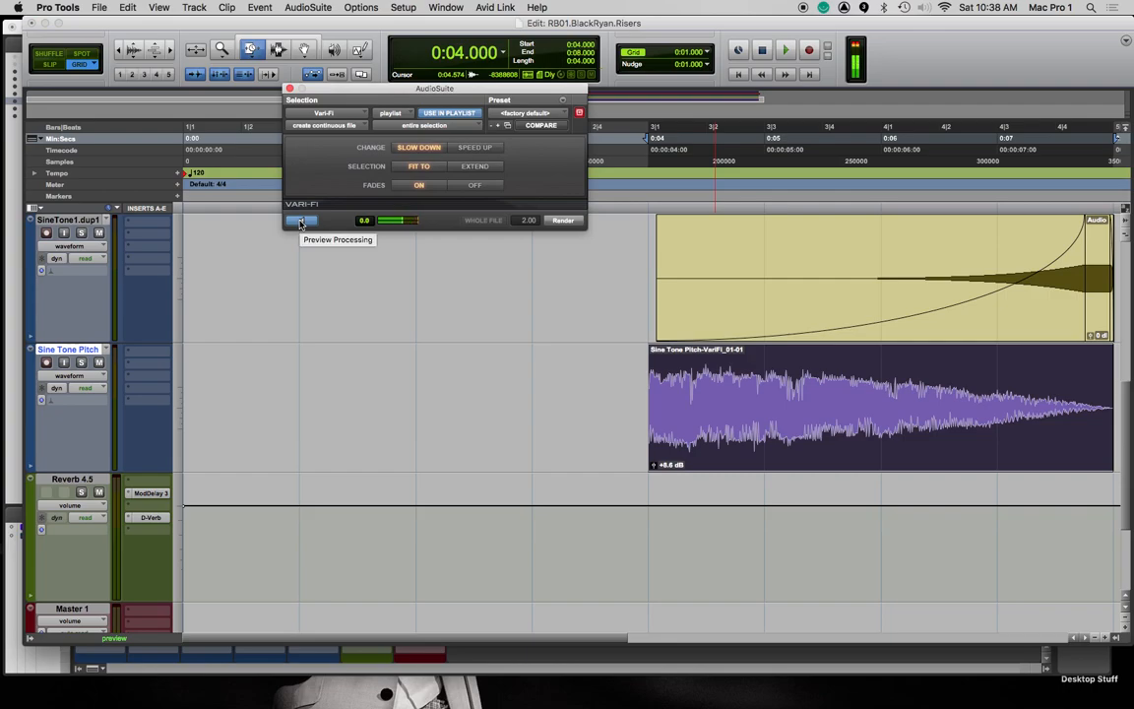
pyautogui.click(562, 219)
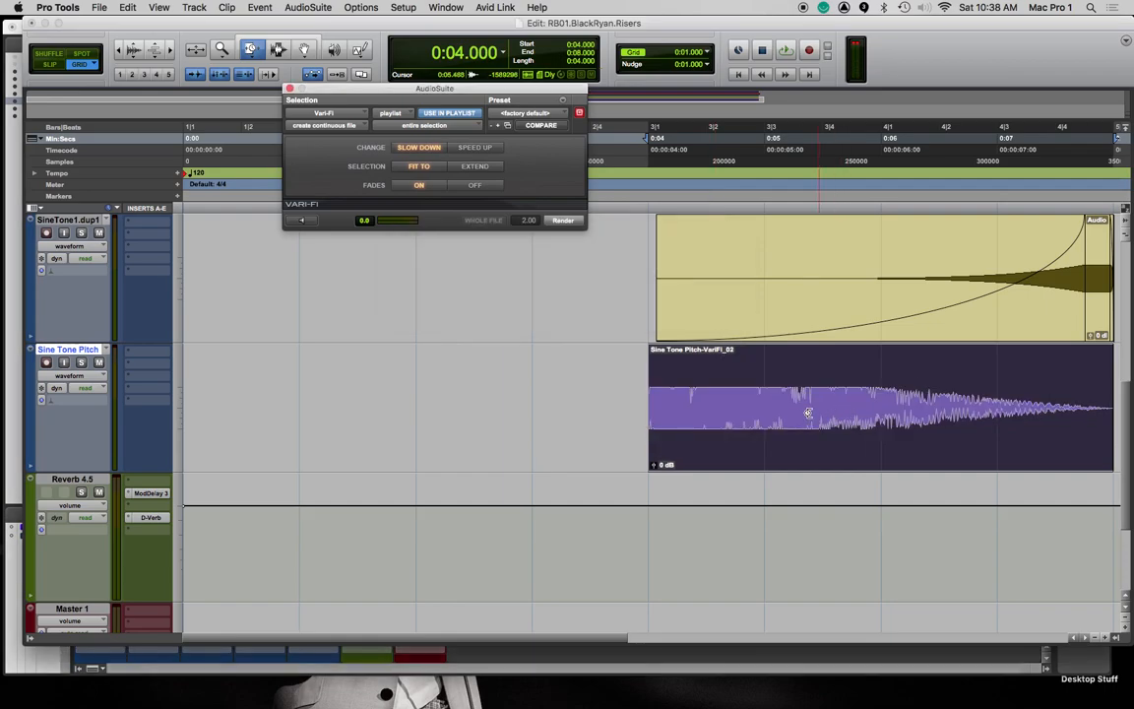
# Raise the slowed noise clip's gain to +4.4 dB, then render it backwards with AudioSuite Reverse
pyautogui.moveTo(655, 466); pyautogui.dragTo(663, 462)
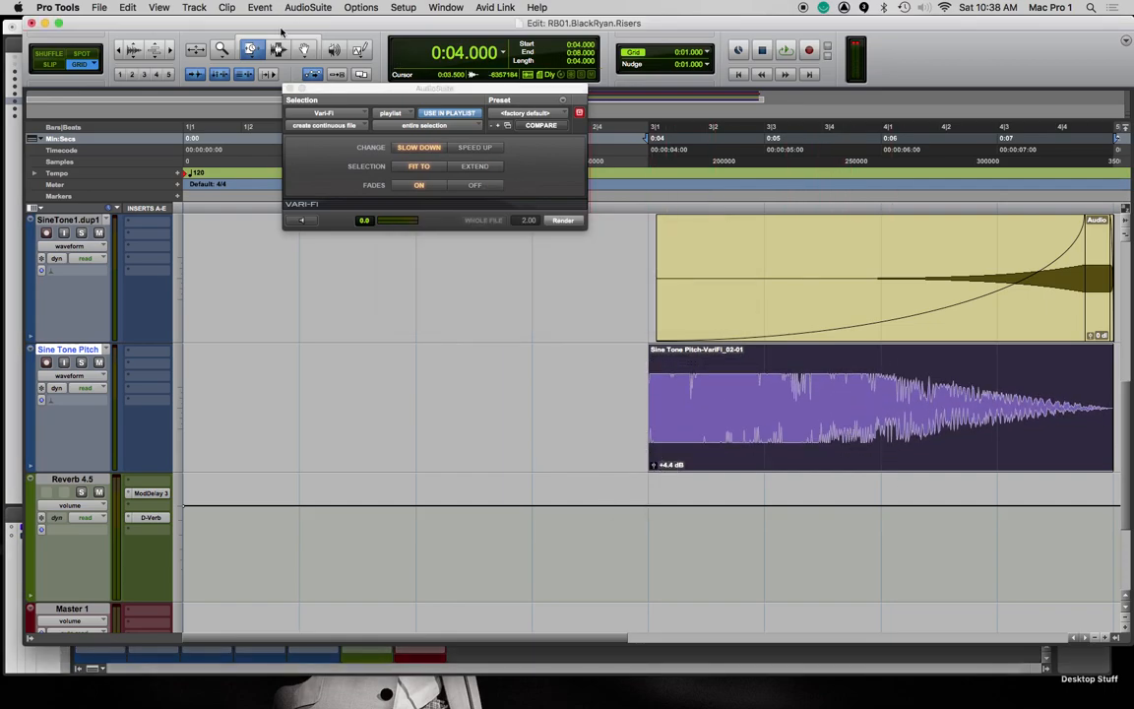
pyautogui.click(288, 90)
pyautogui.click(307, 7)
pyautogui.moveTo(323, 62)
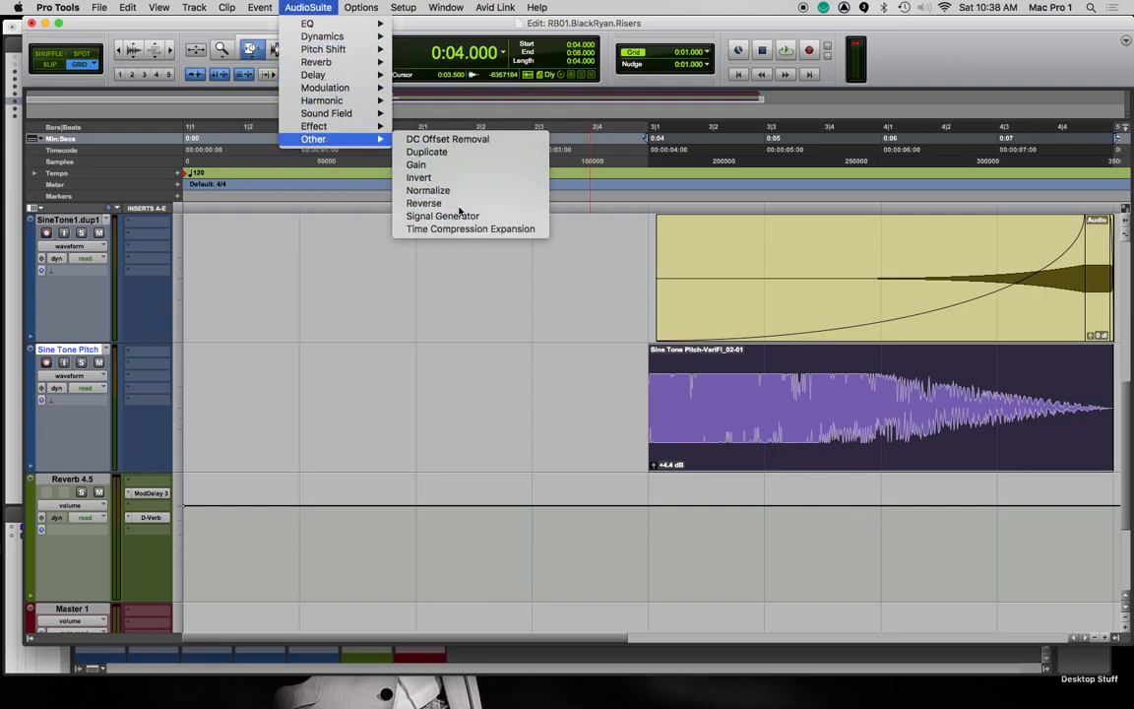
pyautogui.click(456, 187)
pyautogui.hscroll(6, 832, 343)
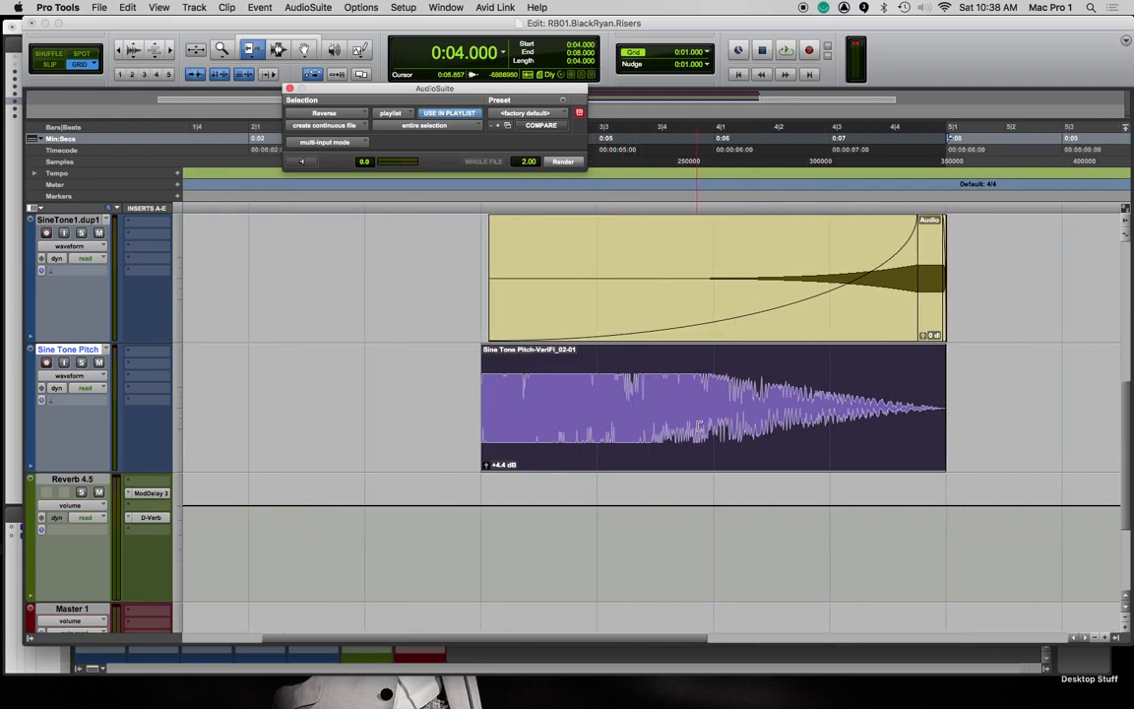
pyautogui.press('F8')
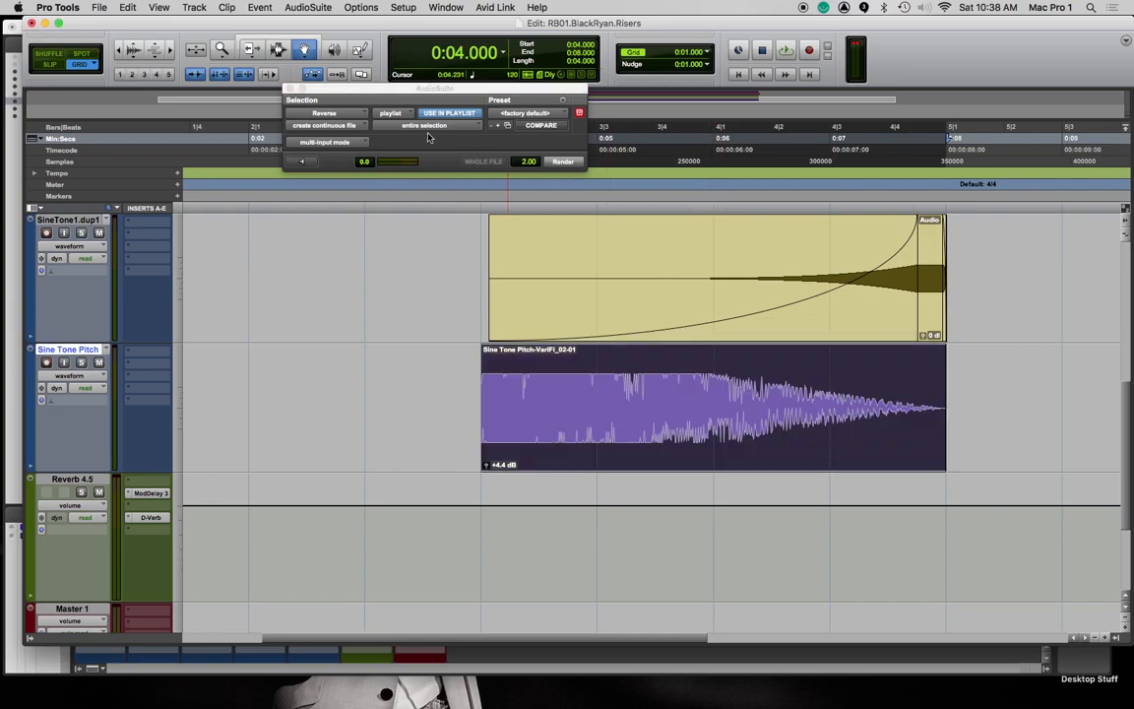
pyautogui.click(562, 162)
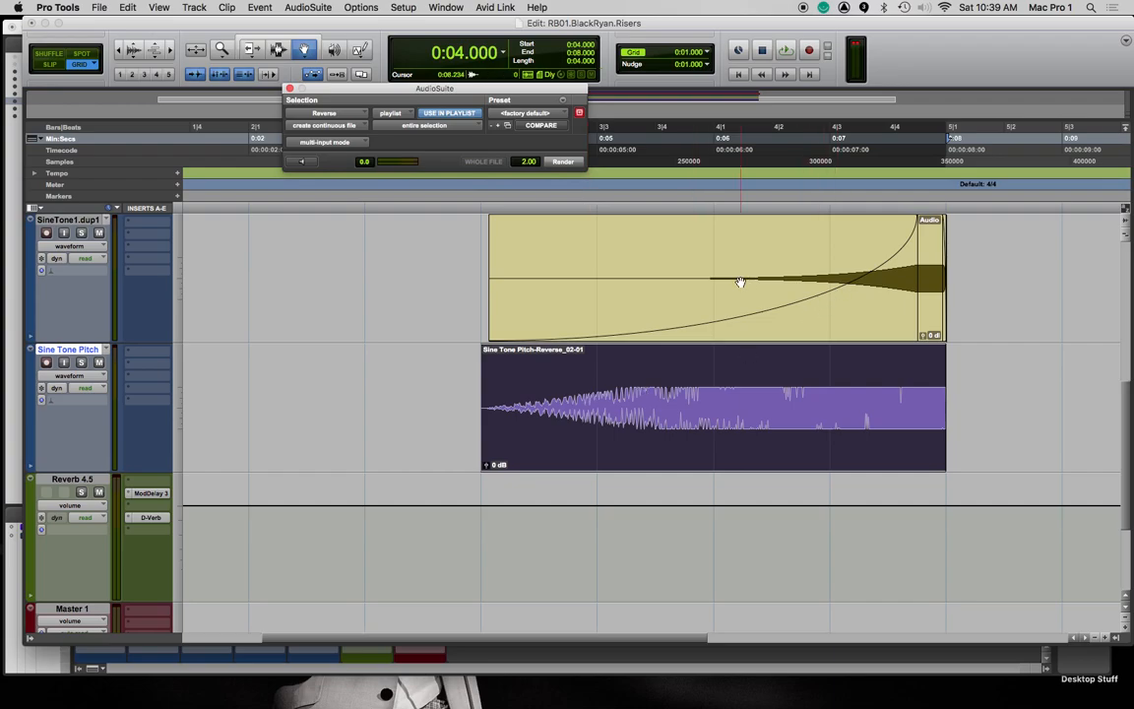
# Undo the accidental move of the sine tone's fade, then move the reversed noise clip to 0:06.000 and trim its end to 0:08.000
pyautogui.moveTo(861, 258); pyautogui.dragTo(648, 301)
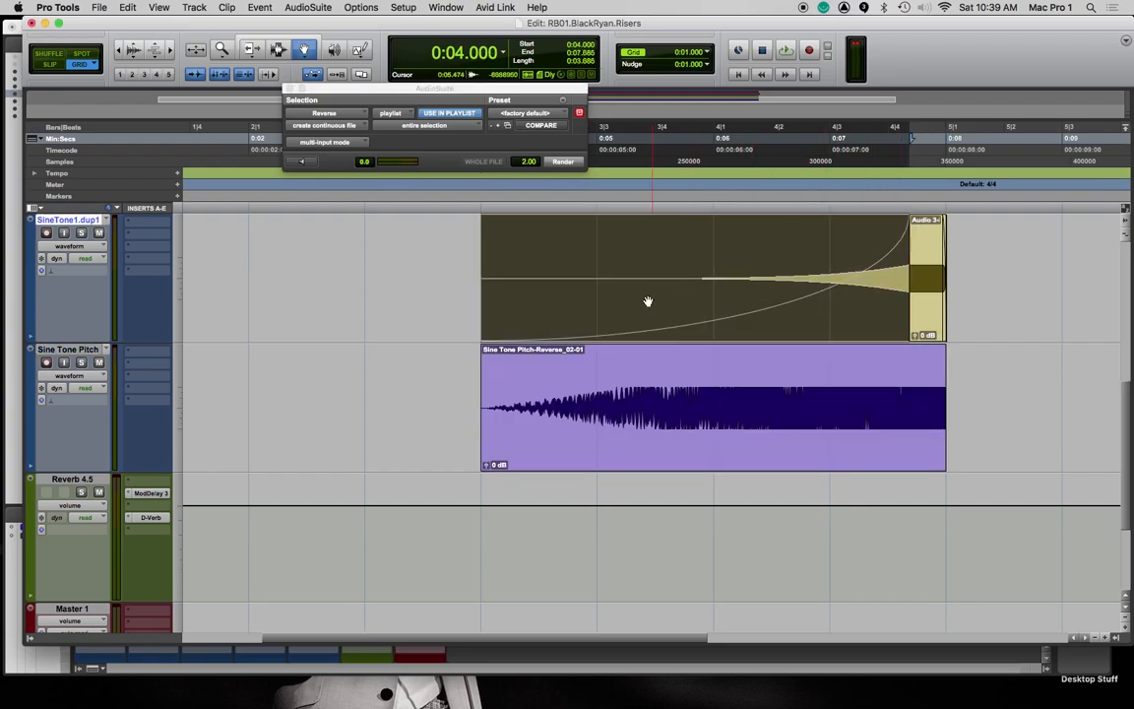
pyautogui.press('super+z')
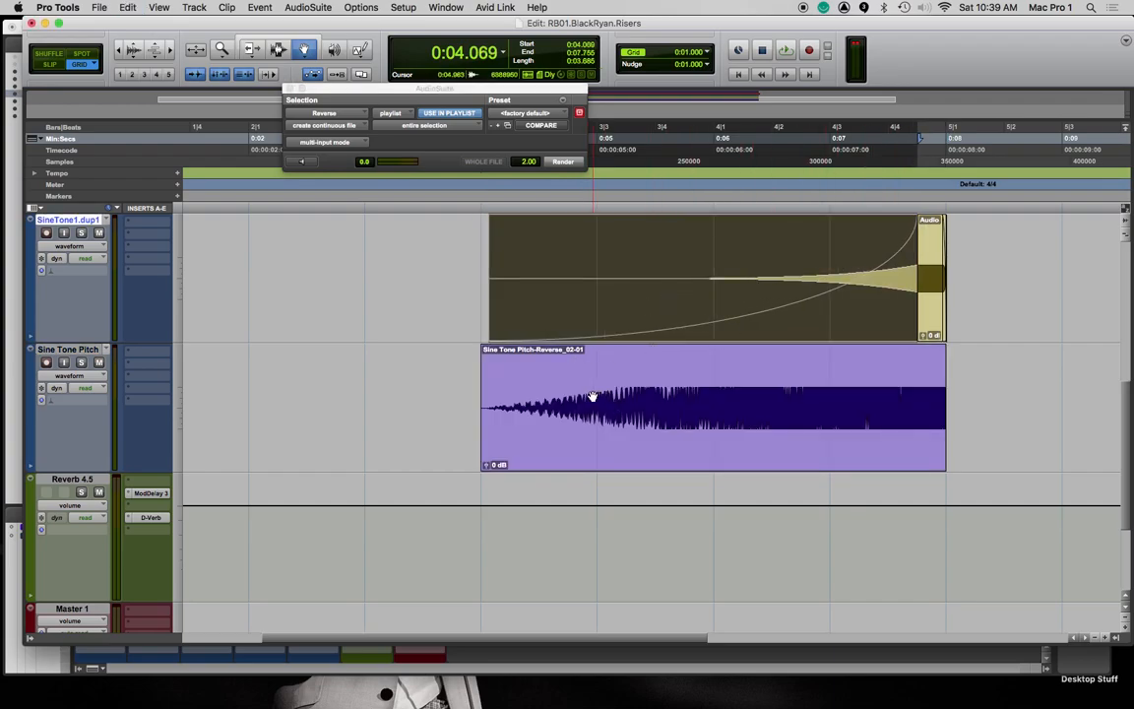
pyautogui.moveTo(607, 425); pyautogui.dragTo(754, 435)
pyautogui.hscroll(3, 756, 434)
pyautogui.press('F6')
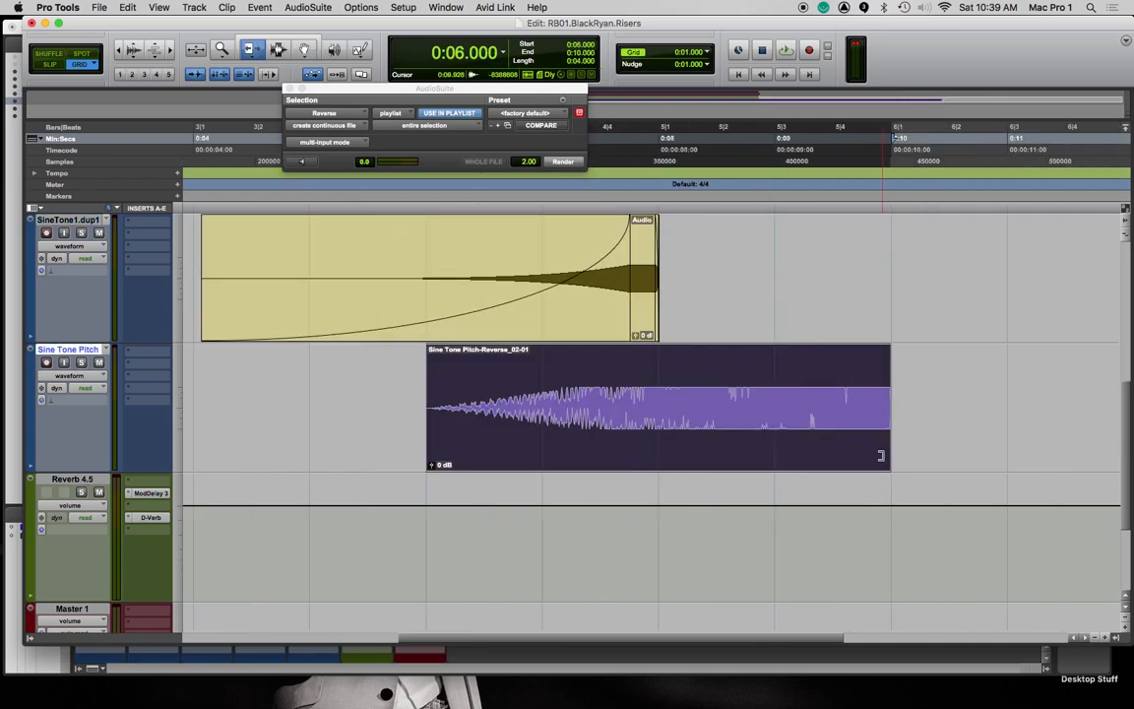
pyautogui.moveTo(873, 457); pyautogui.dragTo(689, 451)
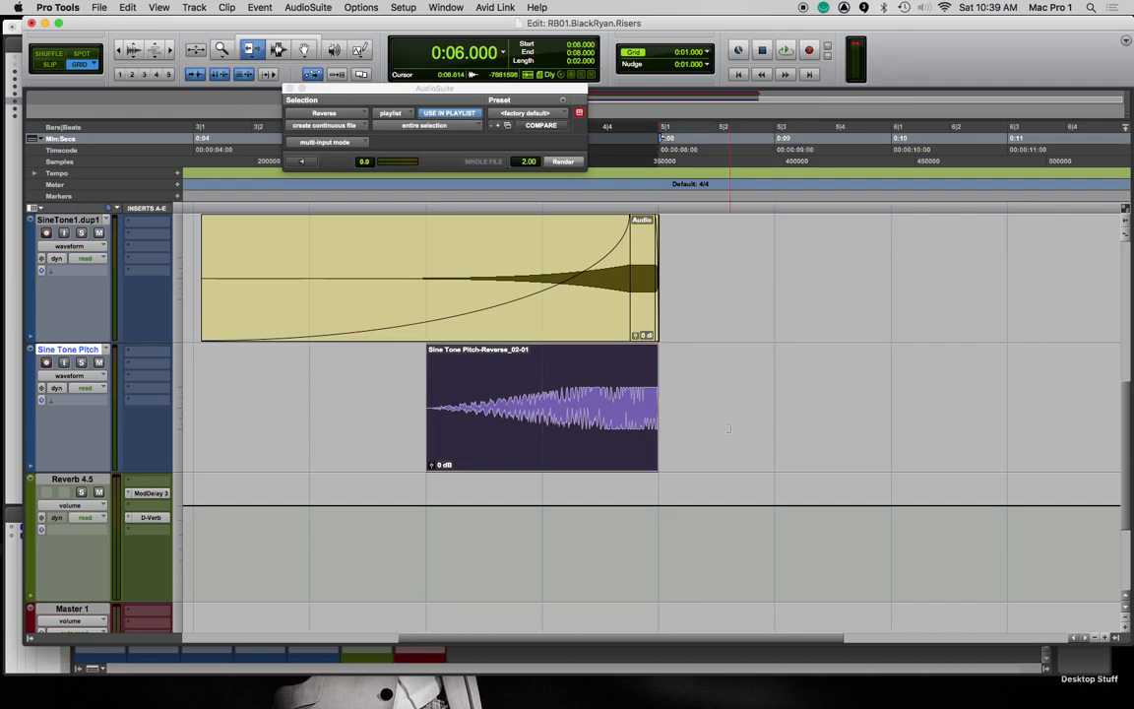
# Play the combined risers from 0:05.000 to hear the shortened noise clip against the sine tone
pyautogui.click(654, 408)
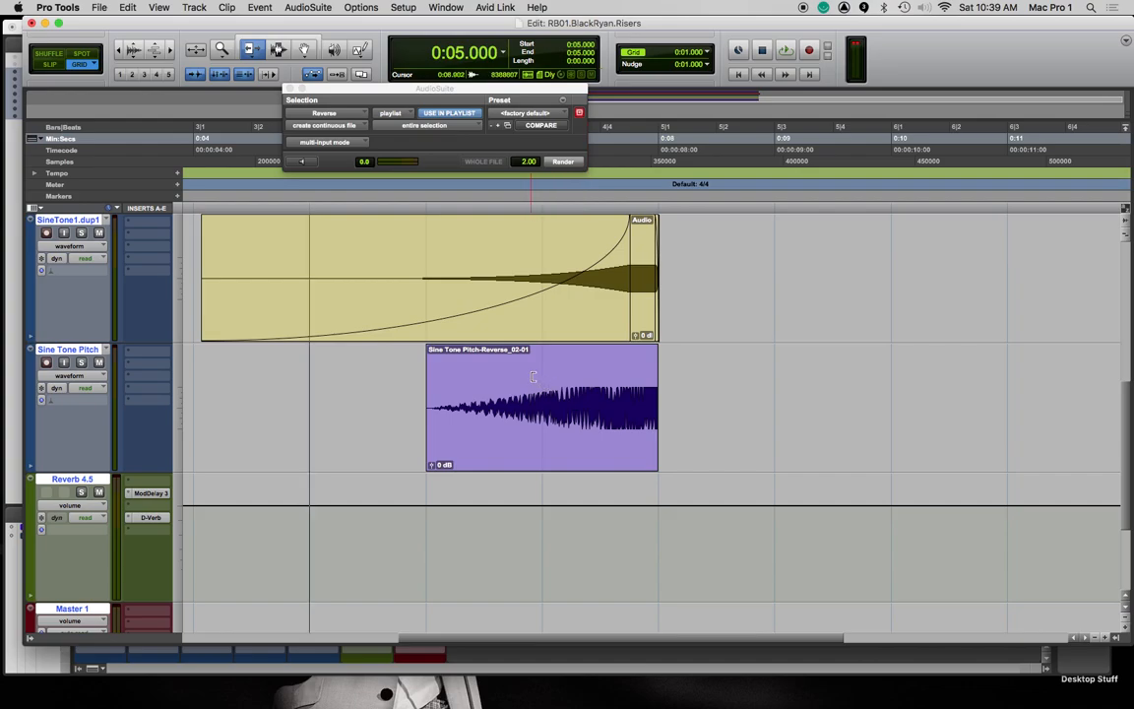
pyautogui.press('space')
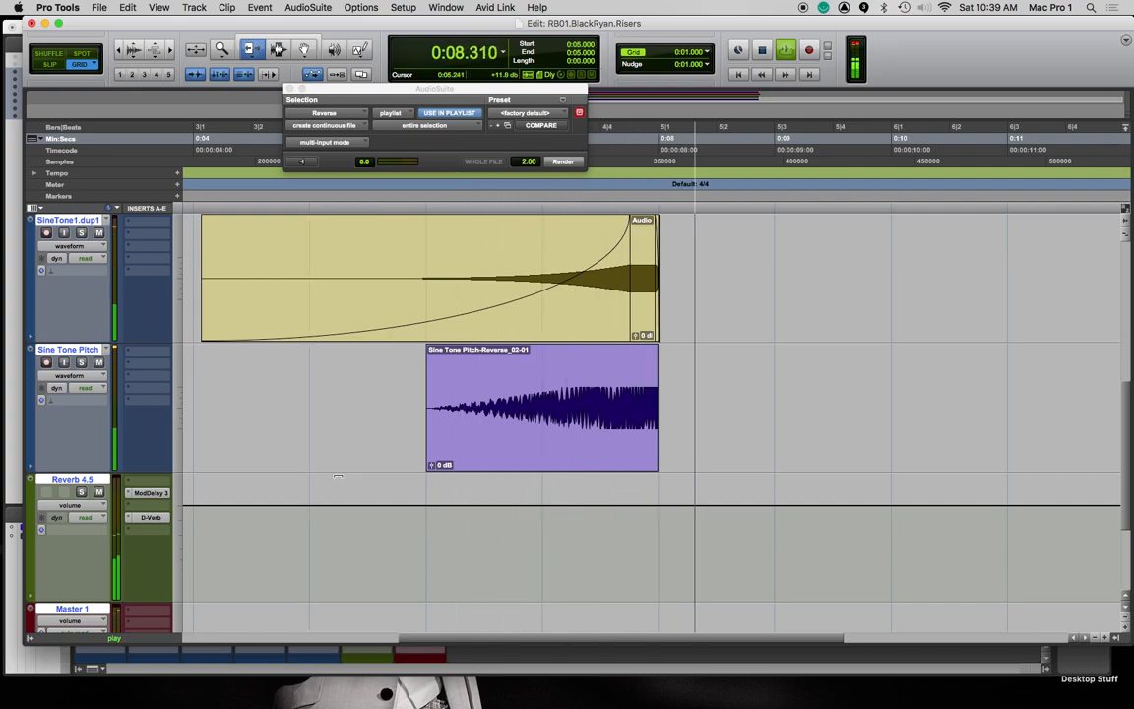
pyautogui.press('space')
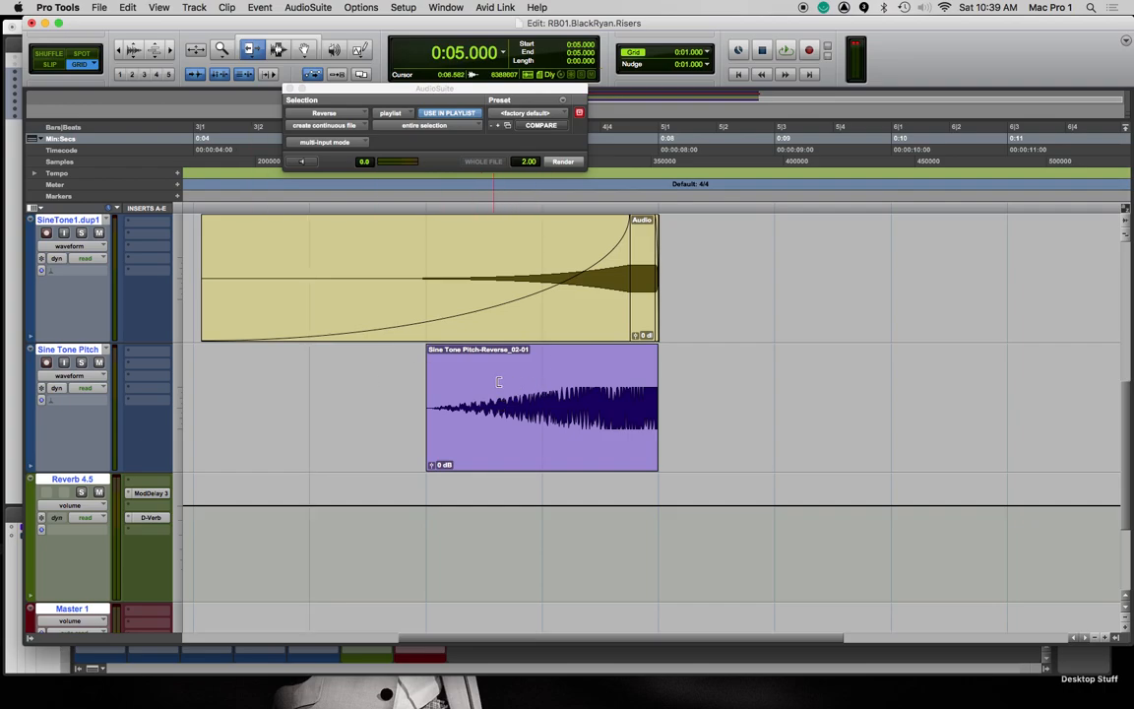
pyautogui.press('space')
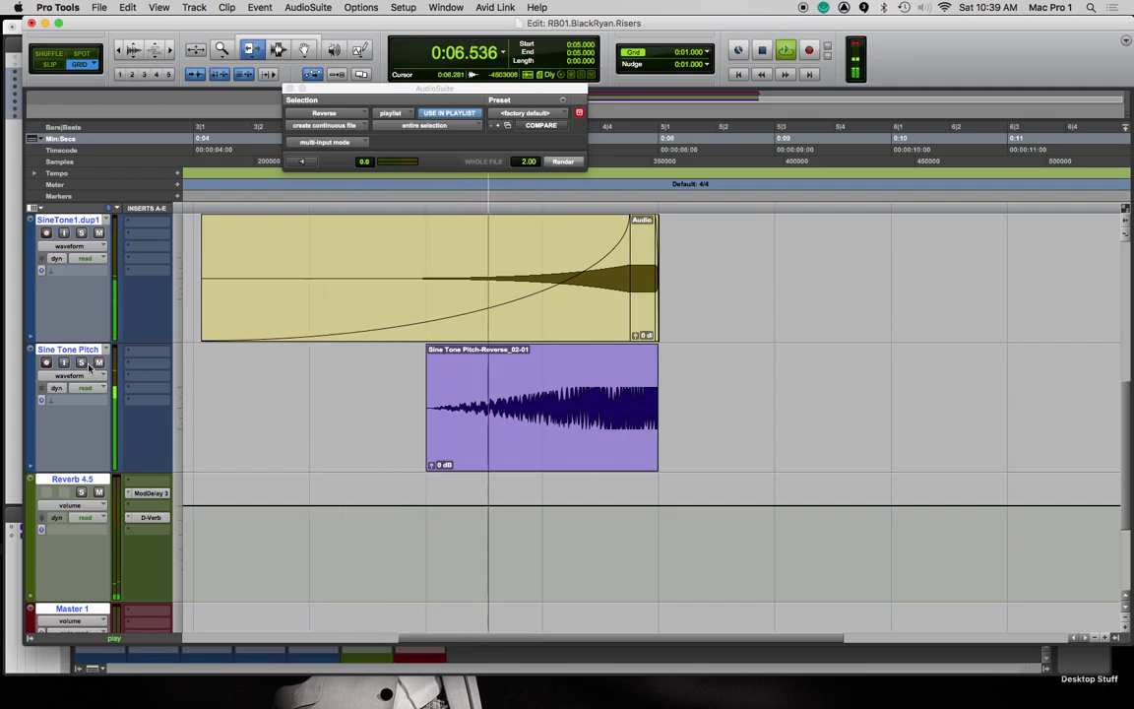
pyautogui.press('space')
# Move the noise clip's start to 0:04.000 and extend its end to 0:08.000
pyautogui.moveTo(432, 440); pyautogui.dragTo(366, 441)
pyautogui.press('F8')
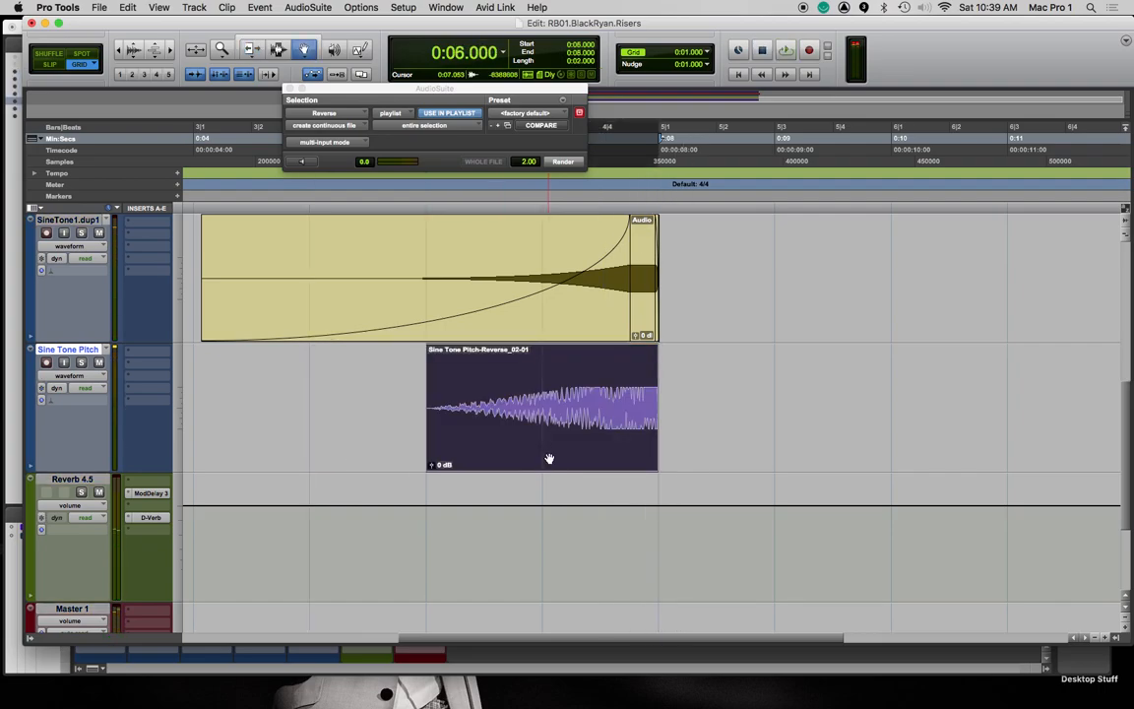
pyautogui.moveTo(505, 448); pyautogui.dragTo(395, 456)
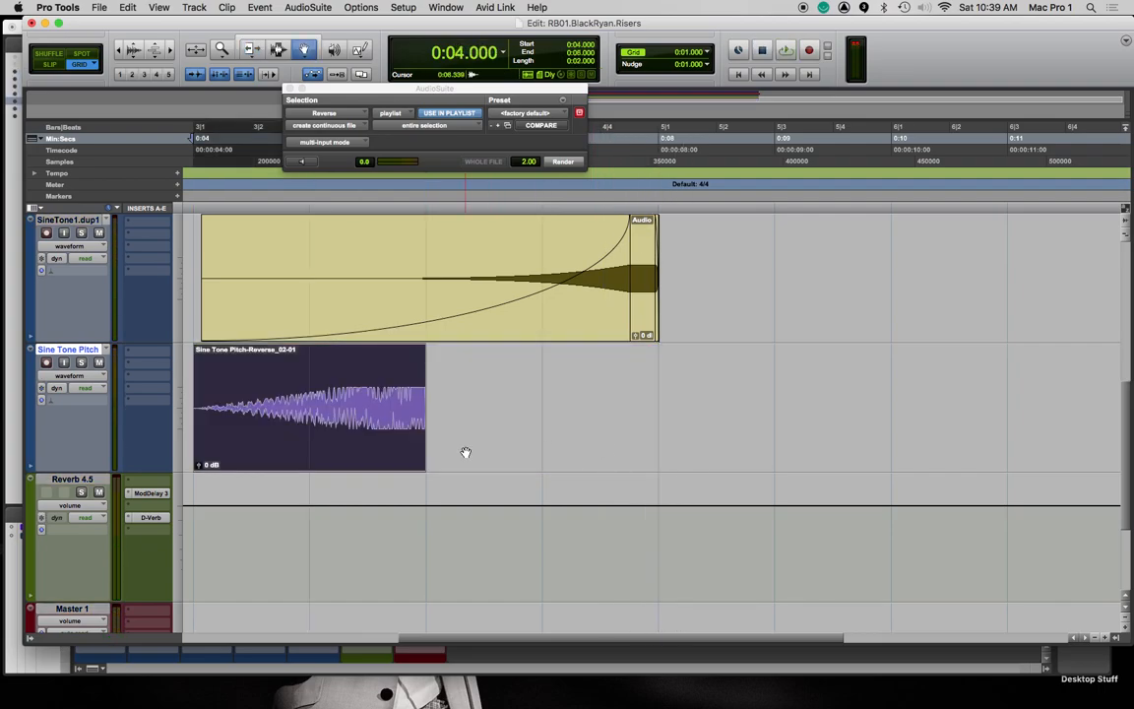
pyautogui.press('F6')
pyautogui.moveTo(381, 412); pyautogui.dragTo(642, 455)
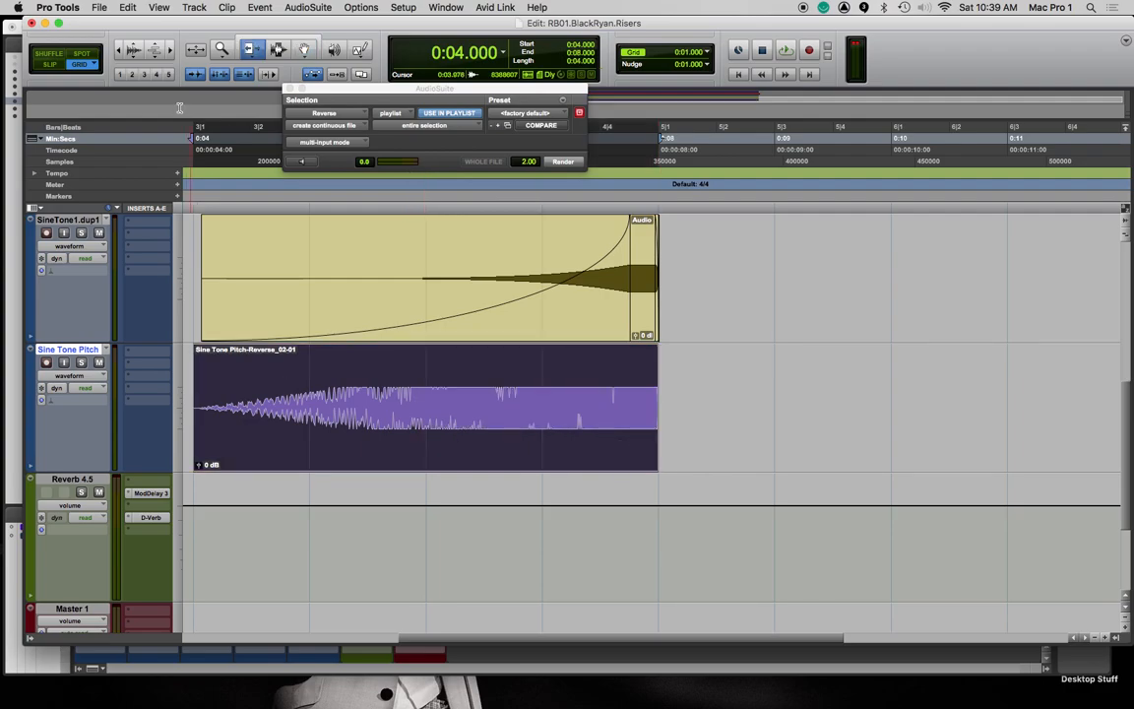
# Play both risers from 0:04.000 to hear the full-length noise clip
pyautogui.click(196, 210)
pyautogui.press('space')
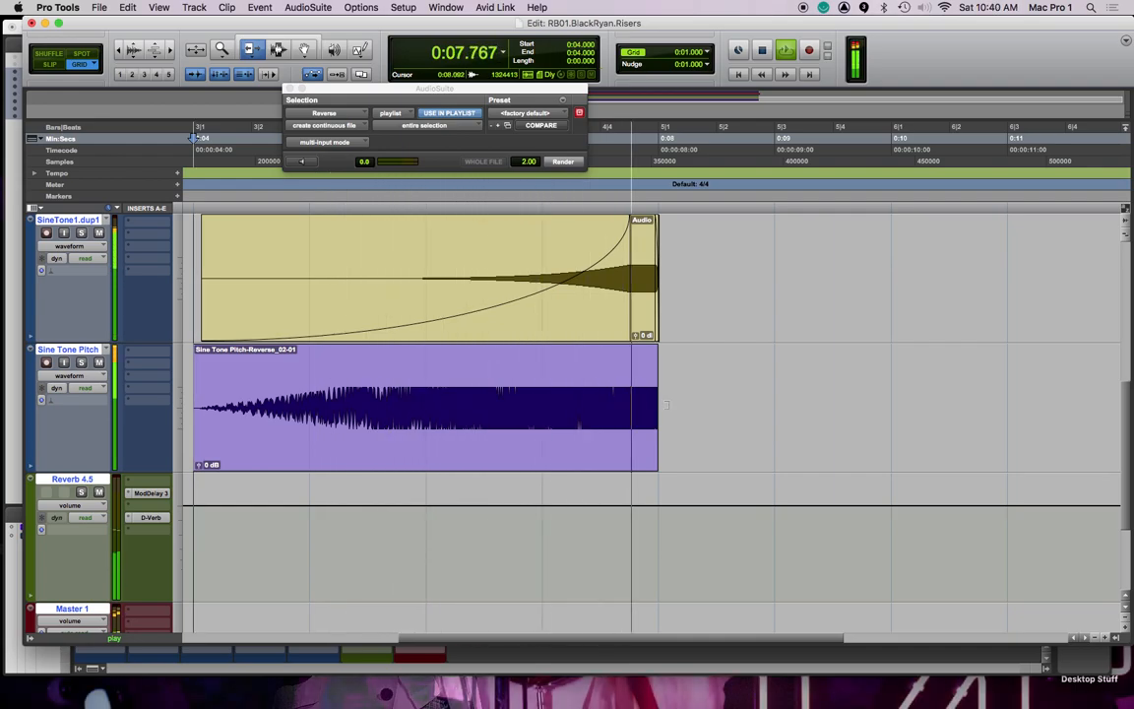
pyautogui.press('space')
# Trim the noise clip's end back to 0:06.000 and move the shortened clip to start at 0:06.000
pyautogui.moveTo(631, 408); pyautogui.dragTo(471, 413)
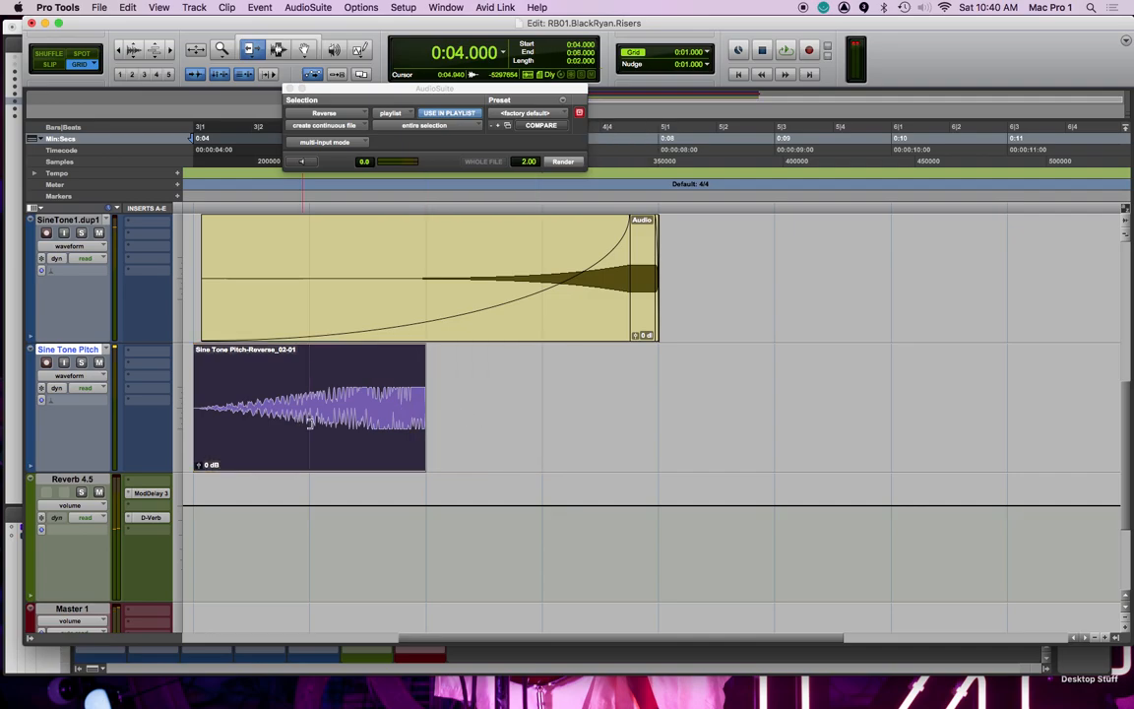
pyautogui.press('F8')
pyautogui.moveTo(342, 435); pyautogui.dragTo(545, 435)
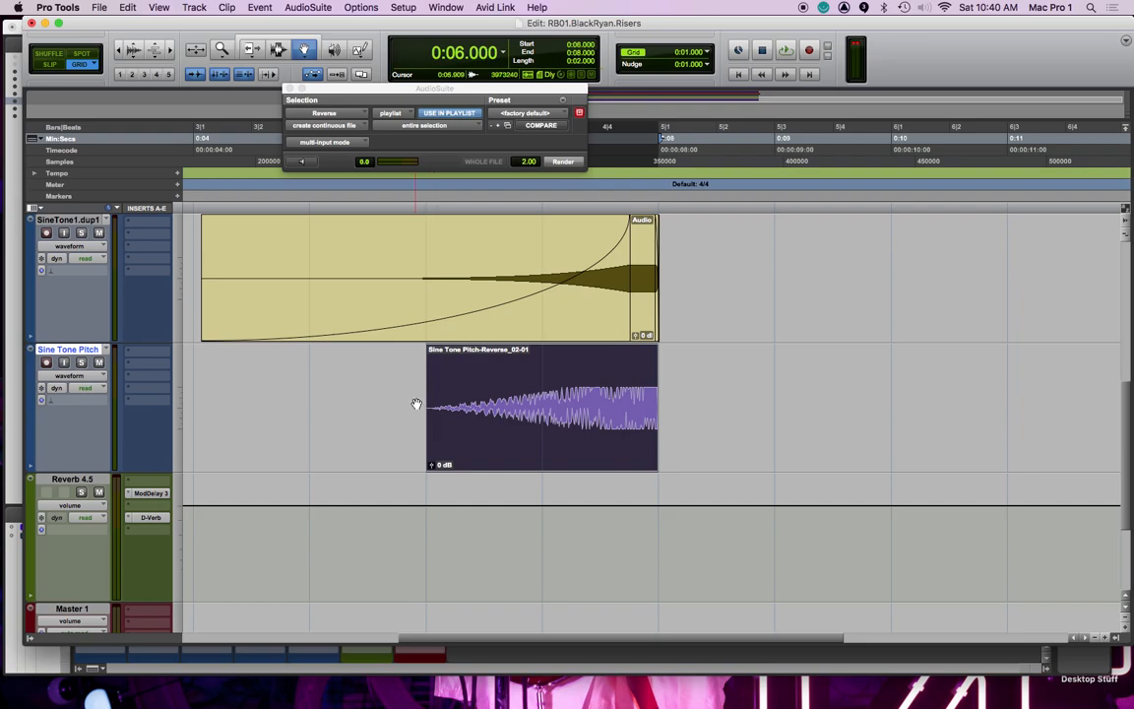
# Apply a Standard, Equal Gain fade-in to the noise clip from 0:06.000 to 0:07.000
pyautogui.press('F6')
pyautogui.press('F7')
pyautogui.moveTo(417, 403); pyautogui.dragTo(532, 394)
pyautogui.press('super+f')
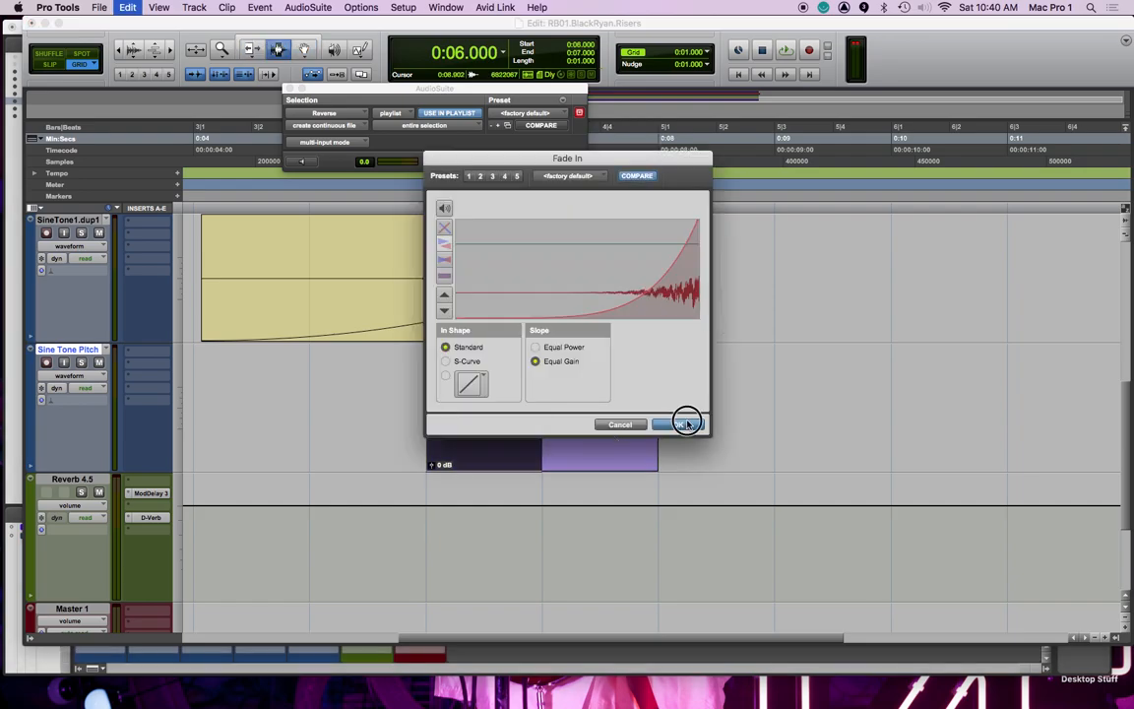
pyautogui.click(686, 424)
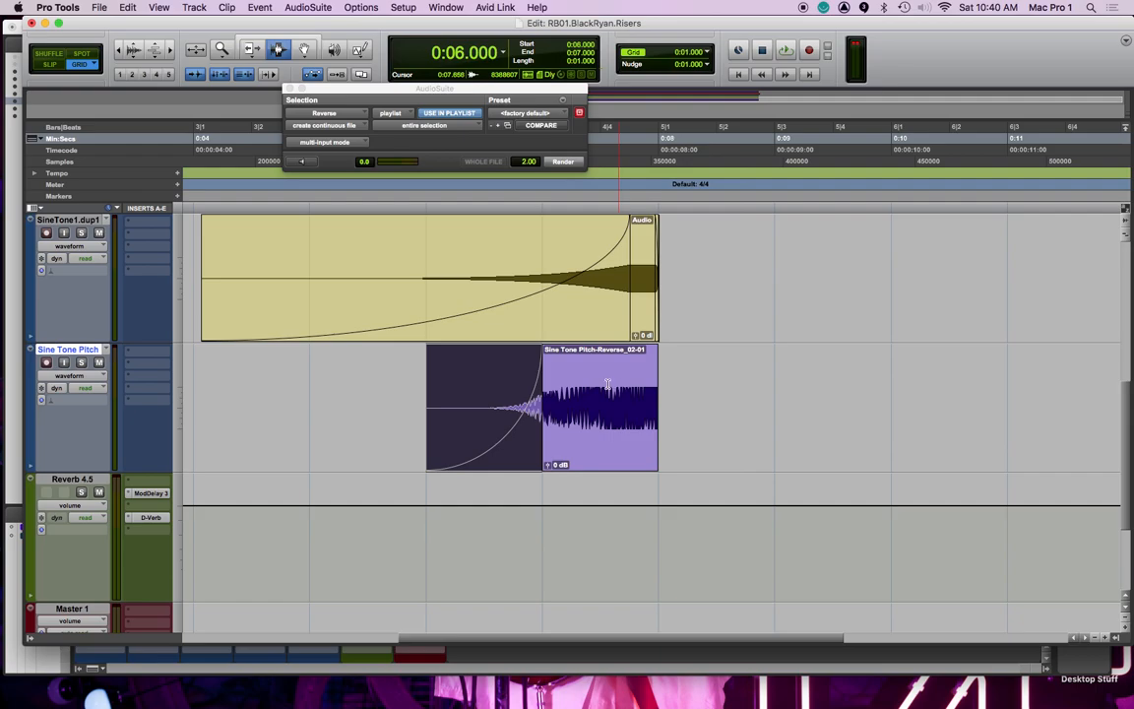
# Open the noise clip's fade-in for editing
pyautogui.click(517, 426)
pyautogui.doubleClick(517, 429)
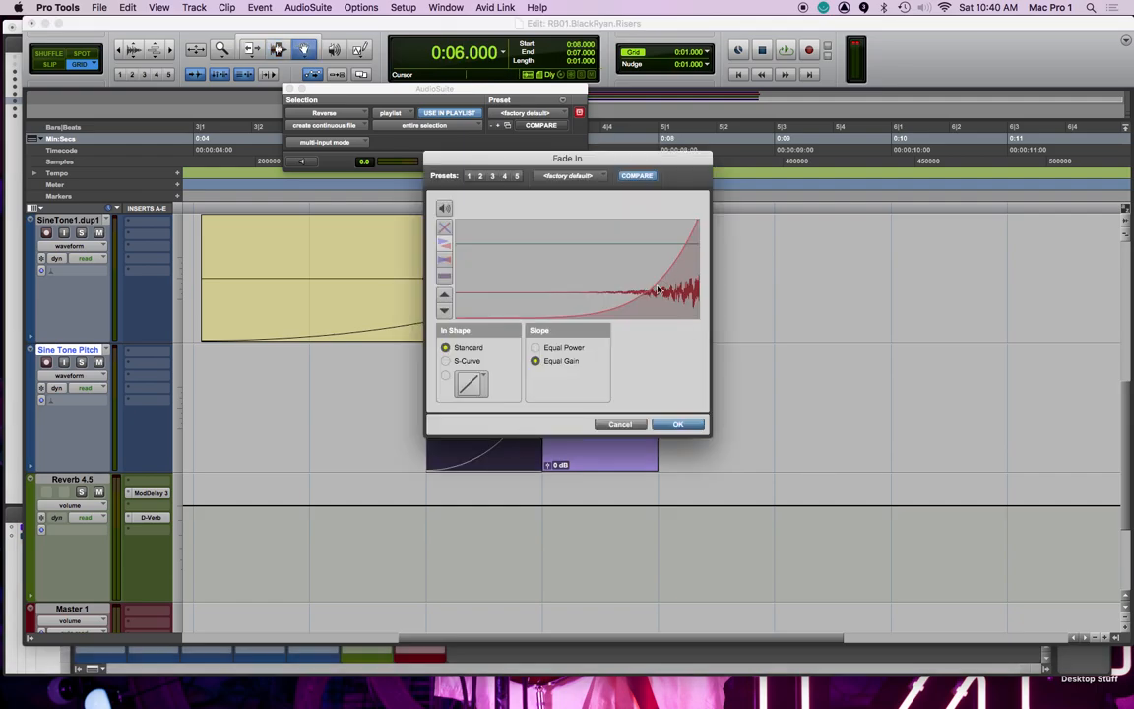
# Reshape the Sine Tone Pitch clip's fade-in curve to an almost straight line and play it back
pyautogui.moveTo(548, 254); pyautogui.dragTo(572, 272)
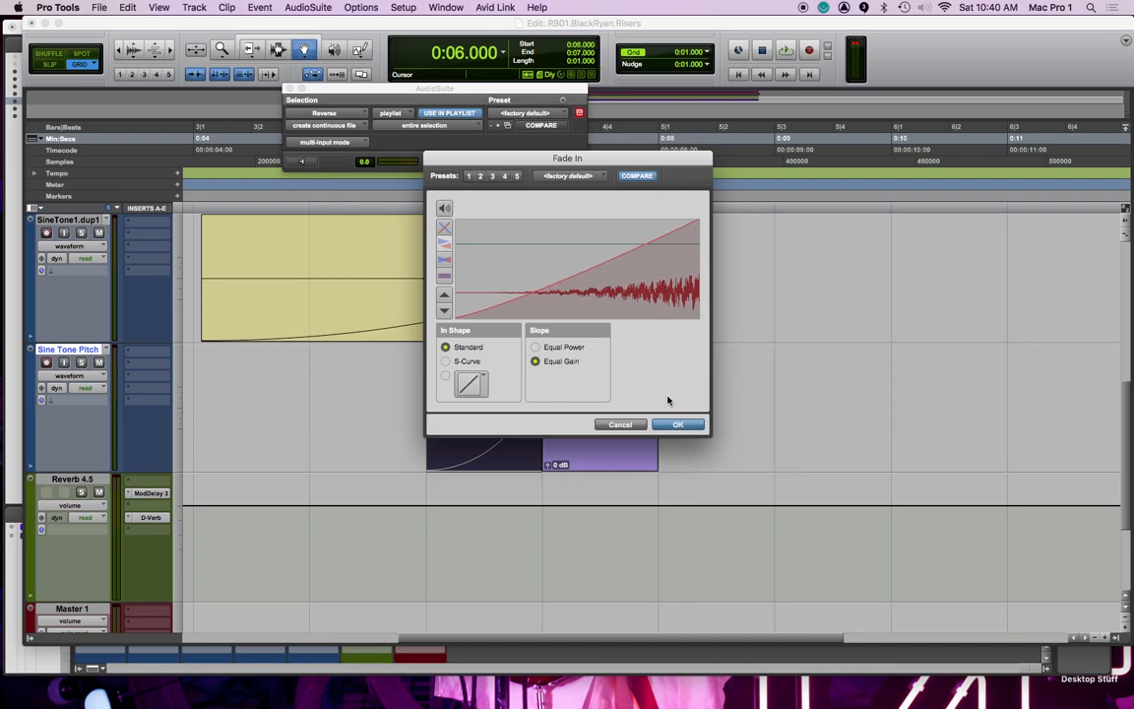
pyautogui.click(681, 425)
pyautogui.press('space')
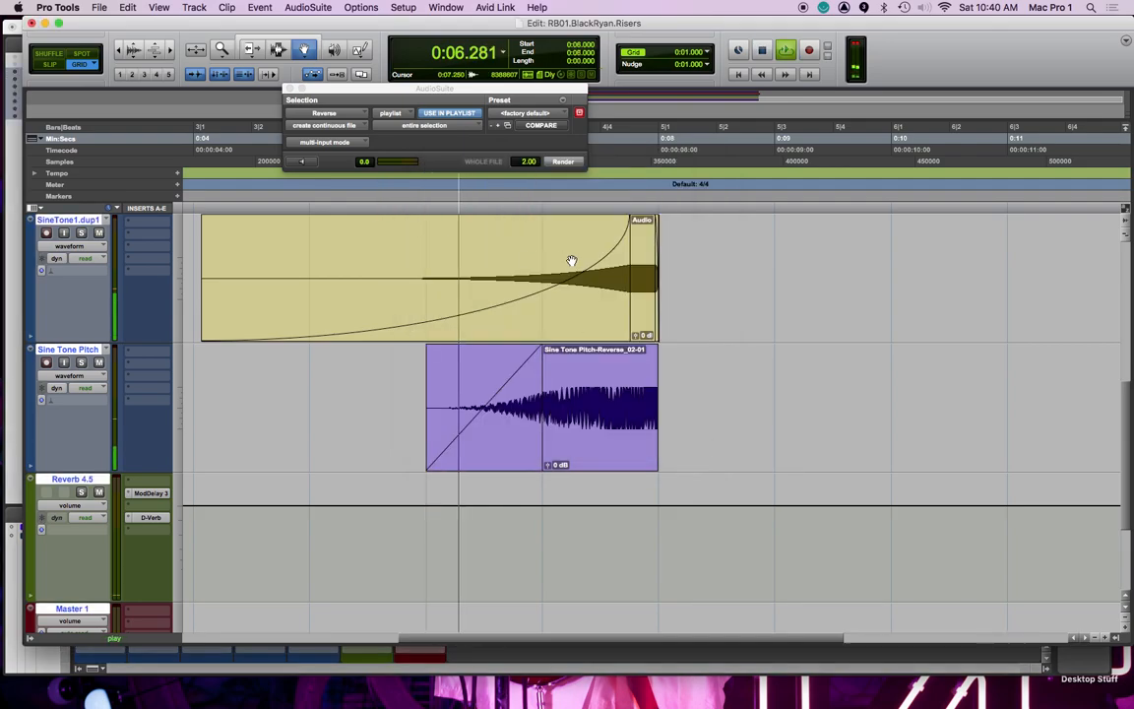
pyautogui.press('space')
# Set the grid to 0:00.100 and extend the Sine Tone Pitch clip's fade-in to end at 0:07.700
pyautogui.moveTo(547, 431); pyautogui.dragTo(620, 435)
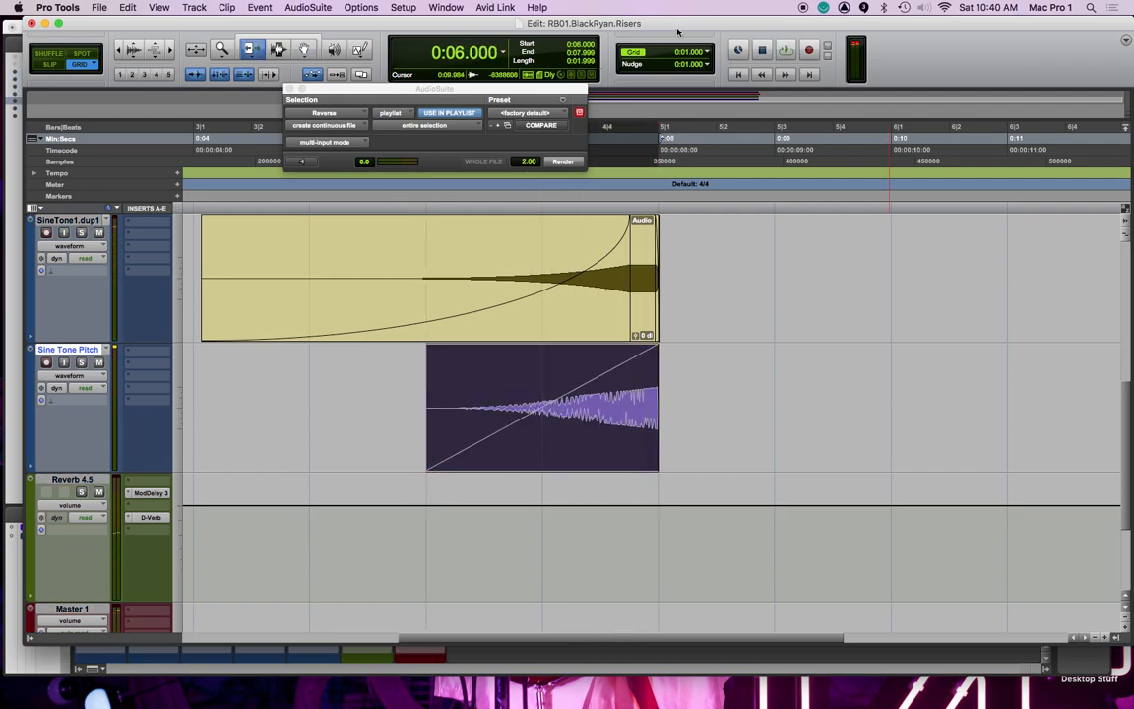
pyautogui.click(707, 51)
pyautogui.click(741, 79)
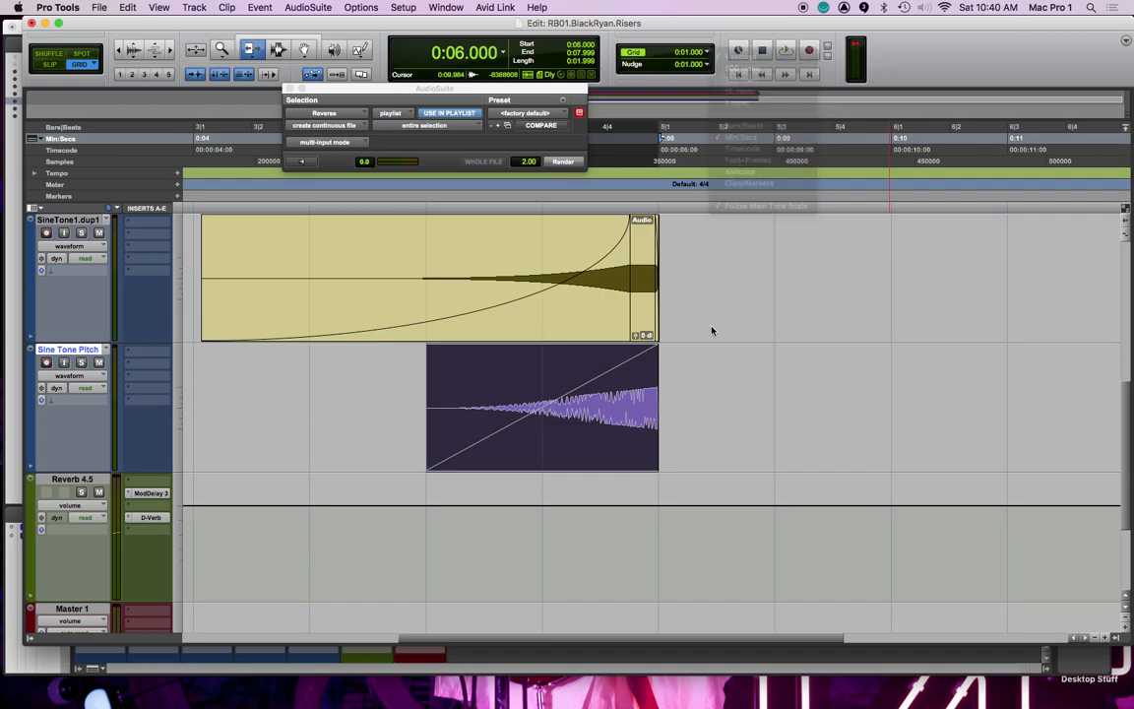
pyautogui.moveTo(655, 425); pyautogui.dragTo(623, 425)
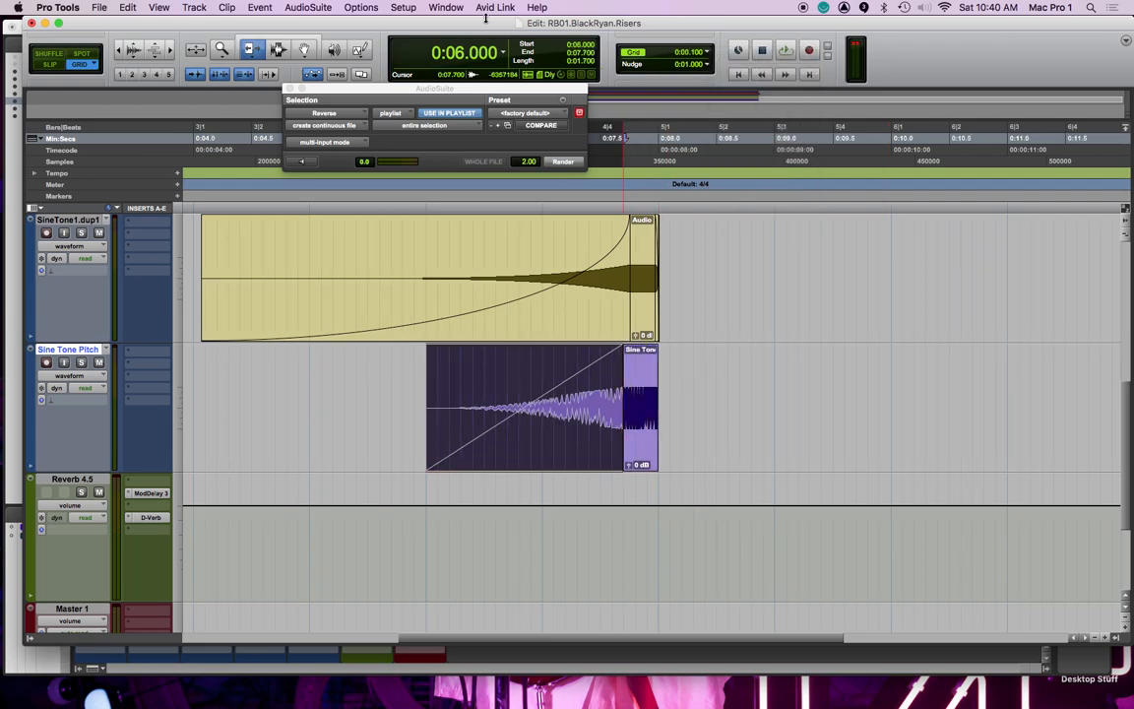
# Play the layered tones from 0:05.800 to audition the longer fade-in
pyautogui.click(391, 225)
pyautogui.press('space')
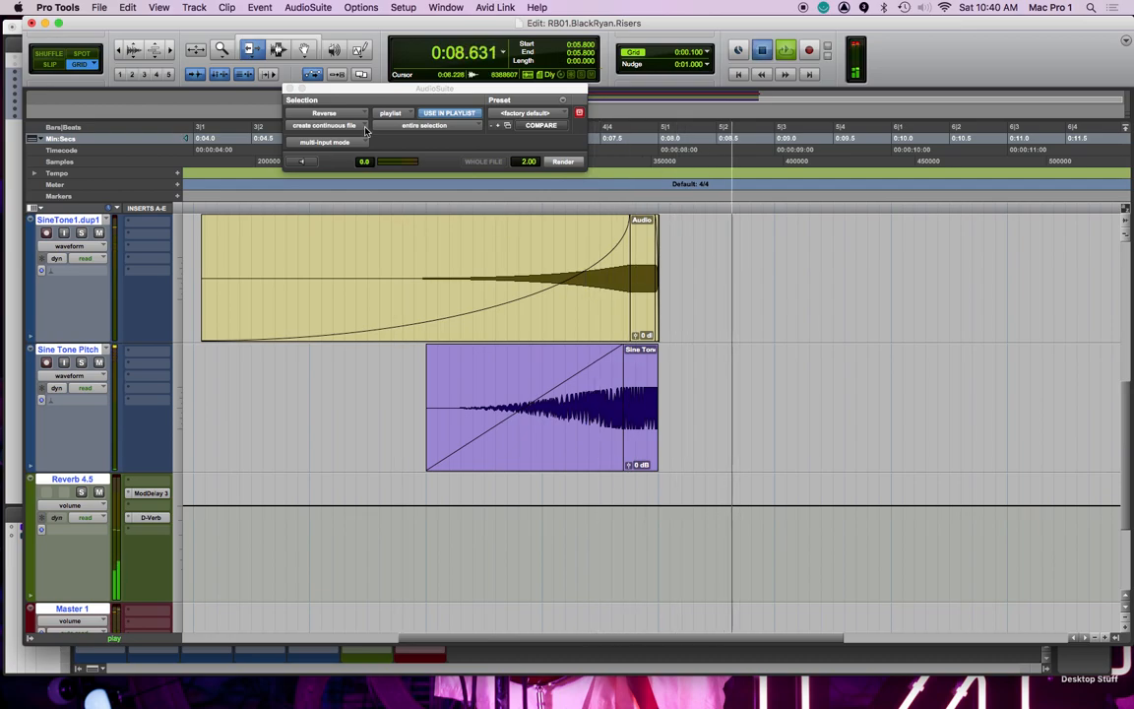
pyautogui.press('space')
# Set the height of all tracks to medium
pyautogui.press('r')
pyautogui.press('r')
pyautogui.press('r')
pyautogui.scroll(3, 111, 209)
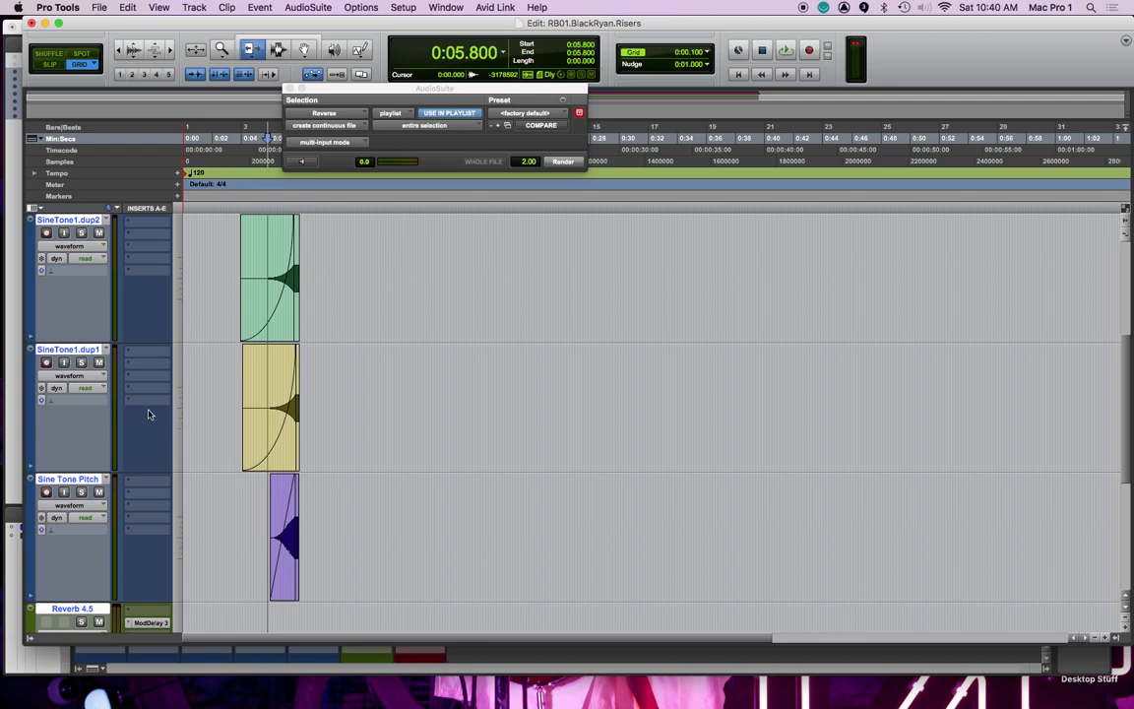
pyautogui.click(178, 423)
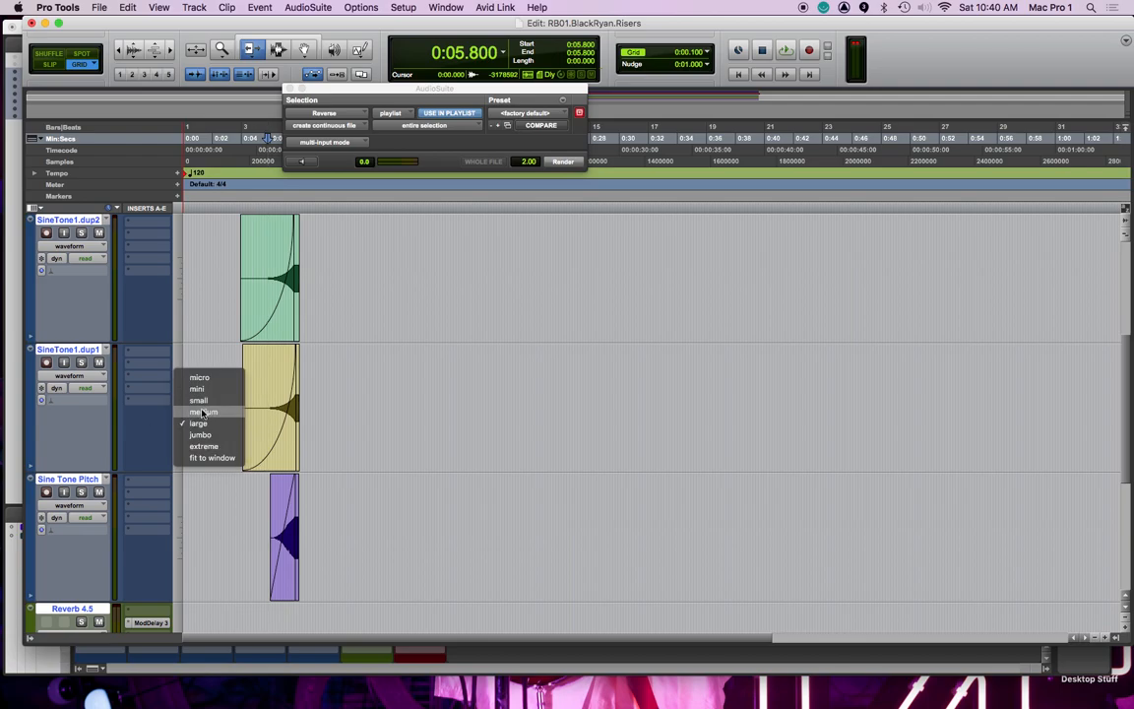
pyautogui.click(201, 412)
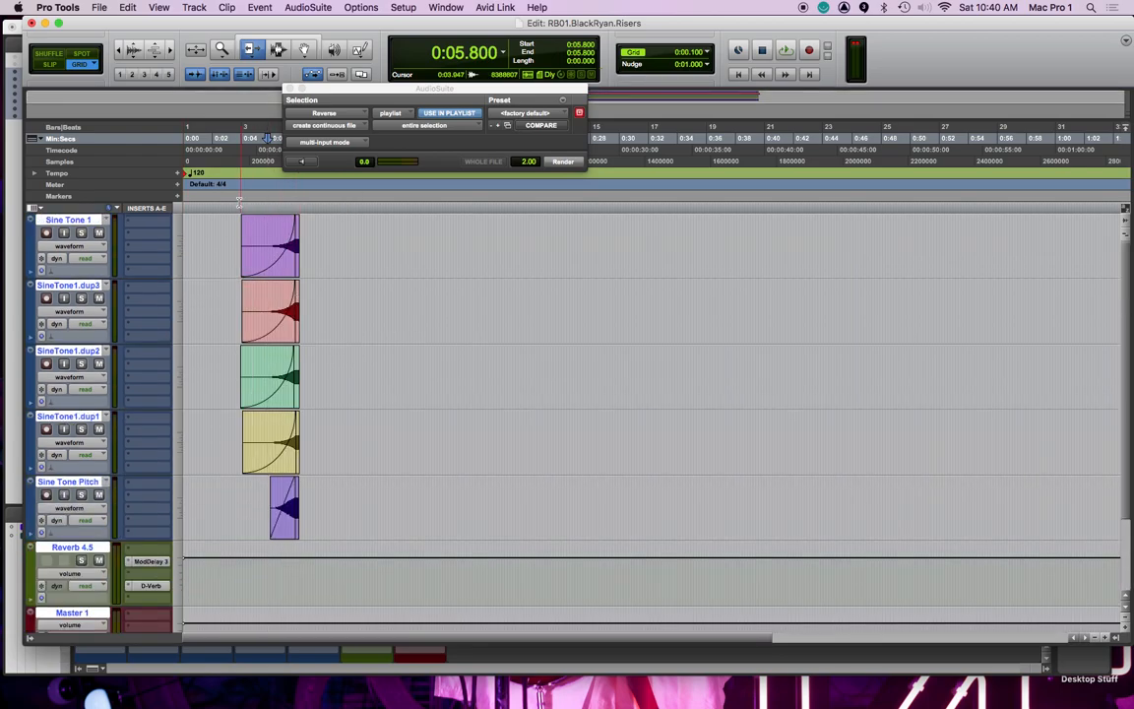
# Play the full riser from 0:03.900 and check the track levels in the Mix window
pyautogui.click(342, 228)
pyautogui.press('space')
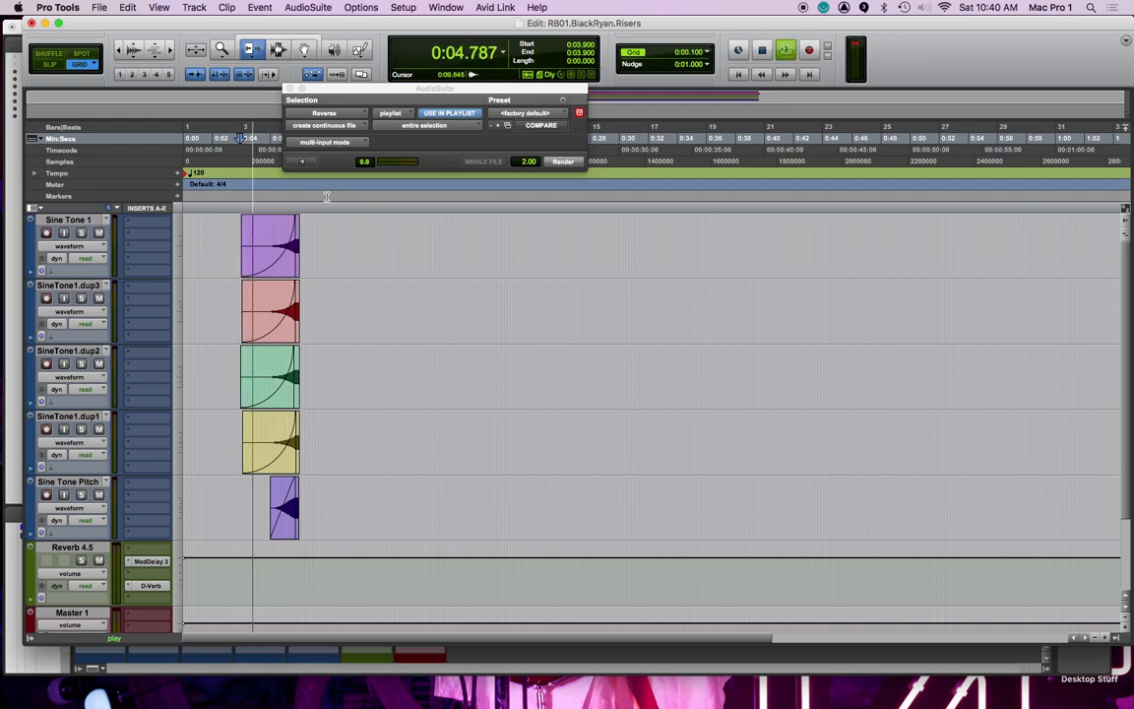
pyautogui.press('super+equal')
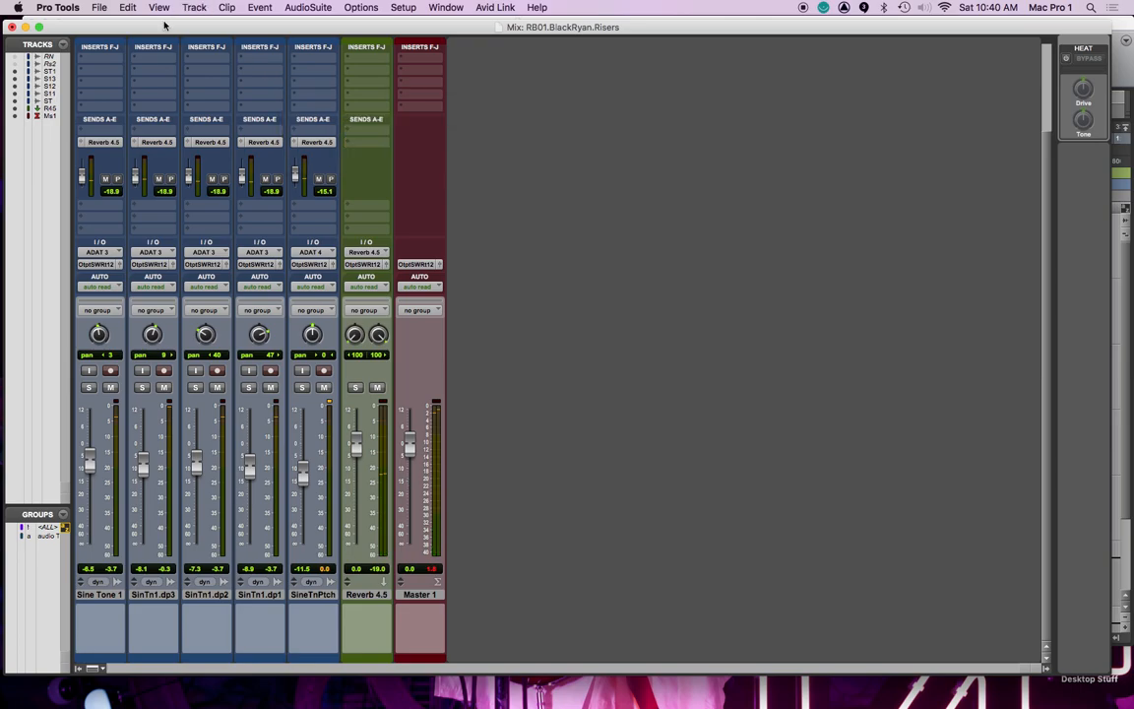
pyautogui.press('super+equal')
# Bounce the range from 0:04.000 to 0:11.100 across all tracks offline as ToneRiser1, in WAV with an added MP3
pyautogui.moveTo(244, 205); pyautogui.dragTo(343, 221)
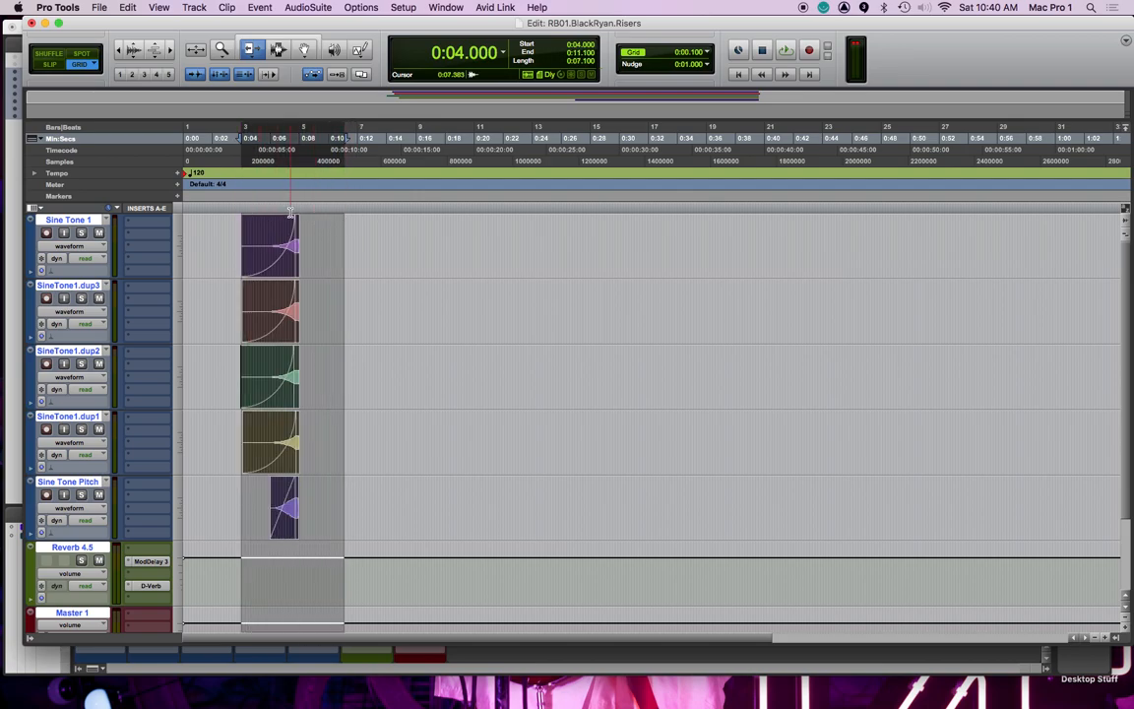
pyautogui.press('super+alt+b')
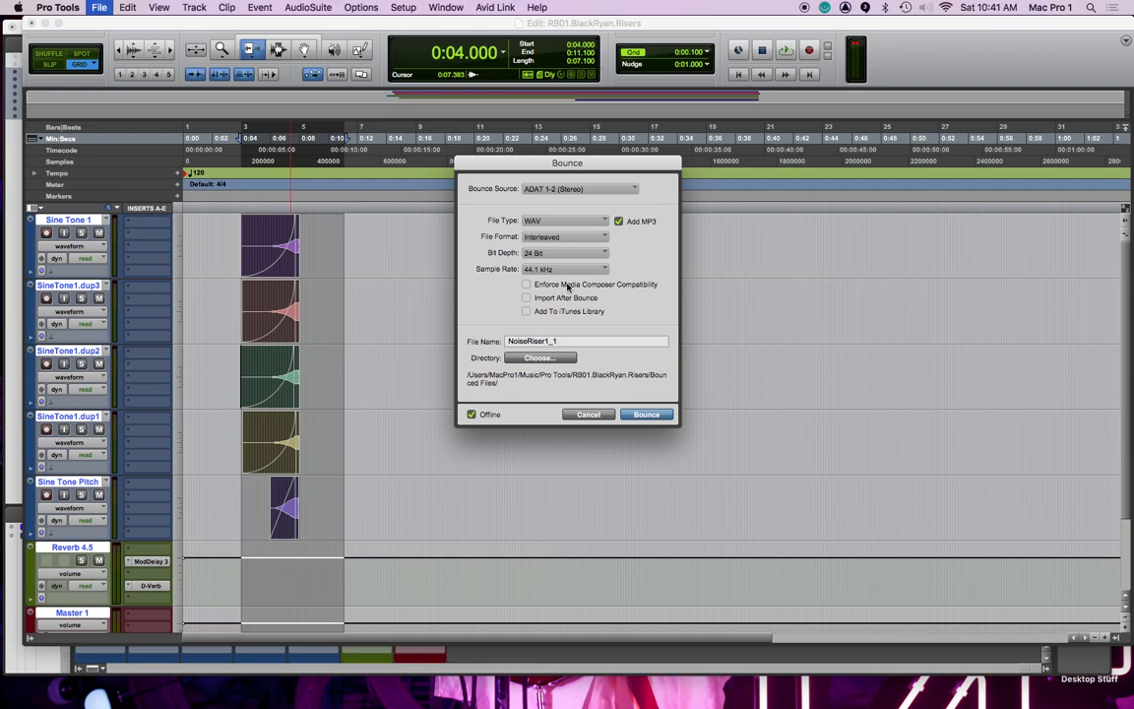
pyautogui.click(563, 341)
pyautogui.moveTo(566, 341); pyautogui.dragTo(481, 342)
pyautogui.click(525, 341)
pyautogui.write('Tone')
pyautogui.click(640, 417)
pyautogui.click(655, 416)
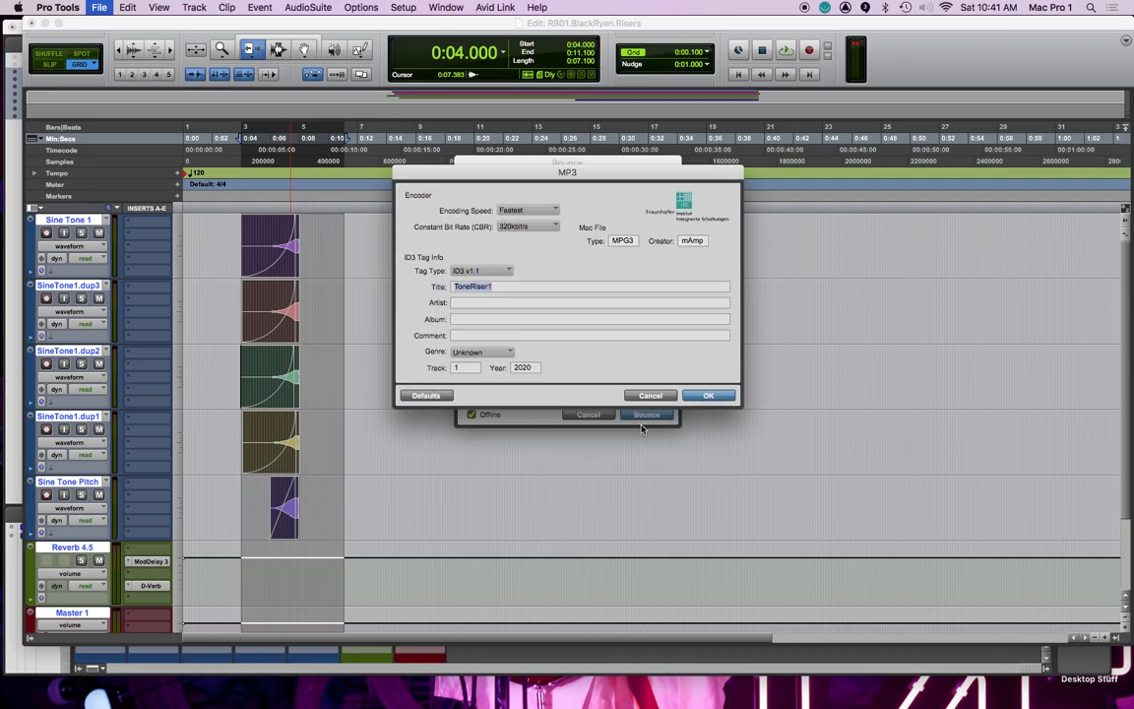
pyautogui.click(707, 394)
pyautogui.click(646, 414)
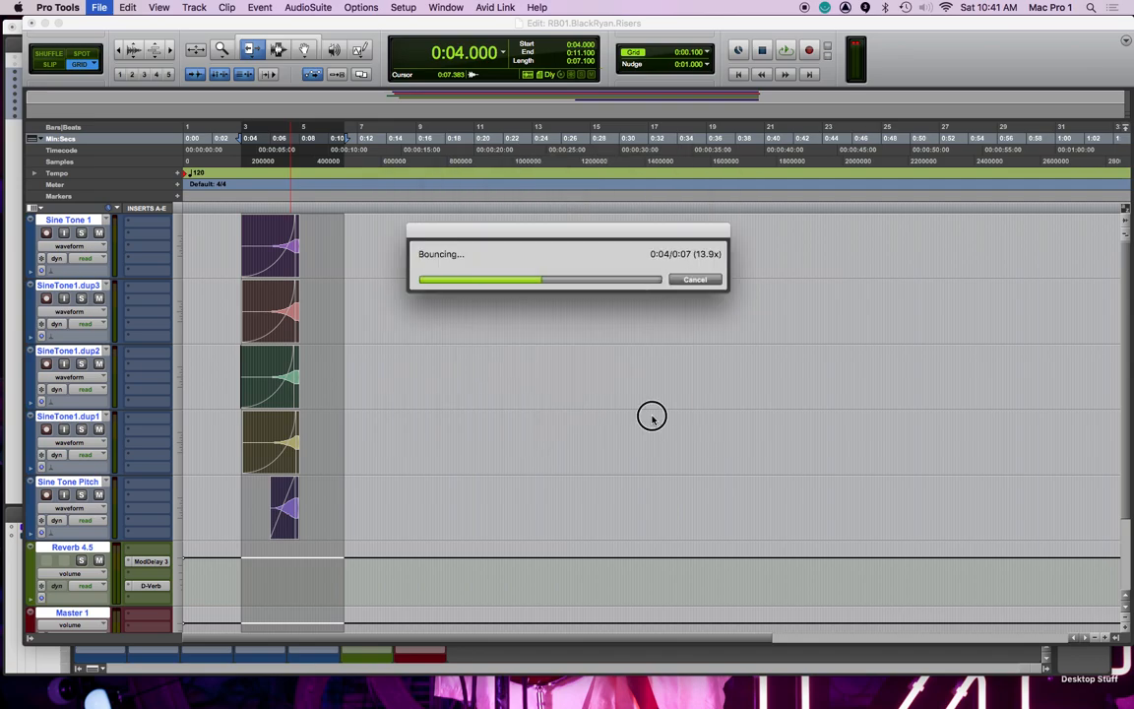
# Switch to Finder and preview ToneRiser1.mp3 in the Bounced Files folder
pyautogui.press('super+Tab')
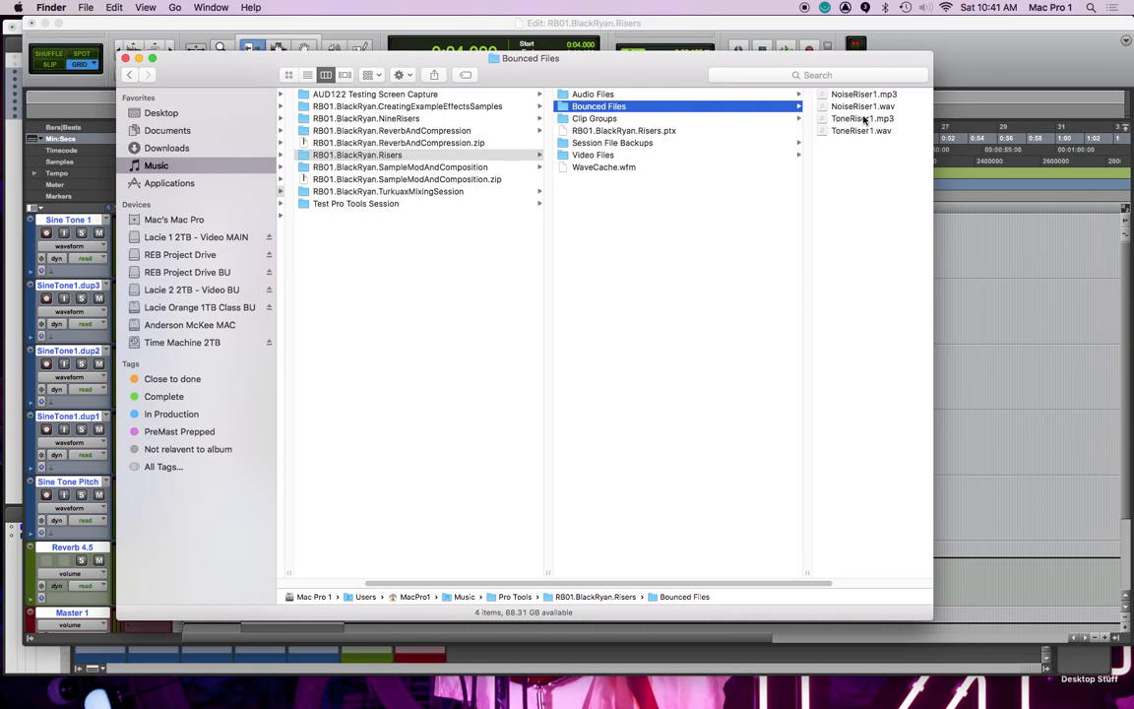
pyautogui.click(863, 119)
pyautogui.press('space')
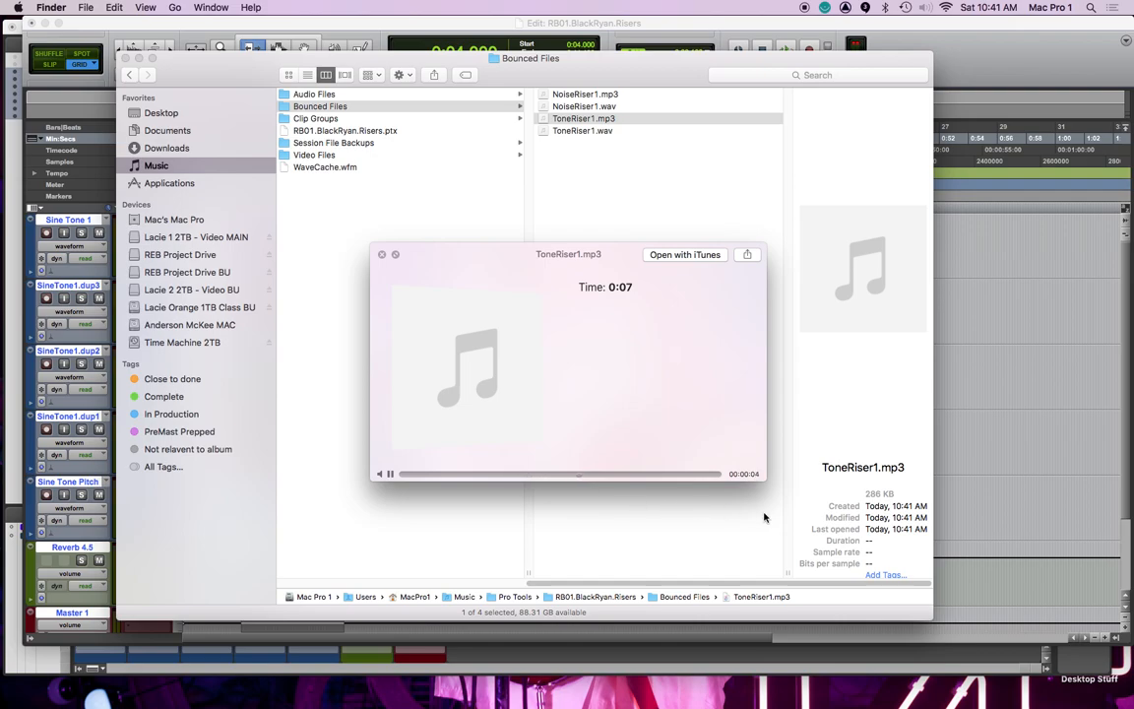
pyautogui.press('space')
# Preview NoiseRiser1.mp3 for comparison and return to the session's Edit window
pyautogui.press('Up')
pyautogui.press('Up')
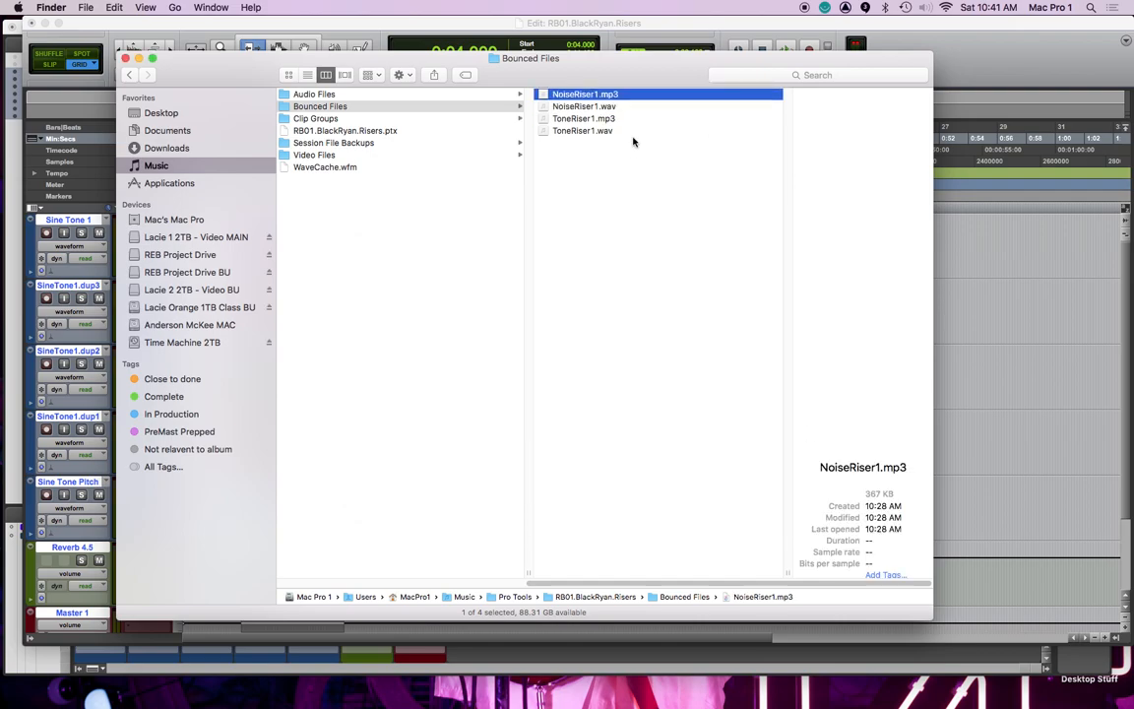
pyautogui.press('space')
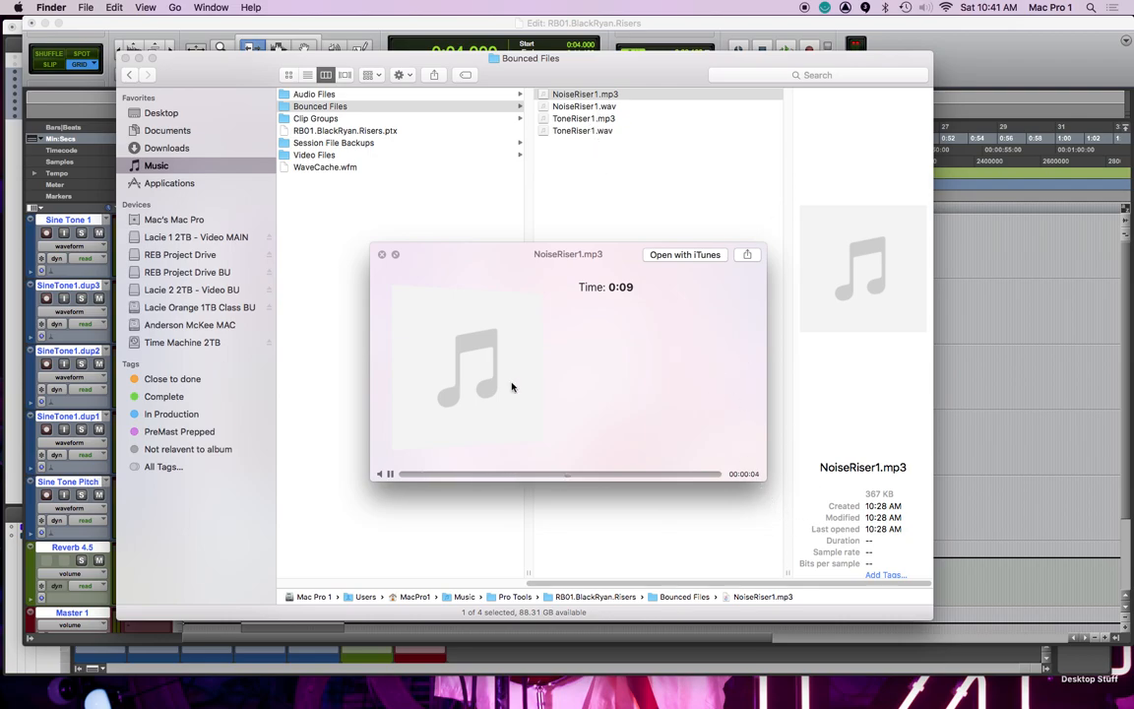
pyautogui.press('space')
pyautogui.moveTo(229, 68); pyautogui.dragTo(1132, 55)
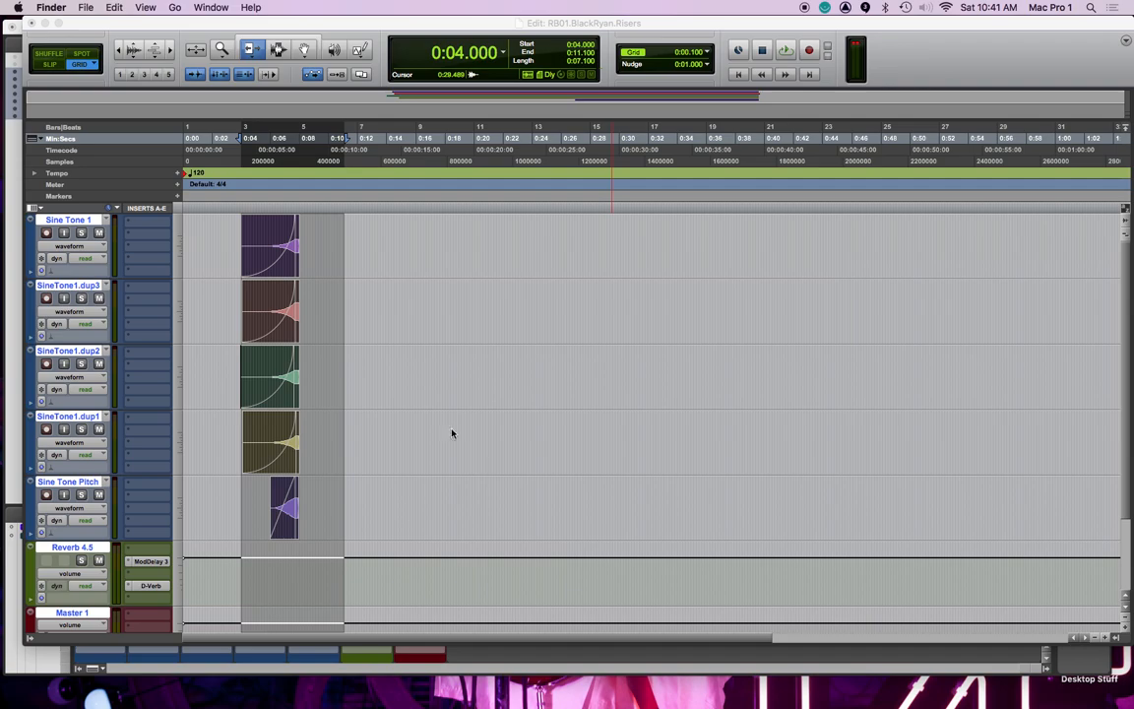
# Hide and make inactive the five sine tone tracks, from Sine Tone 1 to Sine Tone Pitch
pyautogui.click(91, 224)
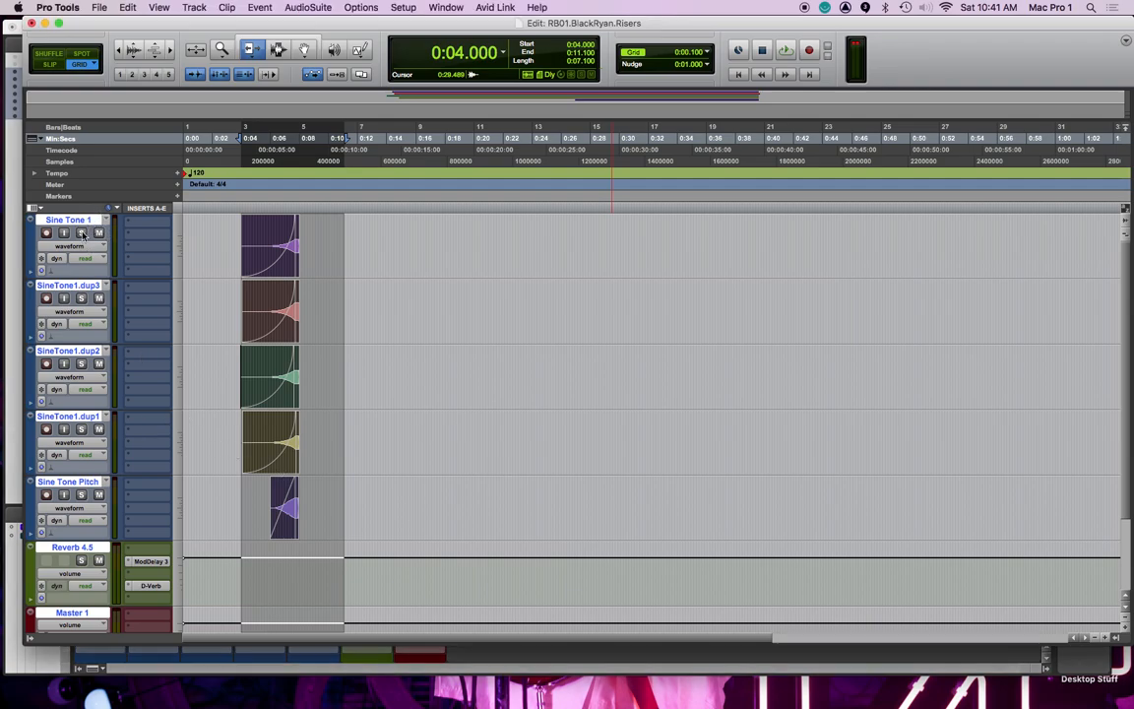
pyautogui.click(74, 483)
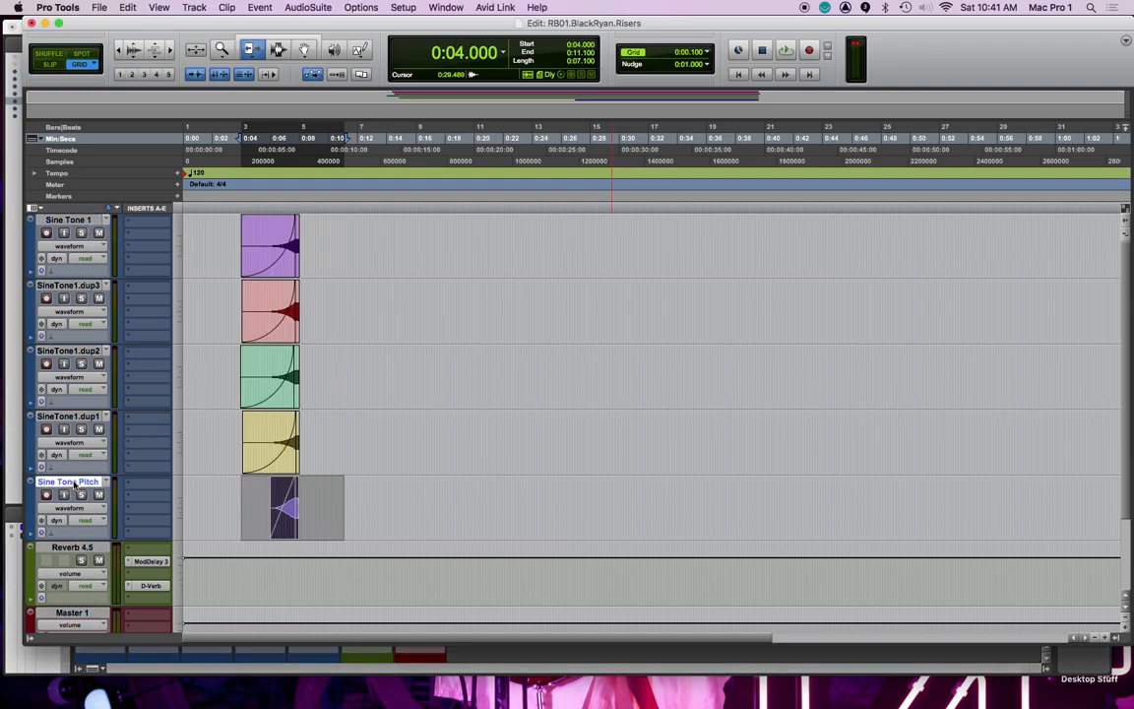
pyautogui.keyDown('shift'); pyautogui.click(68, 219); pyautogui.keyUp('shift')
pyautogui.rightClick(83, 218)
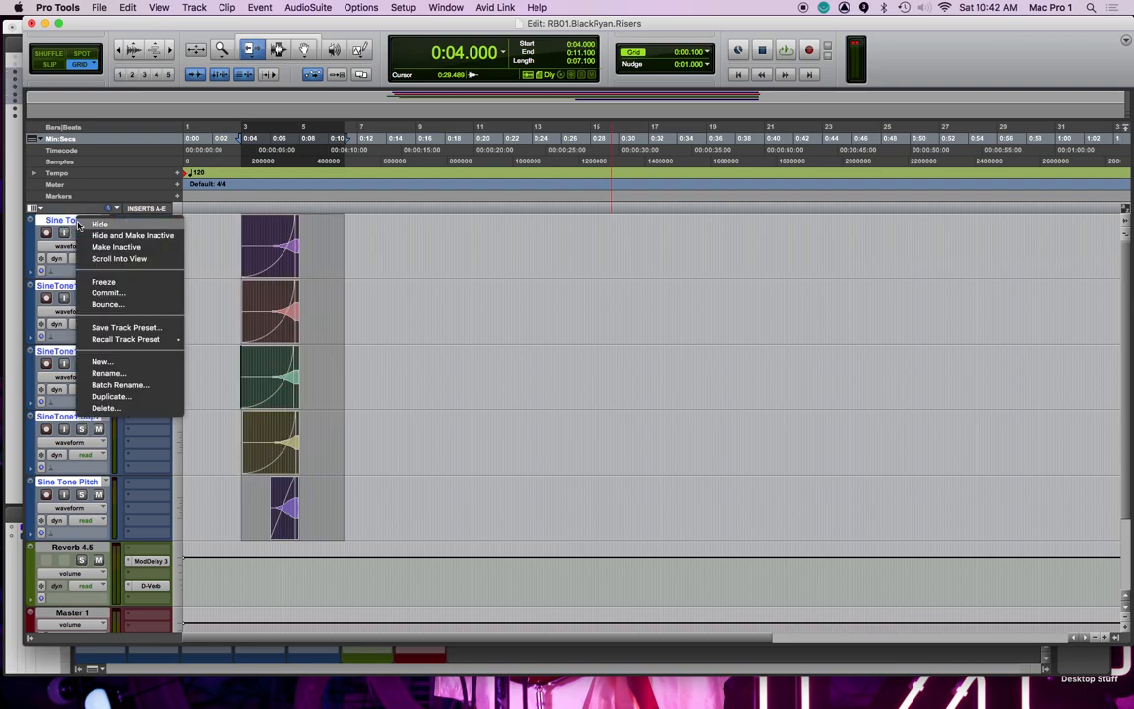
pyautogui.click(158, 235)
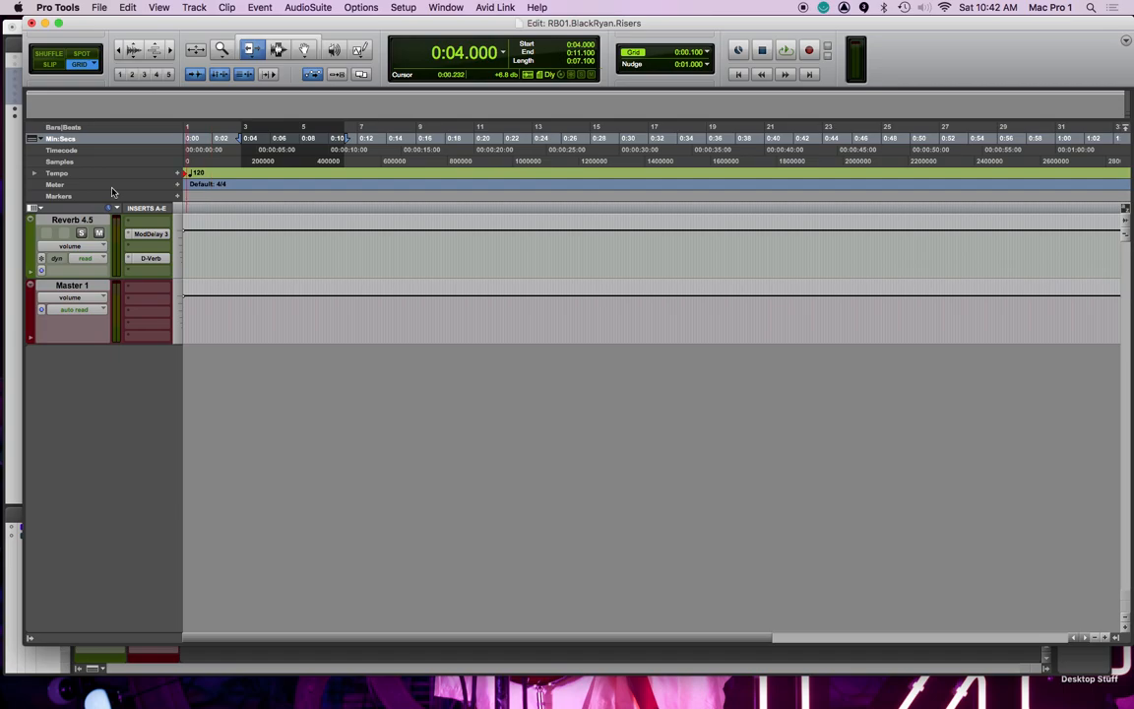
# Create four new mono audio tracks
pyautogui.press('super+shift+n')
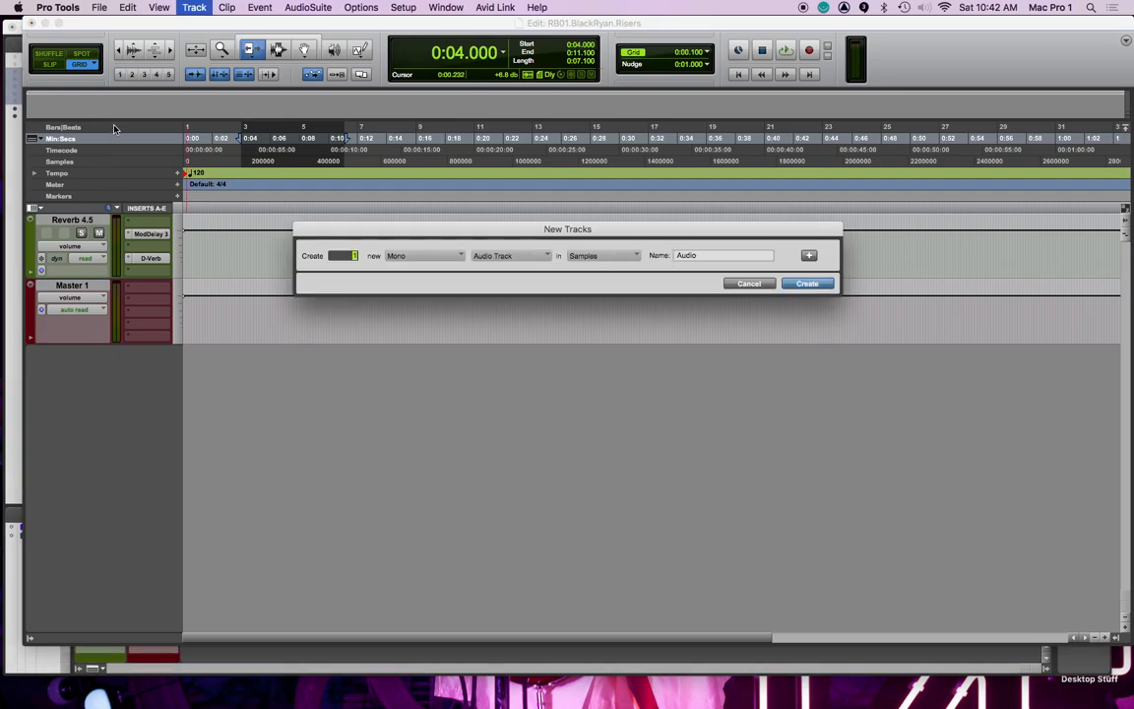
pyautogui.press('super+Tab')
pyautogui.press('super+Tab')
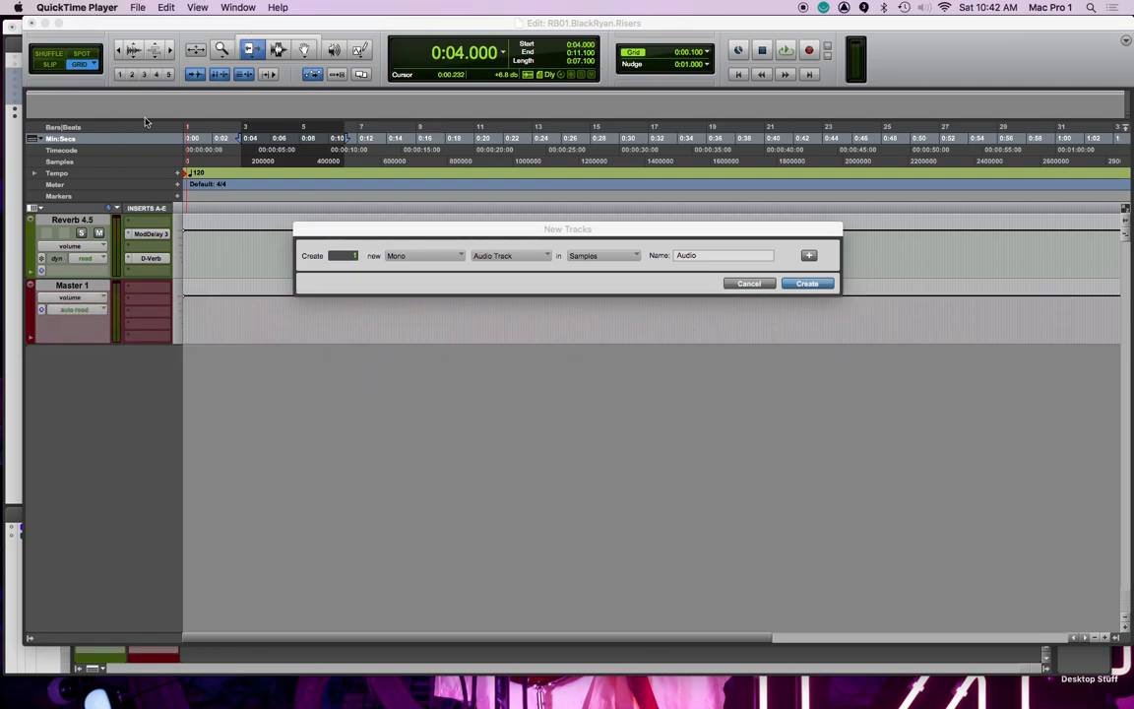
pyautogui.press('super+Tab')
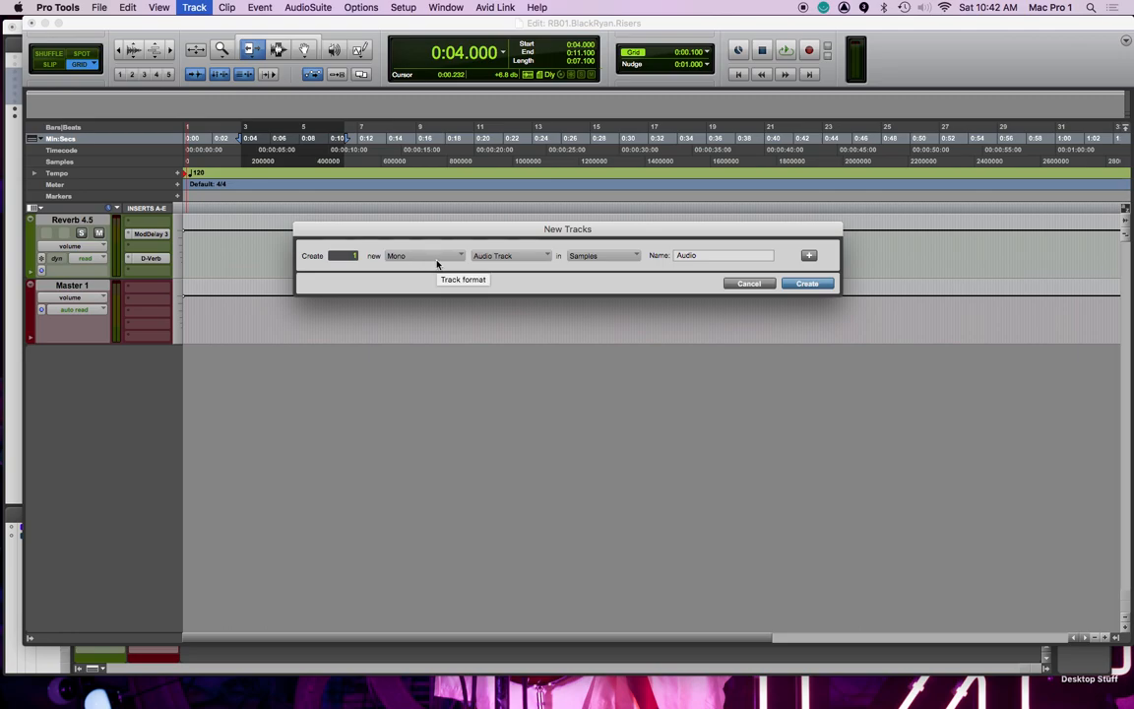
pyautogui.click(356, 257)
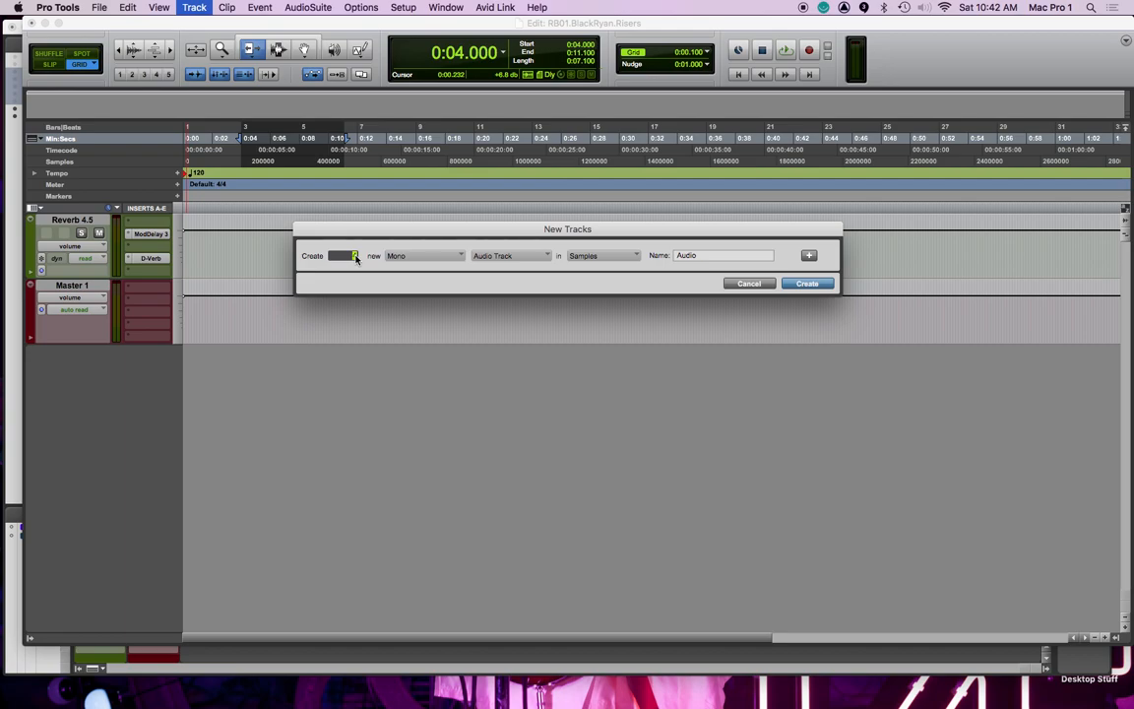
pyautogui.write('4')
pyautogui.press('Return')
# Rename the Audio 1 track as BlizzVox
pyautogui.click(179, 234)
pyautogui.click(62, 221)
pyautogui.doubleClick(62, 220)
pyautogui.write('BlizzVox')
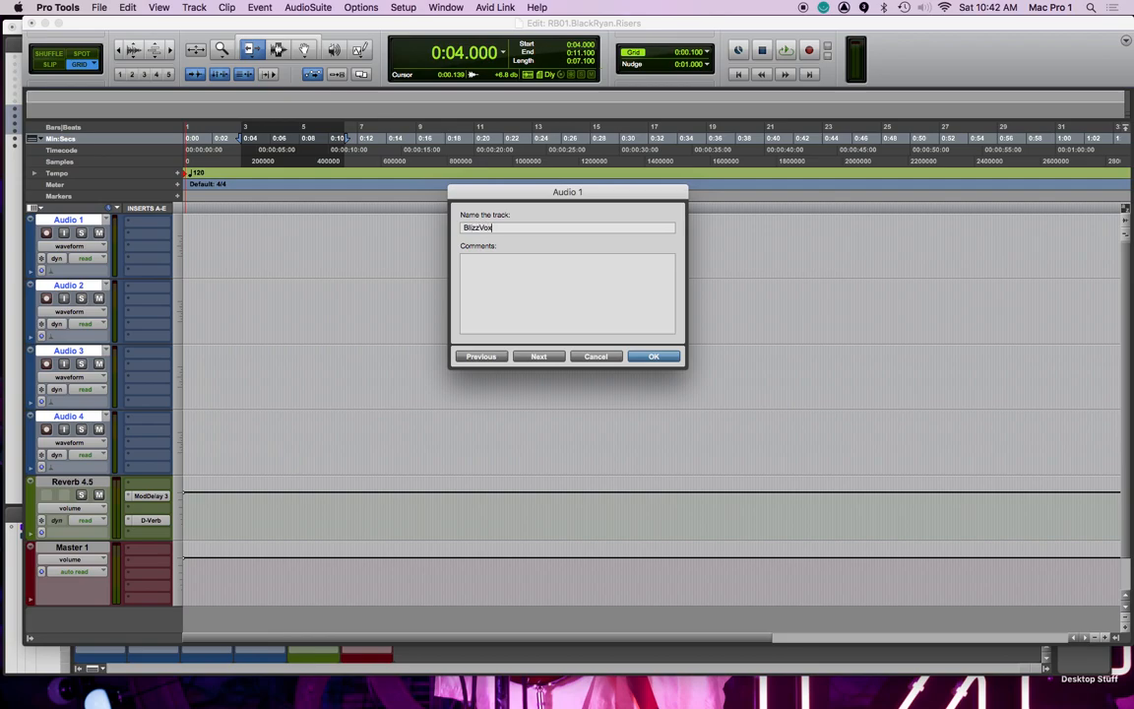
pyautogui.press('Return')
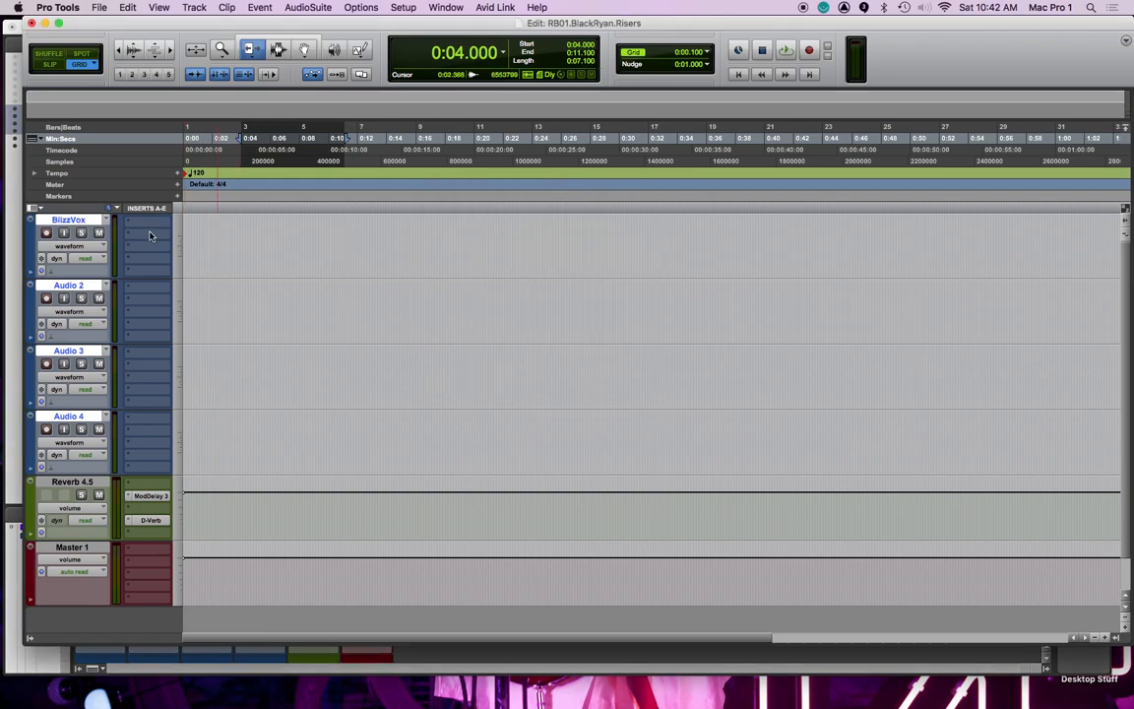
# In the Mix window, set only the BlizzVox track's input to ADAT 1 (Mono) and arm it for recording
pyautogui.press('super+equal')
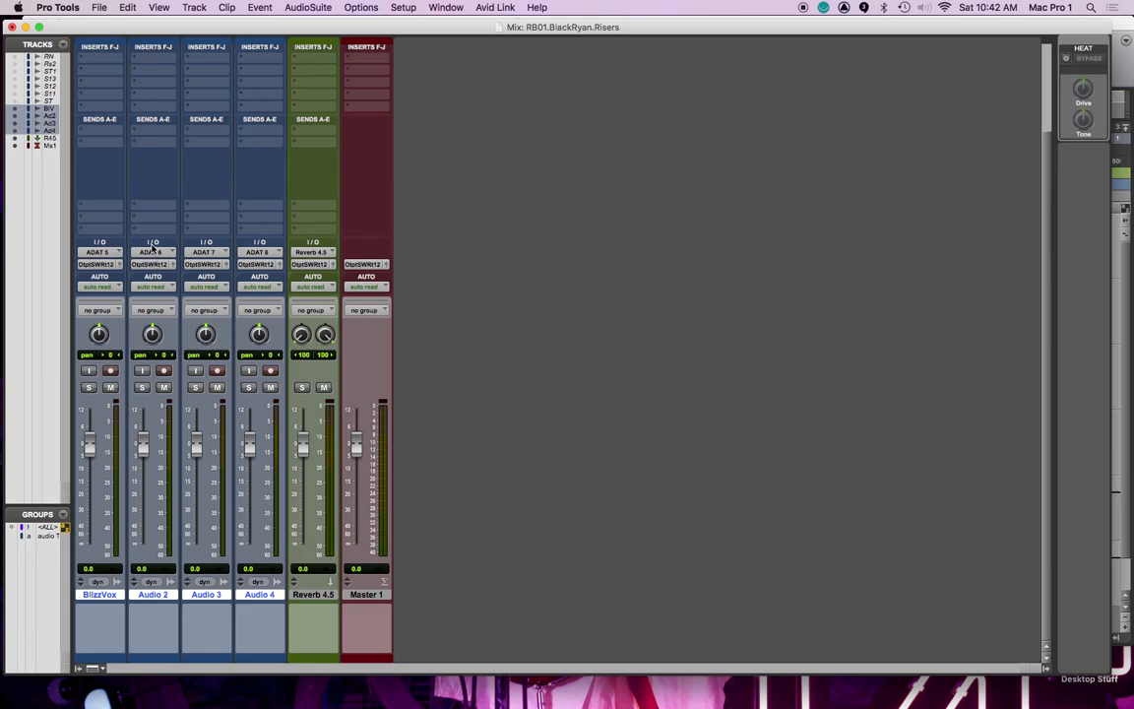
pyautogui.click(113, 595)
pyautogui.click(114, 595)
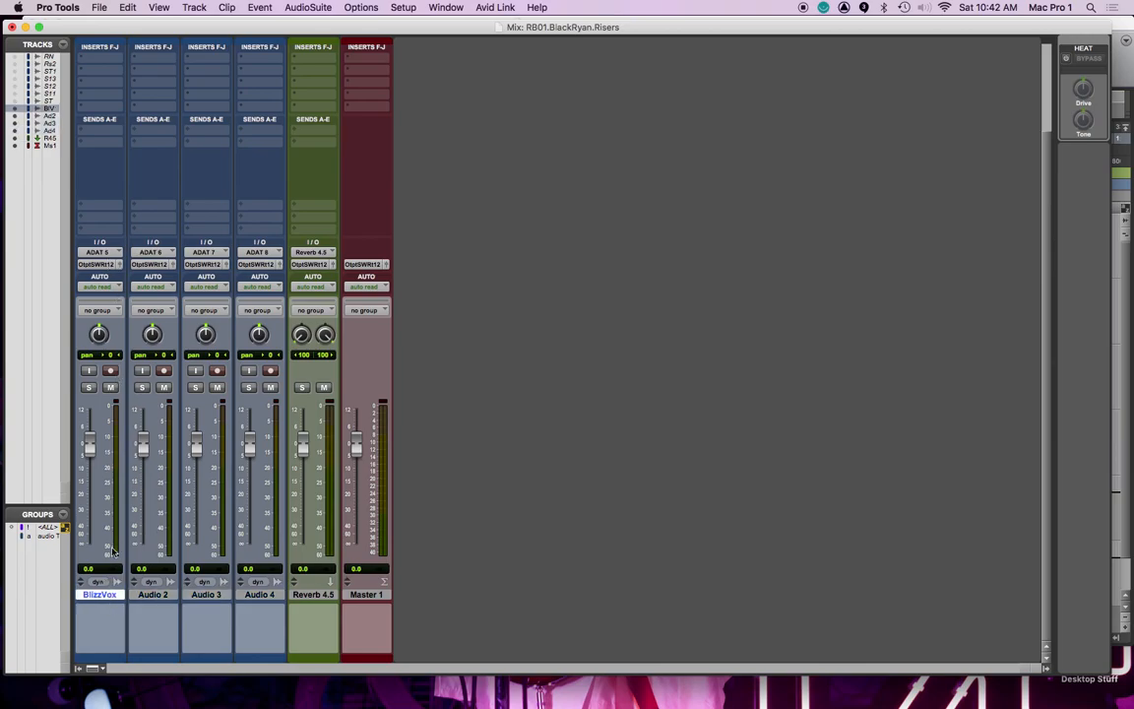
pyautogui.click(100, 252)
pyautogui.moveTo(114, 256)
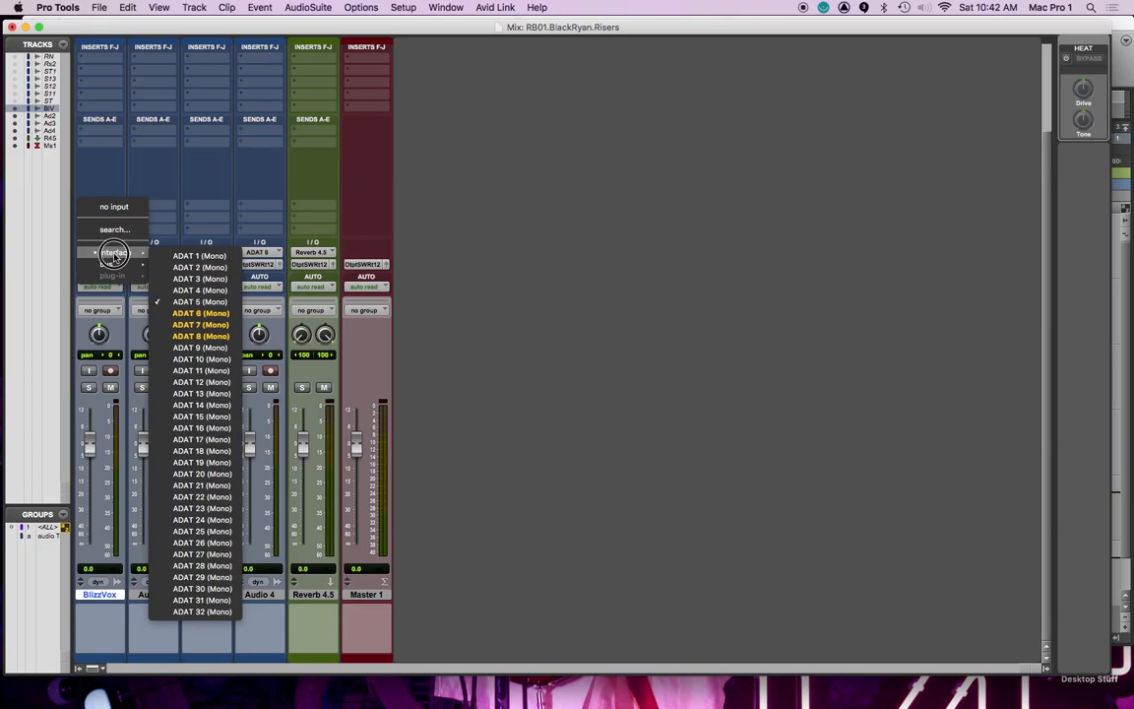
pyautogui.click(219, 254)
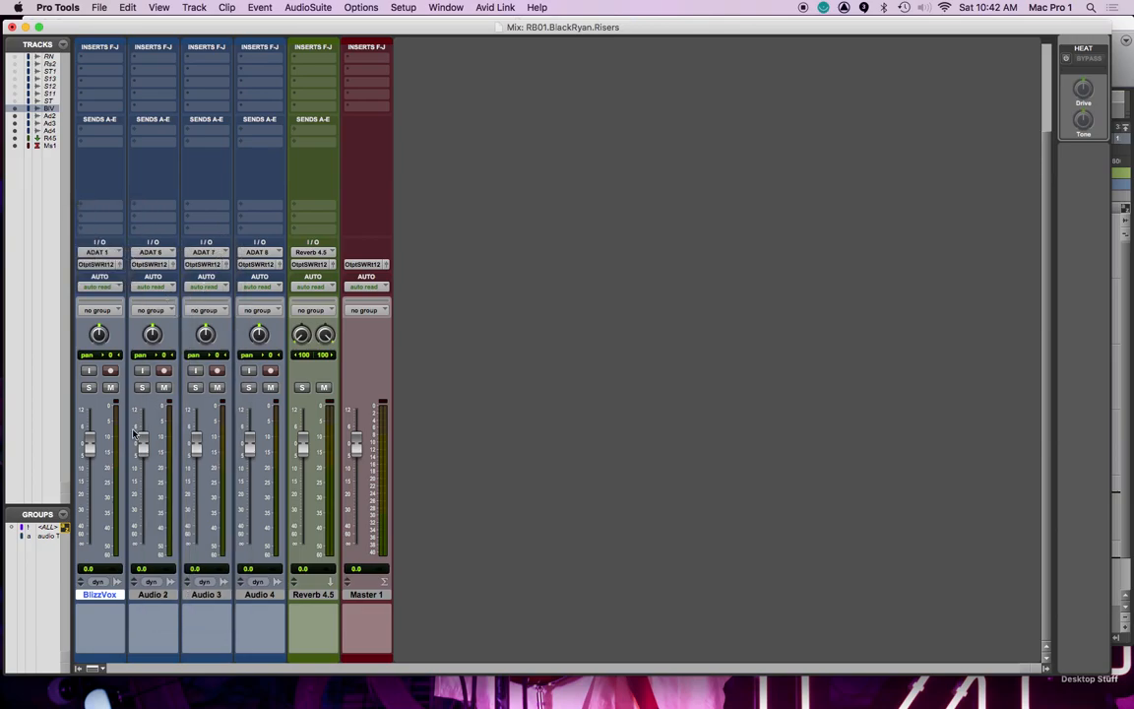
pyautogui.click(112, 371)
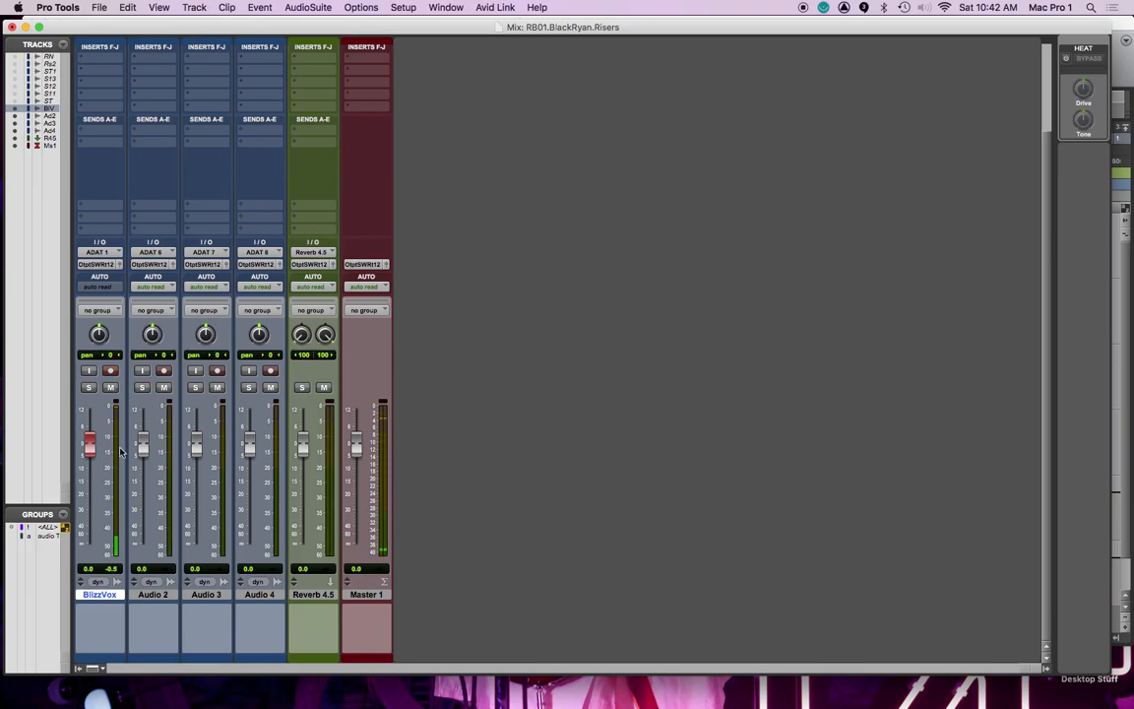
# Return the playhead to the session start and ready the transport for recording on the BlizzVox track
pyautogui.click(12, 27)
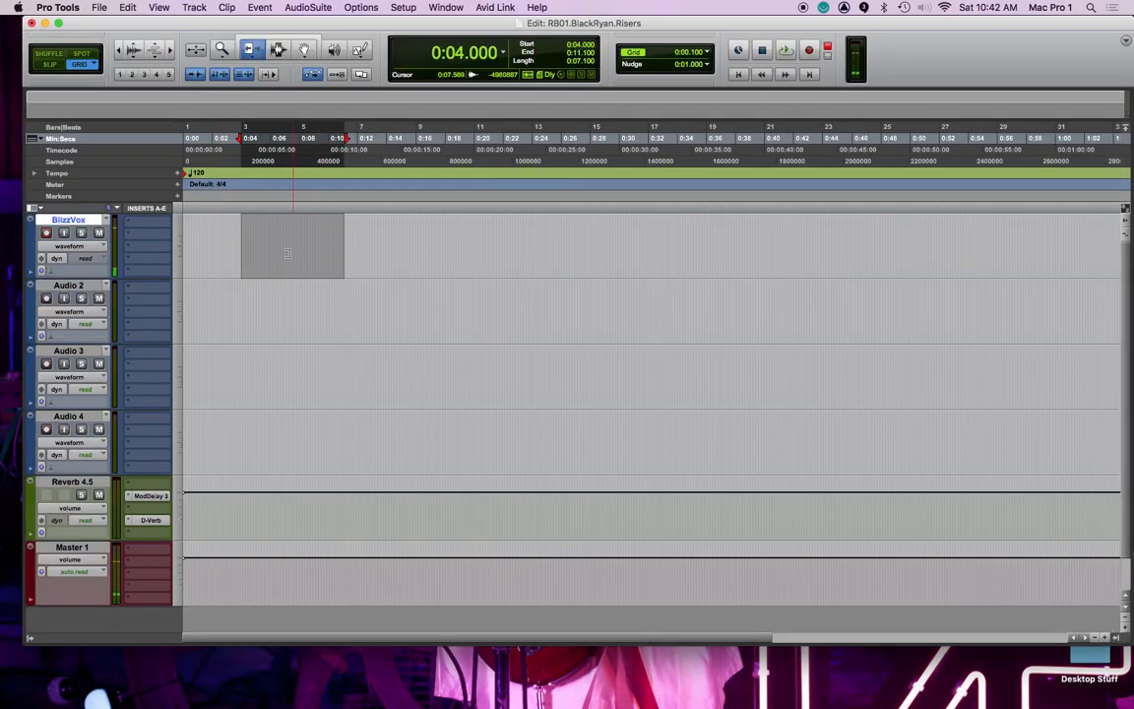
pyautogui.click(287, 252)
pyautogui.press('Return')
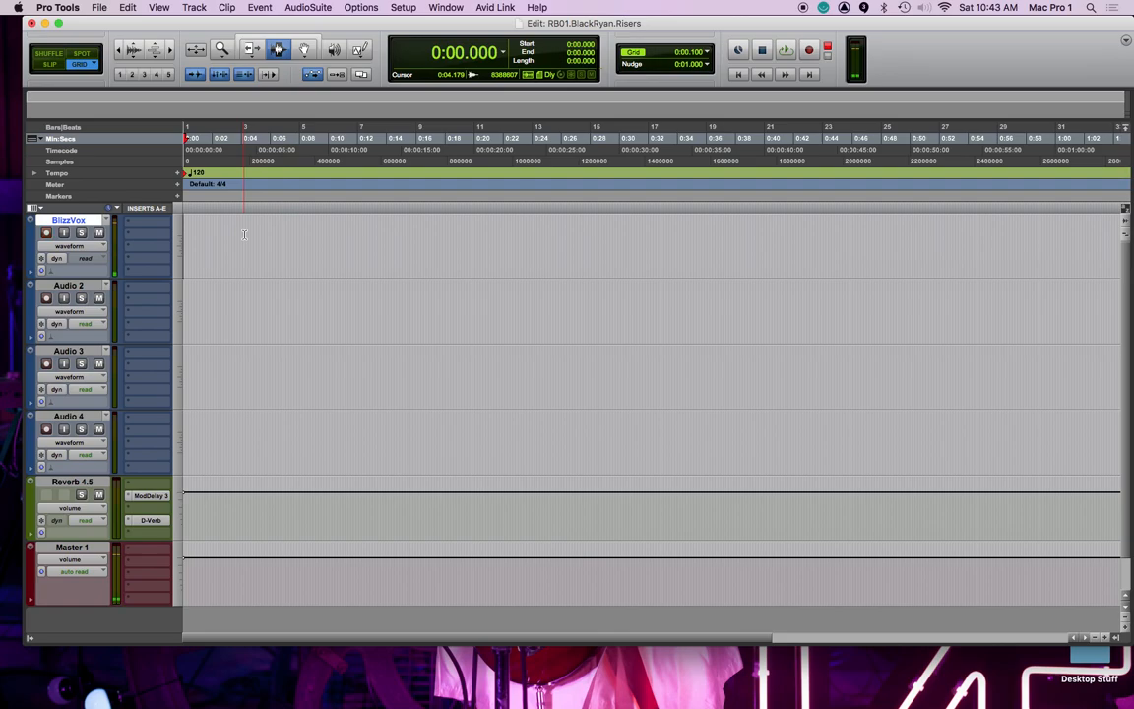
pyautogui.click(807, 52)
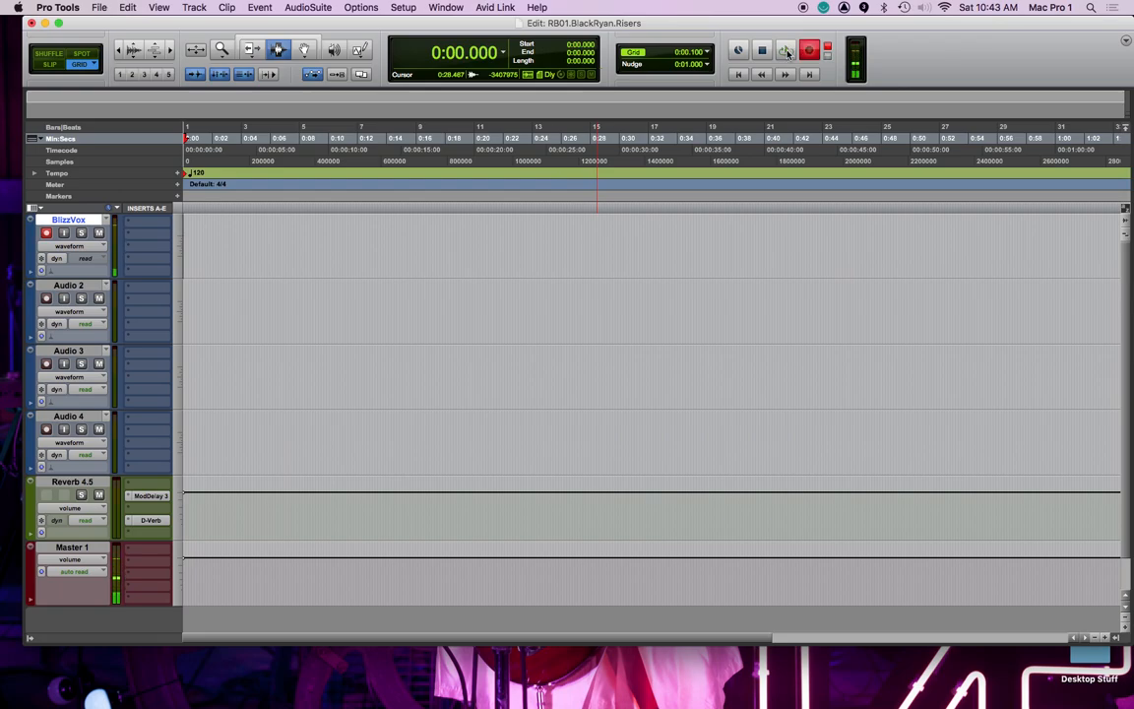
# Lower the mixer faders: BlizzVox to -19.3 dB, Audio 2 to -16.6, Audio 3 to -18.2, Audio 4 to -11.5 and Reverb 4.5 to -18.3
pyautogui.press('super+equal')
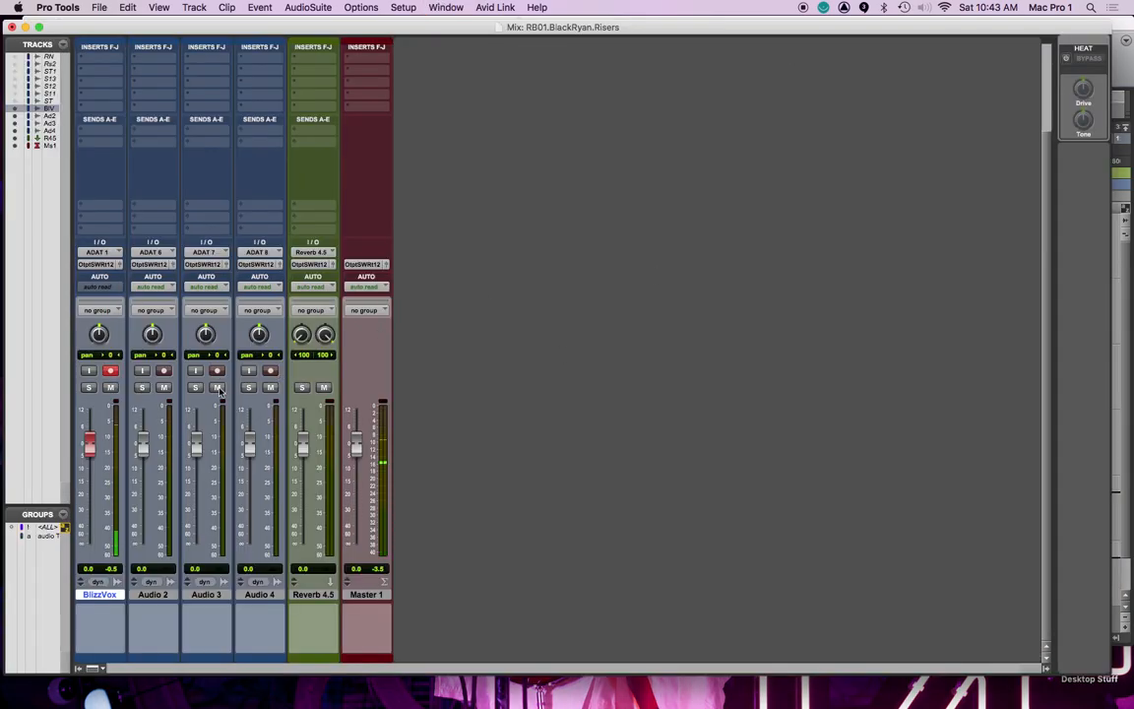
pyautogui.moveTo(91, 456); pyautogui.dragTo(90, 492)
pyautogui.moveTo(142, 445); pyautogui.dragTo(143, 486)
pyautogui.moveTo(202, 447); pyautogui.dragTo(197, 489)
pyautogui.moveTo(250, 448); pyautogui.dragTo(301, 471)
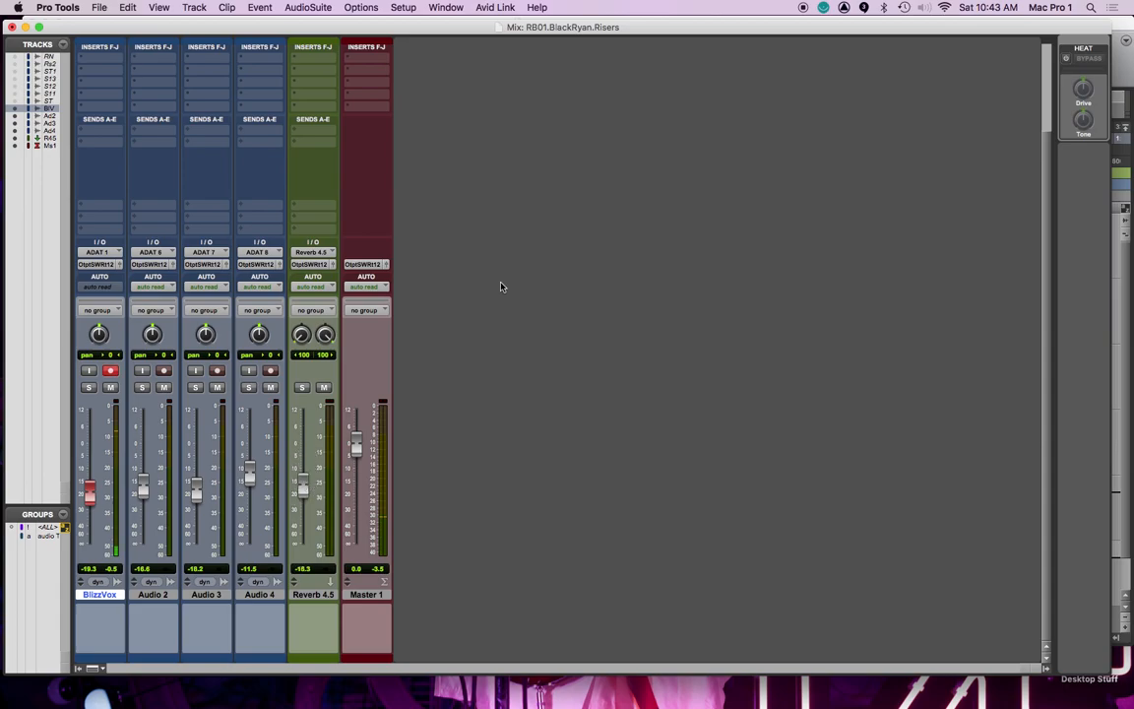
pyautogui.press('super+equal')
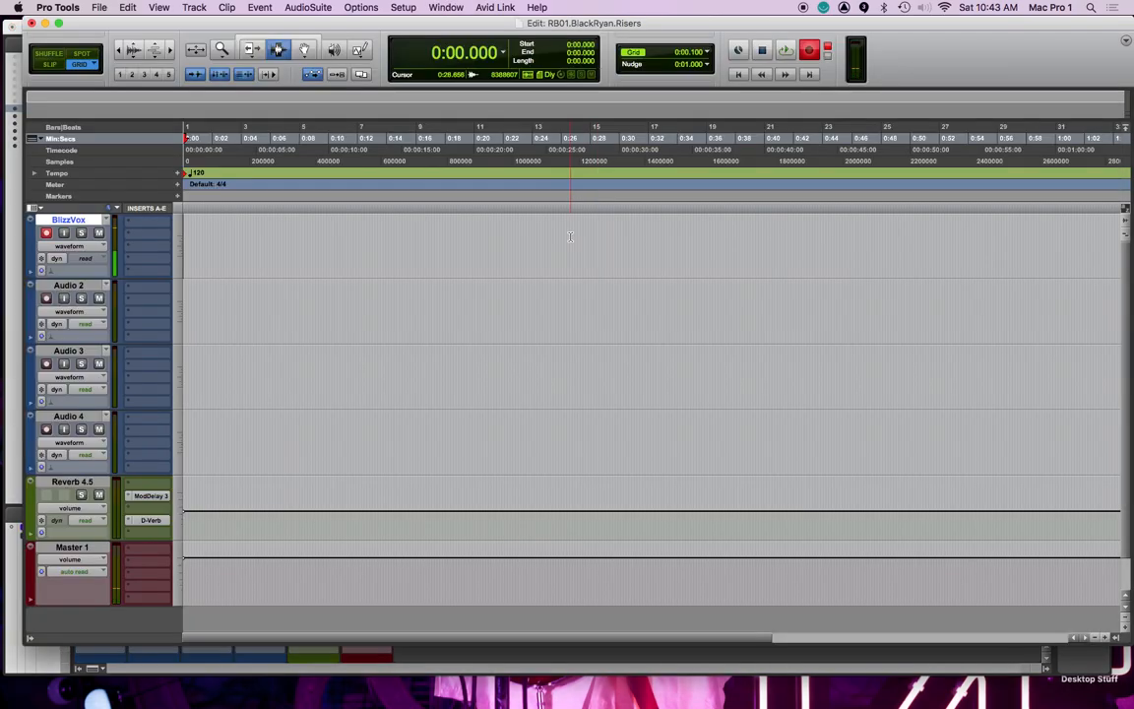
# Record a vocal take of about 30 seconds on the BlizzVox track and disarm the track
pyautogui.click(785, 51)
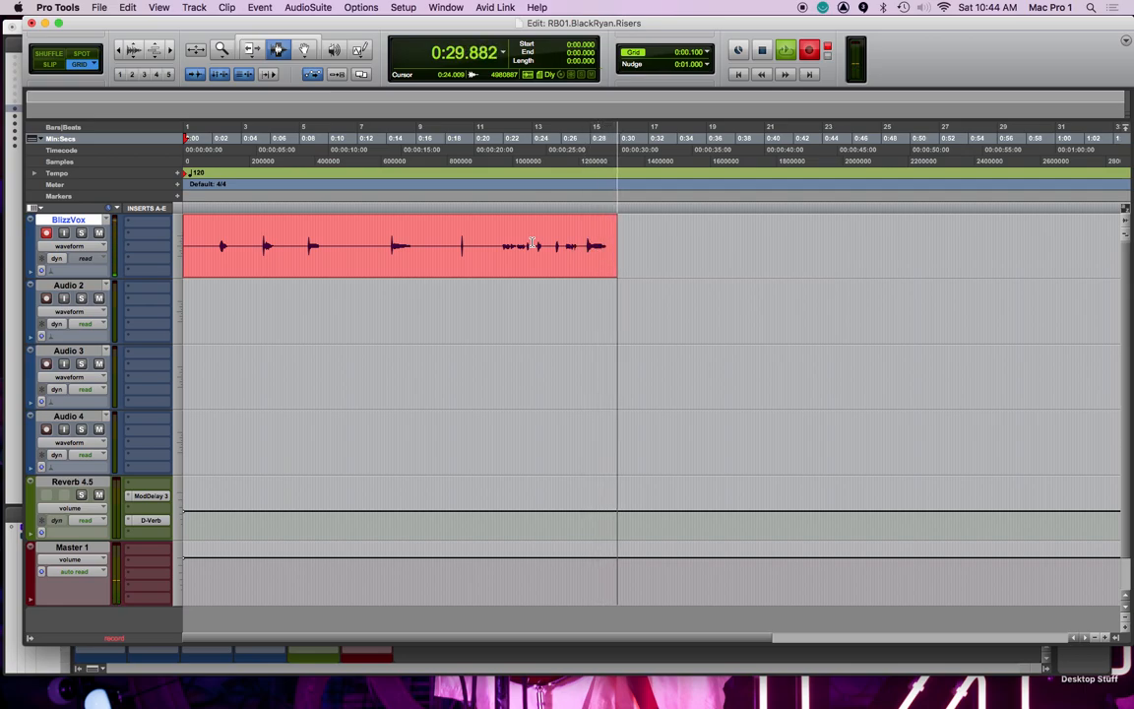
pyautogui.press('space')
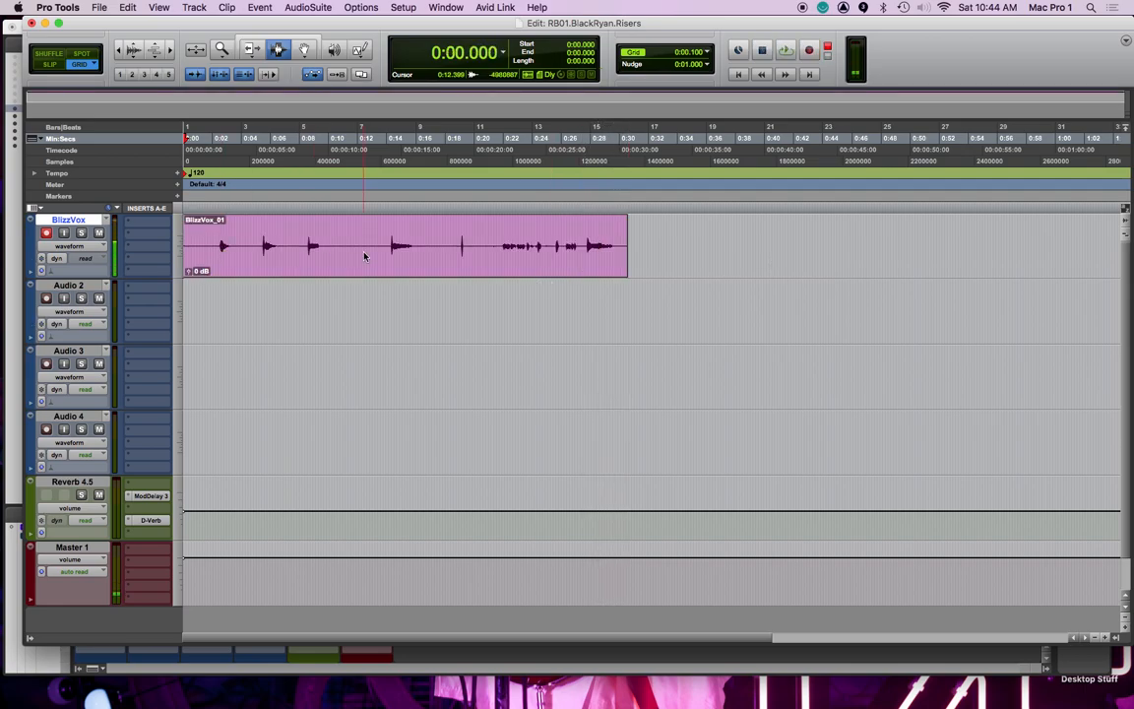
pyautogui.click(206, 246)
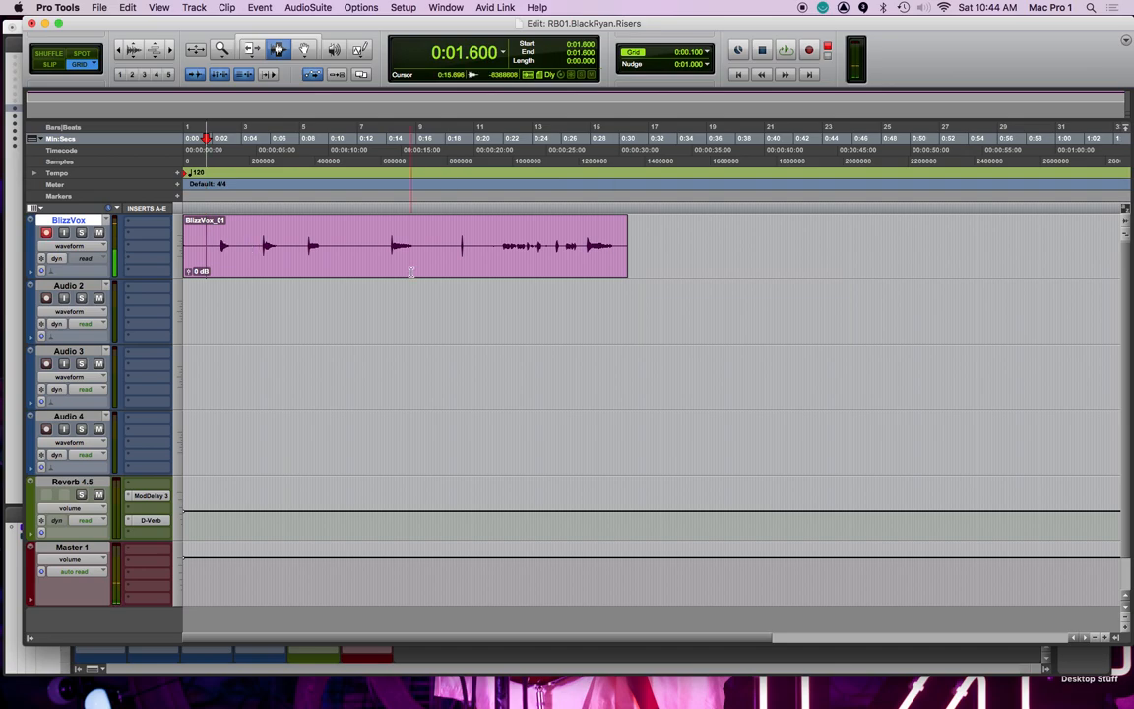
pyautogui.click(46, 233)
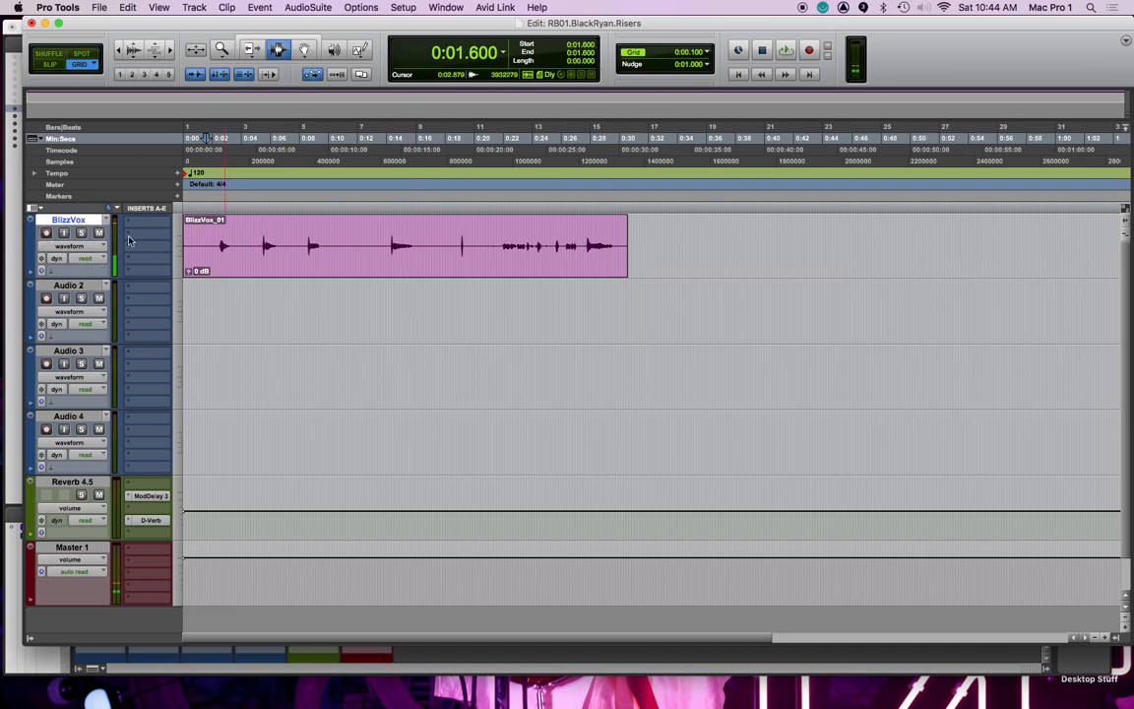
# Split the recorded BlizzVox clip at the onsets of the first two vocal hits, at 2.587 s and 5.540 s
pyautogui.press('super+bracketright')
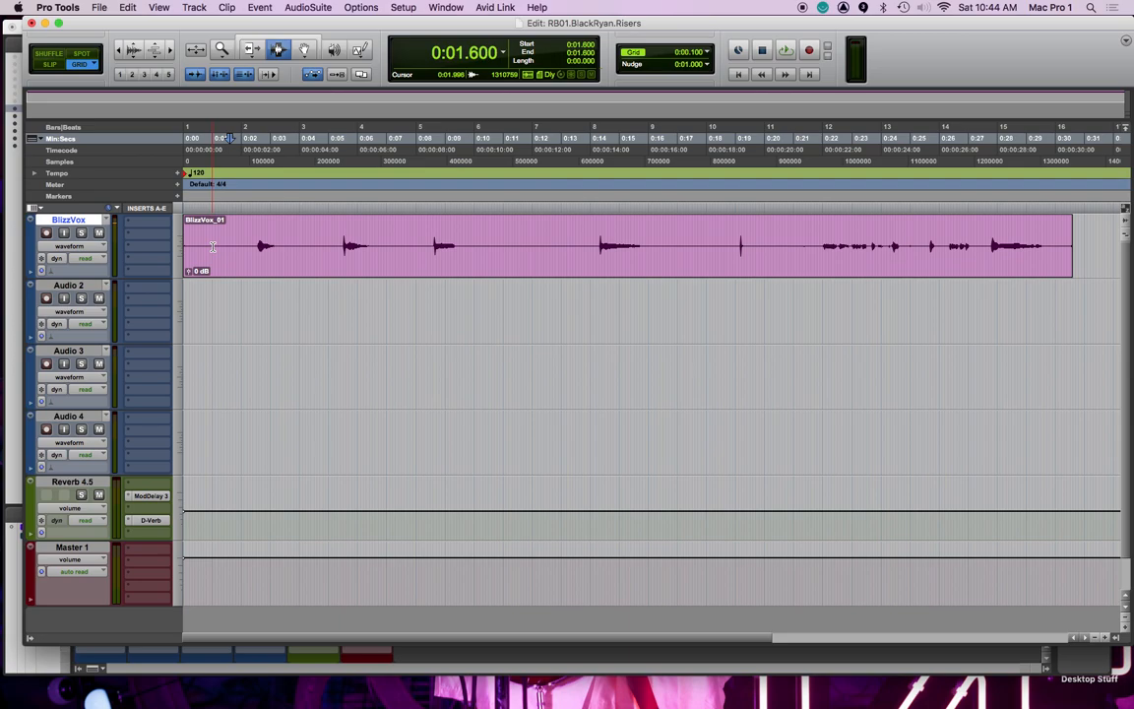
pyautogui.click(270, 246)
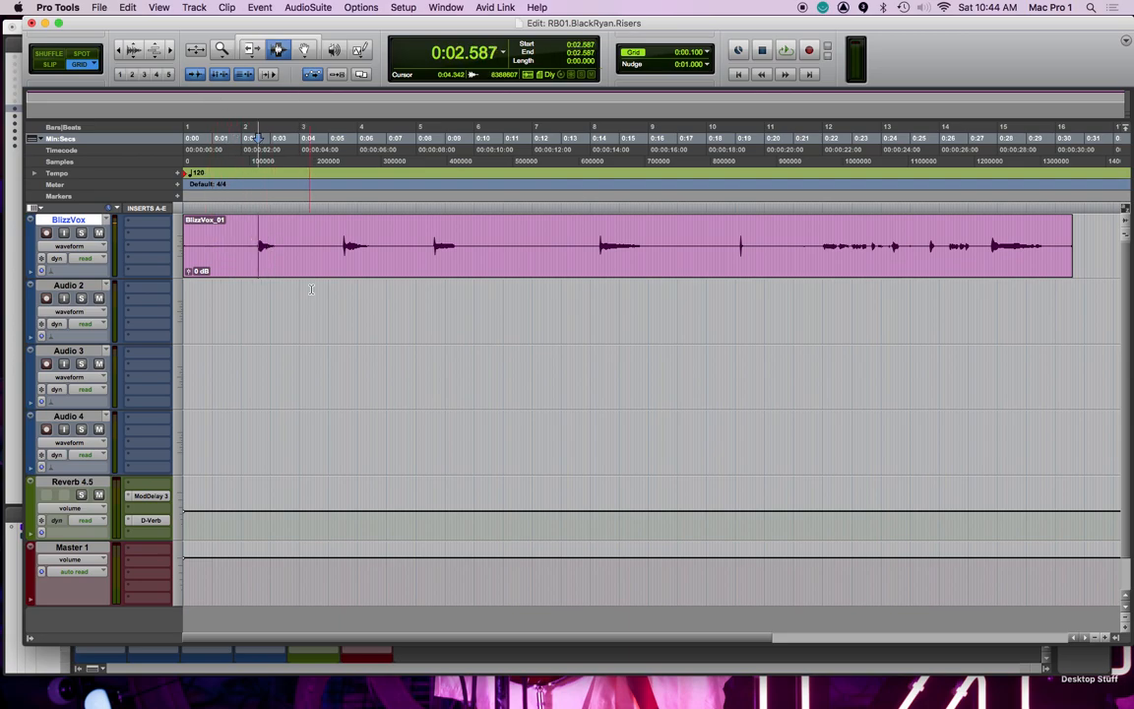
pyautogui.press('super+e')
pyautogui.press('Tab')
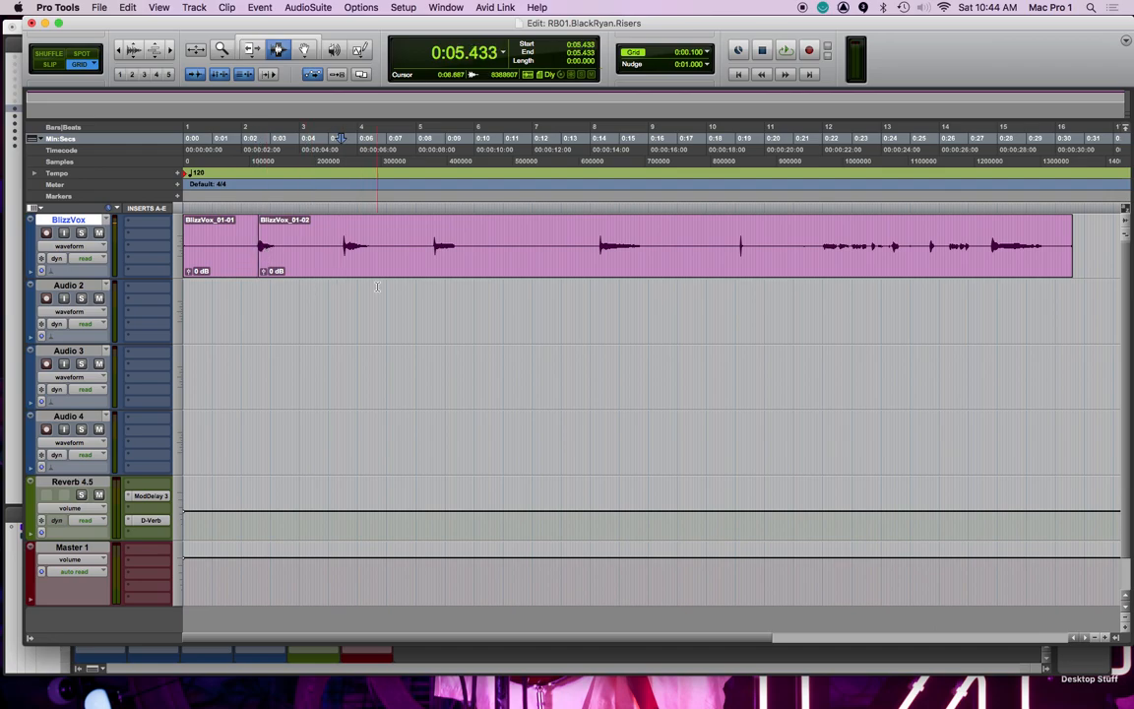
pyautogui.press('super+bracketright')
pyautogui.press('Tab')
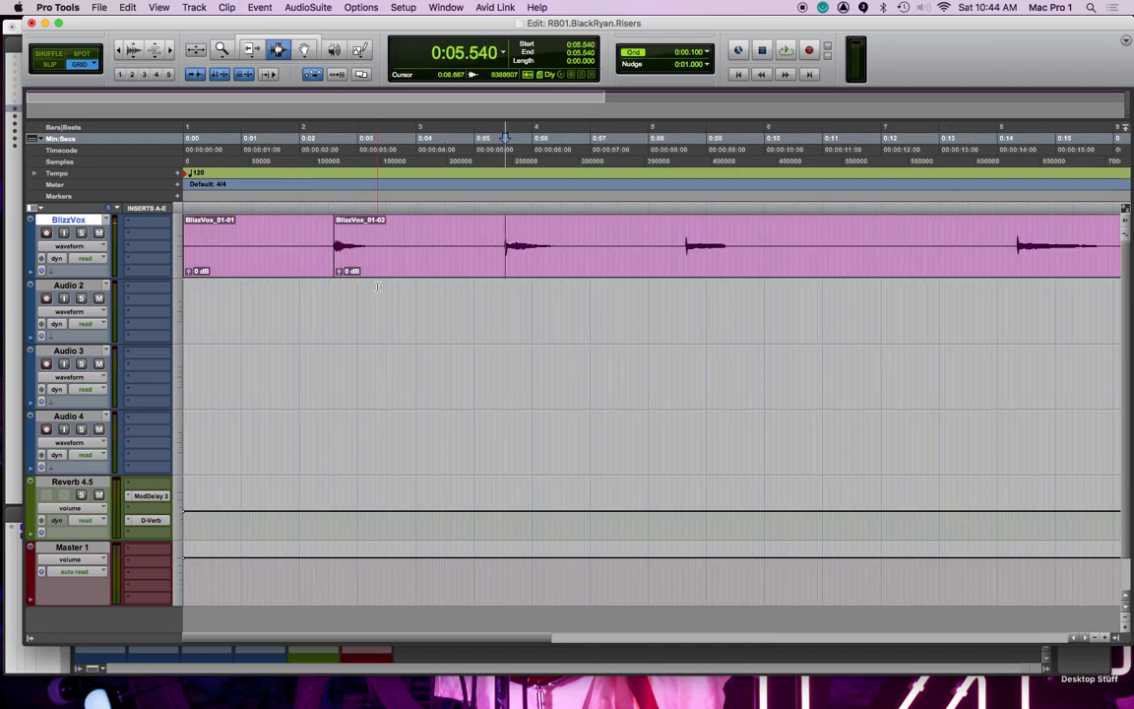
pyautogui.press('super+e')
pyautogui.press('Tab')
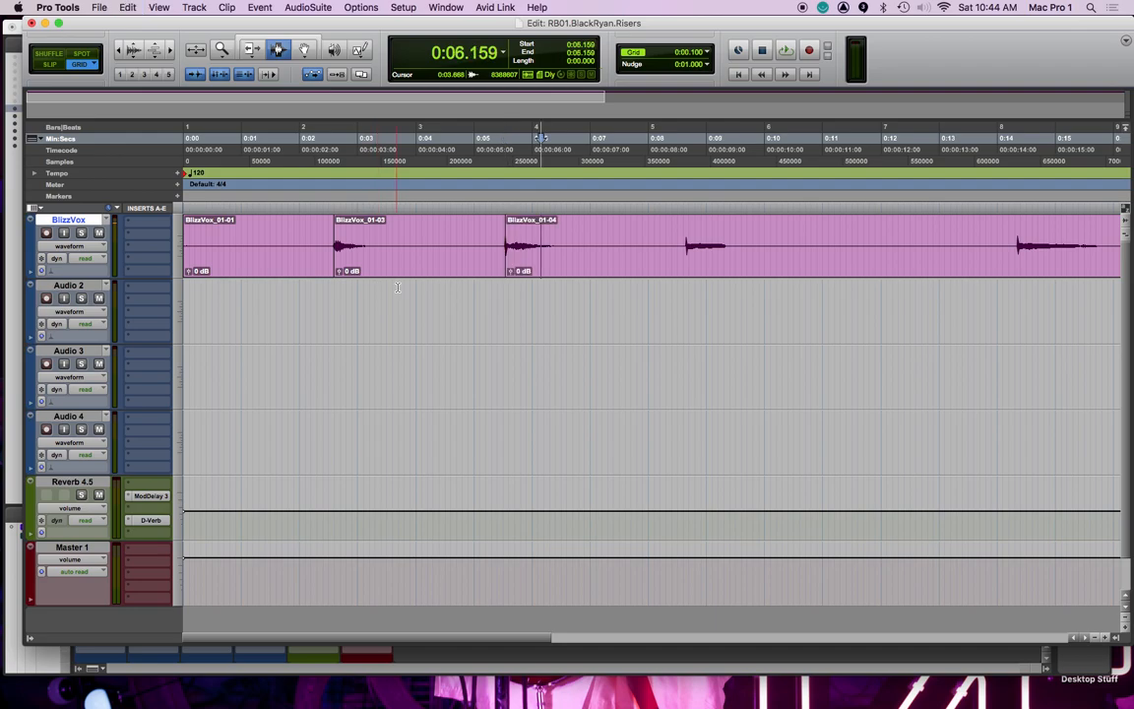
# Switch to Slip mode and split the BlizzVox clip at the onset of the third vocal hit
pyautogui.click(47, 66)
pyautogui.press('Tab')
pyautogui.press('super+e')
pyautogui.press('Tab')
pyautogui.hotkey('shift', 'Tab')
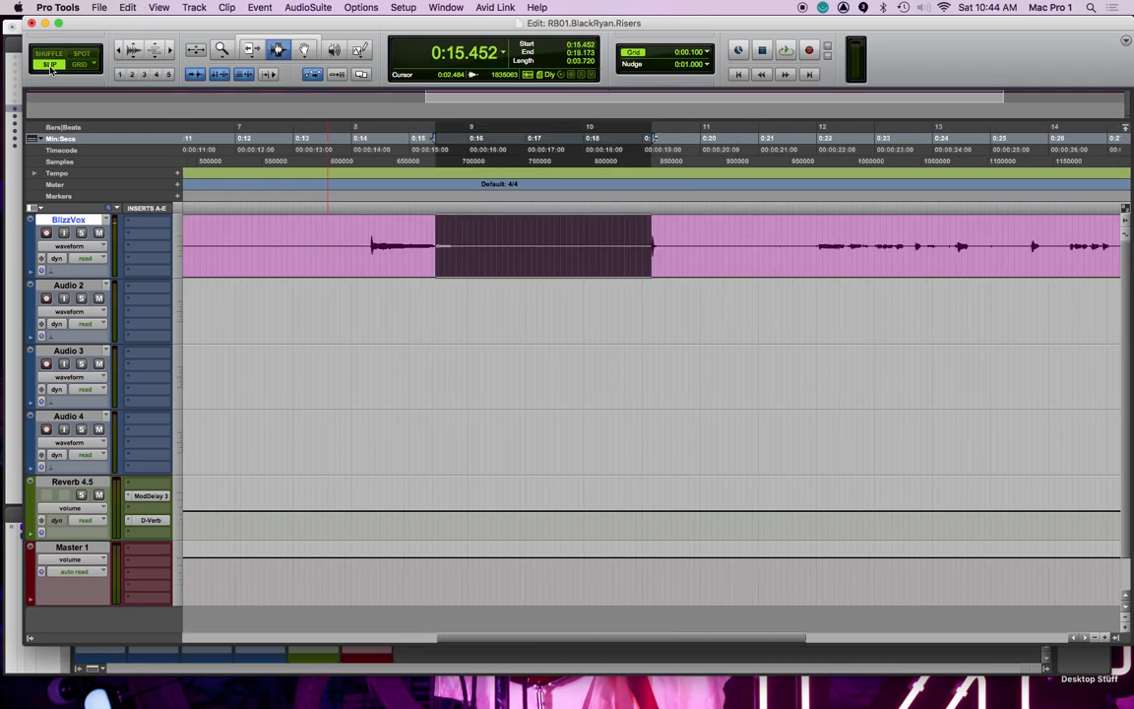
# Split the BlizzVox clip at the fourth and fifth vocal hits, at 14.353 s and 19.173 s
pyautogui.click(298, 243)
pyautogui.press('Tab')
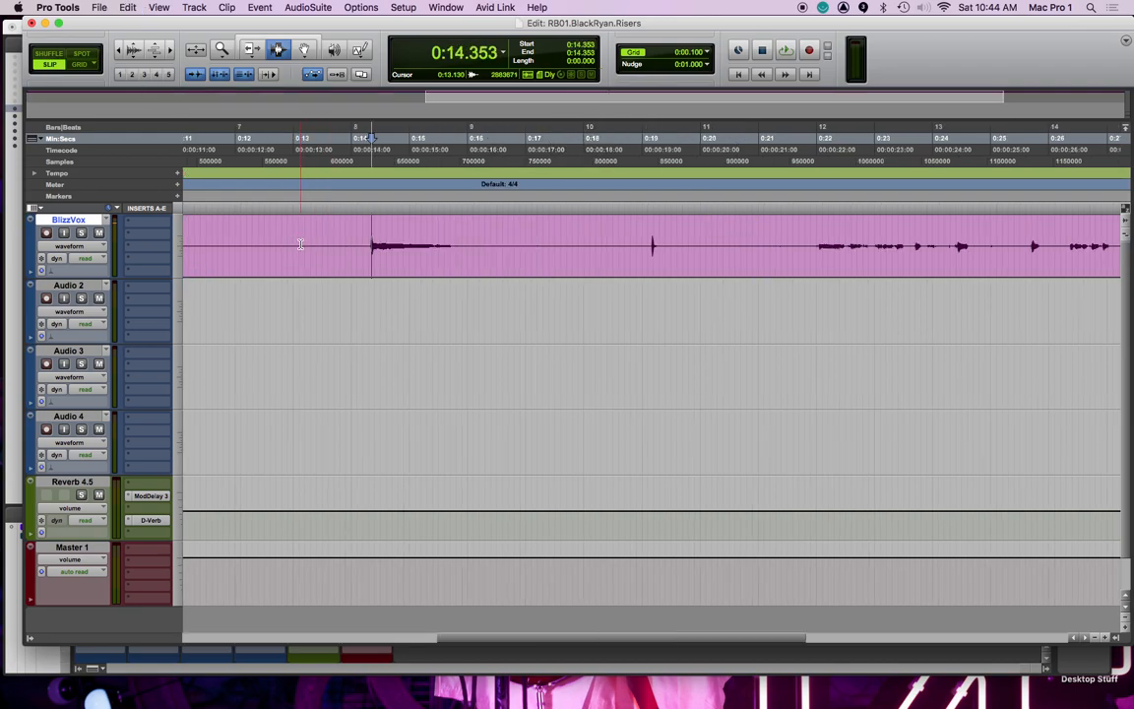
pyautogui.press('super+e')
pyautogui.press('Tab')
pyautogui.press('Tab')
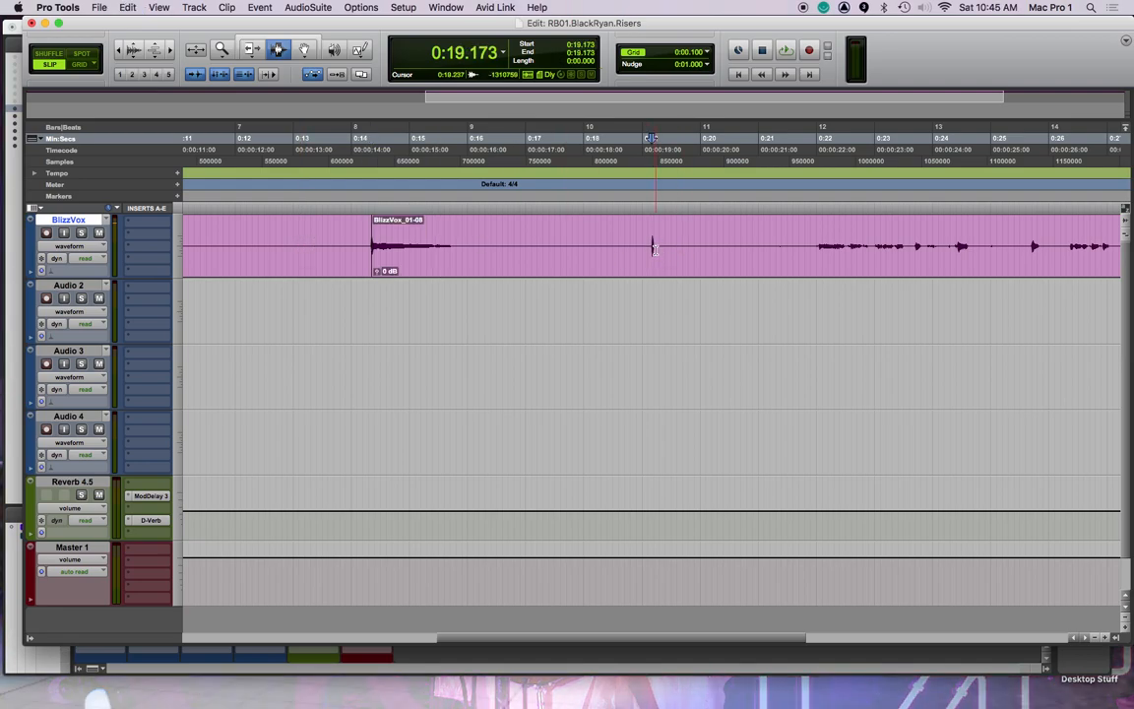
pyautogui.press('super+e')
# Audition the passage from 21.931 s and split the BlizzVox clip at the last vocal hit, at 27.823 s
pyautogui.press('space')
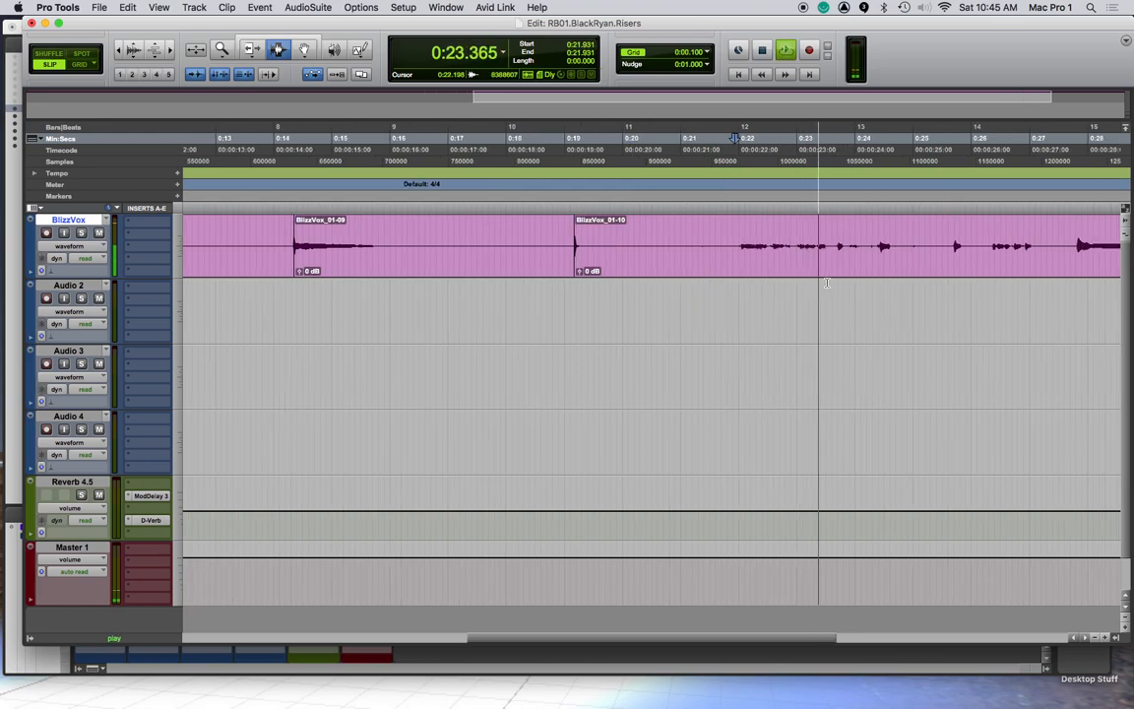
pyautogui.press('space')
pyautogui.scroll(-2, 776, 286)
pyautogui.scroll(2, 650, 277)
pyautogui.hscroll(-3, 649, 279)
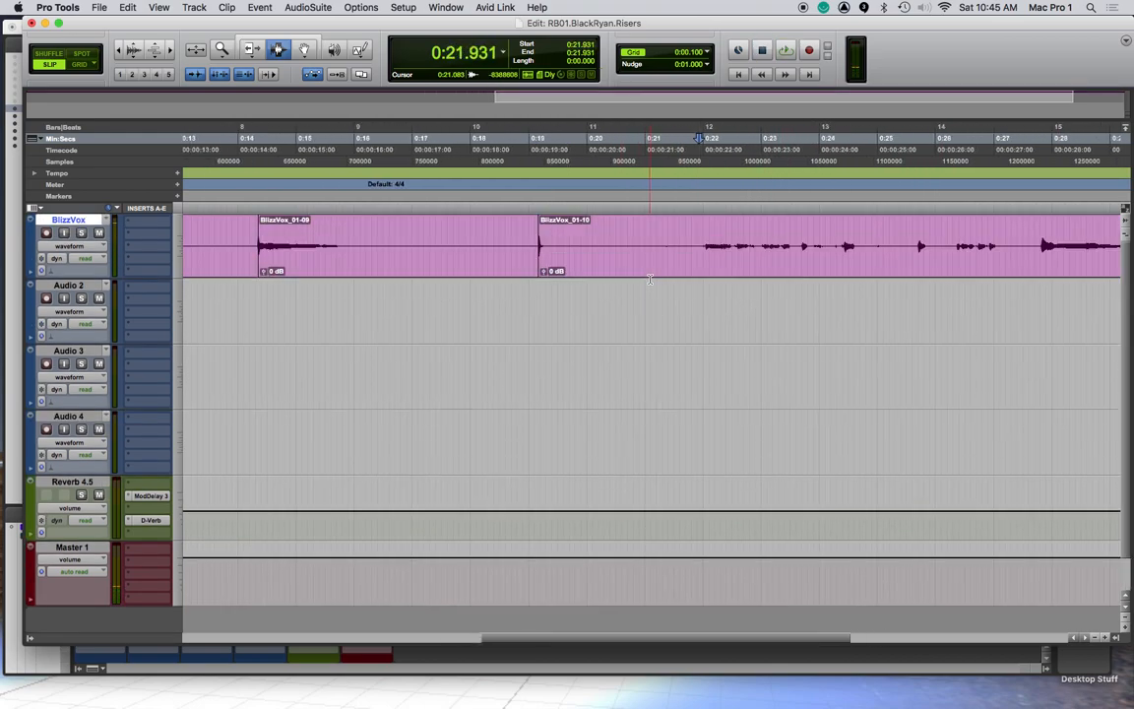
pyautogui.click(1021, 251)
pyautogui.click(1041, 254)
pyautogui.press('super+e')
# Split the BlizzVox clip at 20.514 s and delete the section between there and the last vocal hit
pyautogui.click(616, 245)
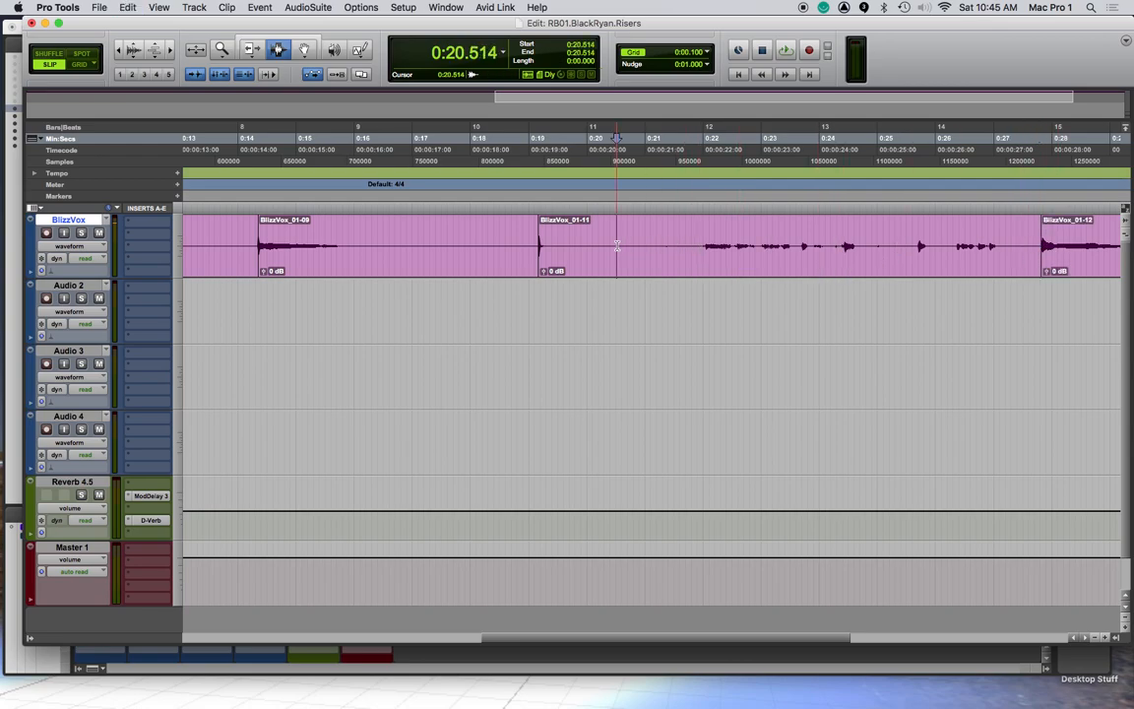
pyautogui.press('super+e')
pyautogui.doubleClick(714, 264)
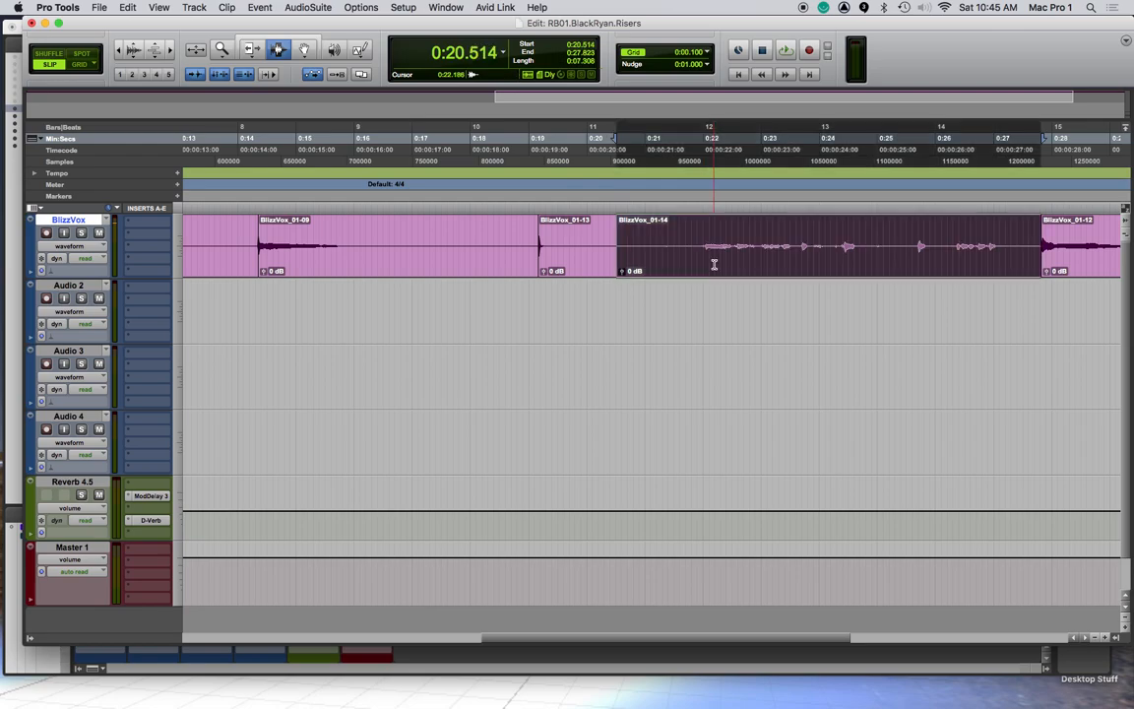
pyautogui.press('Delete')
pyautogui.press('space')
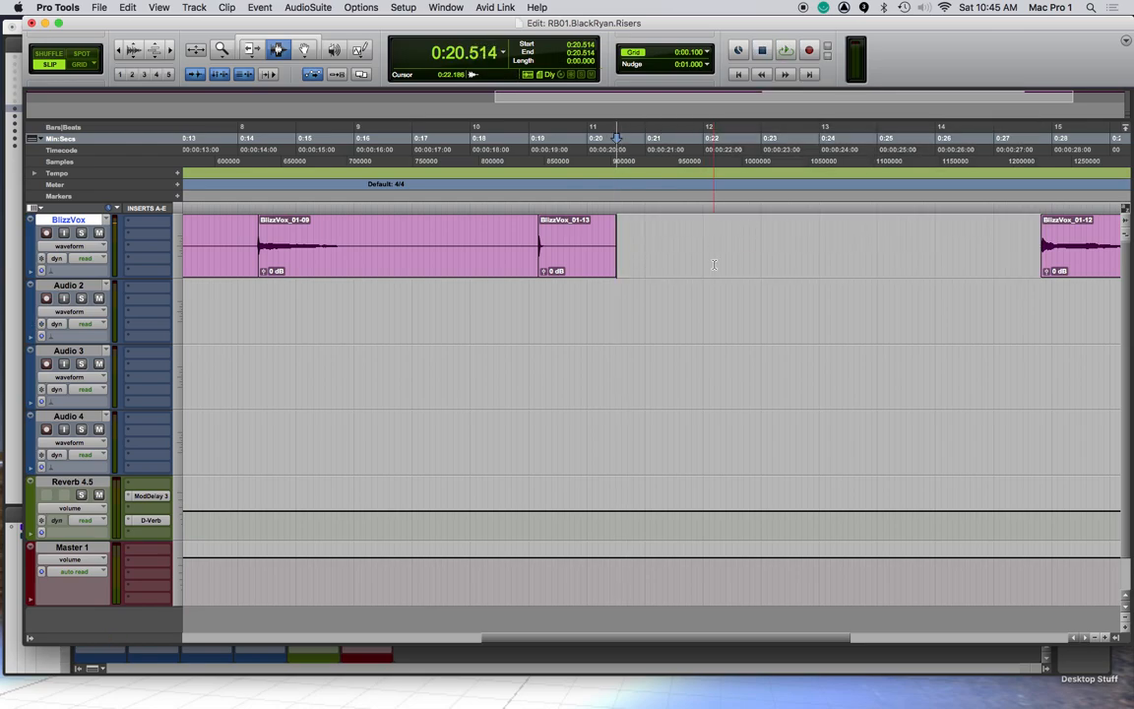
pyautogui.press('space')
# Trim the ends of the first five vocal hit clips on BlizzVox to remove the silence after each sound
pyautogui.press('super+bracketleft')
pyautogui.press('super+bracketleft')
pyautogui.press('super+bracketleft')
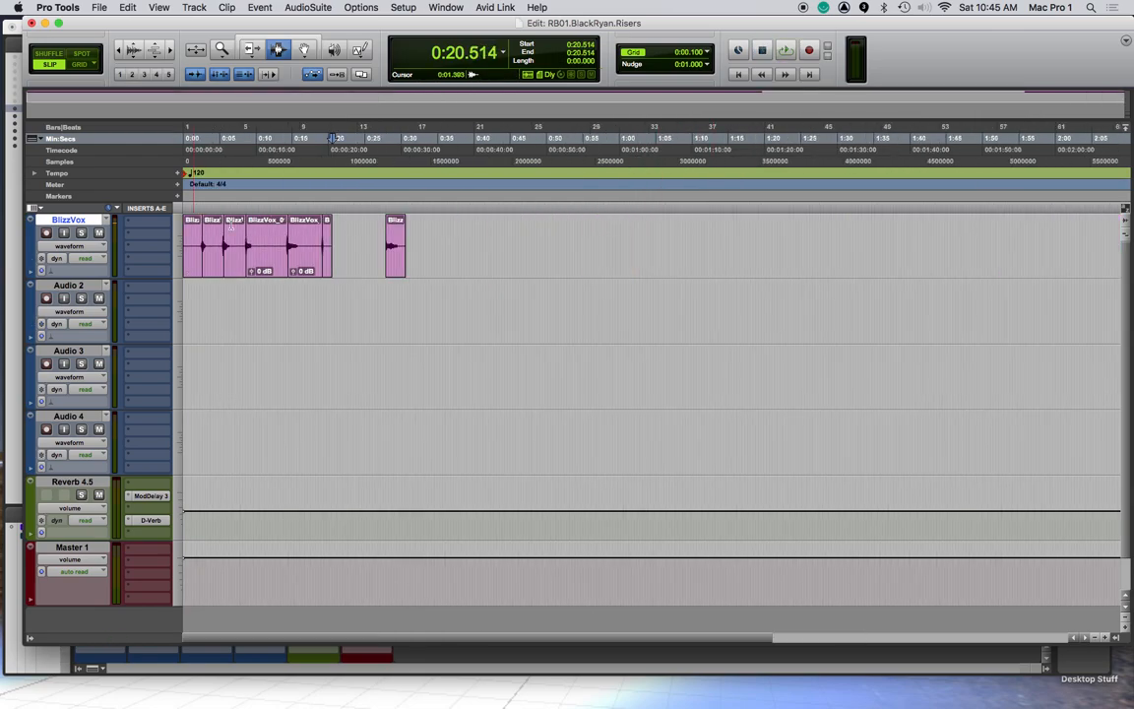
pyautogui.doubleClick(326, 256)
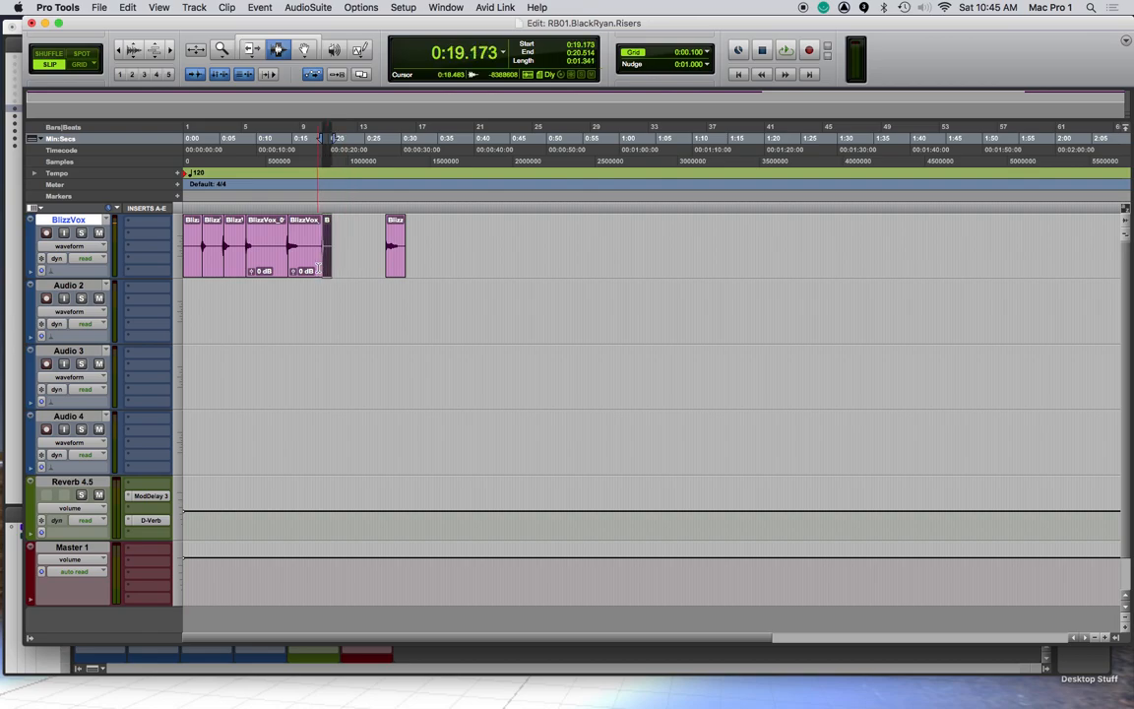
pyautogui.press('F6')
pyautogui.moveTo(316, 261); pyautogui.dragTo(305, 263)
pyautogui.press('super+bracketright')
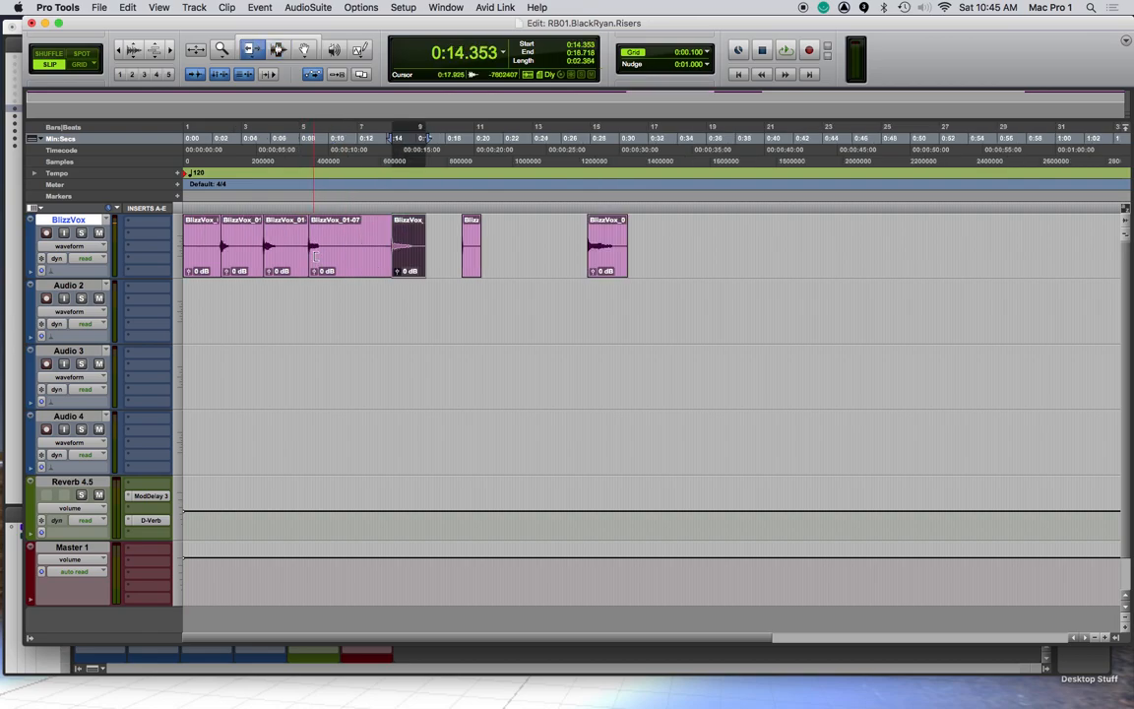
pyautogui.moveTo(373, 252); pyautogui.dragTo(236, 256)
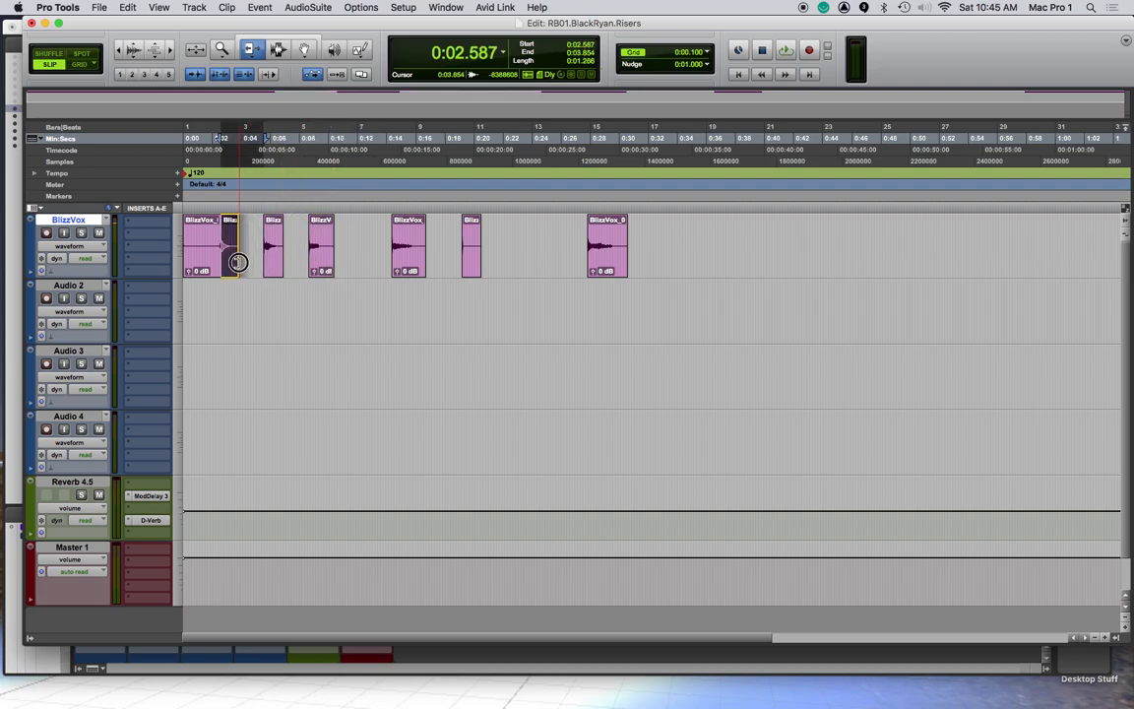
# Delete the silent clip at the start of BlizzVox and move the last vocal clip earlier to about 21.786 s
pyautogui.click(205, 266)
pyautogui.click(205, 266)
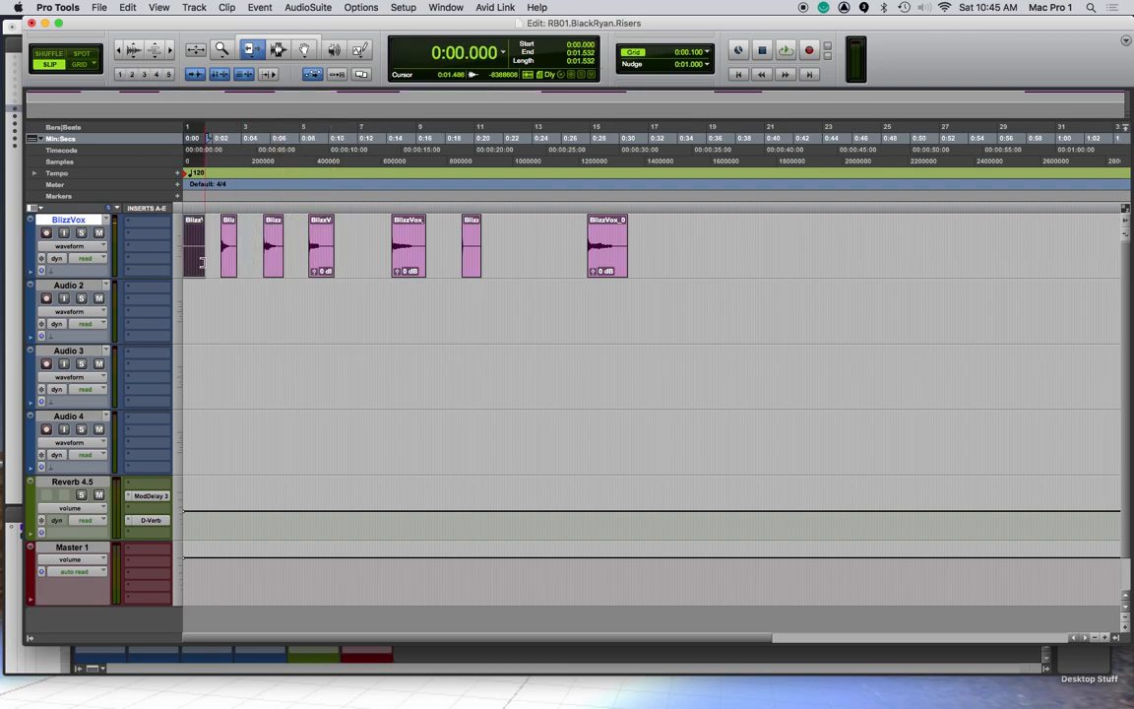
pyautogui.press('Delete')
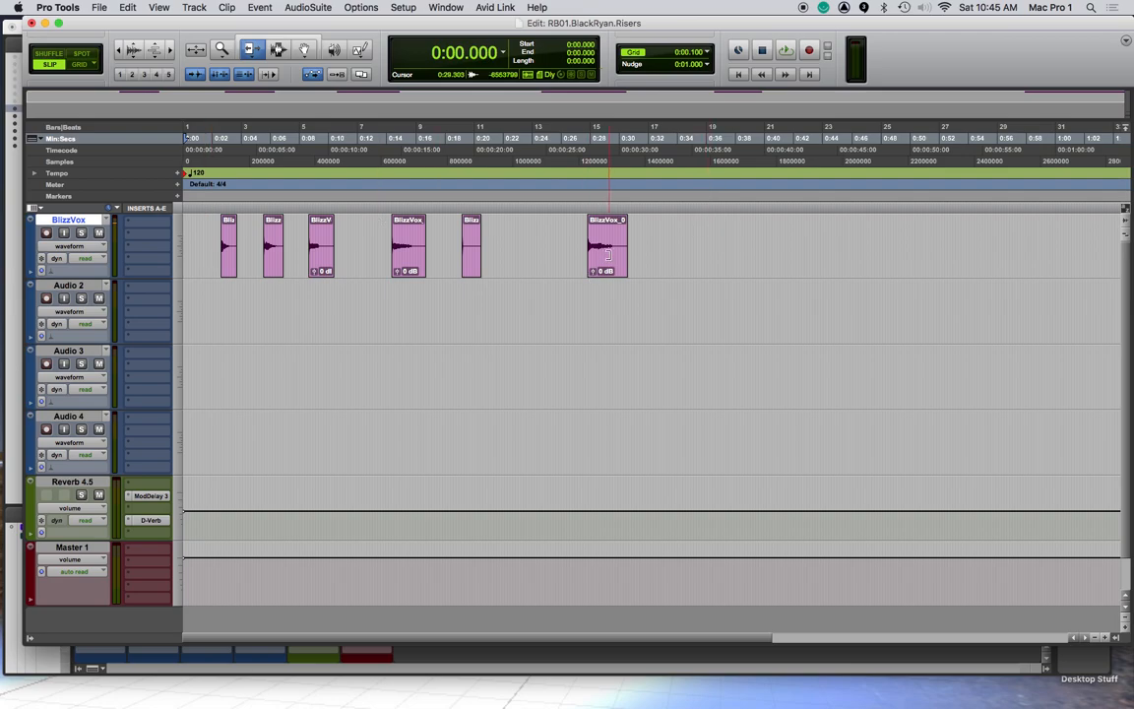
pyautogui.press('F8')
pyautogui.moveTo(608, 253); pyautogui.dragTo(520, 254)
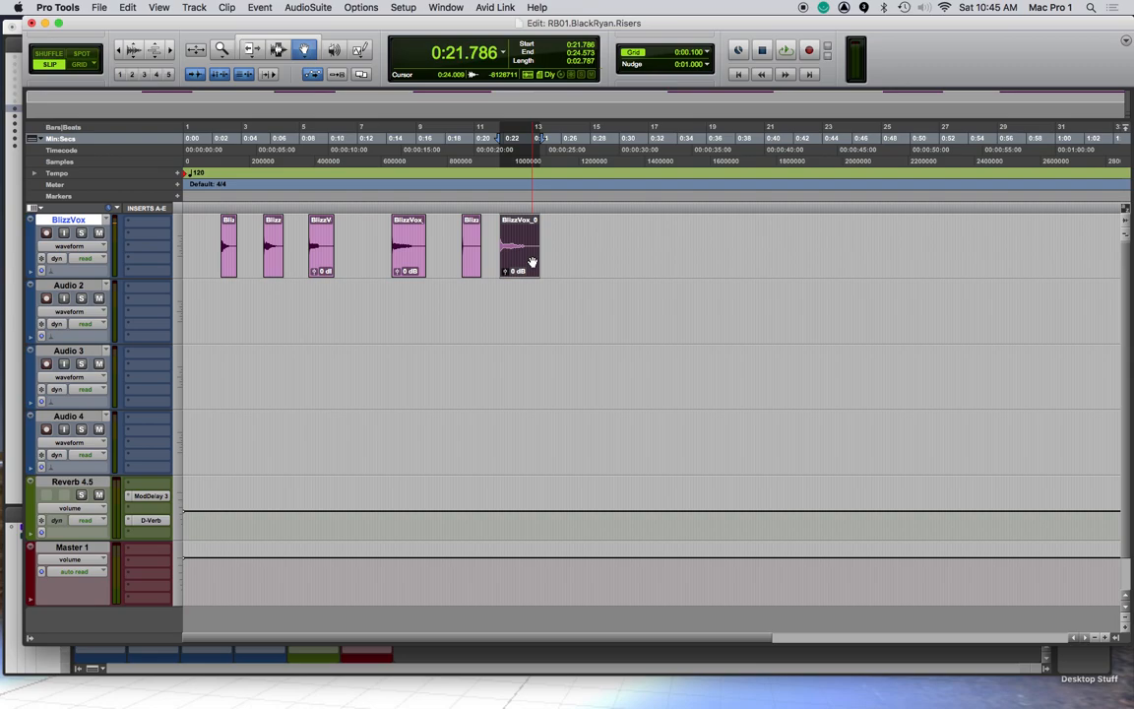
# Open the AudioSuite Reverse process for the last vocal clip and enlarge the waveform display
pyautogui.click(293, 7)
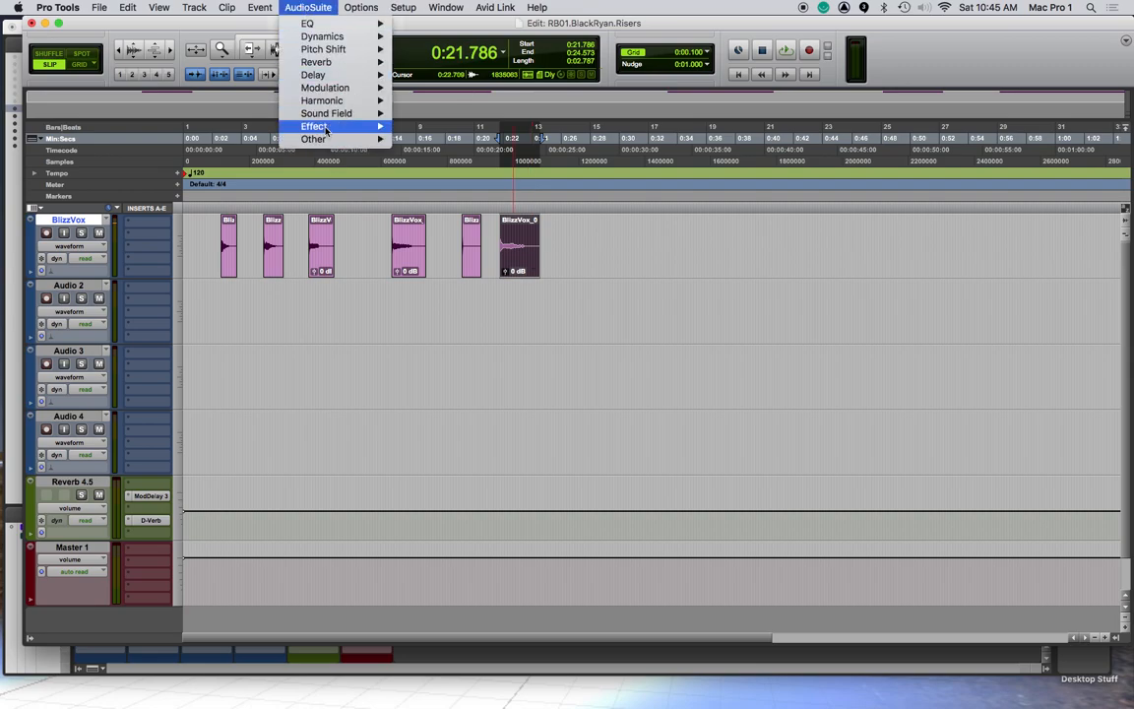
pyautogui.moveTo(334, 139)
pyautogui.click(438, 202)
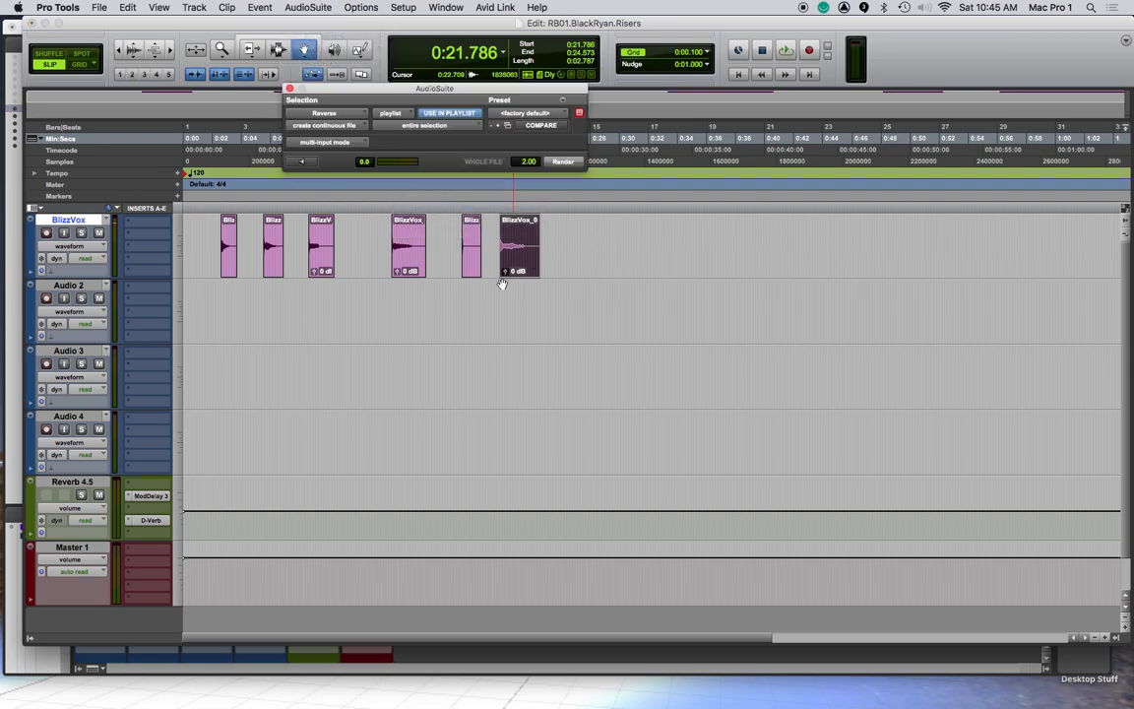
pyautogui.press('super+bracketright')
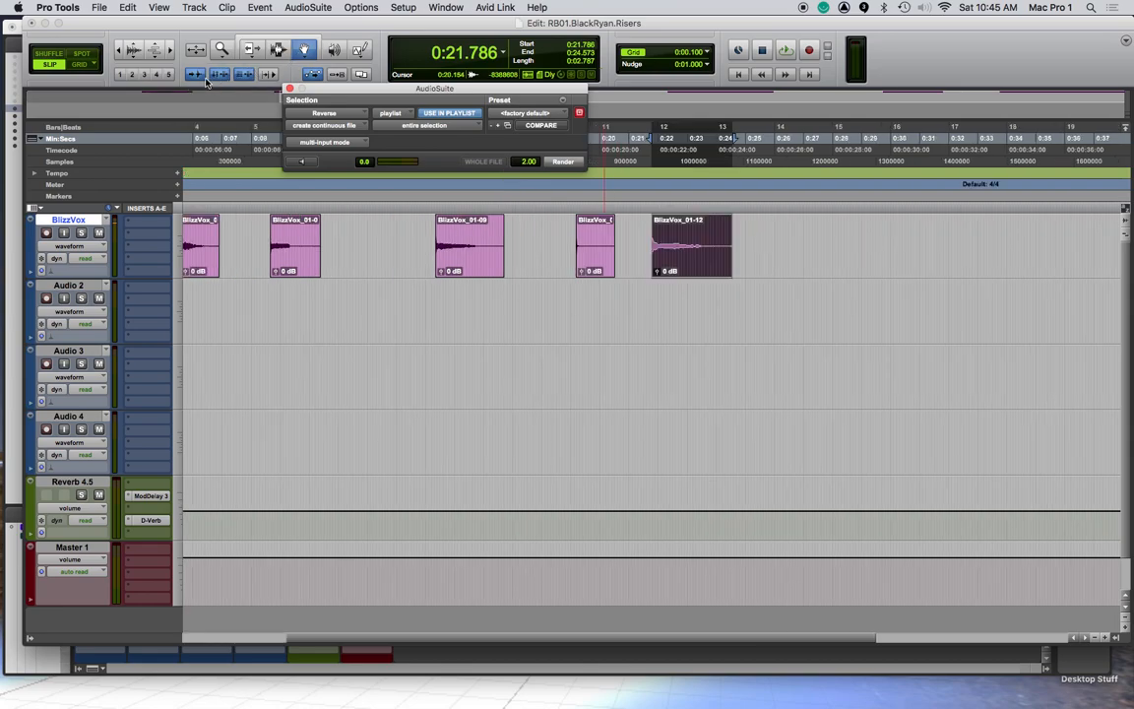
pyautogui.click(131, 46)
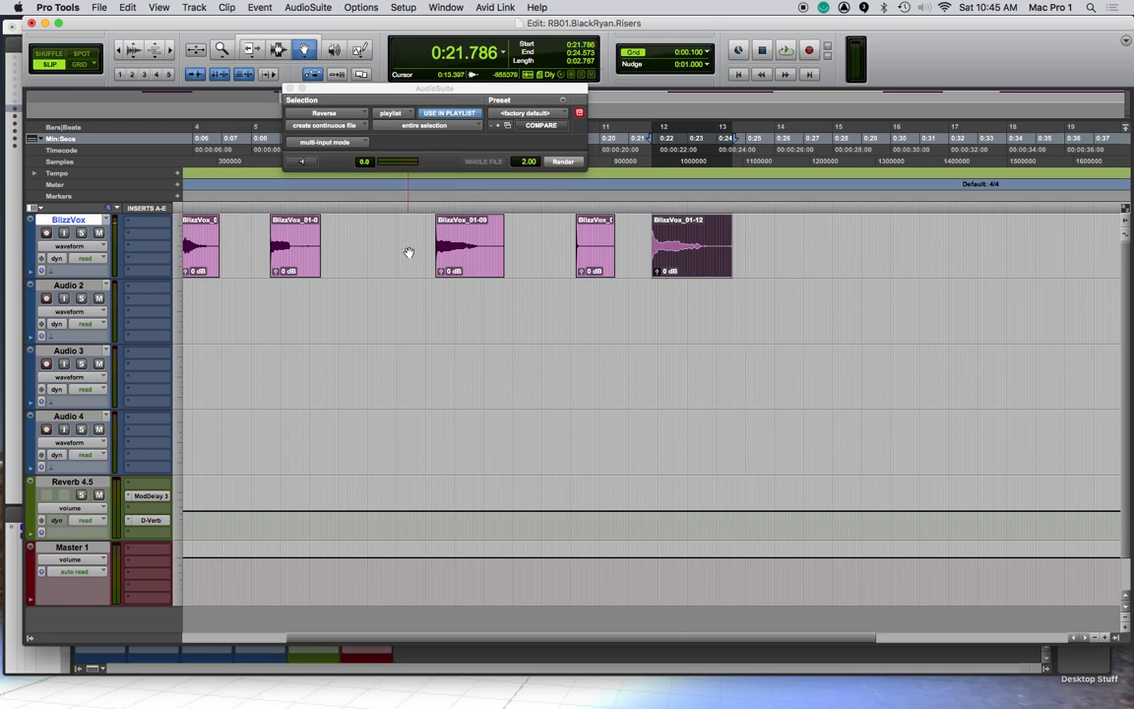
# Examine the waveform at the start of the fourth vocal clip on BlizzVox, at 14.353 s
pyautogui.click(453, 242)
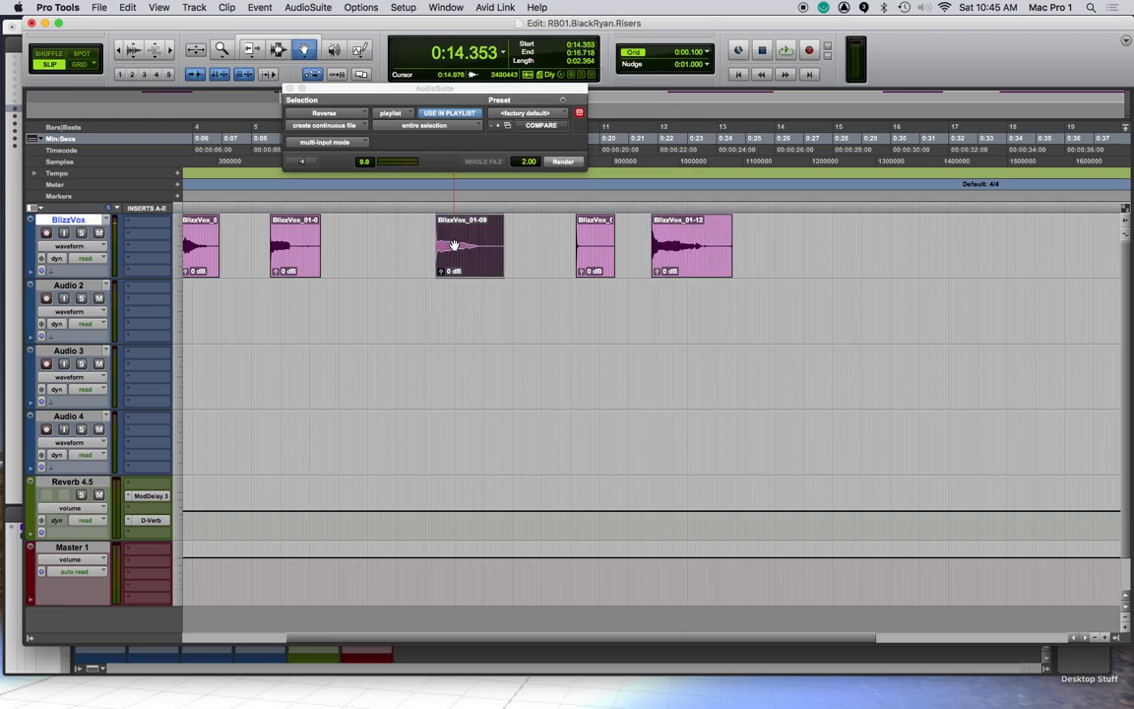
pyautogui.press('super+bracketright')
pyautogui.press('super+bracketright')
pyautogui.press('super+bracketright')
pyautogui.press('super+bracketright')
pyautogui.press('super+bracketright')
pyautogui.press('super+bracketright')
pyautogui.press('super+bracketright')
pyautogui.press('super+bracketright')
pyautogui.press('super+bracketleft')
pyautogui.press('super+bracketleft')
pyautogui.press('super+bracketleft')
pyautogui.press('super+bracketleft')
pyautogui.press('super+bracketleft')
pyautogui.press('super+bracketleft')
pyautogui.press('super+bracketleft')
pyautogui.press('super+bracketleft')
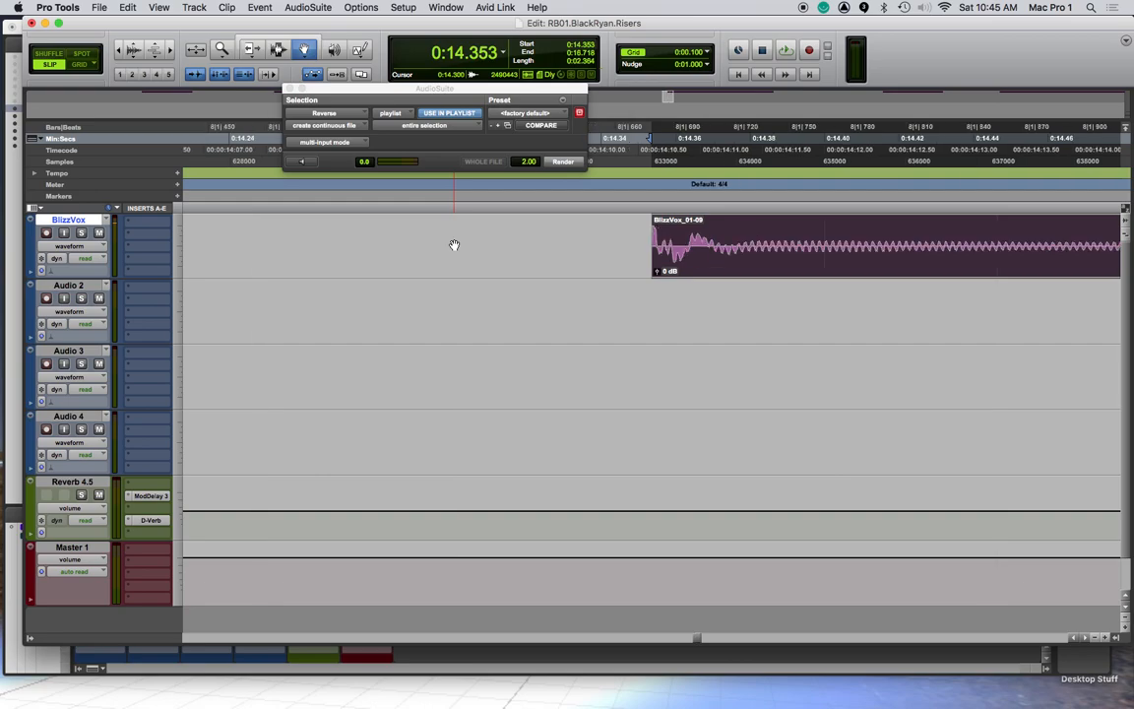
pyautogui.press('super+bracketleft')
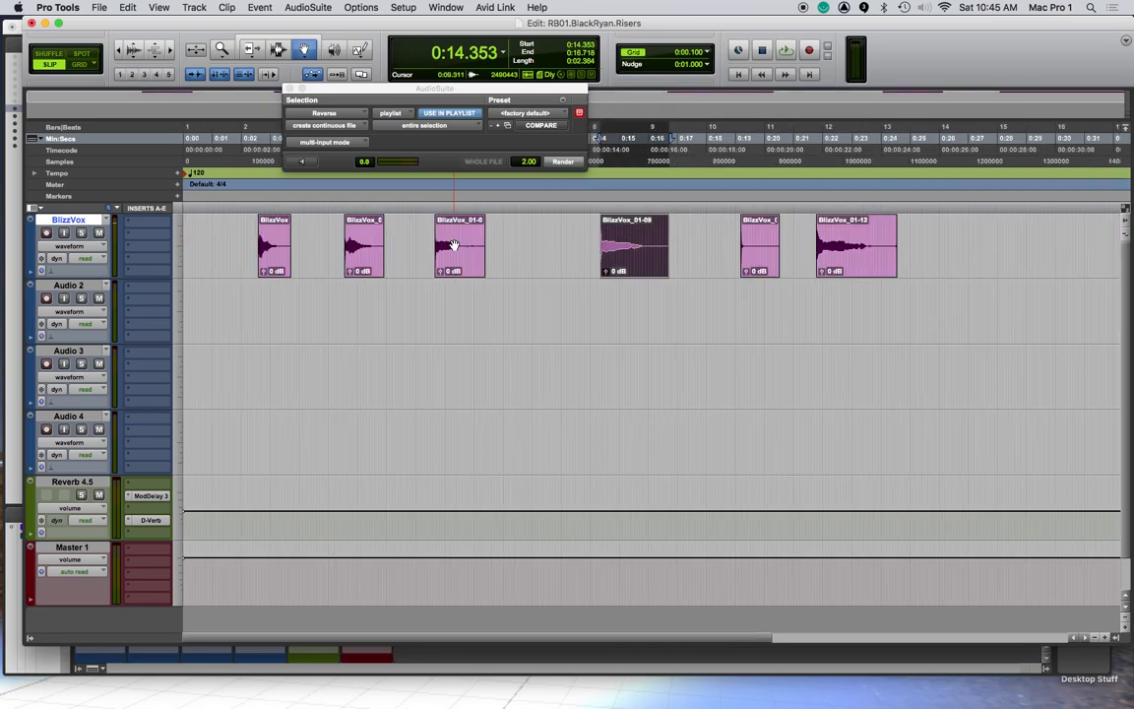
# Audition the last BlizzVox clip from 21.687 s, render it reversed in place and play the result
pyautogui.click(836, 248)
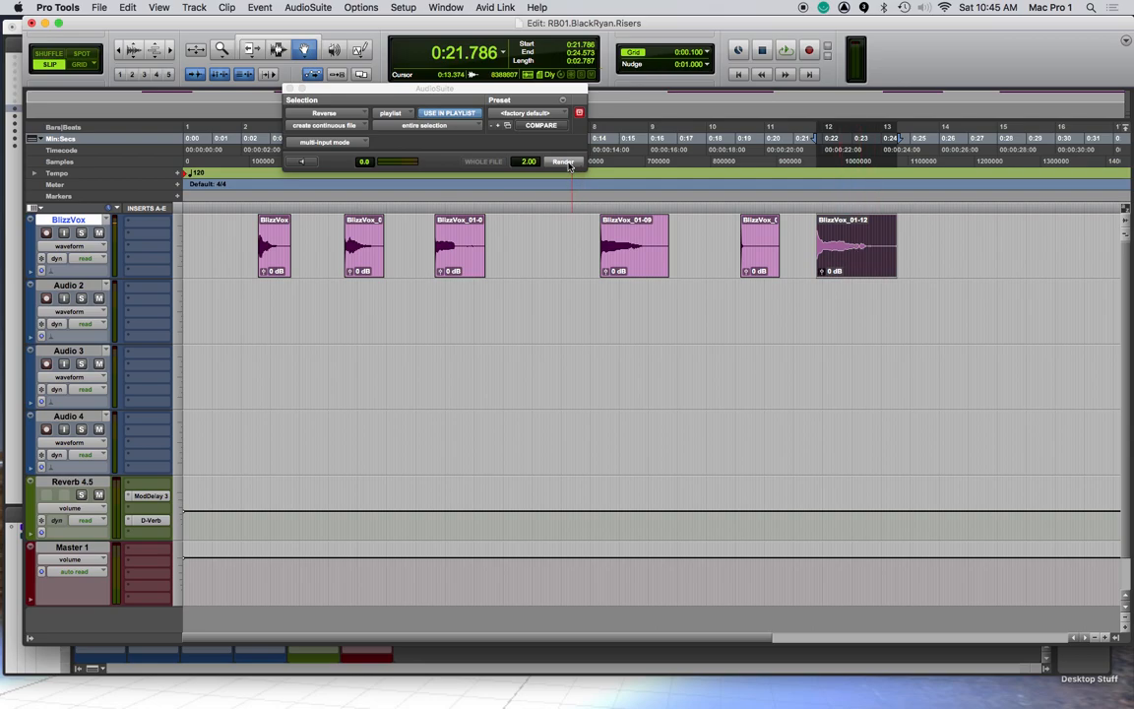
pyautogui.click(816, 219)
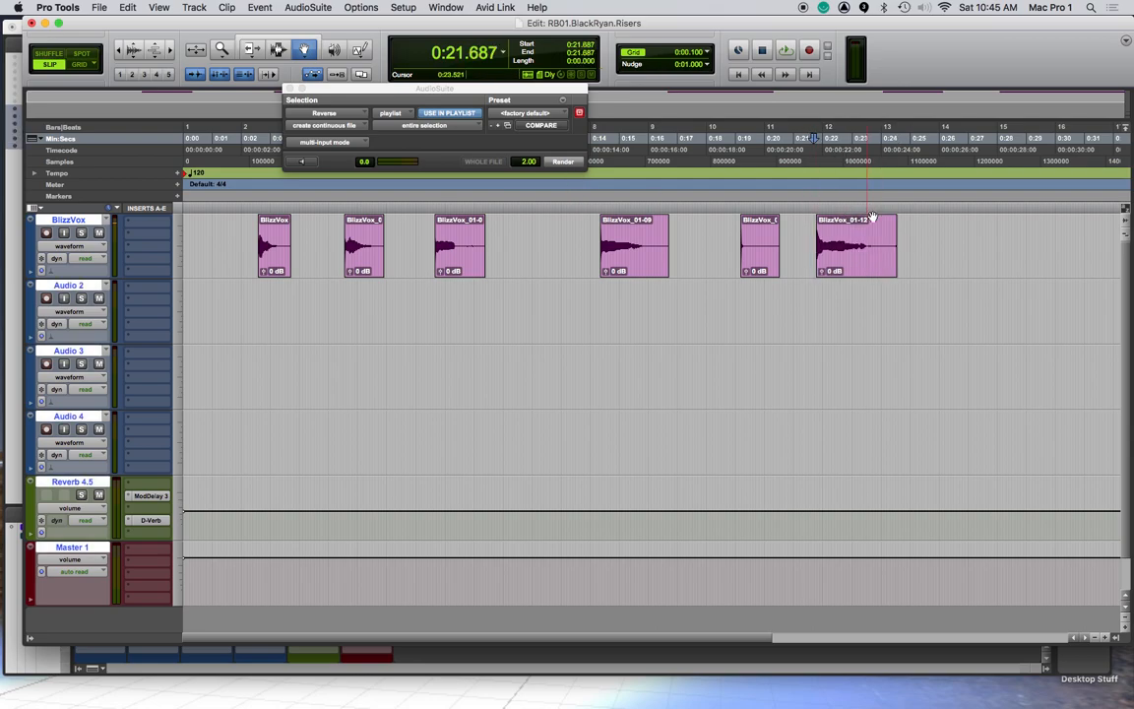
pyautogui.press('space')
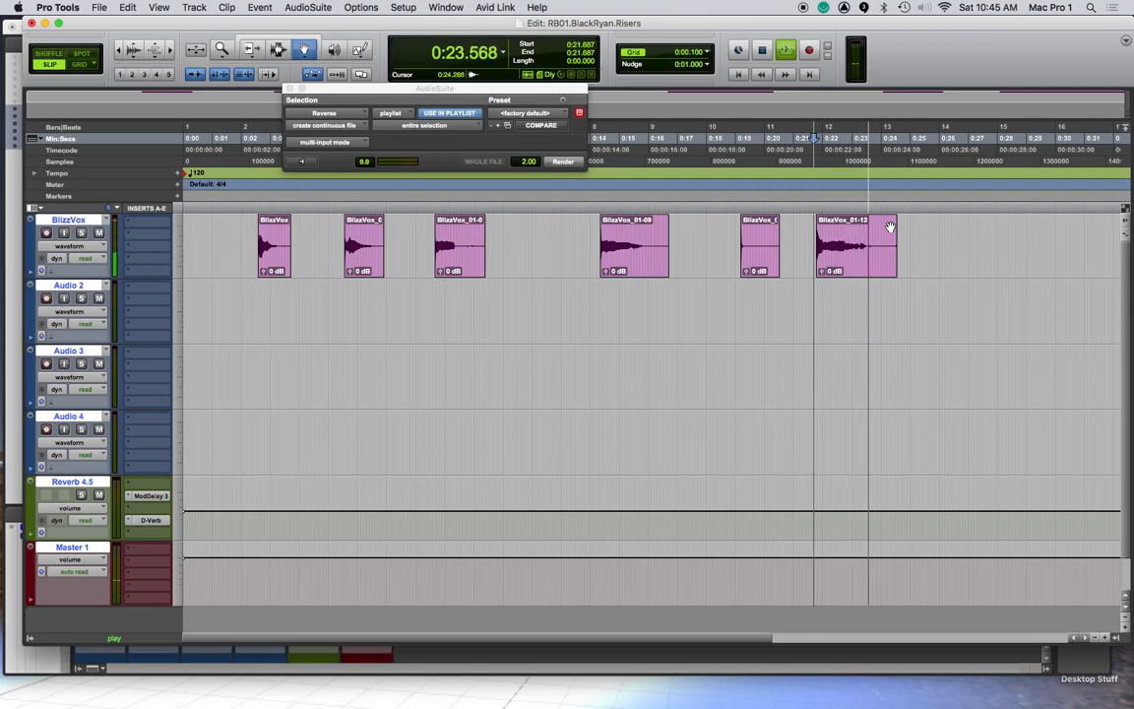
pyautogui.press('space')
pyautogui.press('space')
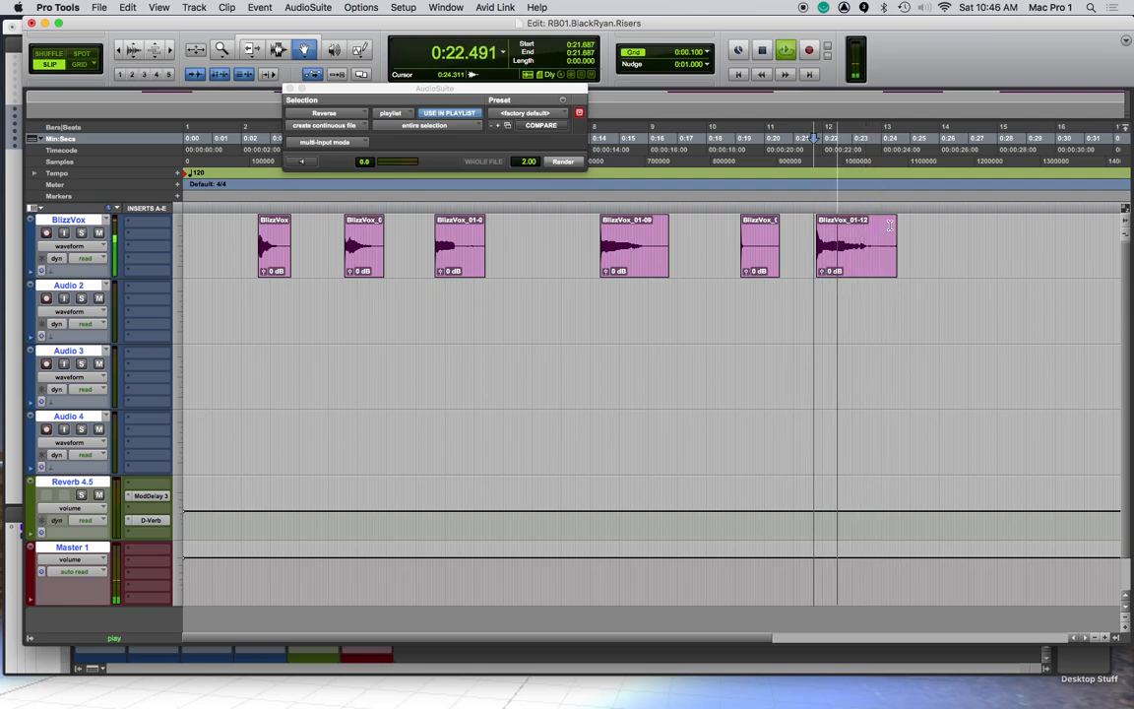
pyautogui.press('space')
pyautogui.click(568, 164)
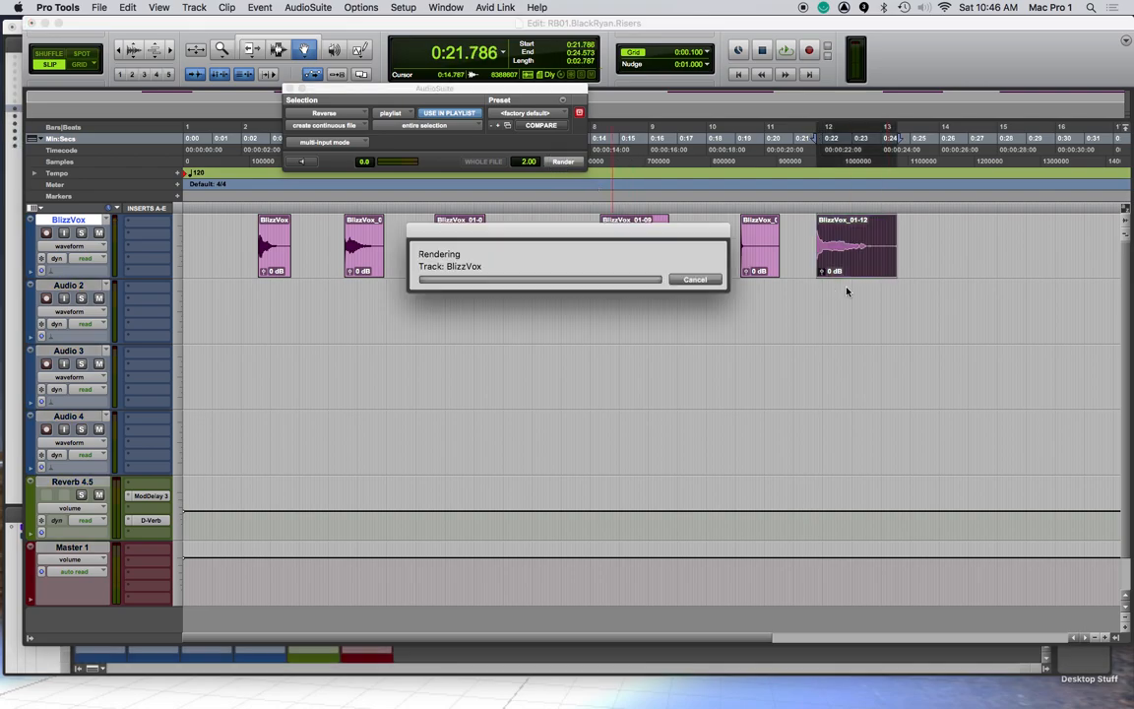
pyautogui.press('space')
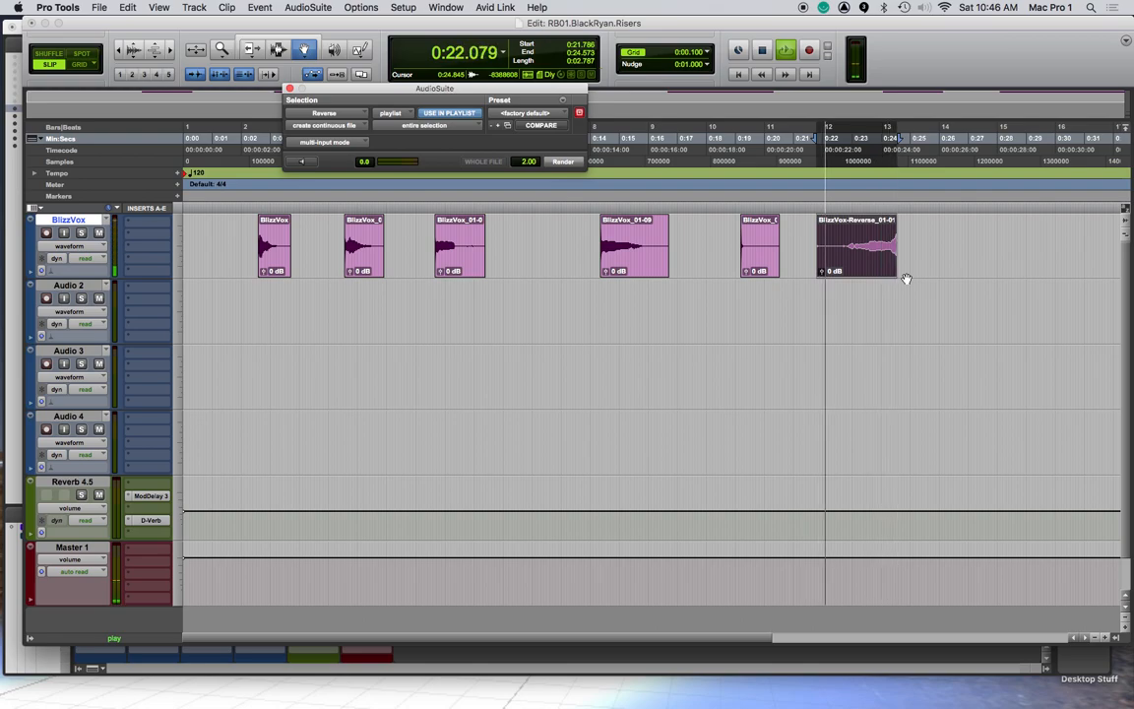
# Audition the fifth vocal clip, trim its end to a length of about 0.447 s and render it reversed
pyautogui.click(760, 258)
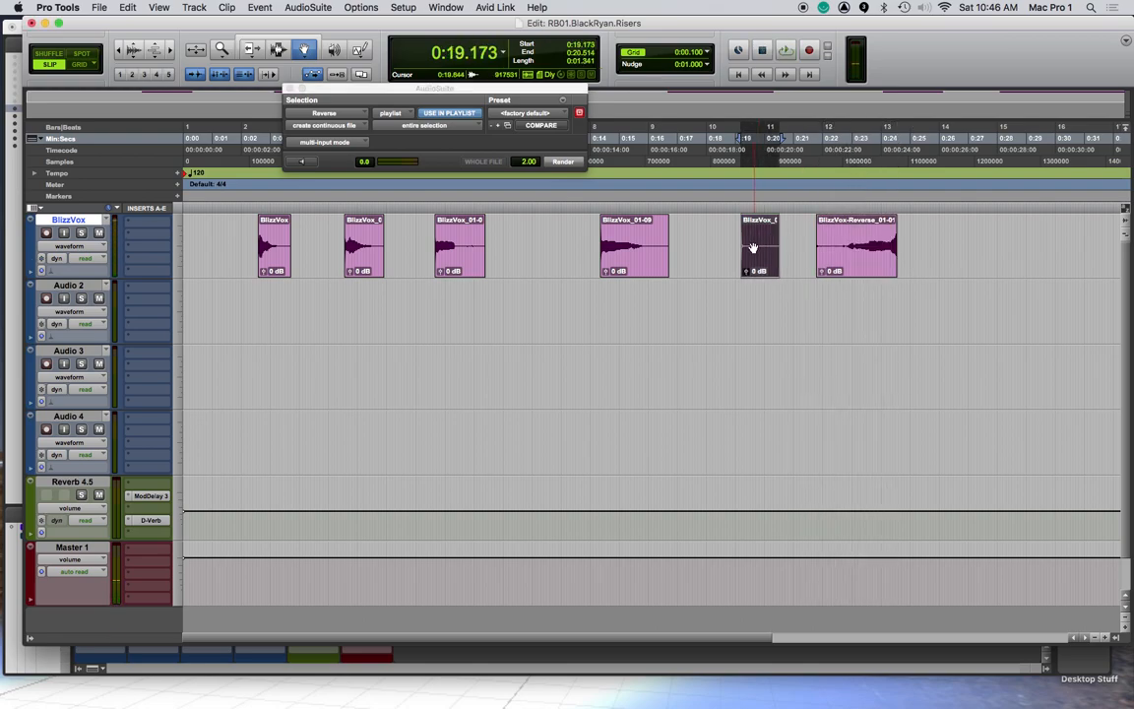
pyautogui.press('space')
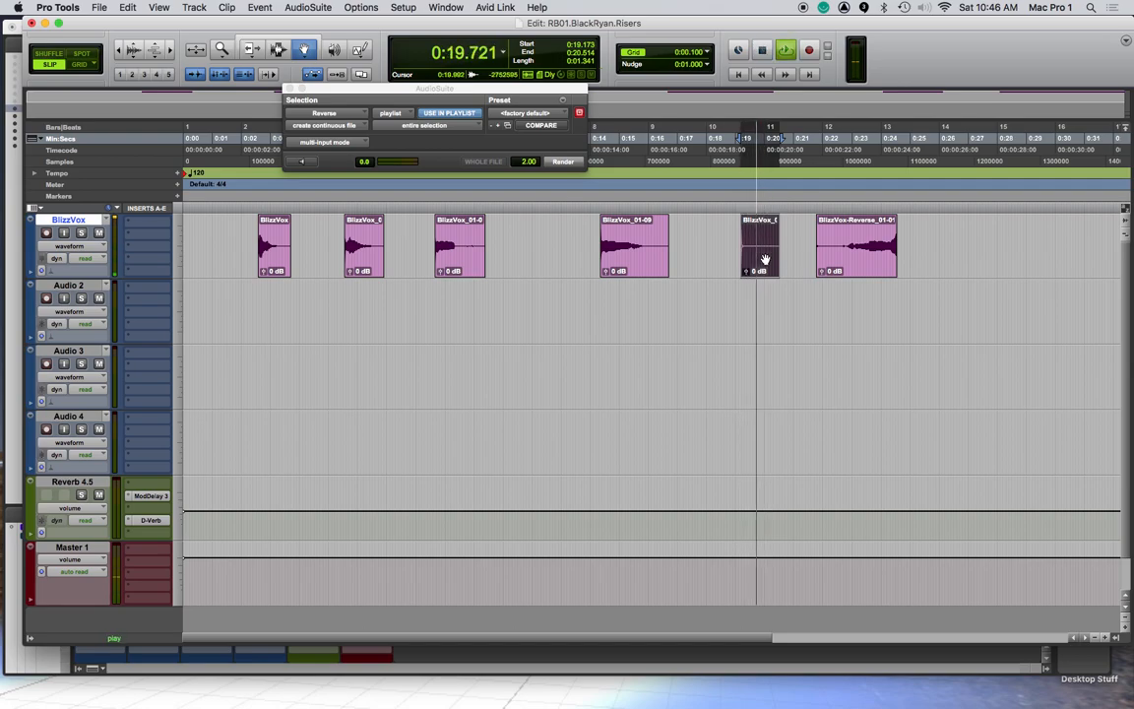
pyautogui.press('F6')
pyautogui.moveTo(772, 261); pyautogui.dragTo(753, 262)
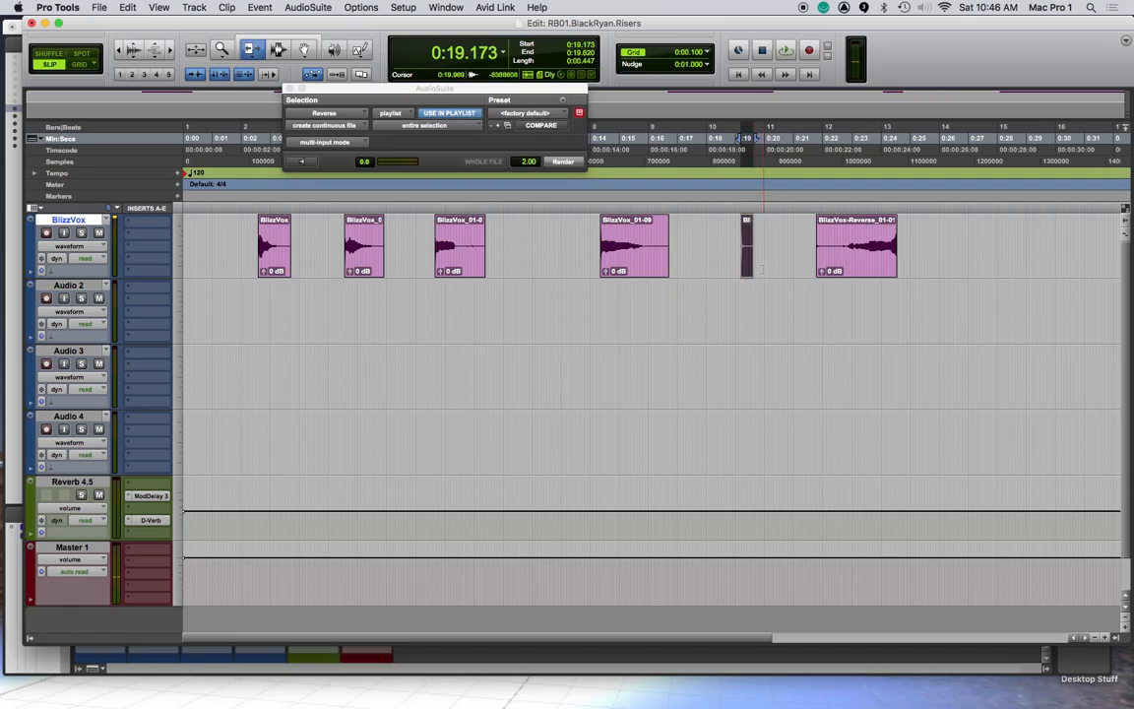
pyautogui.click(564, 162)
pyautogui.press('space')
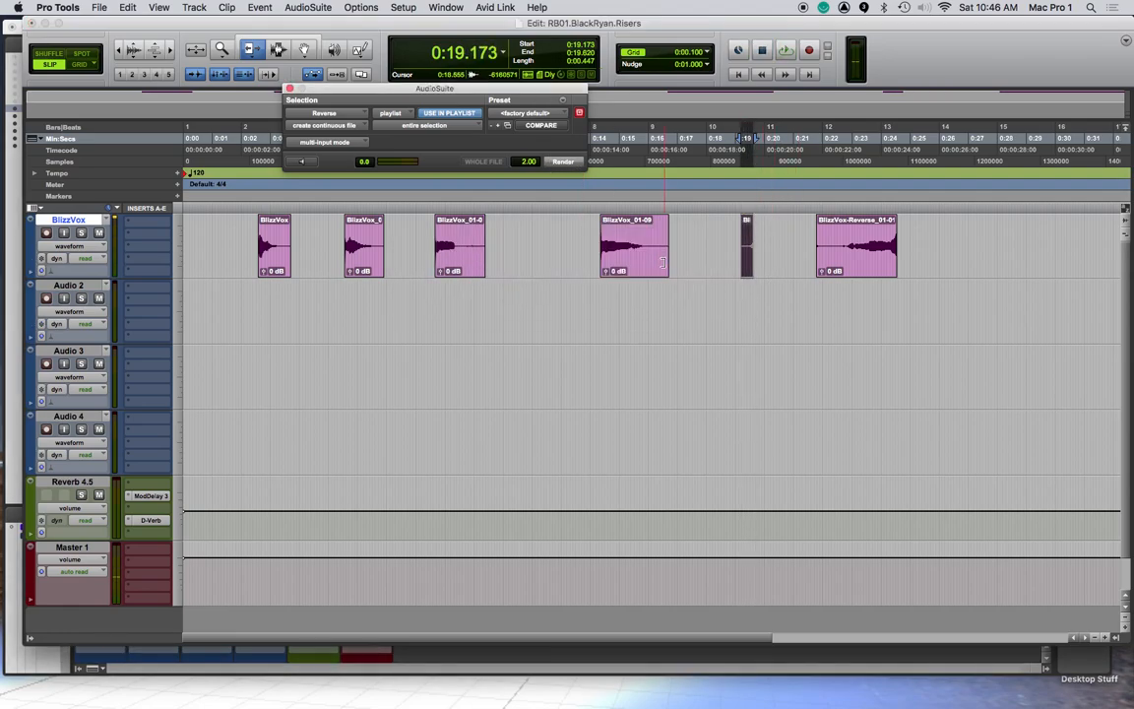
# Render the fourth vocal clip on BlizzVox reversed and play the result
pyautogui.press('F8')
pyautogui.click(645, 268)
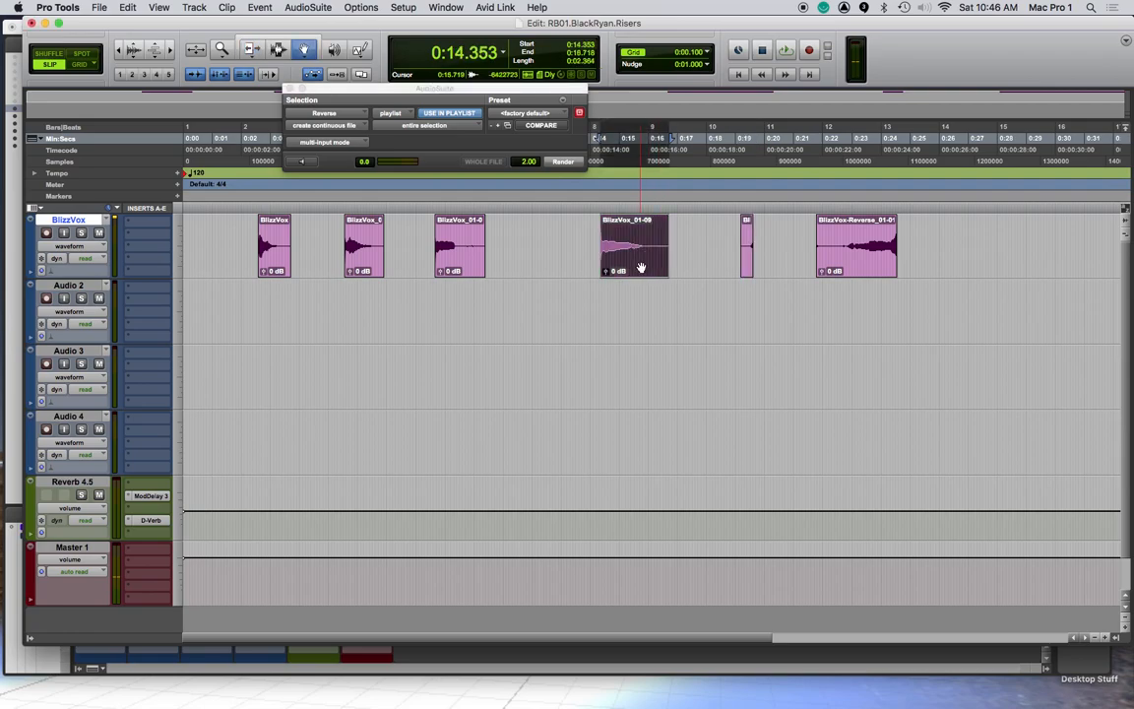
pyautogui.click(564, 163)
pyautogui.press('space')
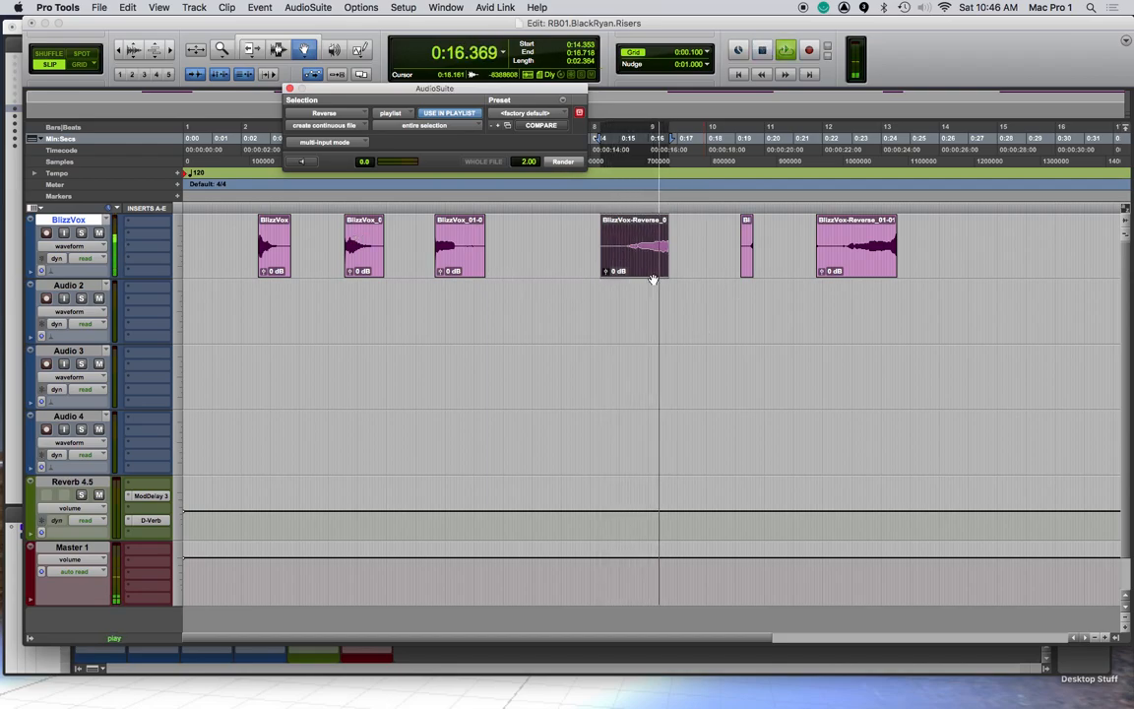
pyautogui.press('space')
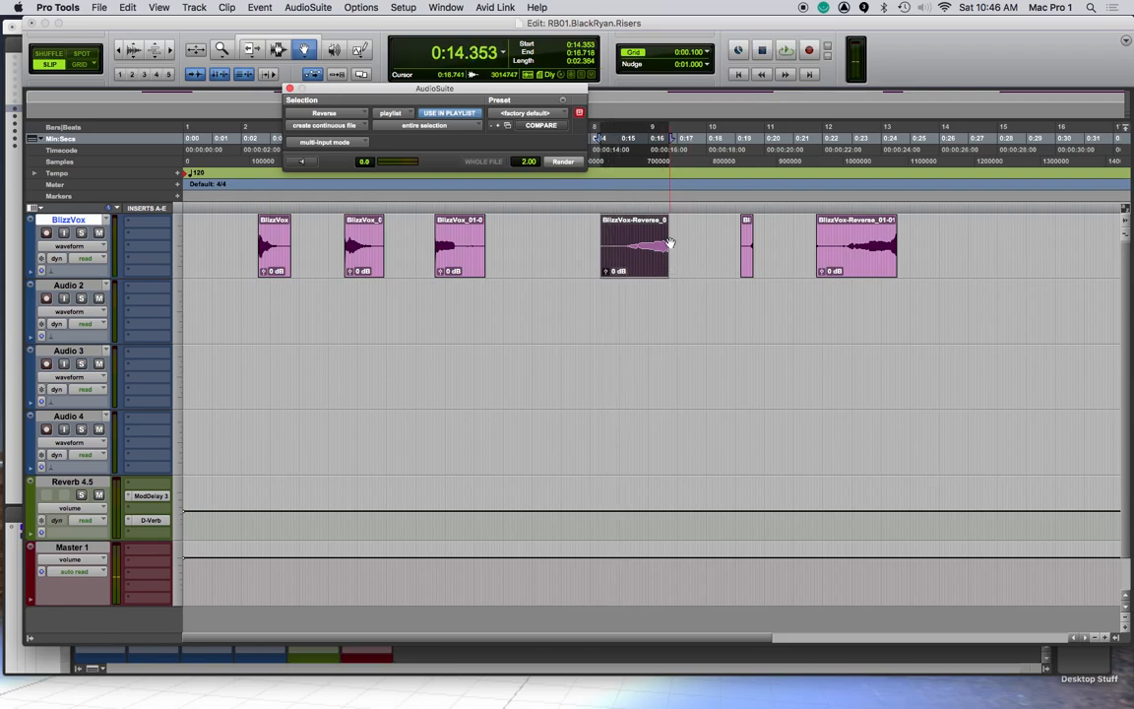
# Audition the third vocal clip, trim its end to a length of about 0.867 s and render it reversed
pyautogui.click(462, 251)
pyautogui.press('space')
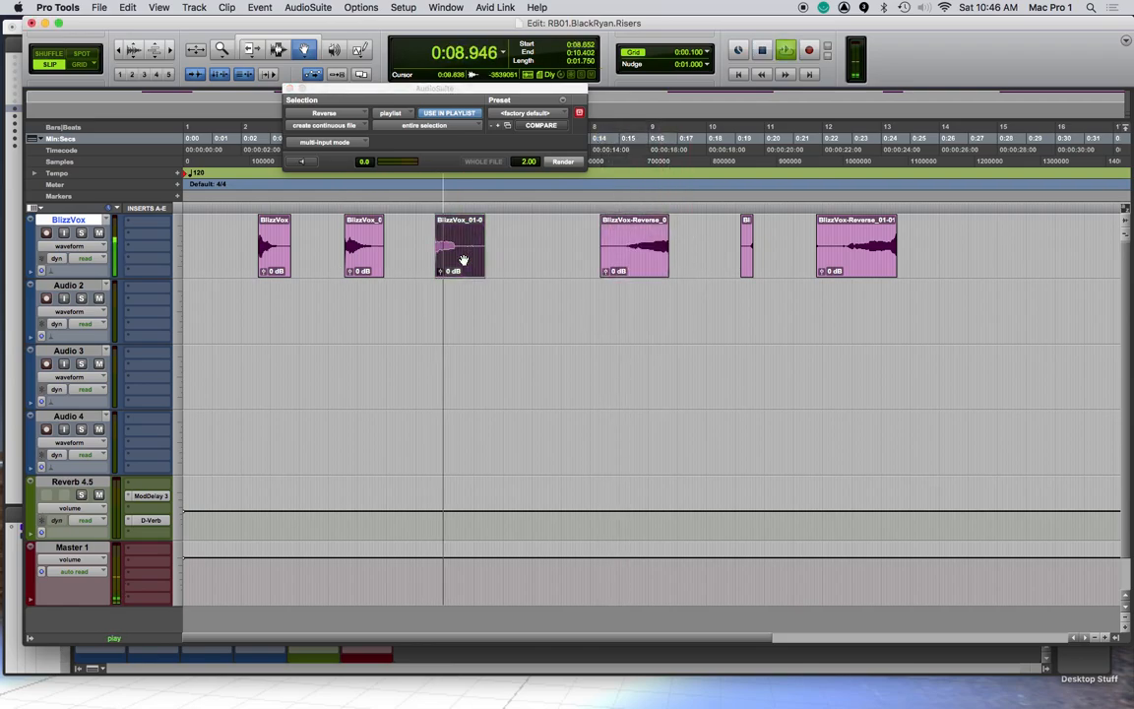
pyautogui.press('space')
pyautogui.click(458, 249)
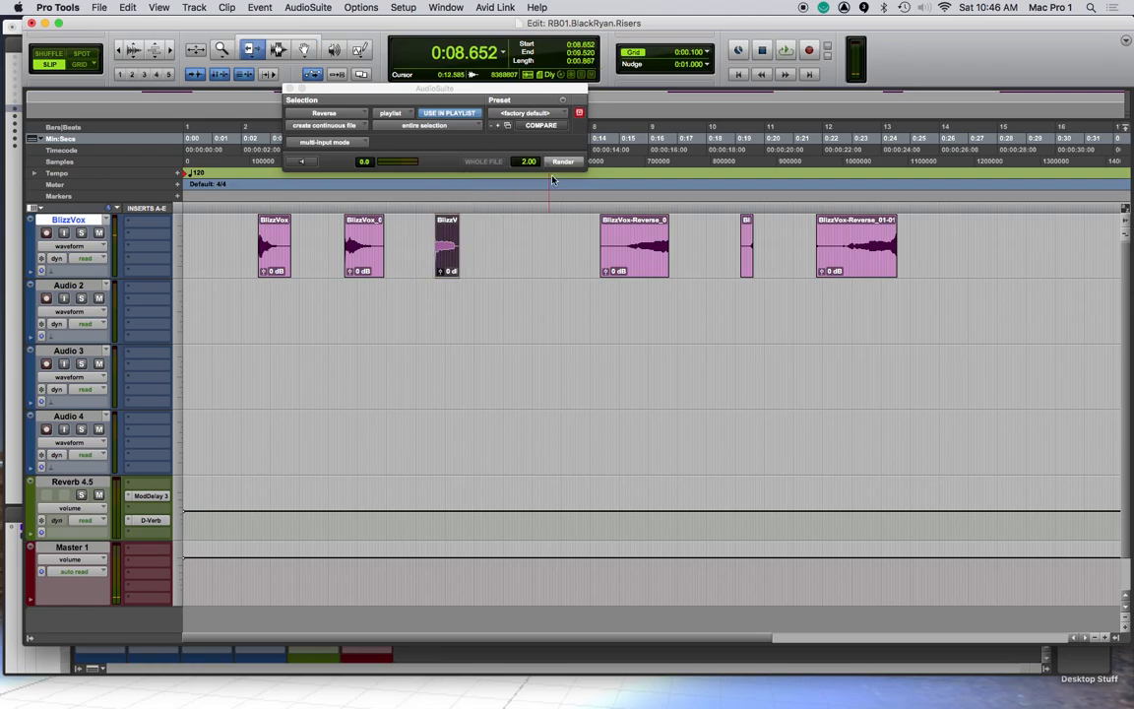
pyautogui.click(566, 162)
# Render the second and first vocal clips on BlizzVox reversed
pyautogui.click(364, 258)
pyautogui.click(563, 161)
pyautogui.click(273, 246)
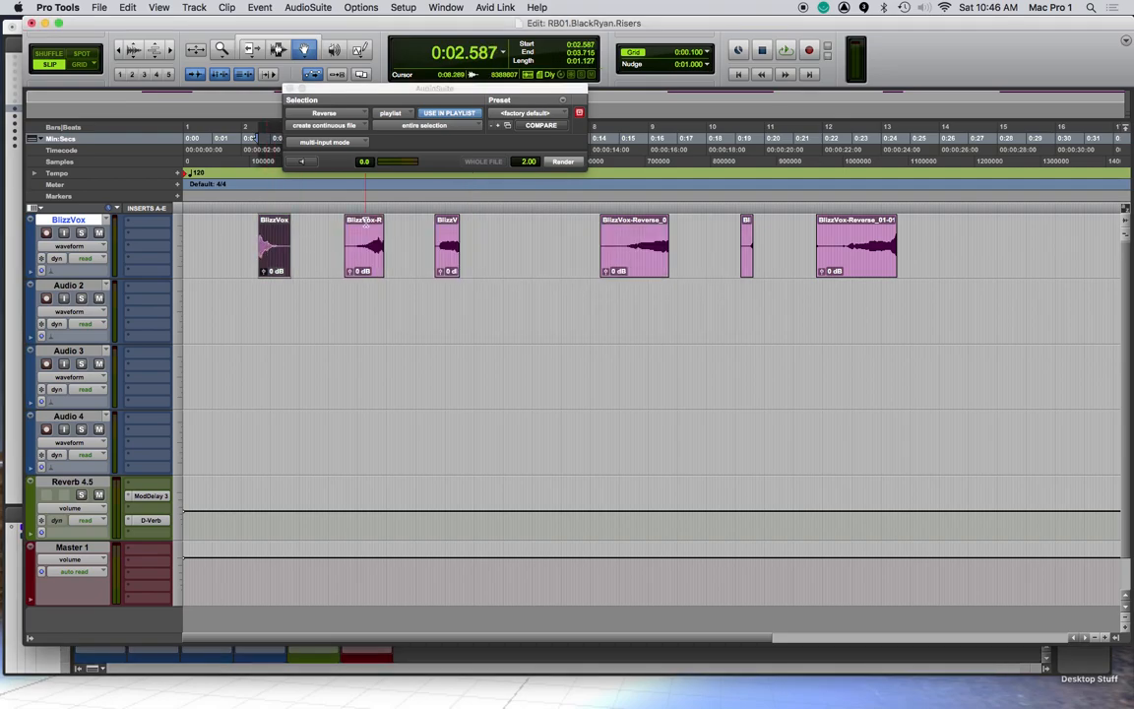
pyautogui.click(563, 163)
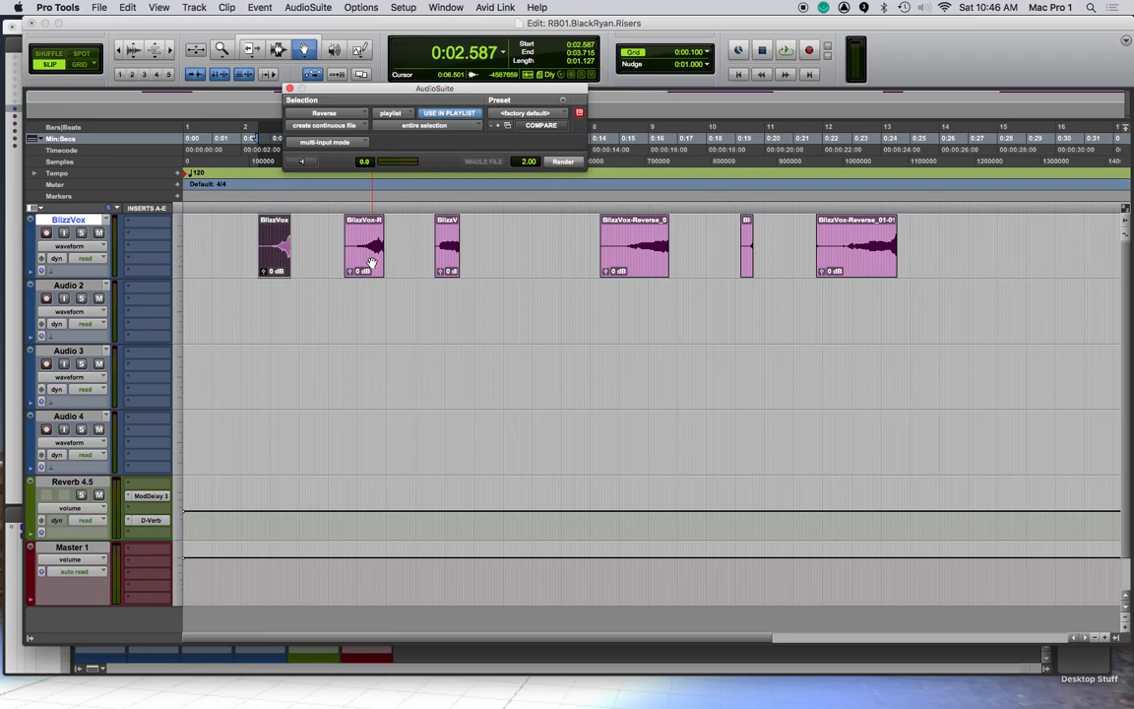
# Move the second reversed clip to Audio 2 beneath the first one, ends roughly aligned, and audition both from 2.809 s
pyautogui.moveTo(371, 262); pyautogui.dragTo(279, 311)
pyautogui.click(264, 305)
pyautogui.press('space')
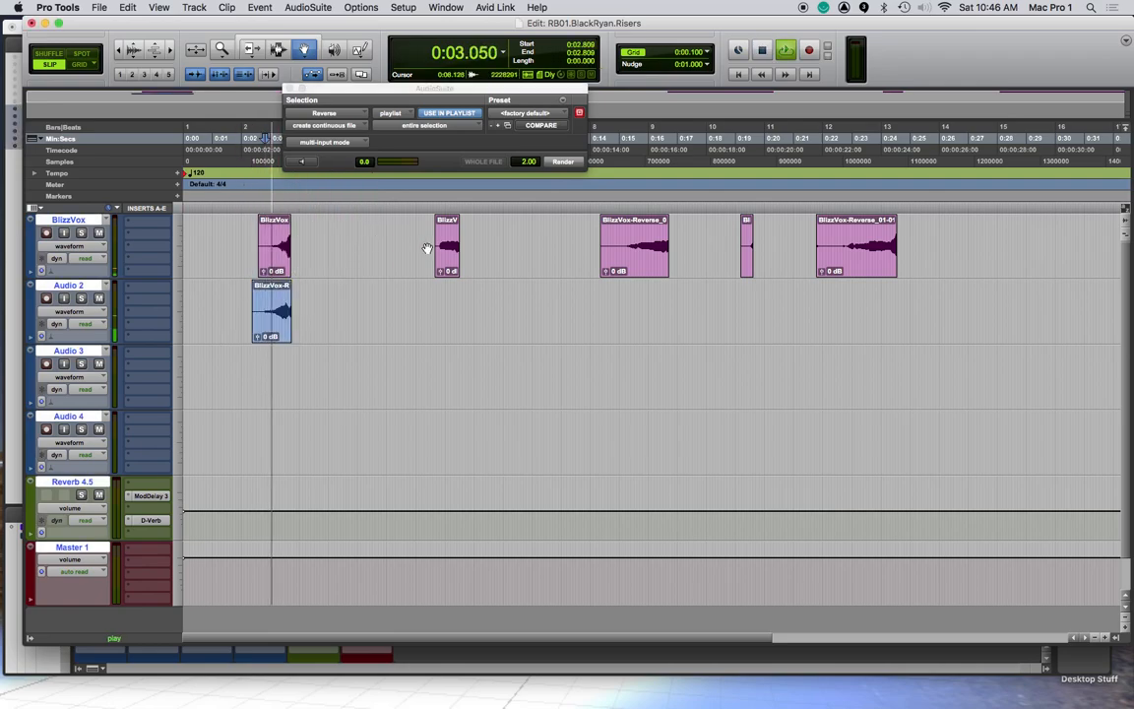
pyautogui.press('space')
pyautogui.press('space')
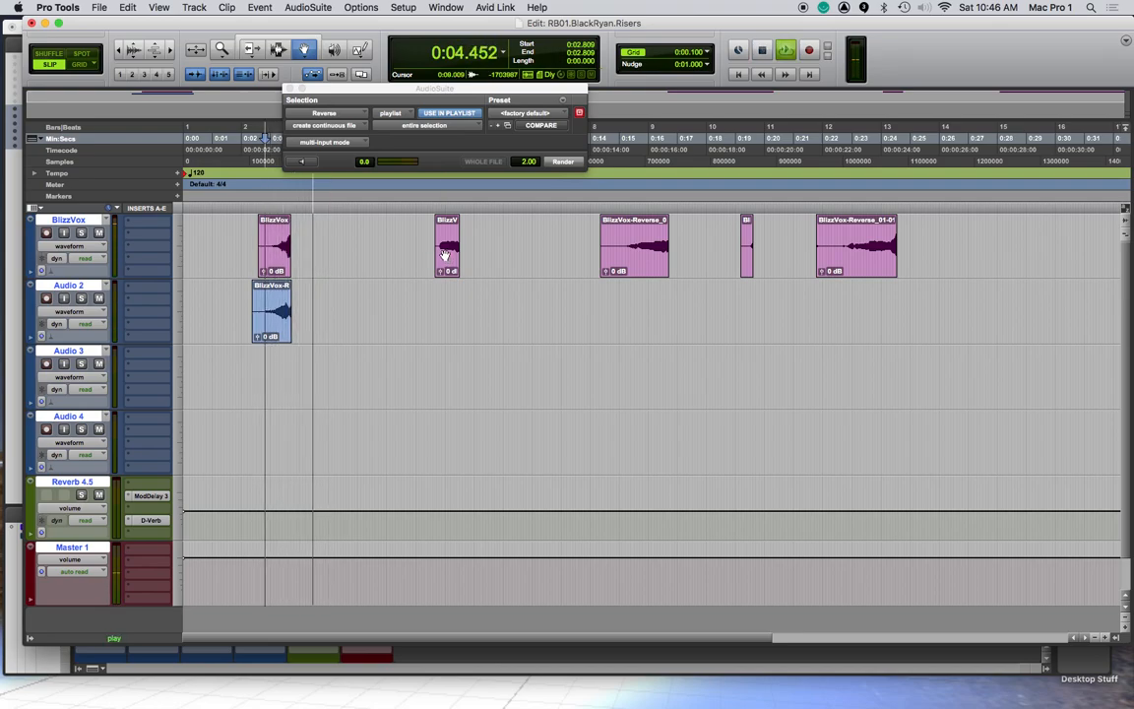
pyautogui.press('space')
# Raise the volume faders of Audio 2 and BlizzVox in the mixer
pyautogui.press('super+equal')
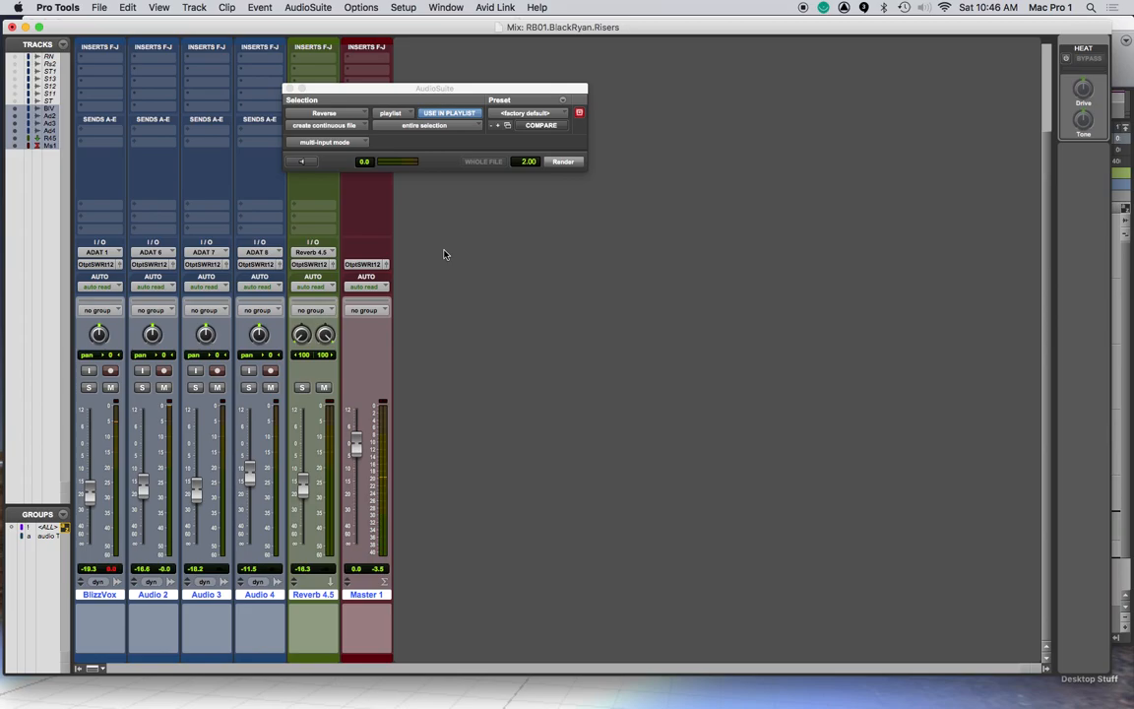
pyautogui.moveTo(142, 490); pyautogui.dragTo(149, 473)
pyautogui.moveTo(87, 499); pyautogui.dragTo(89, 463)
pyautogui.press('super+equal')
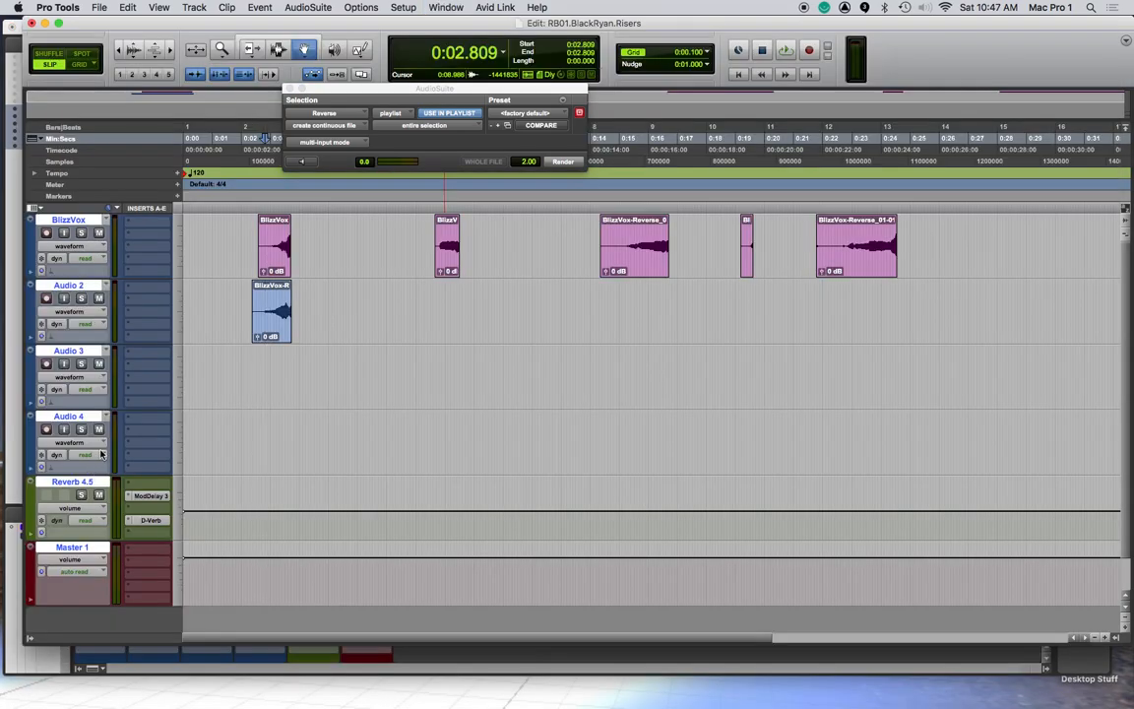
# Move the third reversed clip to Audio 3 at about 2.777 s and the fourth to Audio 4, roughly aligning their ends with the others
pyautogui.moveTo(443, 241); pyautogui.dragTo(276, 396)
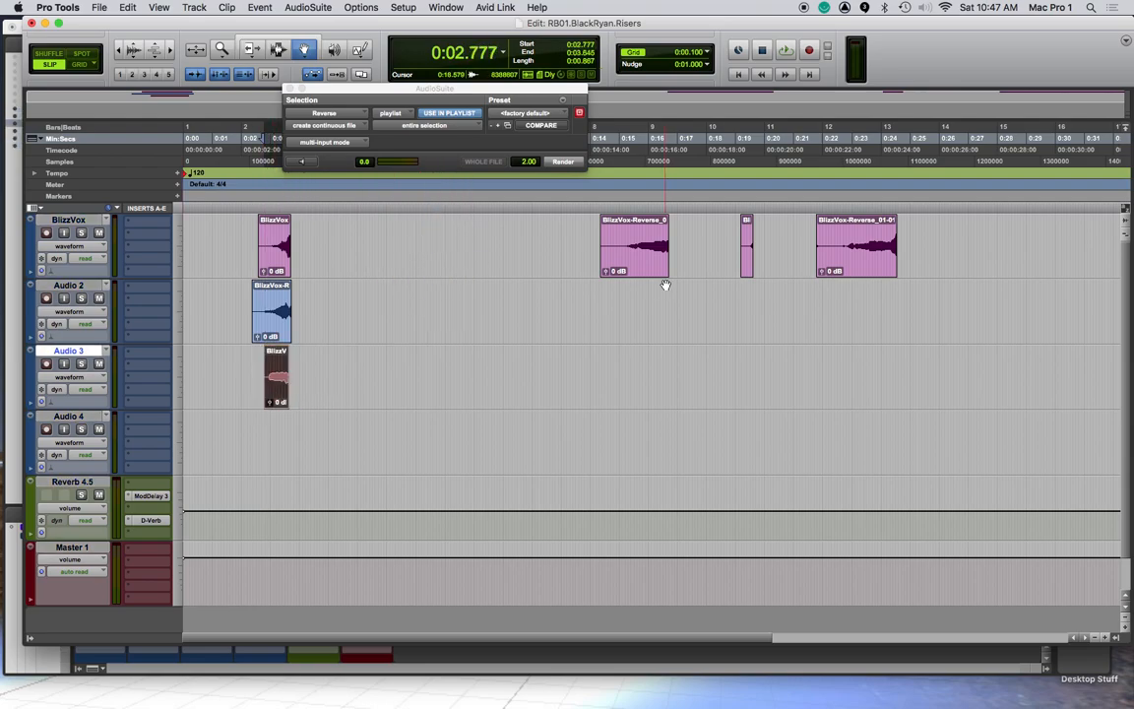
pyautogui.moveTo(631, 262); pyautogui.dragTo(250, 459)
# Audition the four stacked reversed clips together from 1.904 s
pyautogui.click(254, 208)
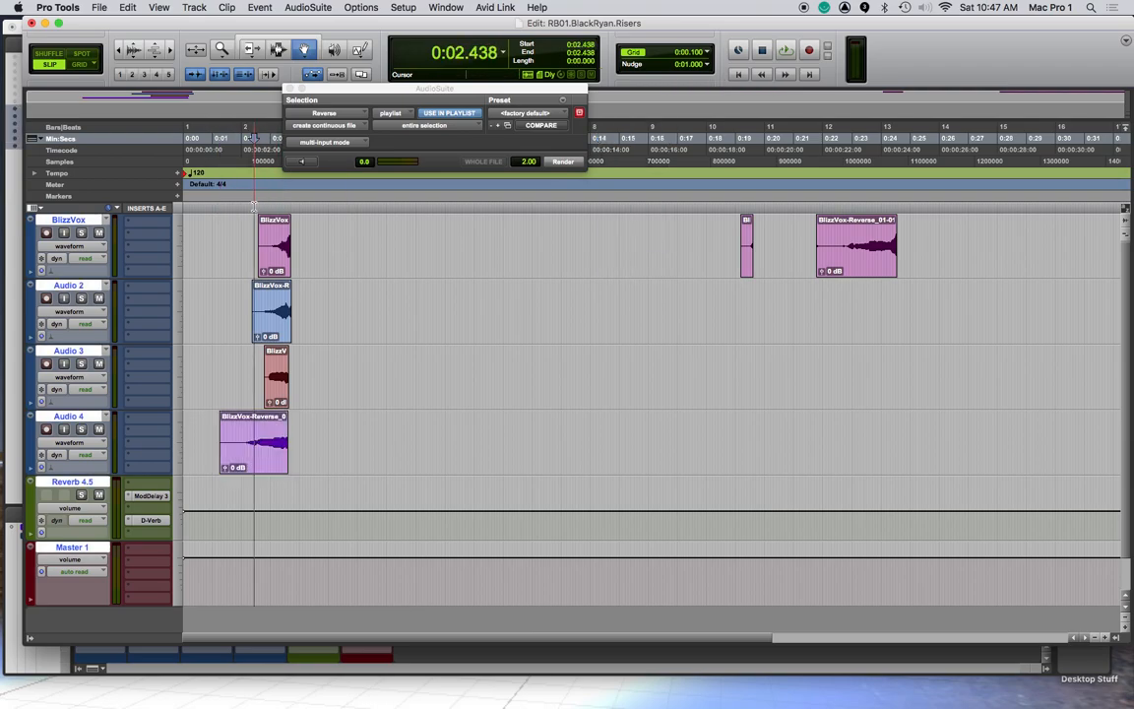
pyautogui.press('super+bracketright')
pyautogui.press('super+bracketright')
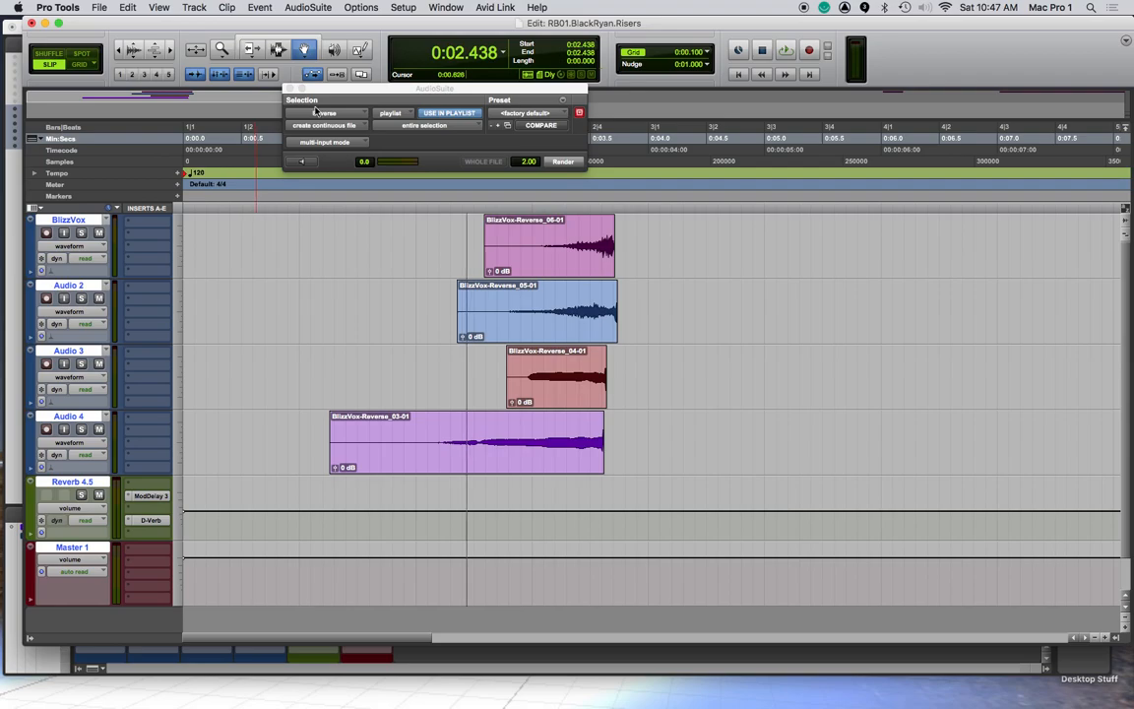
pyautogui.click(404, 211)
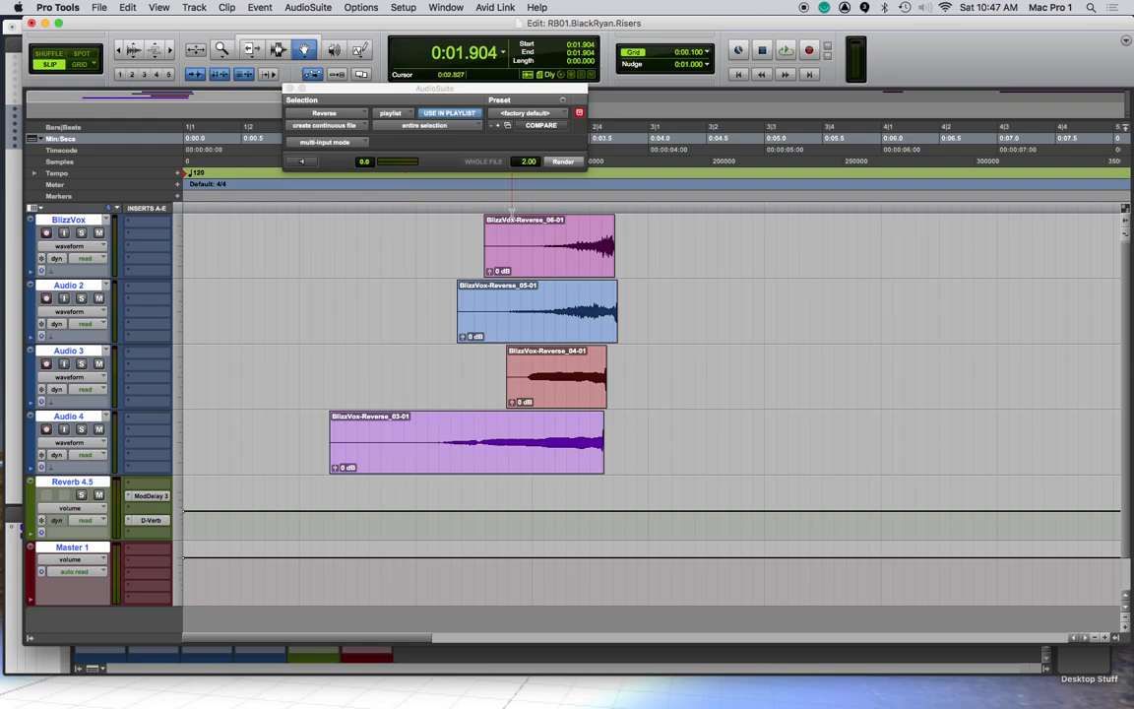
pyautogui.press('space')
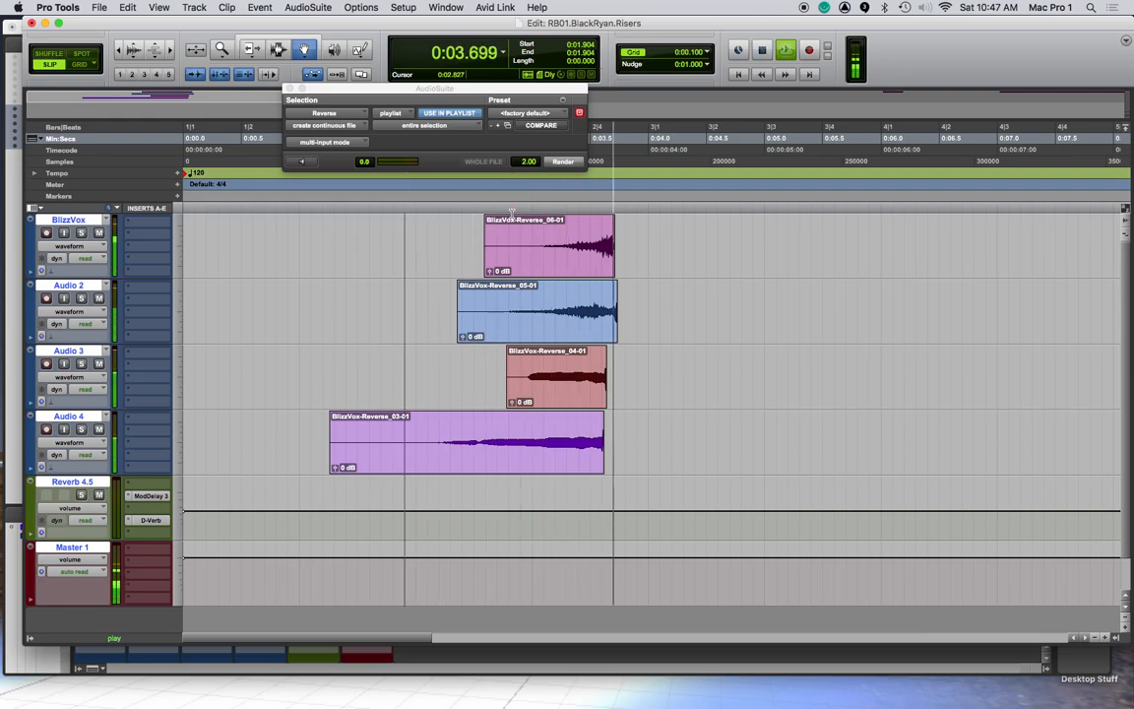
pyautogui.press('space')
# Snap the reversed clip on the BlizzVox track to start at 2.600 s in Grid mode
pyautogui.click(606, 204)
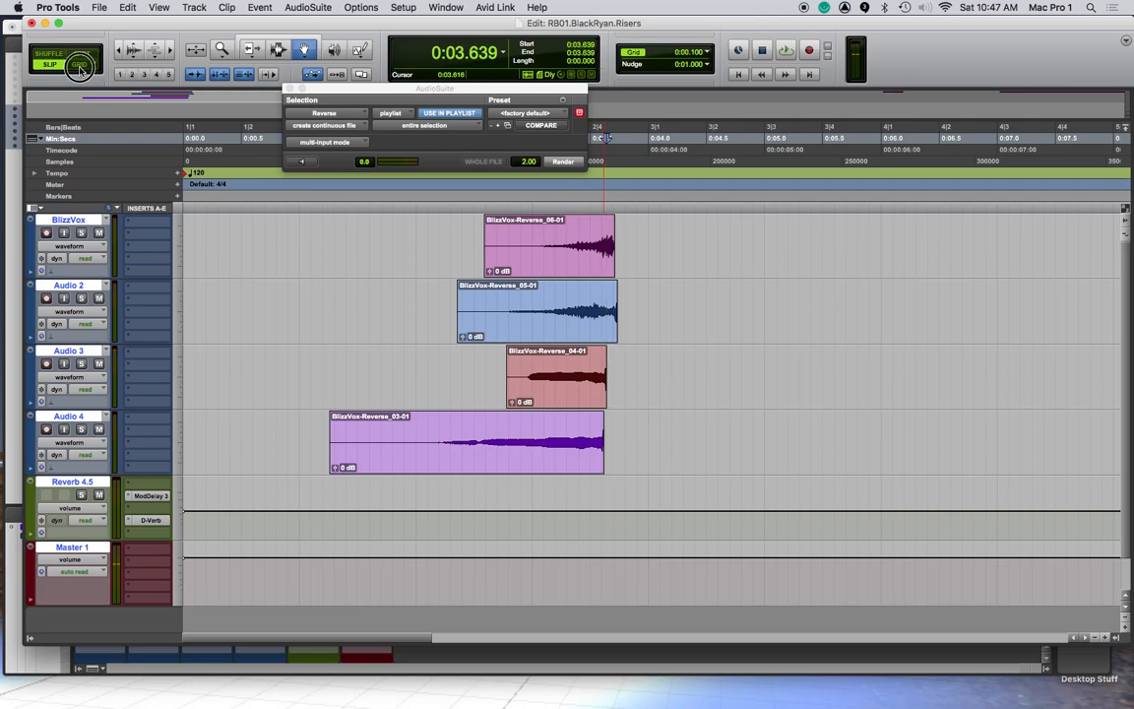
pyautogui.press('super+bracketright')
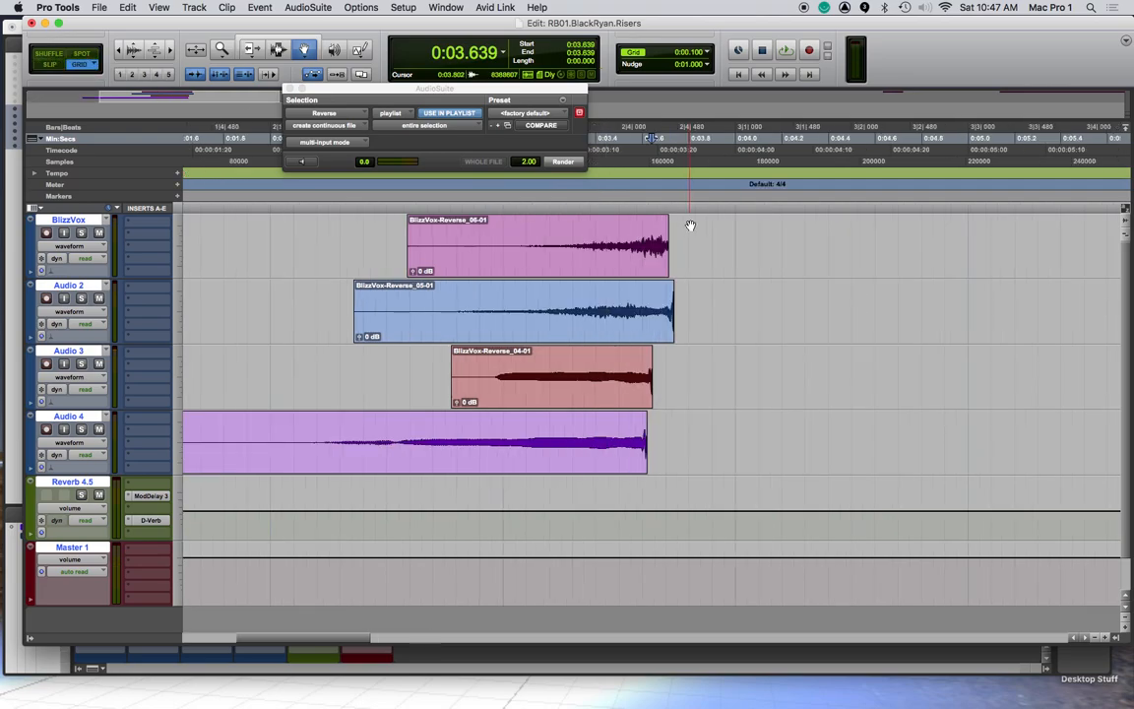
pyautogui.click(652, 257)
pyautogui.moveTo(652, 257); pyautogui.dragTo(655, 257)
# In Slip mode, align the ends of the Audio 2, Audio 3 and Audio 4 clips with the BlizzVox clip's end at about 3.72 s
pyautogui.click(50, 65)
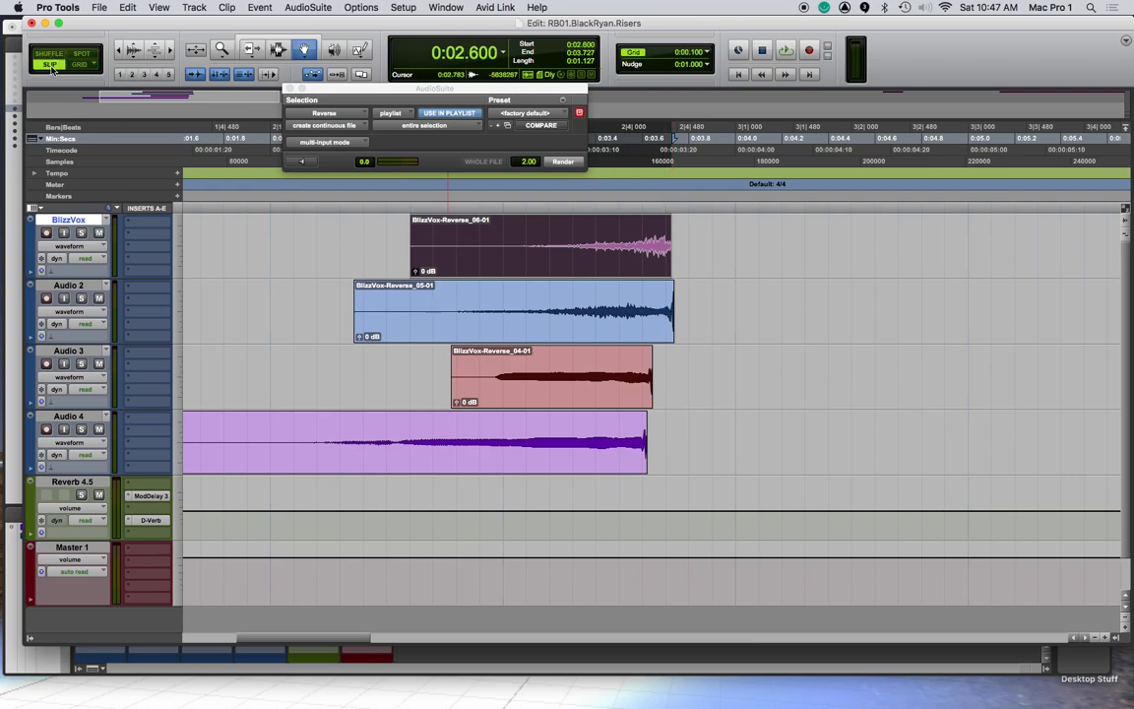
pyautogui.moveTo(619, 325); pyautogui.dragTo(613, 323)
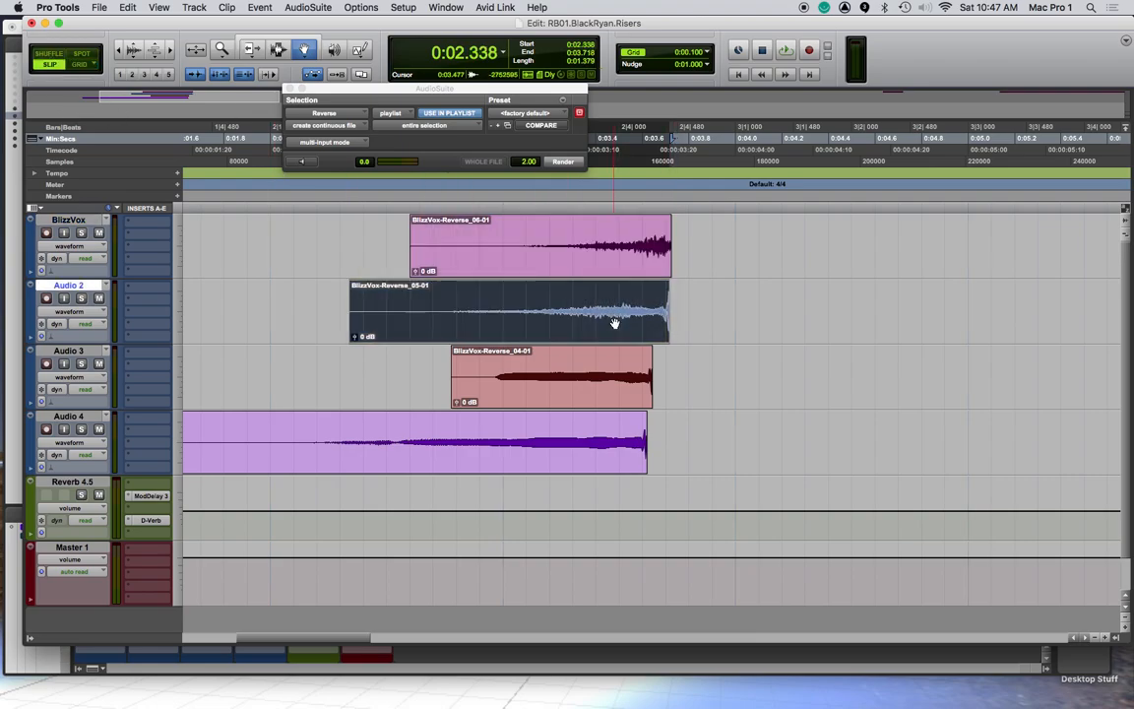
pyautogui.press('t')
pyautogui.press('t')
pyautogui.hscroll(10, 631, 300)
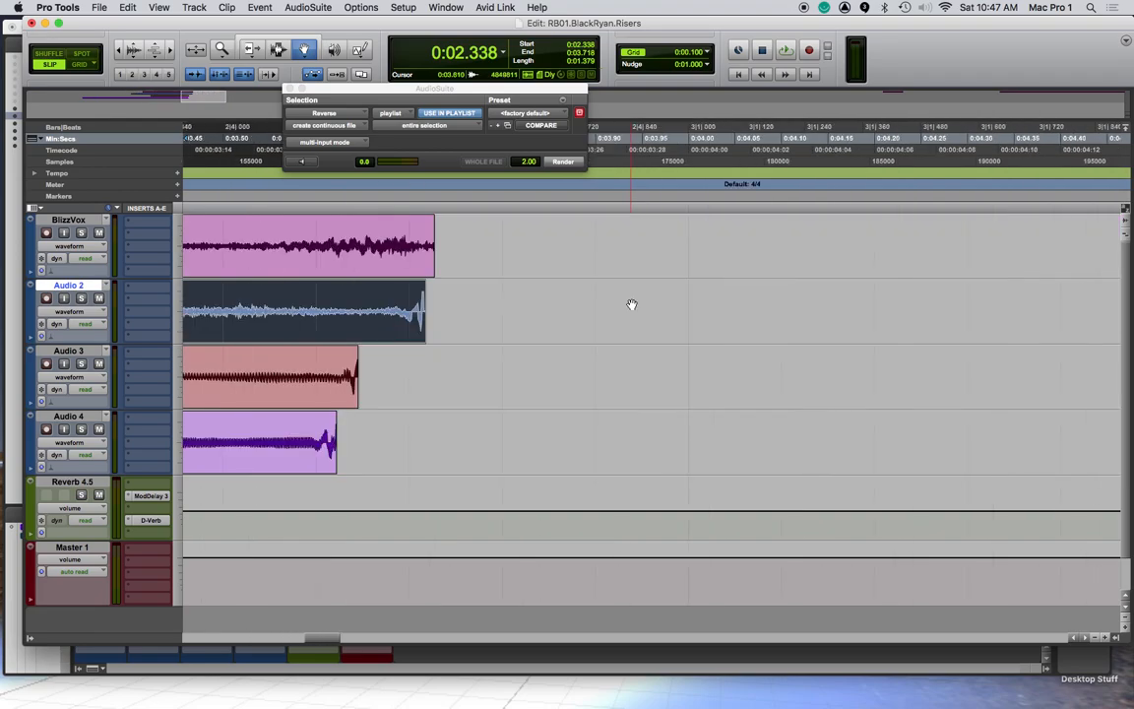
pyautogui.moveTo(347, 329); pyautogui.dragTo(371, 315)
pyautogui.moveTo(337, 391); pyautogui.dragTo(404, 387)
pyautogui.moveTo(316, 456); pyautogui.dragTo(405, 456)
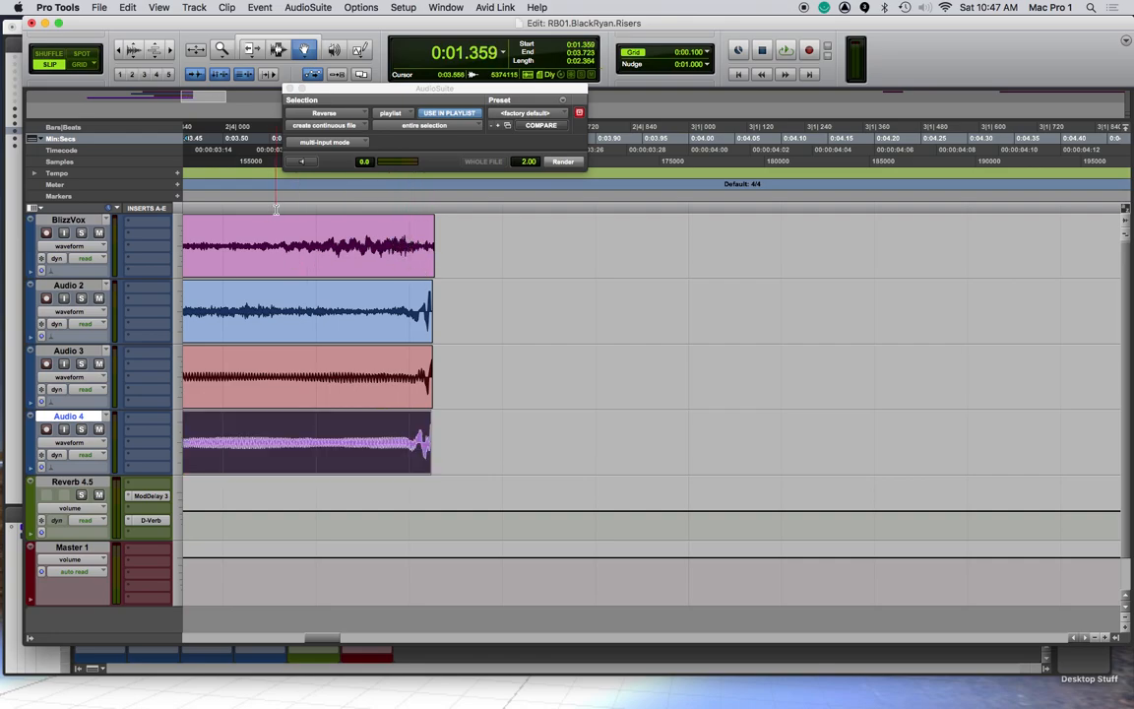
# Time-compress the Audio 4 clip from its front edge, first to start at about 1.439 s and again to 2.478 s, keeping its end
pyautogui.press('r')
pyautogui.press('r')
pyautogui.press('r')
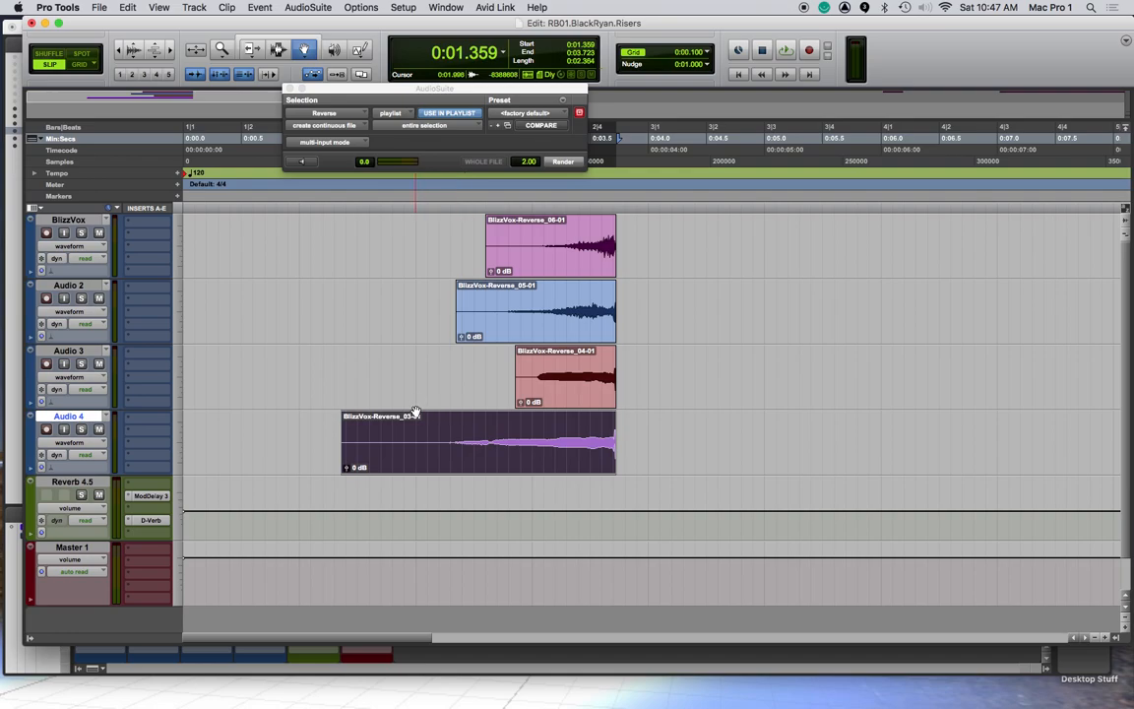
pyautogui.press('F6')
pyautogui.click(298, 439)
pyautogui.moveTo(349, 445); pyautogui.dragTo(472, 450)
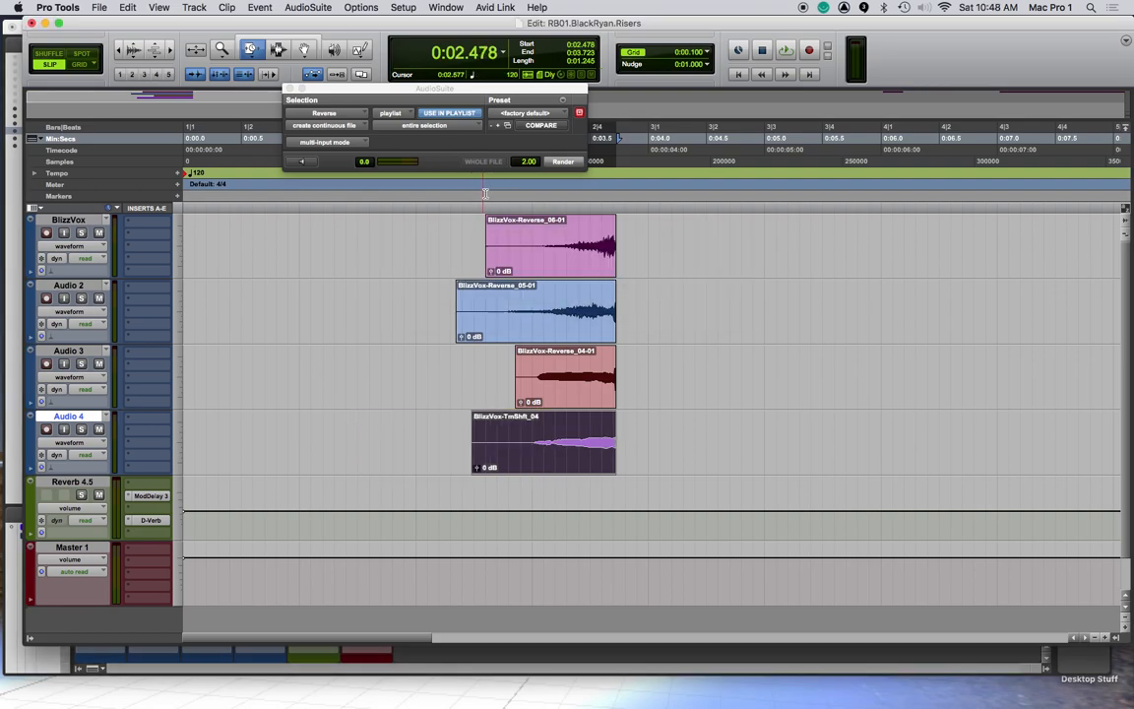
# Audition the stack from about 2.54 s, undo the last time compression on Audio 4 and play again from 2.519 s
pyautogui.click(478, 194)
pyautogui.press('space')
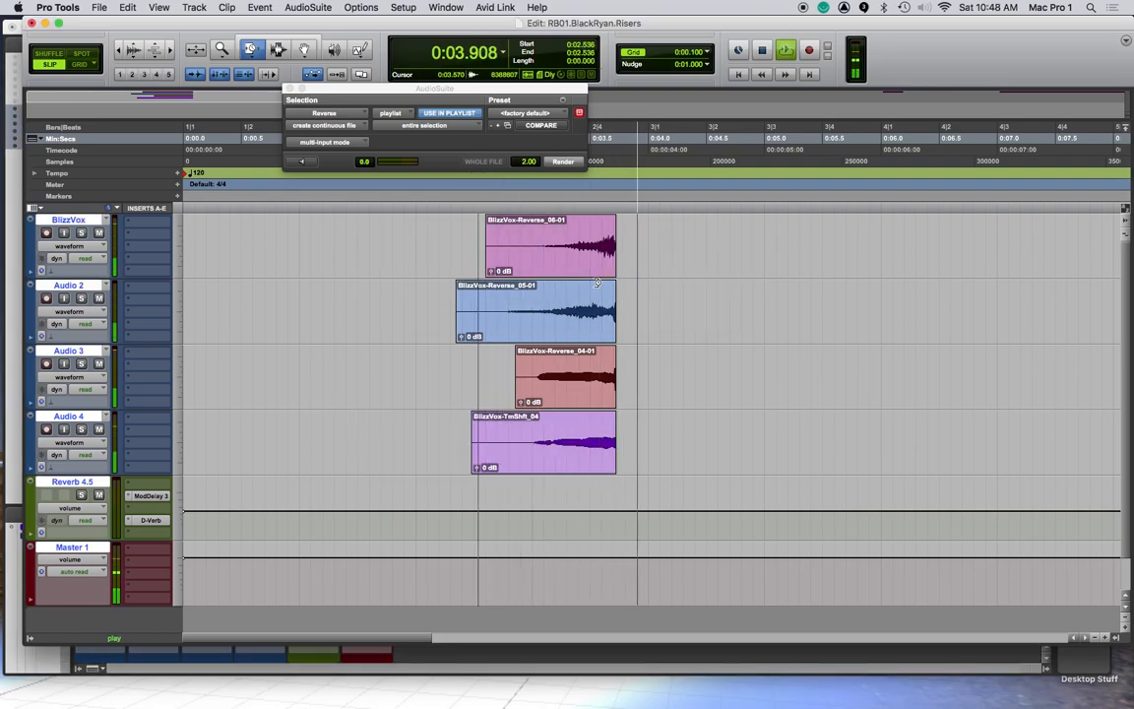
pyautogui.hotkey('ctrl', 'z')
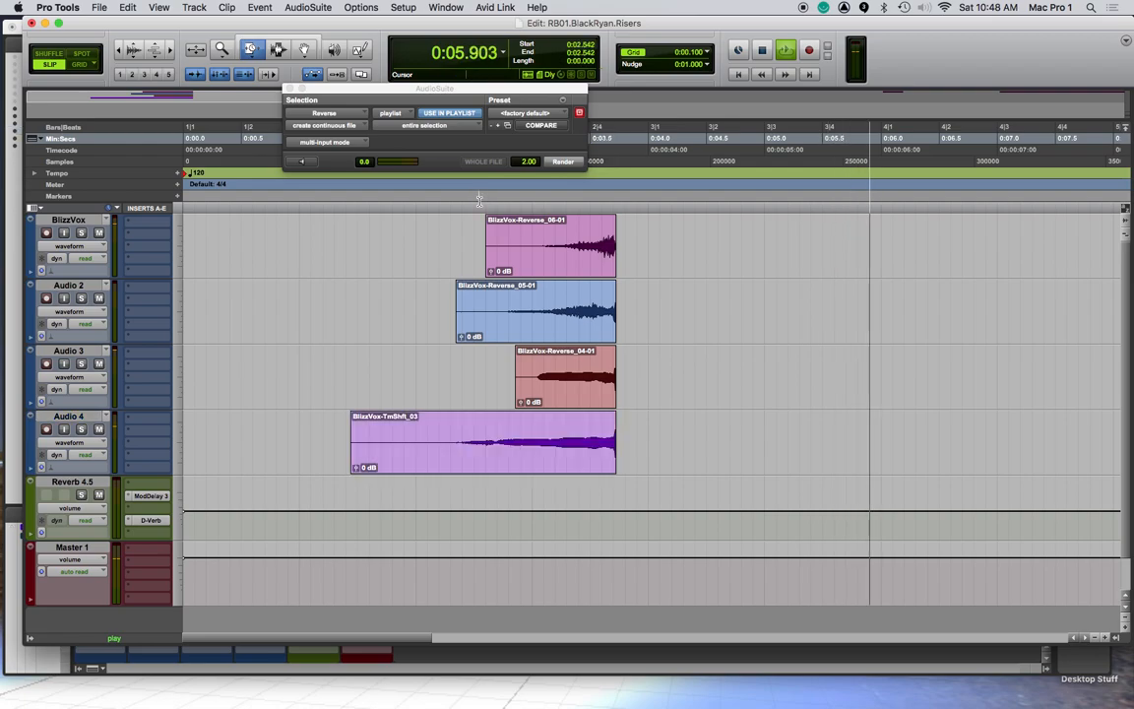
pyautogui.press('space')
pyautogui.click(478, 197)
pyautogui.press('space')
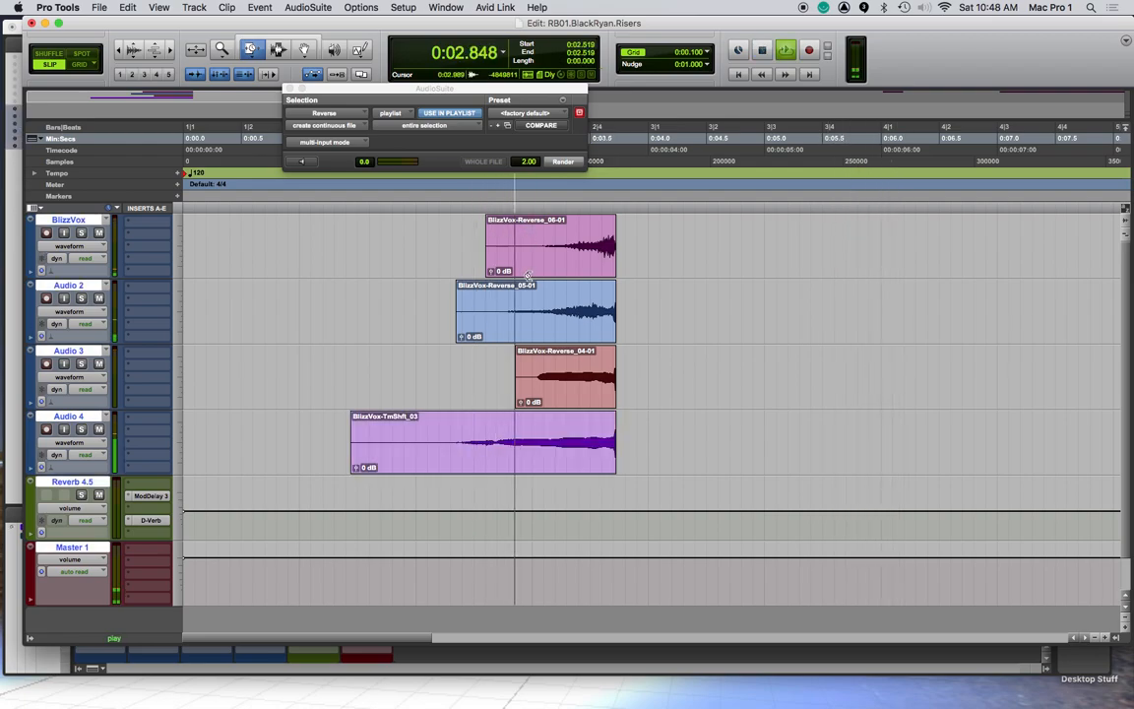
# Solo Audio 4 and audition its clip from 2.519 s
pyautogui.press('space')
pyautogui.click(81, 429)
pyautogui.press('space')
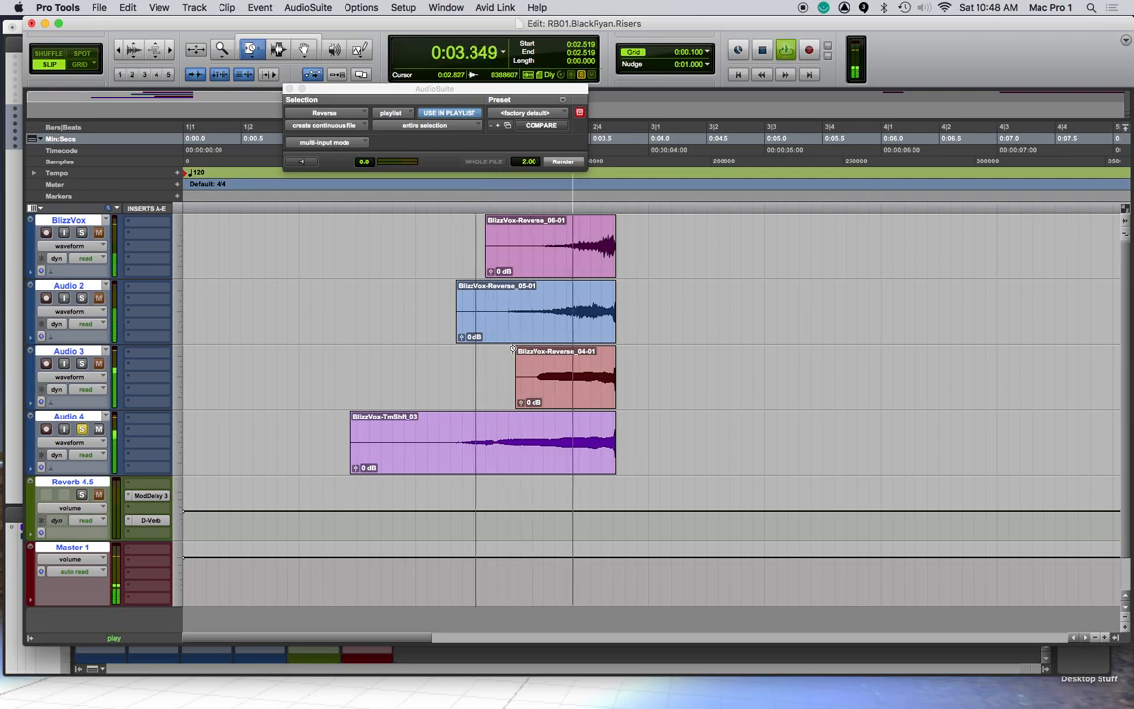
pyautogui.press('space')
# Render Pitch Shift Legacy at -13 semitones on the Audio 4 clip, audition the result and close the effect window
pyautogui.click(571, 451)
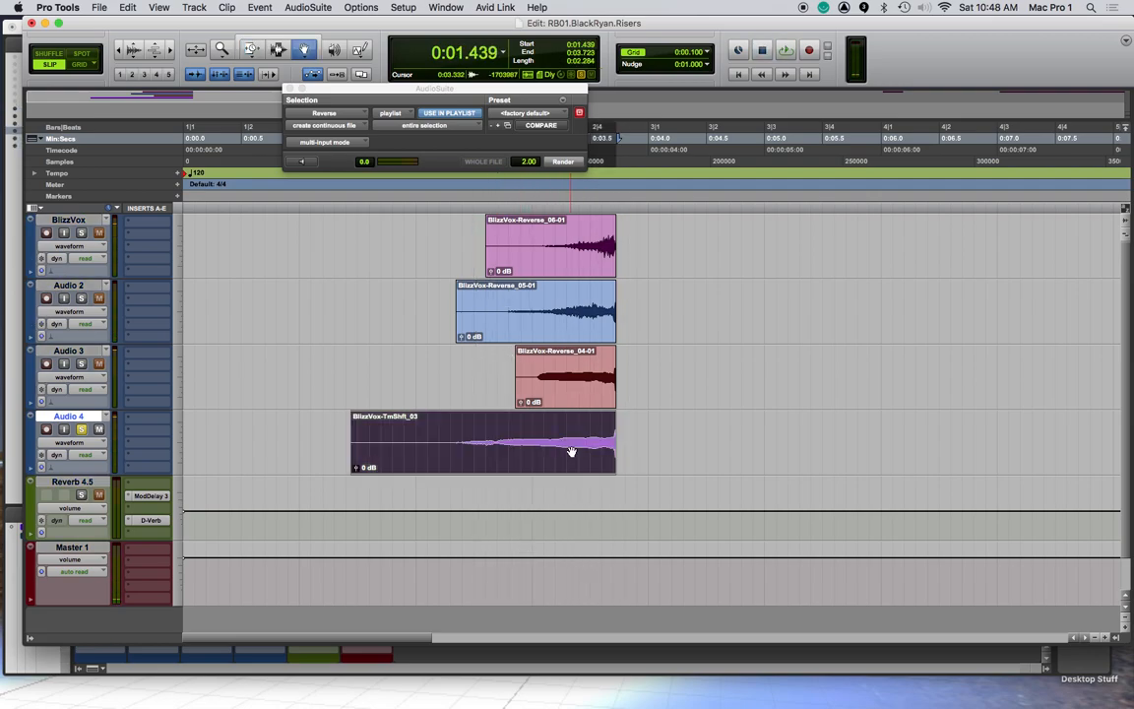
pyautogui.click(311, 8)
pyautogui.moveTo(354, 49)
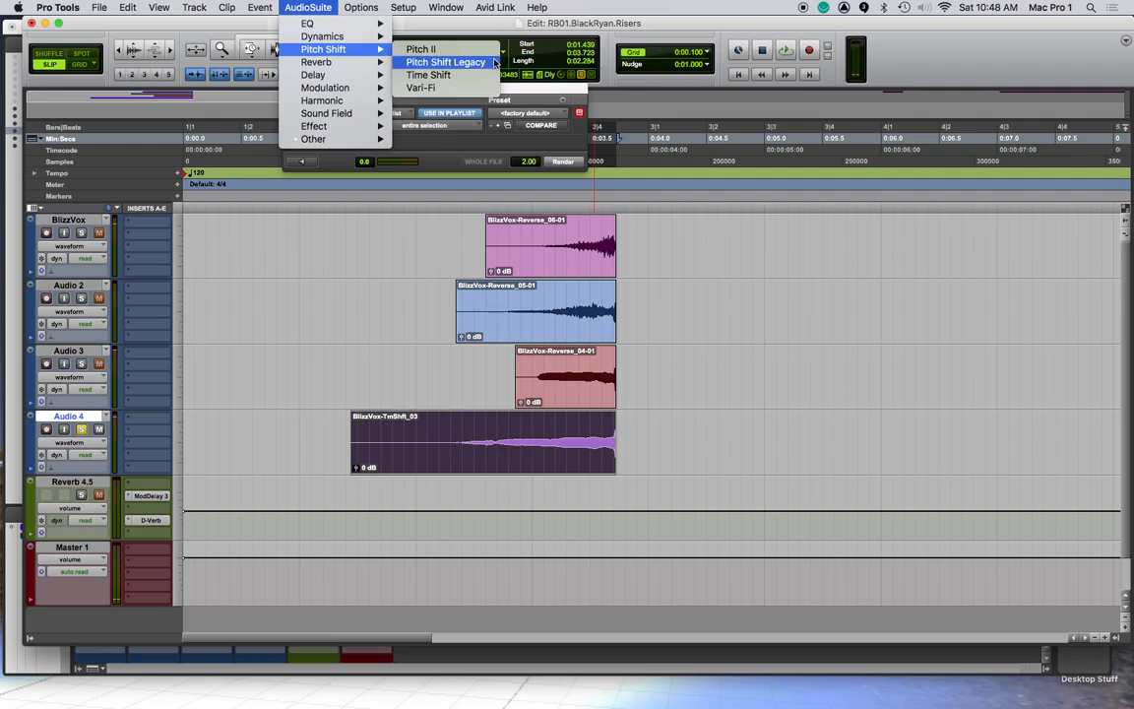
pyautogui.click(477, 63)
pyautogui.moveTo(484, 181); pyautogui.dragTo(459, 192)
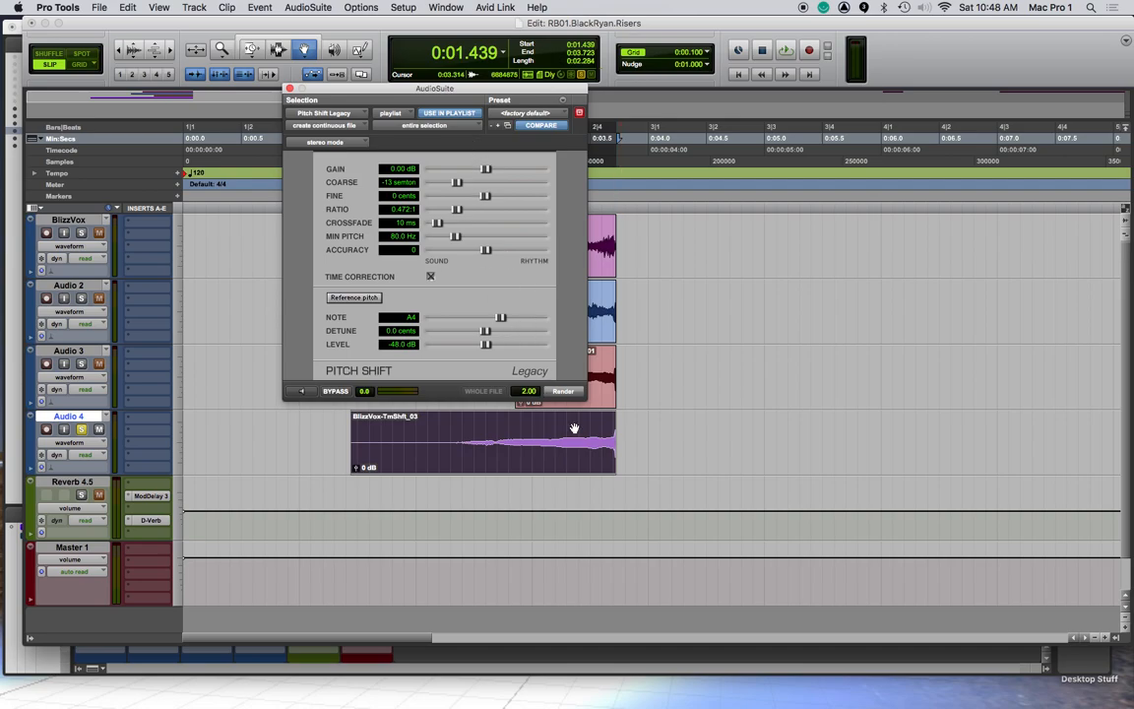
pyautogui.click(564, 391)
pyautogui.press('space')
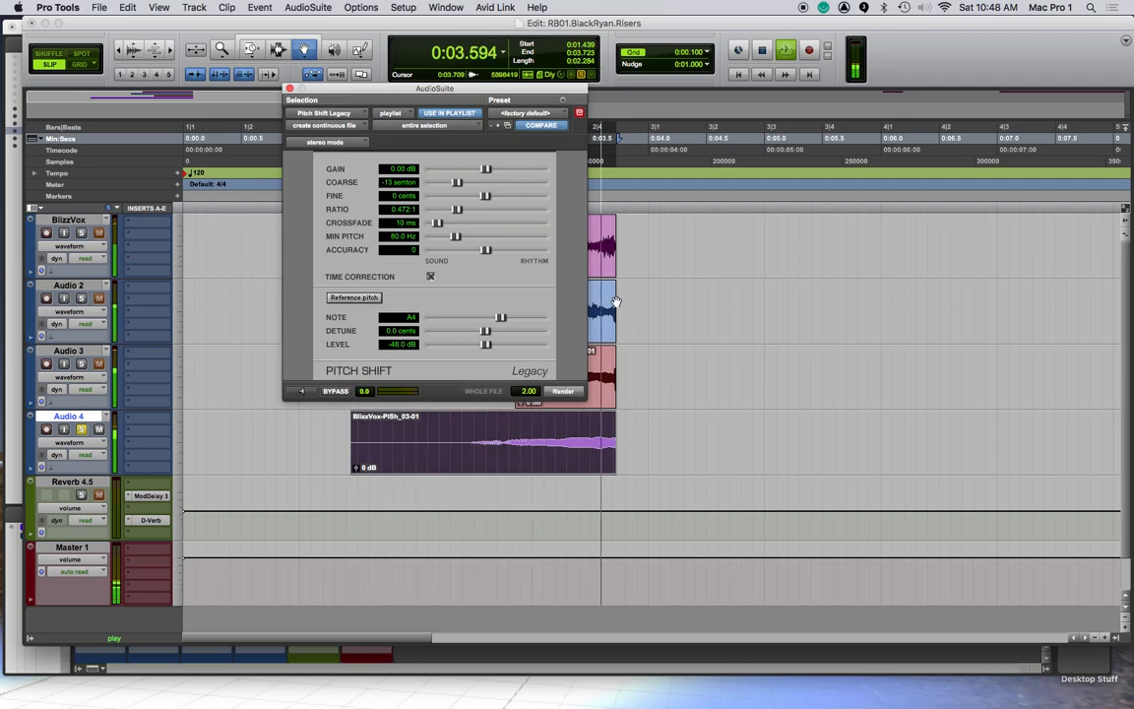
pyautogui.press('space')
pyautogui.press('F6')
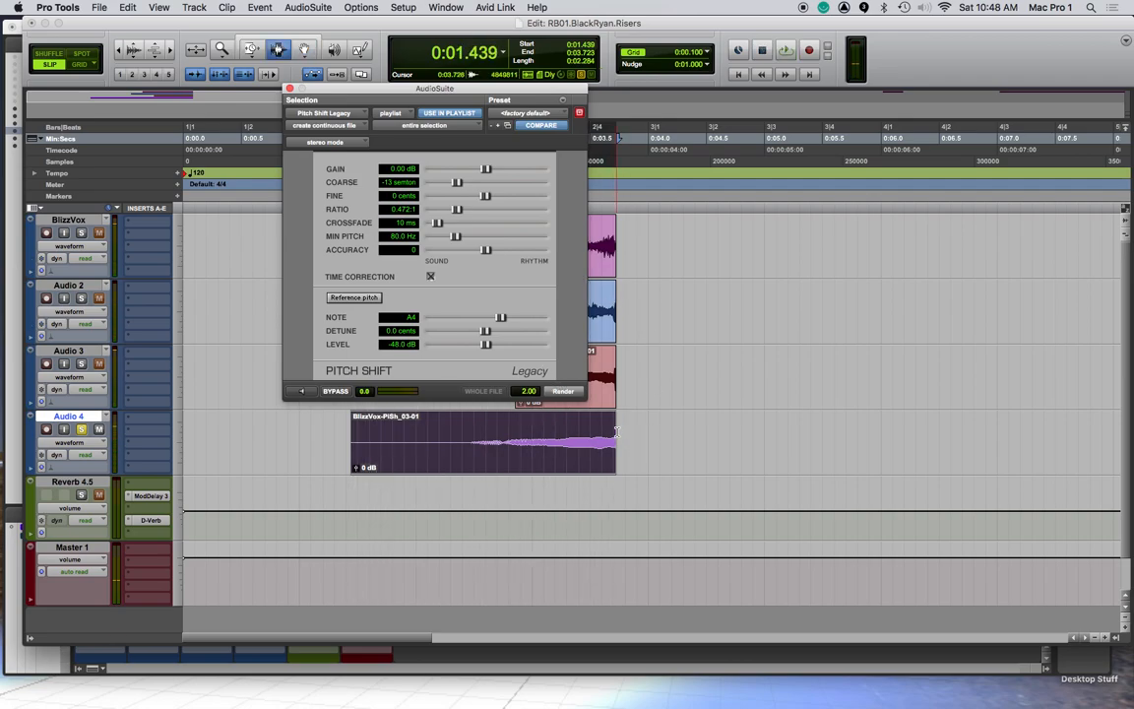
pyautogui.click(290, 90)
# Distort the Audio 4 clip with SansAmp PSA-1, raising the Pre-Amp while previewing, and render it
pyautogui.click(308, 7)
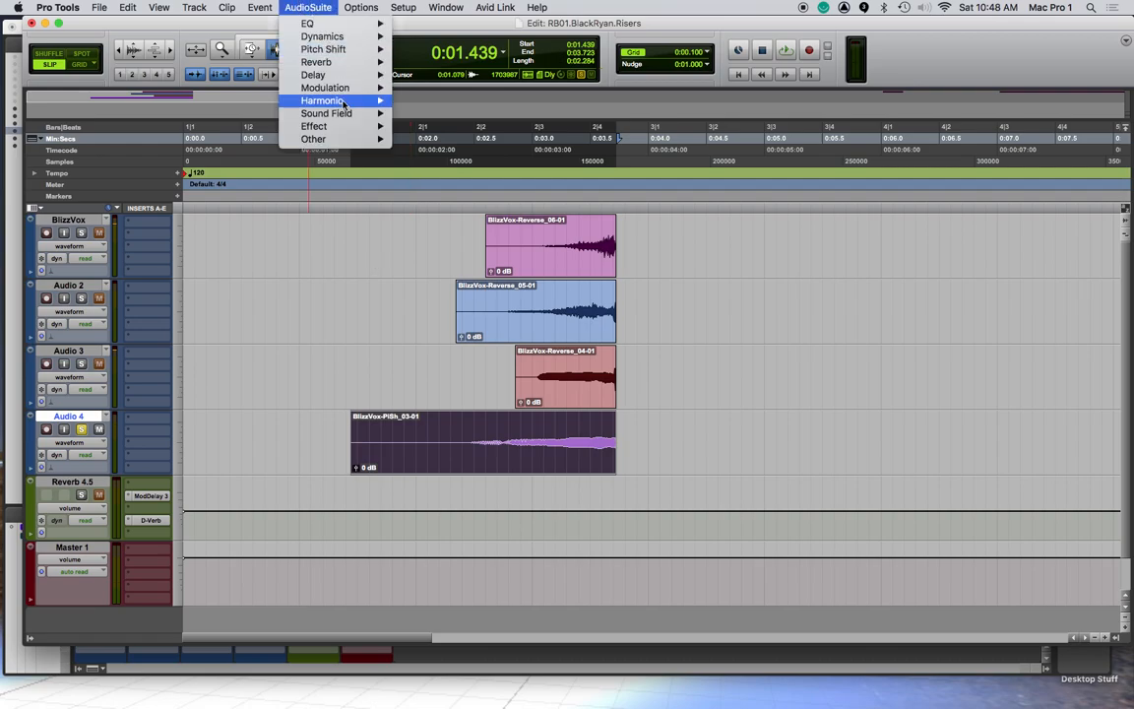
pyautogui.moveTo(359, 100)
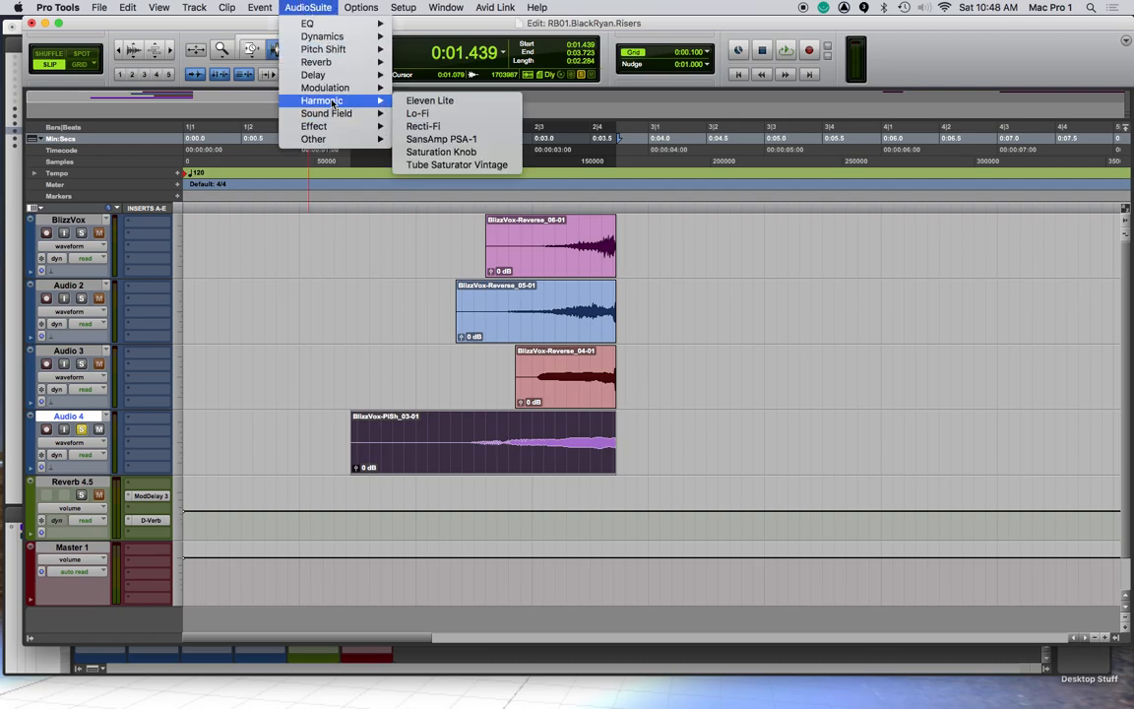
pyautogui.click(450, 140)
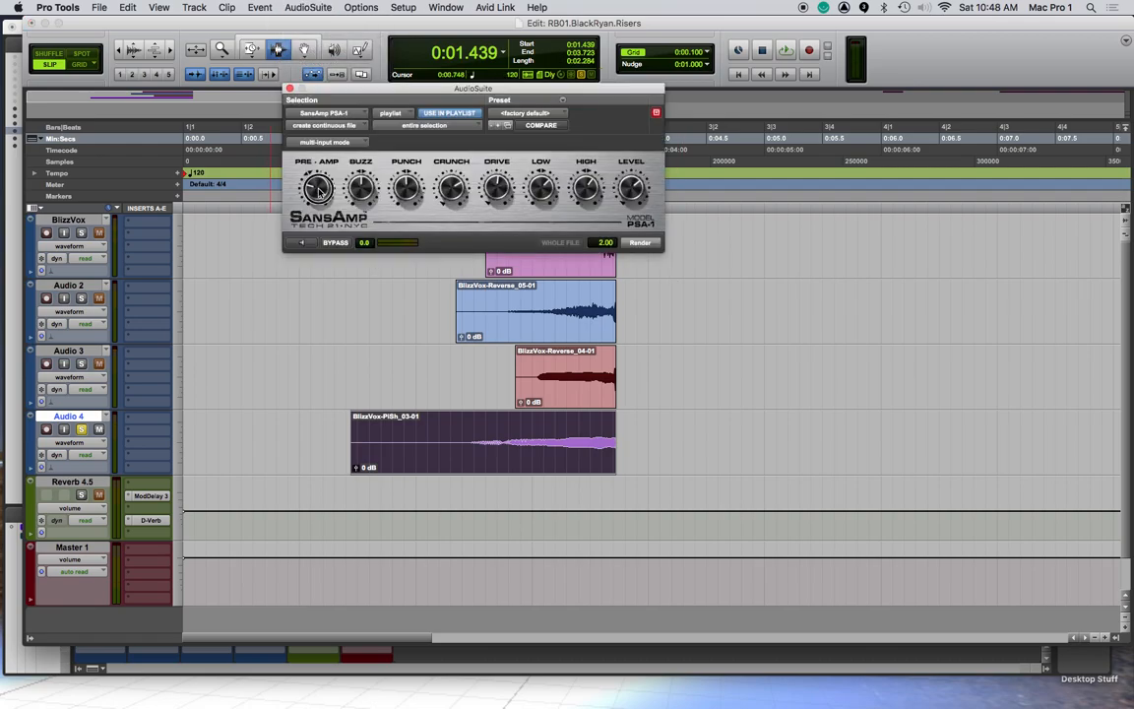
pyautogui.click(302, 244)
pyautogui.moveTo(316, 187); pyautogui.dragTo(317, 172)
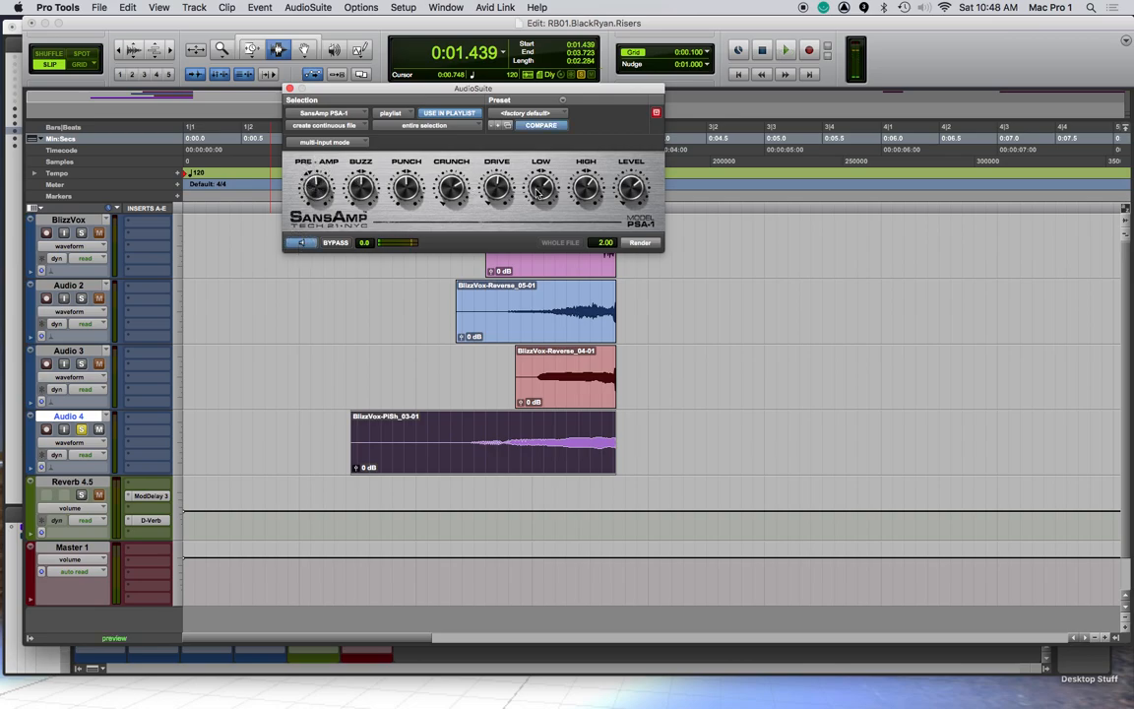
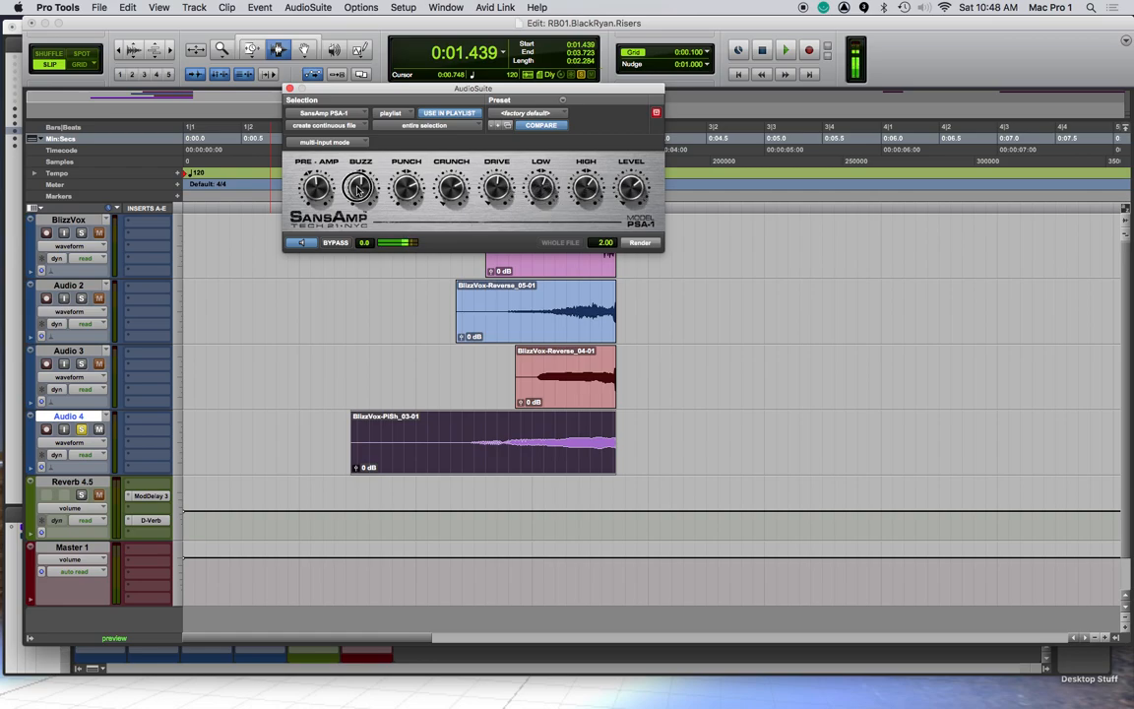
pyautogui.click(642, 243)
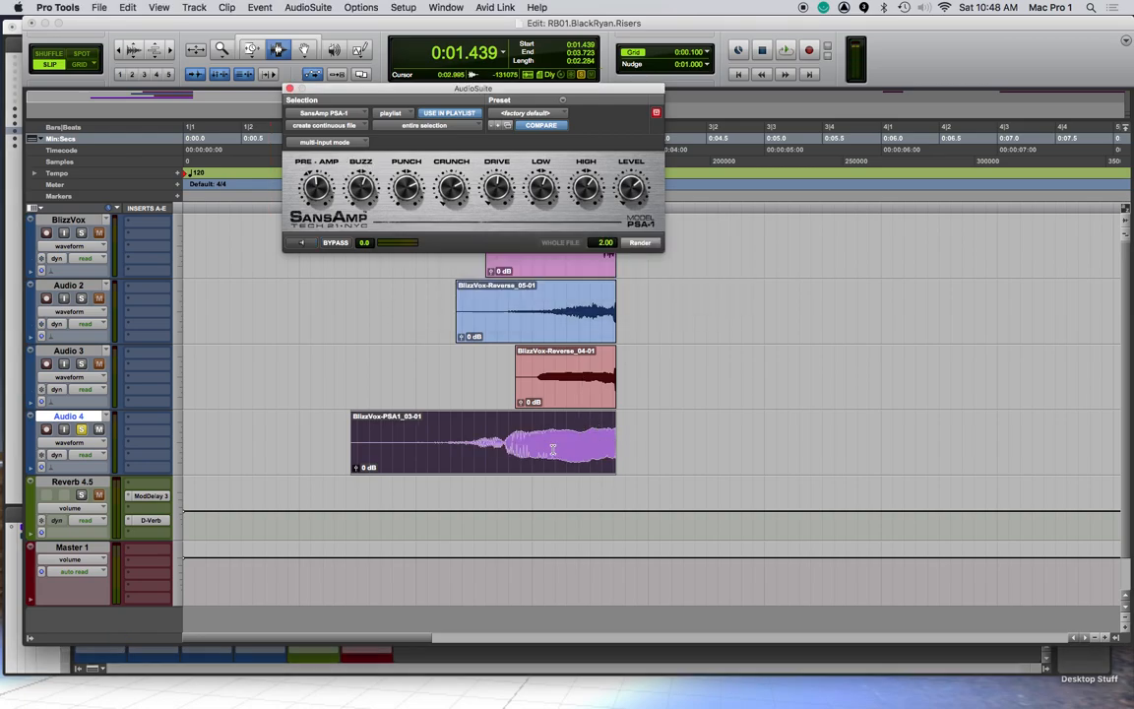
# Add a short fade-out to the end of the Audio 4 clip from 3.711 to 3.727 s and audition it from 3.506 s
pyautogui.click(616, 436)
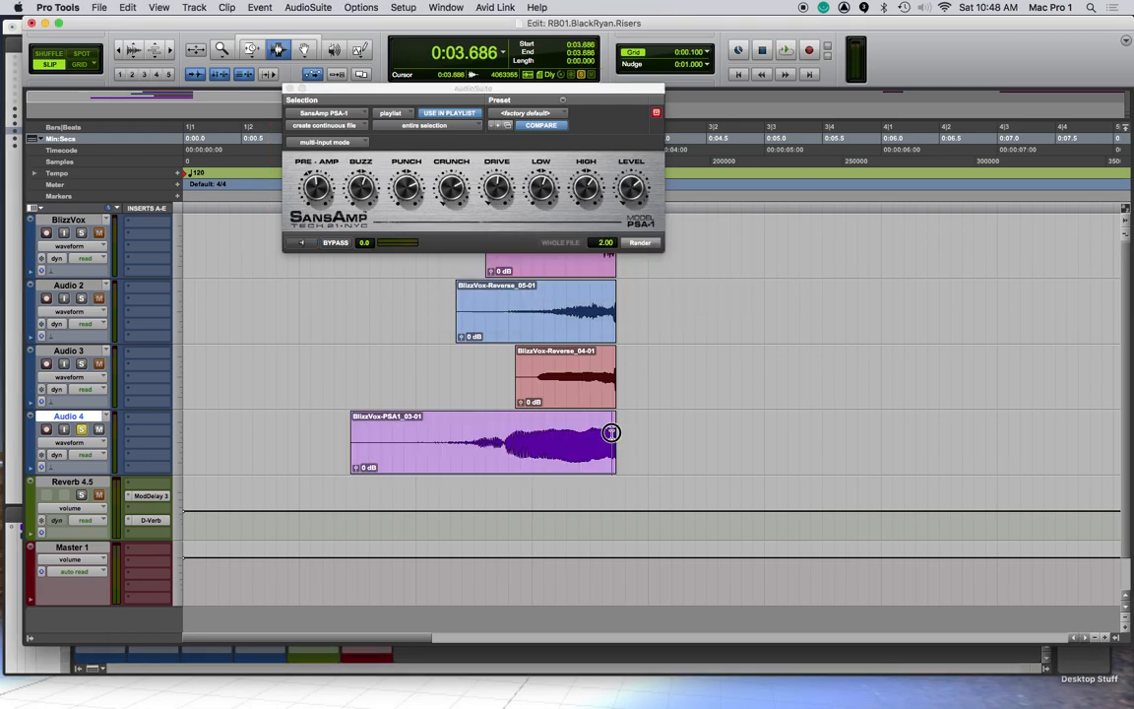
pyautogui.press('t')
pyautogui.press('t')
pyautogui.press('t')
pyautogui.click(668, 430)
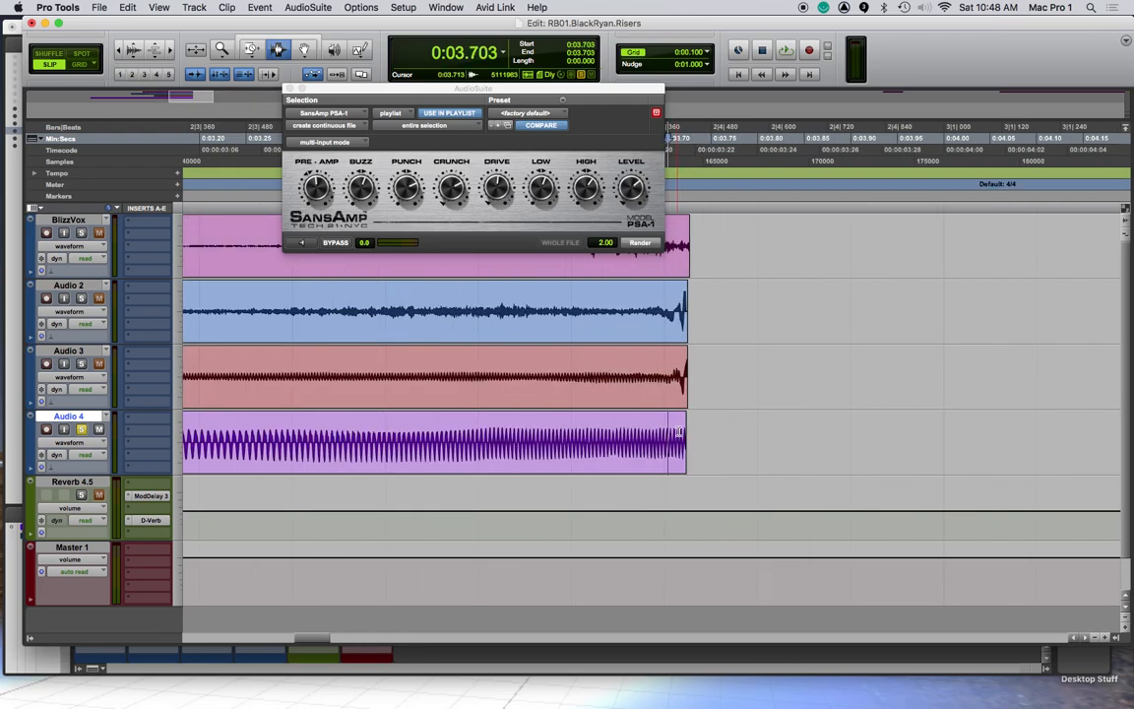
pyautogui.moveTo(693, 434); pyautogui.dragTo(677, 434)
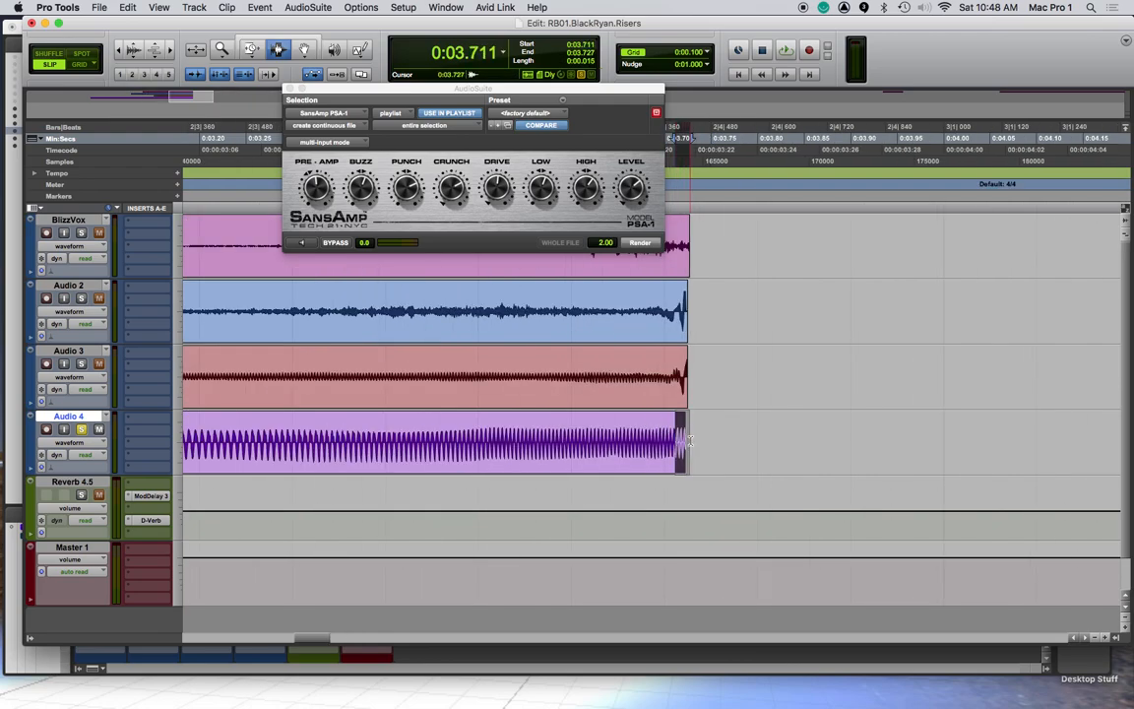
pyautogui.press('super+f')
pyautogui.click(679, 426)
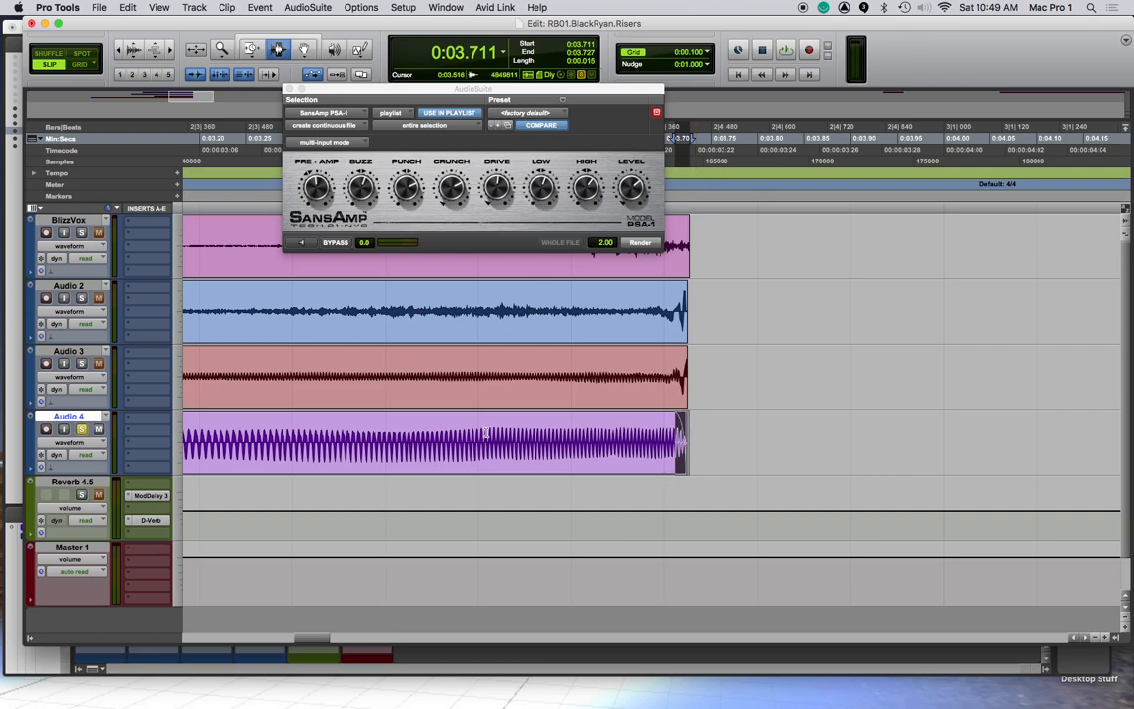
pyautogui.click(492, 433)
pyautogui.press('space')
pyautogui.press('space')
# Close the SansAmp window, select the Audio 4 clip, turn off its solo and play all tracks from 1.439 s
pyautogui.press('super+bracketleft')
pyautogui.press('super+bracketleft')
pyautogui.press('super+bracketleft')
pyautogui.press('super+bracketleft')
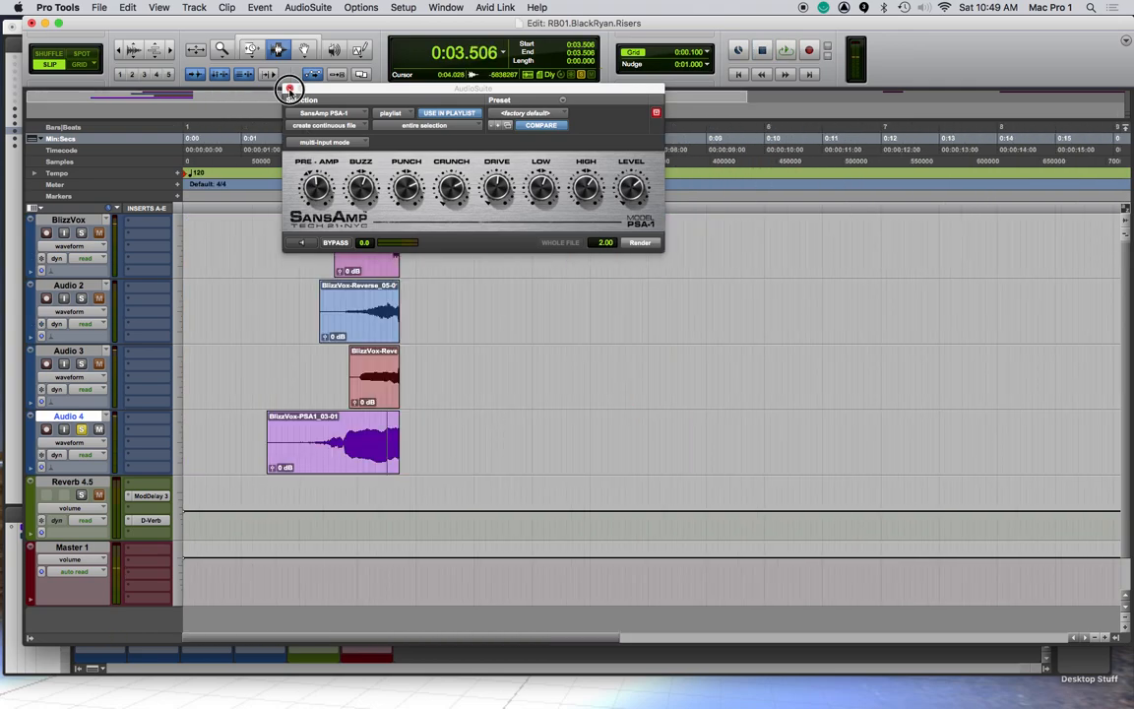
pyautogui.click(289, 89)
pyautogui.click(355, 454)
pyautogui.doubleClick(349, 458)
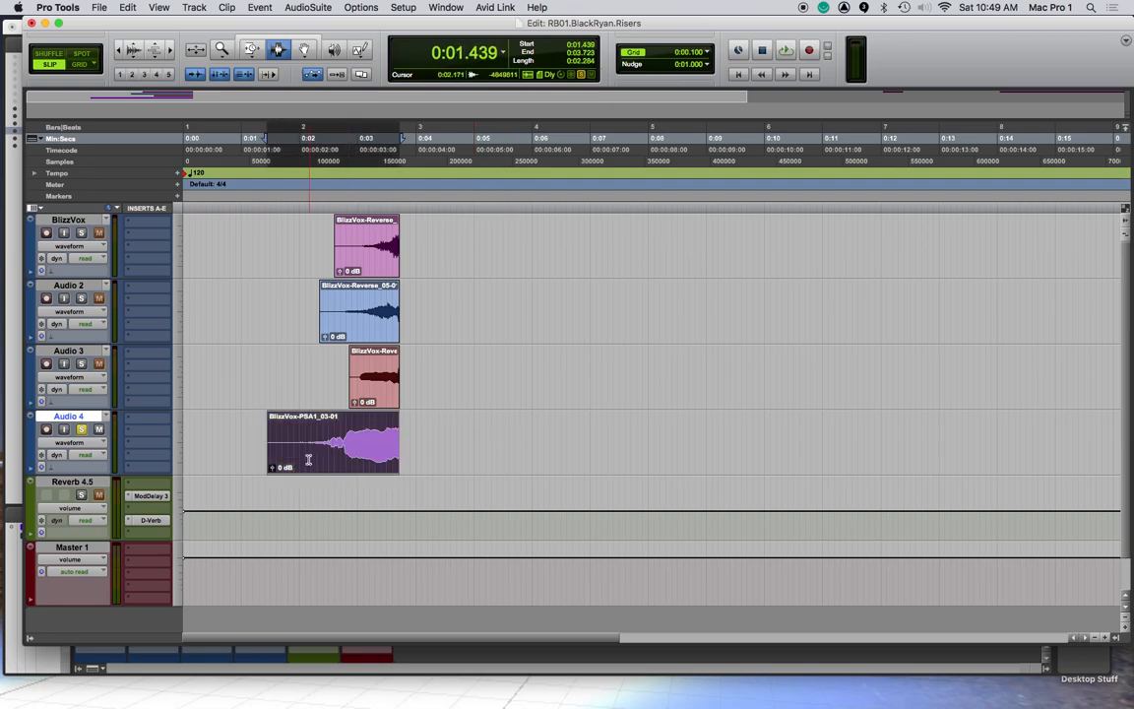
pyautogui.moveTo(269, 450); pyautogui.dragTo(314, 449)
pyautogui.click(672, 305)
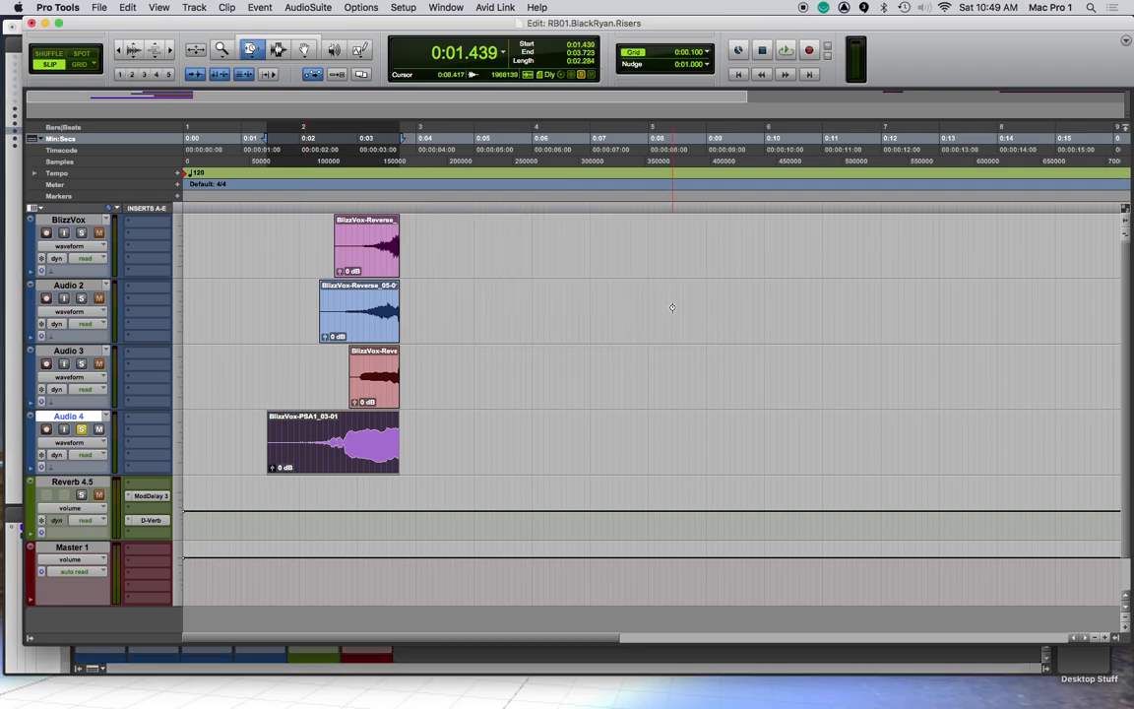
pyautogui.press('space')
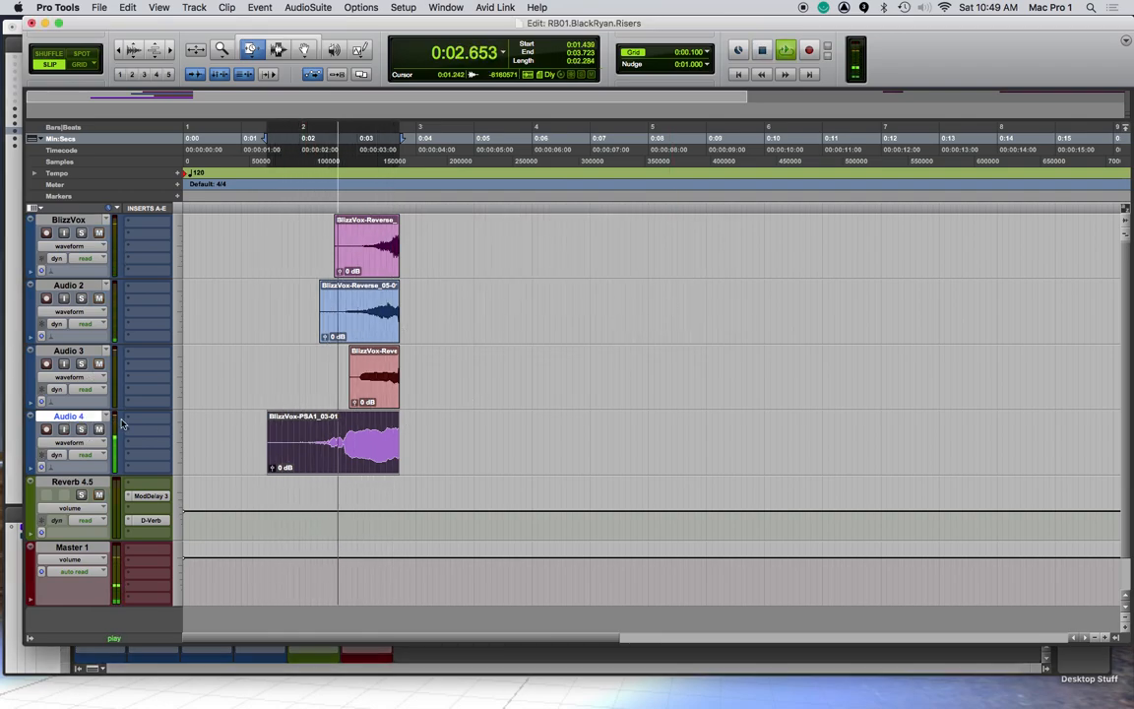
# Balance the mixer faders: BlizzVox at -4.9 dB, Audio 2 at -5.4 dB, Audio 3 at -9.4 dB and Audio 4 at -17.9 dB
pyautogui.press('super+equal')
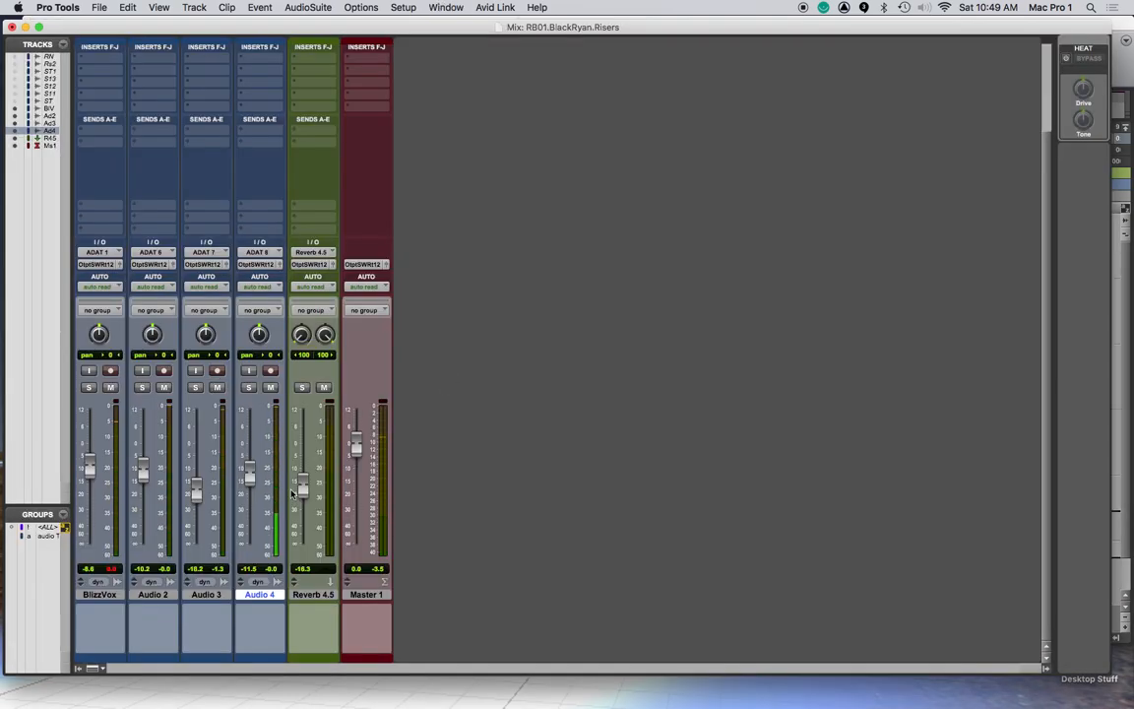
pyautogui.moveTo(195, 494); pyautogui.dragTo(249, 494)
pyautogui.moveTo(144, 472); pyautogui.dragTo(88, 460)
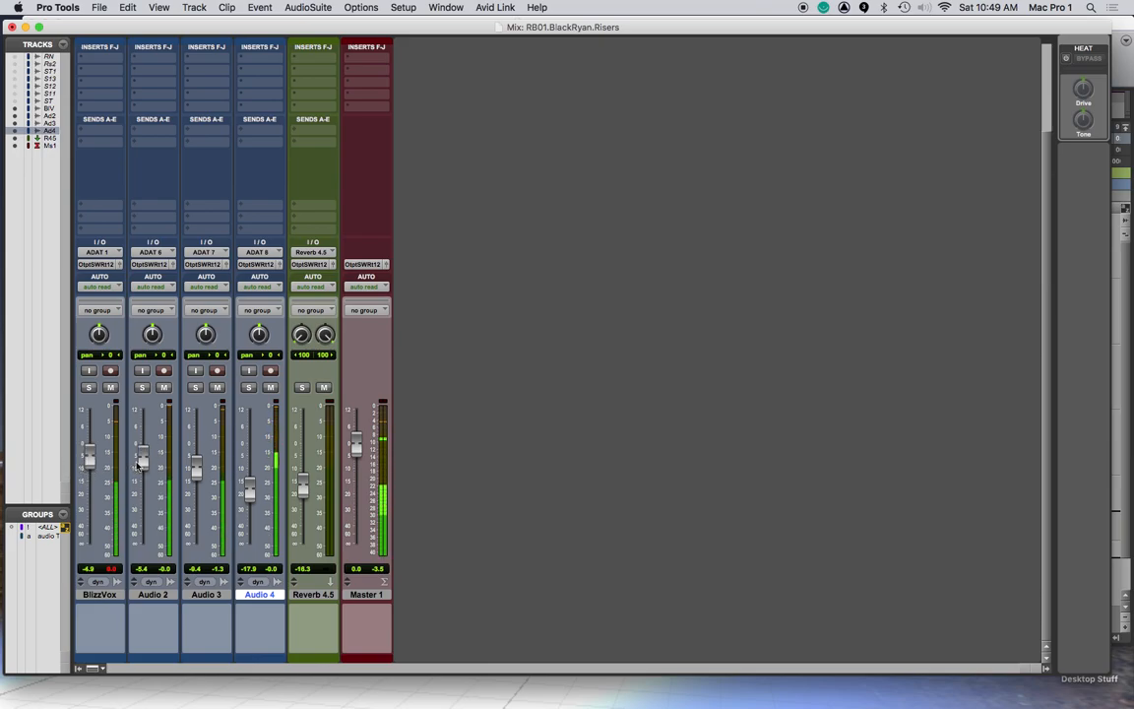
# Briefly solo Audio 3 to identify it, rename it "Hig Vox", and rename Audio 4 "Low Vox"
pyautogui.click(196, 387)
pyautogui.click(196, 388)
pyautogui.doubleClick(205, 595)
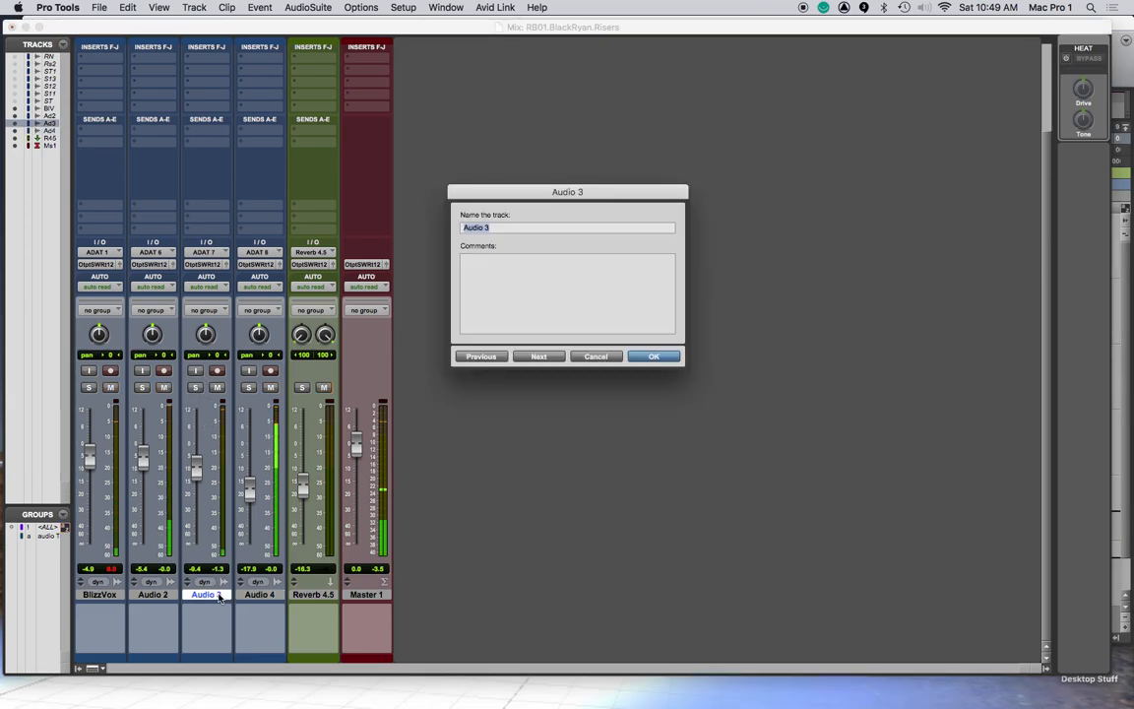
pyautogui.write('Hig Vox')
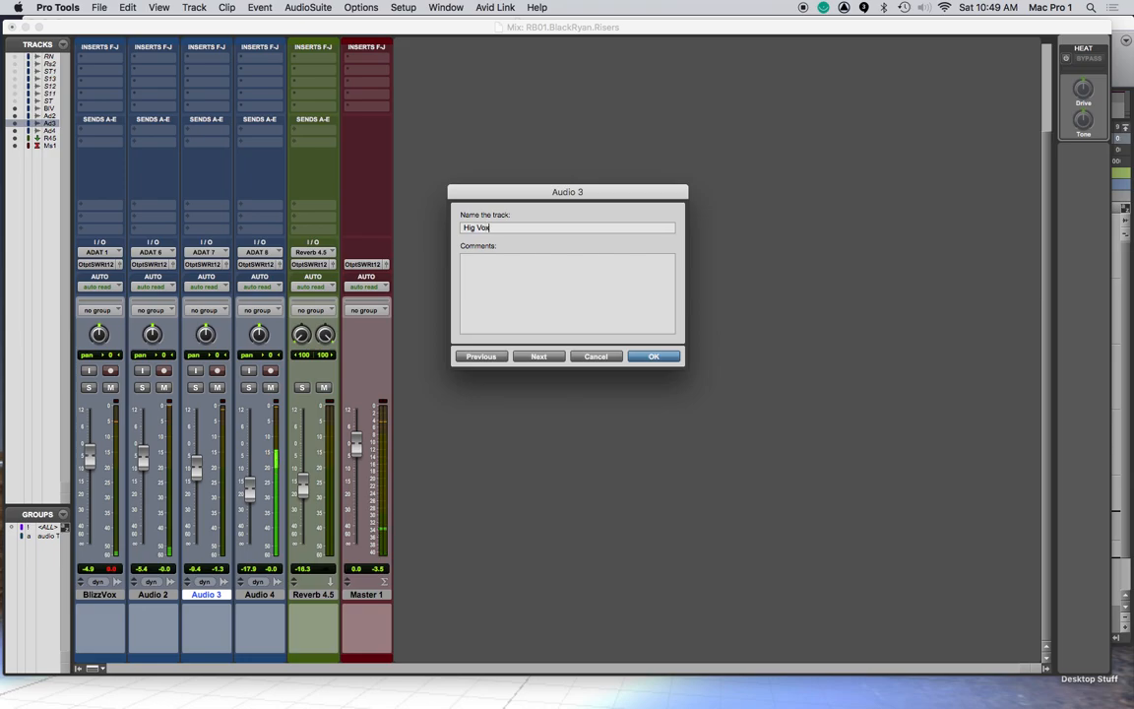
pyautogui.press('super+Right')
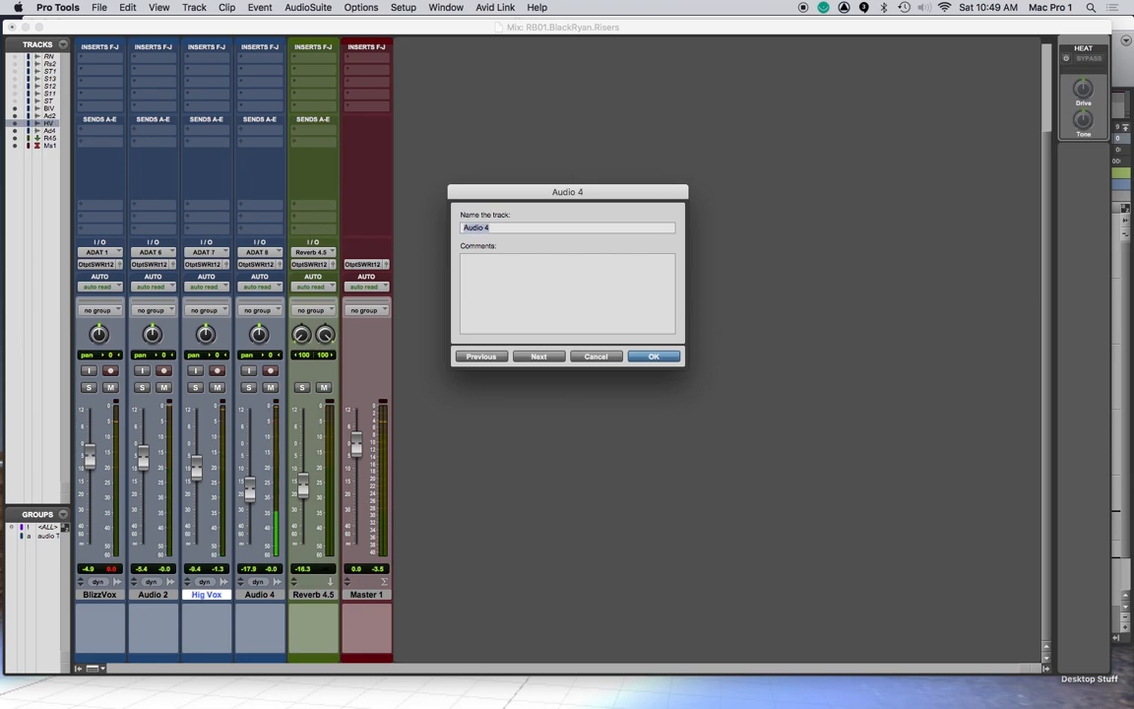
pyautogui.write('Low Vox')
pyautogui.press('Return')
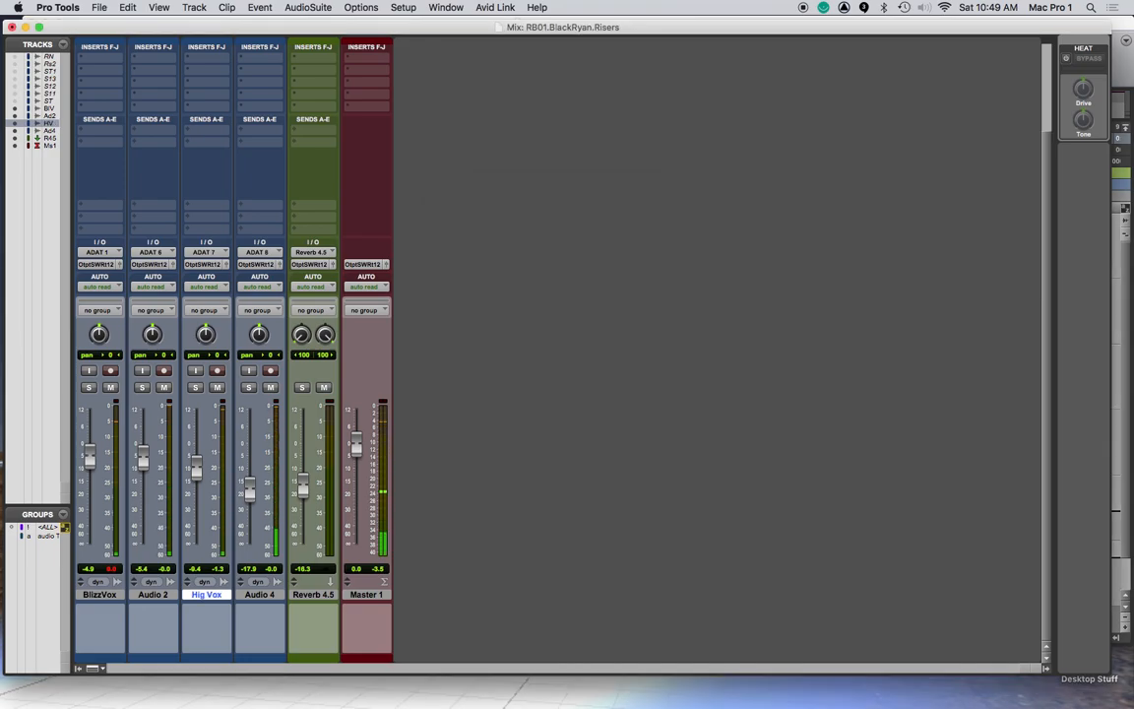
# Solo the Audio 2 track and rename it "Haaa"
pyautogui.click(142, 387)
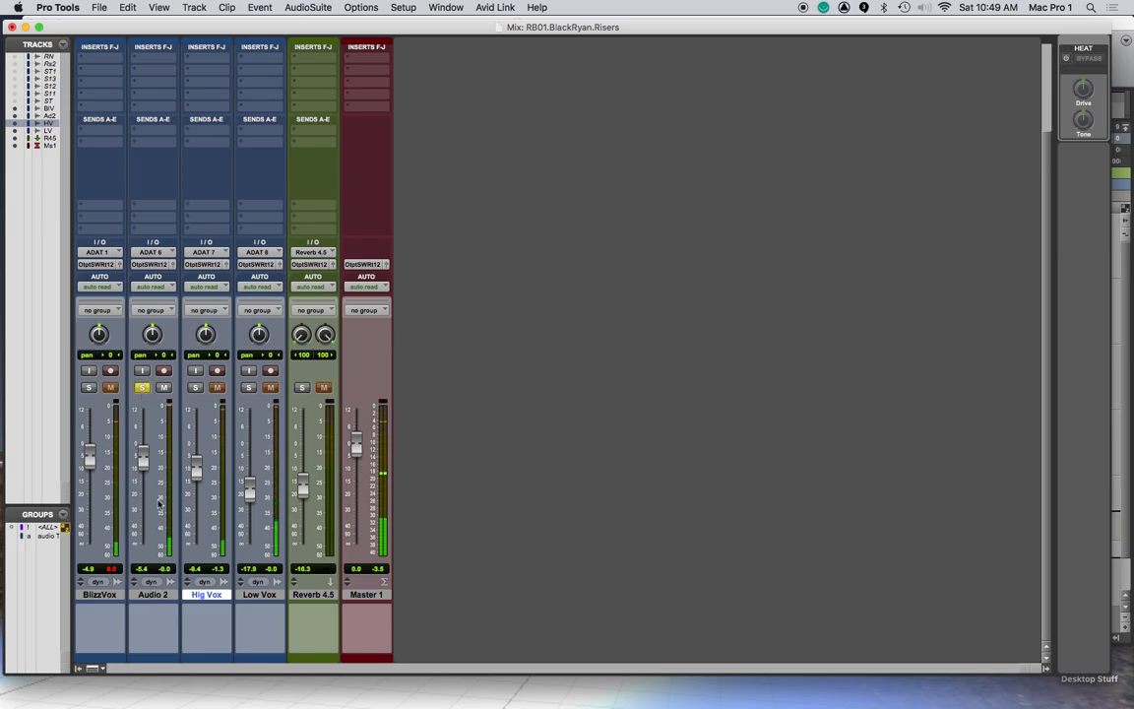
pyautogui.doubleClick(164, 595)
pyautogui.write('Haaa')
pyautogui.press('Return')
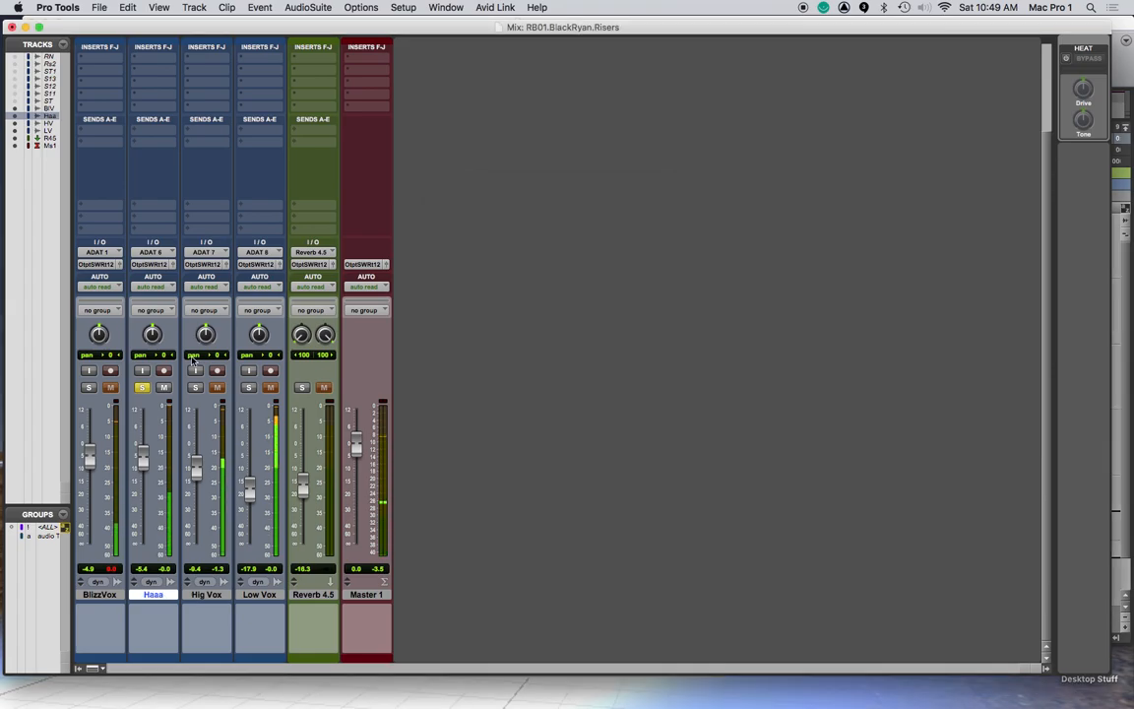
# Raise the Haaa clip's gain to +4.4 dB in the Edit window and play it with Hig Vox and Low Vox soloed
pyautogui.press('super+equal')
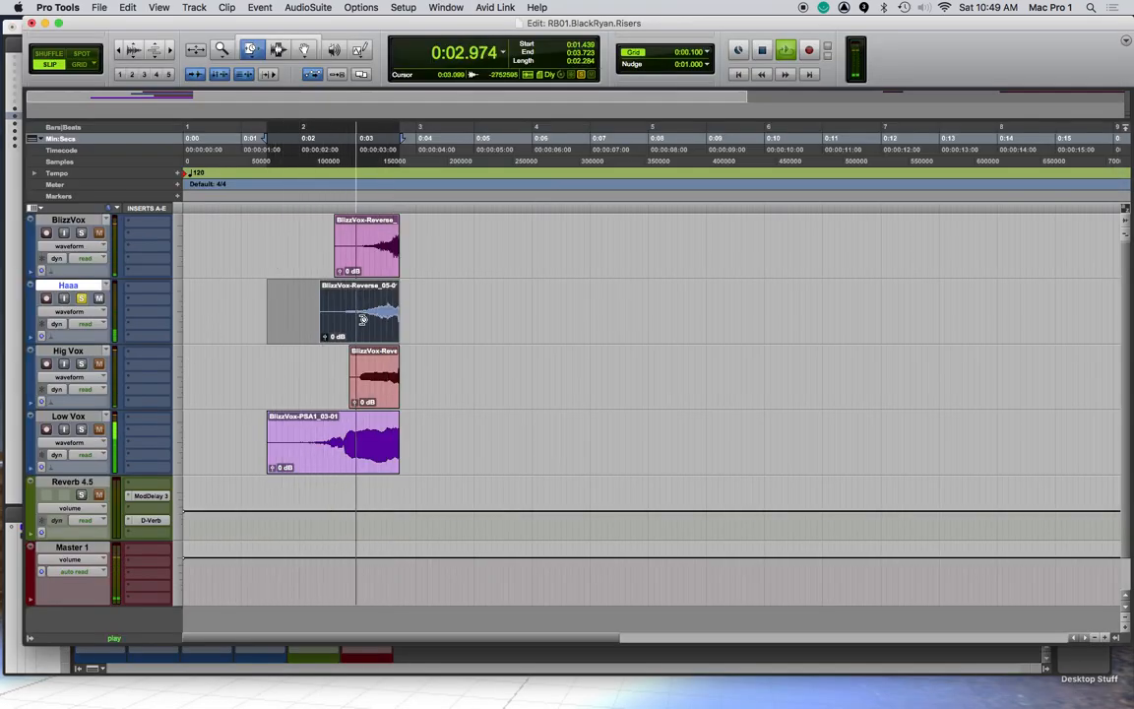
pyautogui.moveTo(326, 337); pyautogui.dragTo(327, 332)
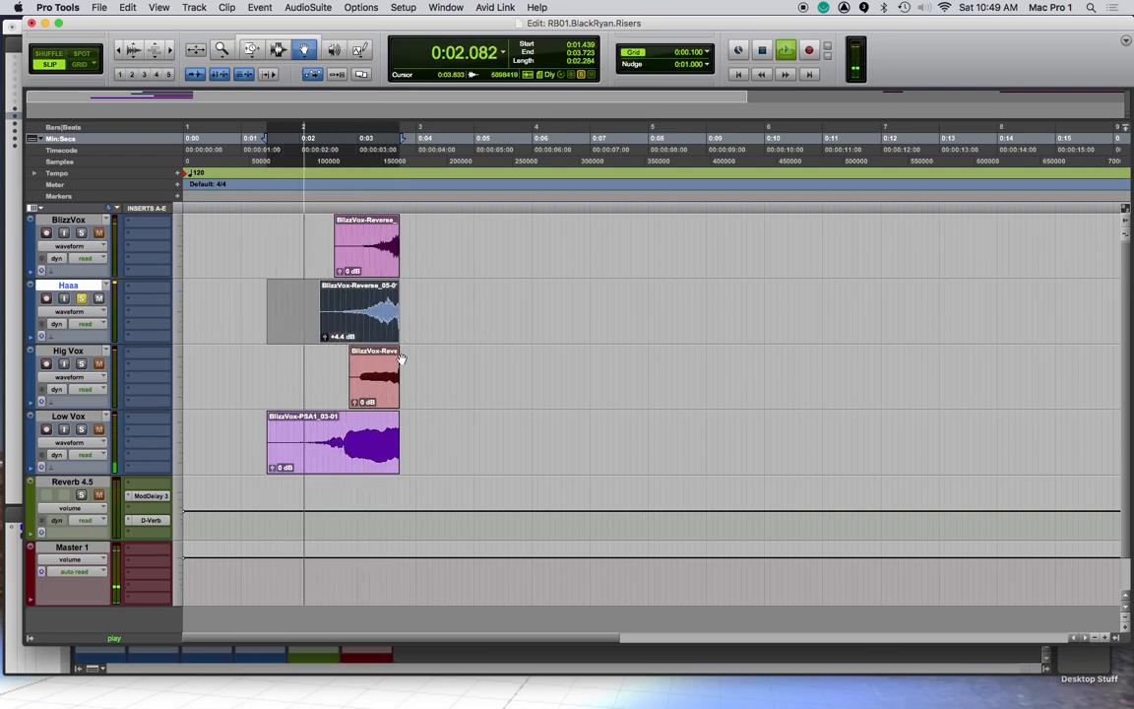
pyautogui.press('space')
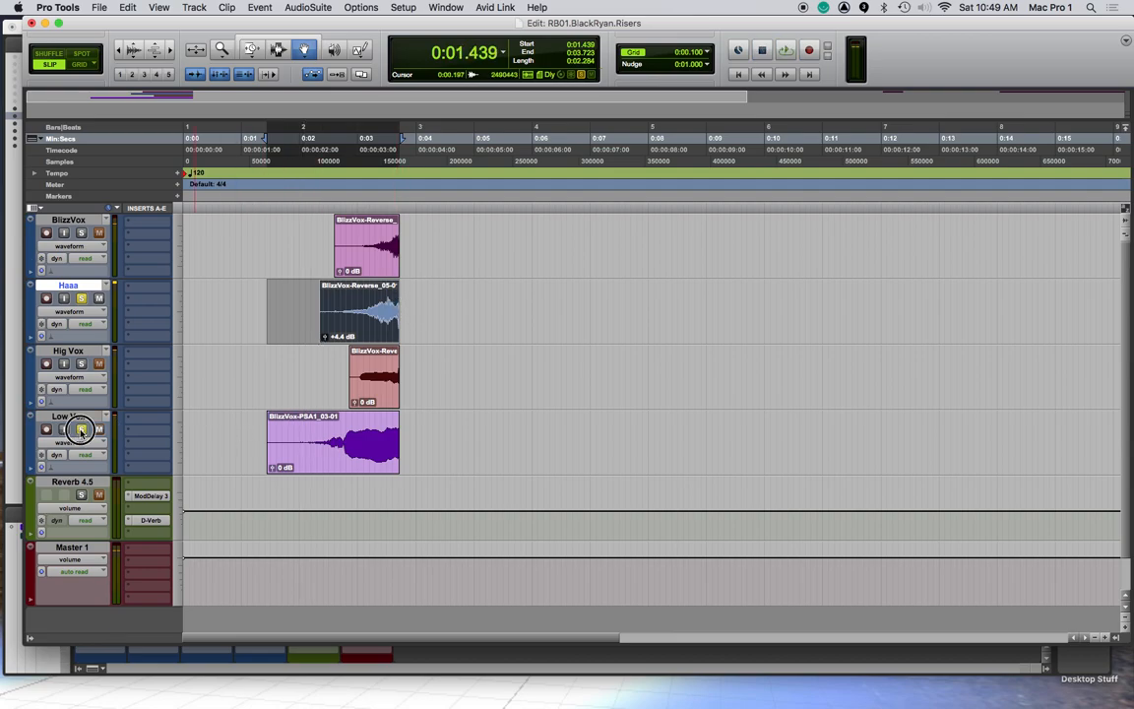
pyautogui.press('space')
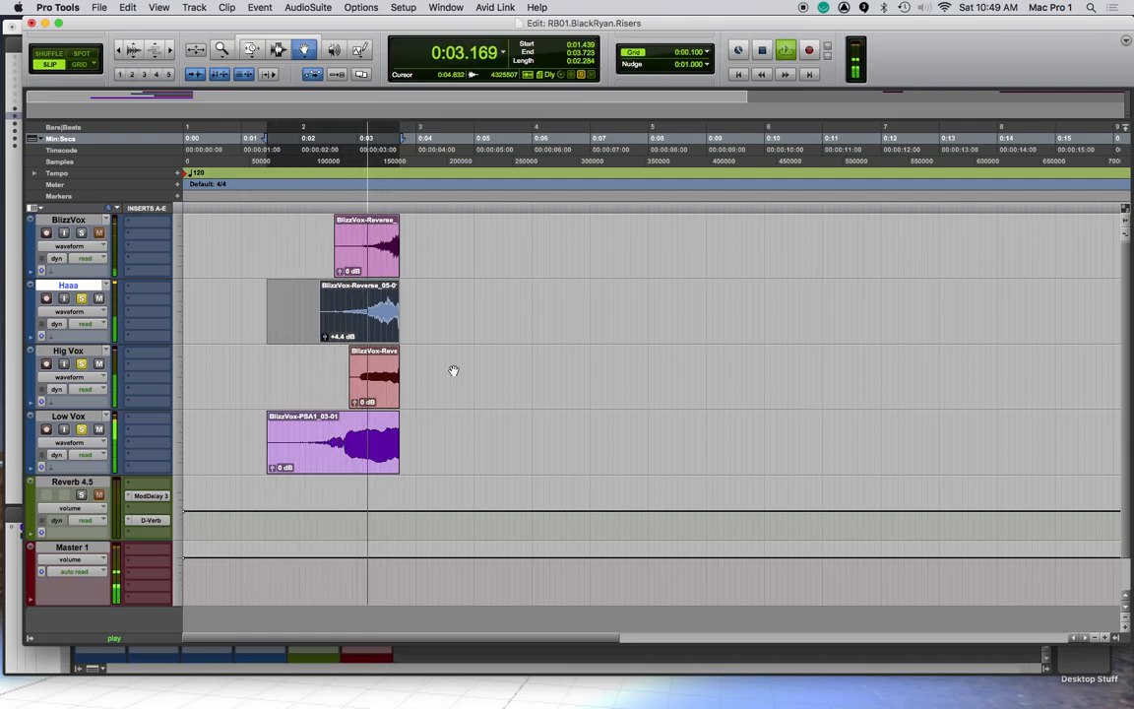
# Replace the Hig Vox clip with the longer reversed BlizzVox clip, end aligned with the other clips, and play from 1.671 s
pyautogui.click(363, 374)
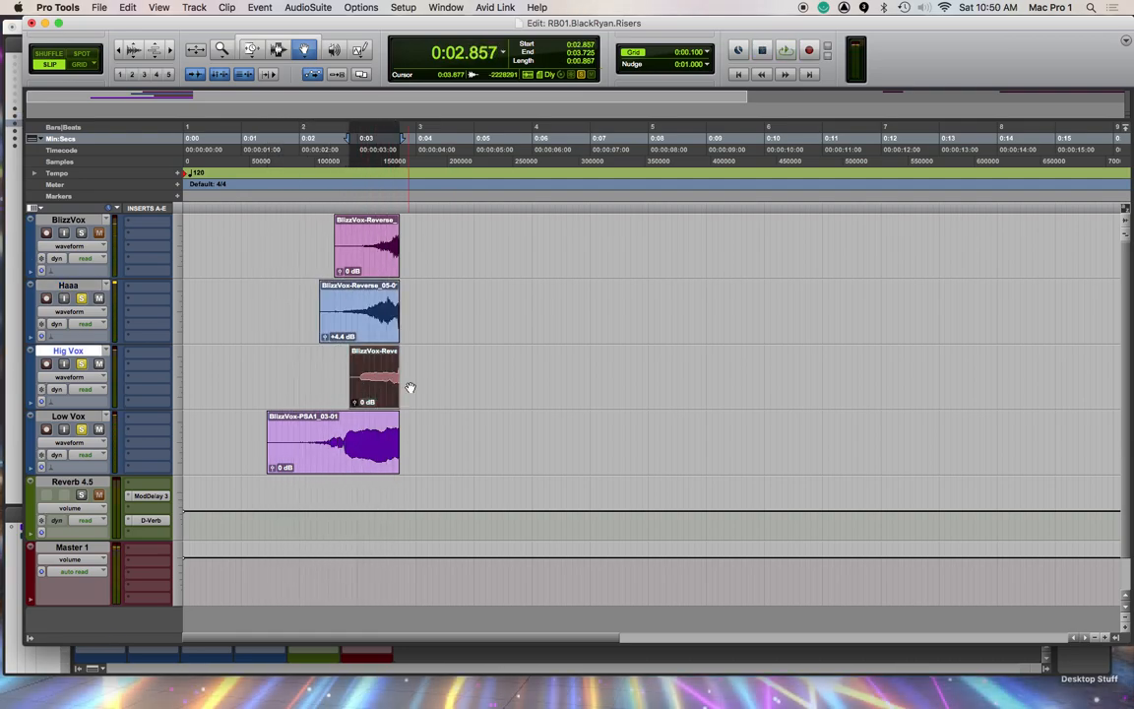
pyautogui.press('Delete')
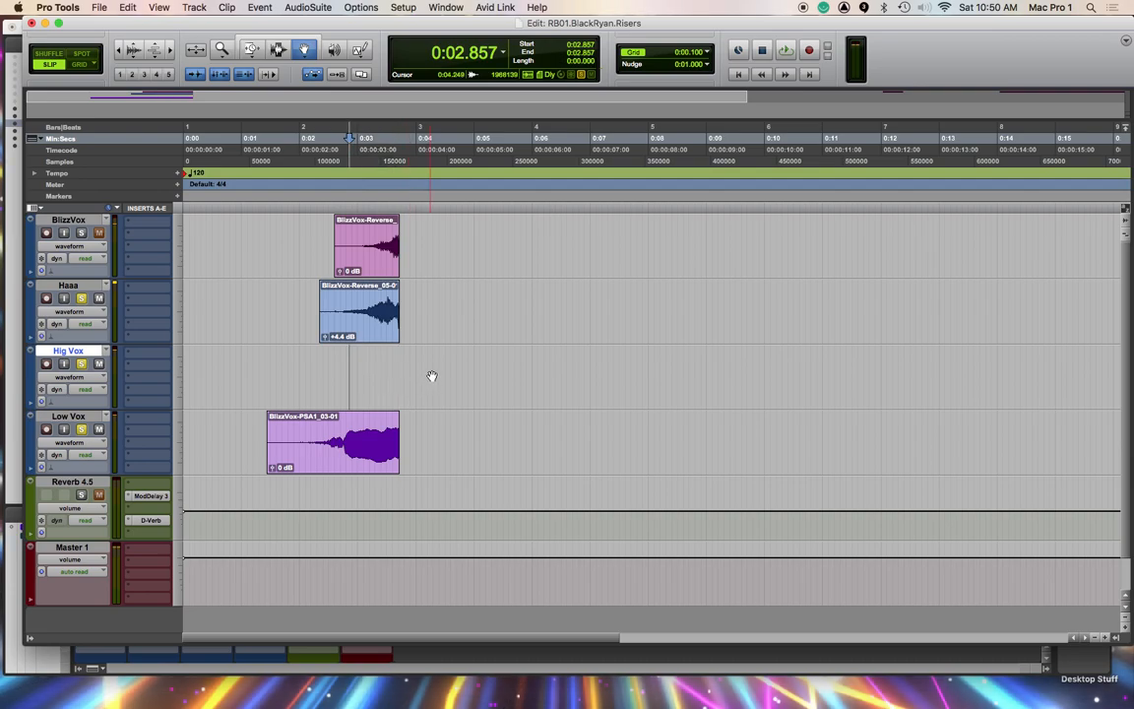
pyautogui.scroll(-1, 433, 376)
pyautogui.scroll(1, 435, 376)
pyautogui.press('r')
pyautogui.press('r')
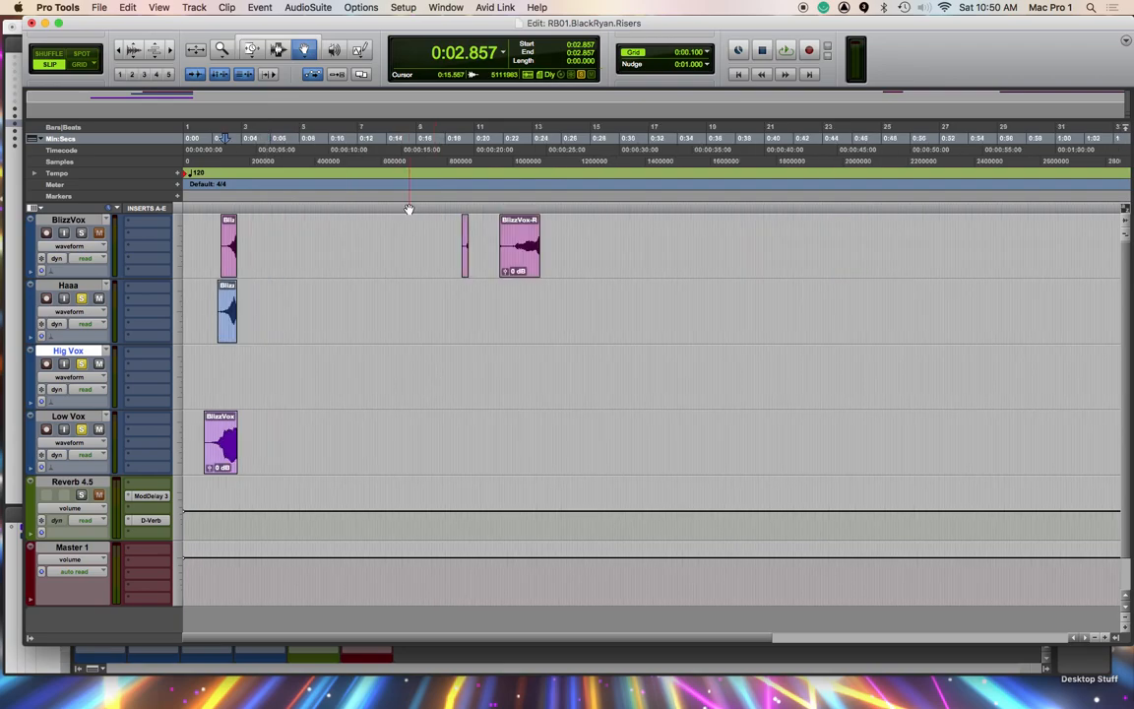
pyautogui.moveTo(512, 272); pyautogui.dragTo(208, 374)
pyautogui.click(209, 209)
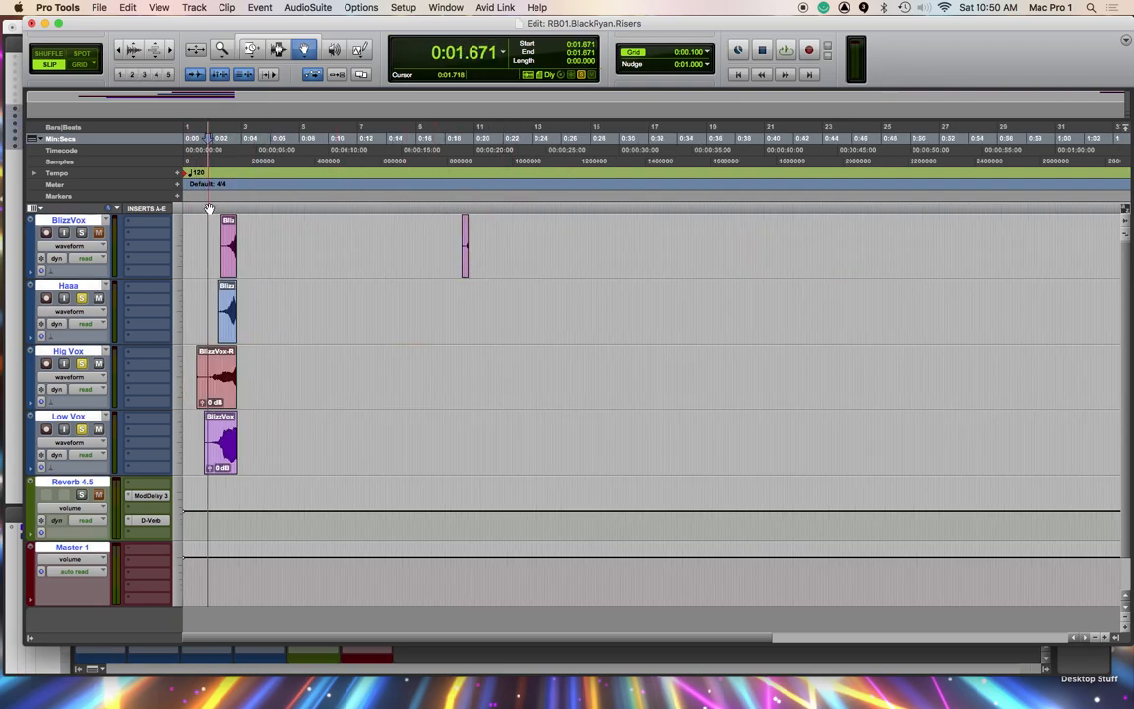
pyautogui.press('space')
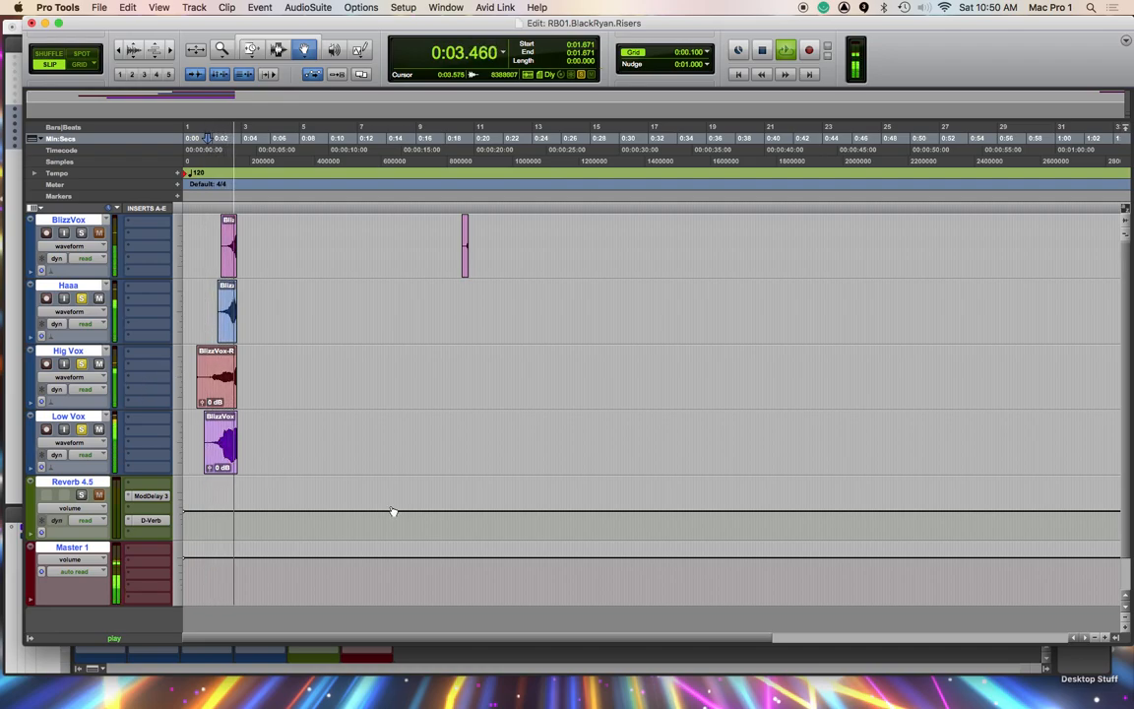
pyautogui.press('space')
# Preview Lo-Fi on the Hig Vox clip with Distortion at 3.0, Noise at 53% and Saturation at 3.8
pyautogui.click(217, 379)
pyautogui.click(287, 8)
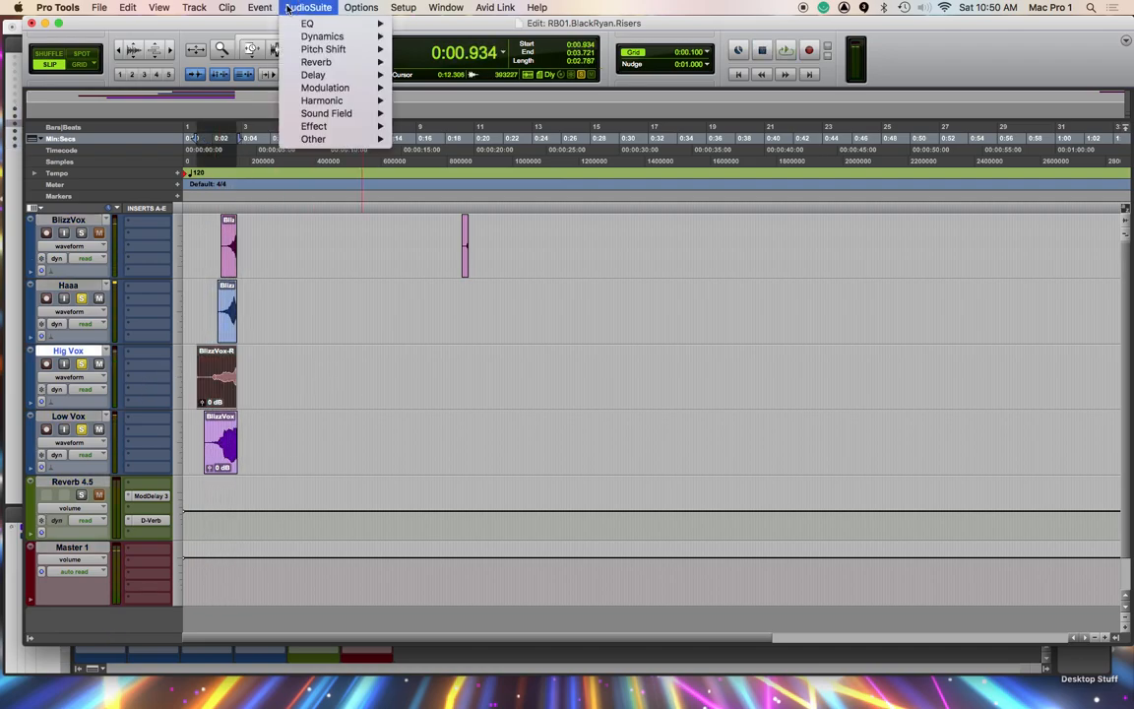
pyautogui.moveTo(335, 118)
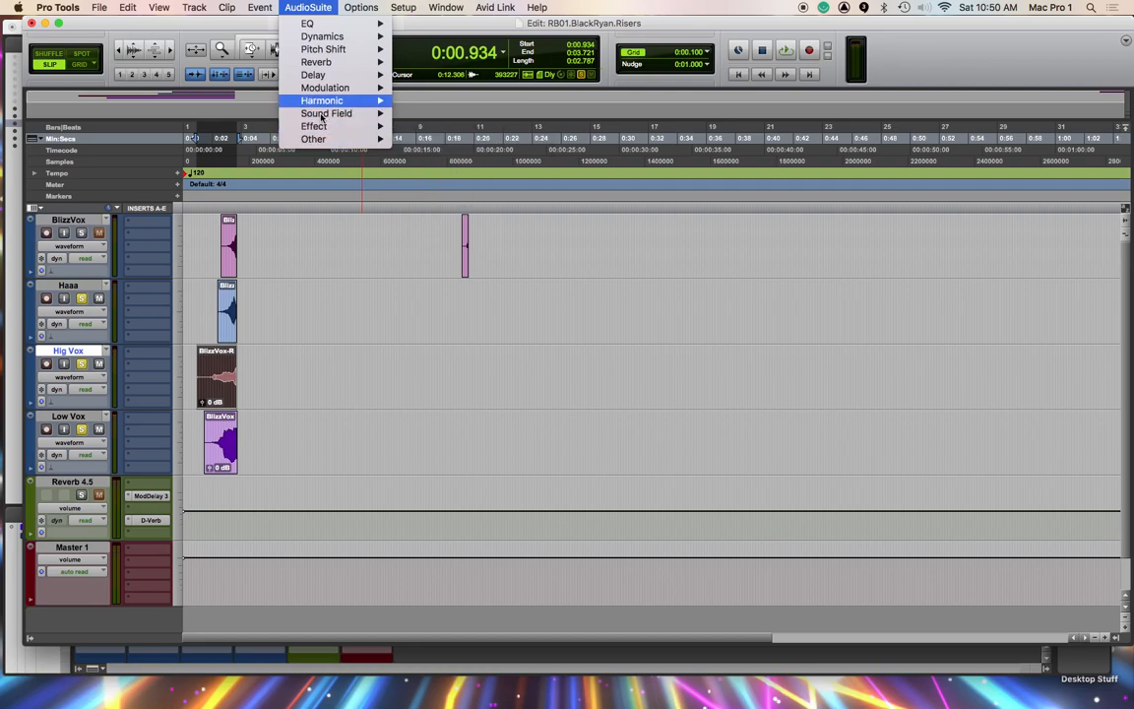
pyautogui.moveTo(332, 79)
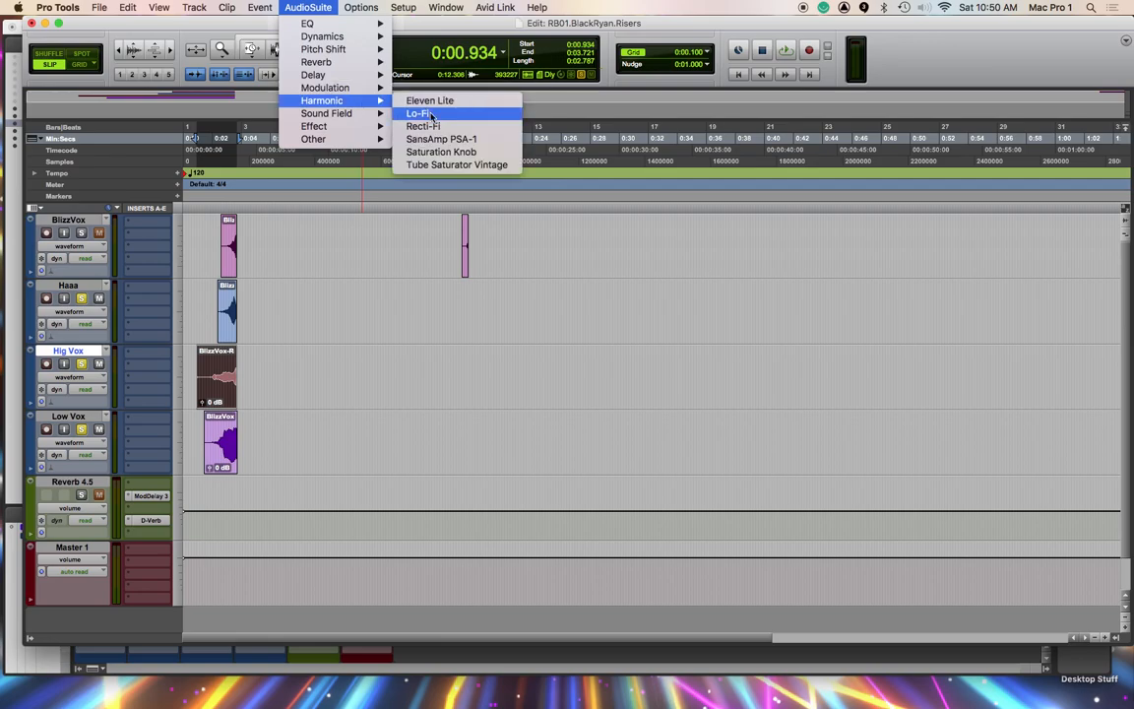
pyautogui.click(430, 117)
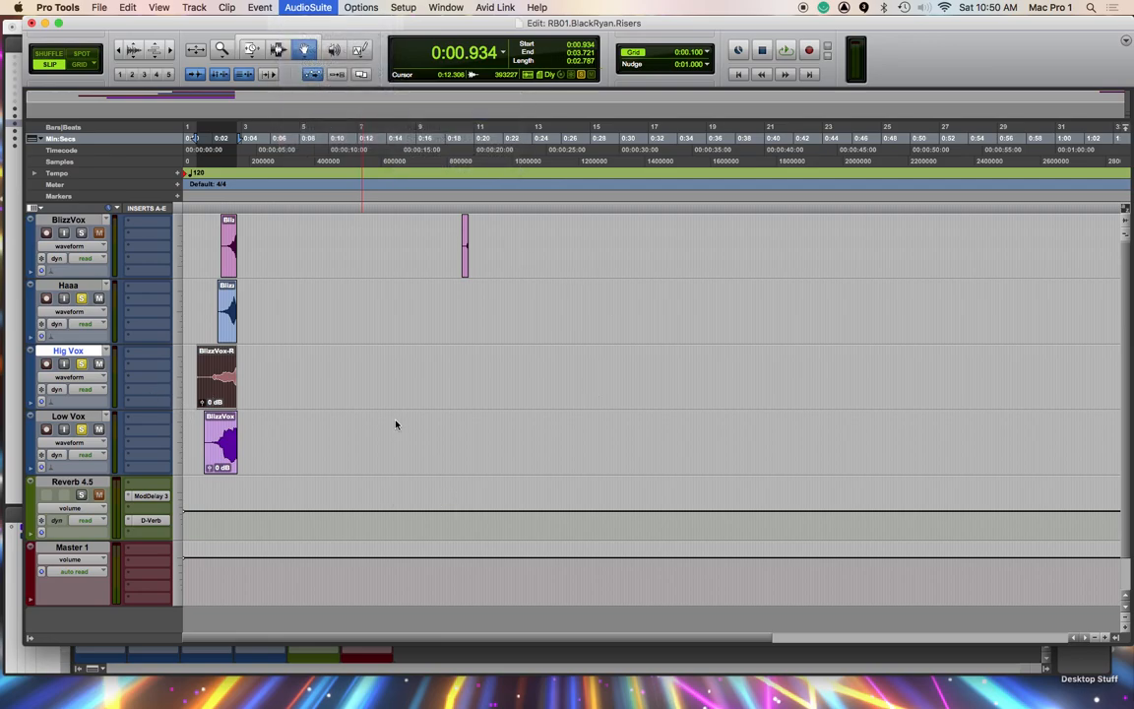
pyautogui.click(311, 374)
pyautogui.moveTo(361, 288)
pyautogui.mouseDown()
pyautogui.moveTo(341, 260)
pyautogui.moveTo(352, 307)
pyautogui.mouseUp()
pyautogui.moveTo(441, 311); pyautogui.dragTo(438, 257)
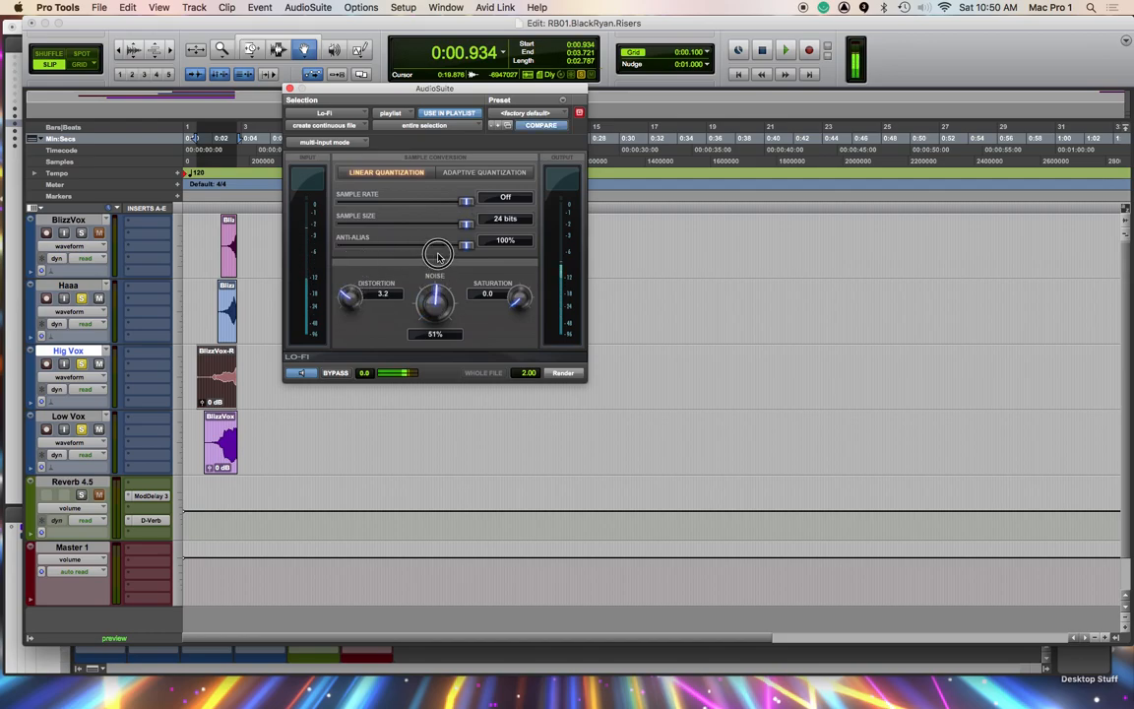
pyautogui.moveTo(513, 301); pyautogui.dragTo(517, 268)
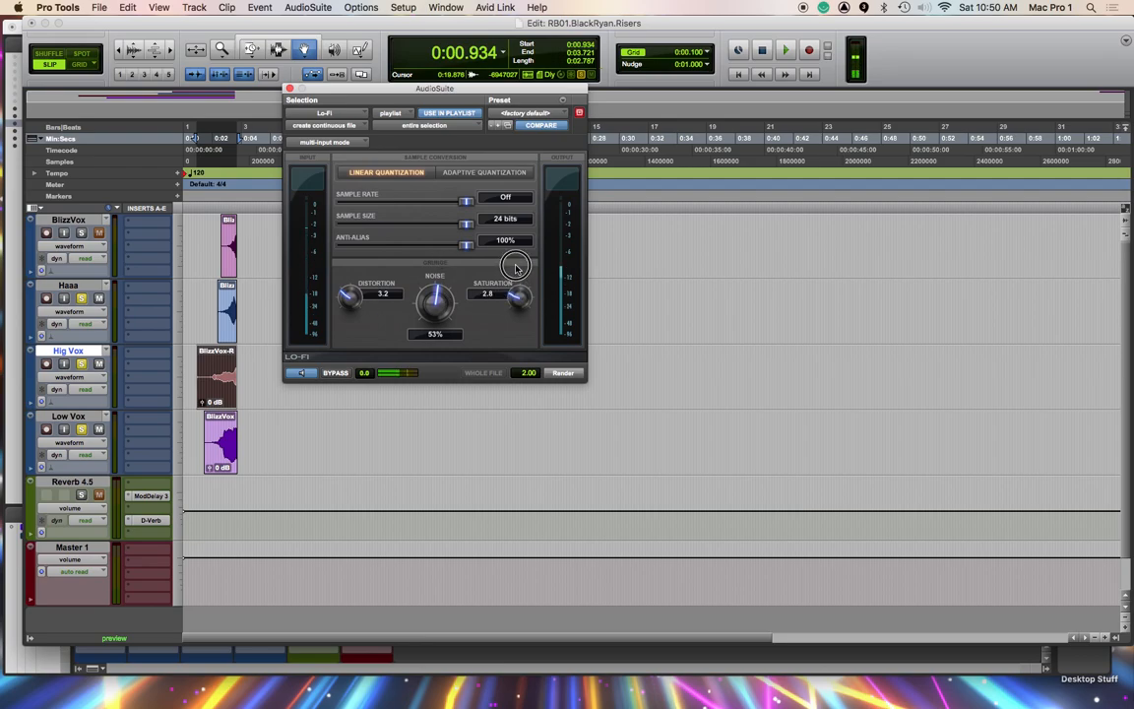
pyautogui.moveTo(349, 300); pyautogui.dragTo(349, 303)
# Set Lo-Fi's sample size to 16 bits and Anti-Alias to 45%, comparing adaptive quantization before returning to linear
pyautogui.moveTo(484, 221); pyautogui.dragTo(403, 251)
pyautogui.click(473, 174)
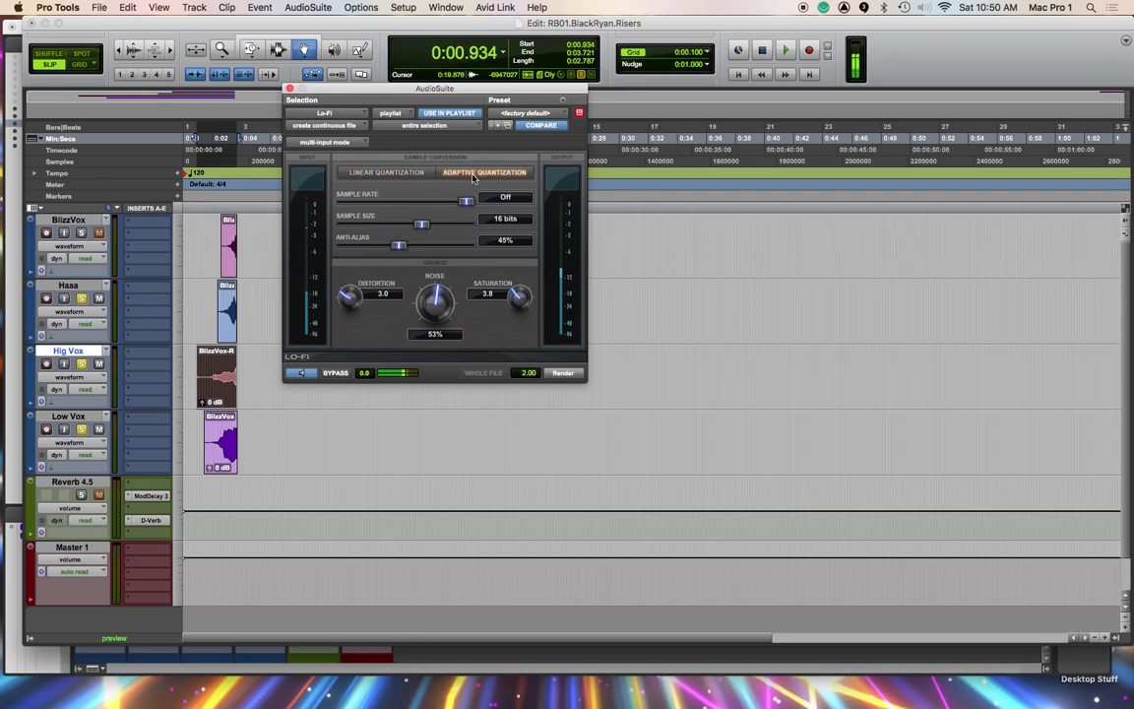
pyautogui.click(397, 174)
# Set Lo-Fi's Distortion to 3.5 and Saturation to 1.5, render it onto the Hig Vox clip and close the plug-in
pyautogui.moveTo(352, 296)
pyautogui.mouseDown()
pyautogui.moveTo(351, 308)
pyautogui.moveTo(357, 250)
pyautogui.moveTo(363, 316)
pyautogui.mouseUp()
pyautogui.moveTo(434, 304); pyautogui.dragTo(437, 297)
pyautogui.moveTo(513, 302); pyautogui.dragTo(518, 335)
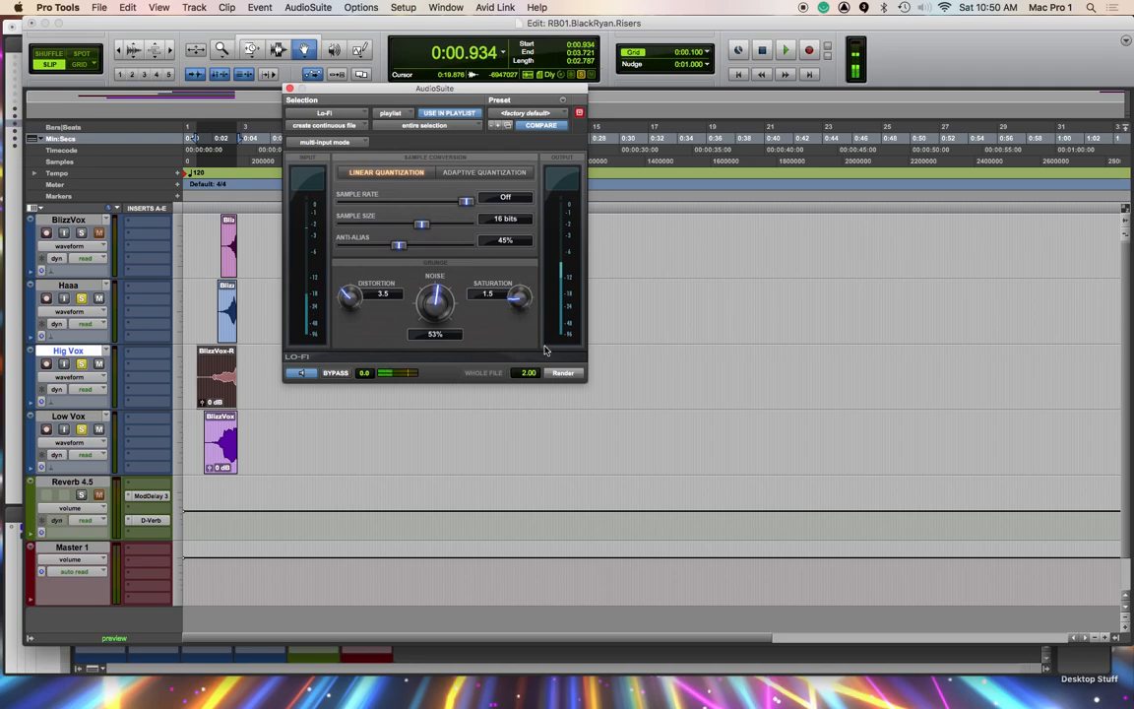
pyautogui.click(565, 374)
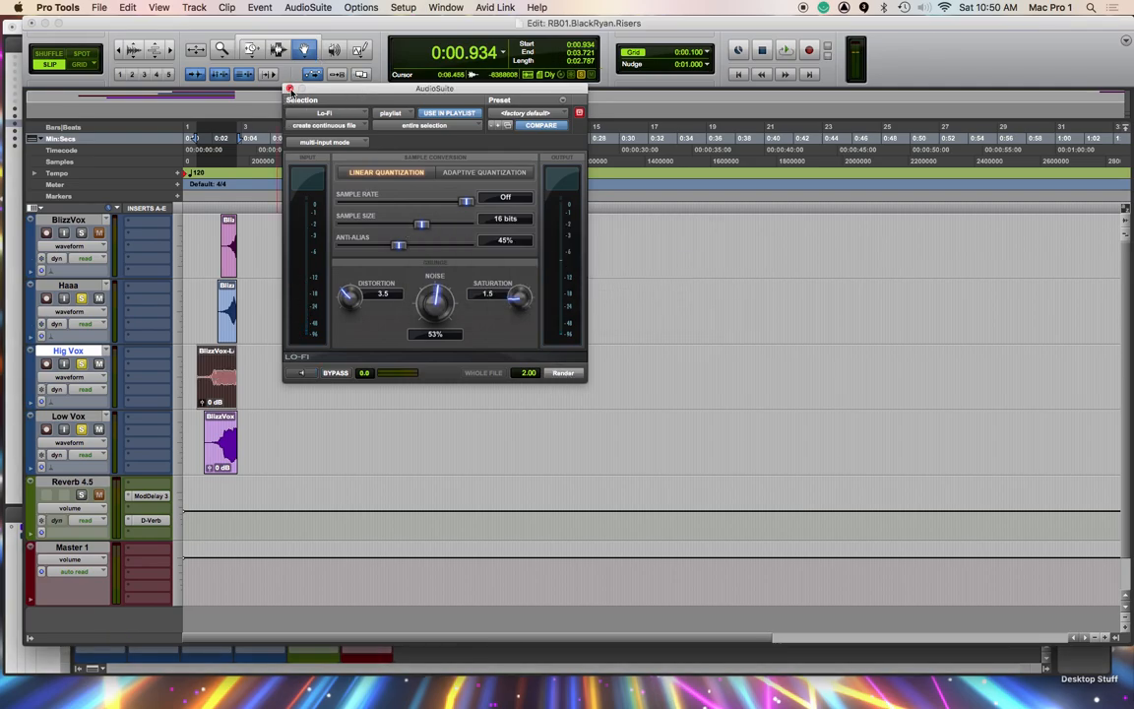
pyautogui.click(288, 89)
# Render Reverse on the Hig Vox clip and audition it from 0.934 s
pyautogui.click(307, 8)
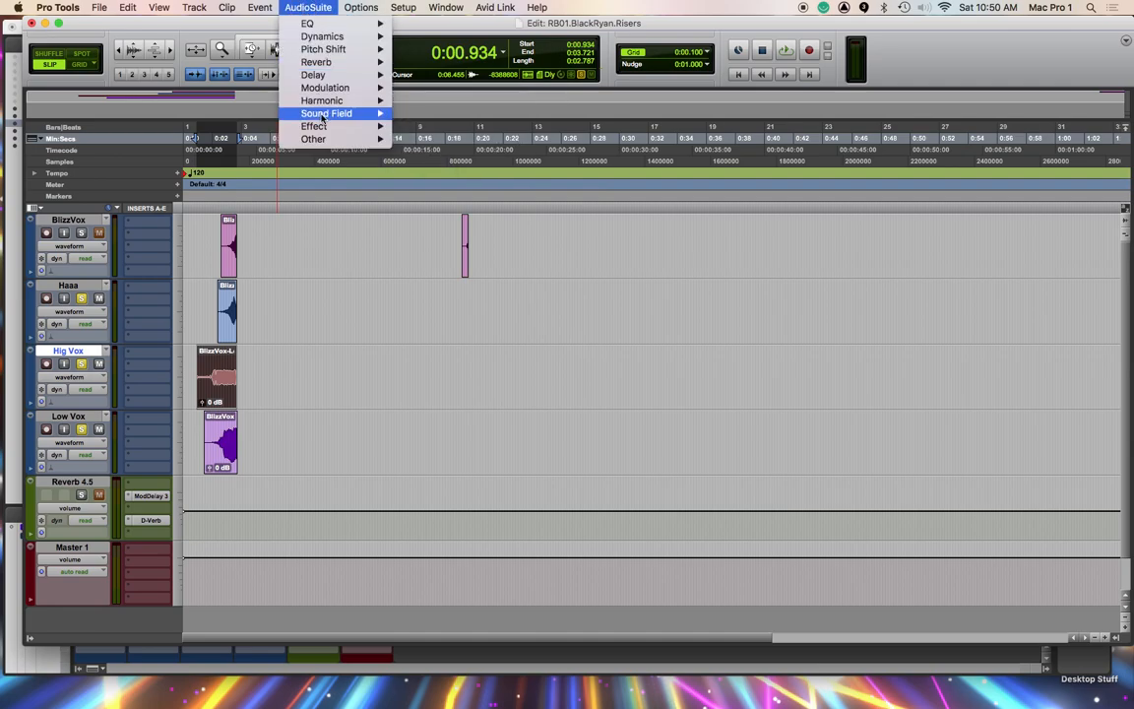
pyautogui.moveTo(295, 139)
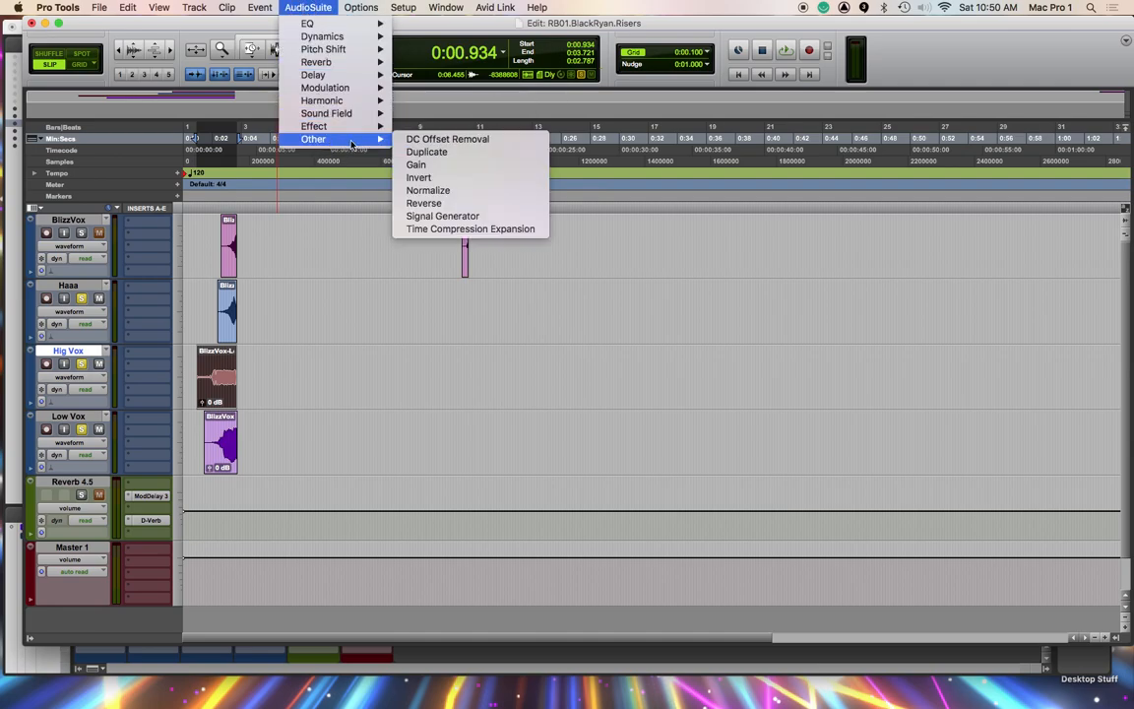
pyautogui.click(423, 203)
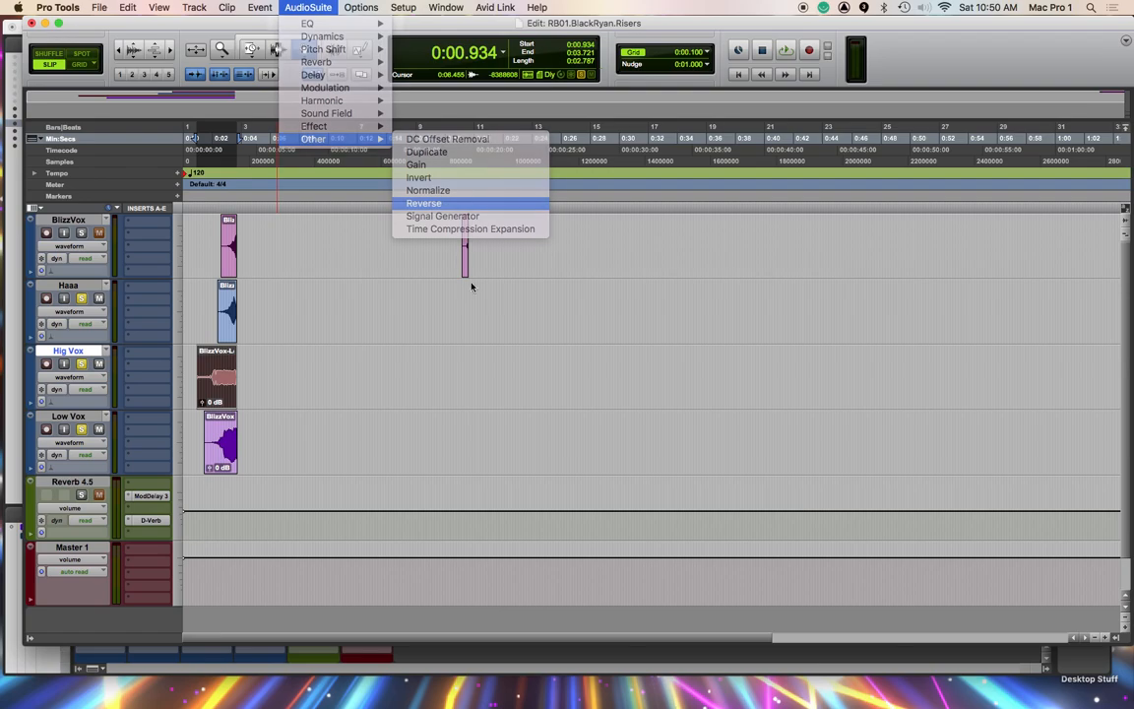
pyautogui.click(561, 161)
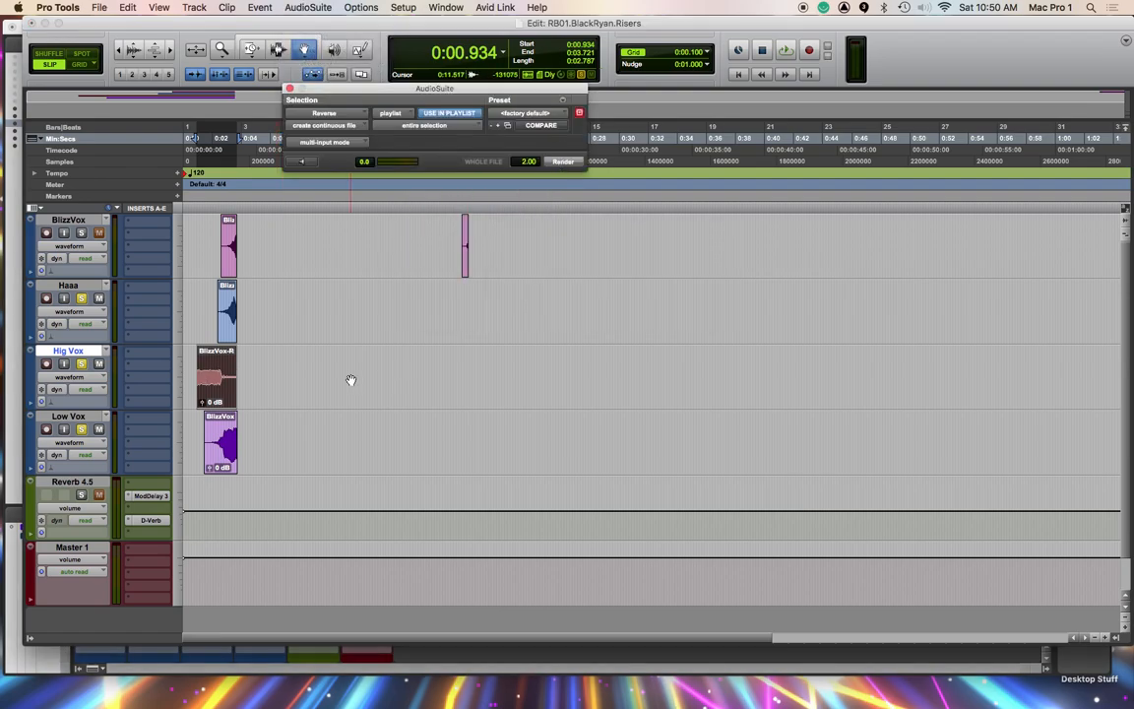
pyautogui.press('space')
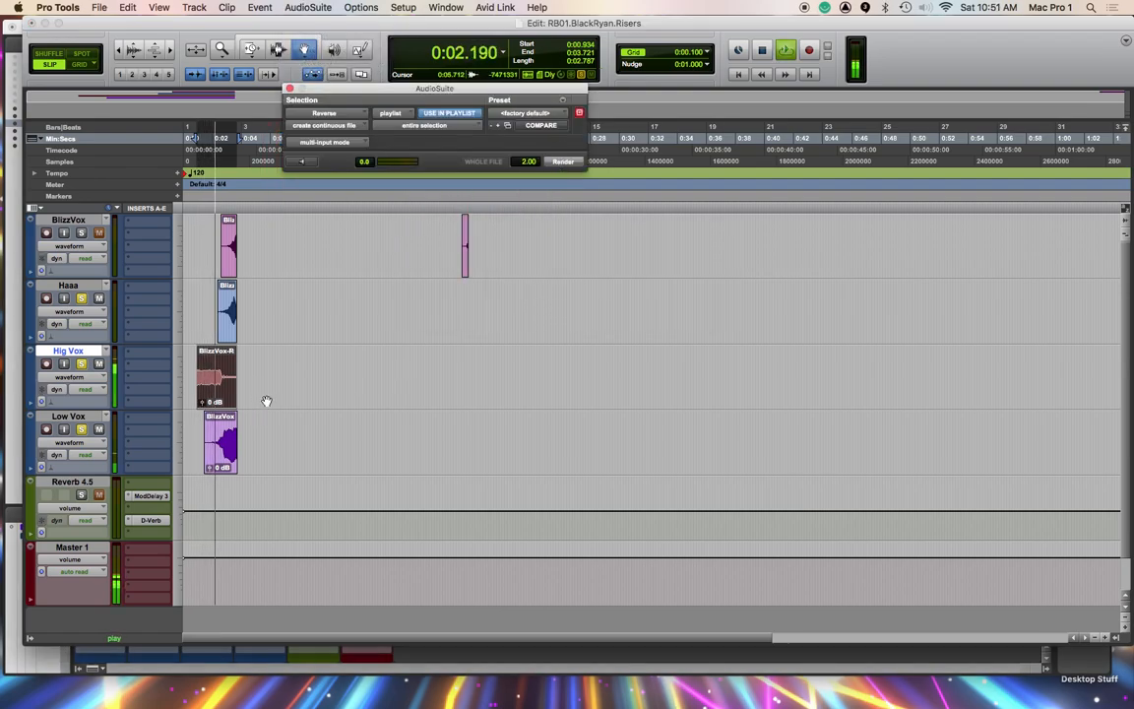
pyautogui.press('space')
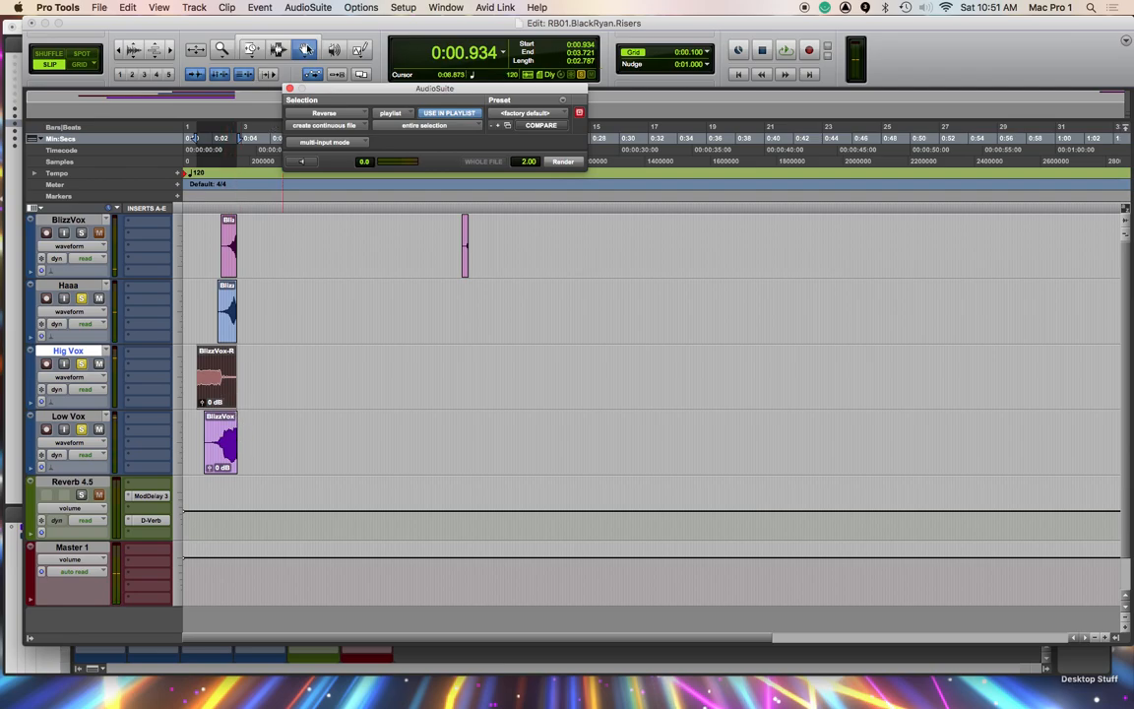
# Preview and render Vari-Fi on the Hig Vox clip with Slow Down, Fit To and Fades On
pyautogui.click(308, 6)
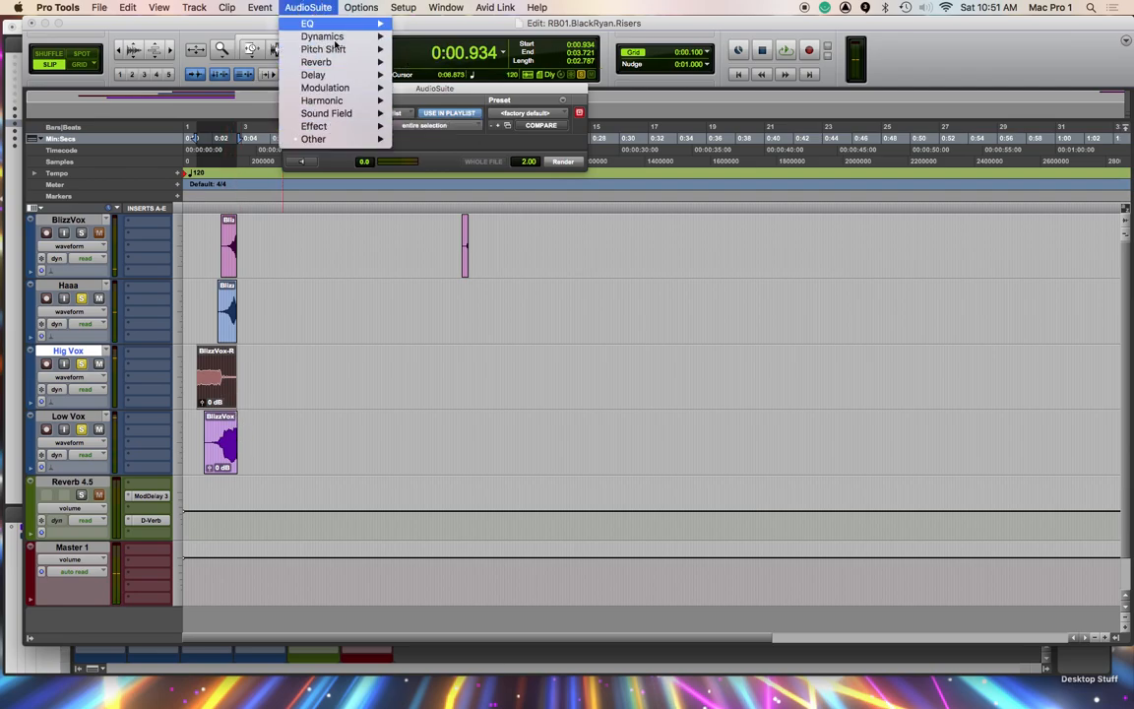
pyautogui.click(393, 88)
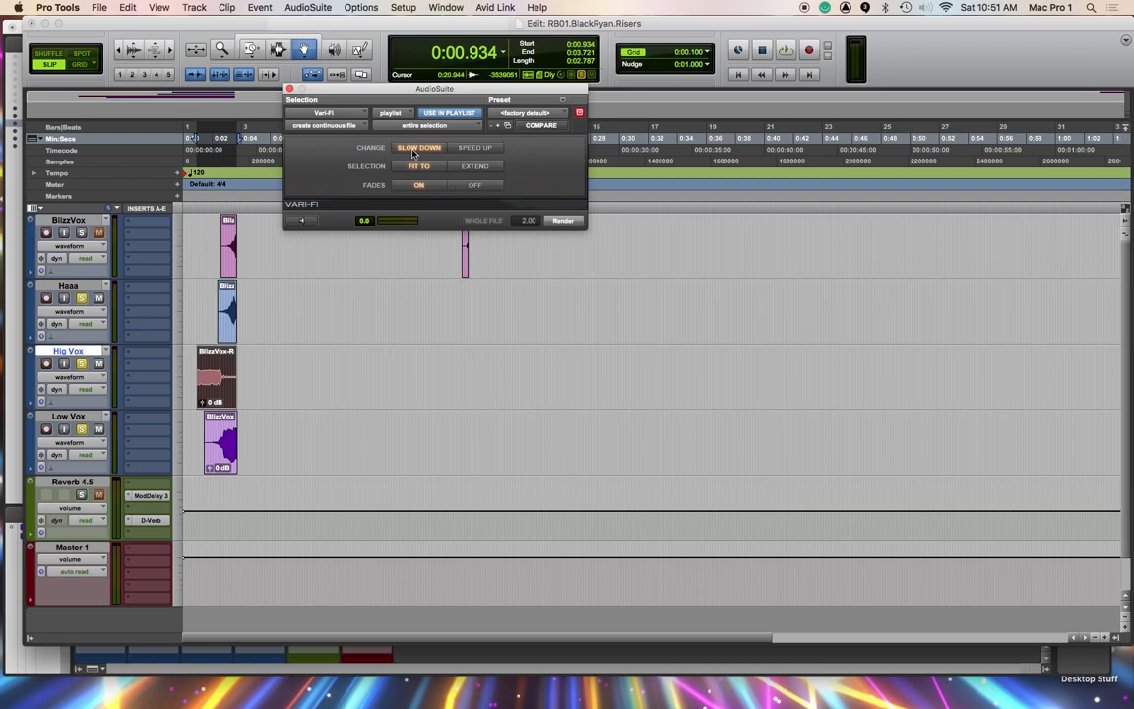
pyautogui.click(300, 220)
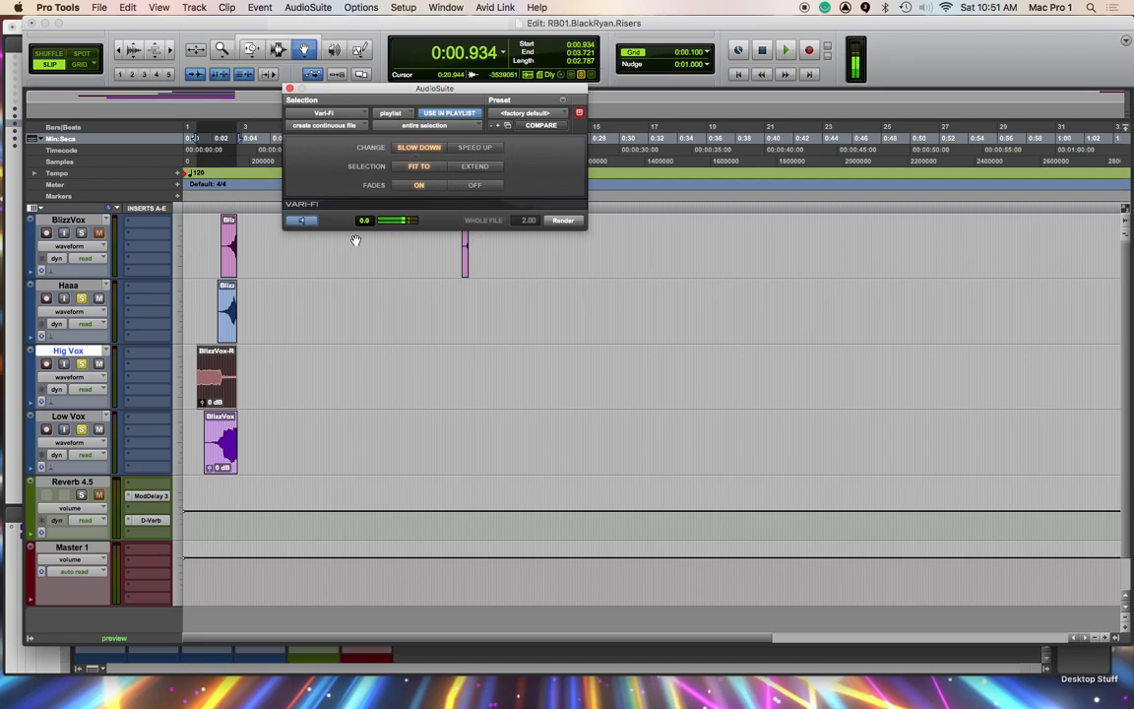
pyautogui.click(563, 220)
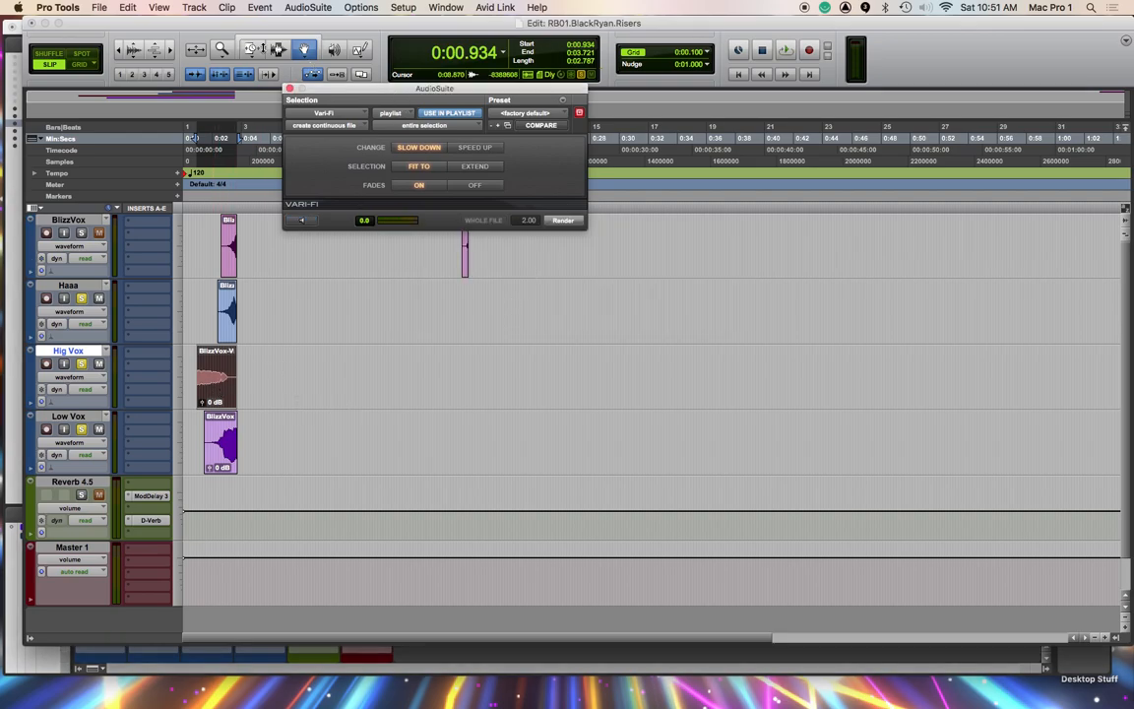
# Render Reverse on the slowed-down Hig Vox clip and play the layered riser from 0.934 s
pyautogui.click(308, 7)
pyautogui.moveTo(324, 139)
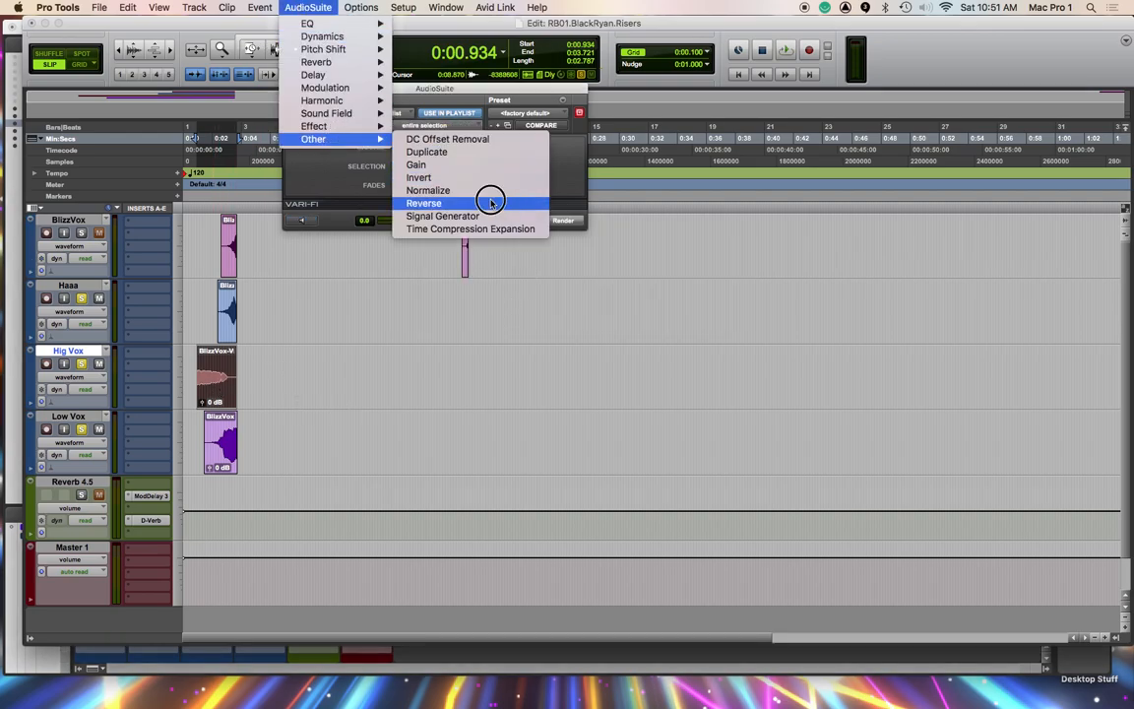
pyautogui.click(490, 202)
pyautogui.click(565, 164)
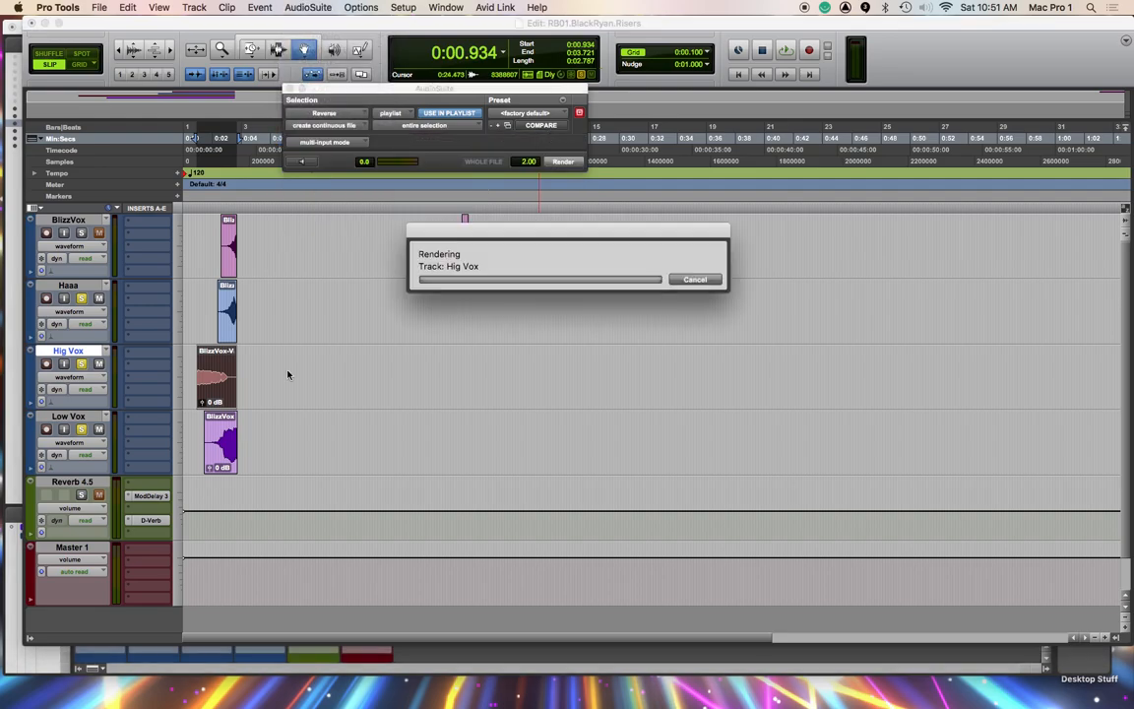
pyautogui.press('space')
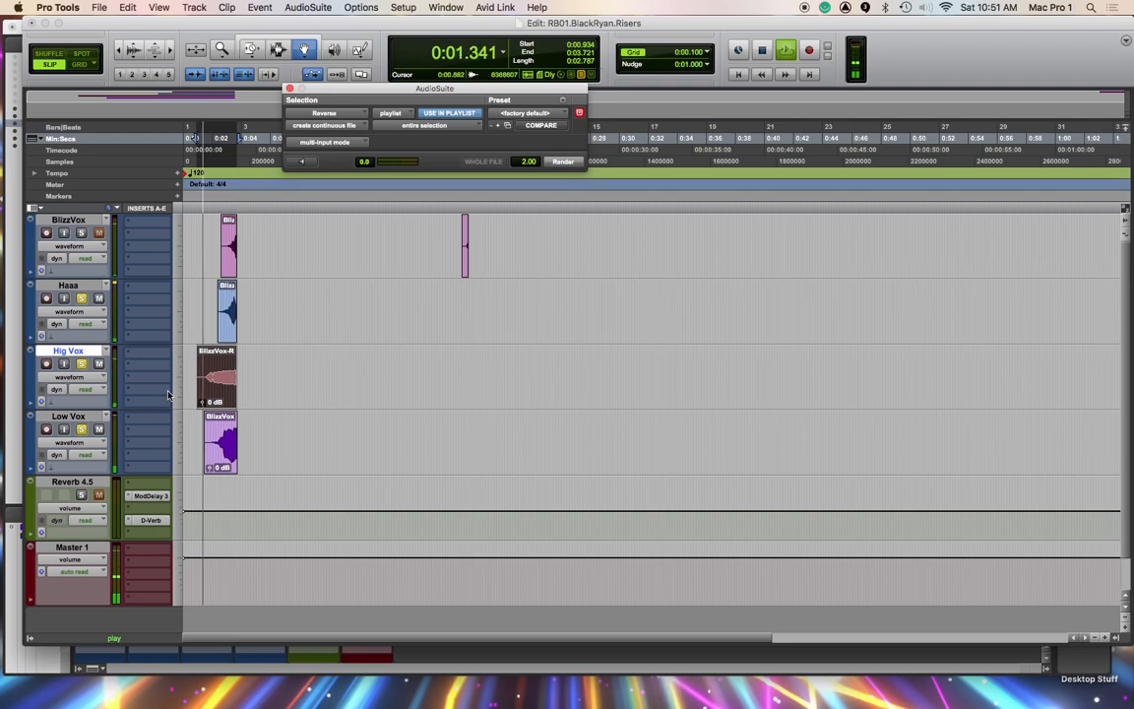
# Clear all track solos and balance the faders to Hig Vox -23.9 dB, Low Vox about -15.8 dB and Haaa -3.0 dB
pyautogui.press('super+equal')
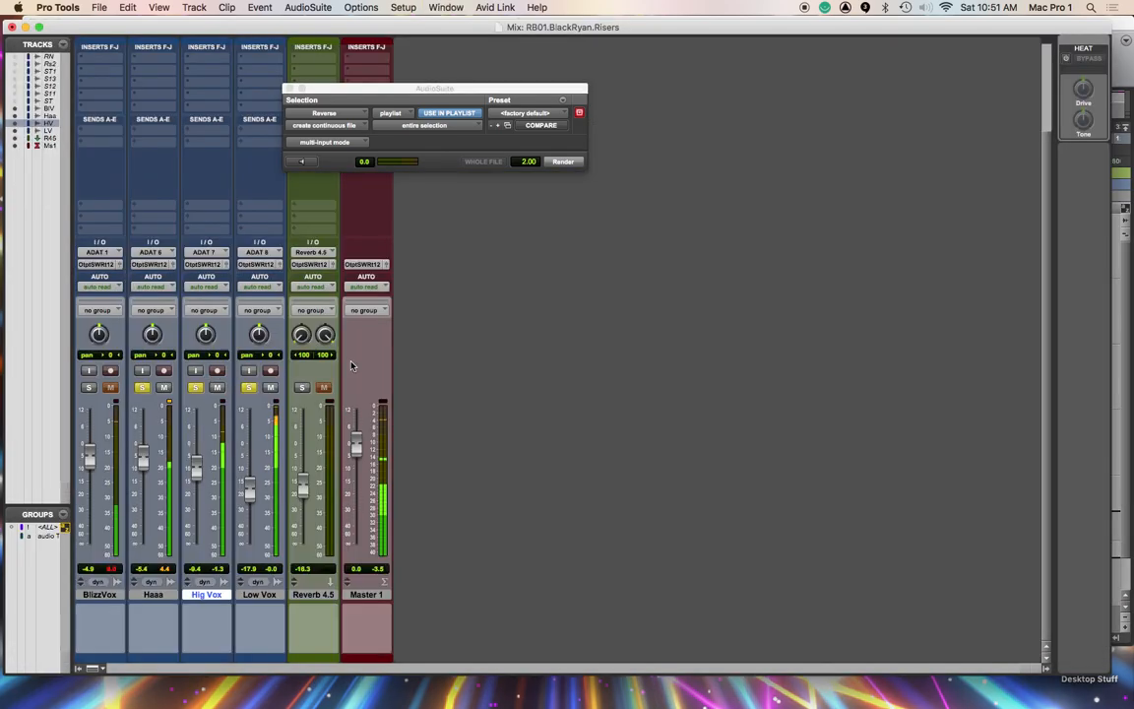
pyautogui.moveTo(193, 472); pyautogui.dragTo(253, 489)
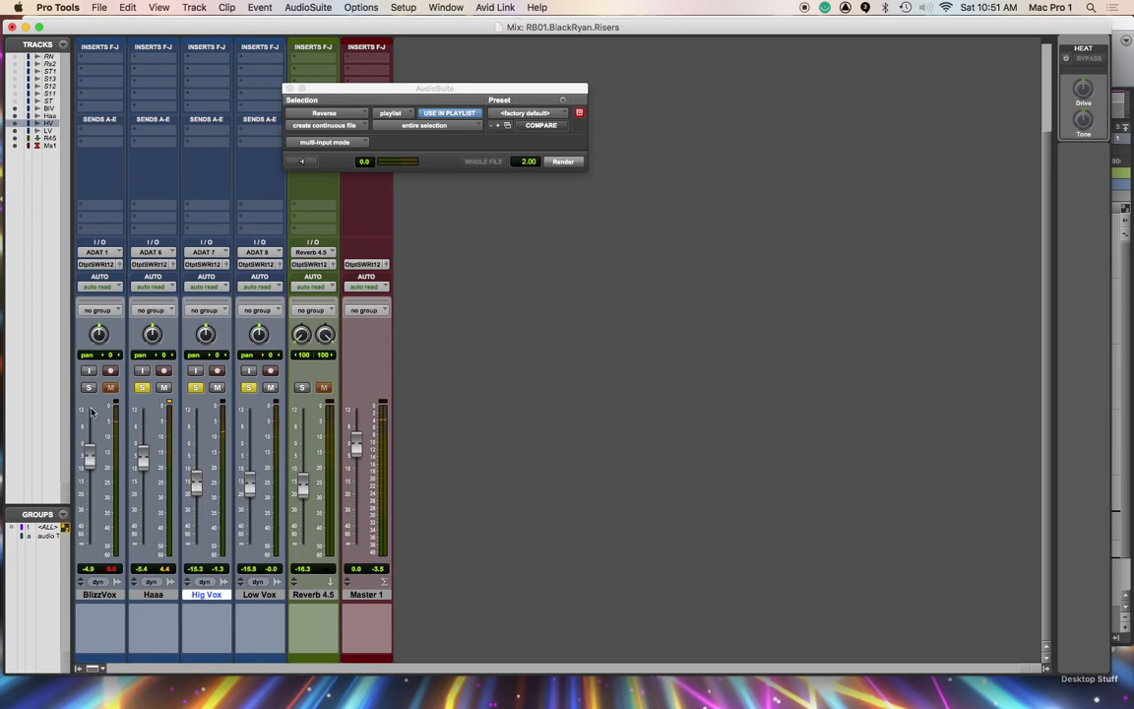
pyautogui.keyDown('alt'); pyautogui.click(144, 389); pyautogui.keyUp('alt')
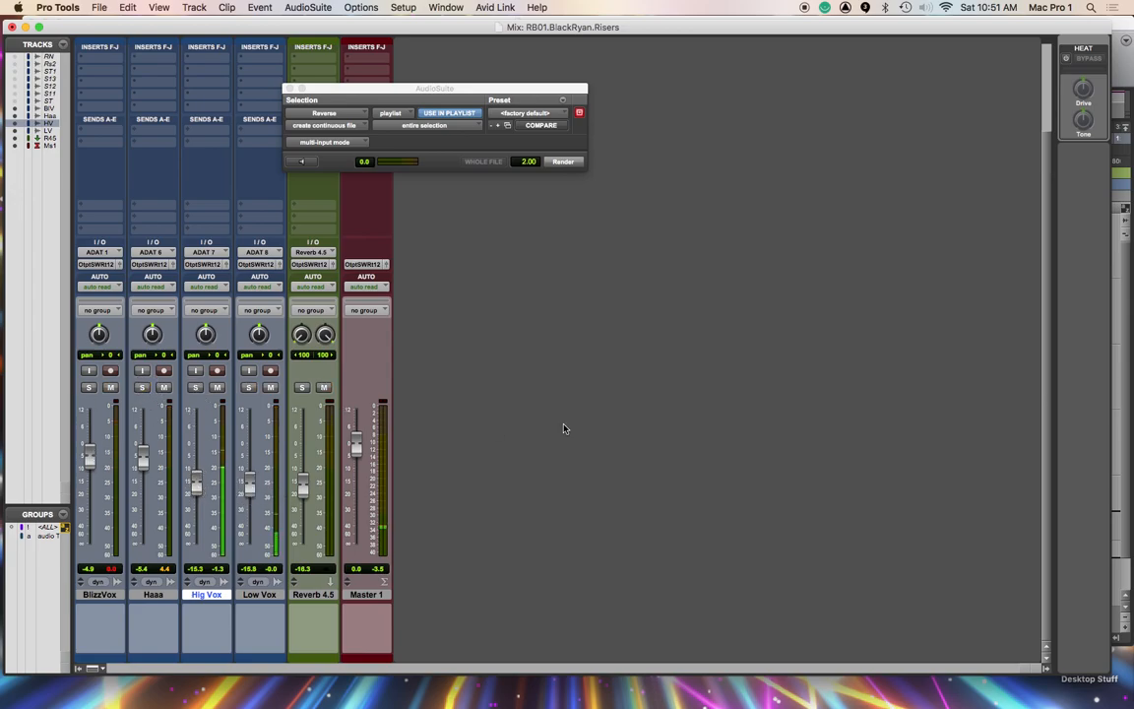
pyautogui.moveTo(199, 489); pyautogui.dragTo(197, 507)
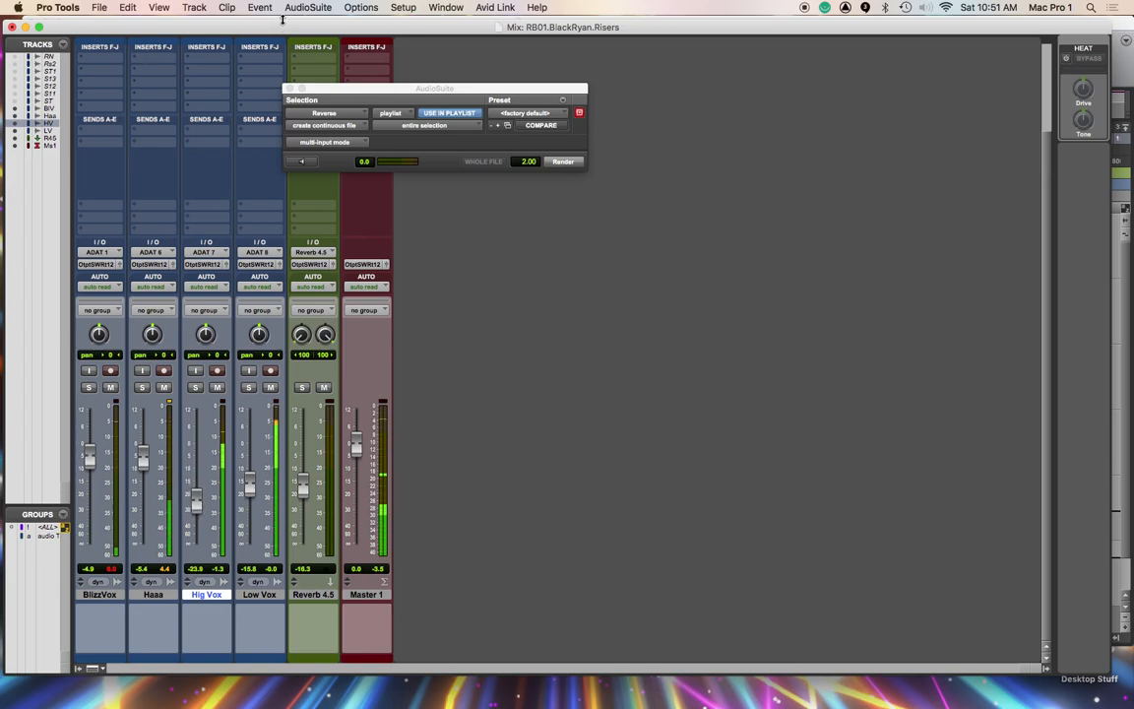
pyautogui.moveTo(141, 461); pyautogui.dragTo(142, 452)
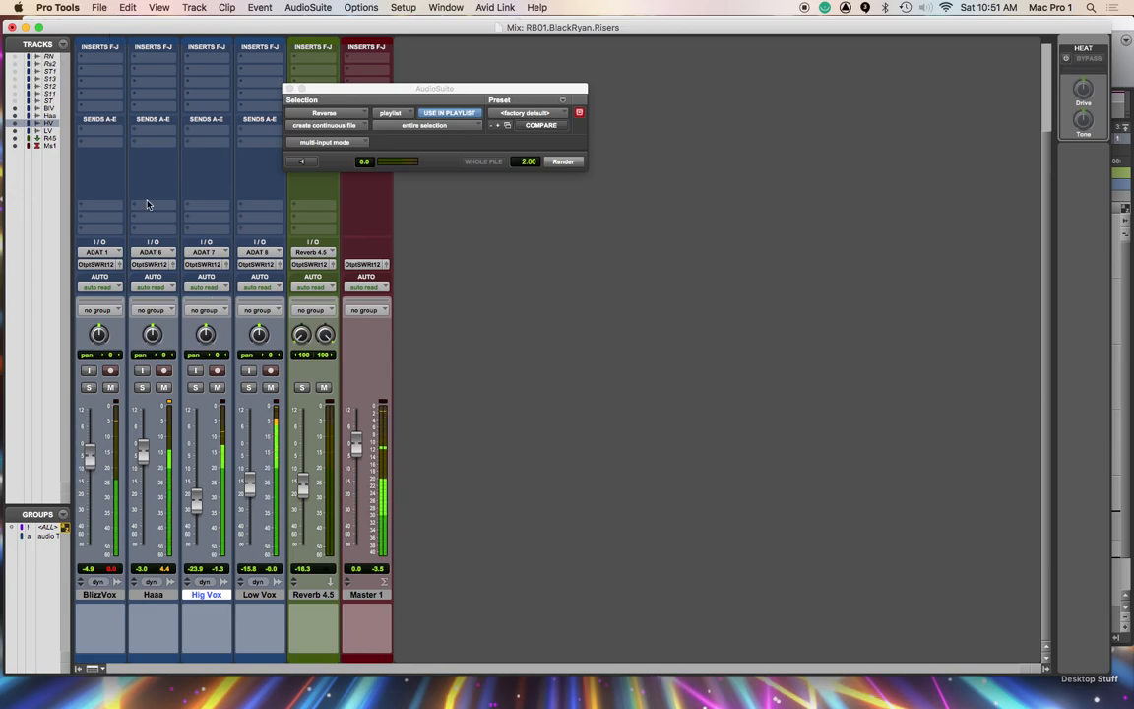
# Select the four vocal tracks and add a send to the Reverb 4.5 (Mono) bus on the BlizzVox track
pyautogui.click(267, 599)
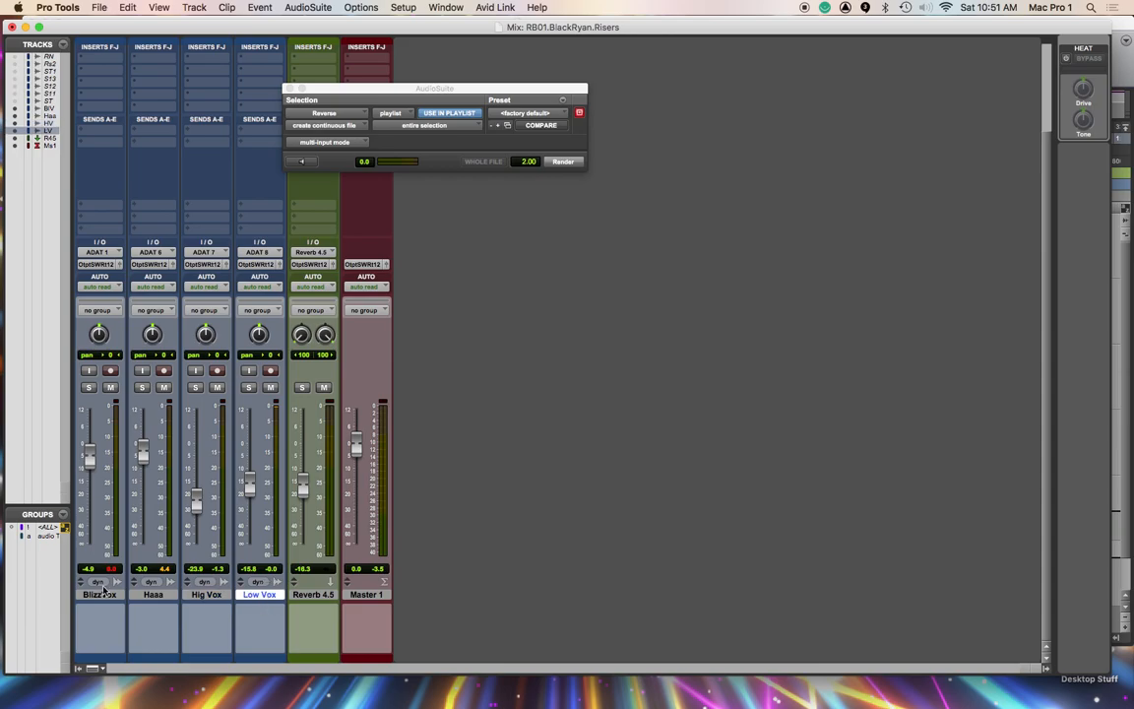
pyautogui.keyDown('shift'); pyautogui.click(103, 594); pyautogui.keyUp('shift')
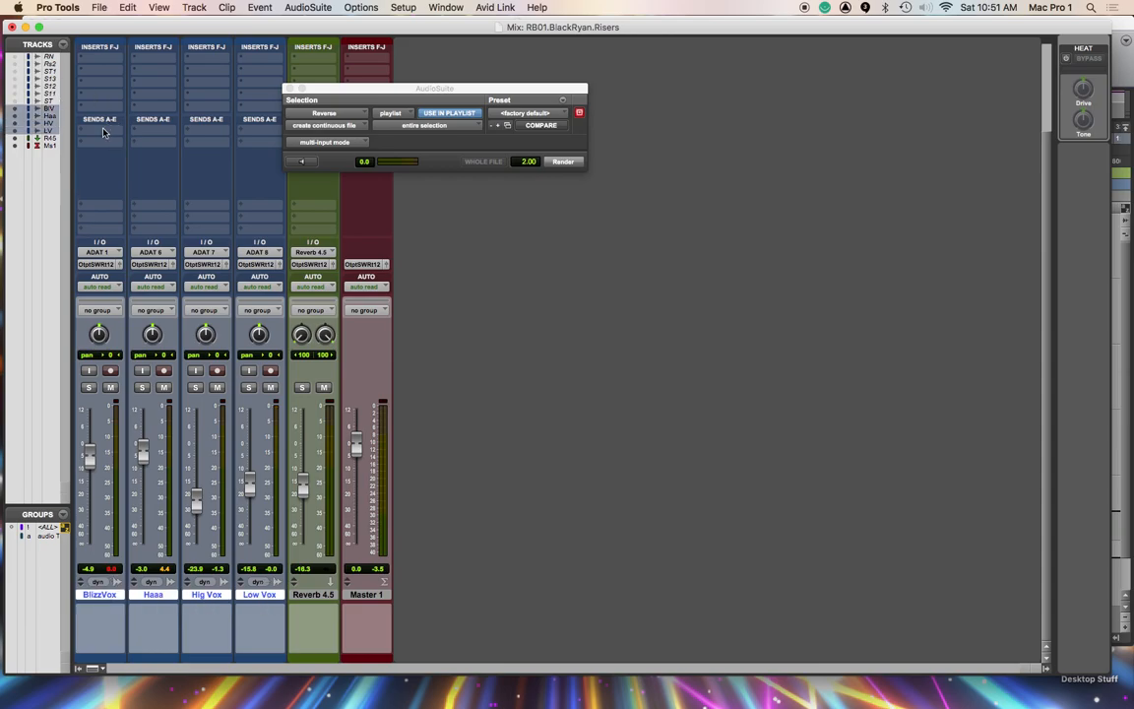
pyautogui.click(85, 147)
pyautogui.moveTo(126, 145)
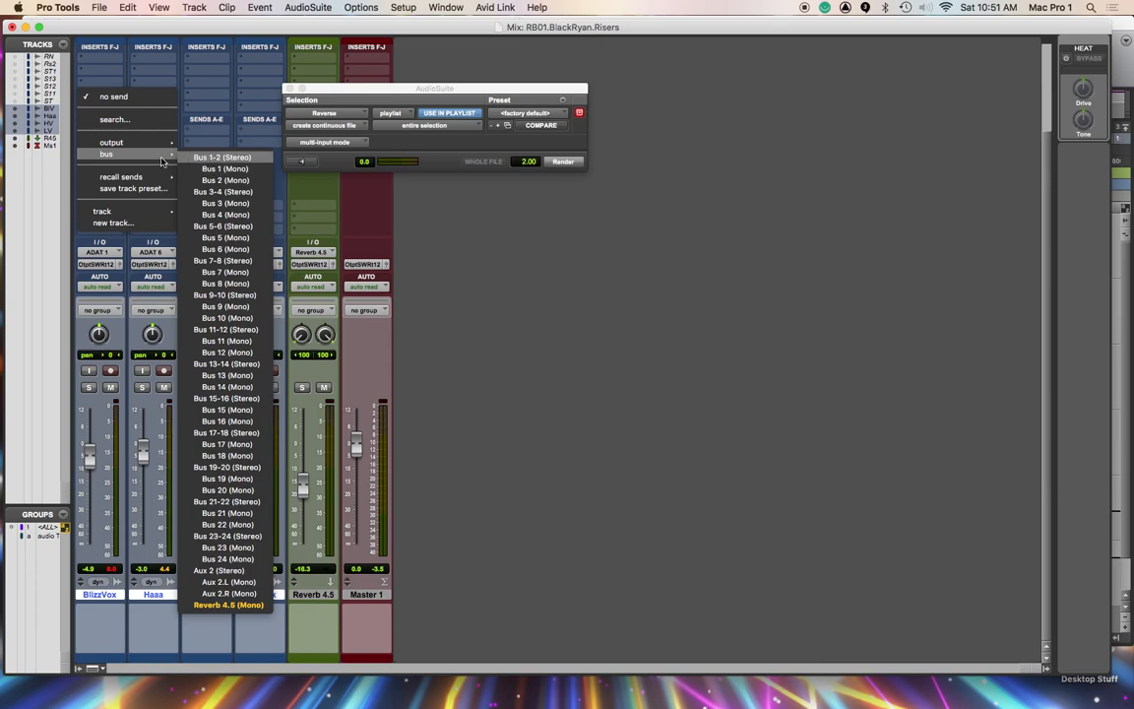
pyautogui.click(252, 607)
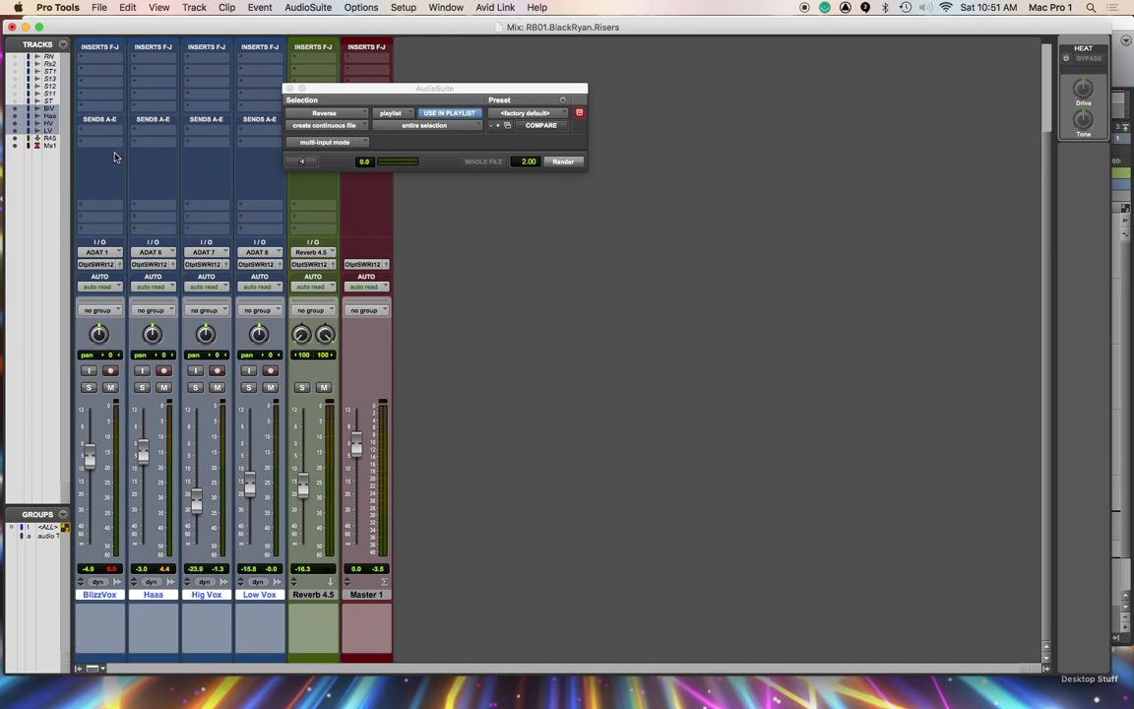
pyautogui.moveTo(350, 88); pyautogui.dragTo(551, 72)
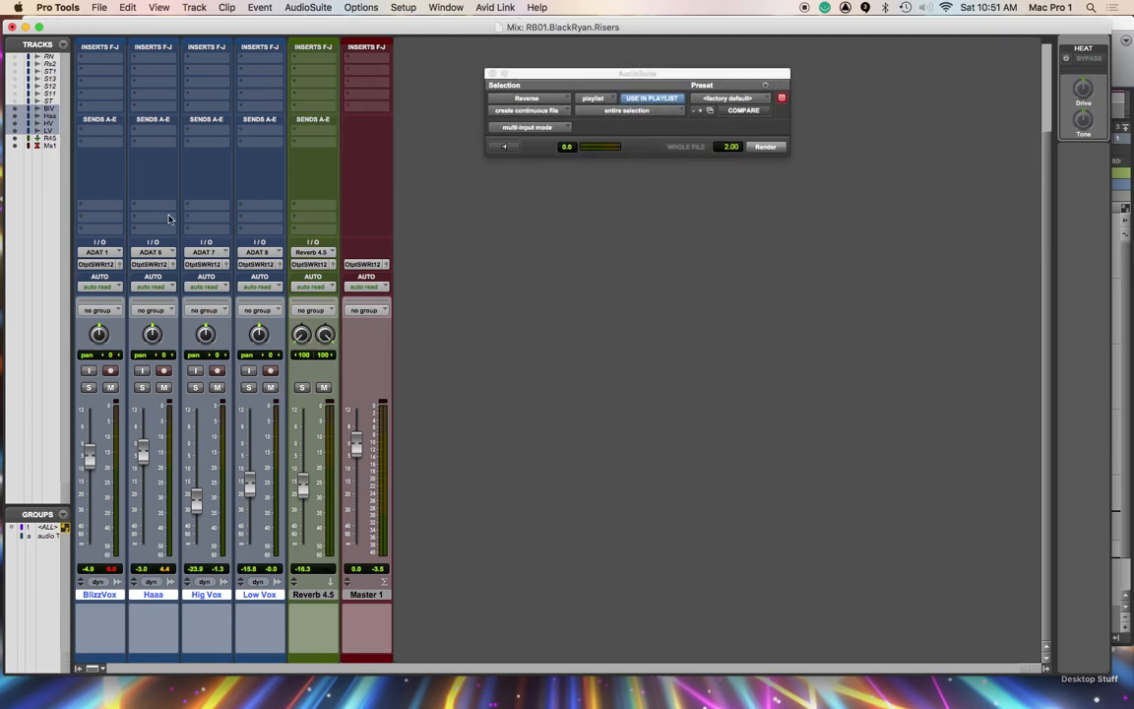
pyautogui.click(87, 138)
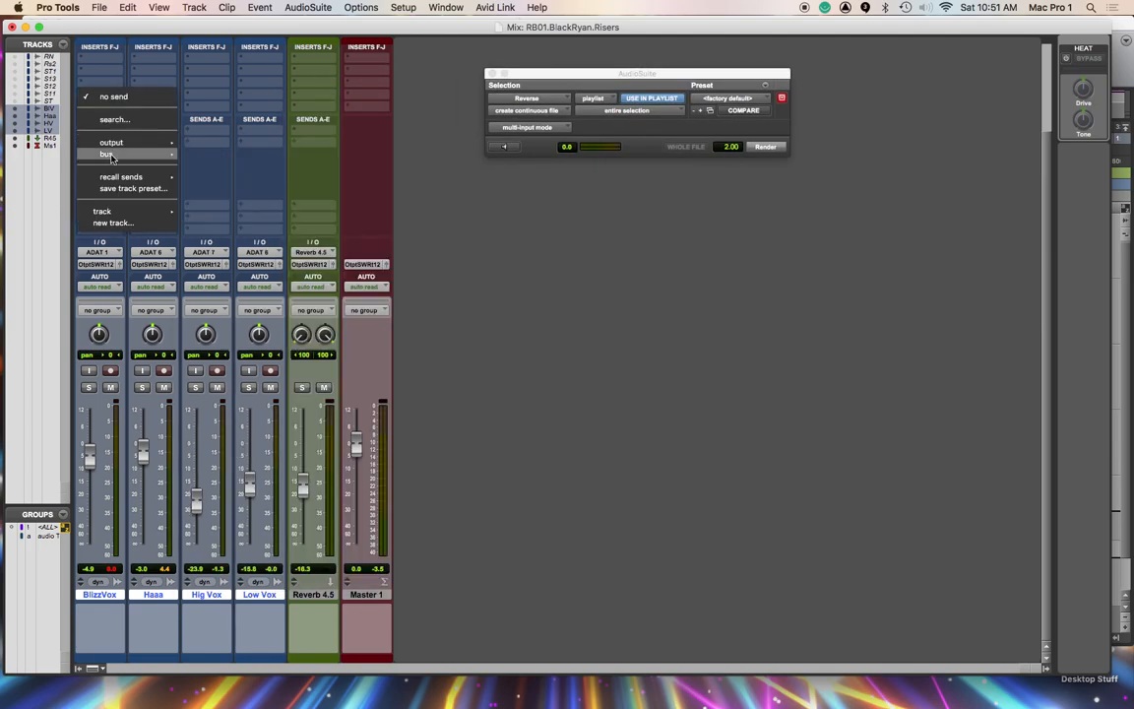
pyautogui.moveTo(108, 153)
pyautogui.click(214, 610)
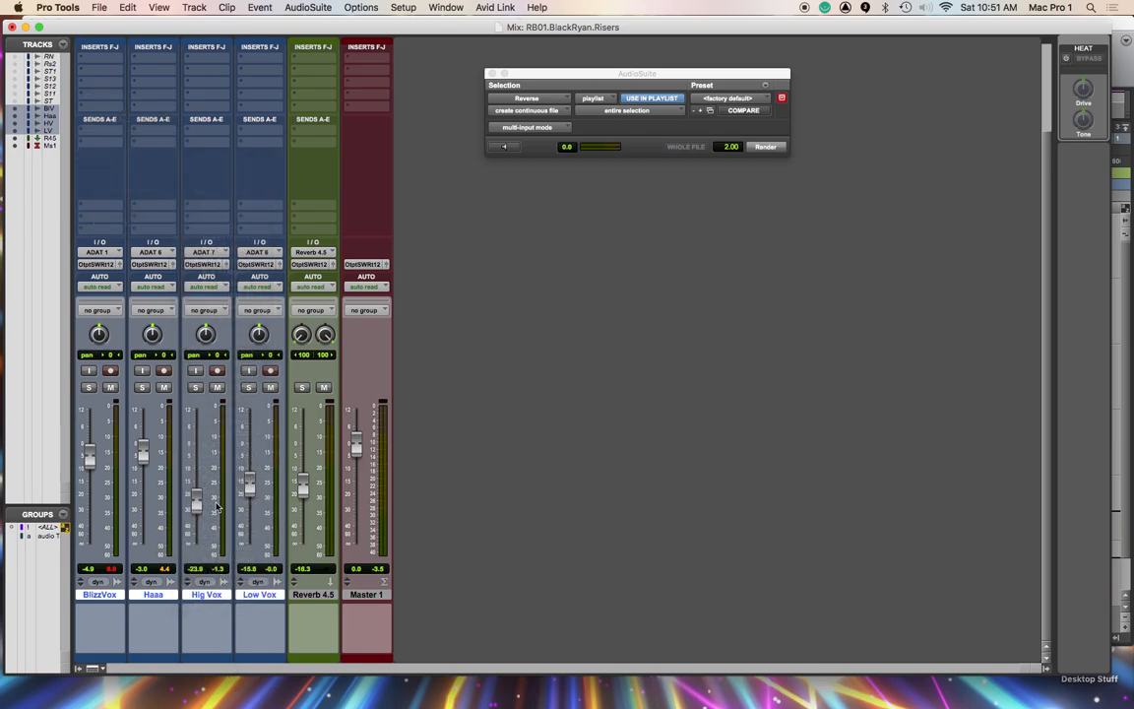
# Add sends to the Reverb 4.5 (Mono) bus on the Haaa, Hig Vox and Low Vox tracks
pyautogui.click(138, 147)
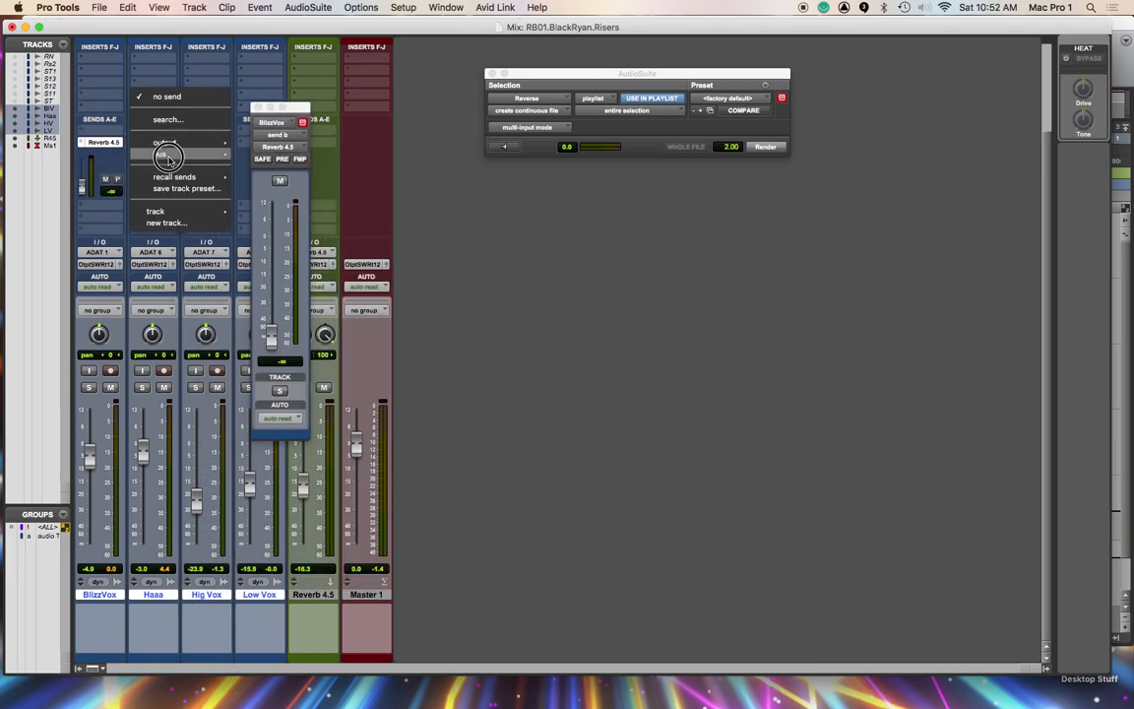
pyautogui.moveTo(192, 154)
pyautogui.click(282, 604)
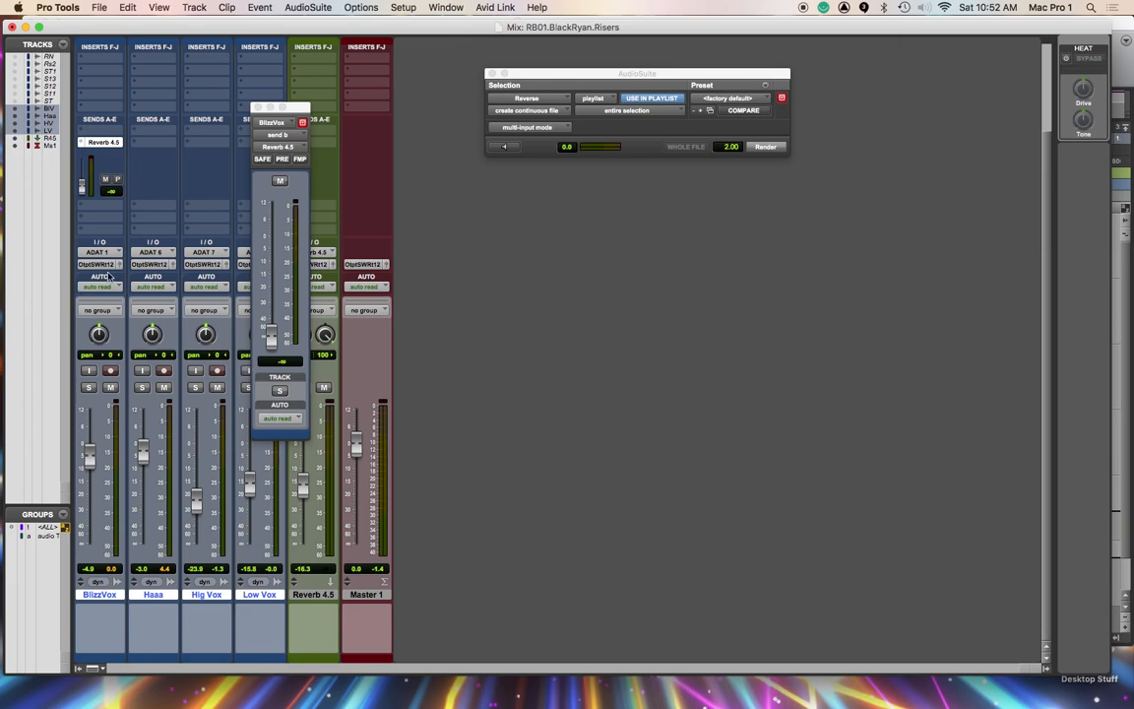
pyautogui.click(190, 144)
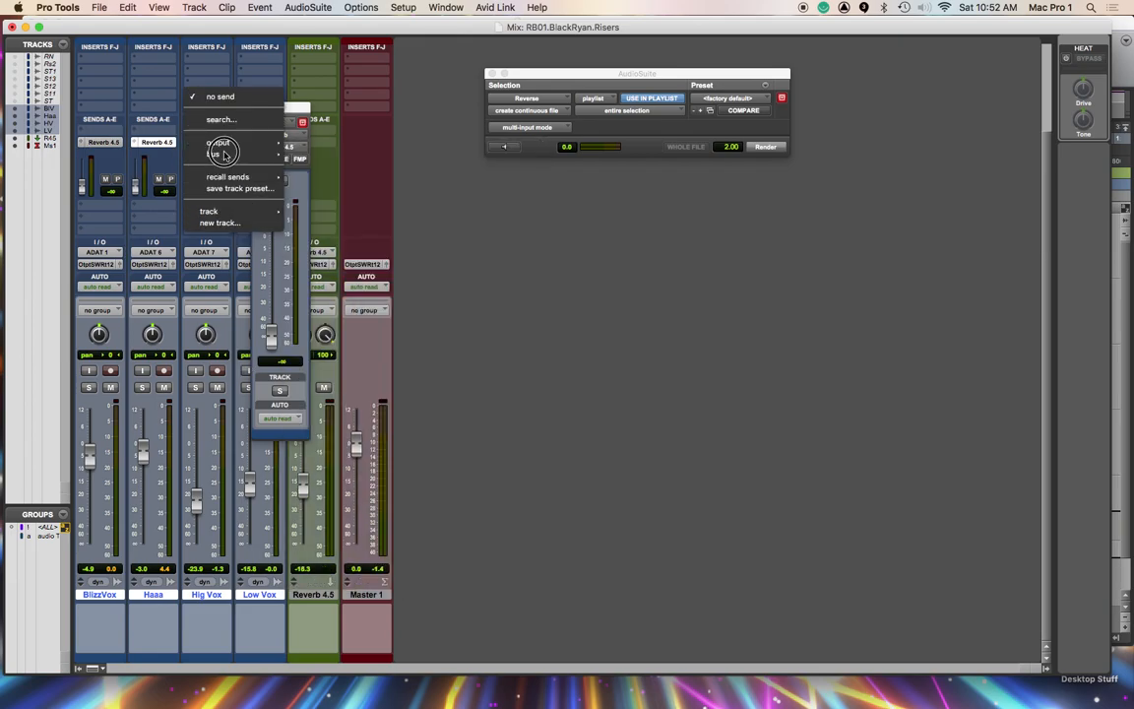
pyautogui.moveTo(213, 153)
pyautogui.click(314, 606)
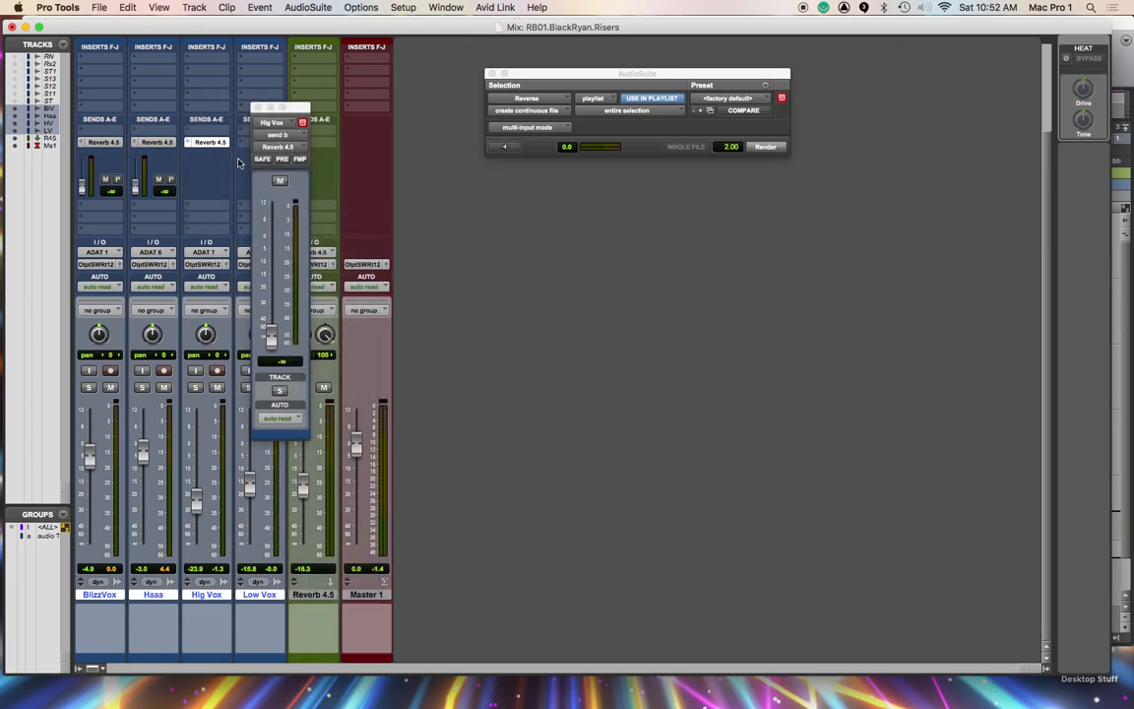
pyautogui.click(243, 143)
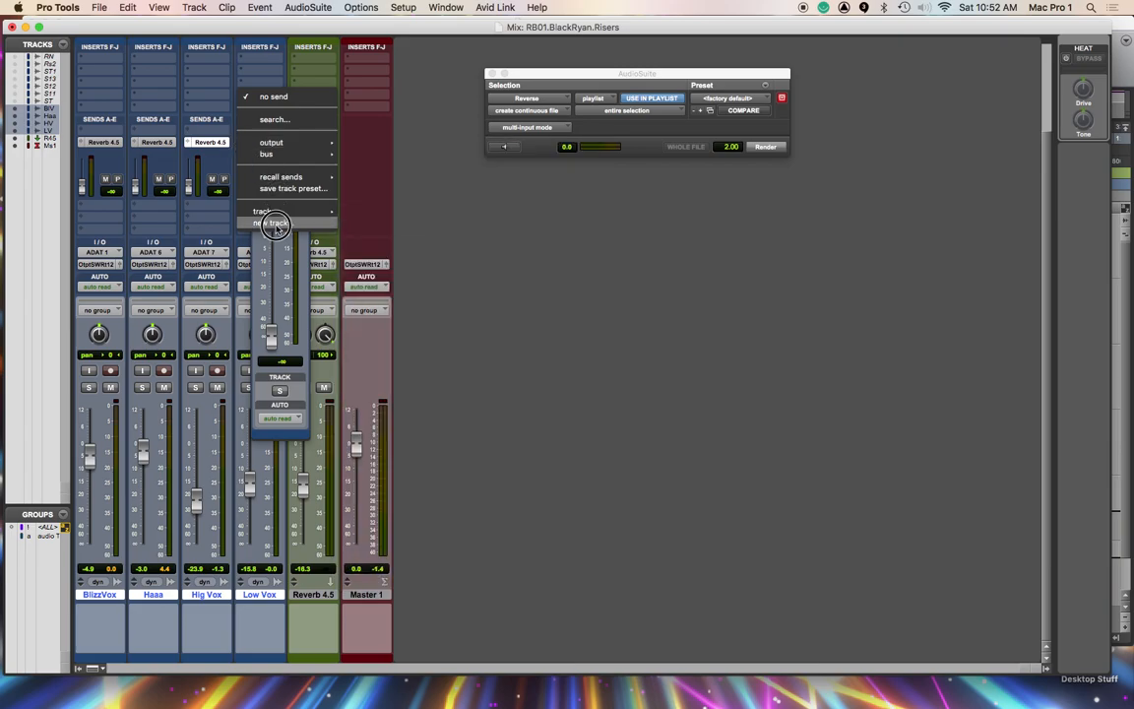
pyautogui.moveTo(265, 154)
pyautogui.click(387, 605)
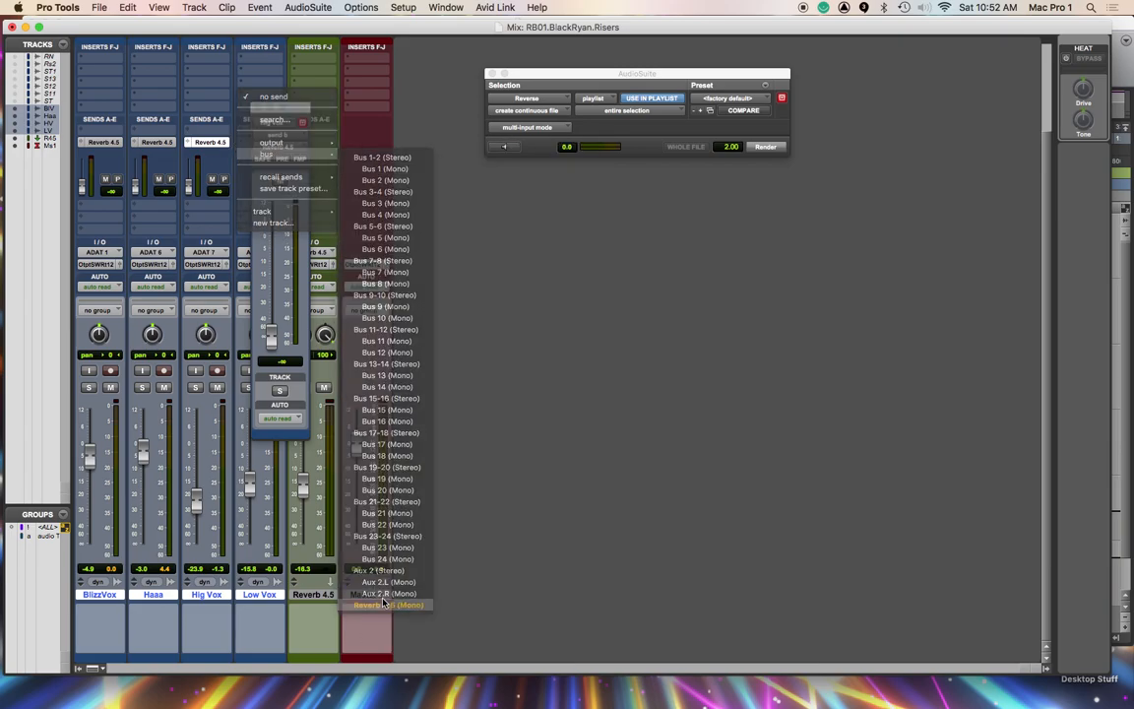
# Set the reverb sends to -22.3 dB on BlizzVox and Haaa, -18.9 dB on Hig Vox and -16.3 dB on Low Vox, and audition them
pyautogui.click(258, 107)
pyautogui.moveTo(84, 188); pyautogui.dragTo(242, 177)
pyautogui.press('super+equal')
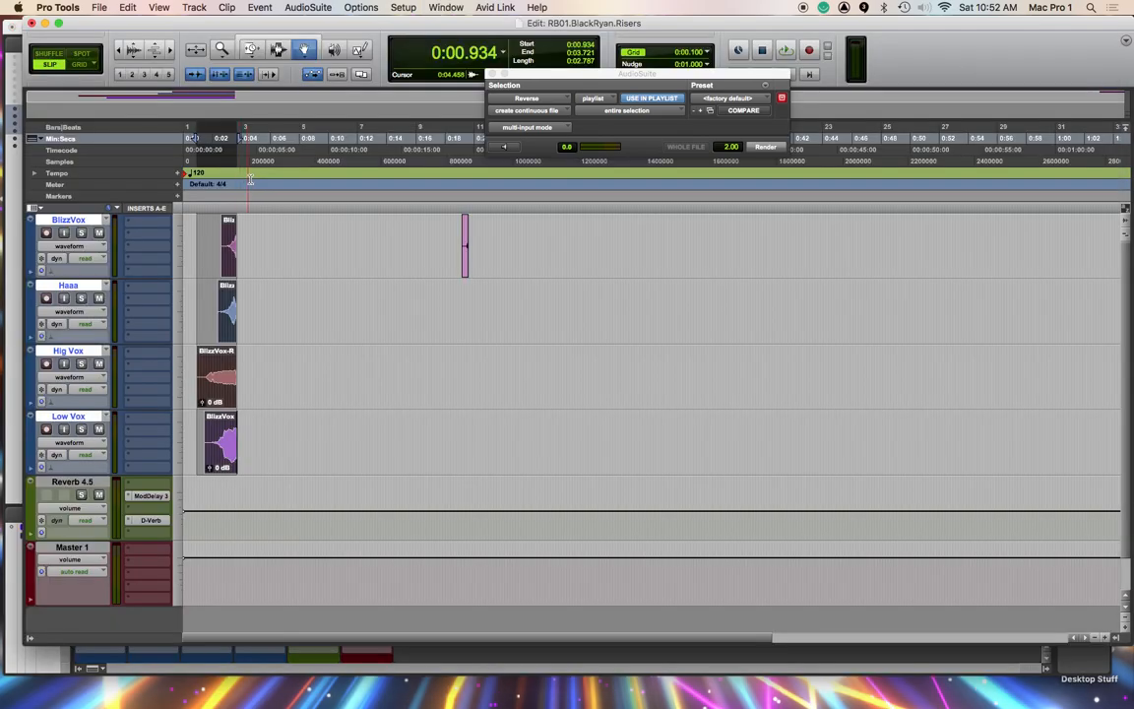
pyautogui.press('space')
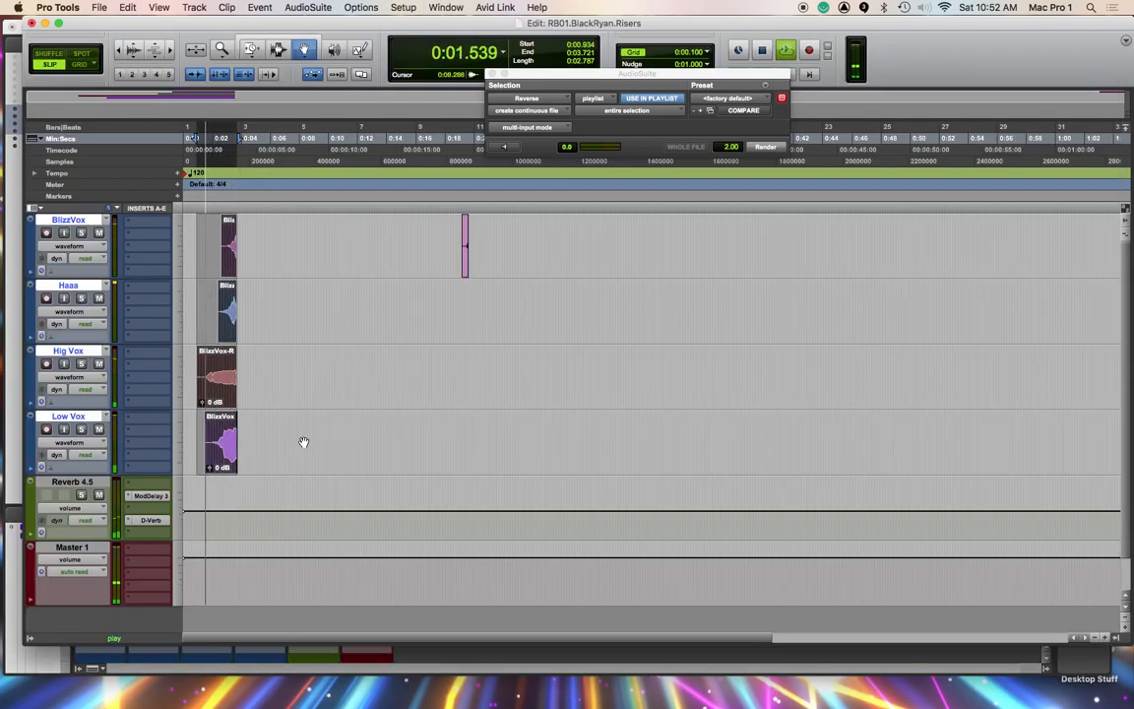
# Raise the BlizzVox and Haaa reverb sends to -11.2 dB and lower the Low Vox track fader slightly
pyautogui.press('super+equal')
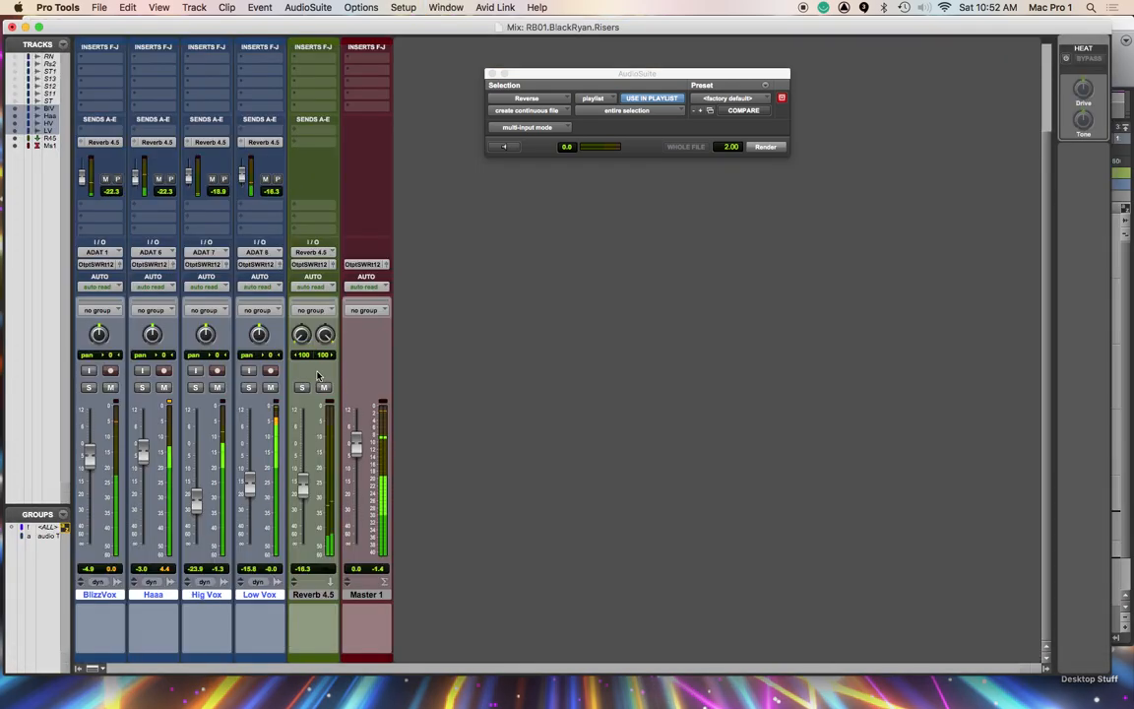
pyautogui.moveTo(83, 182); pyautogui.dragTo(136, 169)
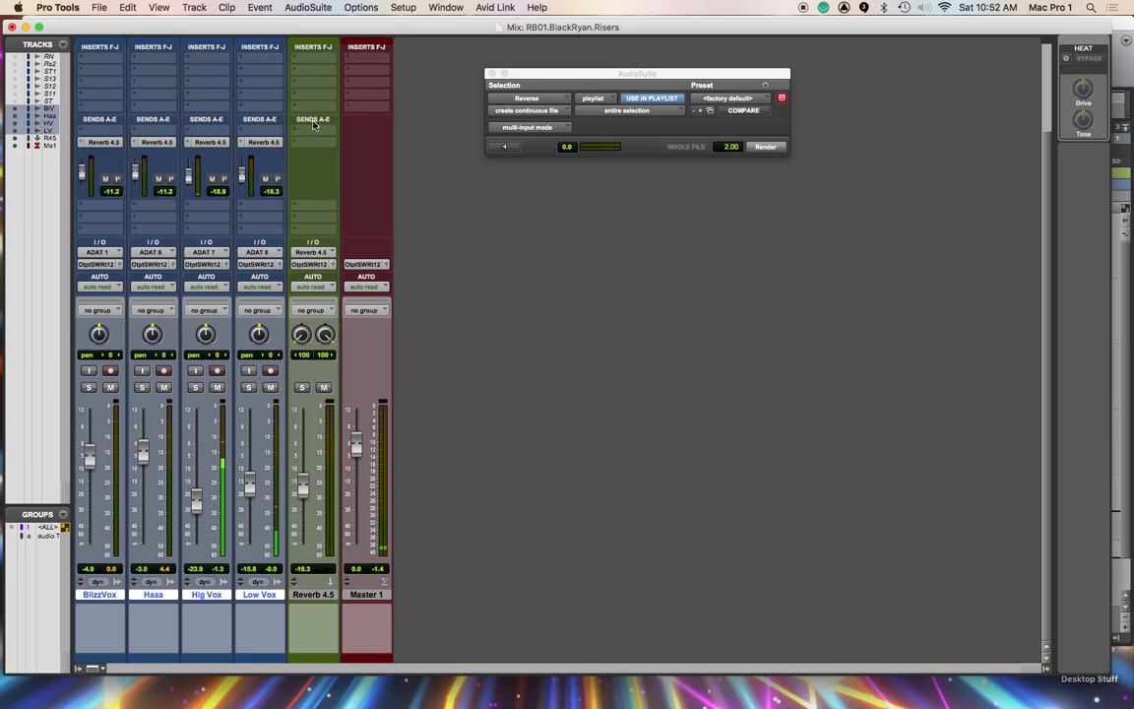
pyautogui.moveTo(250, 486); pyautogui.dragTo(251, 499)
pyautogui.press('super+equal')
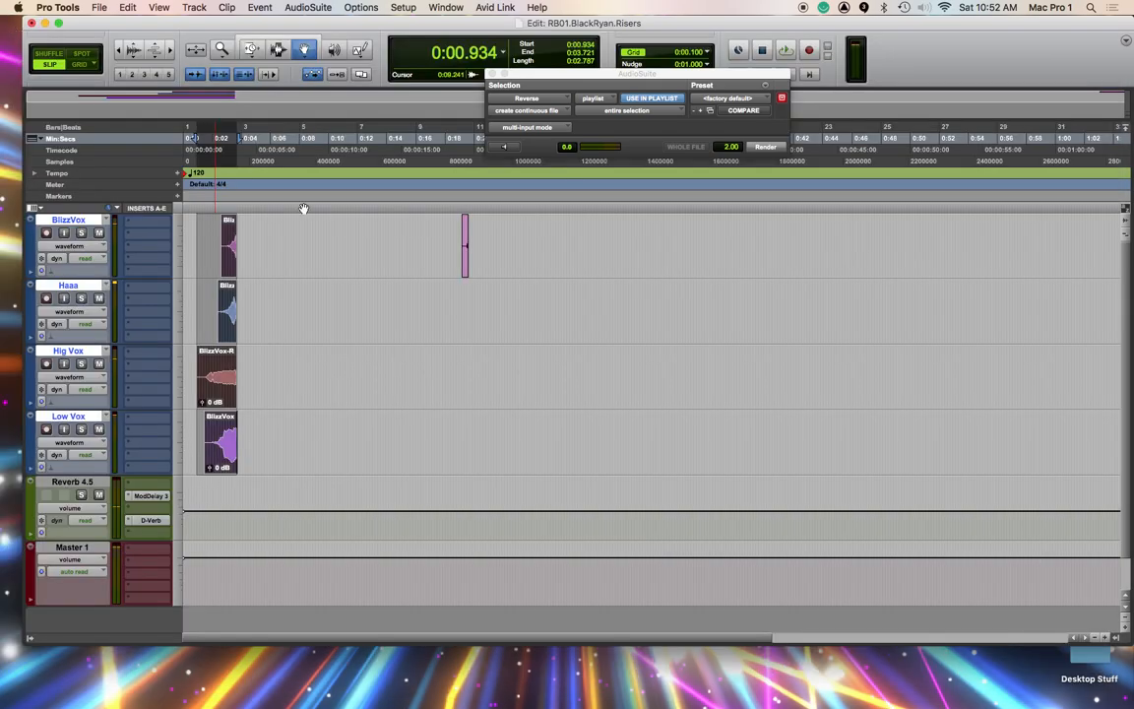
# Duplicate the Low Vox track once without its active playlist and move the isolated BlizzVox clip onto it, aligned with the other clips' end
pyautogui.click(203, 227)
pyautogui.click(213, 204)
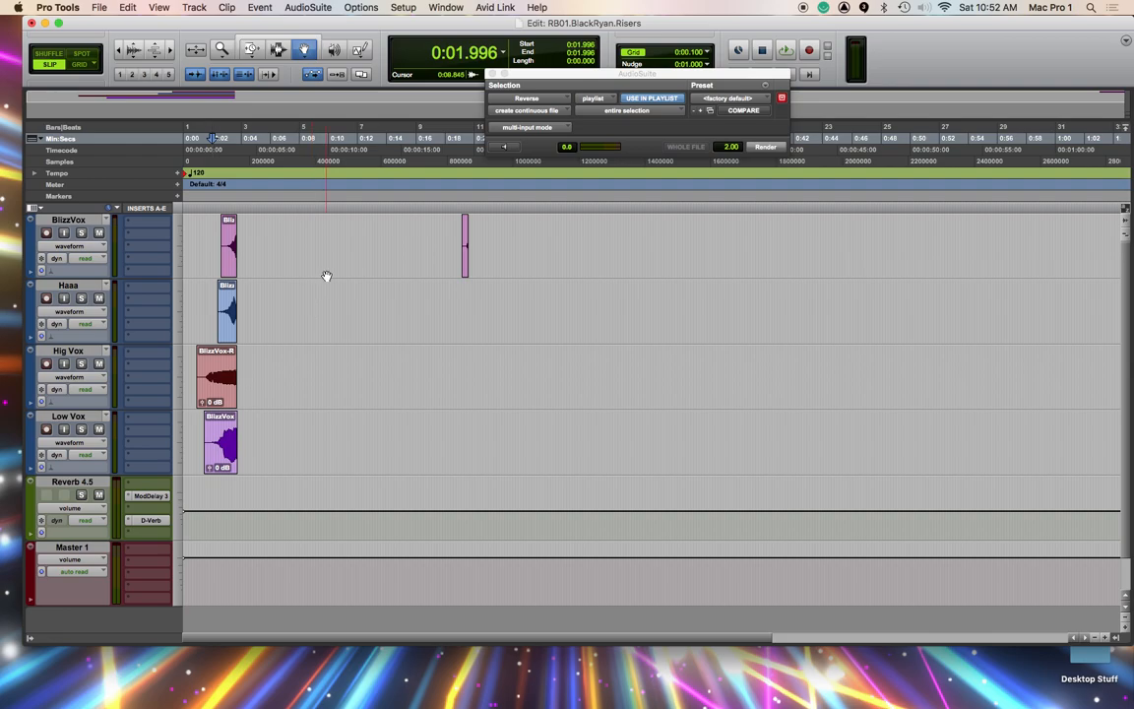
pyautogui.click(80, 417)
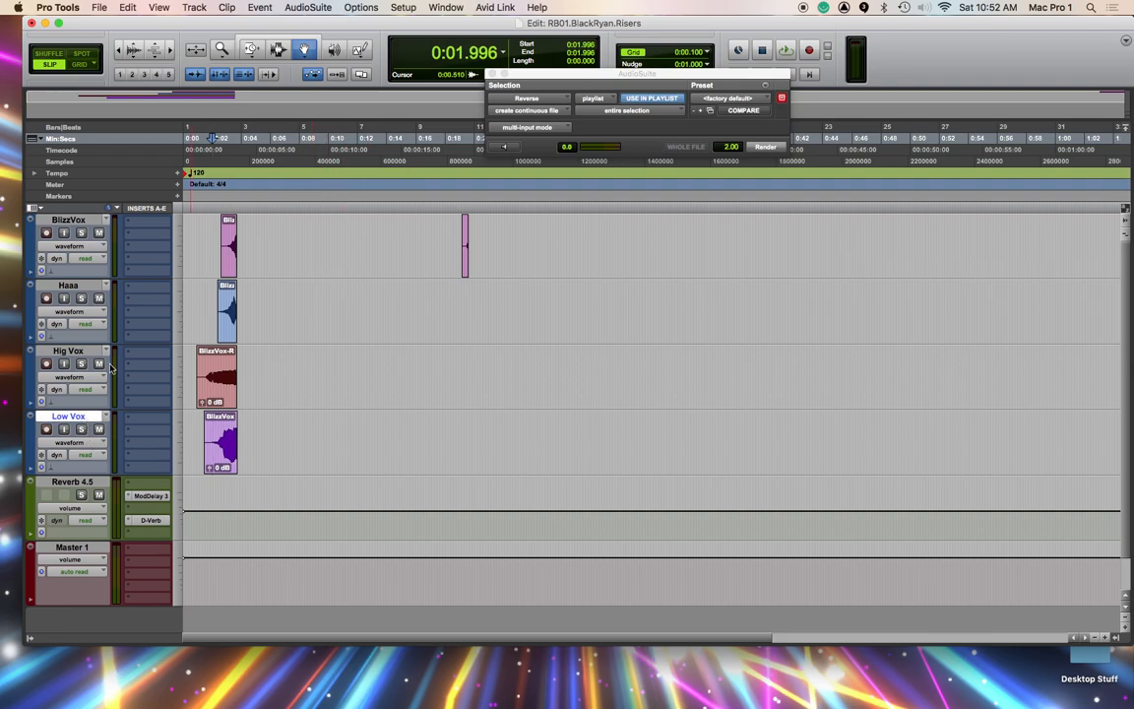
pyautogui.rightClick(77, 422)
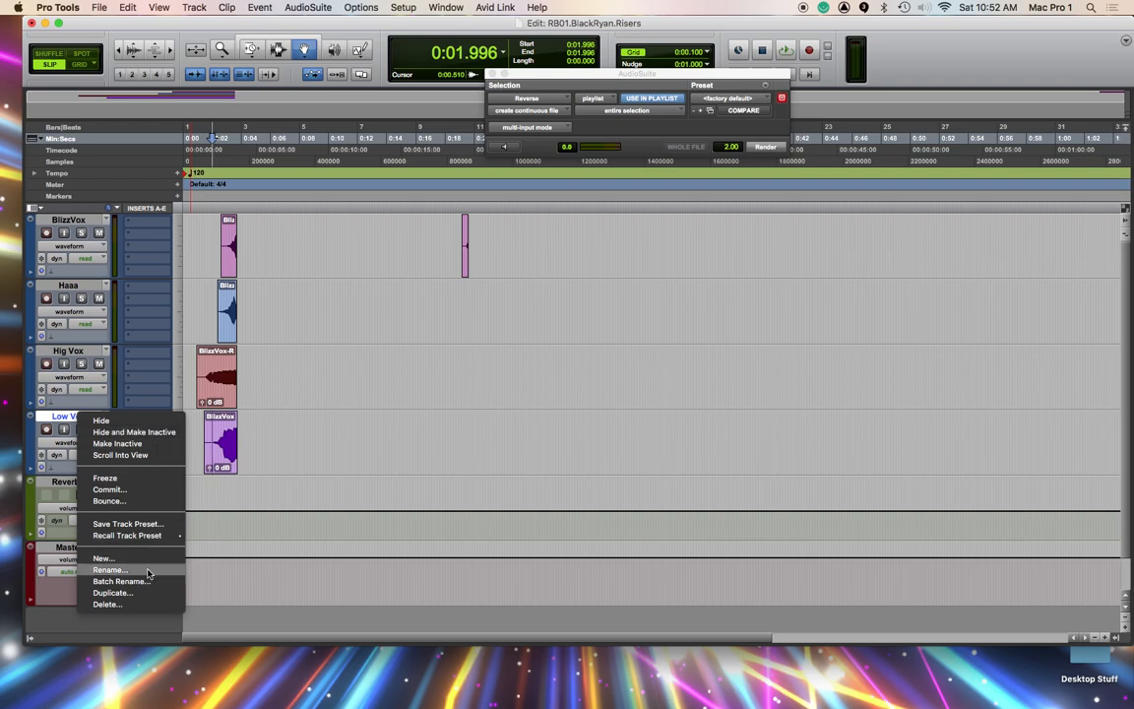
pyautogui.click(113, 592)
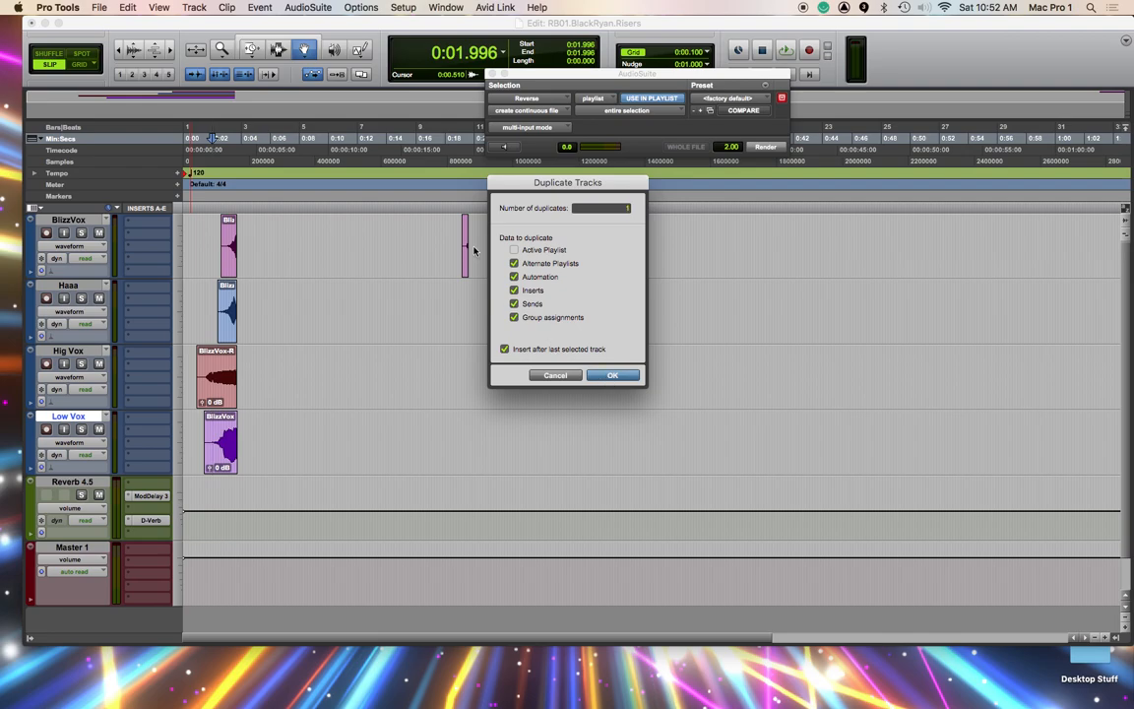
pyautogui.press('Return')
pyautogui.moveTo(463, 266); pyautogui.dragTo(232, 522)
# Audition the end of the stacked riser from 2.972 s and from 2.832 s
pyautogui.press('space')
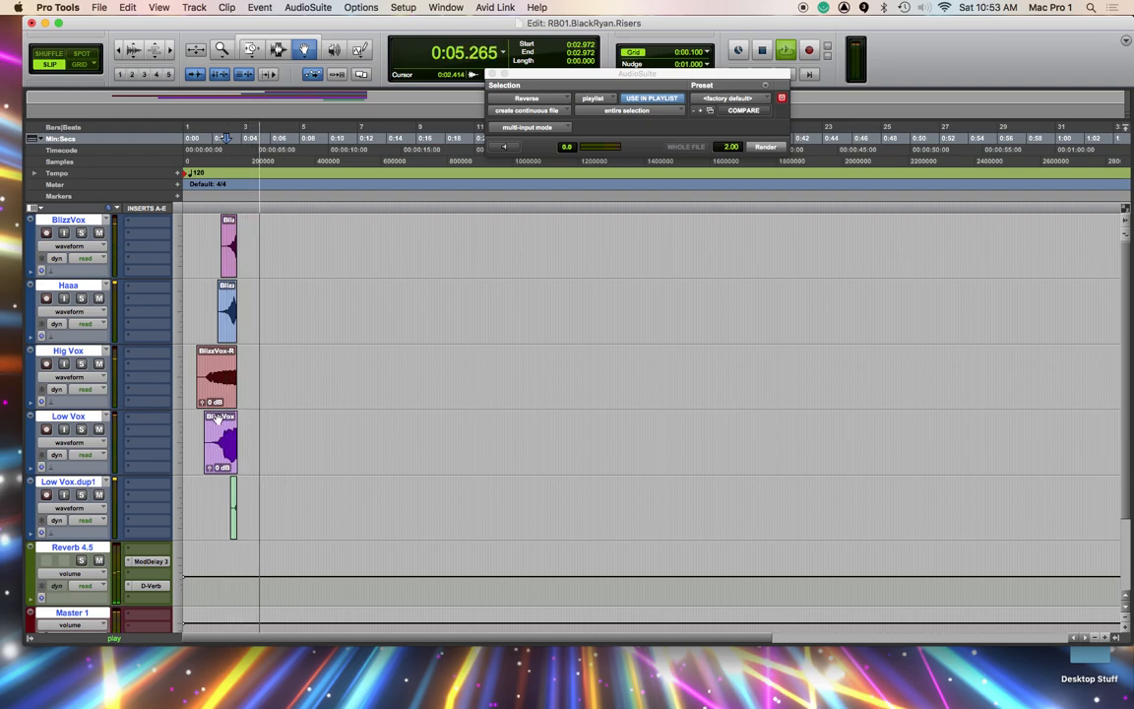
pyautogui.press('space')
pyautogui.click(225, 206)
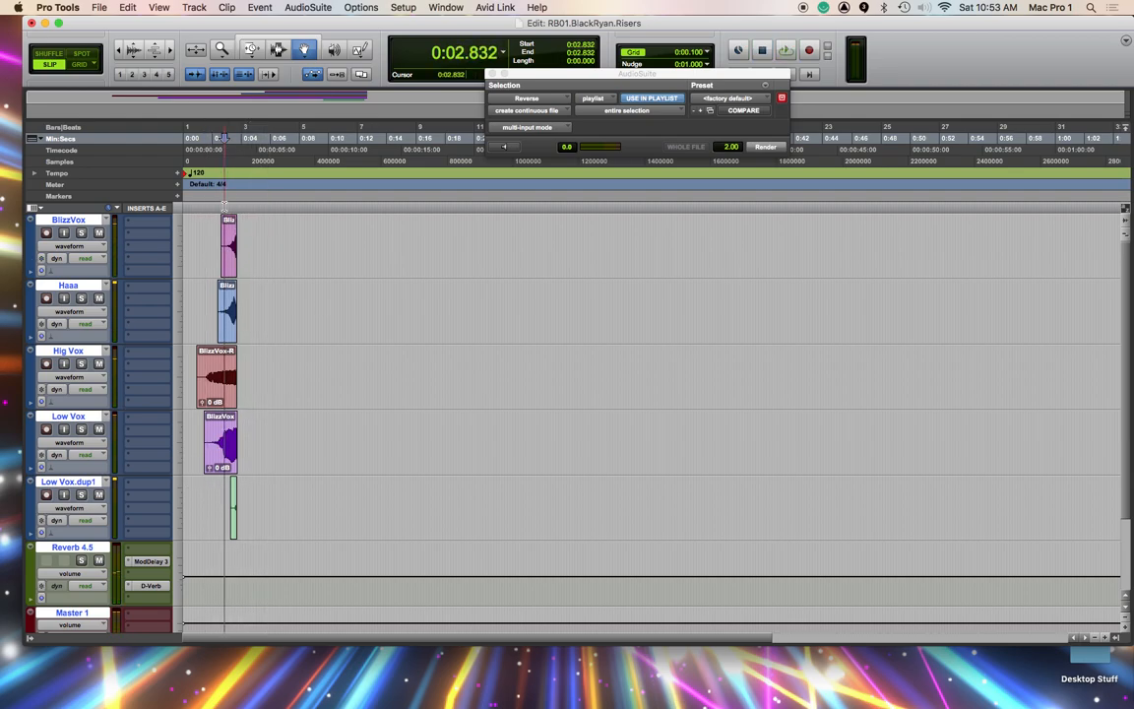
pyautogui.press('space')
pyautogui.press('space')
# Lower the Hig Vox clip's gain to -8.5 dB and trim its beginning so the clip starts at 1.950 s
pyautogui.moveTo(206, 401); pyautogui.dragTo(204, 403)
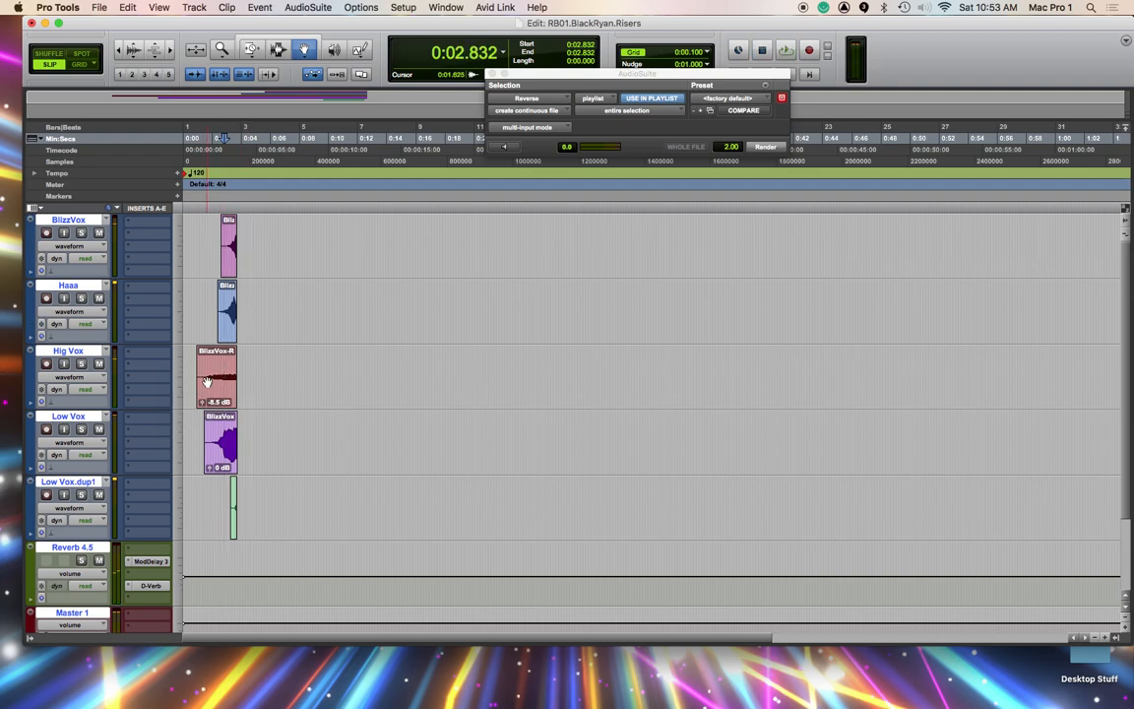
pyautogui.press('F6')
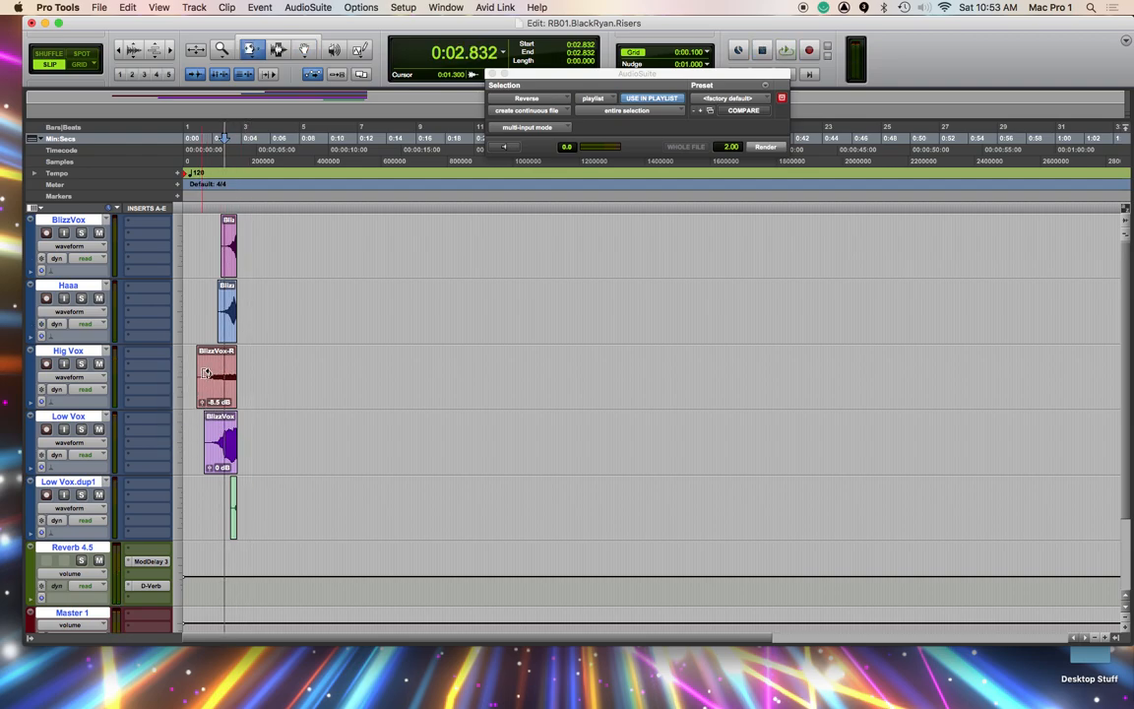
pyautogui.press('F8')
pyautogui.press('F6')
pyautogui.click(199, 379)
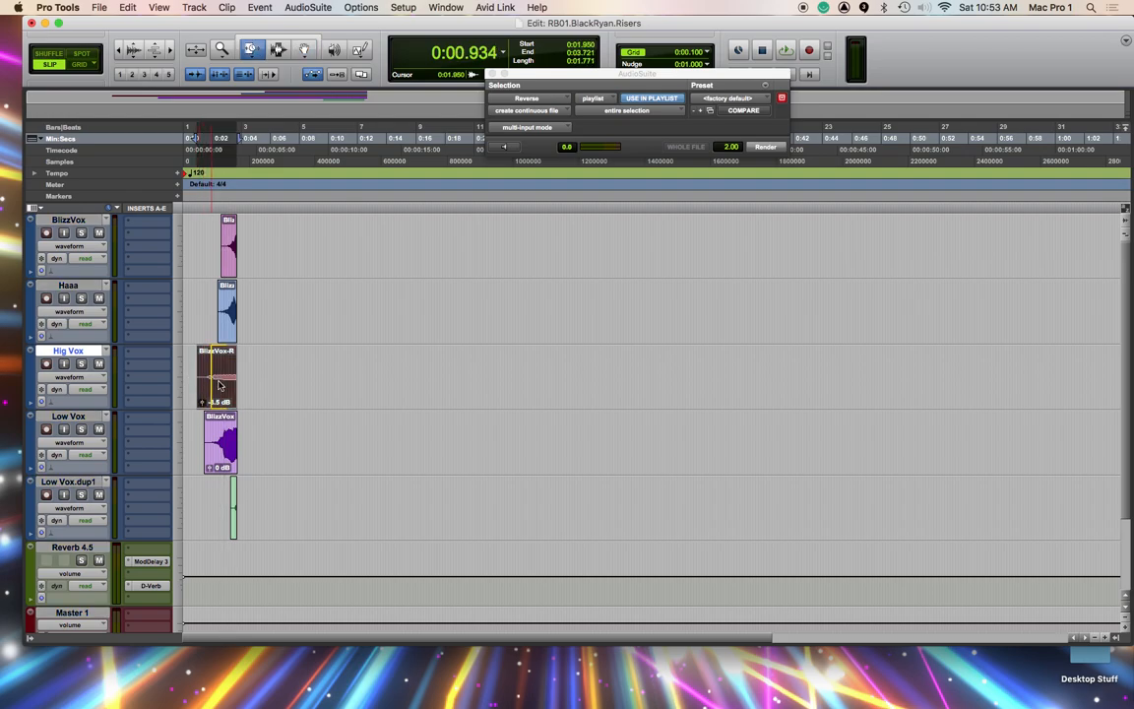
pyautogui.moveTo(218, 383); pyautogui.dragTo(317, 379)
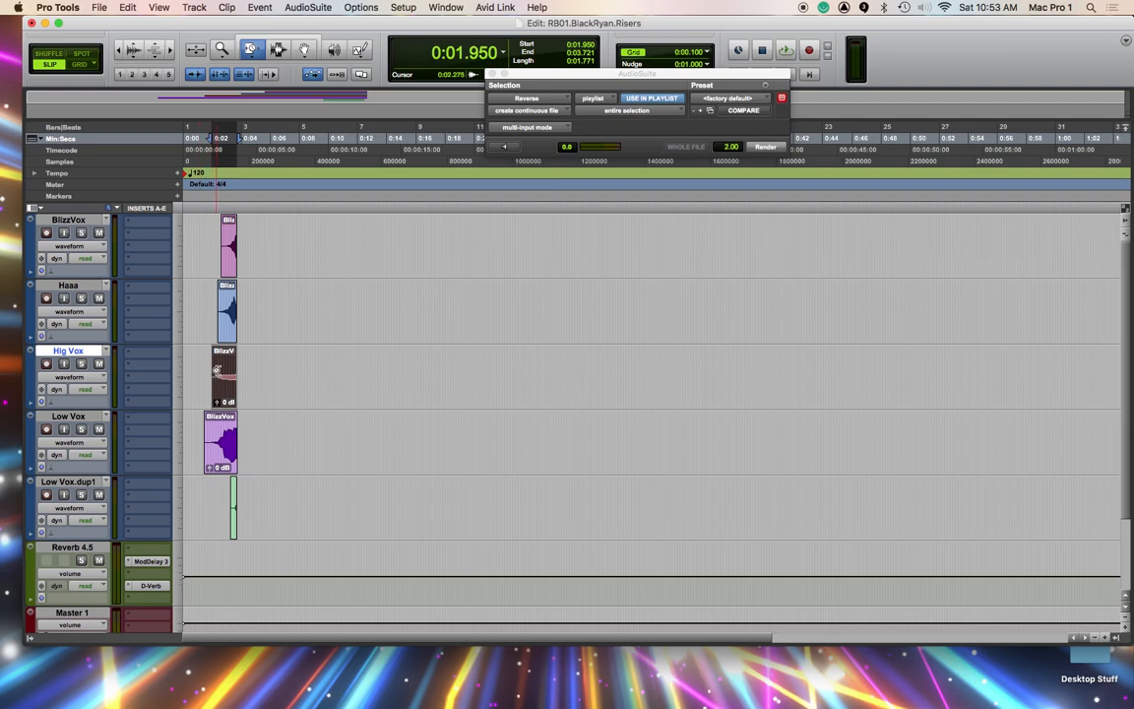
# Add a fade-in about 1.58 s long to the Hig Vox clip and audition the riser
pyautogui.press('F8')
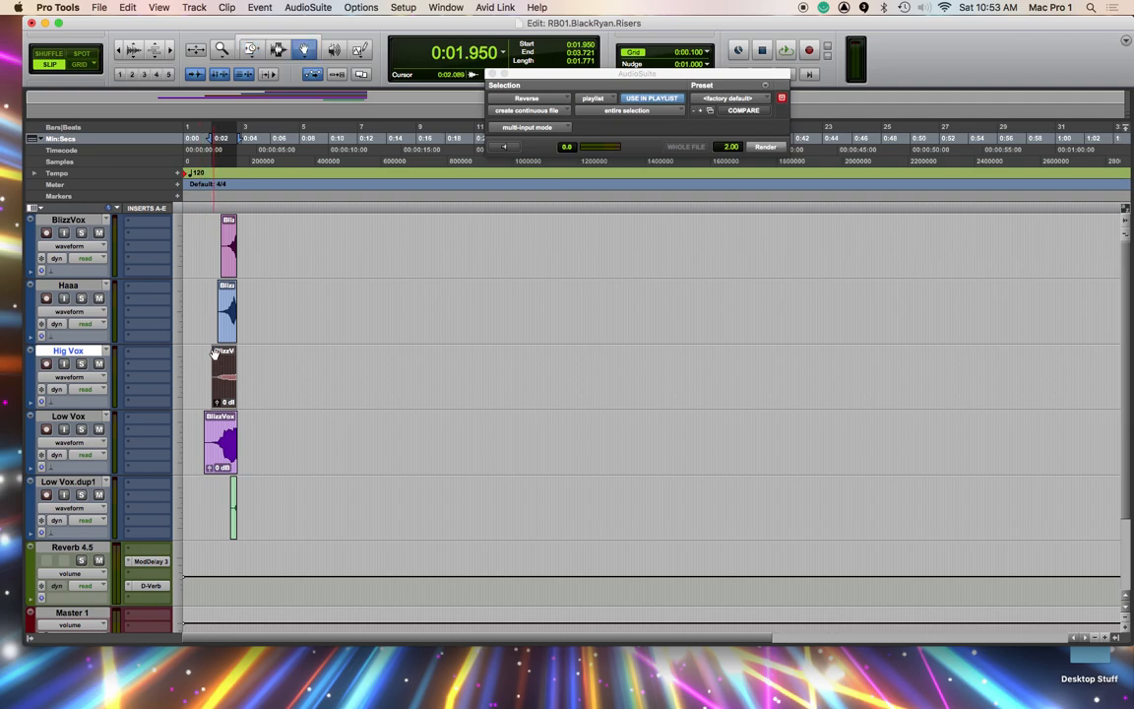
pyautogui.hotkey('F7', 'F8')
pyautogui.moveTo(214, 352); pyautogui.dragTo(235, 355)
pyautogui.press('space')
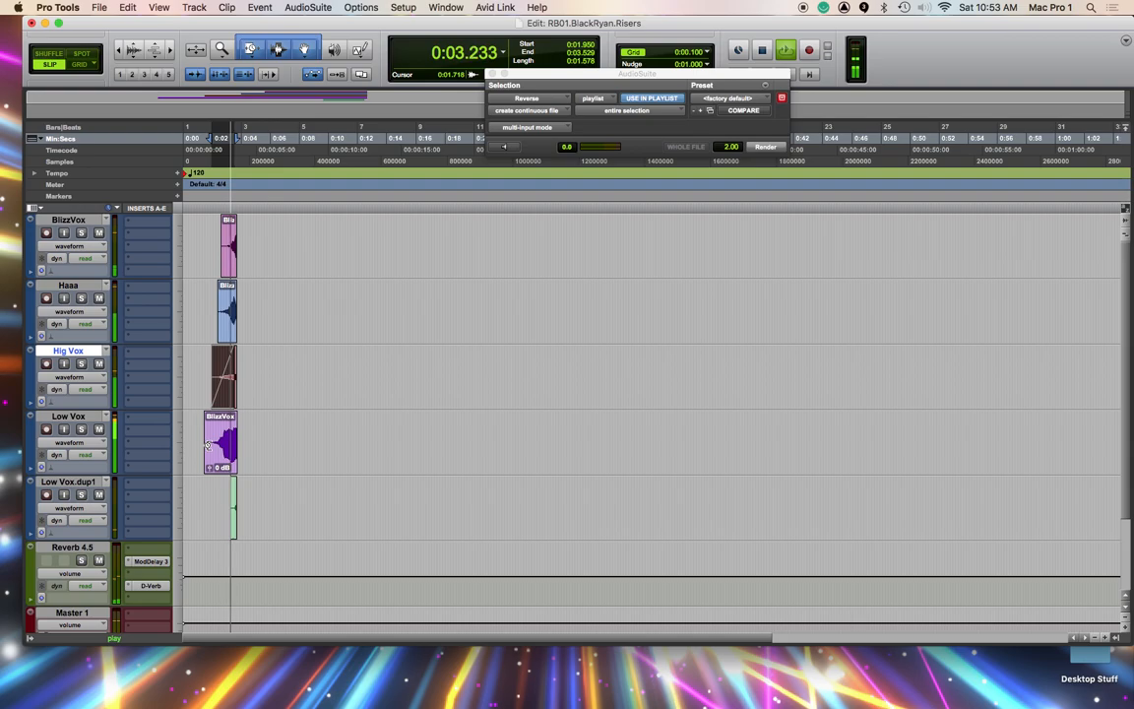
pyautogui.press('space')
# Trim the Low Vox clip to start at 2.136 s, give it a fade-in about 1.39 s long and audition it
pyautogui.moveTo(208, 445); pyautogui.dragTo(225, 433)
pyautogui.press('super+6')
pyautogui.press('super+7')
pyautogui.moveTo(217, 414); pyautogui.dragTo(234, 416)
pyautogui.press('space')
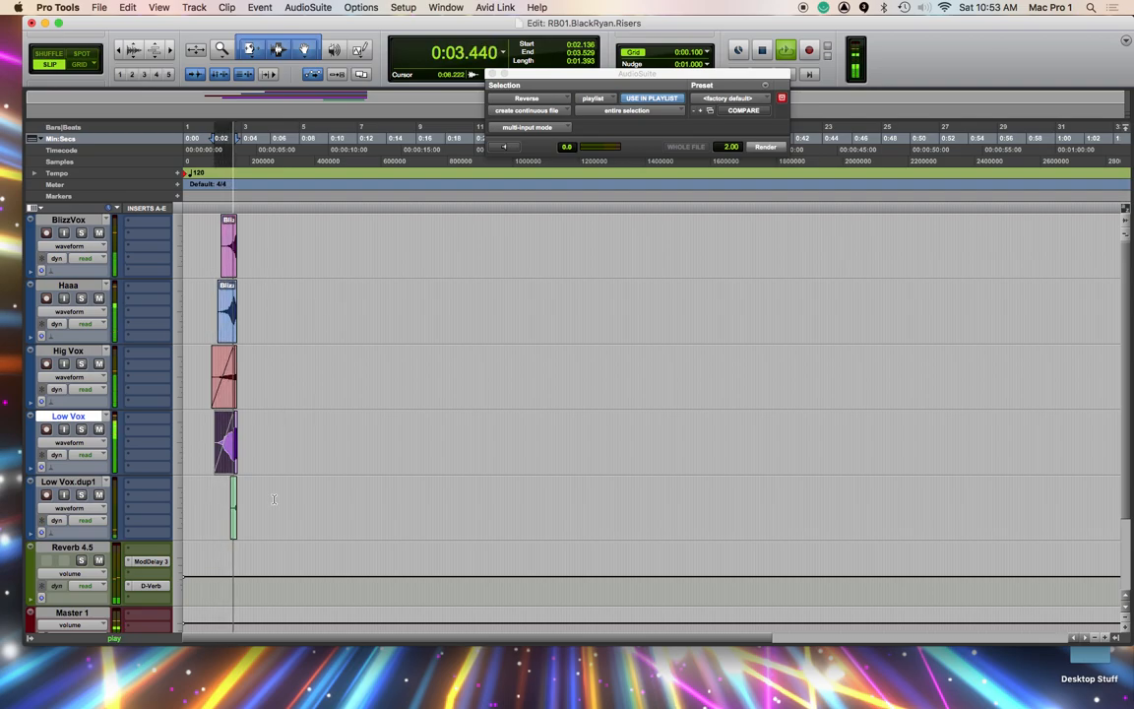
pyautogui.press('space')
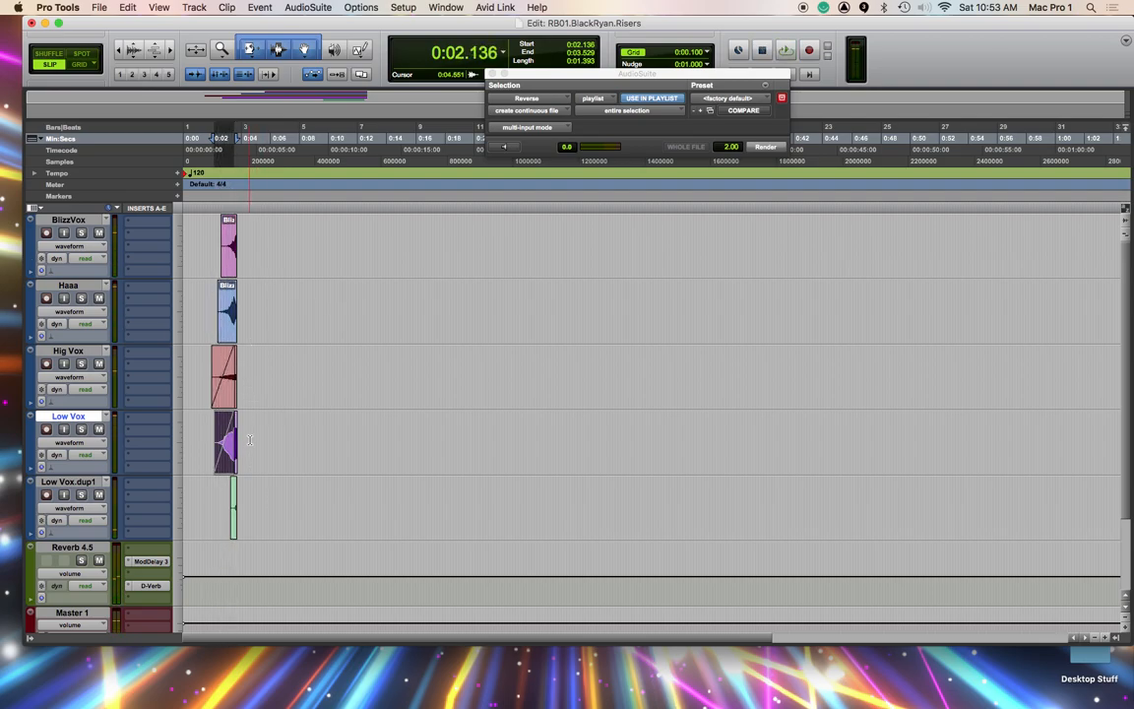
# Extend the Low Vox selection to 4.829 s and play it back
pyautogui.keyDown('shift'); pyautogui.click(253, 438); pyautogui.keyUp('shift')
pyautogui.press('space')
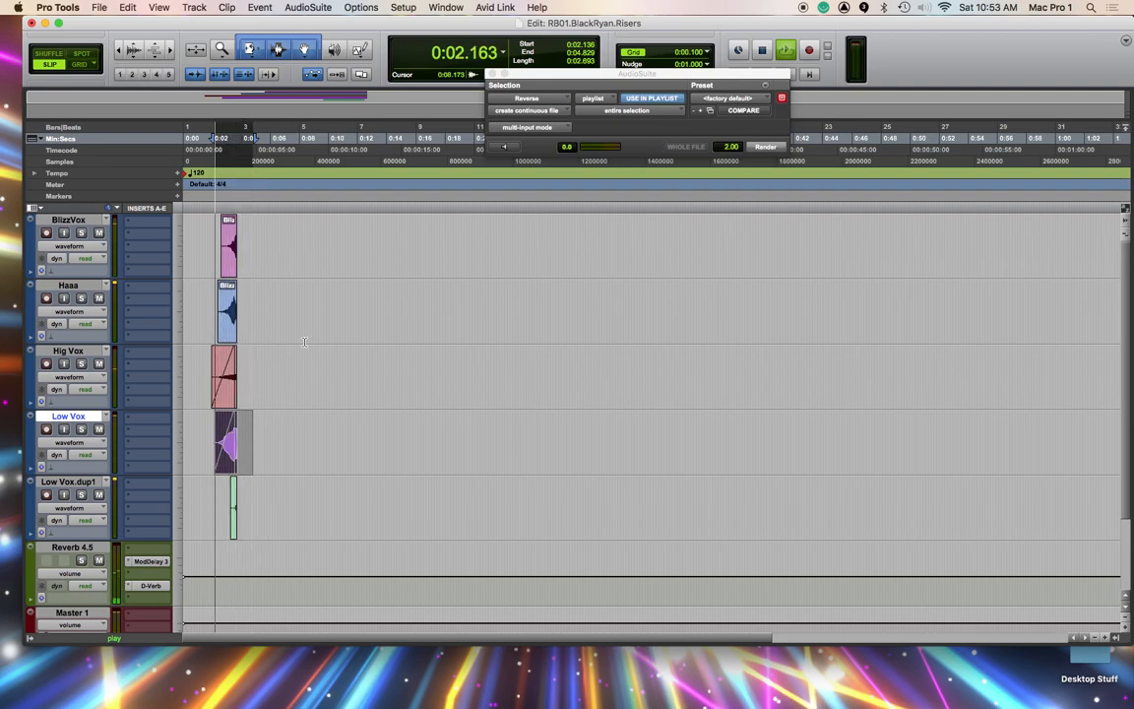
pyautogui.press('space')
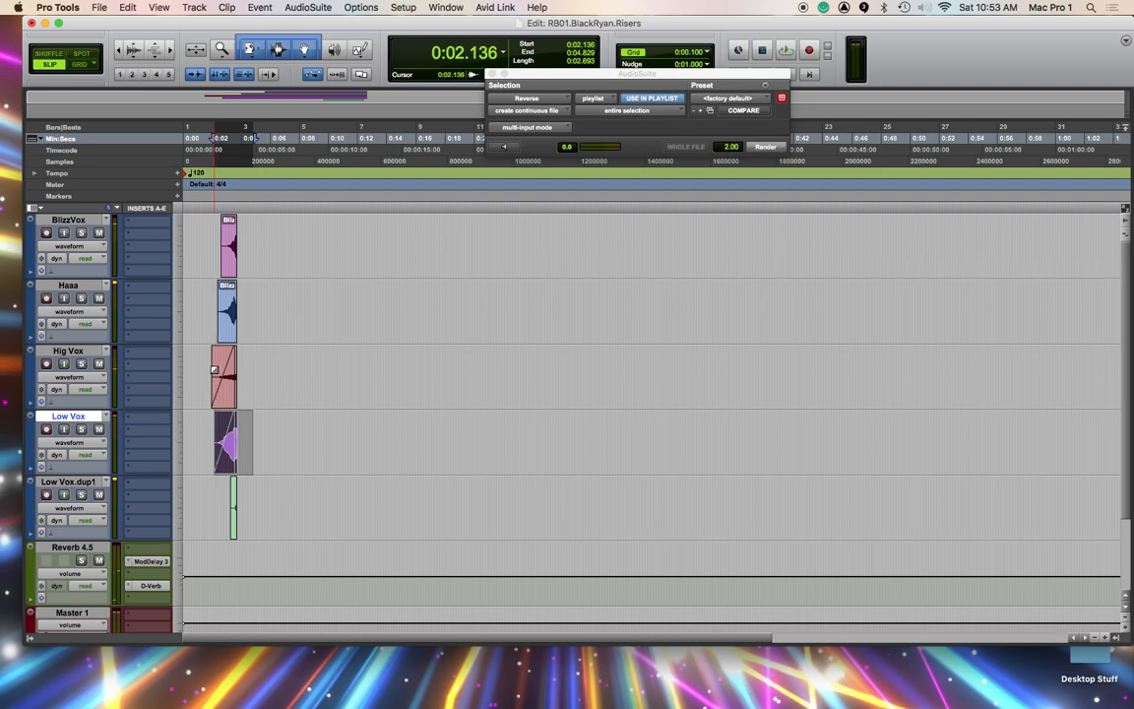
# Bounce the range from 1.950 s to 5.805 s offline as SampleRiser1_1, in 24-bit WAV plus a 320 kbit/s MP3
pyautogui.press('F8')
pyautogui.click(218, 367)
pyautogui.press('F7')
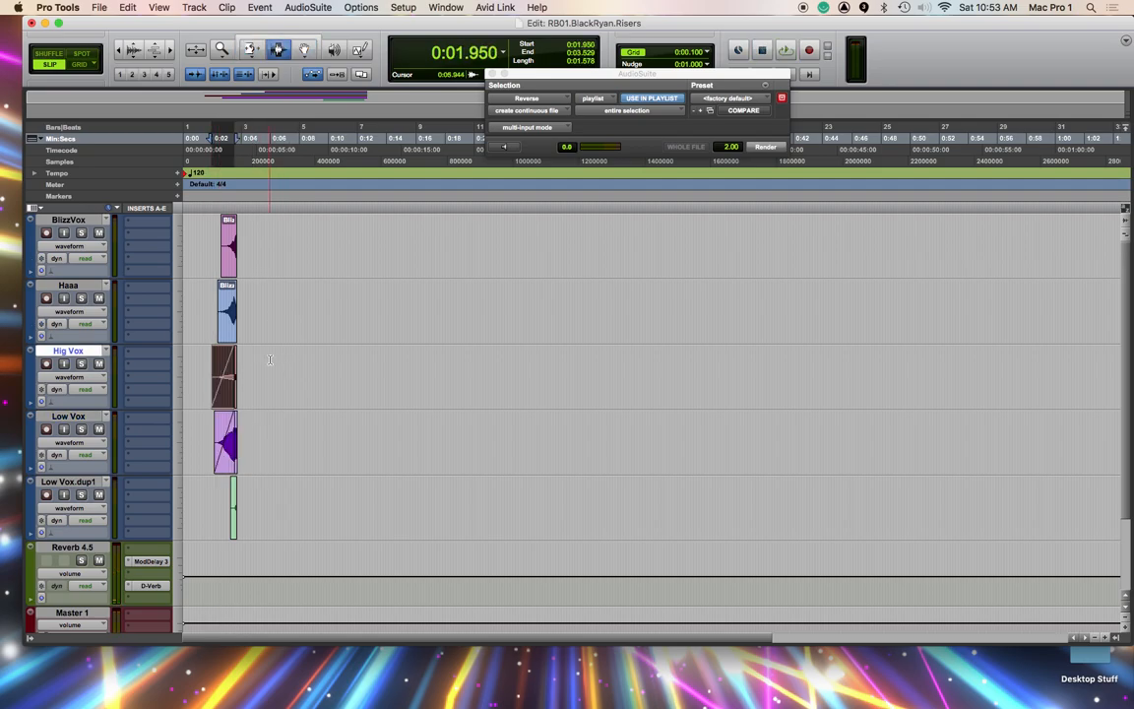
pyautogui.keyDown('shift'); pyautogui.click(268, 363); pyautogui.keyUp('shift')
pyautogui.press('super+alt+b')
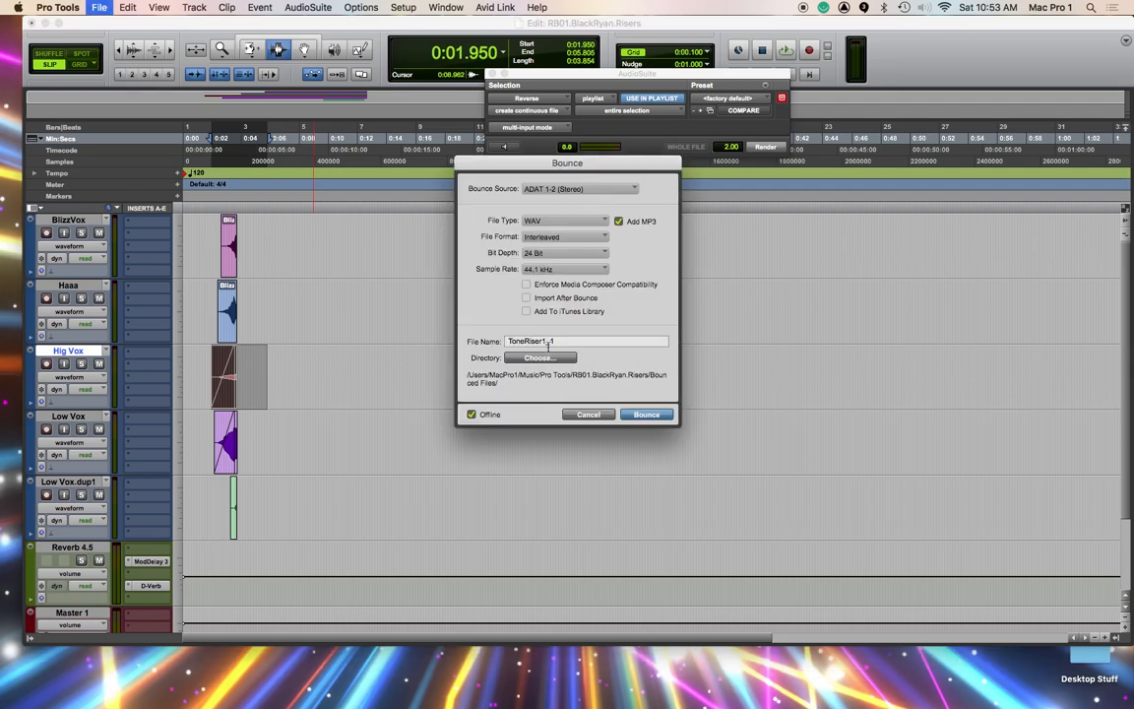
pyautogui.moveTo(523, 340); pyautogui.dragTo(446, 343)
pyautogui.click(648, 415)
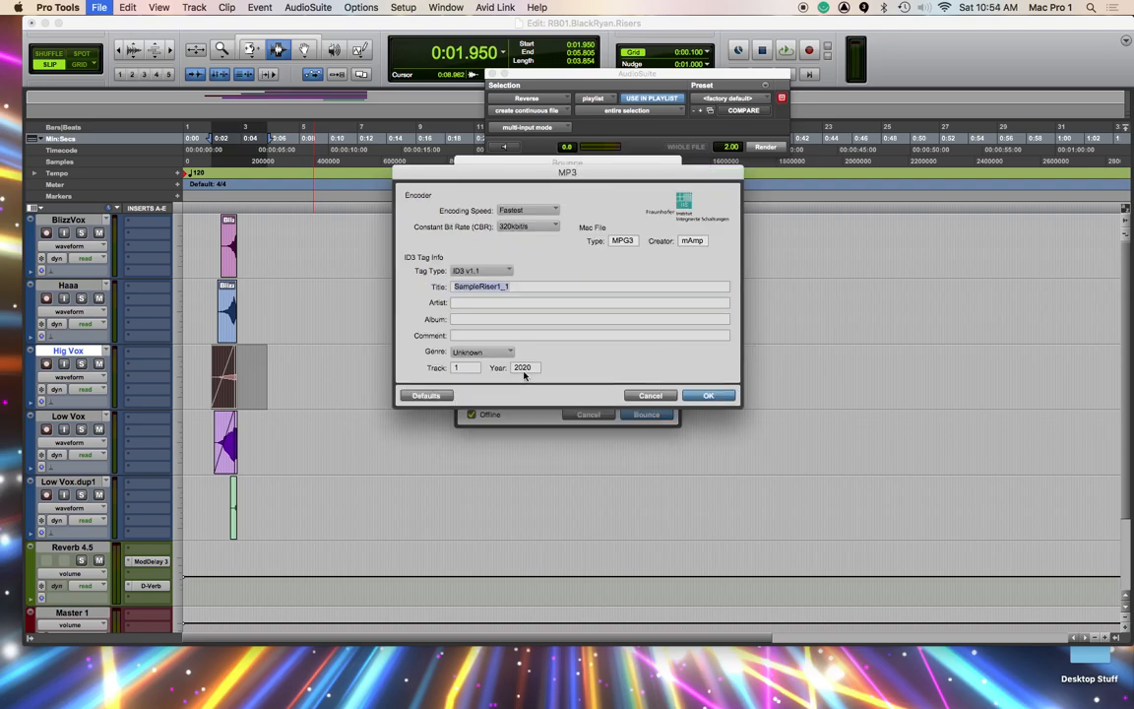
pyautogui.click(707, 394)
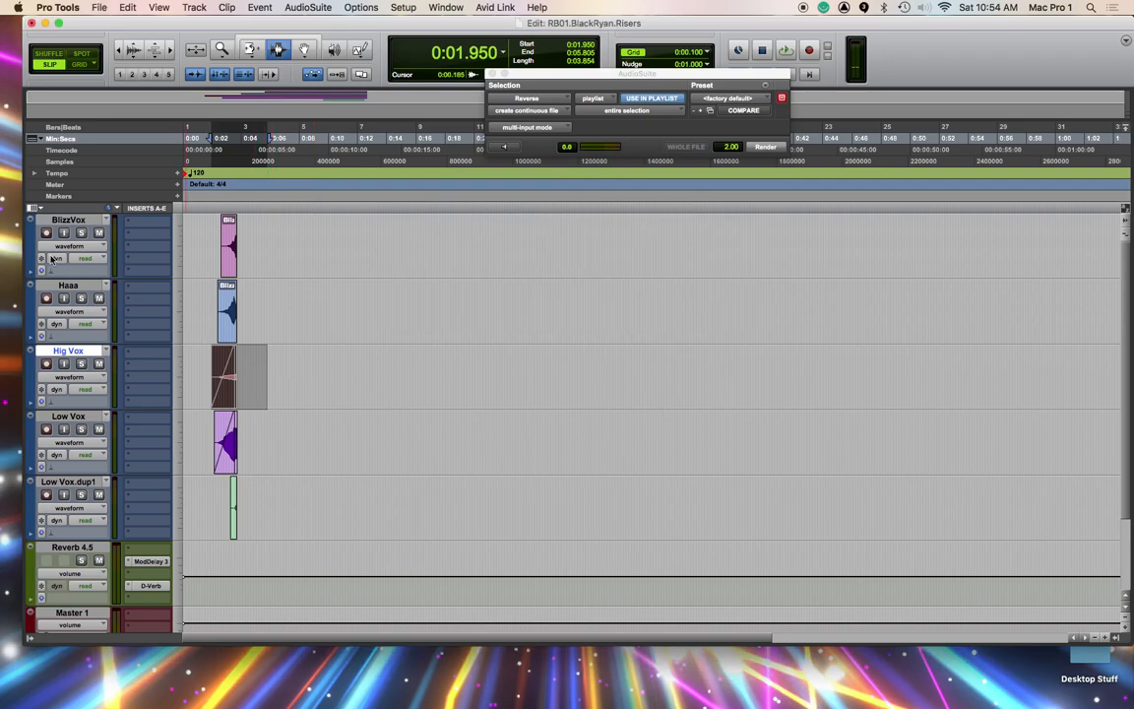
# Delete the five vocal tracks from BlizzVox through Low Vox.dup1
pyautogui.click(69, 217)
pyautogui.keyDown('shift'); pyautogui.click(82, 485); pyautogui.keyUp('shift')
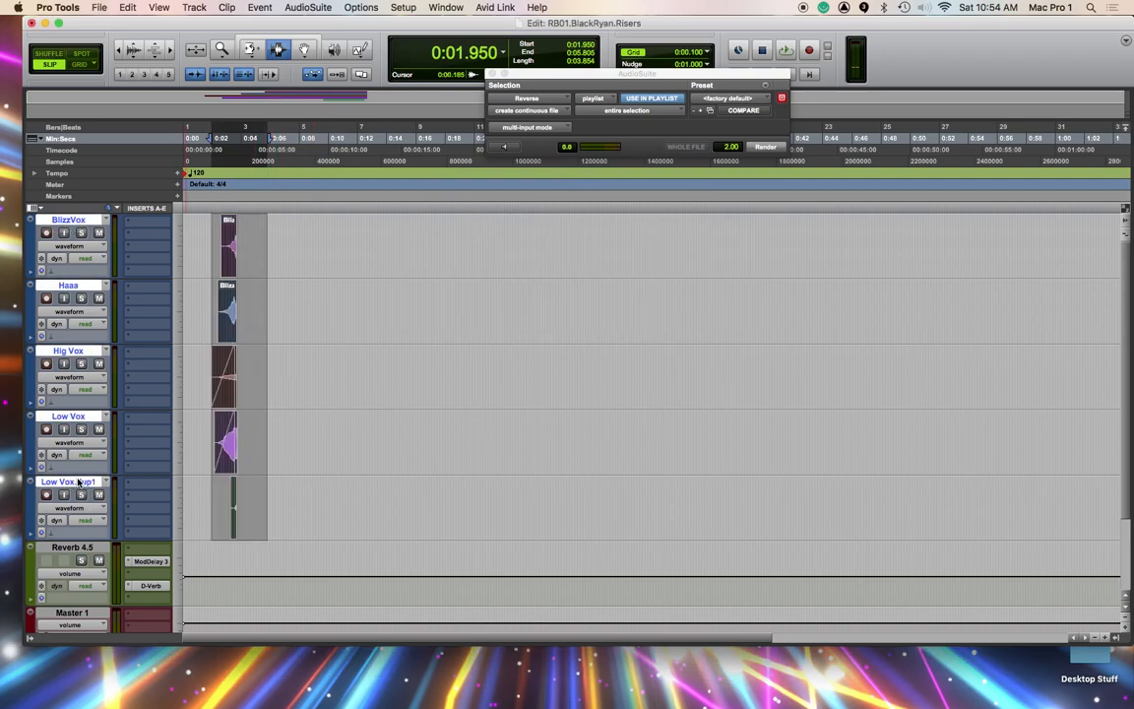
pyautogui.rightClick(82, 482)
pyautogui.click(134, 498)
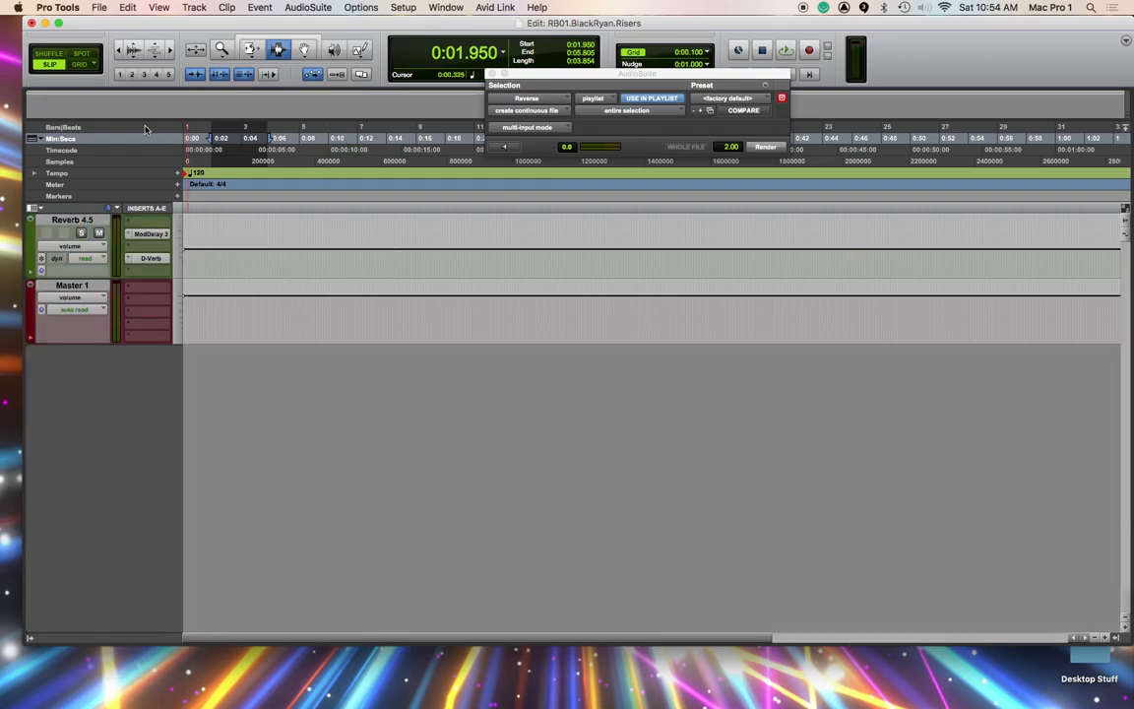
# Start an audio import and browse the Lacie Orange 1TB Class BU drive to the Examples for Risers folder inside z_Resources
pyautogui.hotkey('alt', 'shift', 'i')
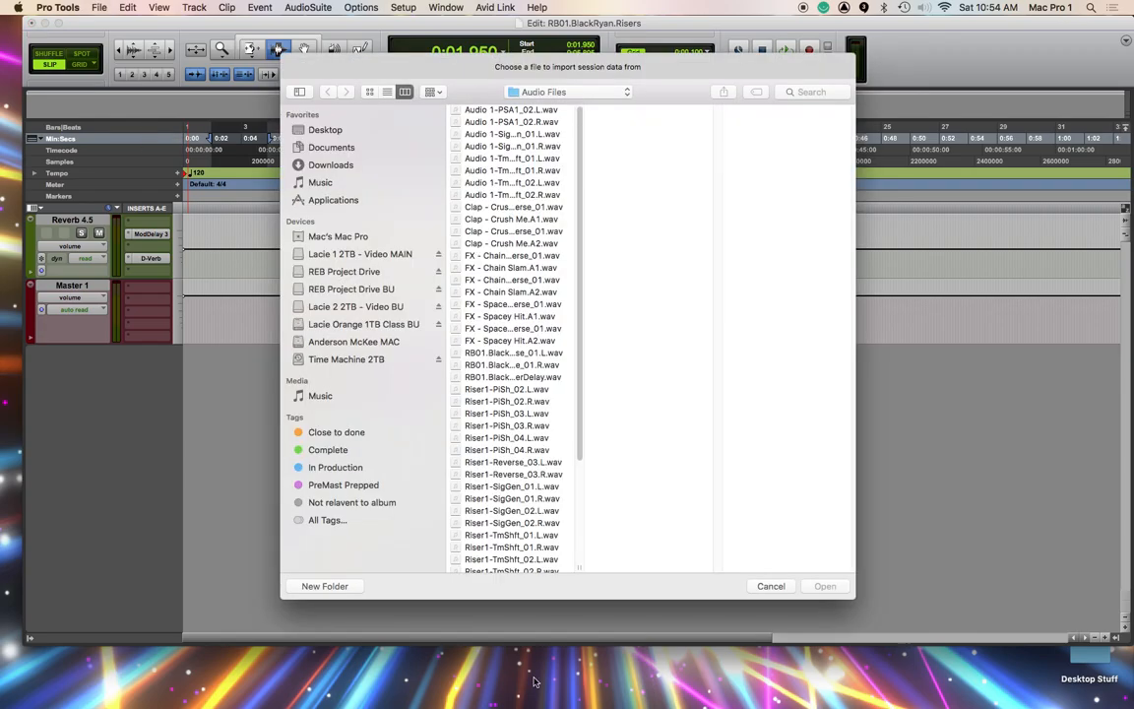
pyautogui.click(768, 587)
pyautogui.press('super+shift+i')
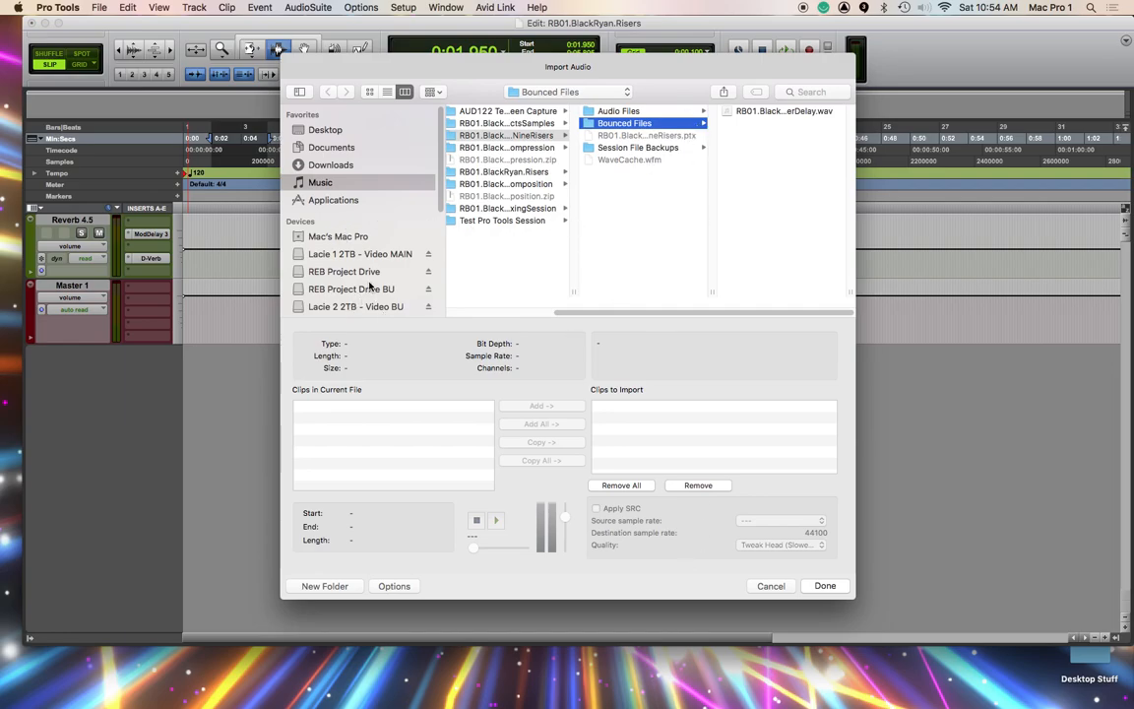
pyautogui.scroll(-2, 370, 286)
pyautogui.click(357, 288)
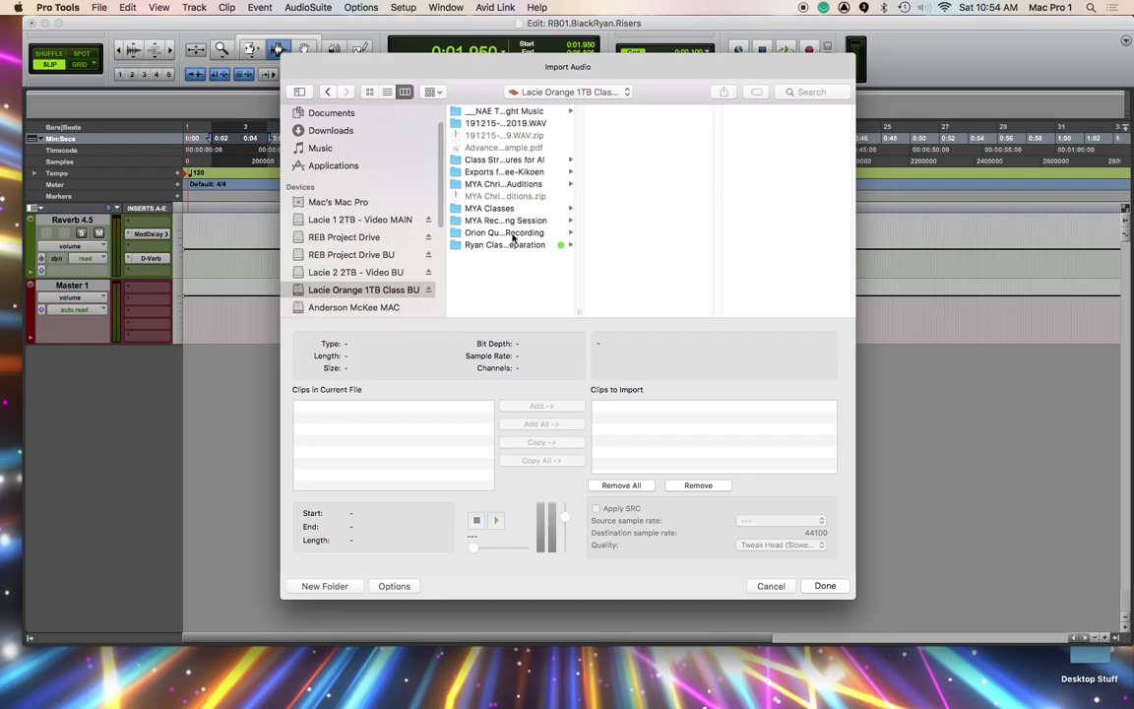
pyautogui.scroll(-4, 661, 261)
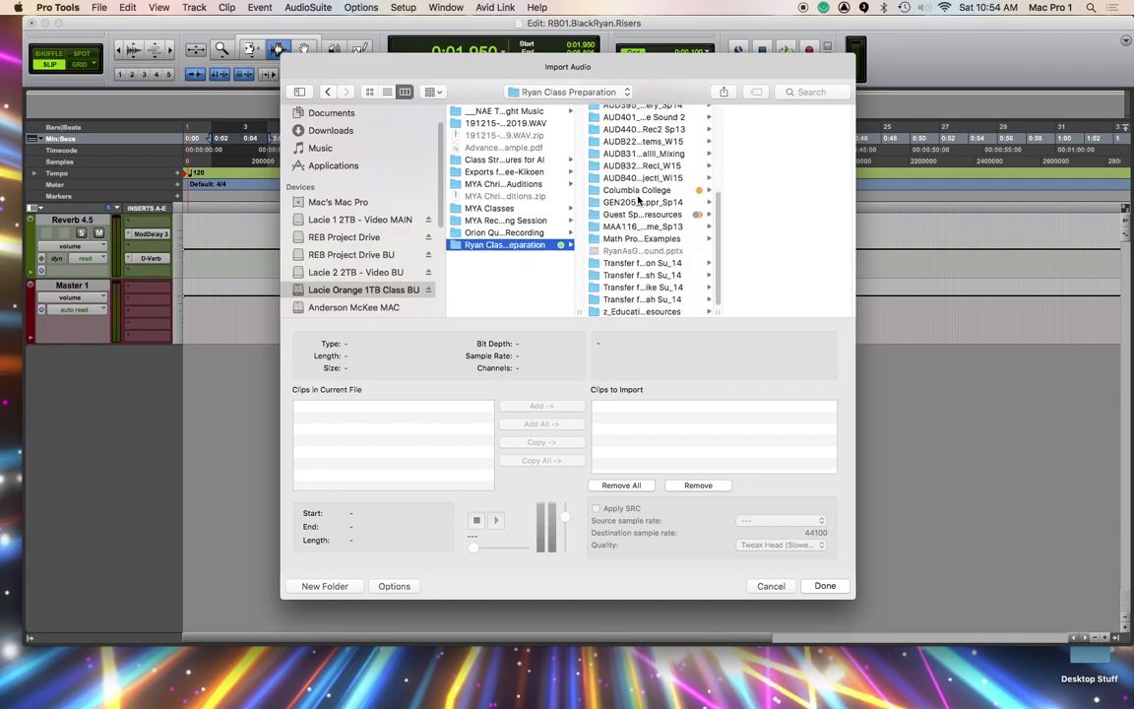
pyautogui.click(638, 190)
pyautogui.click(778, 147)
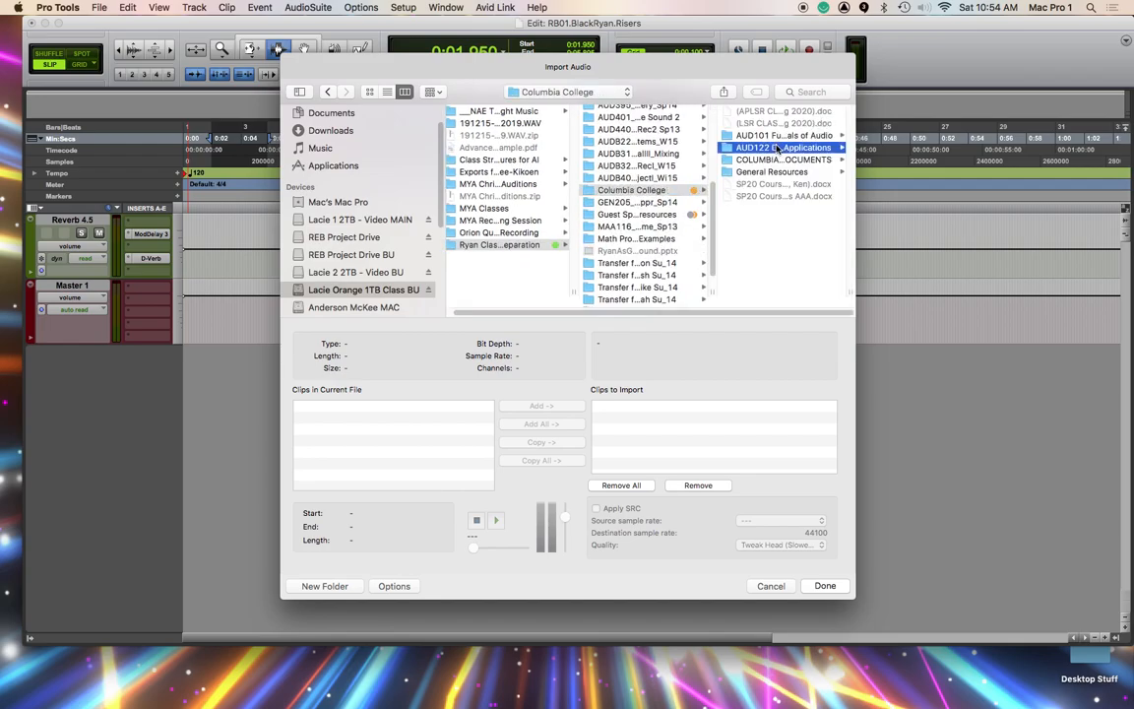
pyautogui.click(777, 281)
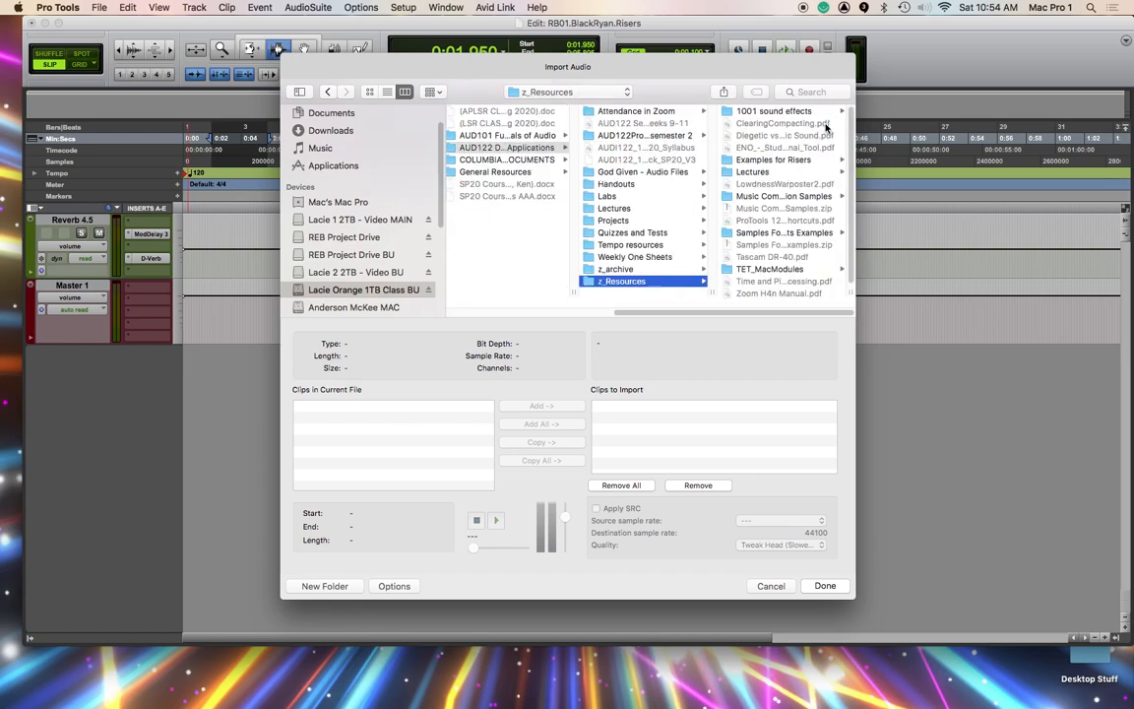
pyautogui.click(768, 161)
# Convert and import all five WAV samples into the session's Audio Files folder, placing them on new tracks at Session Start
pyautogui.click(779, 112)
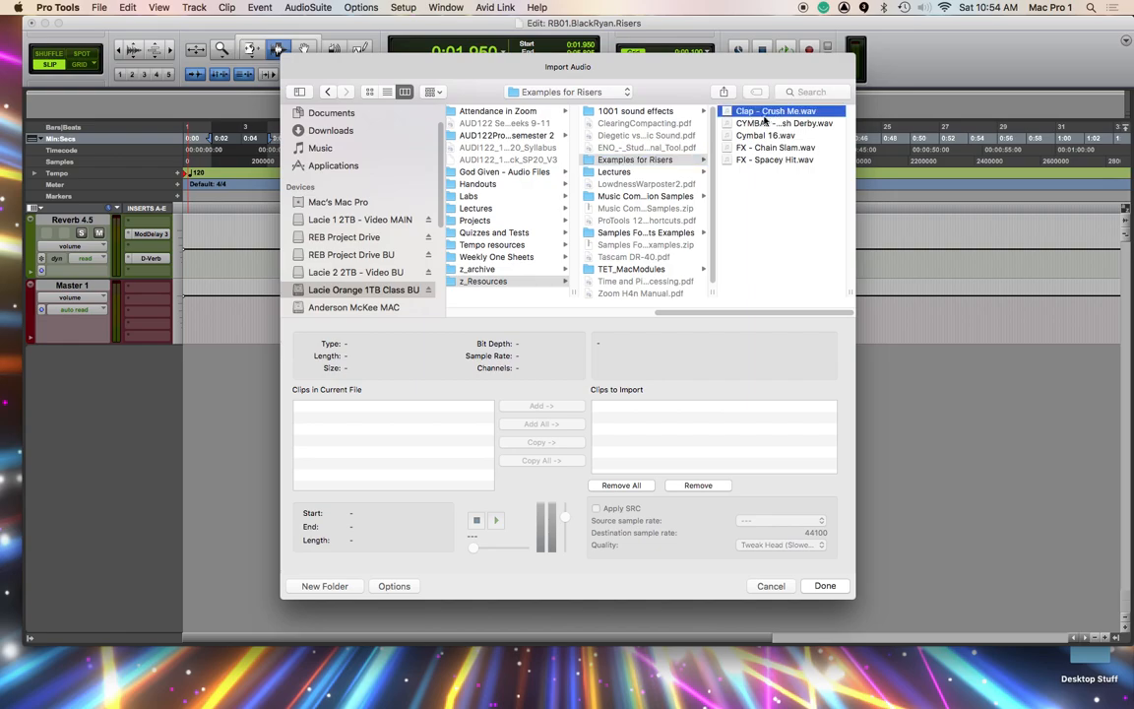
pyautogui.keyDown('shift'); pyautogui.click(633, 160); pyautogui.keyUp('shift')
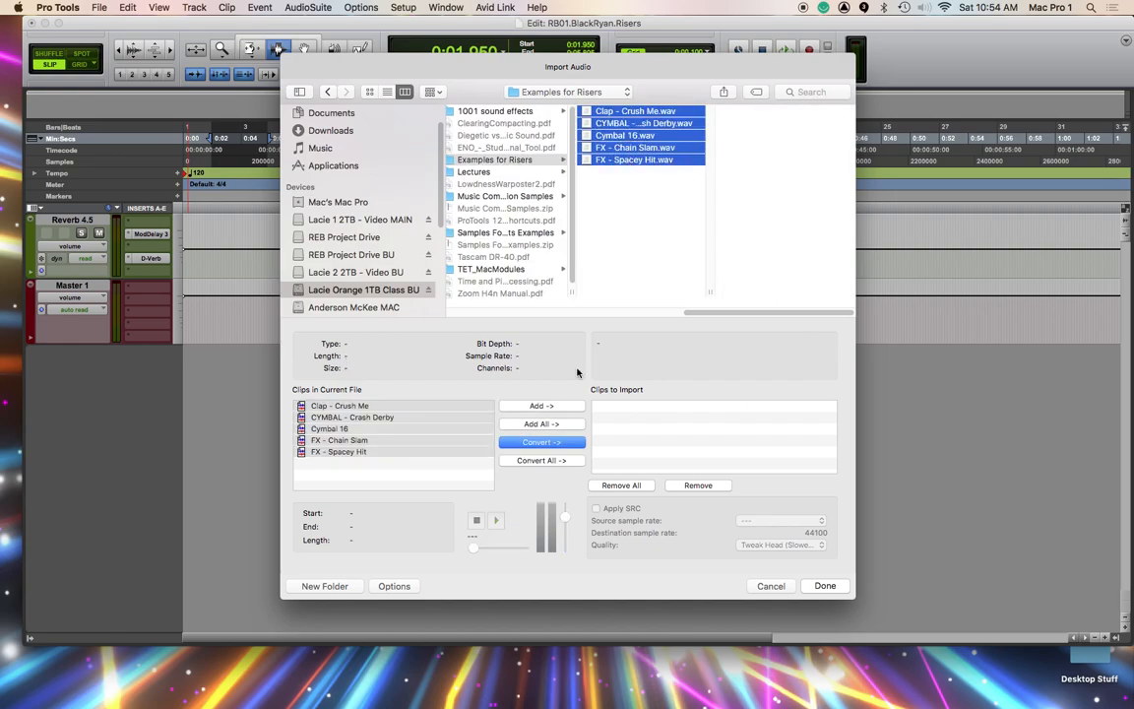
pyautogui.click(548, 444)
pyautogui.click(825, 586)
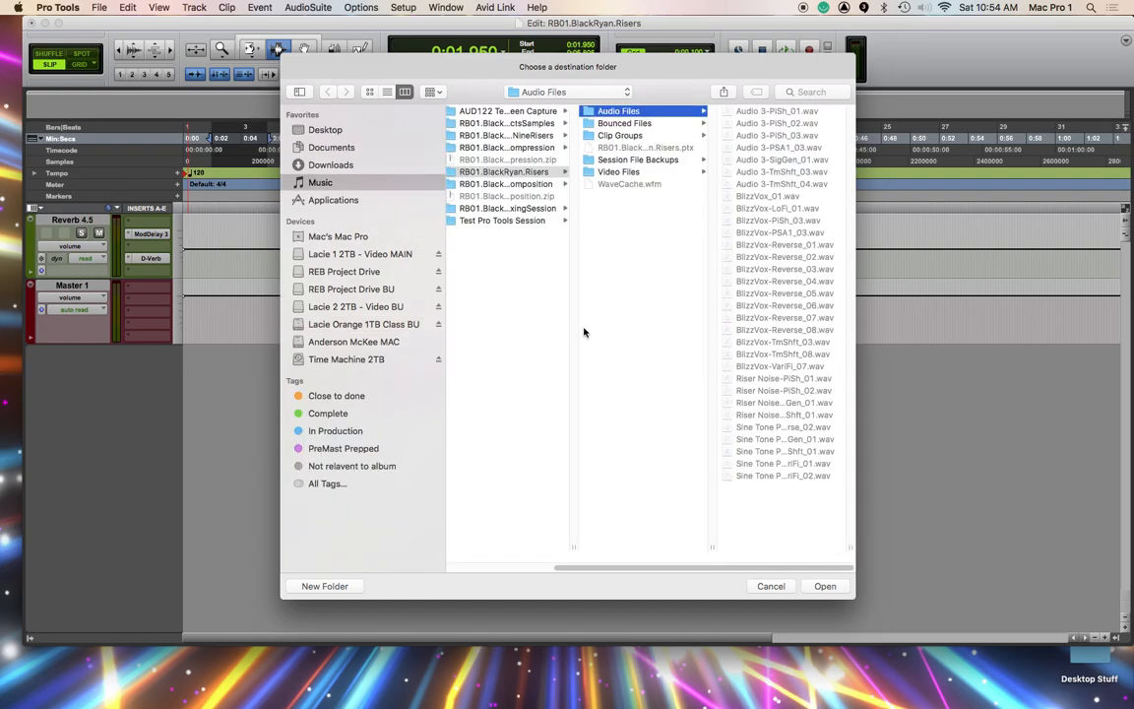
pyautogui.click(824, 585)
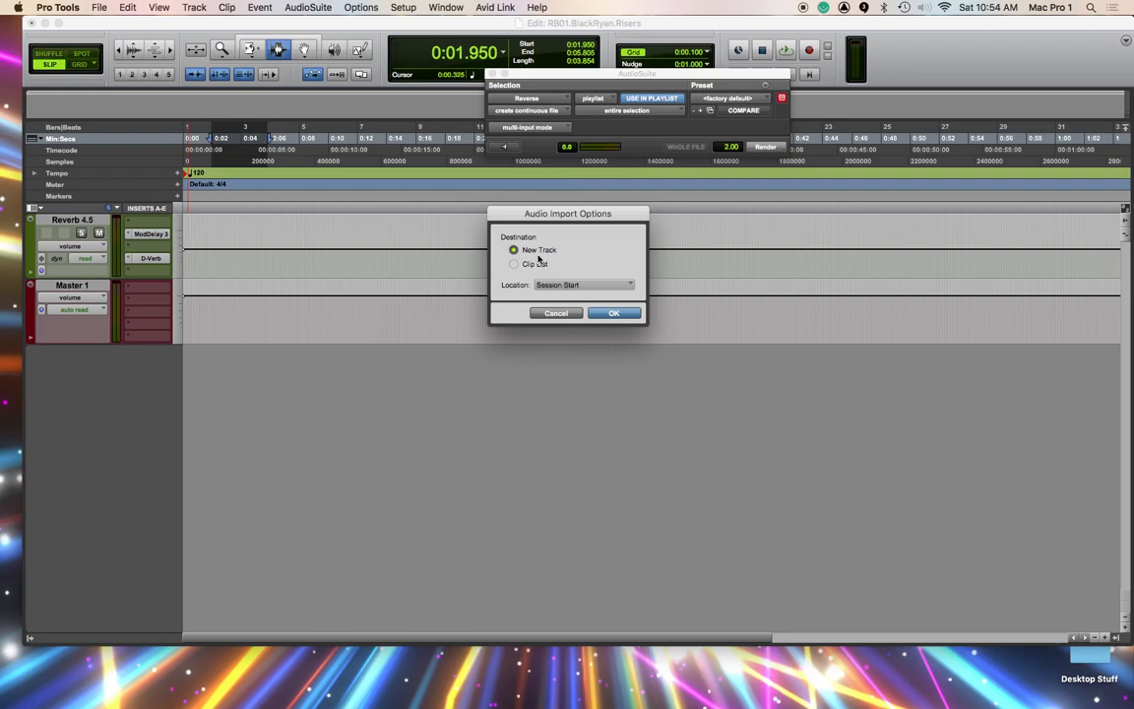
pyautogui.click(614, 313)
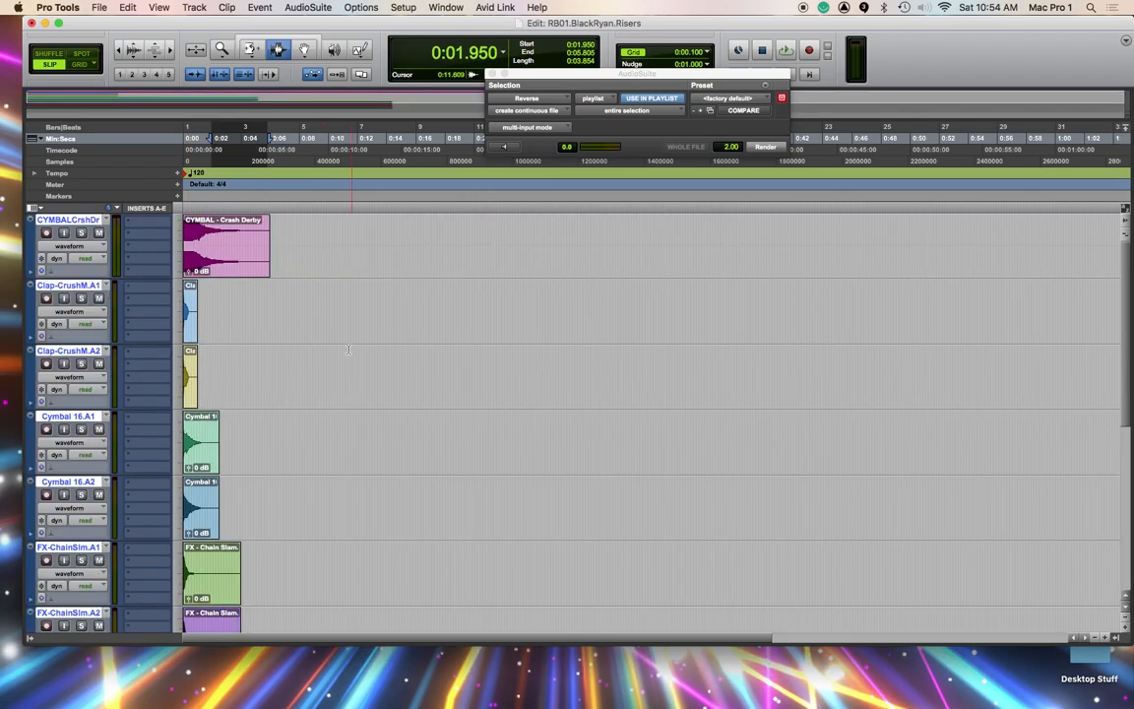
# Examine the waveforms of the imported clap, cymbal and FX clips at a closer zoom across all the new tracks
pyautogui.press('r')
pyautogui.press('r')
pyautogui.press('t')
pyautogui.press('t')
pyautogui.press('t')
pyautogui.press('t')
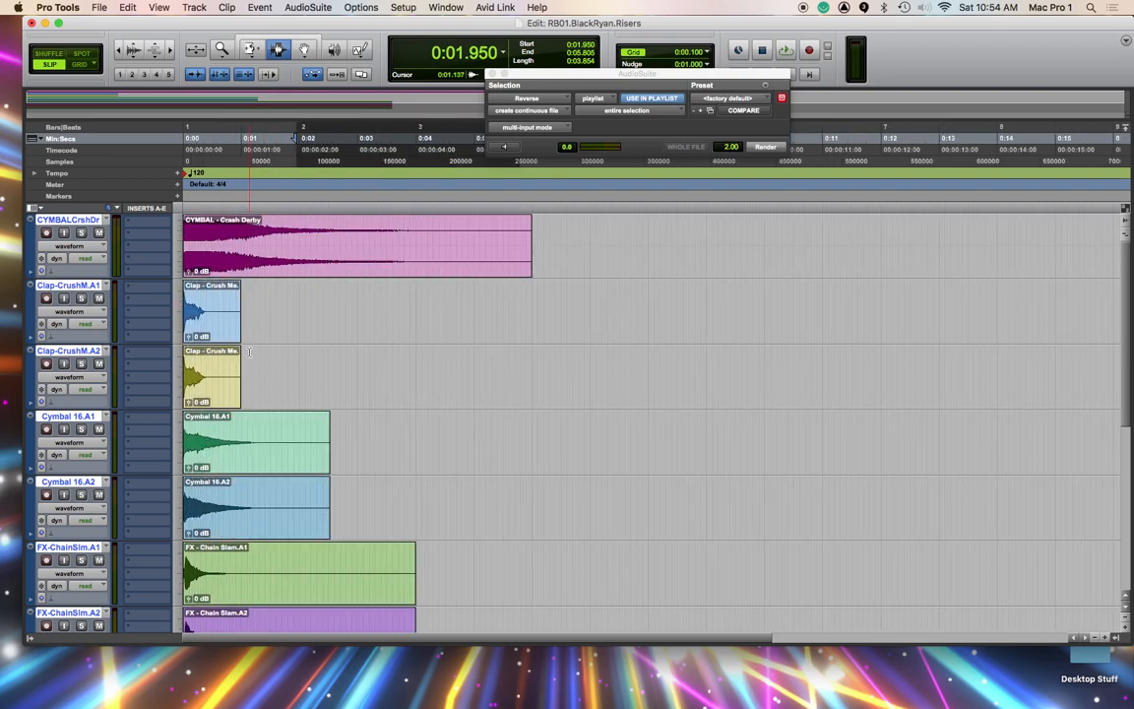
pyautogui.scroll(-10, 477, 529)
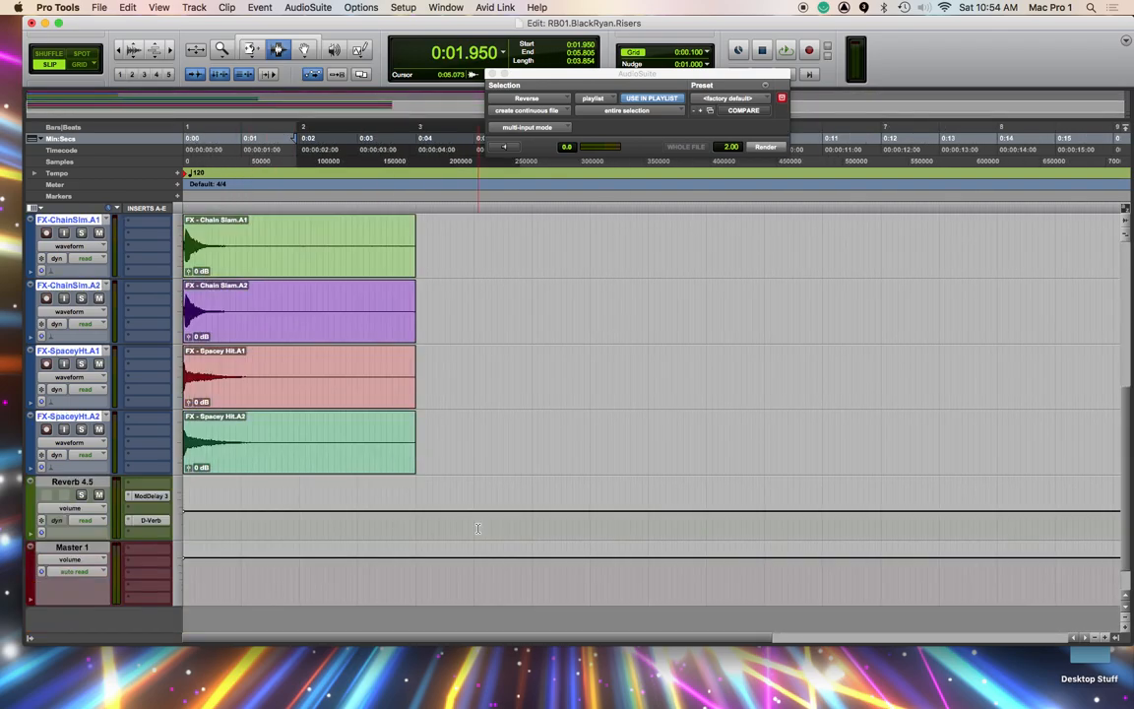
pyautogui.hscroll(1, 413, 483)
pyautogui.hscroll(-1, 402, 473)
pyautogui.scroll(10, 413, 462)
pyautogui.scroll(-1, 431, 449)
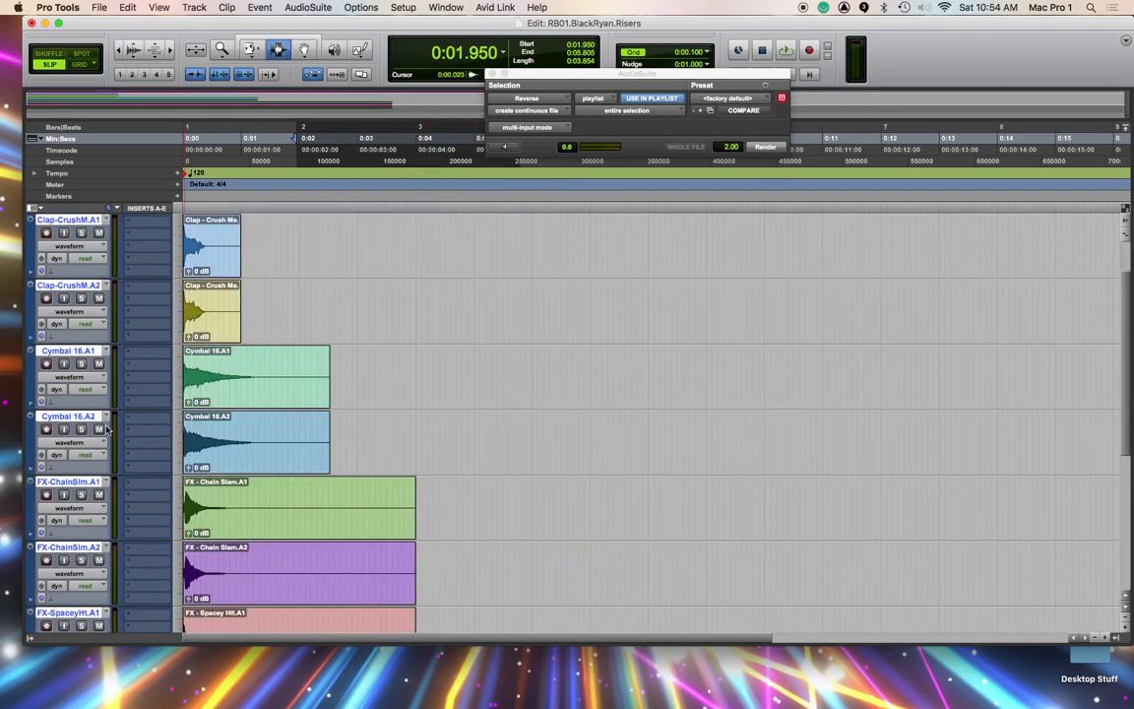
# Reduce the height of all tracks to compact rows so the whole session fits in view
pyautogui.click(180, 440)
pyautogui.click(265, 481)
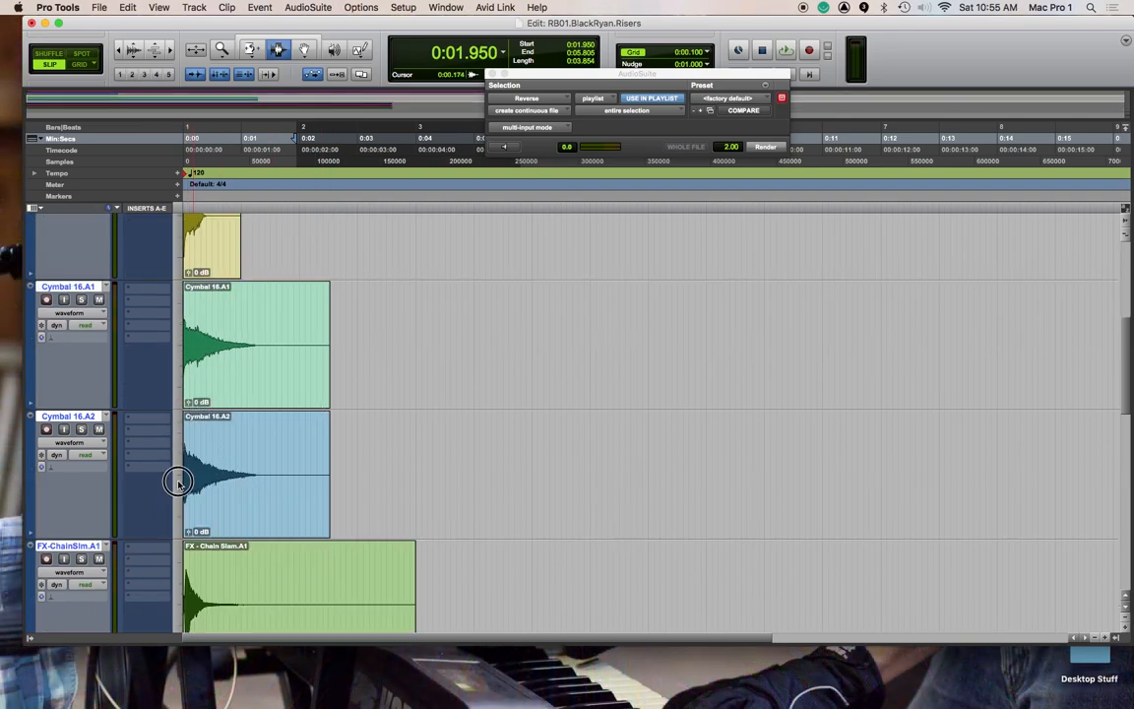
pyautogui.click(180, 484)
pyautogui.click(192, 407)
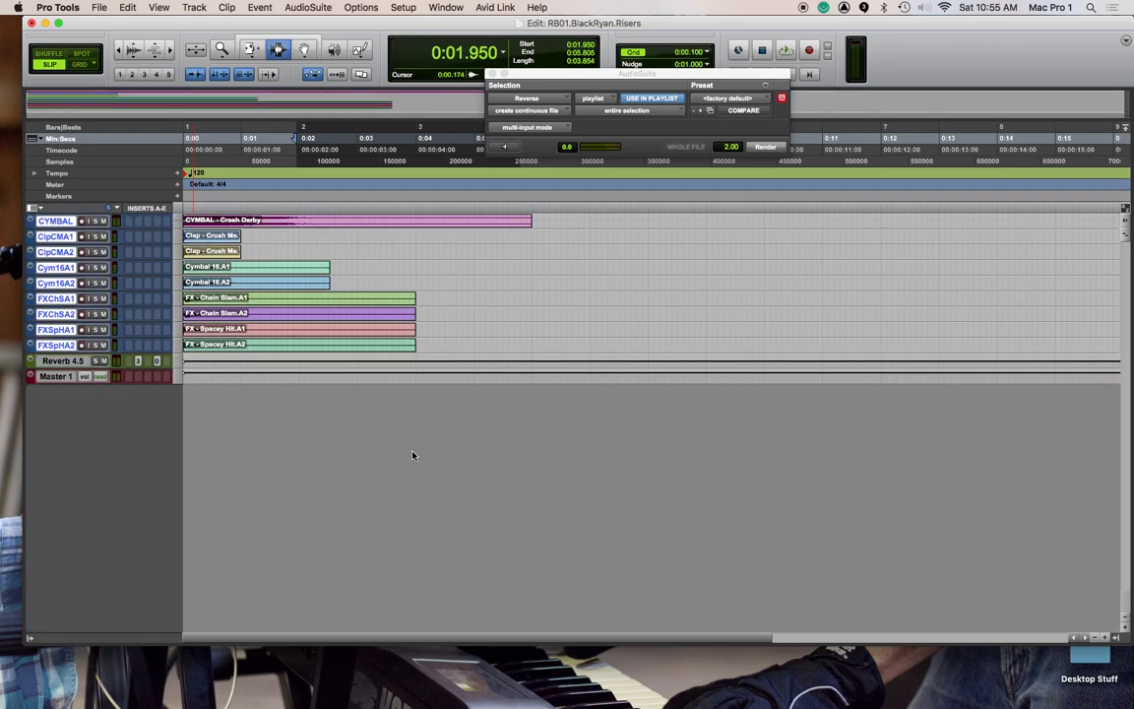
# Select the full length of the reference crash cymbal clip and extend the selection down through all nine sample tracks
pyautogui.doubleClick(509, 222)
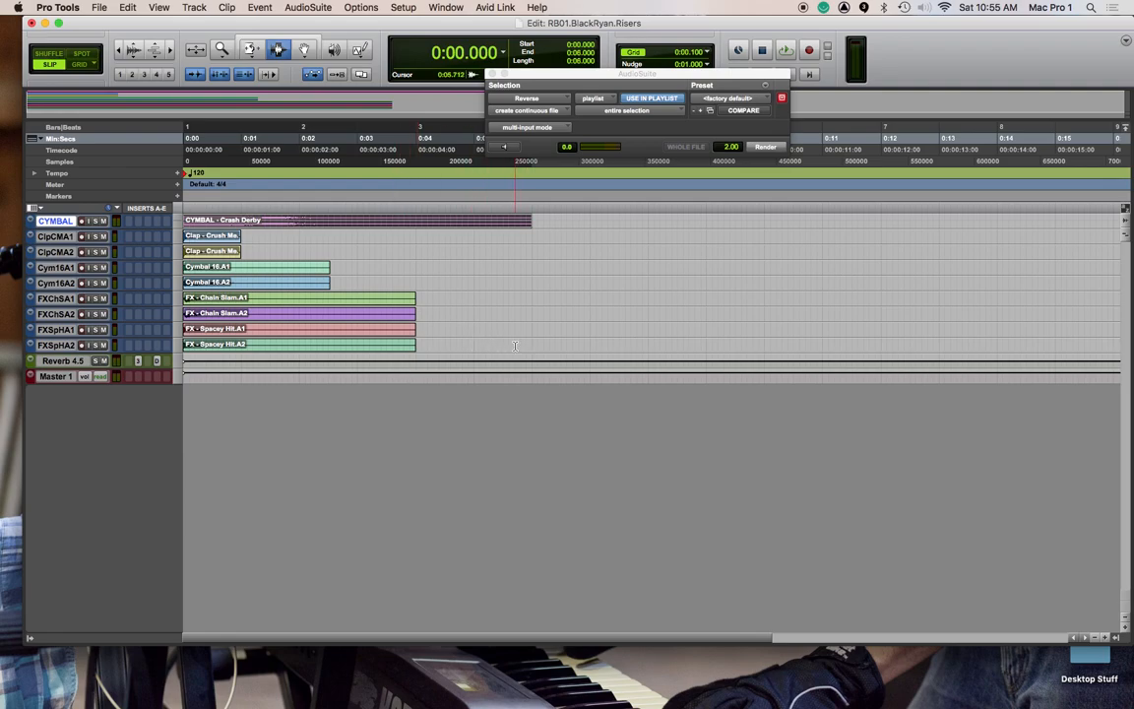
pyautogui.hotkey('shift', ';')
pyautogui.hotkey('shift', ';')
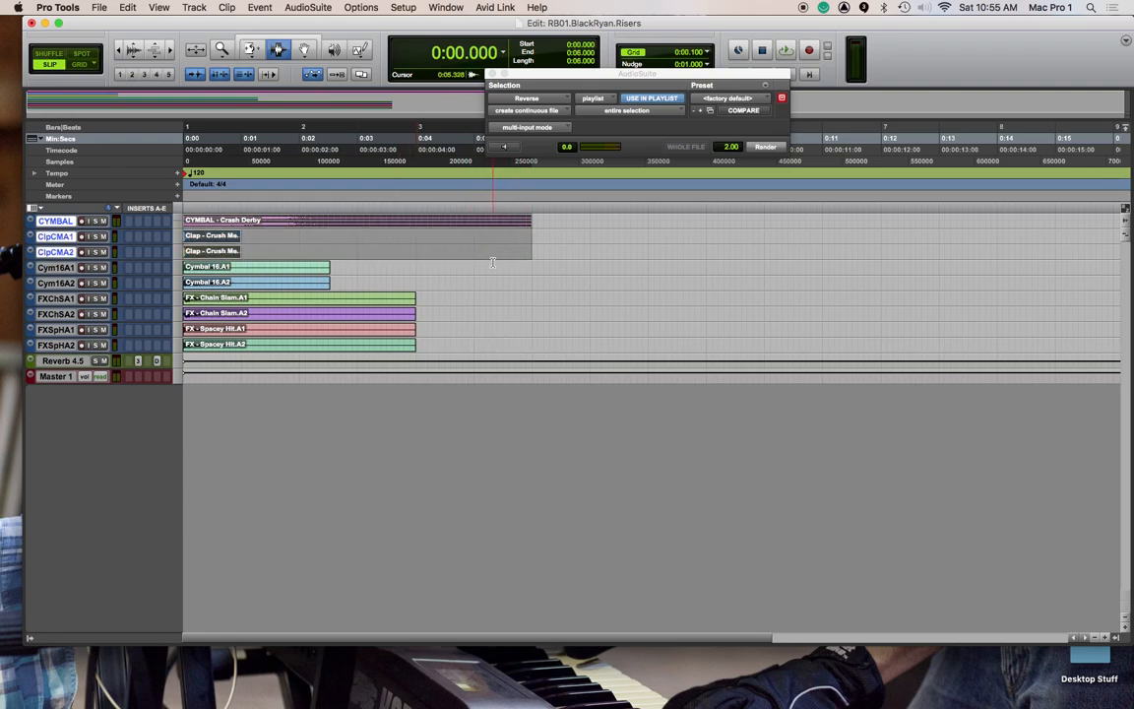
pyautogui.hotkey('shift', ';')
pyautogui.hotkey('shift', ';')
pyautogui.hotkey('shift', ';')
pyautogui.hotkey('shift', ';')
pyautogui.hotkey('shift', ';')
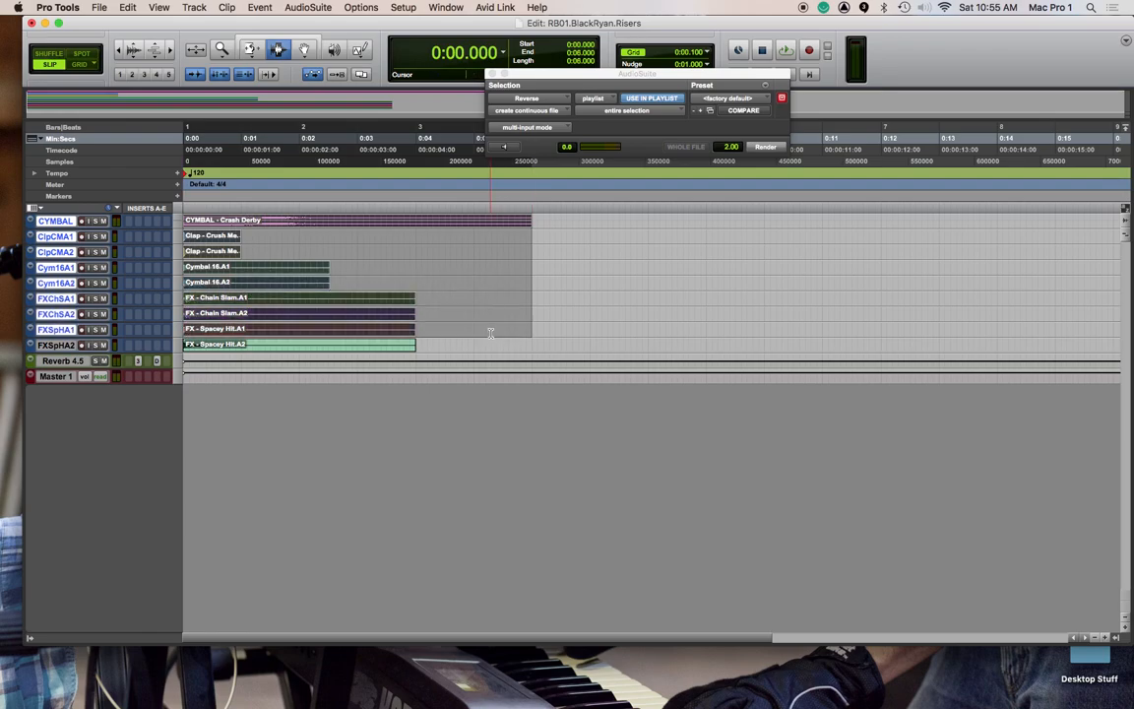
pyautogui.hotkey('shift', ';')
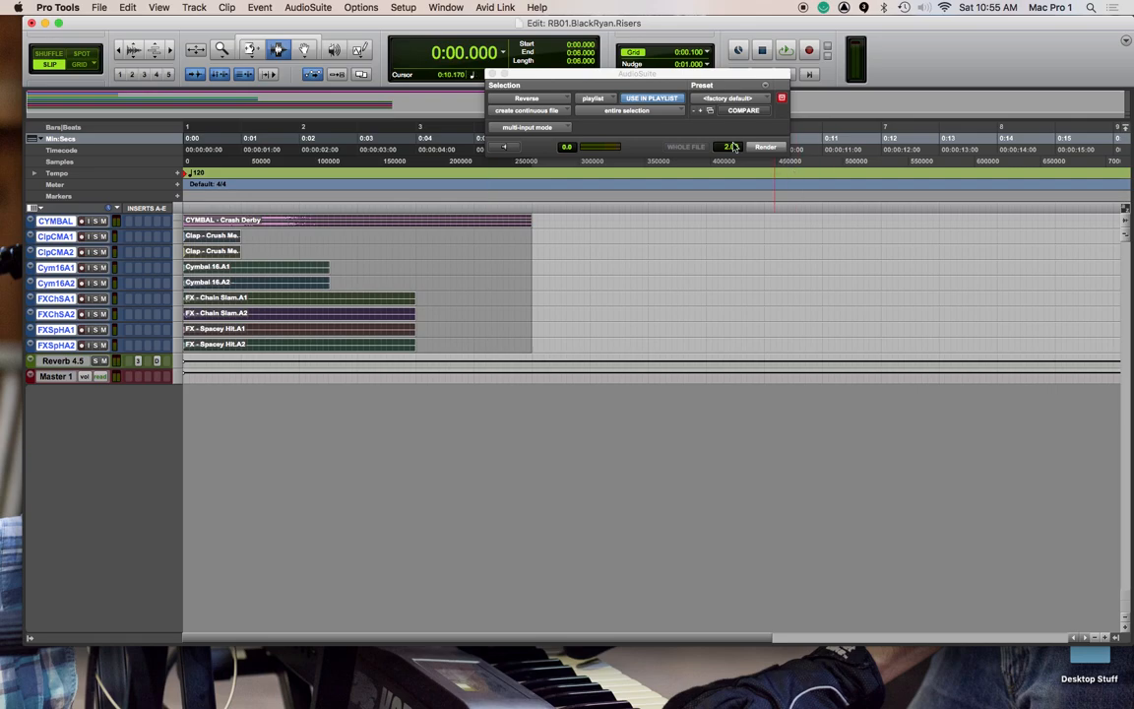
# Render AudioSuite Reverse on the selected clips as continuous files in the playlist, and move the plug-in window clear of the clips
pyautogui.click(308, 7)
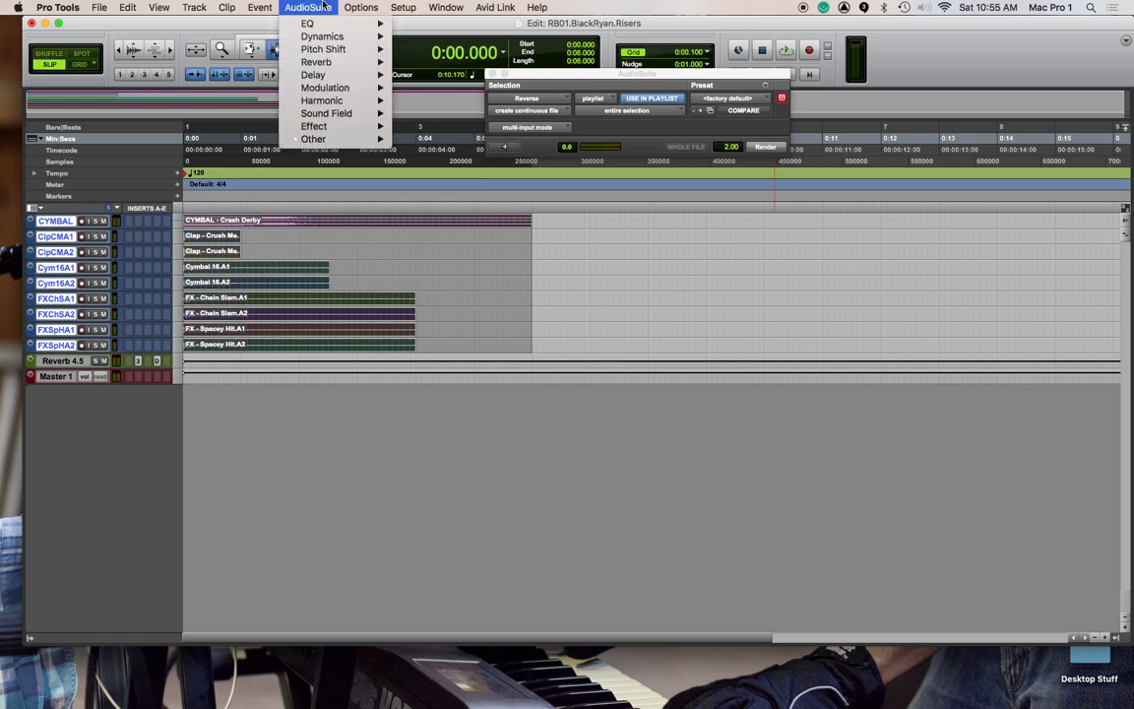
pyautogui.moveTo(322, 144)
pyautogui.click(421, 204)
pyautogui.moveTo(617, 80); pyautogui.dragTo(615, 235)
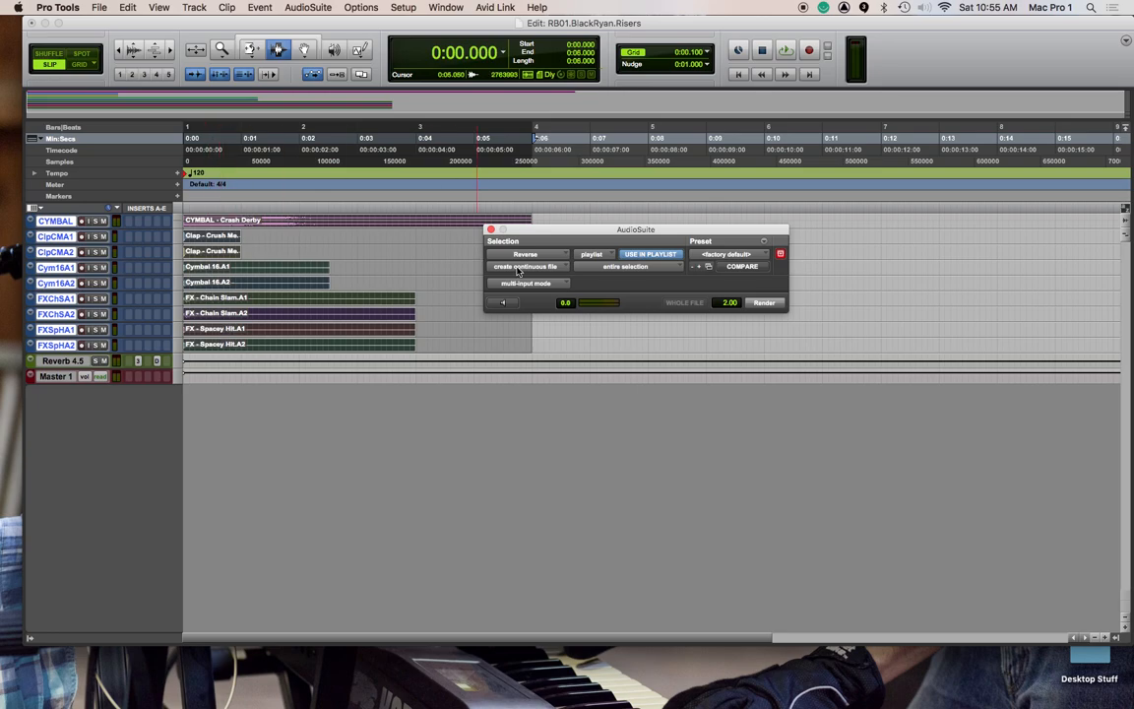
pyautogui.click(766, 302)
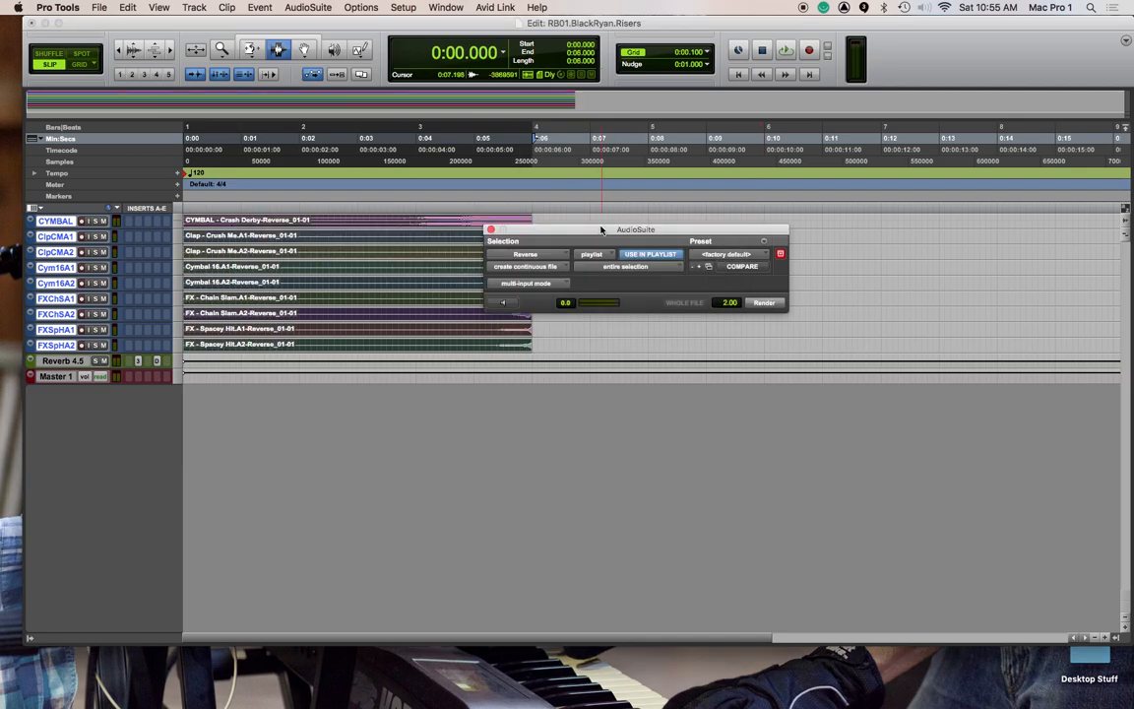
pyautogui.moveTo(600, 233); pyautogui.dragTo(797, 218)
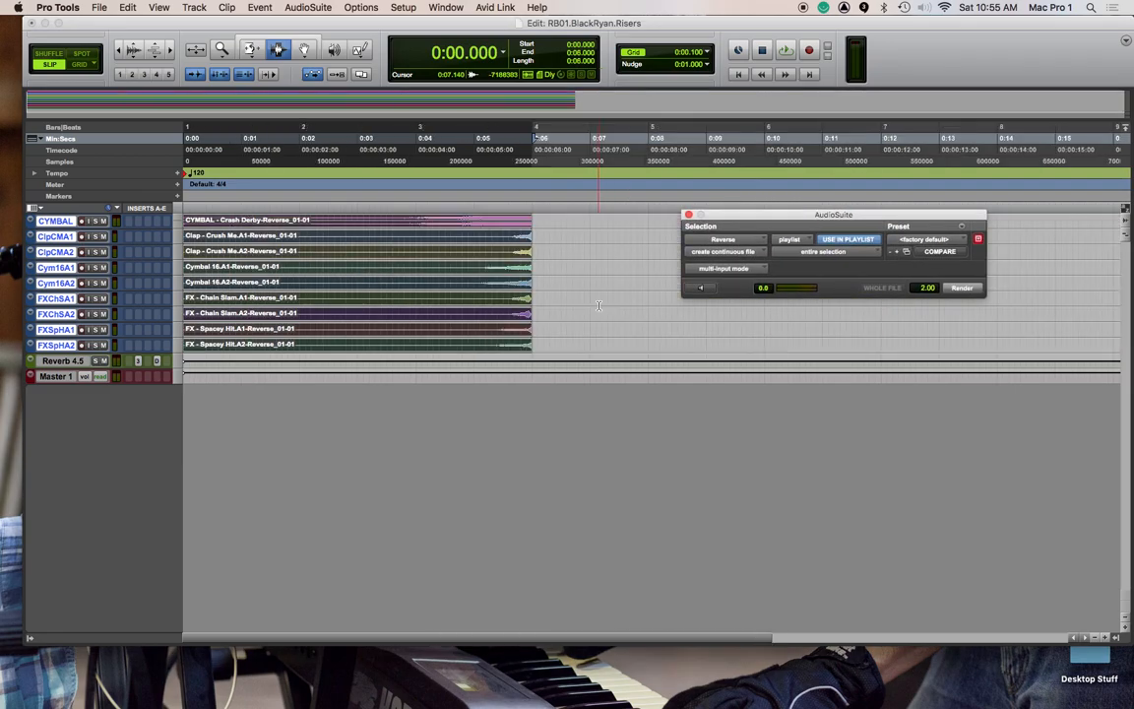
# Set all tracks to medium height and audition the reversed samples from about 0:03.3
pyautogui.click(177, 292)
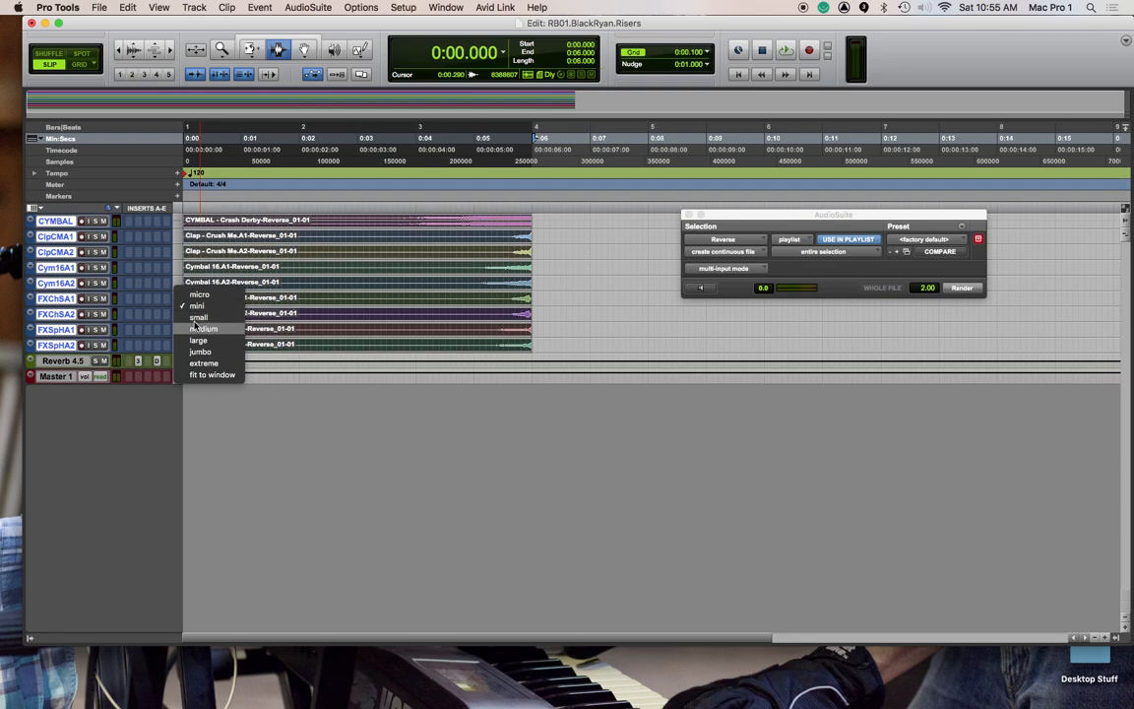
pyautogui.click(199, 329)
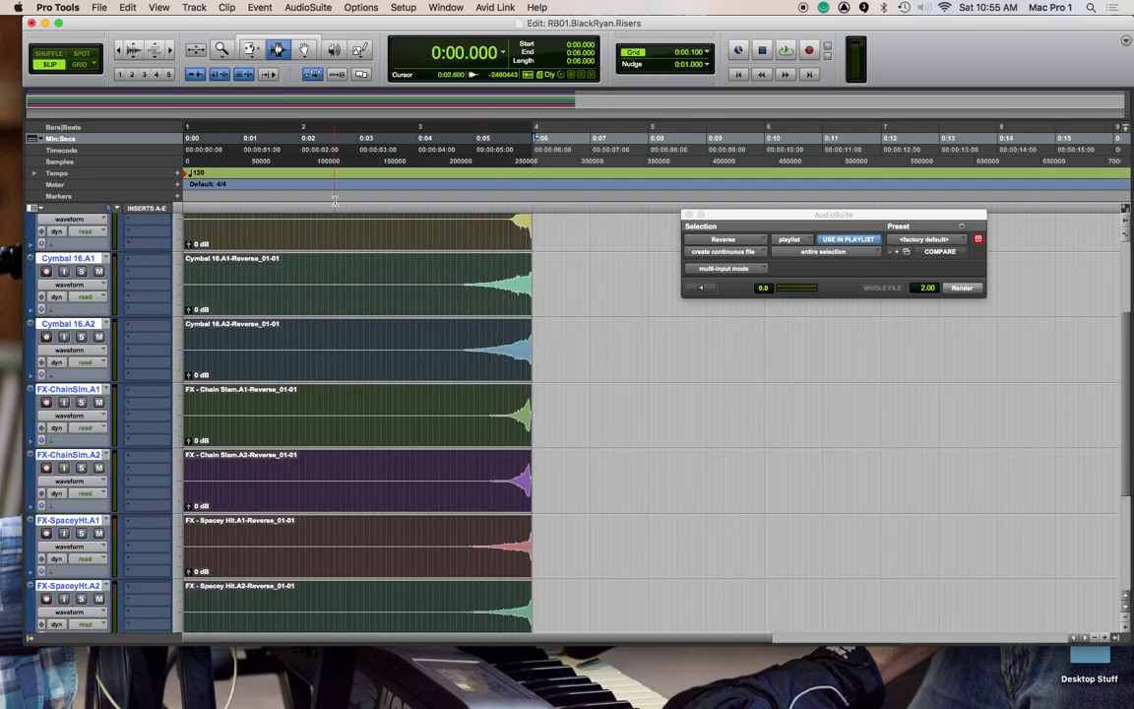
pyautogui.click(378, 208)
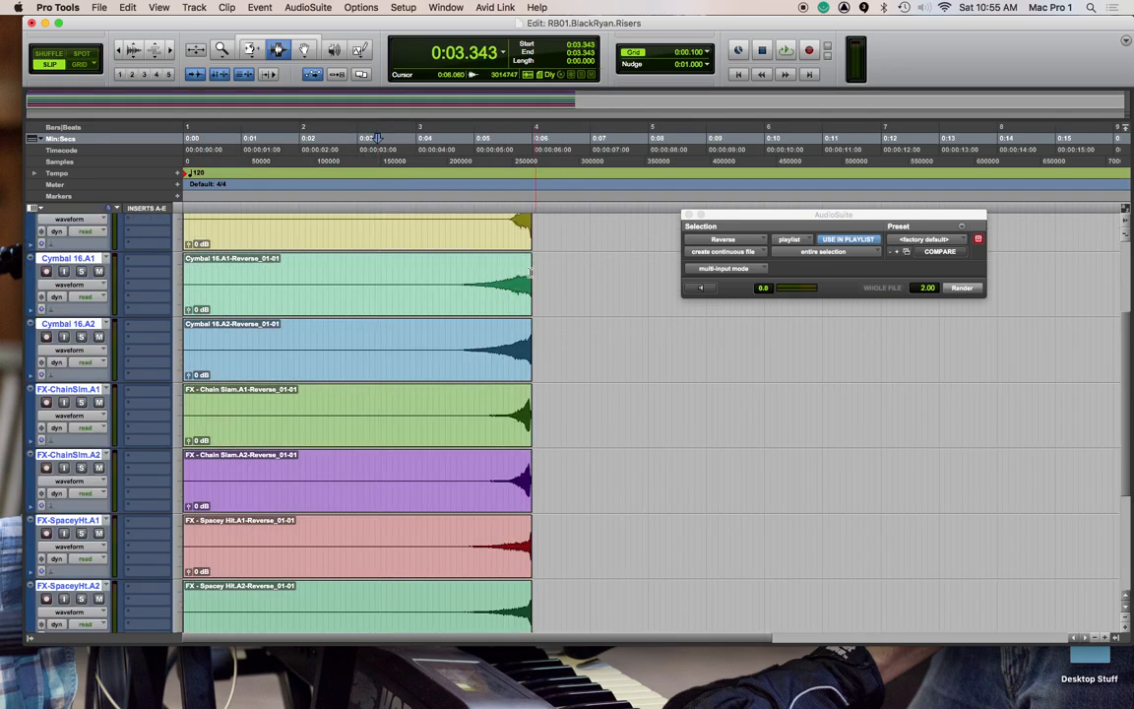
pyautogui.press('space')
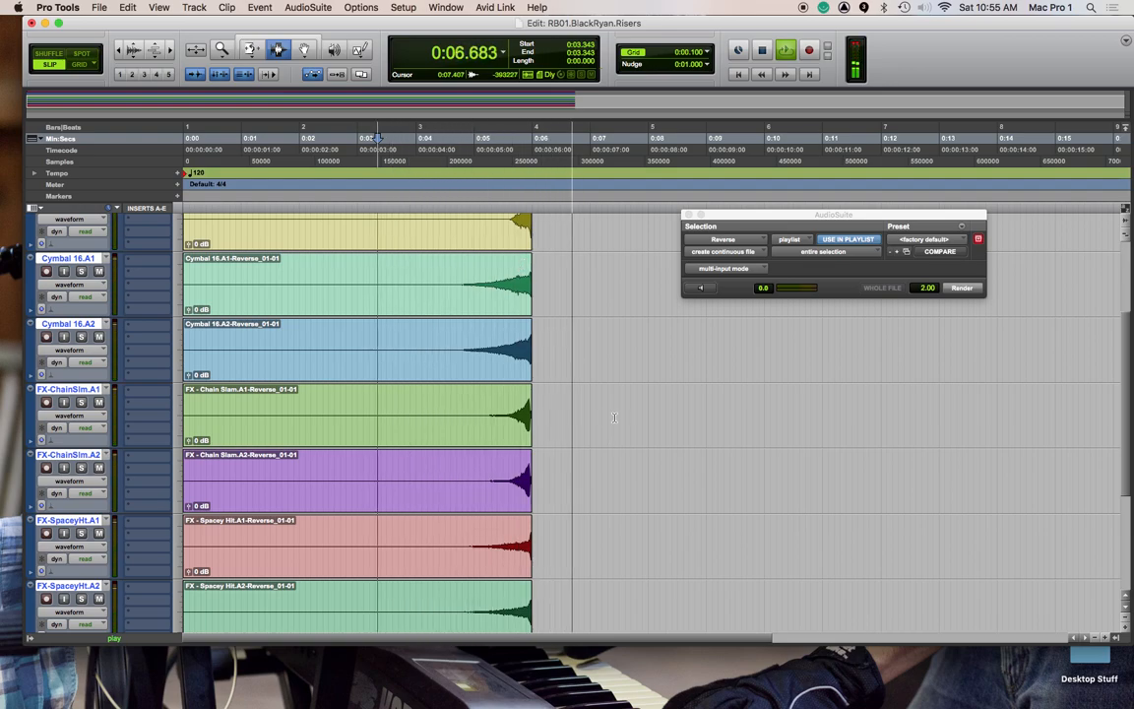
pyautogui.press('space')
# Group the nine sample tracks as SampleGRP, excluding the reverb and master, and lower their faders together to -6.8 dB
pyautogui.press('super+equal')
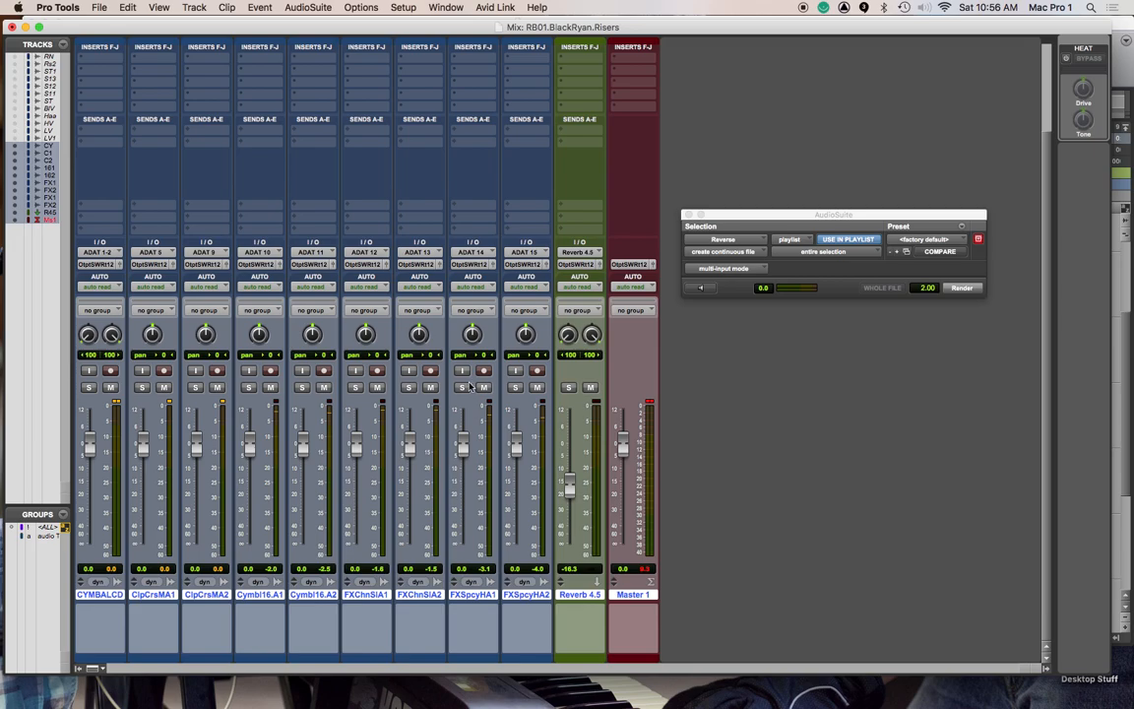
pyautogui.click(574, 596)
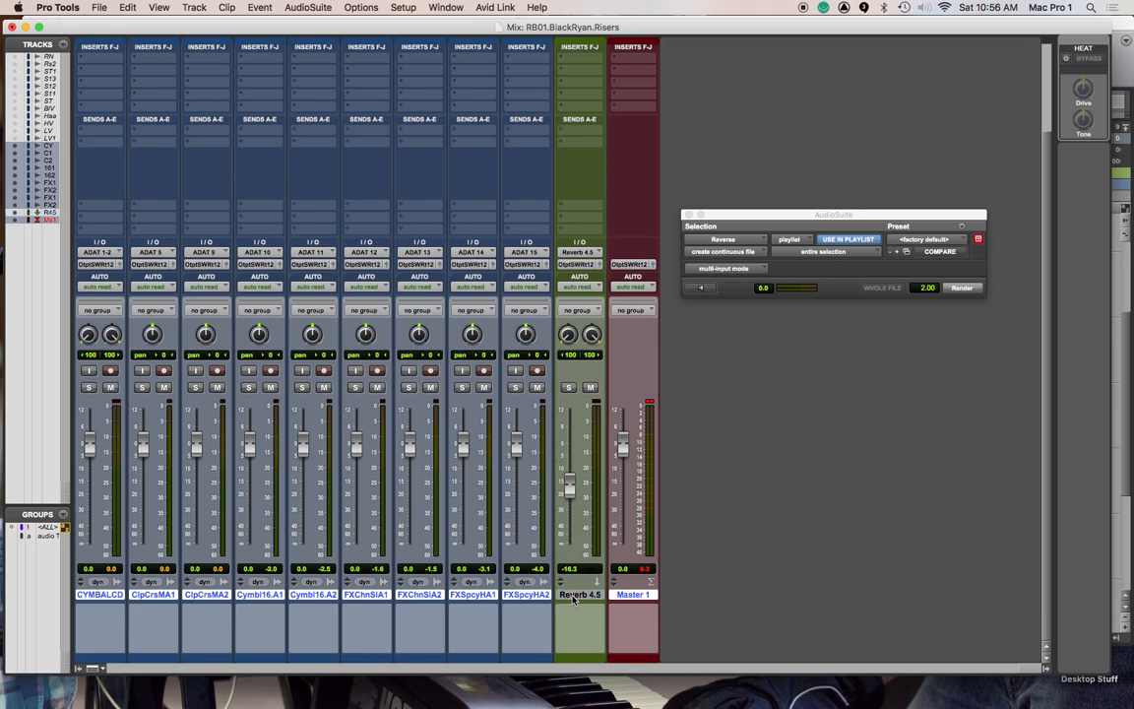
pyautogui.keyDown('super'); pyautogui.click(637, 597); pyautogui.keyUp('super')
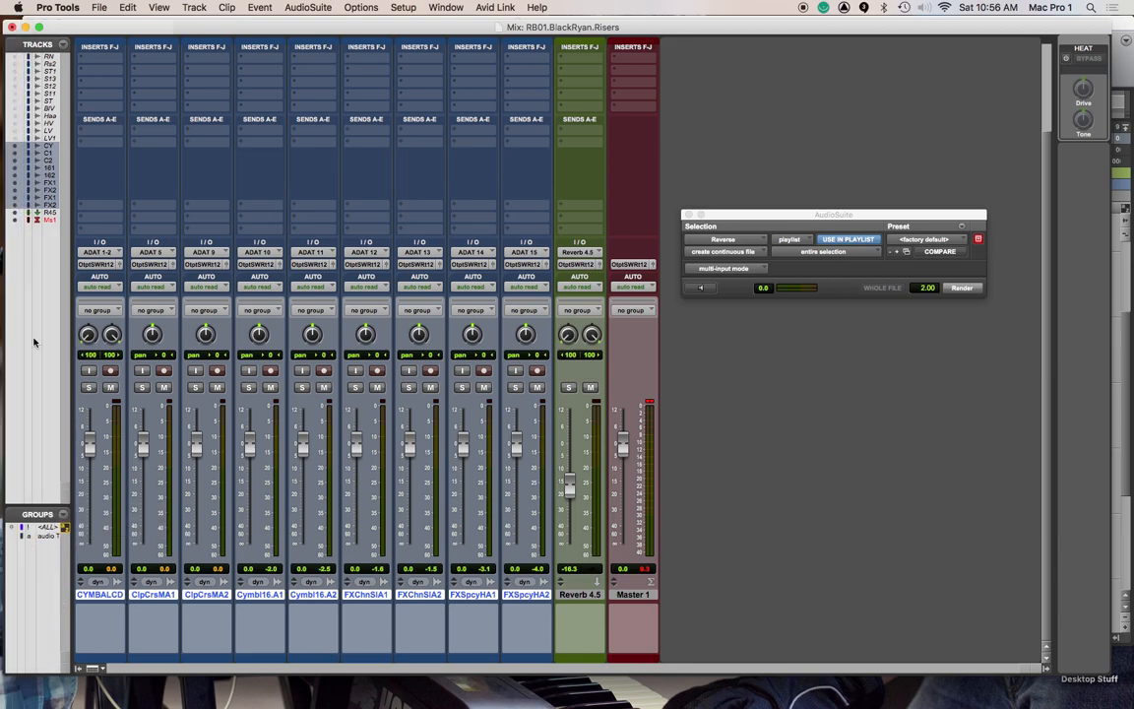
pyautogui.press('super+g')
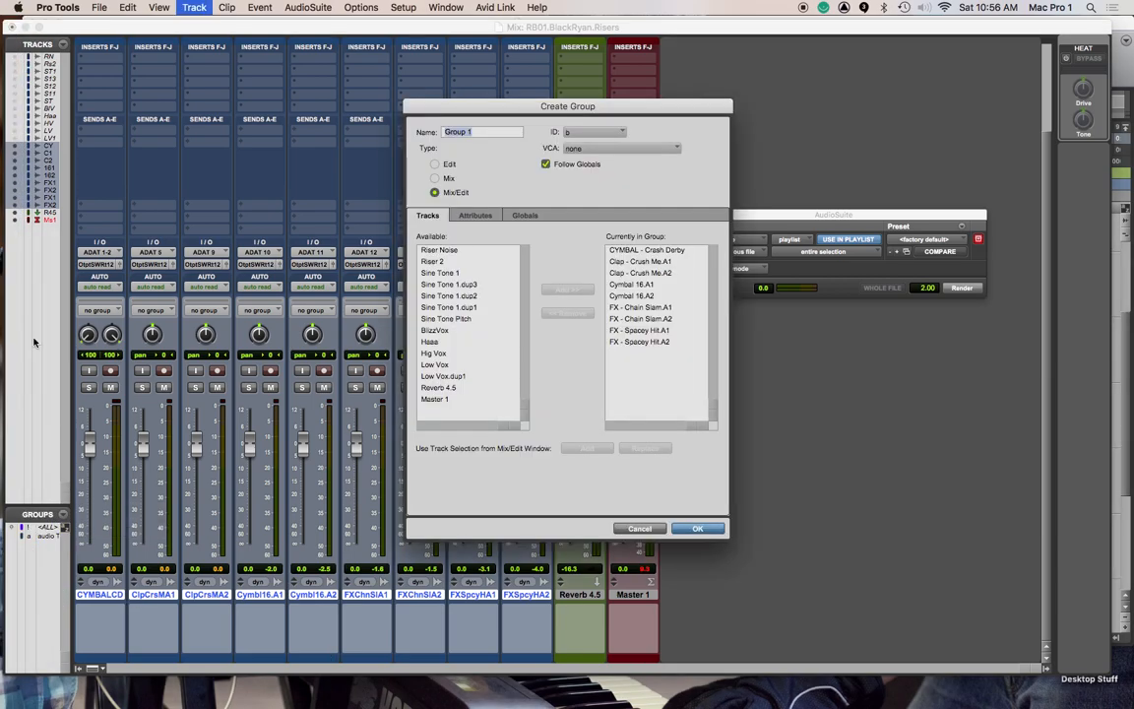
pyautogui.write('SampleGRP')
pyautogui.press('Return')
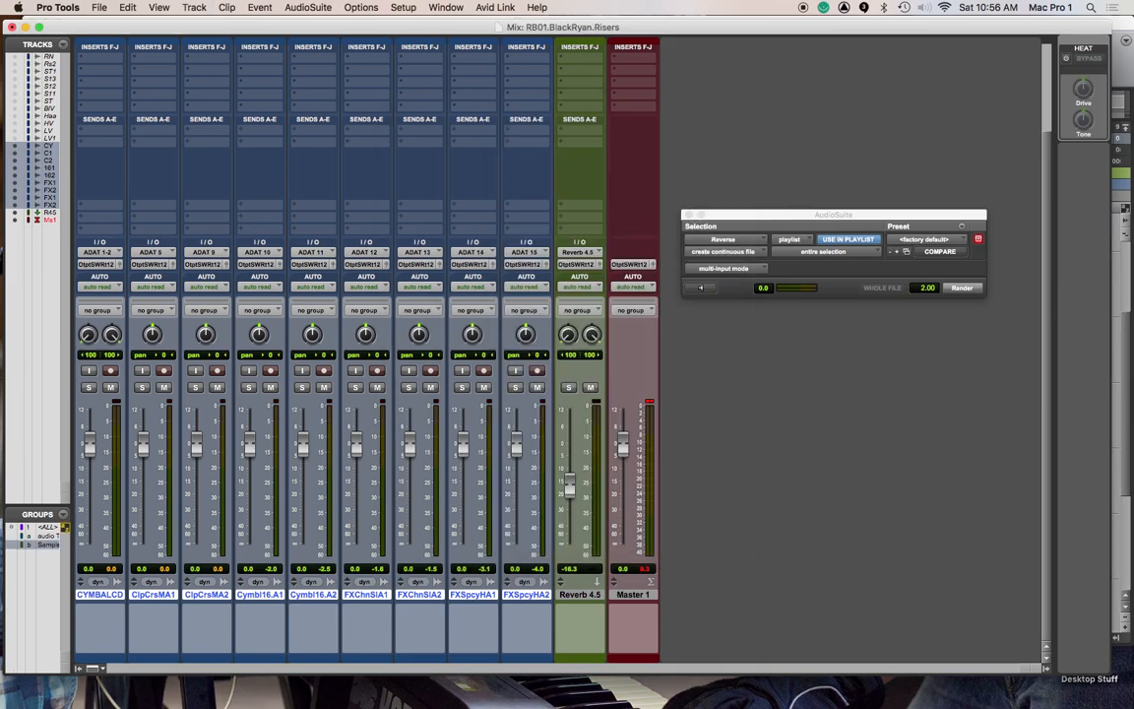
pyautogui.moveTo(260, 449); pyautogui.dragTo(250, 461)
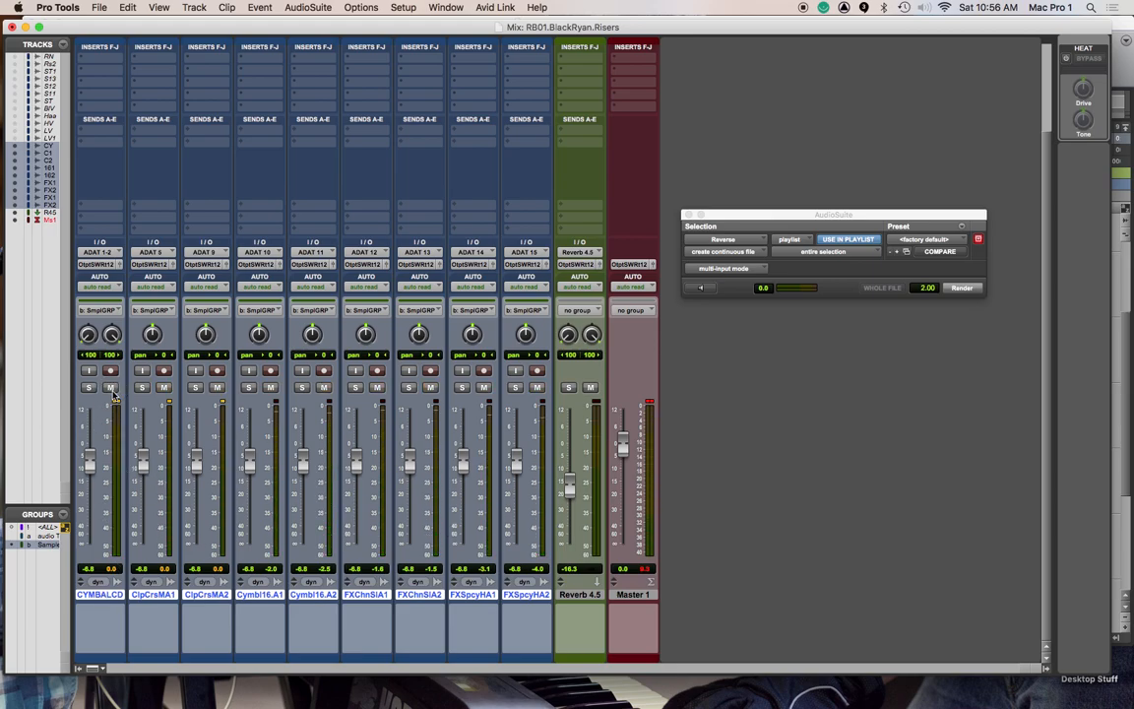
# Suspend the SampleGRP group and leave only the CYMBALCD track muted
pyautogui.keyDown('shift'); pyautogui.click(157, 594); pyautogui.keyUp('shift')
pyautogui.click(157, 594)
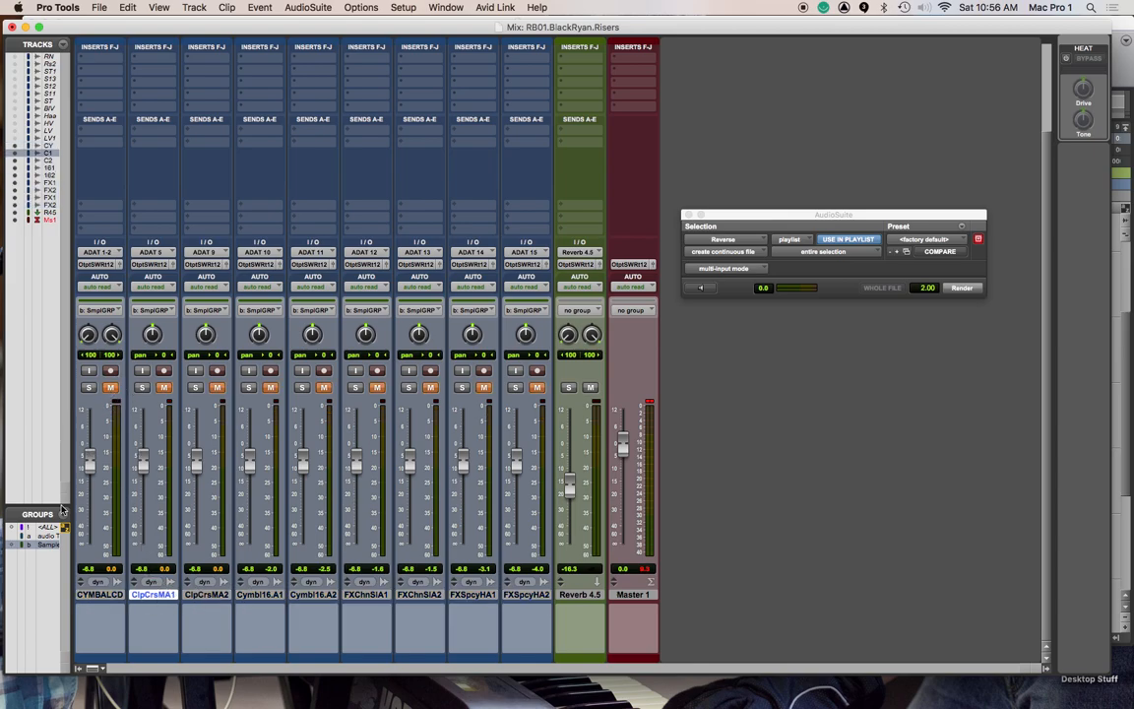
pyautogui.click(46, 544)
pyautogui.keyDown('alt'); pyautogui.click(111, 389); pyautogui.keyUp('alt')
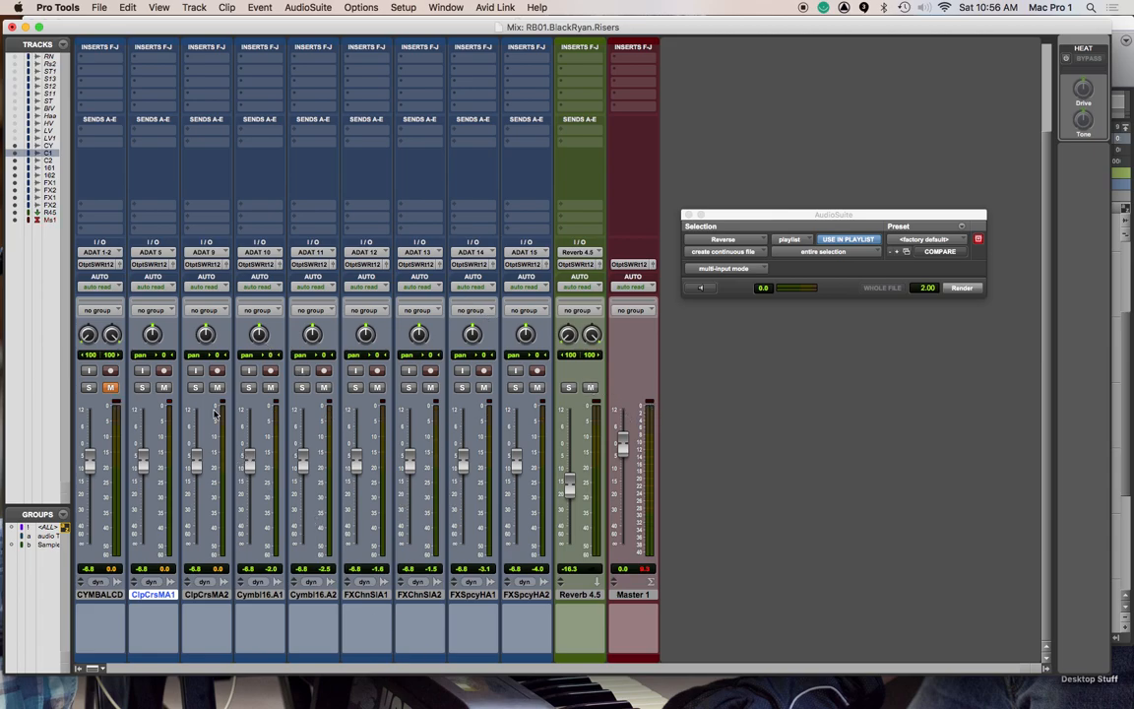
# Pan the Cymbal 16 pair 53 left and 65 right, the Chain Slam pair 37 left and 100 right, and Spacey Hit.A1 100 left
pyautogui.moveTo(256, 335); pyautogui.dragTo(258, 359)
pyautogui.moveTo(323, 328); pyautogui.dragTo(322, 298)
pyautogui.moveTo(369, 335); pyautogui.dragTo(427, 277)
pyautogui.moveTo(472, 335); pyautogui.dragTo(473, 389)
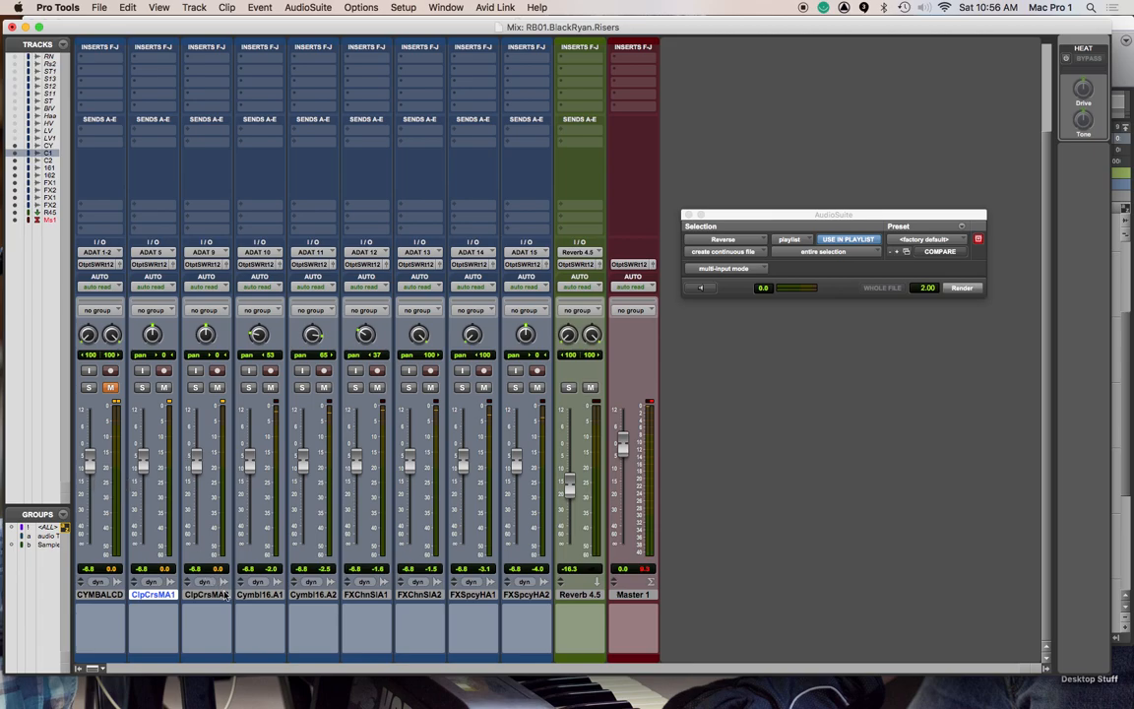
# Set faders: claps -13.7 and -15.3 dB, Cymbal 16 pair -0.9 and -3.3 dB, Chain Slam.A2 -16.6 dB, Spacey Hit.A1 -12.6 dB
pyautogui.moveTo(146, 474); pyautogui.dragTo(146, 494)
pyautogui.moveTo(197, 455); pyautogui.dragTo(197, 478)
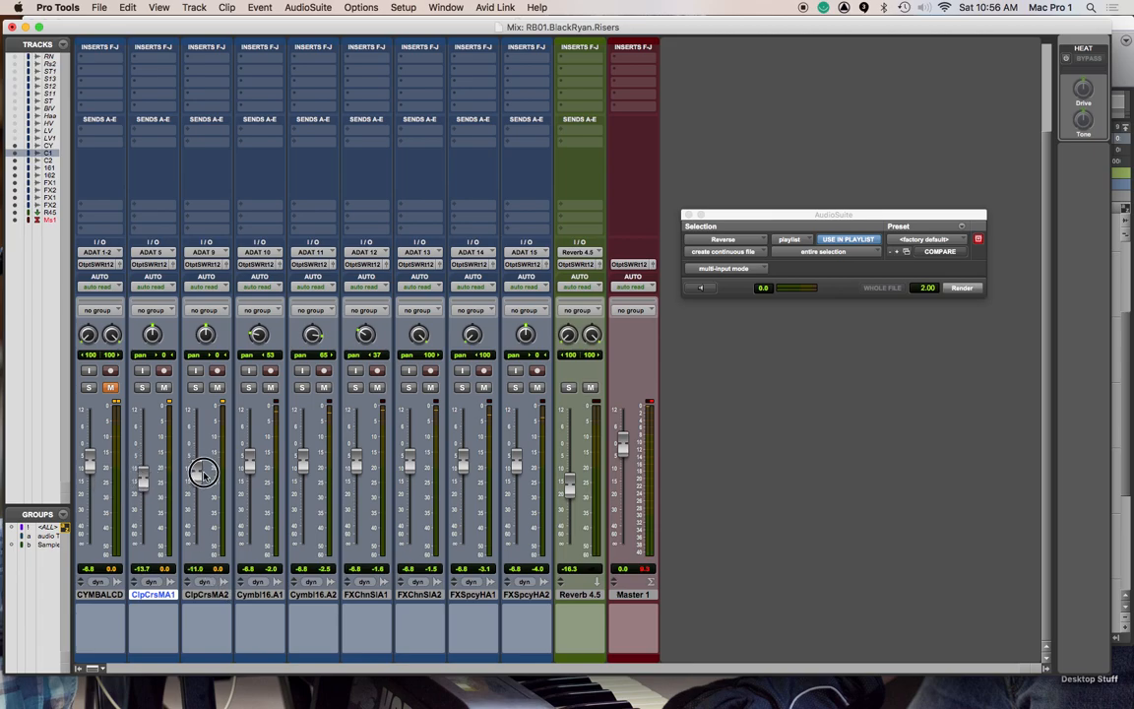
pyautogui.moveTo(303, 457); pyautogui.dragTo(249, 446)
pyautogui.moveTo(412, 463); pyautogui.dragTo(467, 478)
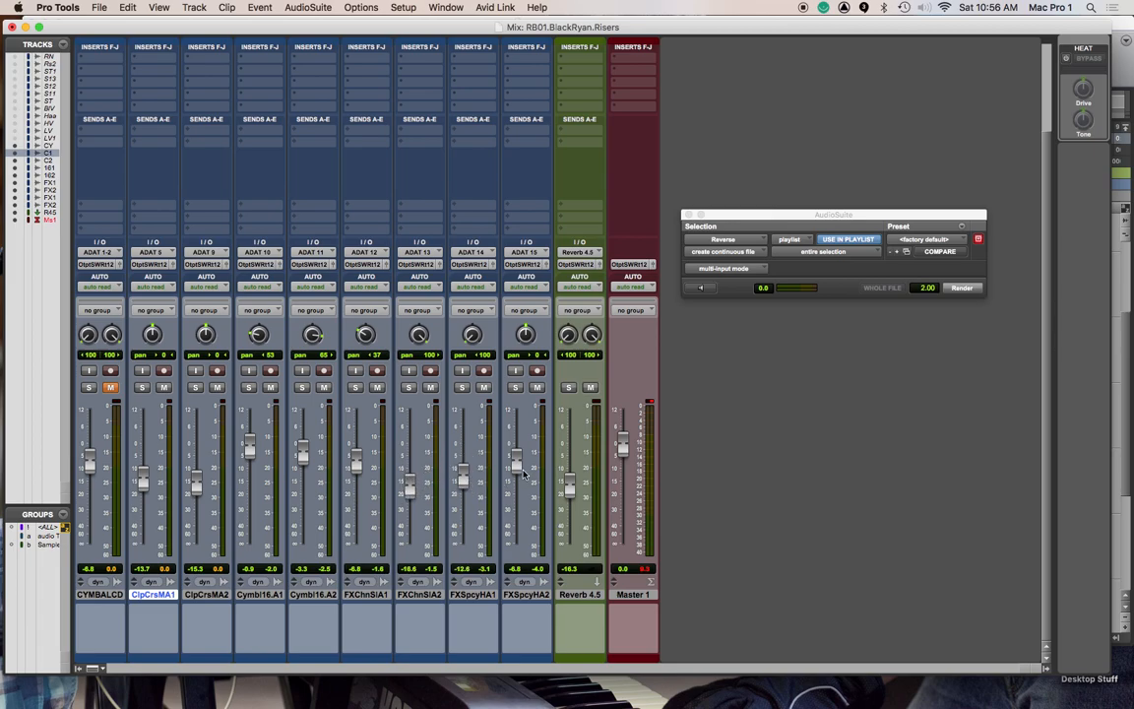
# During playback, unmute the CYMBALCD track and lower its fader to -11.3 dB
pyautogui.press('space')
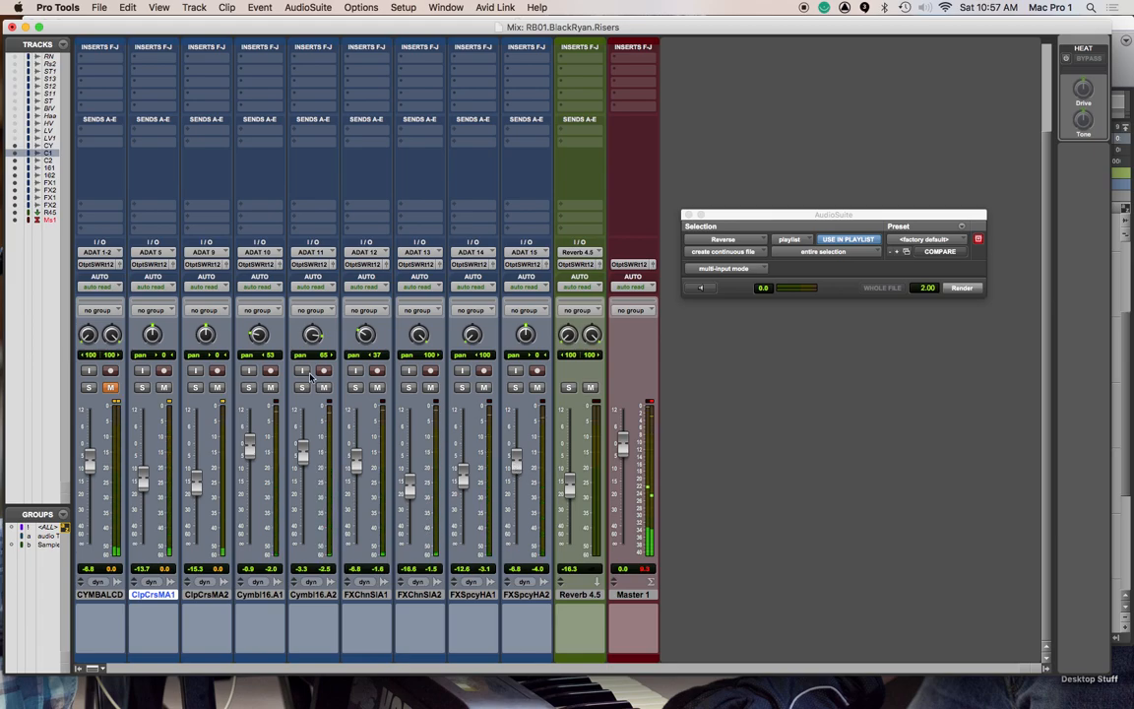
pyautogui.click(110, 387)
pyautogui.moveTo(92, 469); pyautogui.dragTo(90, 475)
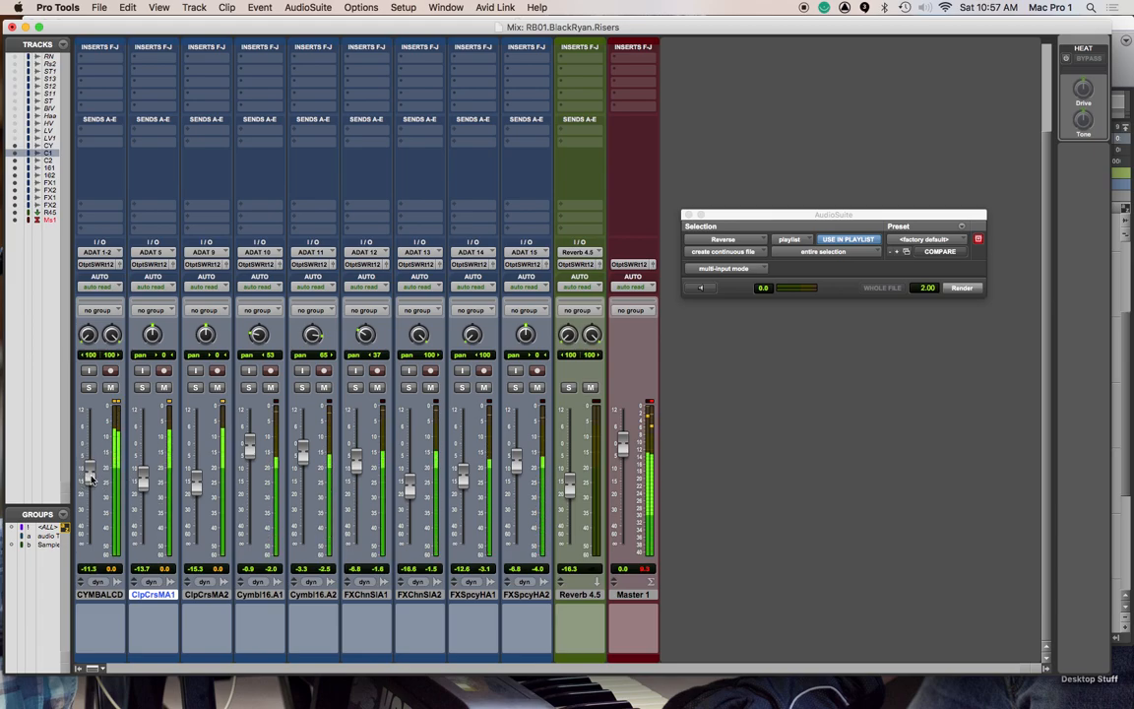
# Select all nine sample tracks and add a second send routed to the Reverb 4.5 bus on each
pyautogui.click(536, 596)
pyautogui.keyDown('shift'); pyautogui.click(104, 595); pyautogui.keyUp('shift')
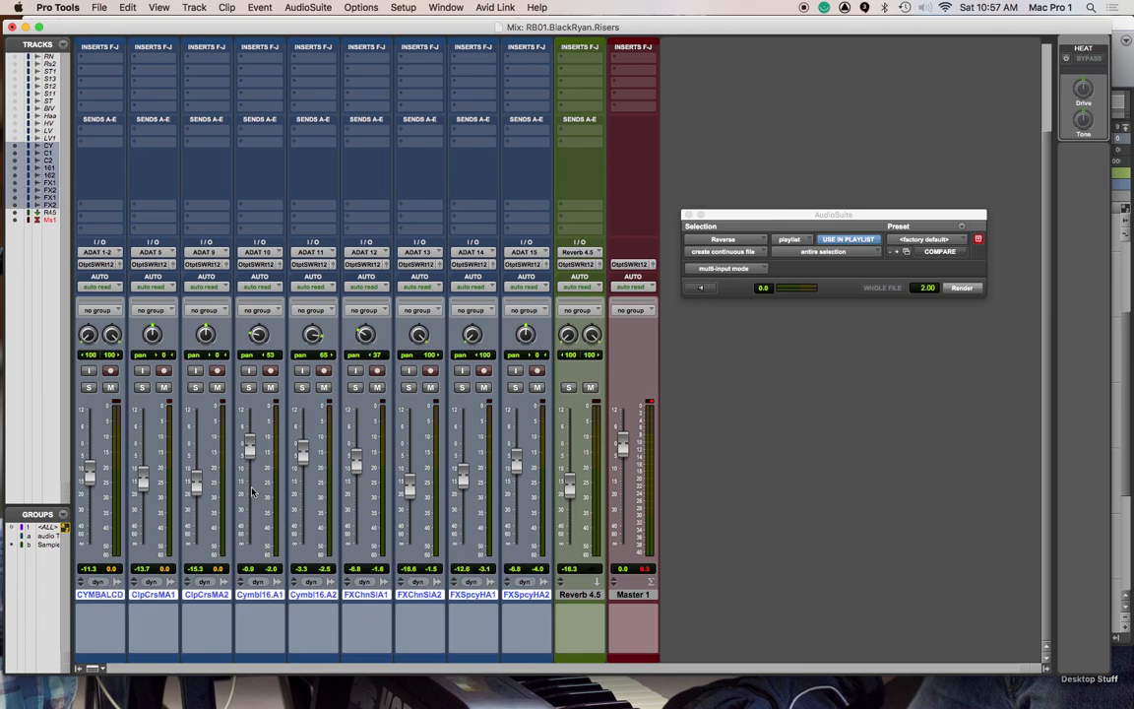
pyautogui.click(86, 148)
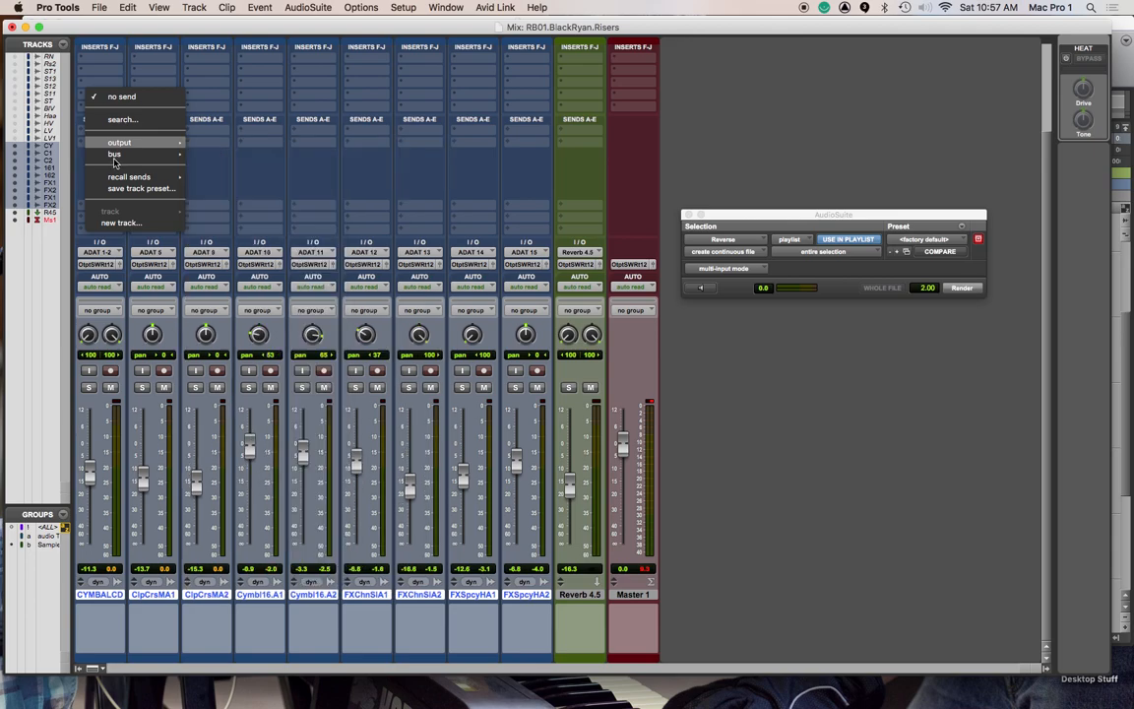
pyautogui.moveTo(116, 154)
pyautogui.keyDown('alt'); pyautogui.keyDown('shift'); pyautogui.click(236, 604); pyautogui.keyUp('shift'); pyautogui.keyUp('alt')
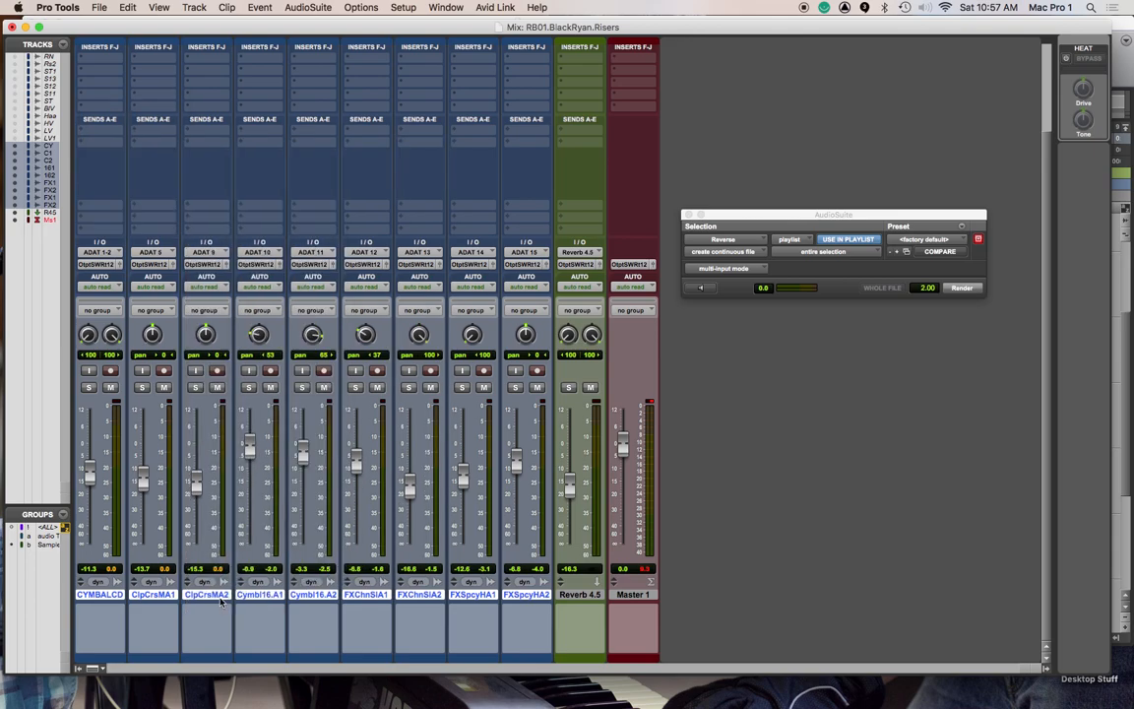
# Set varied Reverb 4.5 send levels from -28.4 to -8.7 dB across the nine tracks and reset the reverb return fader to 0 dB
pyautogui.moveTo(82, 188); pyautogui.dragTo(194, 168)
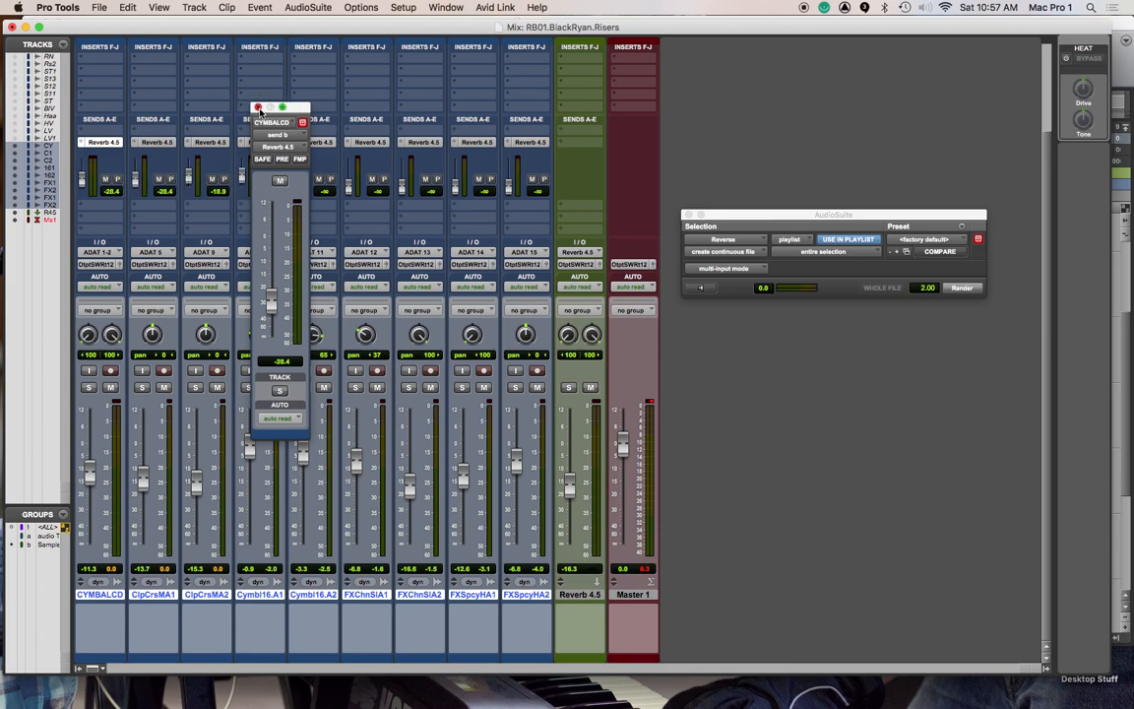
pyautogui.click(257, 107)
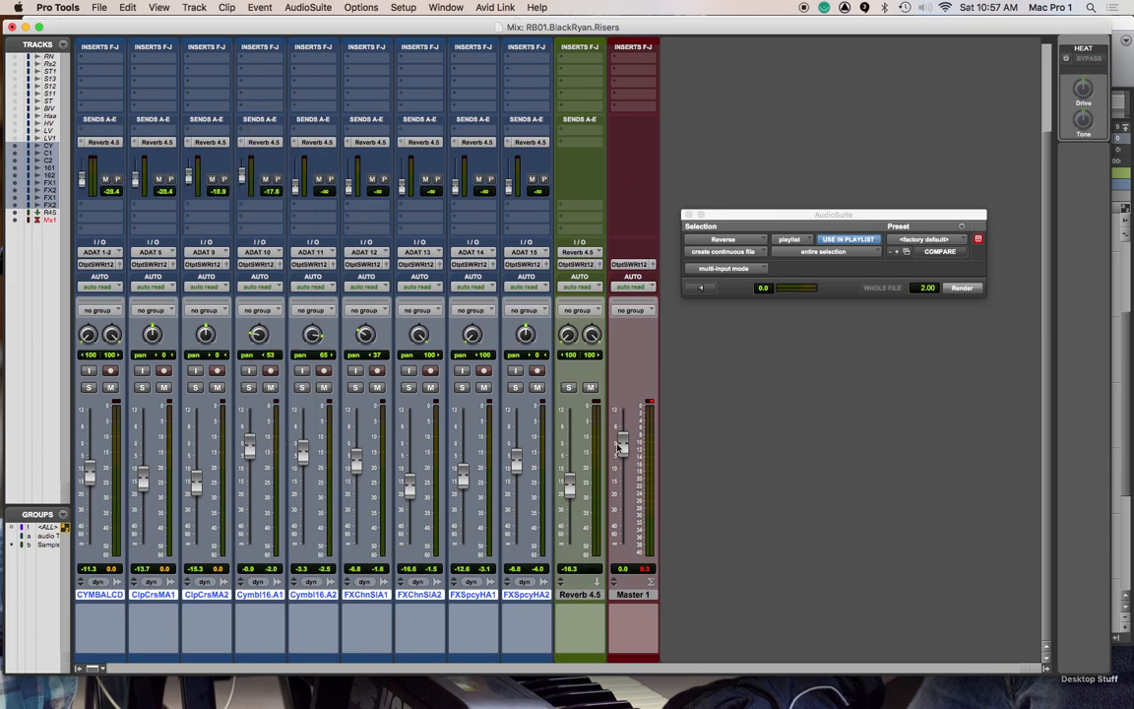
pyautogui.click(584, 597)
pyautogui.keyDown('alt'); pyautogui.click(570, 489); pyautogui.keyUp('alt')
pyautogui.moveTo(295, 187); pyautogui.dragTo(512, 174)
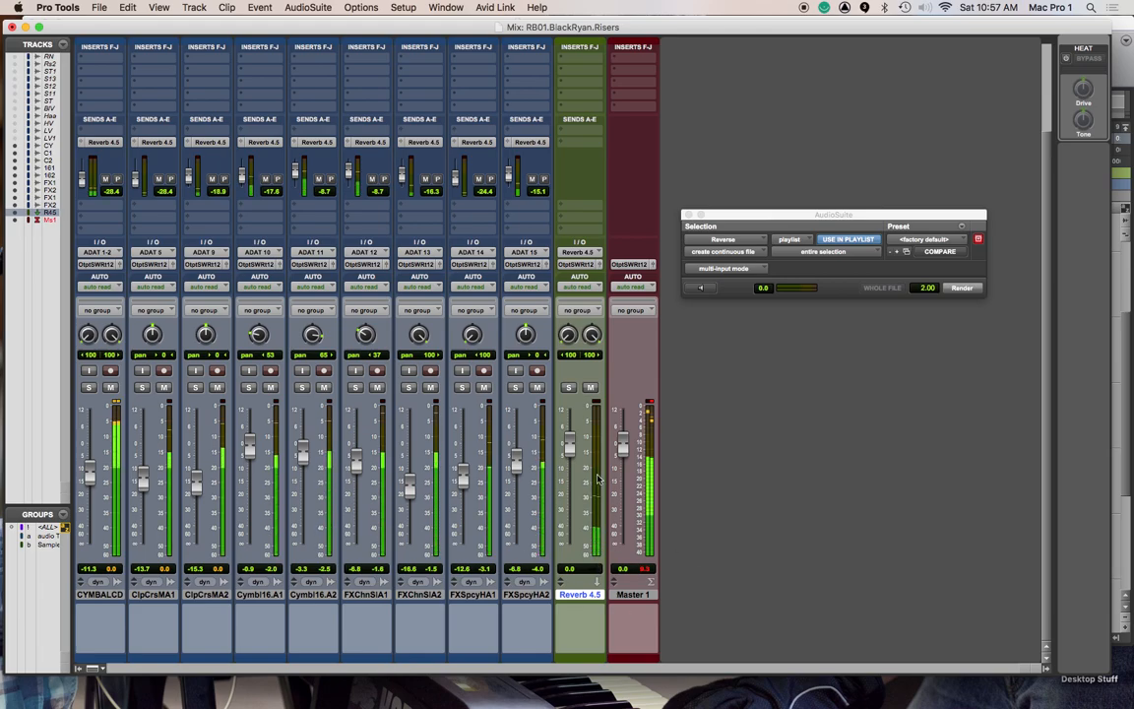
# Set the Mod Delay III mix on the Reverb 4.5 track to 100% wet, stop playback and close the plug-in
pyautogui.scroll(5, 630, 260)
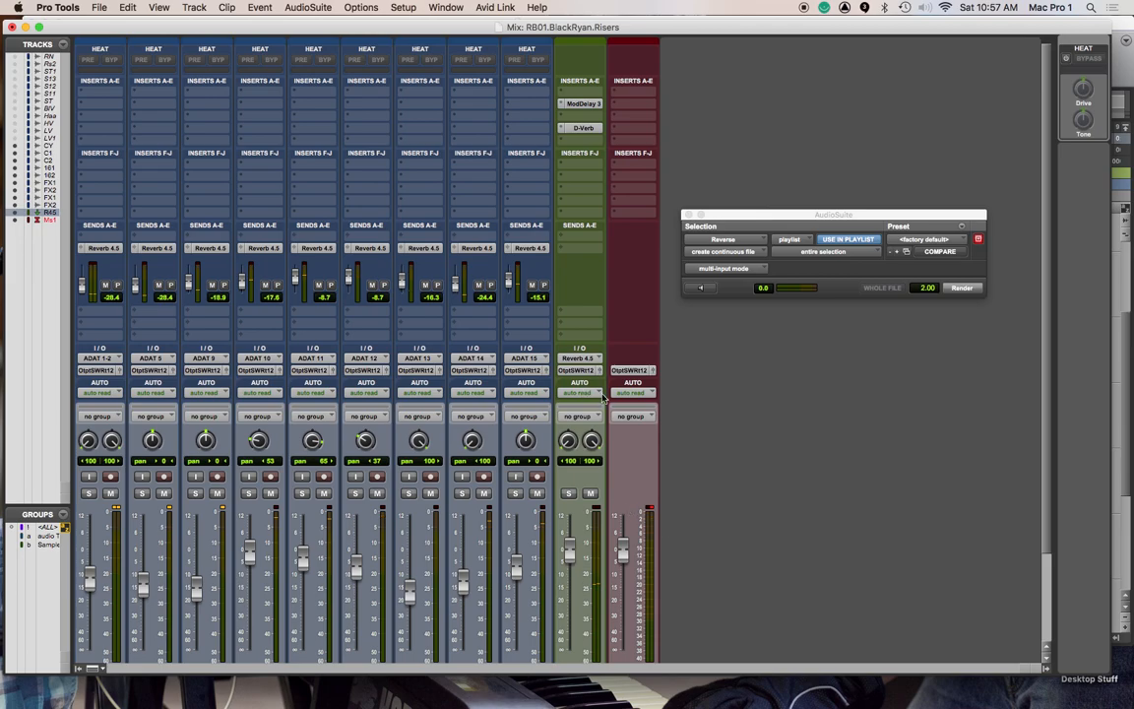
pyautogui.click(580, 104)
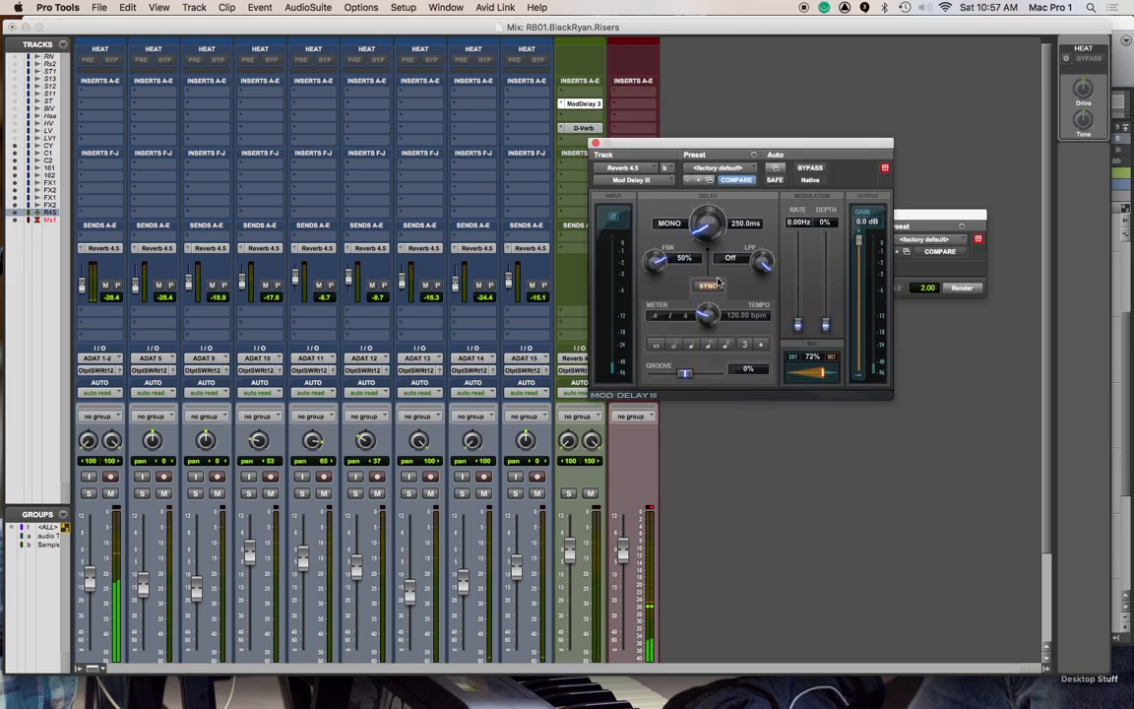
pyautogui.click(820, 375)
pyautogui.moveTo(821, 377); pyautogui.dragTo(845, 376)
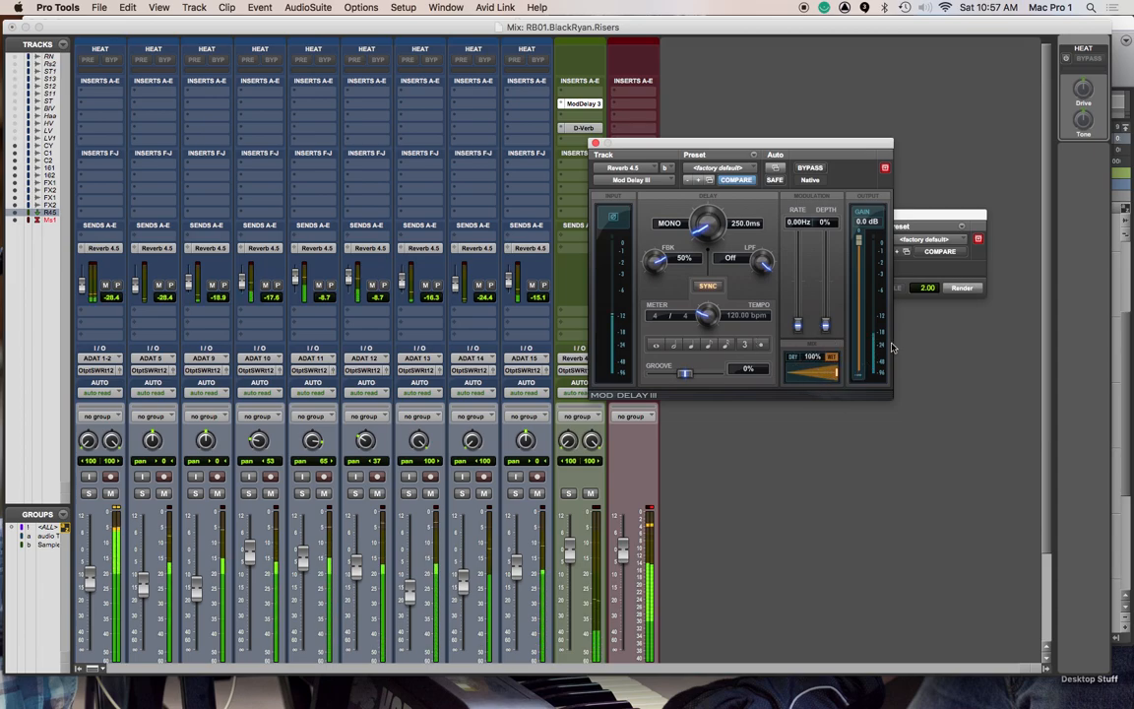
pyautogui.press('space')
pyautogui.click(595, 145)
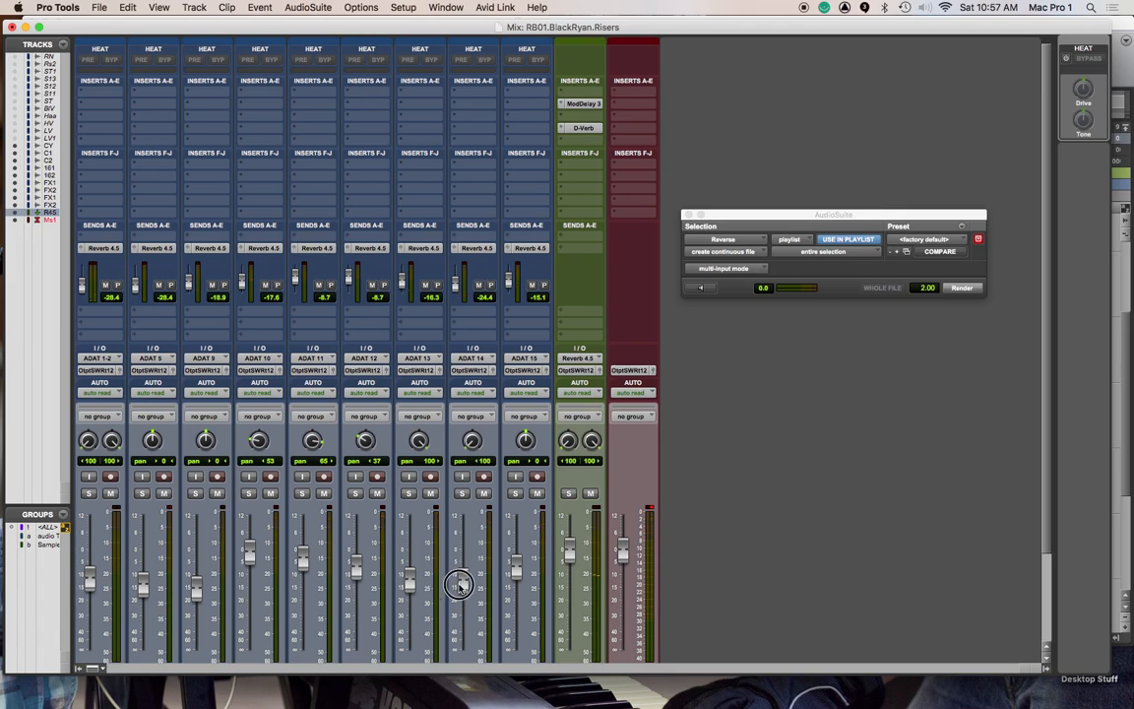
# Set the CYMBALCD track's volume fader to -5.2 dB and play back the mix
pyautogui.scroll(-3, 507, 578)
pyautogui.moveTo(142, 482); pyautogui.dragTo(90, 464)
pyautogui.press('space')
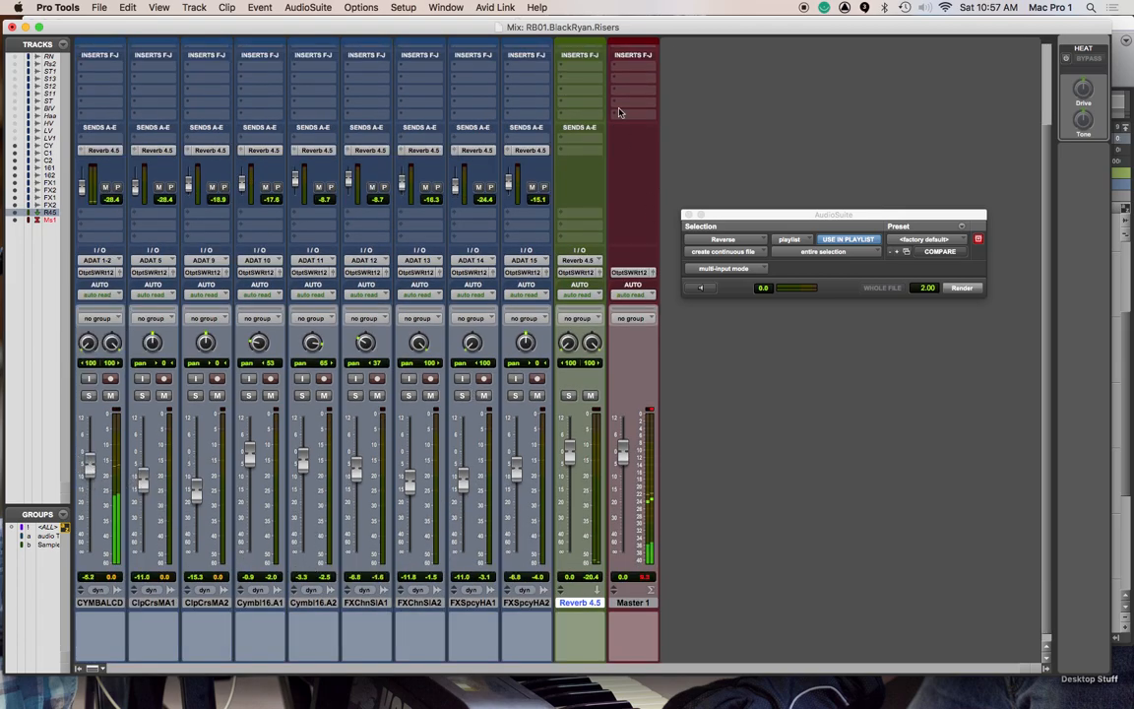
pyautogui.press('space')
# Clear the master clip indicator, activate the sample group and lower its faders together, bringing CYMBALCD to -7.3 dB
pyautogui.click(645, 412)
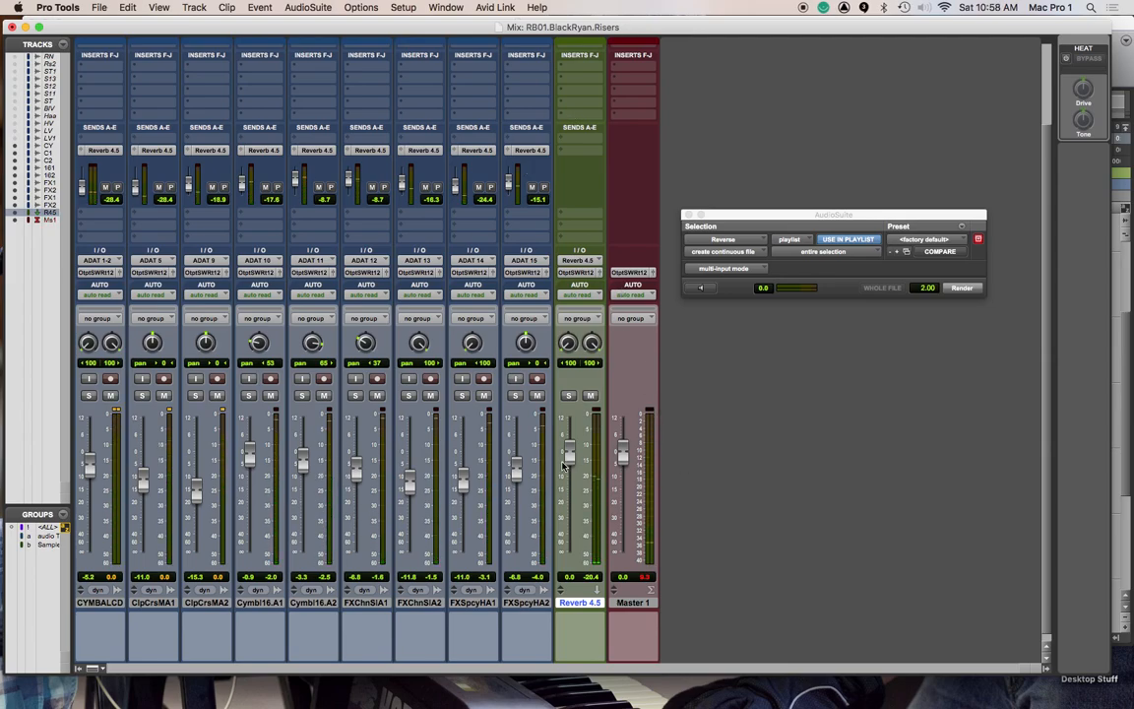
pyautogui.click(44, 545)
pyautogui.moveTo(90, 467); pyautogui.dragTo(90, 470)
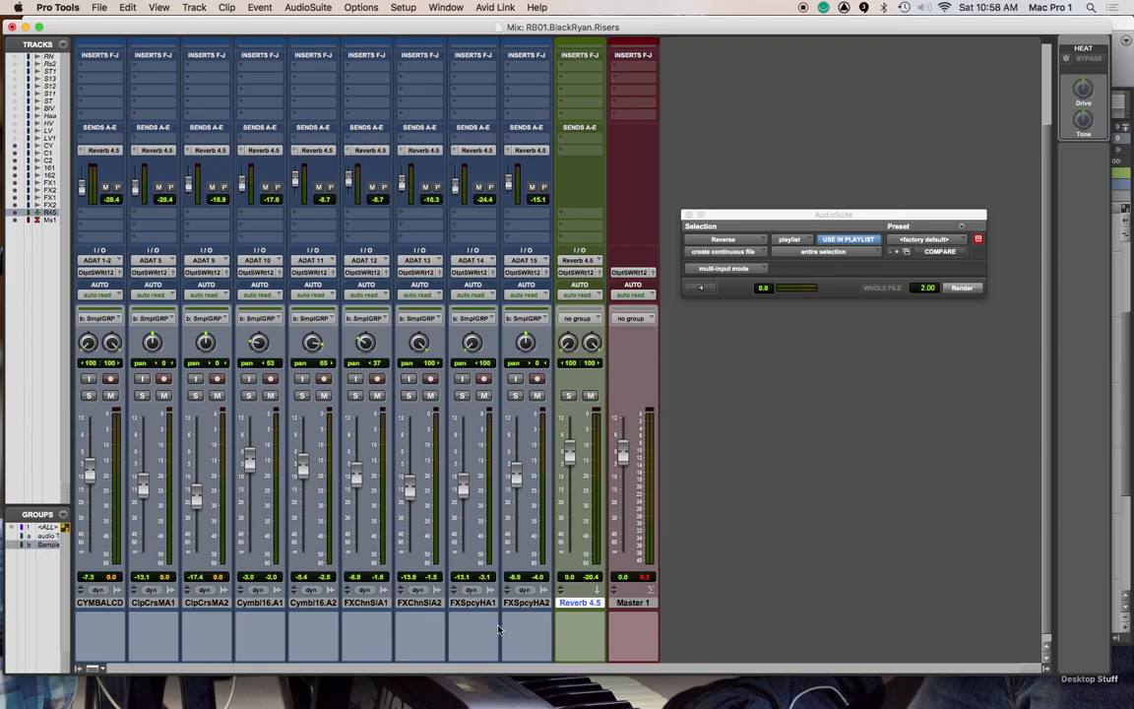
pyautogui.press('space')
# Select all clips in the Edit window and extend the selection end to 0:09.996
pyautogui.press('super+equal')
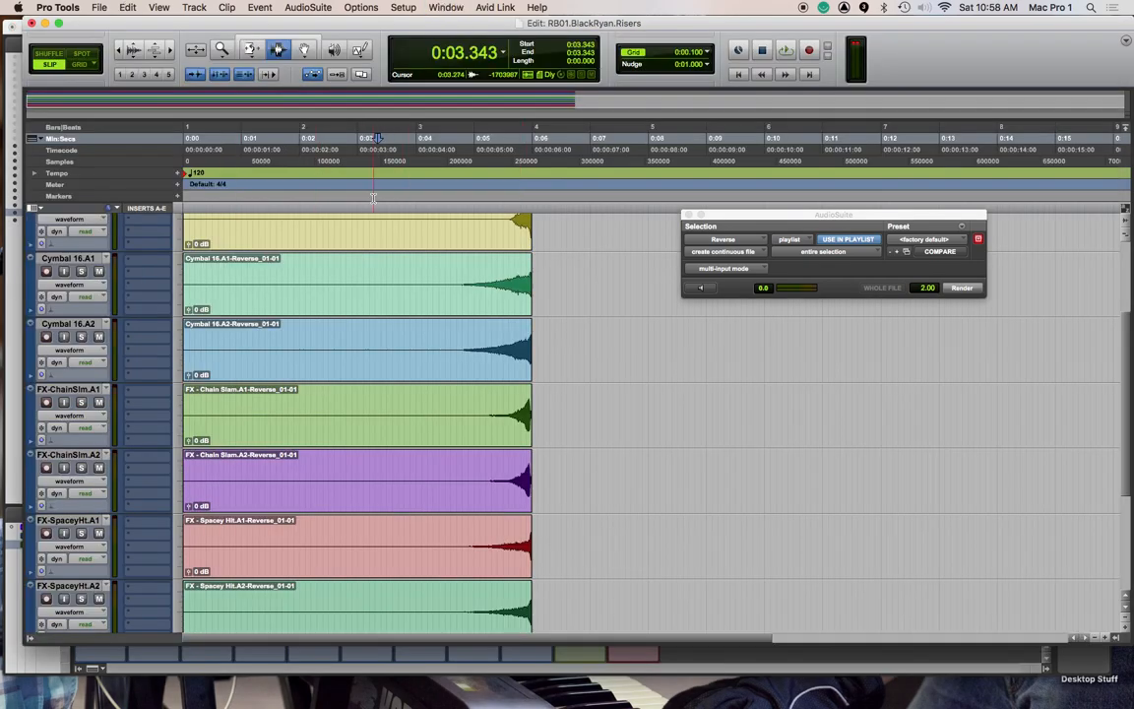
pyautogui.press('super+a')
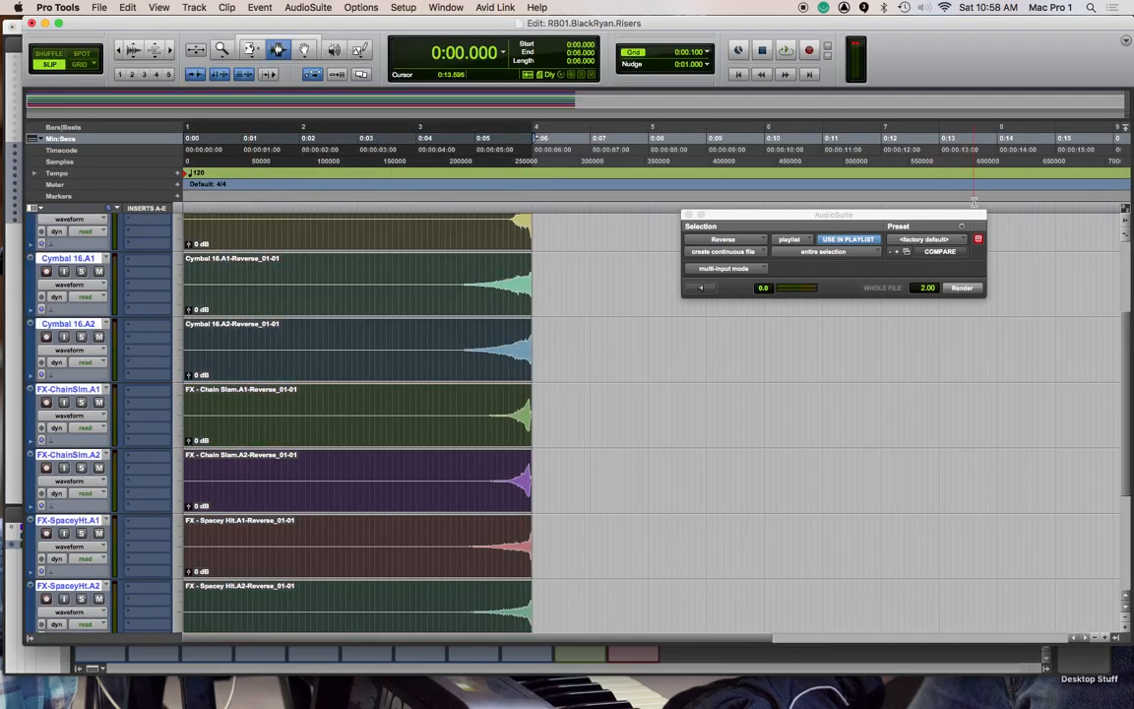
pyautogui.moveTo(763, 217); pyautogui.dragTo(815, 381)
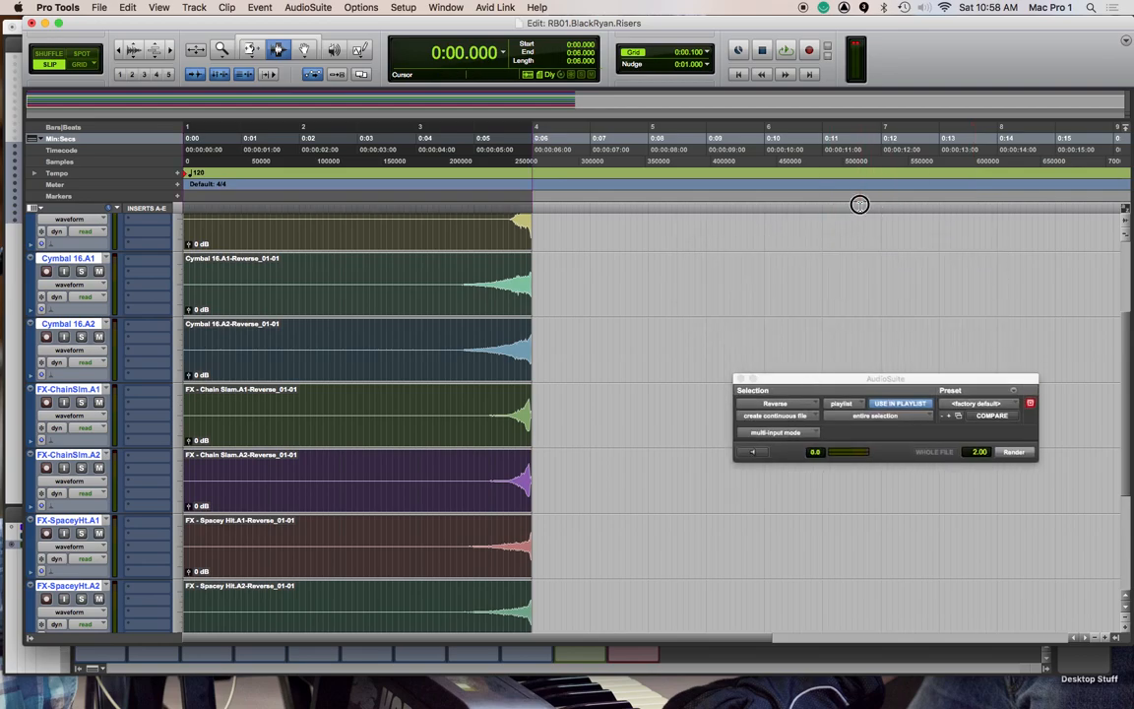
pyautogui.scroll(5, 658, 236)
pyautogui.keyDown('shift'); pyautogui.click(750, 236); pyautogui.keyUp('shift')
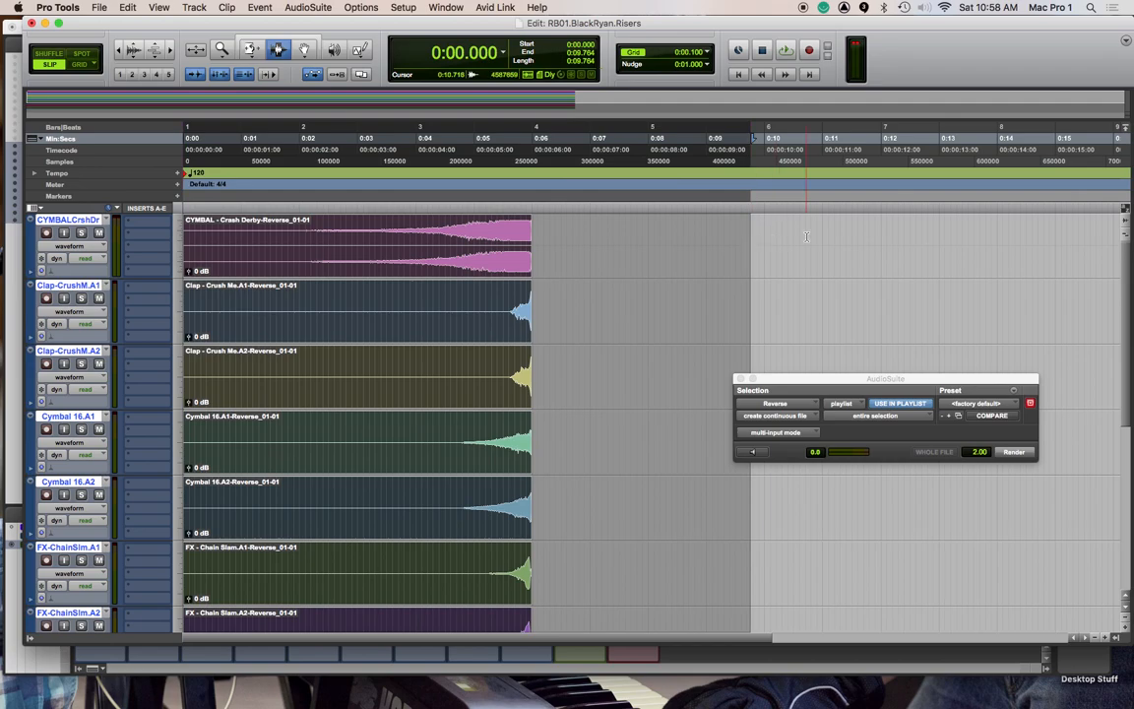
pyautogui.keyDown('shift'); pyautogui.click(764, 236); pyautogui.keyUp('shift')
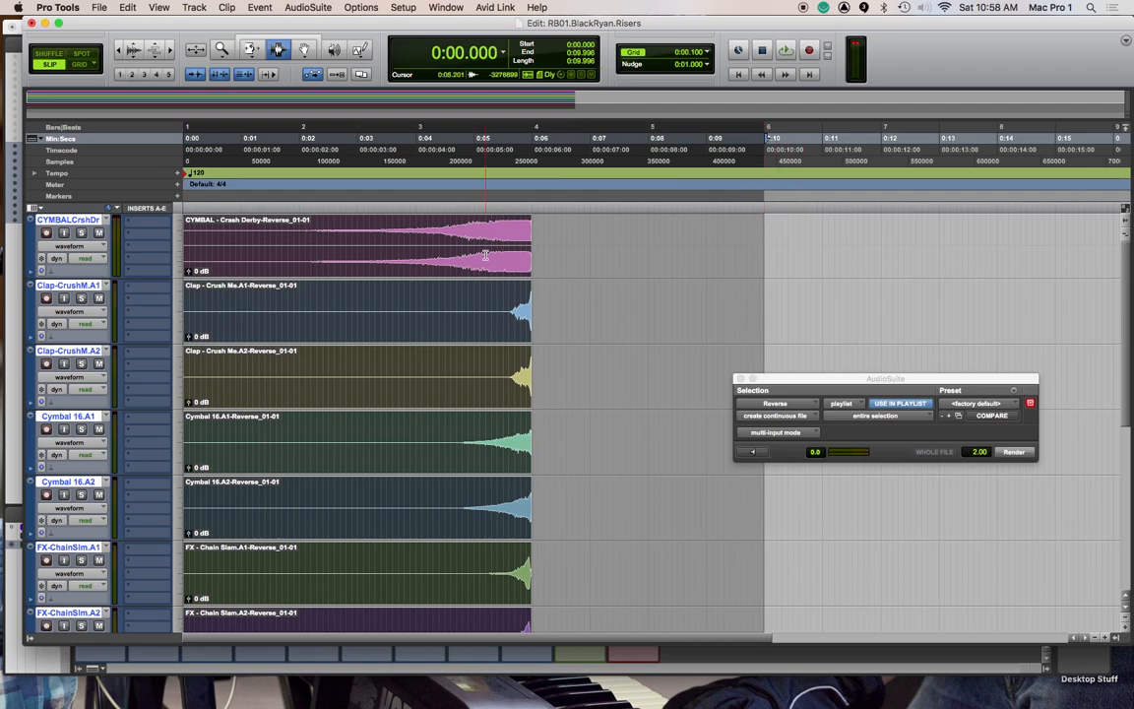
# Bounce the selection offline as SampleRiser2, an interleaved 24-bit 44.1 kHz WAV with an added 320 kbit/s MP3
pyautogui.press('alt+super+b')
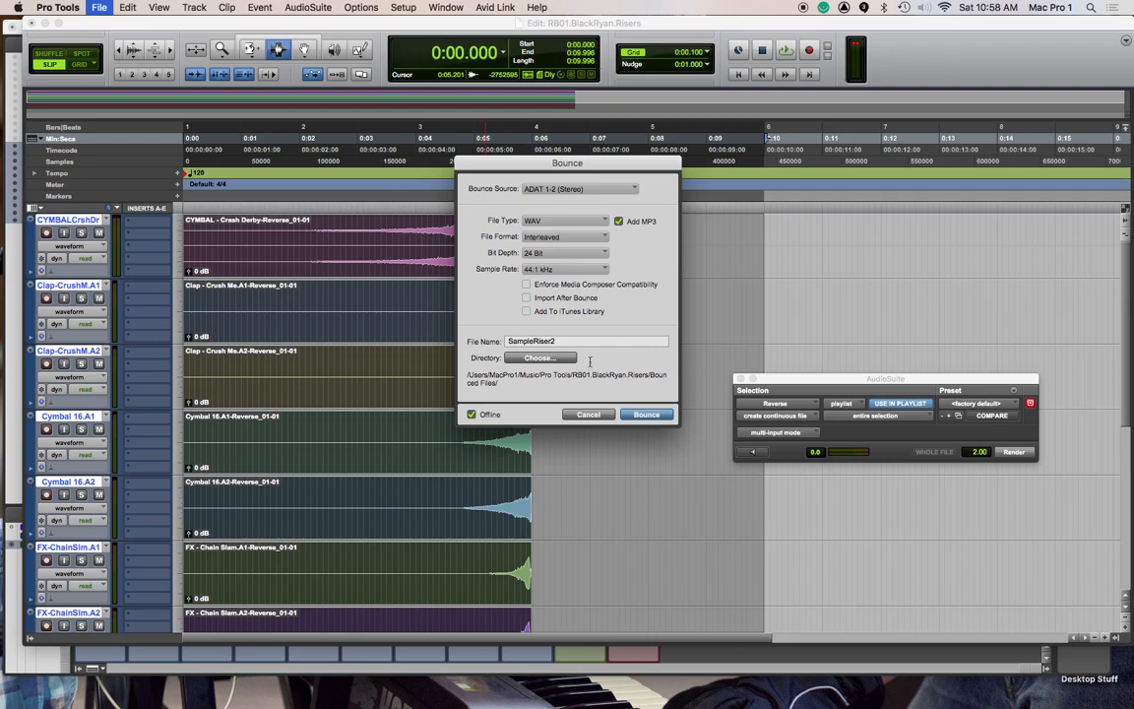
pyautogui.click(646, 414)
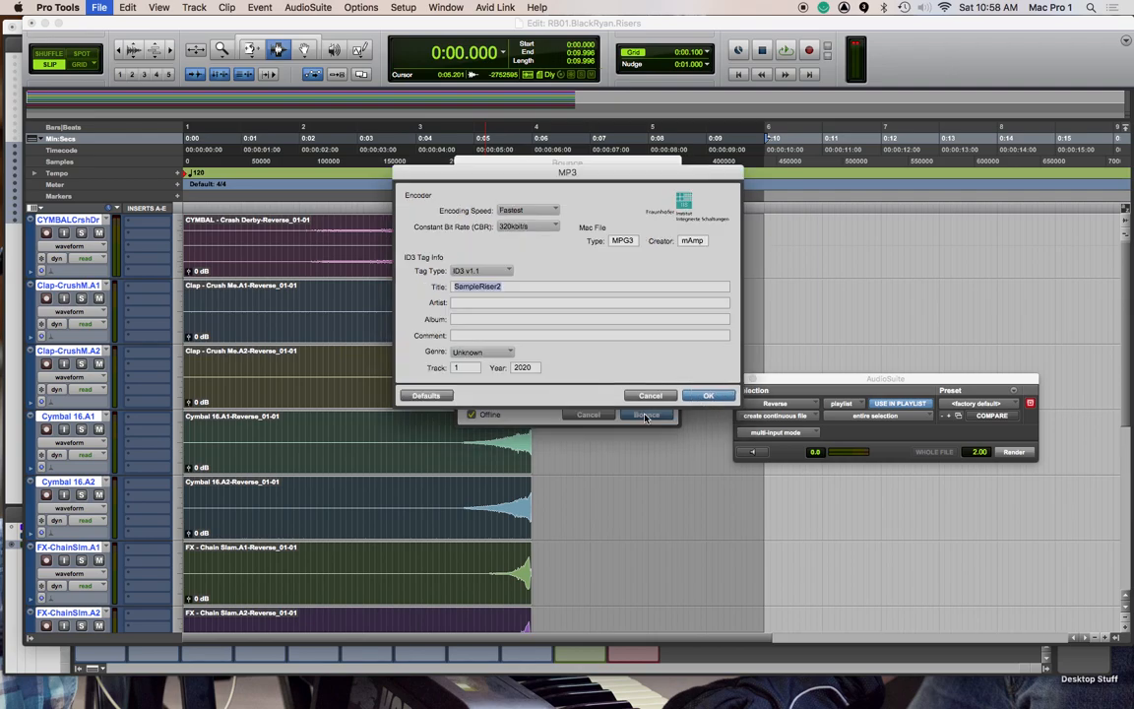
pyautogui.click(706, 396)
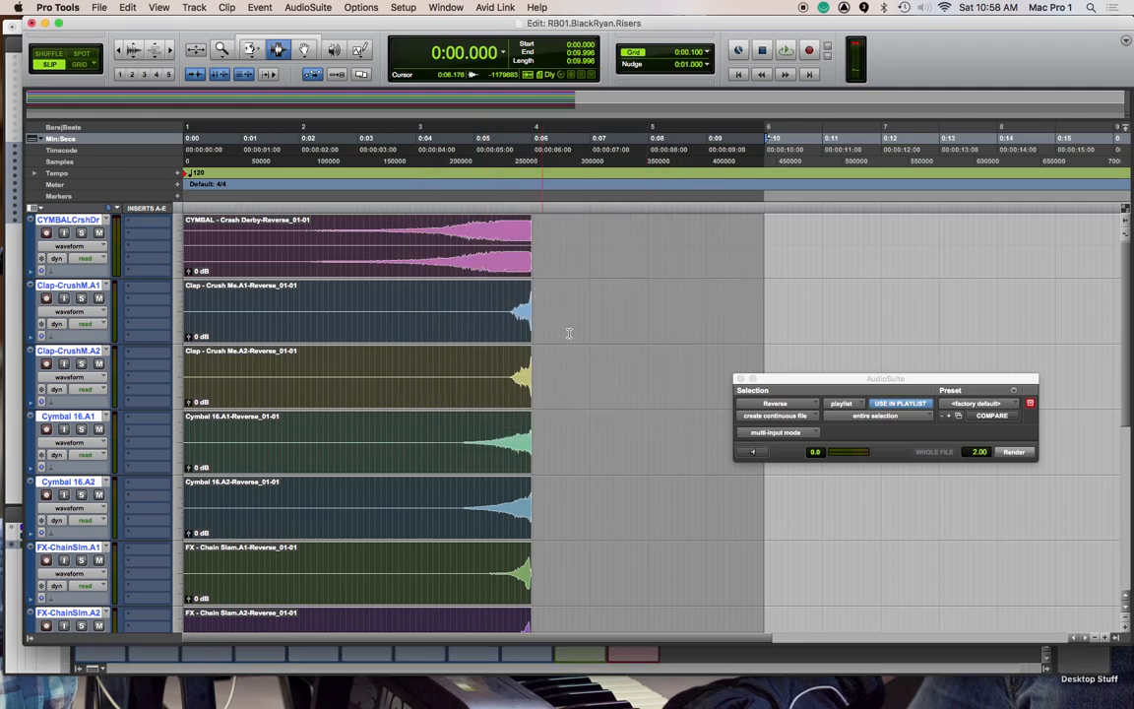
# Start an audio import and browse to the Bounced Files folder of the RB01.BlackRyan.Risers session
pyautogui.click(617, 356)
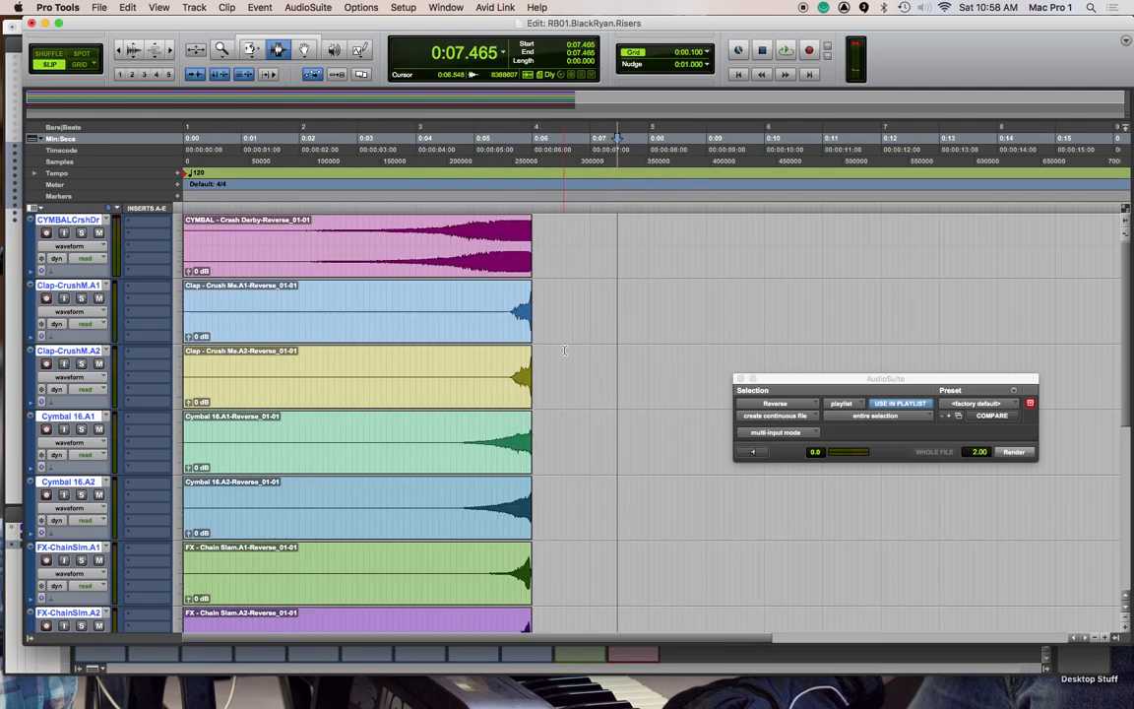
pyautogui.press('super+shift+i')
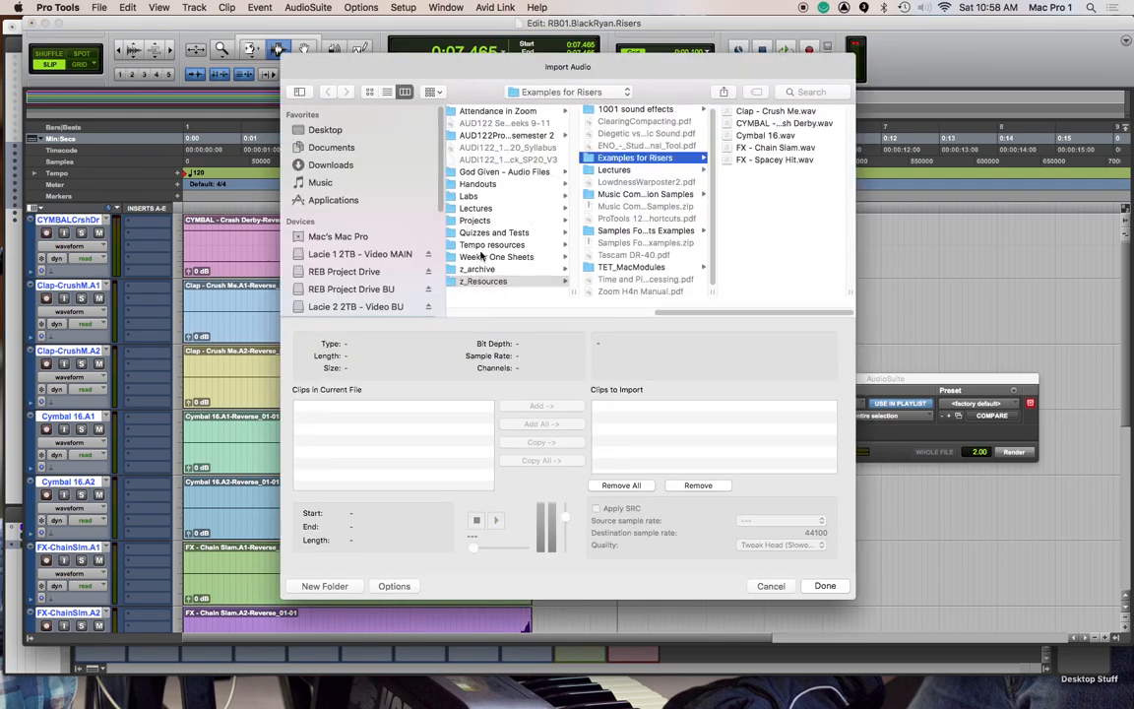
pyautogui.click(325, 182)
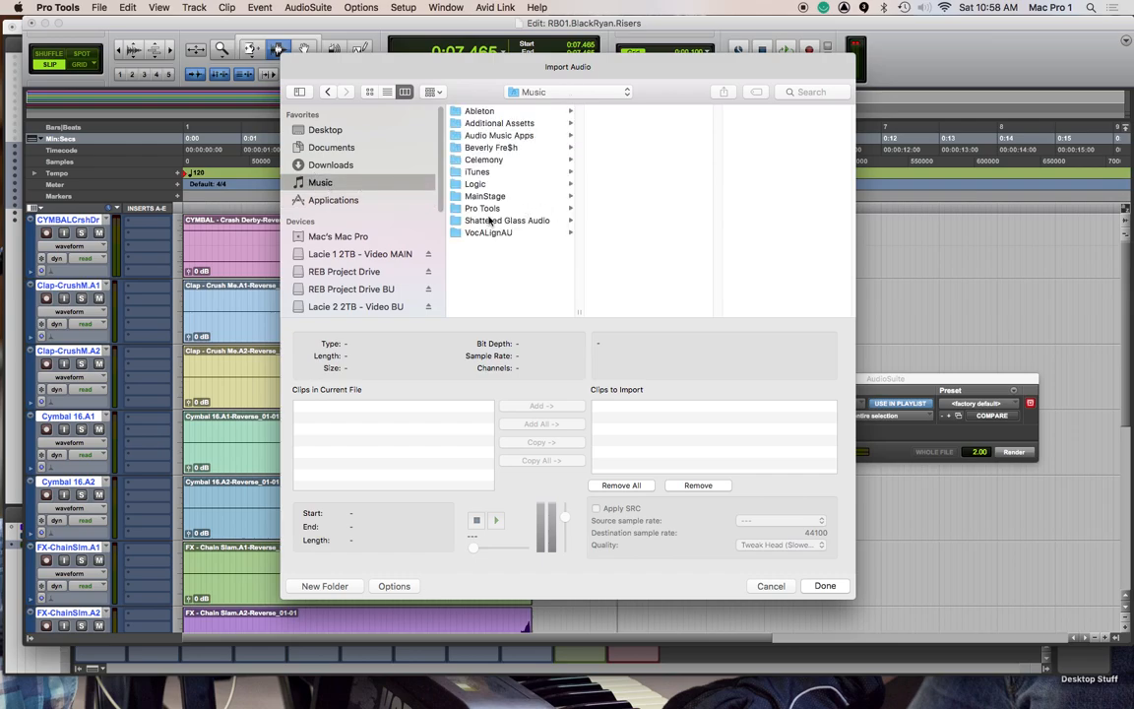
pyautogui.click(482, 208)
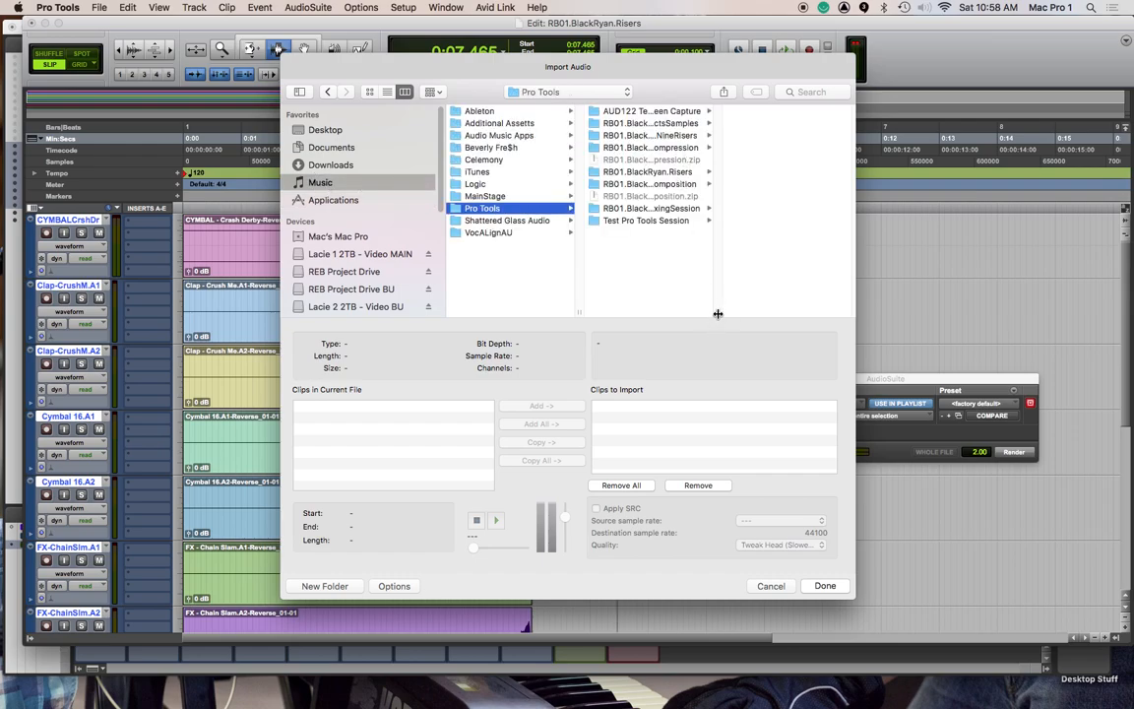
pyautogui.moveTo(718, 312); pyautogui.dragTo(801, 313)
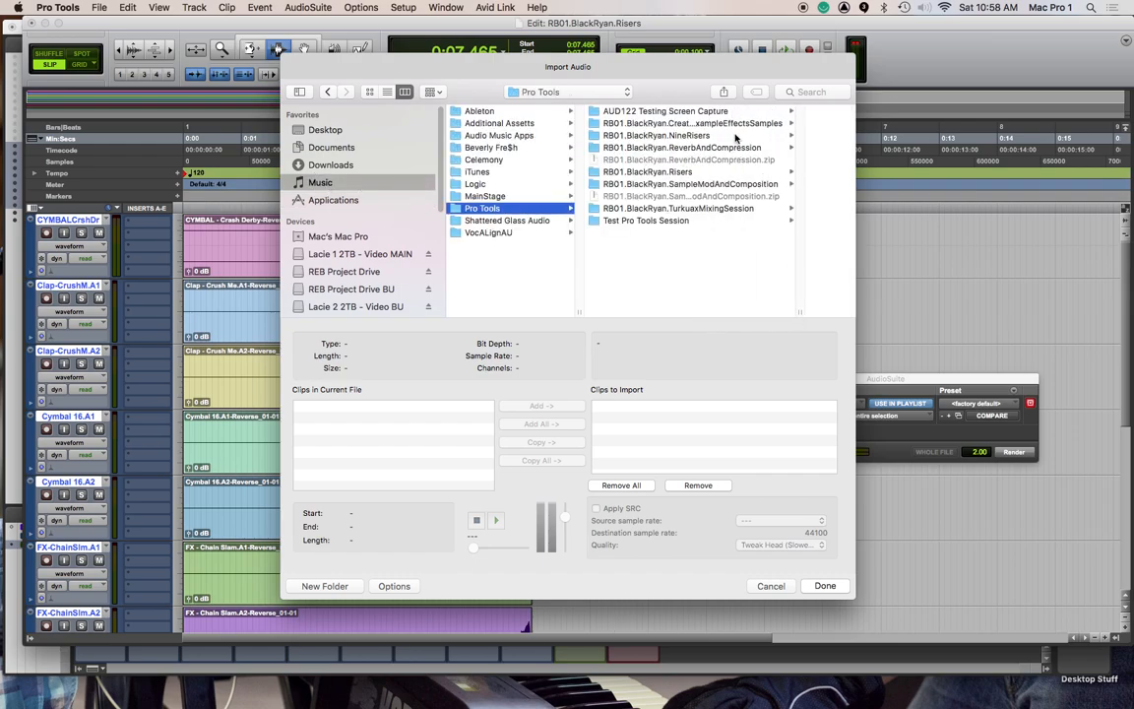
pyautogui.click(698, 172)
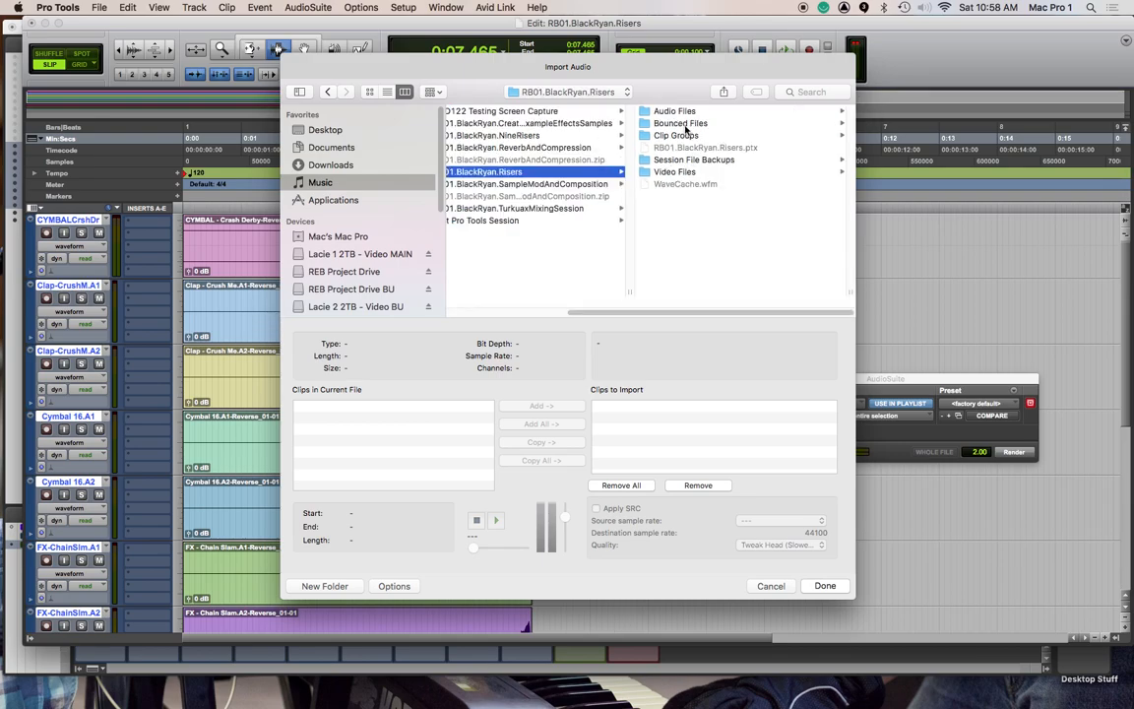
pyautogui.click(684, 123)
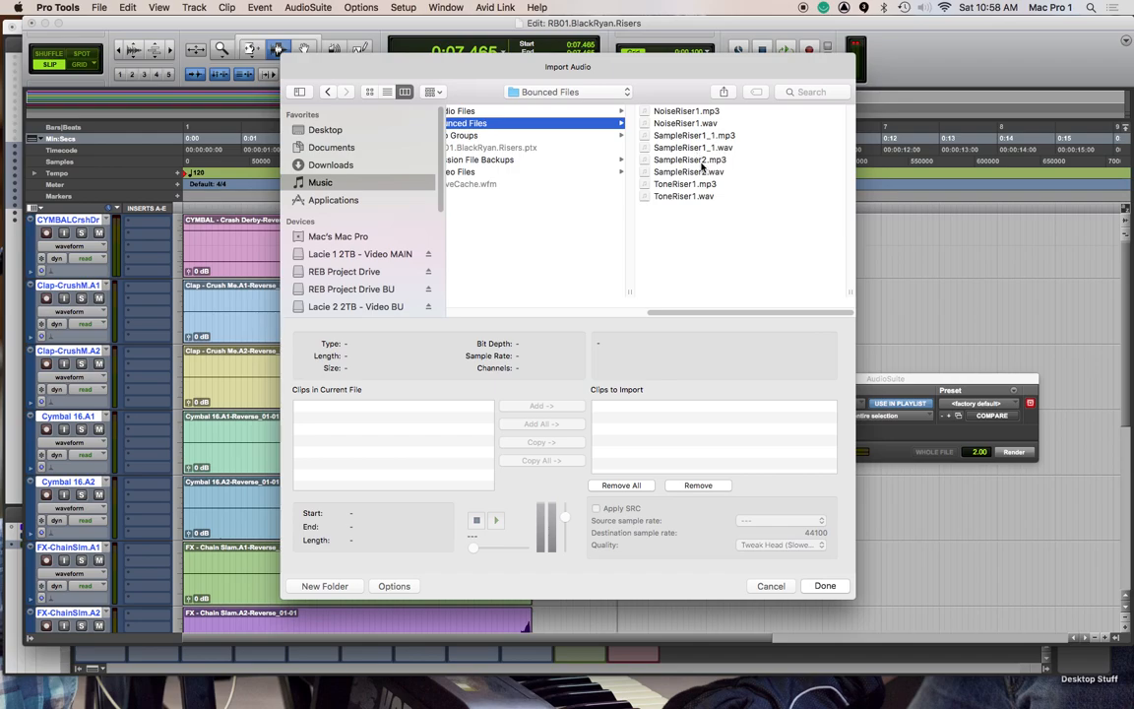
# Import a copy of SampleRiser2.wav into the Bounced Files folder and place it on a new track at session start
pyautogui.click(702, 173)
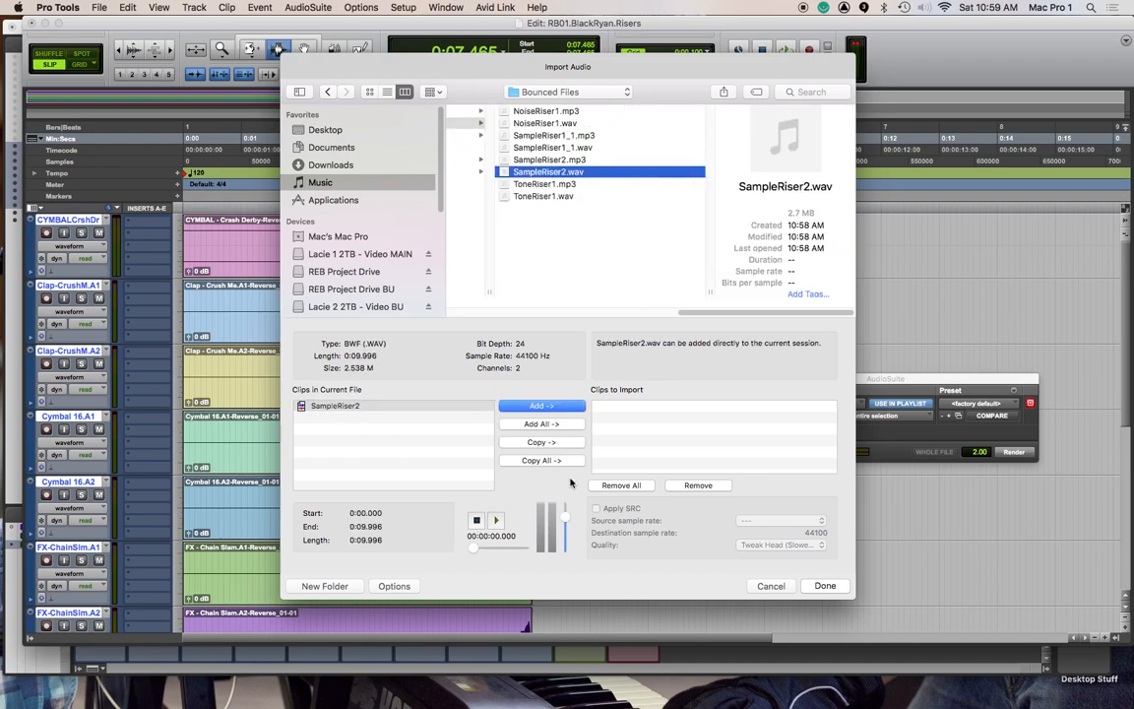
pyautogui.click(551, 444)
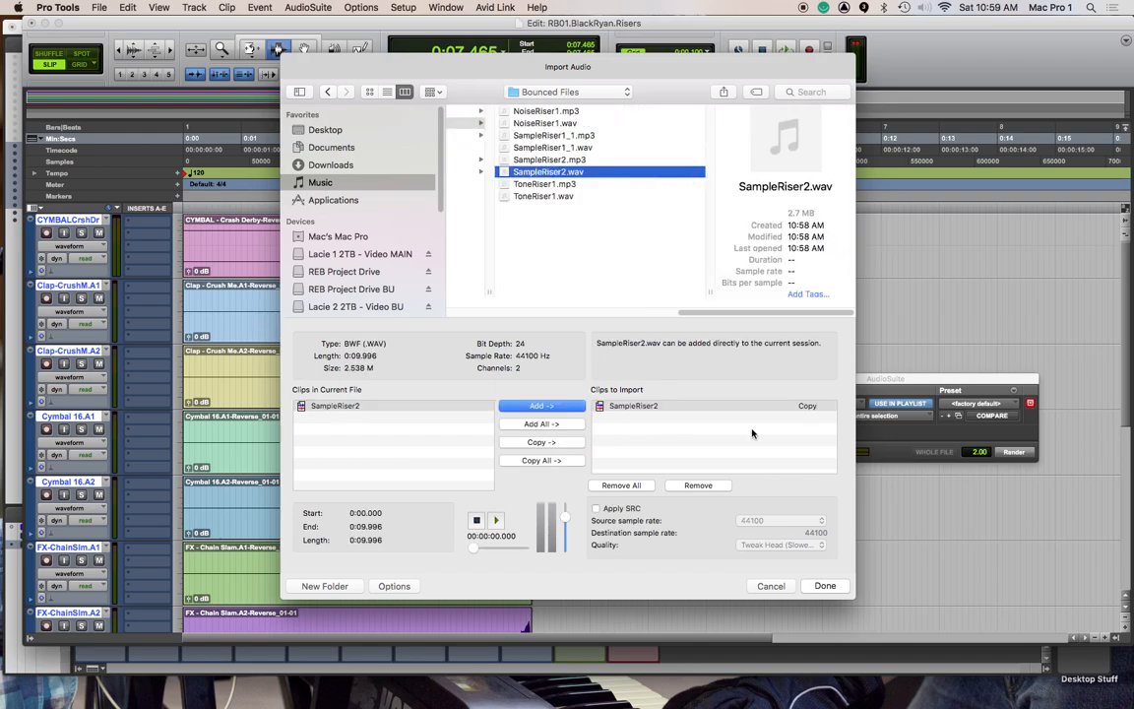
pyautogui.click(825, 586)
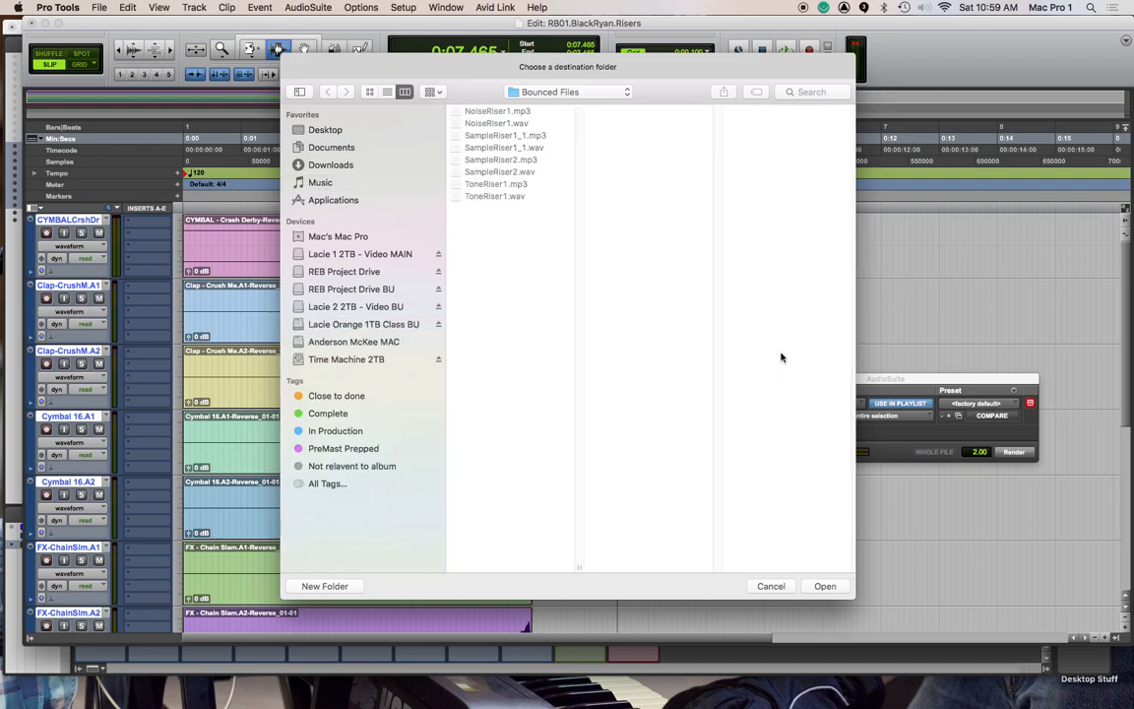
pyautogui.click(823, 586)
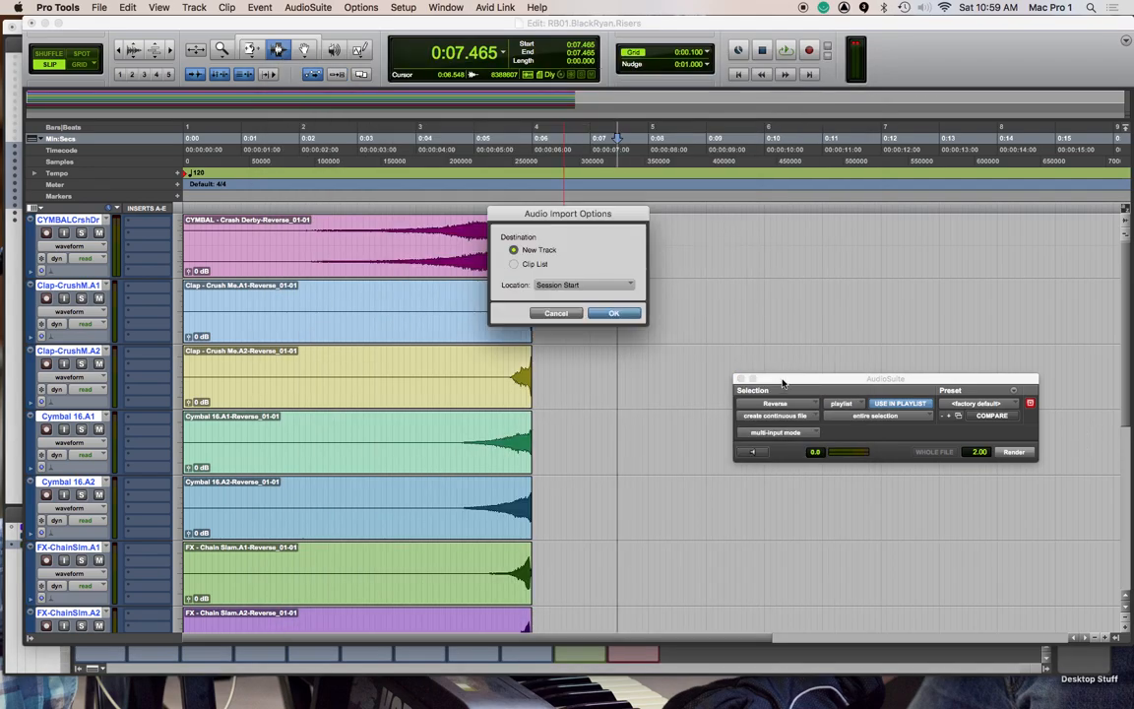
pyautogui.click(614, 313)
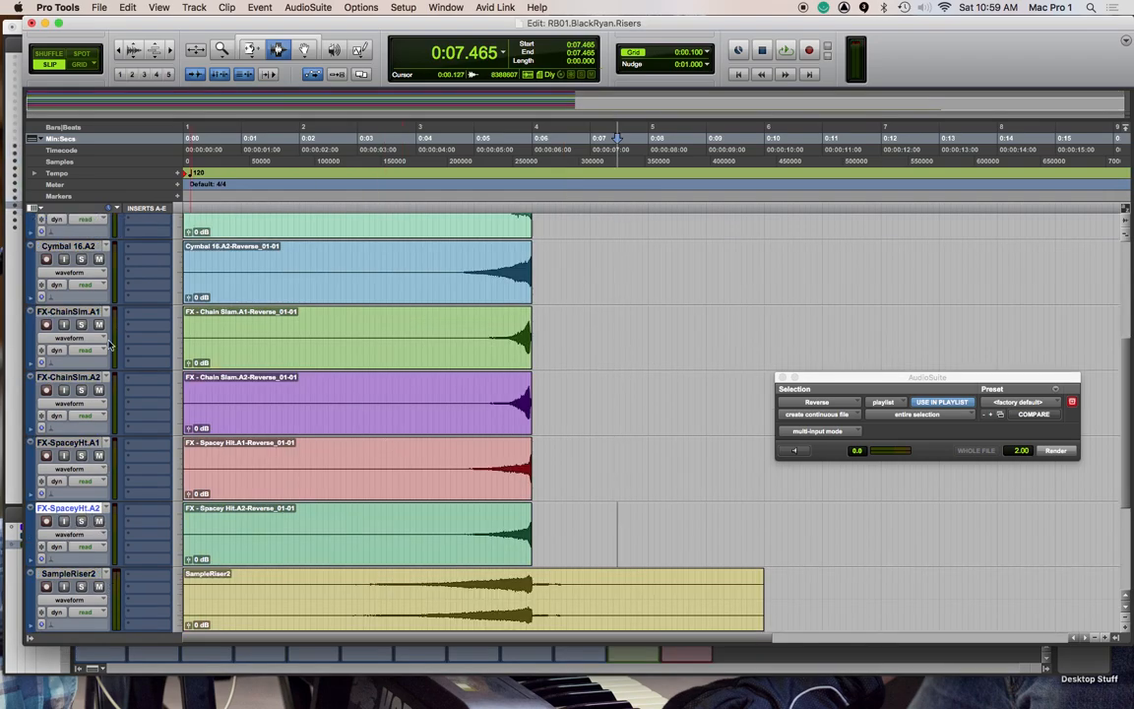
# Mute the grouped sample tracks, then solo the SampleRiser2 track and audition it from 0:04.493
pyautogui.scroll(5, 79, 460)
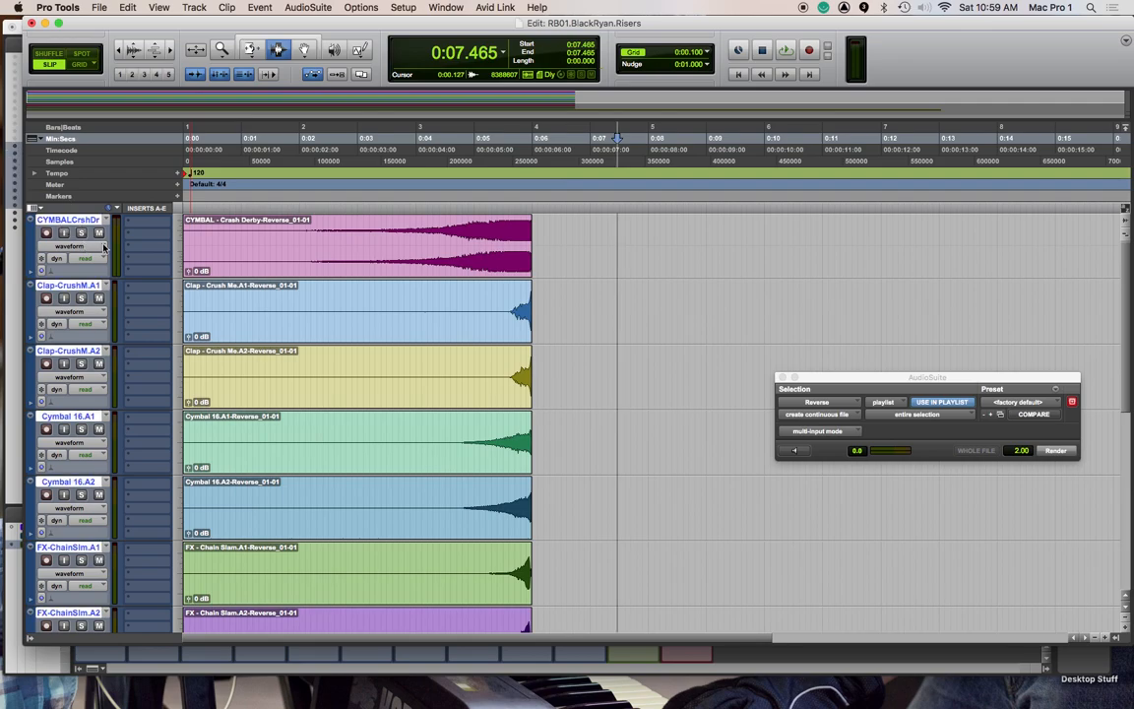
pyautogui.scroll(-5, 118, 394)
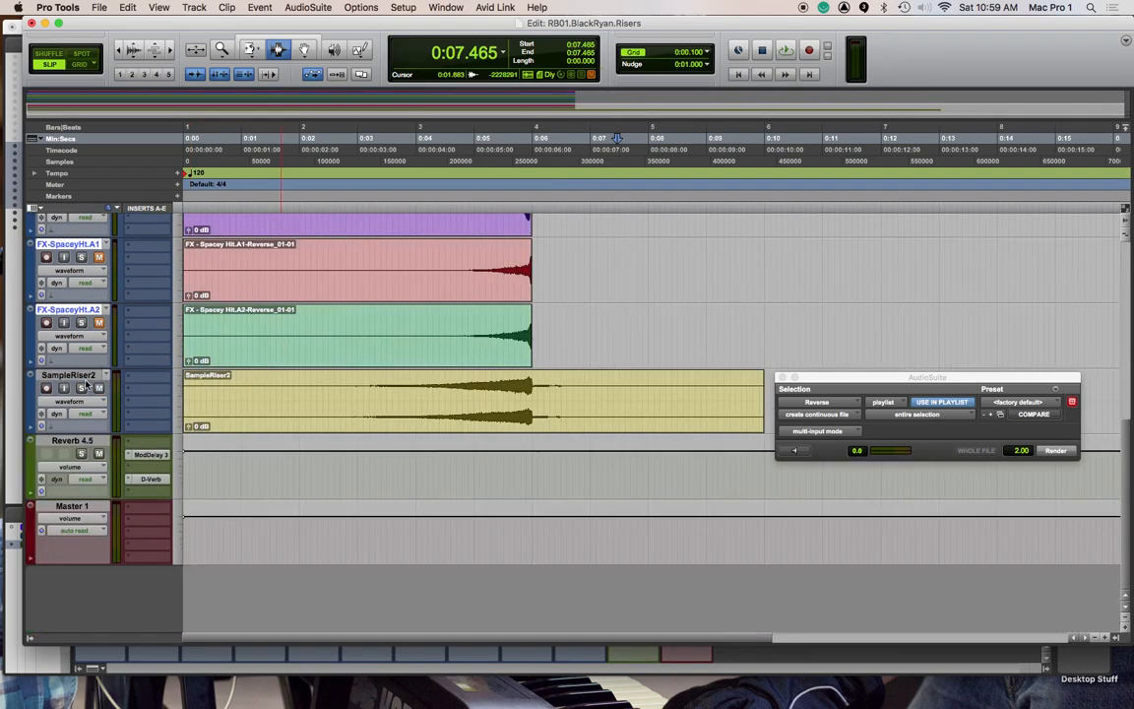
pyautogui.click(80, 388)
pyautogui.click(452, 276)
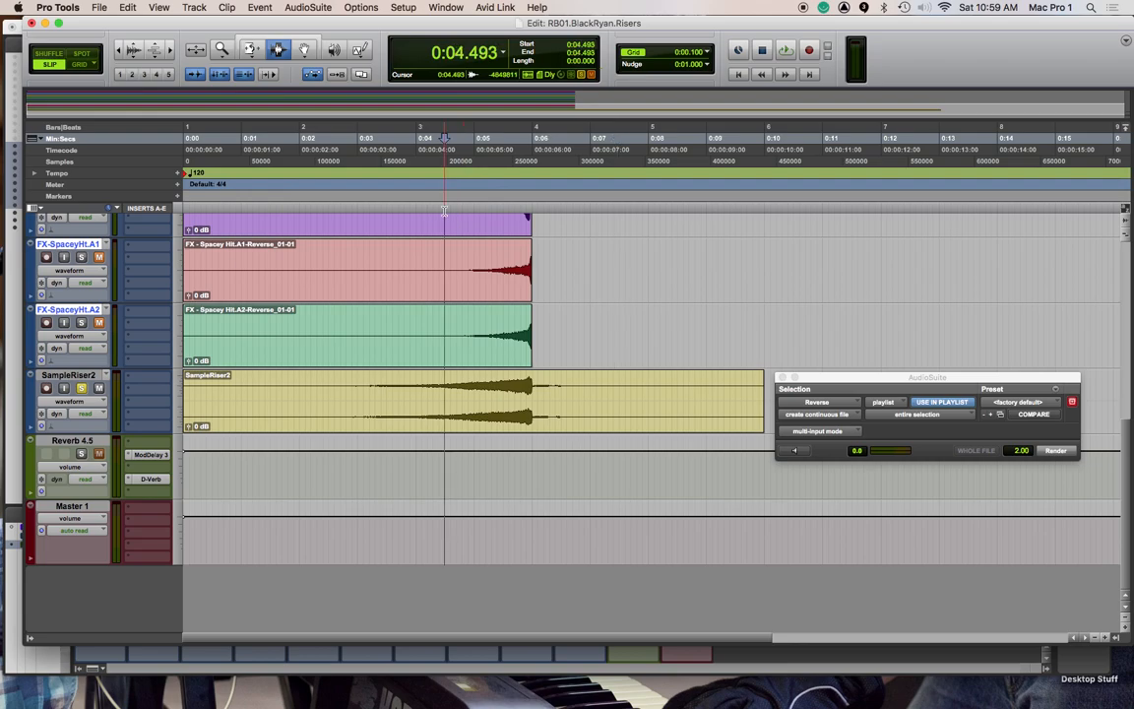
pyautogui.press('space')
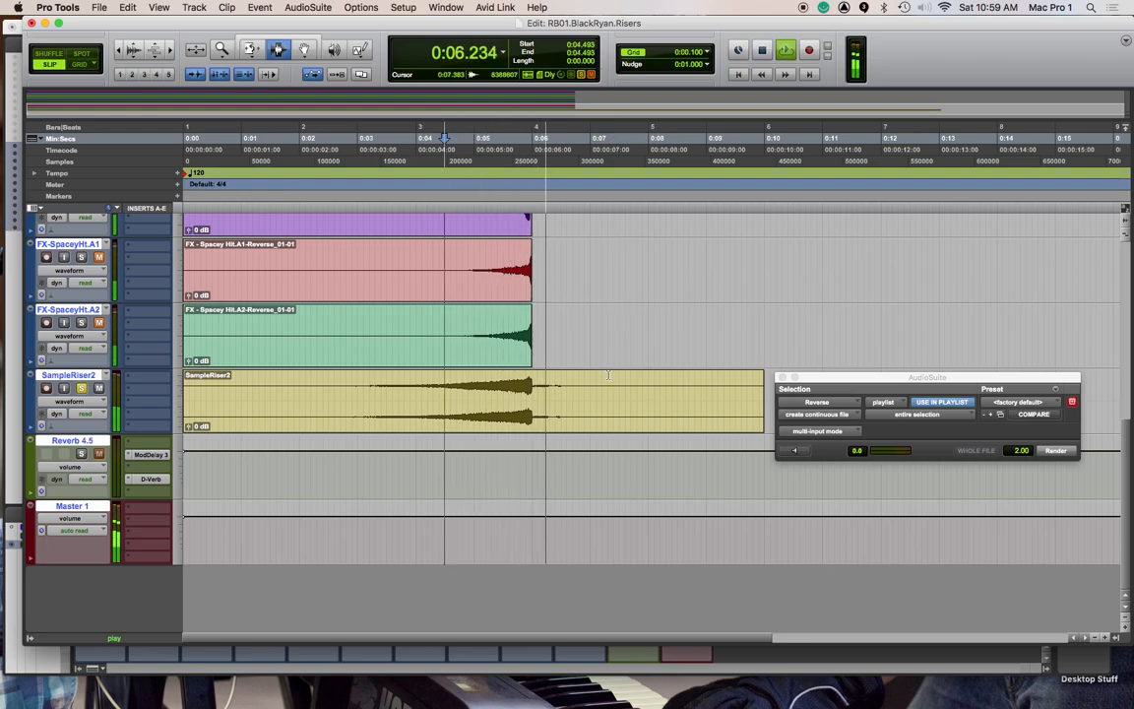
pyautogui.press('space')
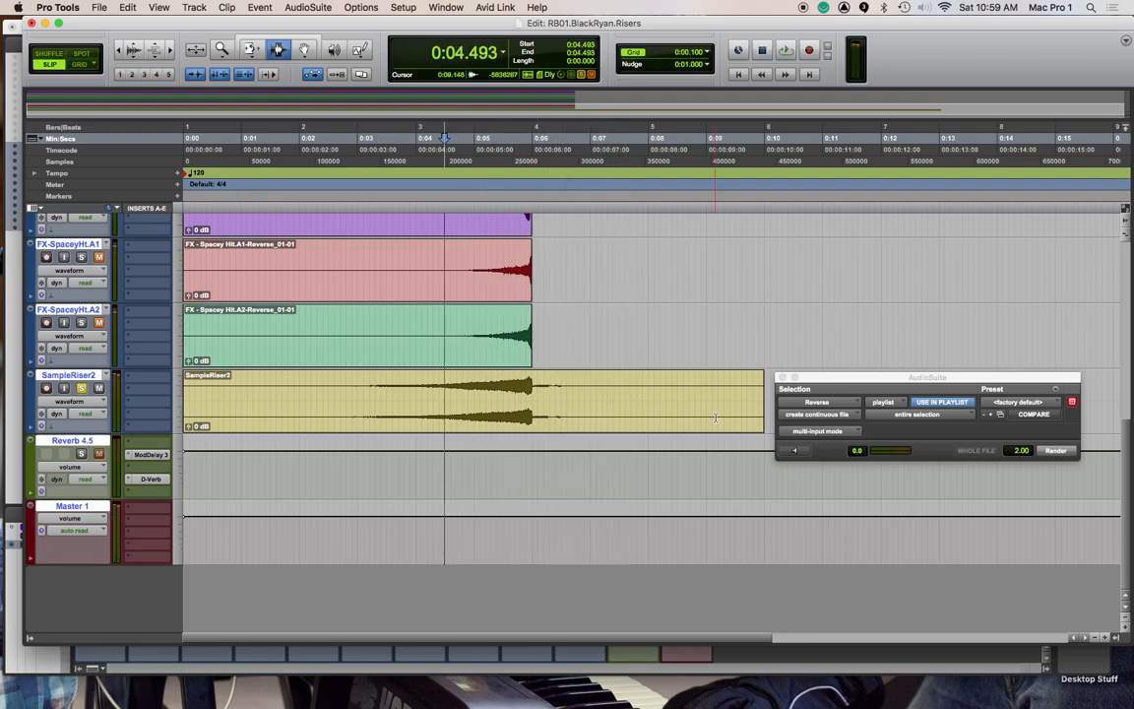
# Split the SampleRiser2 clip at 0:06.002 and move its first part to start at 0:11.087
pyautogui.click(531, 396)
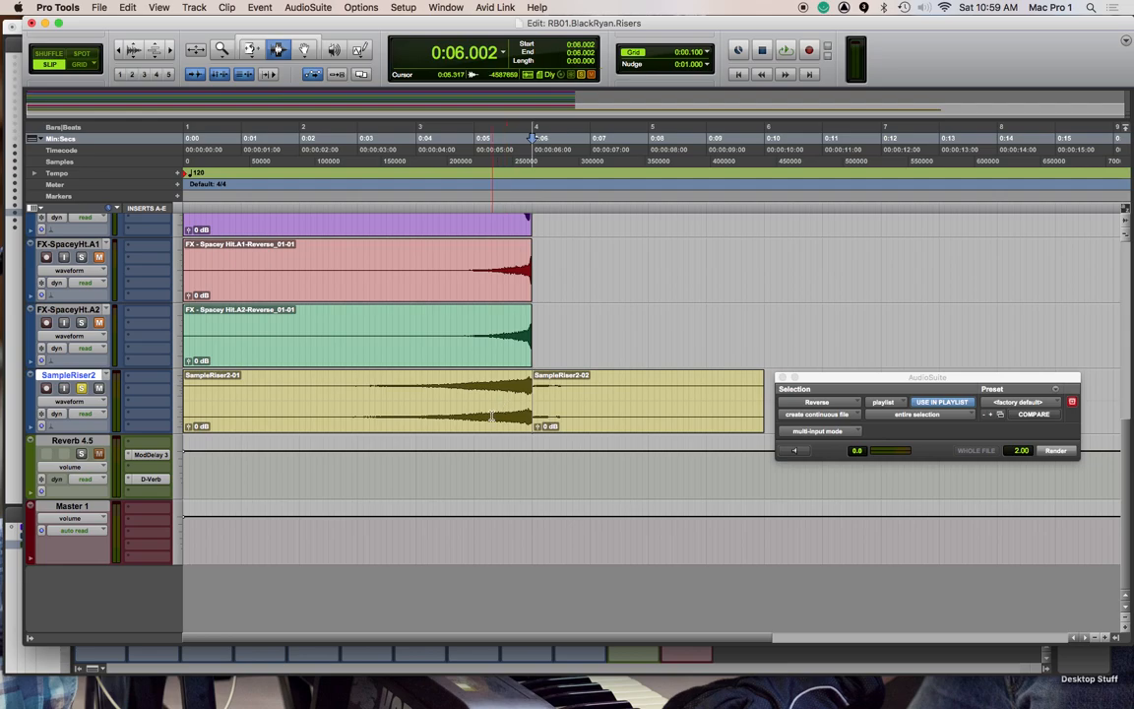
pyautogui.press('super+e')
pyautogui.click(434, 418)
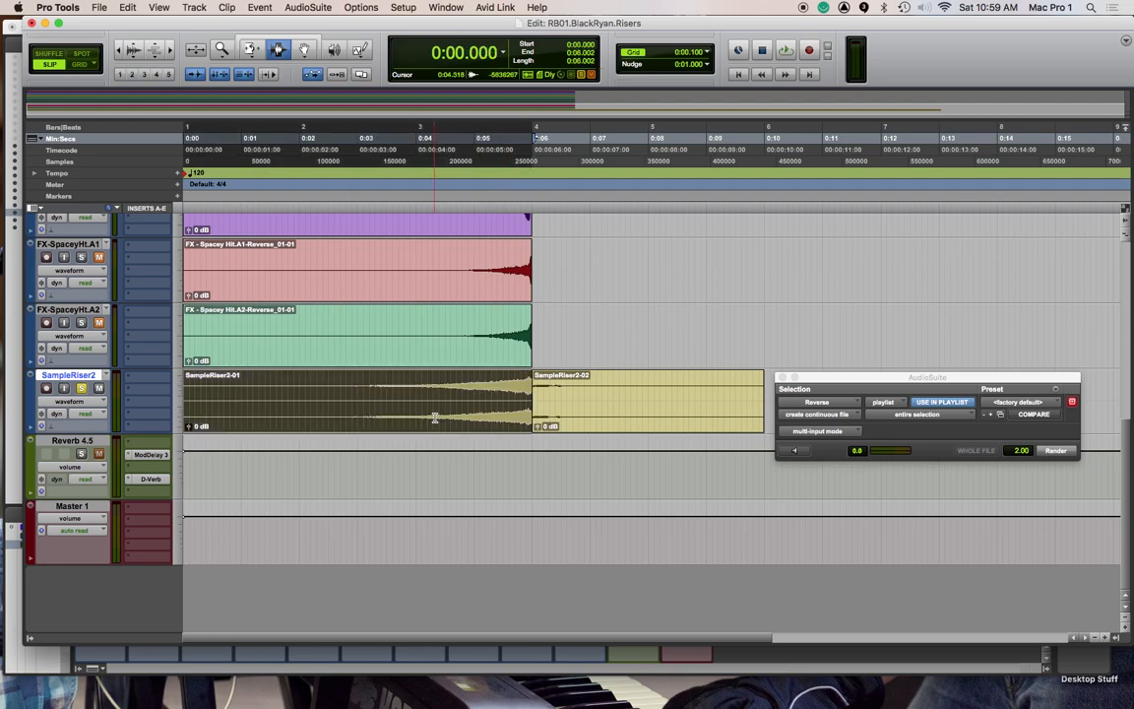
pyautogui.press('F8')
pyautogui.moveTo(380, 421); pyautogui.dragTo(1024, 402)
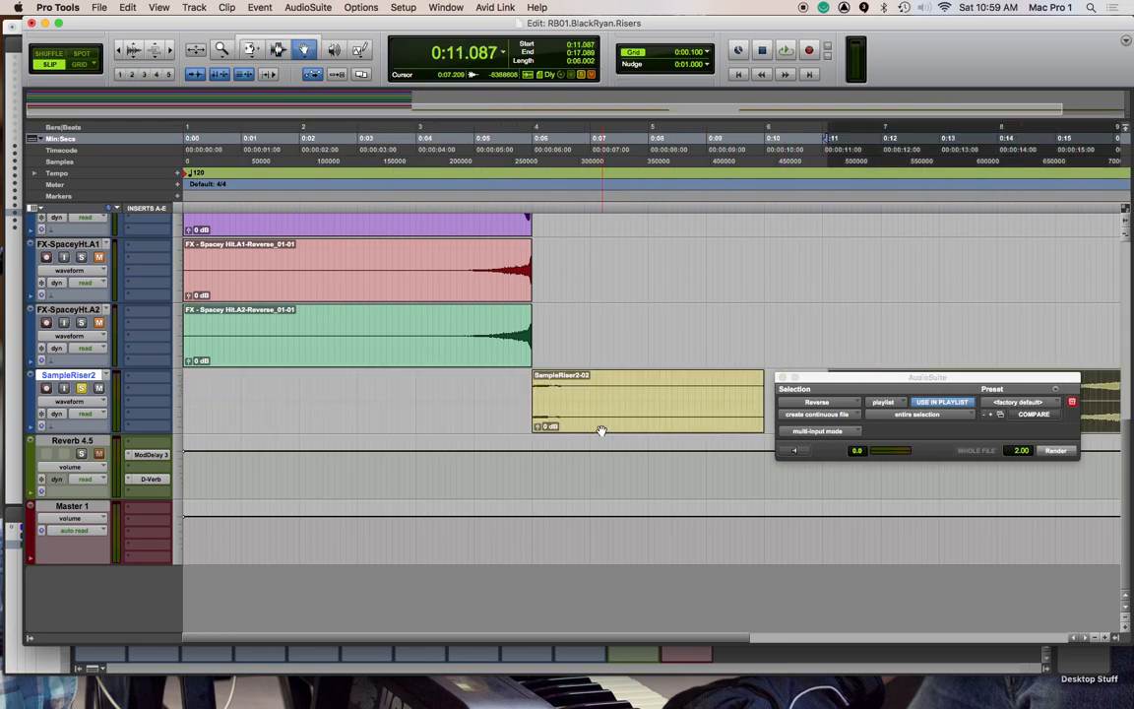
# Raise the SampleRiser2 reverb tail's clip gain to +22.1 dB and audition it from just before 6 seconds
pyautogui.click(621, 422)
pyautogui.moveTo(540, 427); pyautogui.dragTo(537, 412)
pyautogui.click(529, 183)
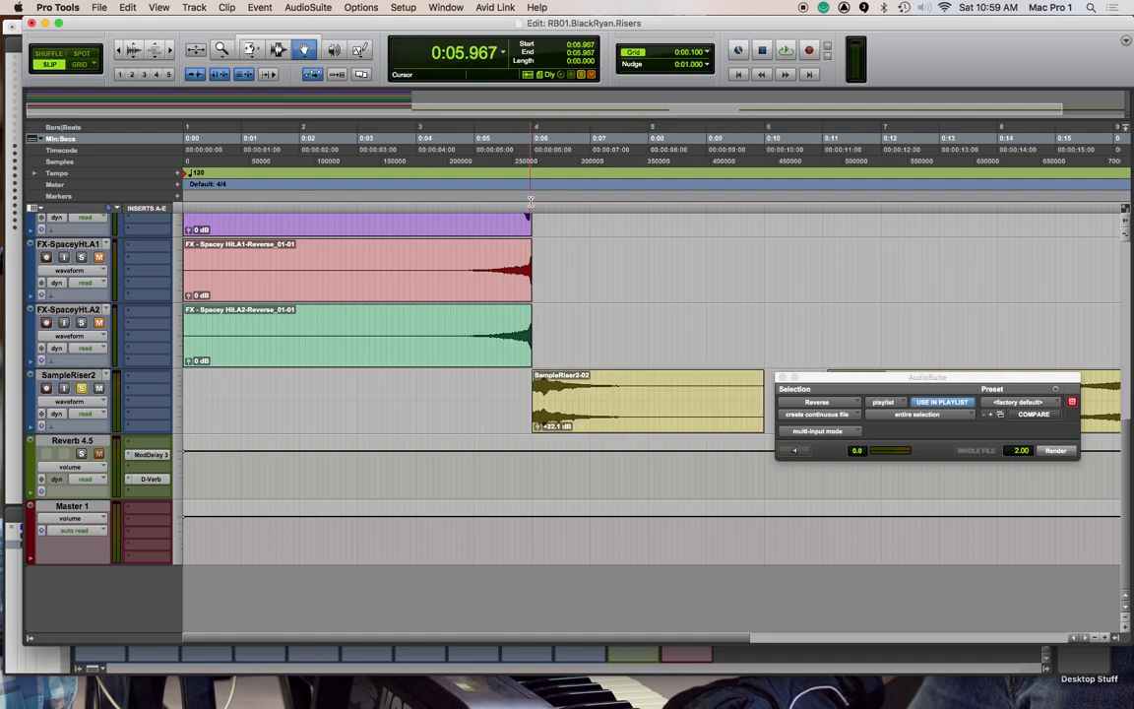
pyautogui.press('space')
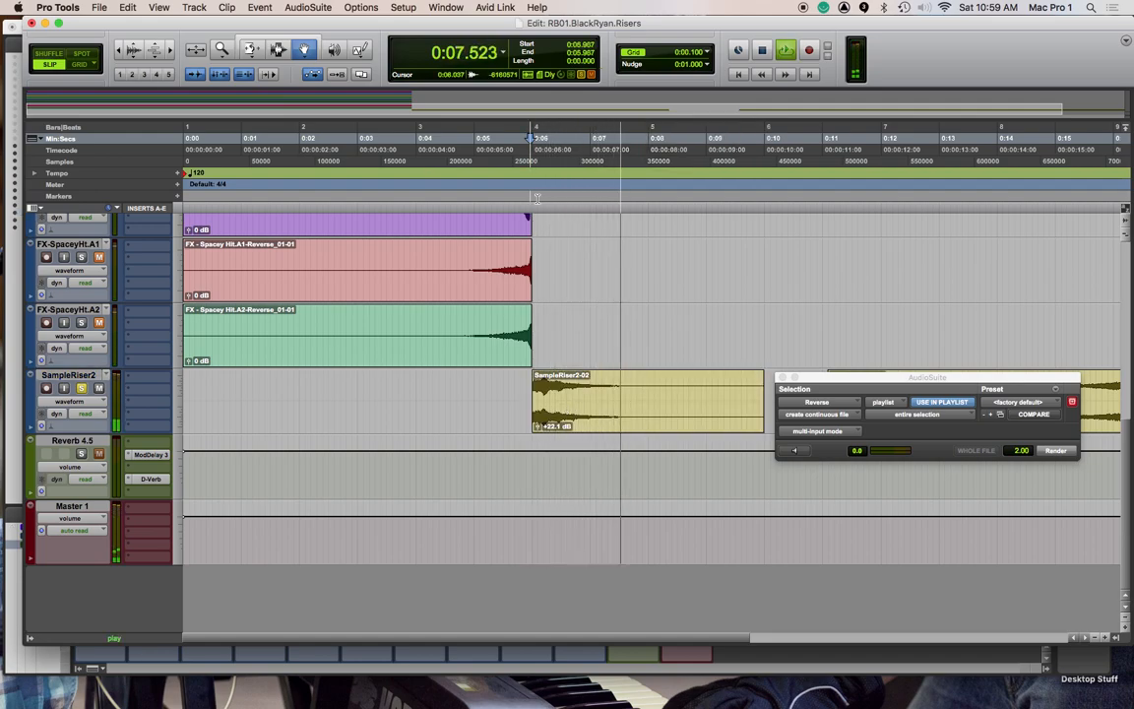
pyautogui.click(530, 151)
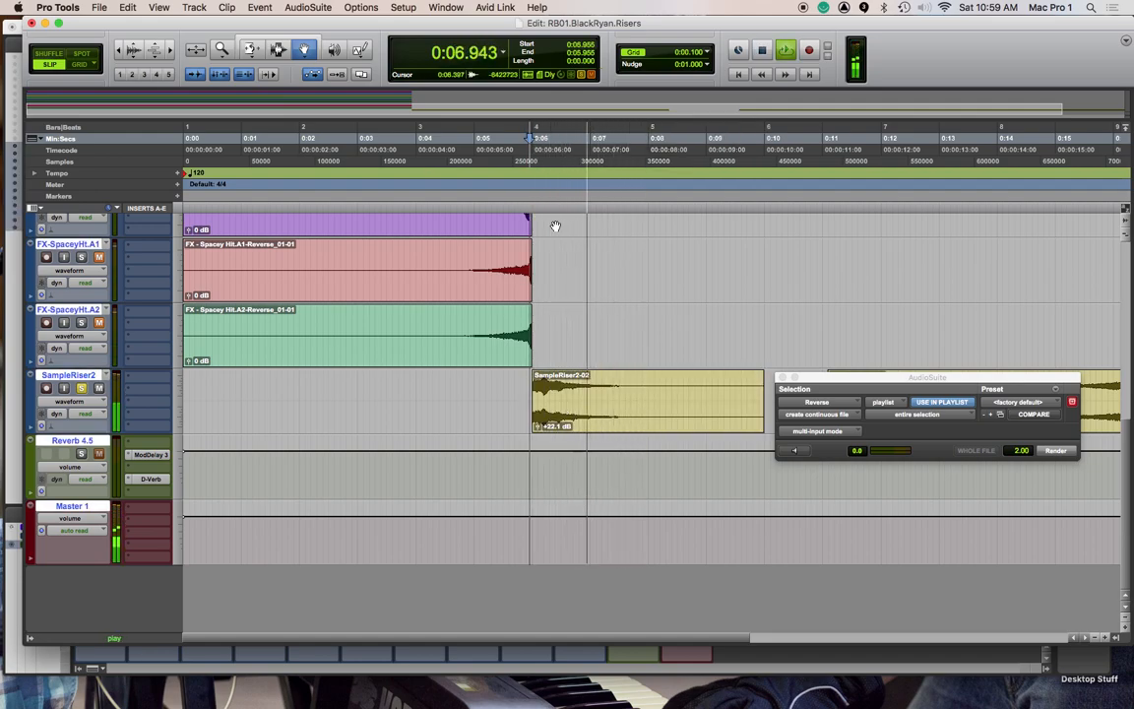
pyautogui.press('space')
pyautogui.click(667, 407)
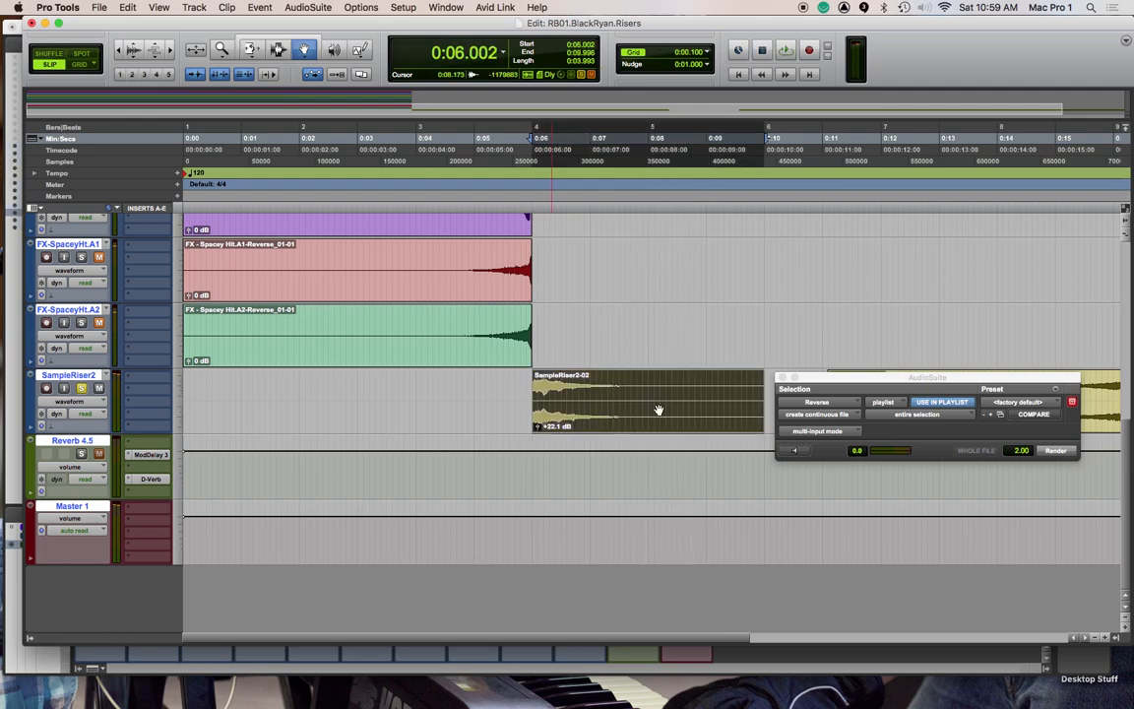
# Reverse the SampleRiser2 reverb tail and the riser clip starting at 0:11.087 with the AudioSuite Reverse effect
pyautogui.click(1055, 451)
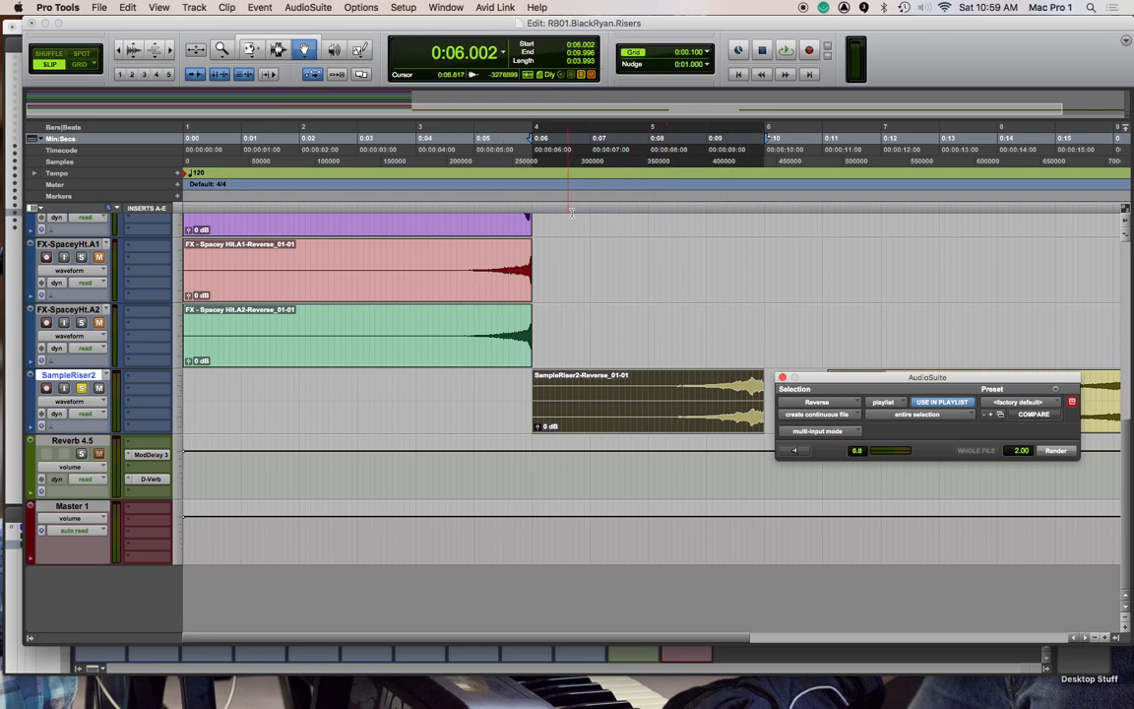
pyautogui.click(594, 236)
pyautogui.moveTo(933, 380); pyautogui.dragTo(807, 158)
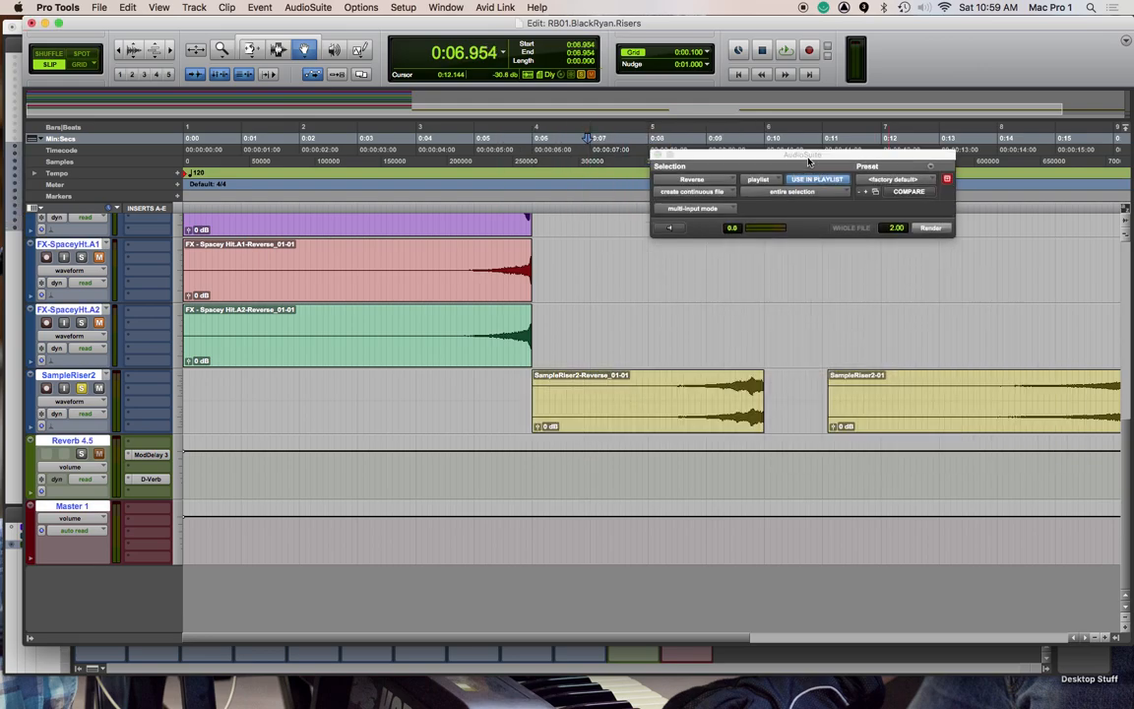
pyautogui.click(891, 393)
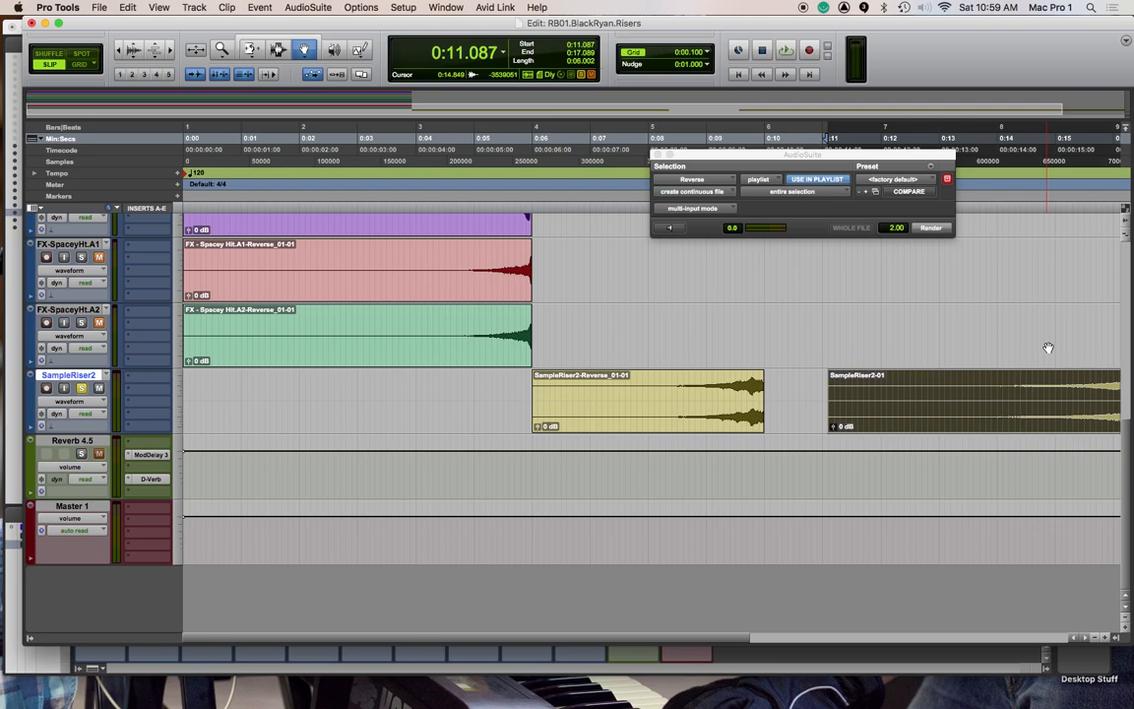
pyautogui.click(930, 227)
# Move the reversed riser clip to start at about 0:12.353 and audition the SampleRiser2 track from 0:06.048
pyautogui.moveTo(939, 418); pyautogui.dragTo(1014, 418)
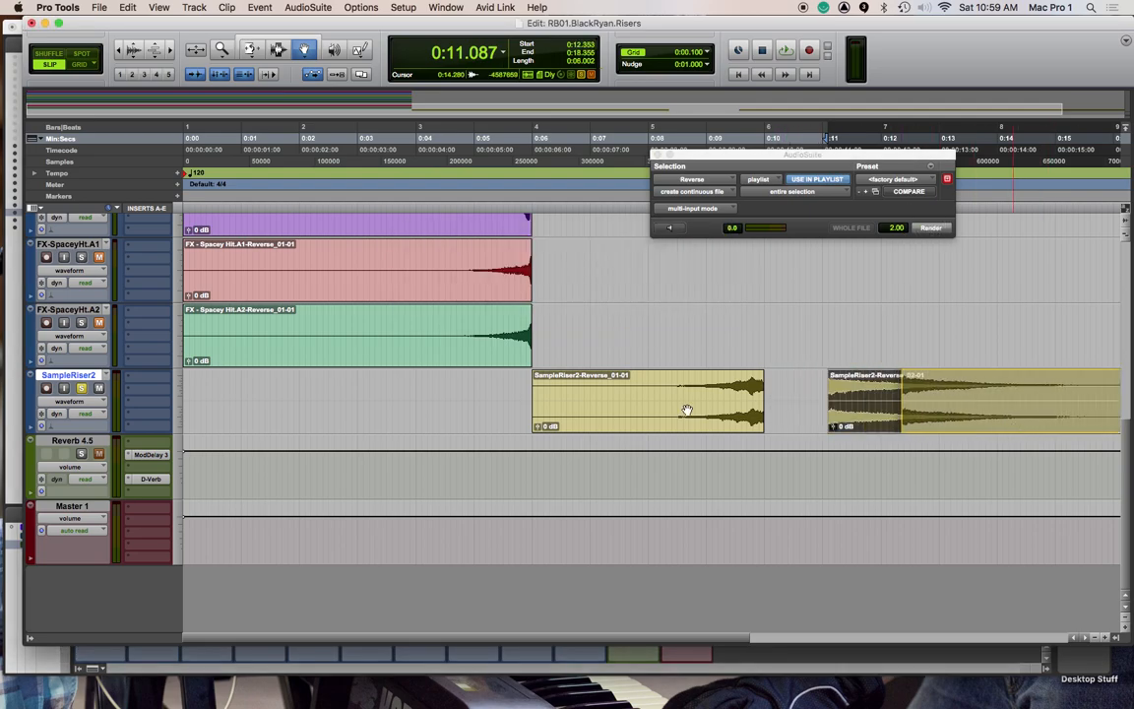
pyautogui.click(535, 203)
pyautogui.press('space')
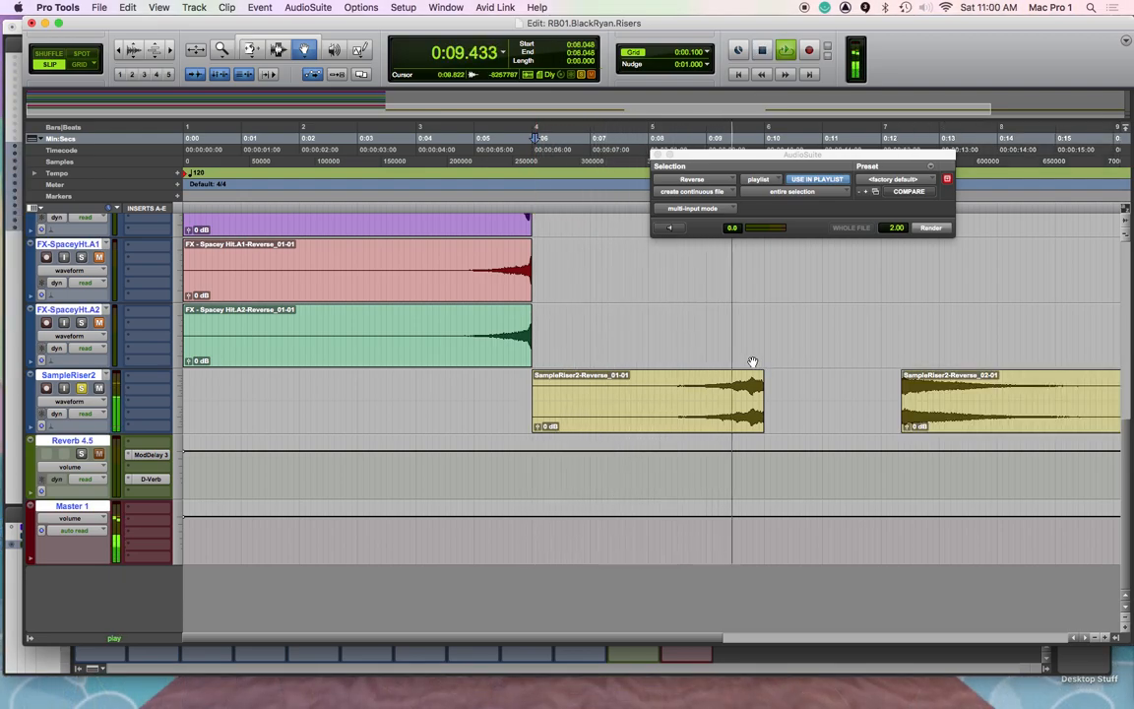
pyautogui.press('space')
# Move the reversed tail to start at about 0:05.851 and the reversed riser to 0:10.019, auditioning them from 0:06.548
pyautogui.moveTo(1005, 404); pyautogui.dragTo(873, 411)
pyautogui.click(712, 413)
pyautogui.moveTo(711, 413); pyautogui.dragTo(703, 414)
pyautogui.click(832, 405)
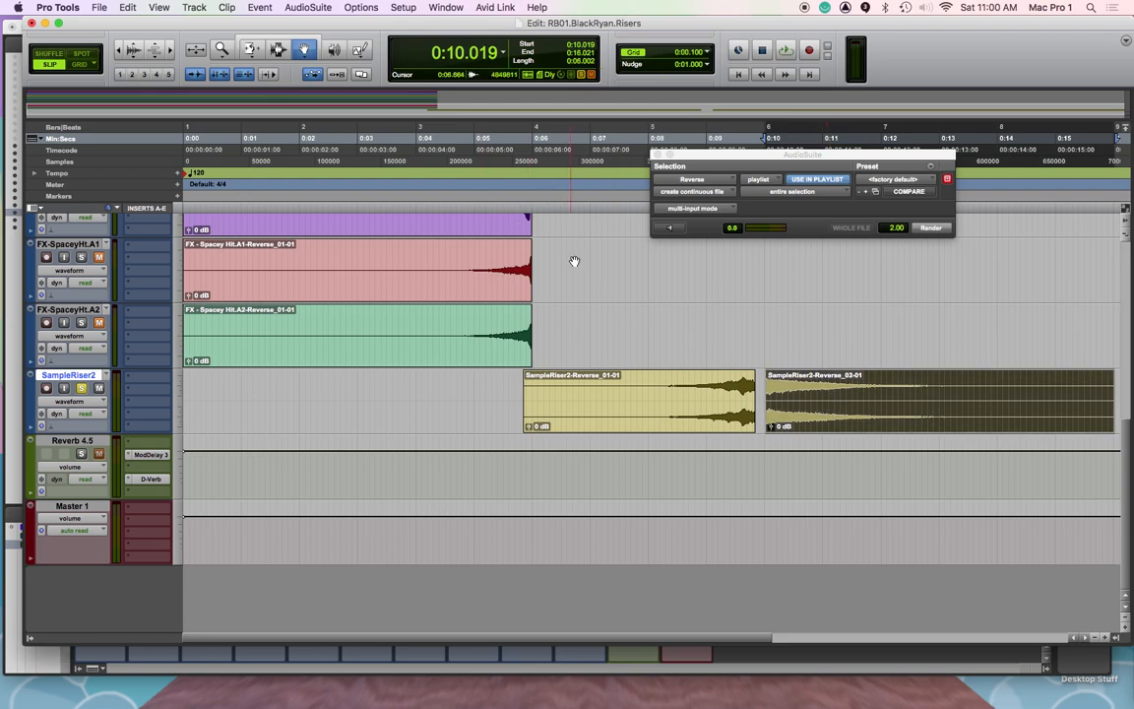
pyautogui.click(565, 208)
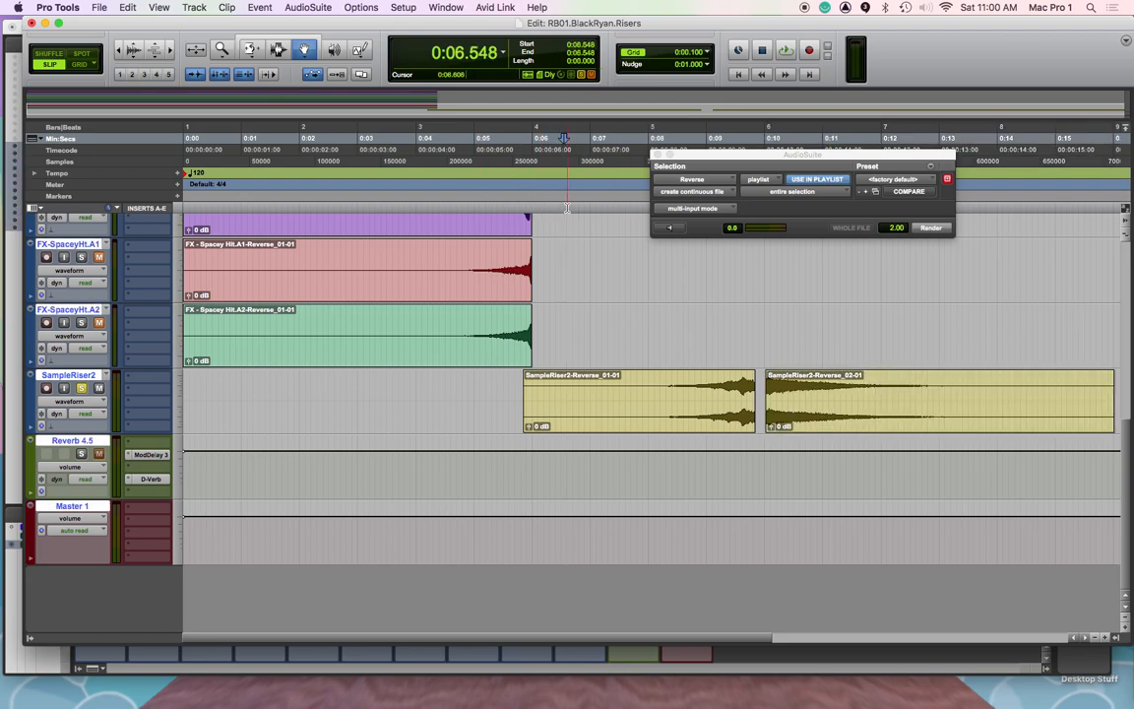
pyautogui.press('space')
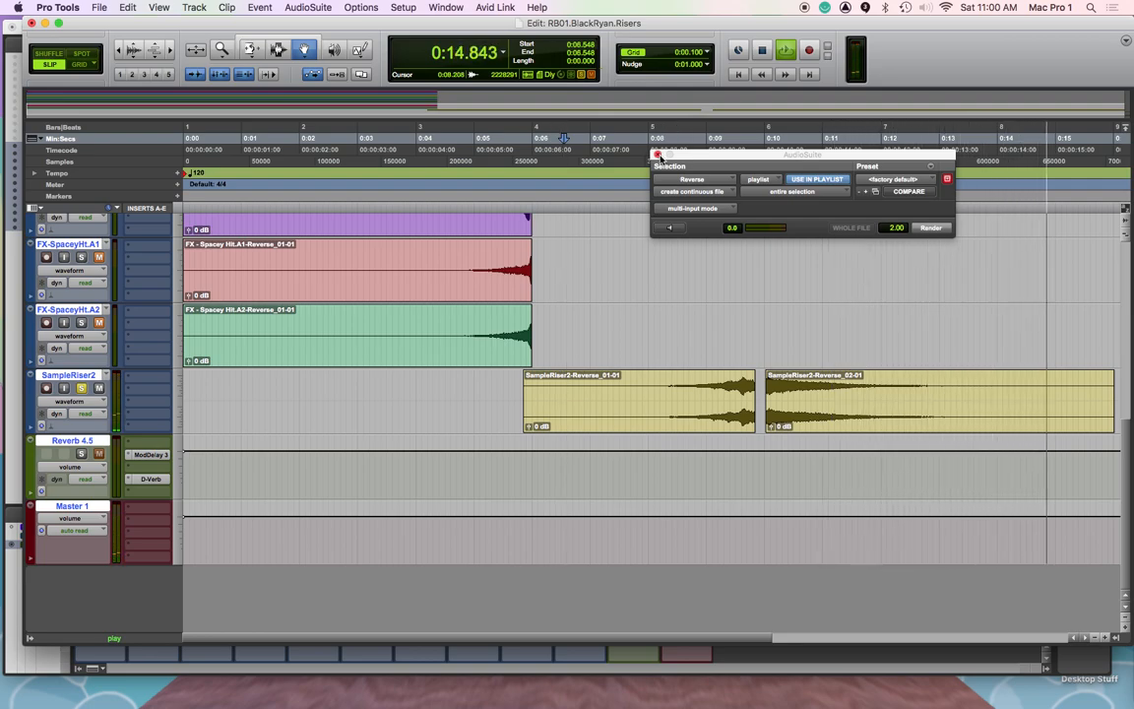
pyautogui.press('space')
# Close the AudioSuite window and space the reversed clips apart, starting the first at about 0:06.919 and the second at about 0:12.4
pyautogui.click(659, 156)
pyautogui.click(645, 413)
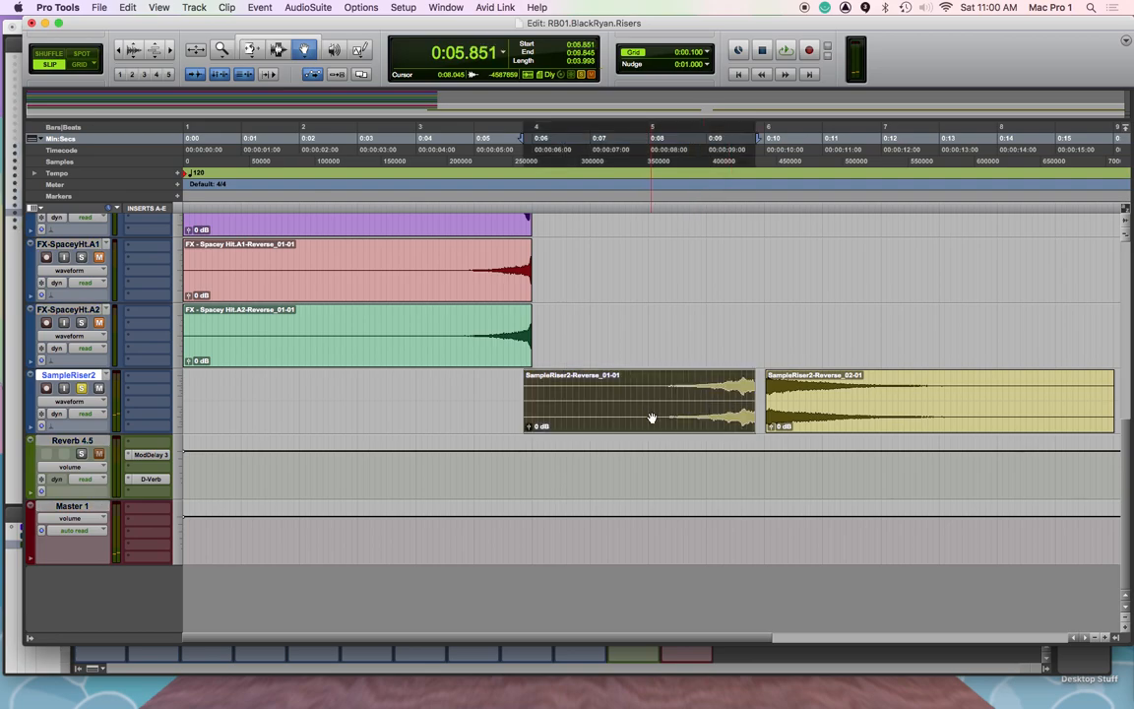
pyautogui.click(703, 332)
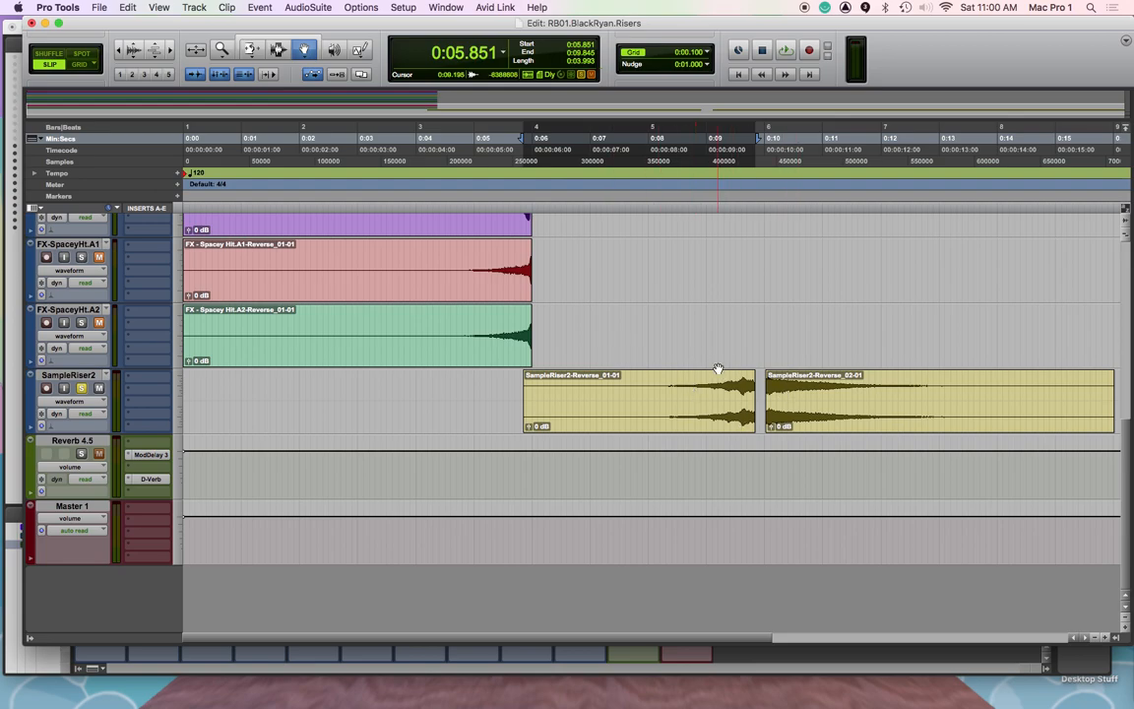
pyautogui.click(620, 400)
pyautogui.moveTo(801, 407); pyautogui.dragTo(940, 402)
pyautogui.moveTo(706, 416); pyautogui.dragTo(767, 408)
# Audition the spaced reversed clips from 0:06.698 and select the first one
pyautogui.click(571, 173)
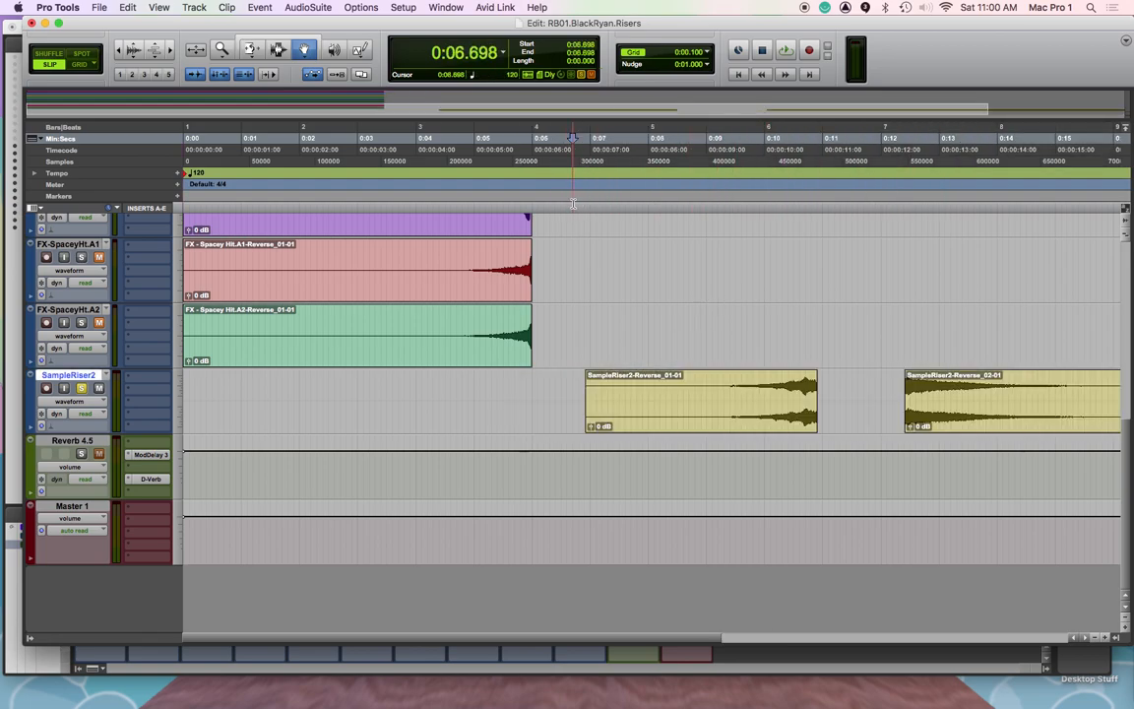
pyautogui.press('space')
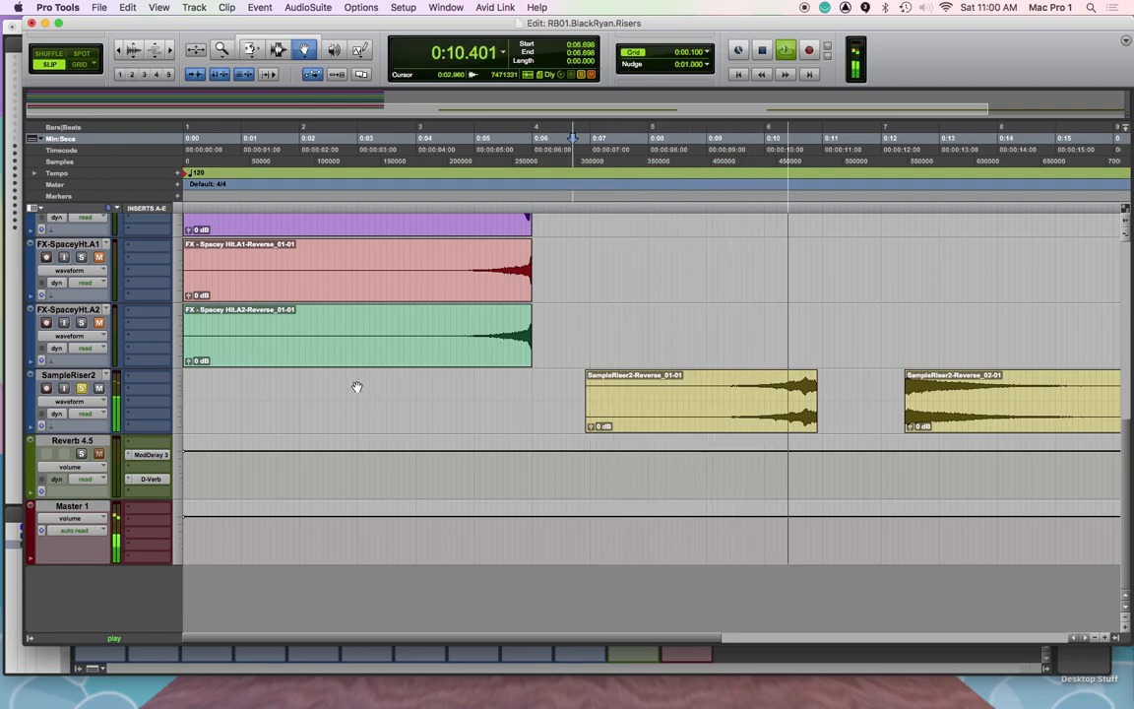
pyautogui.click(748, 411)
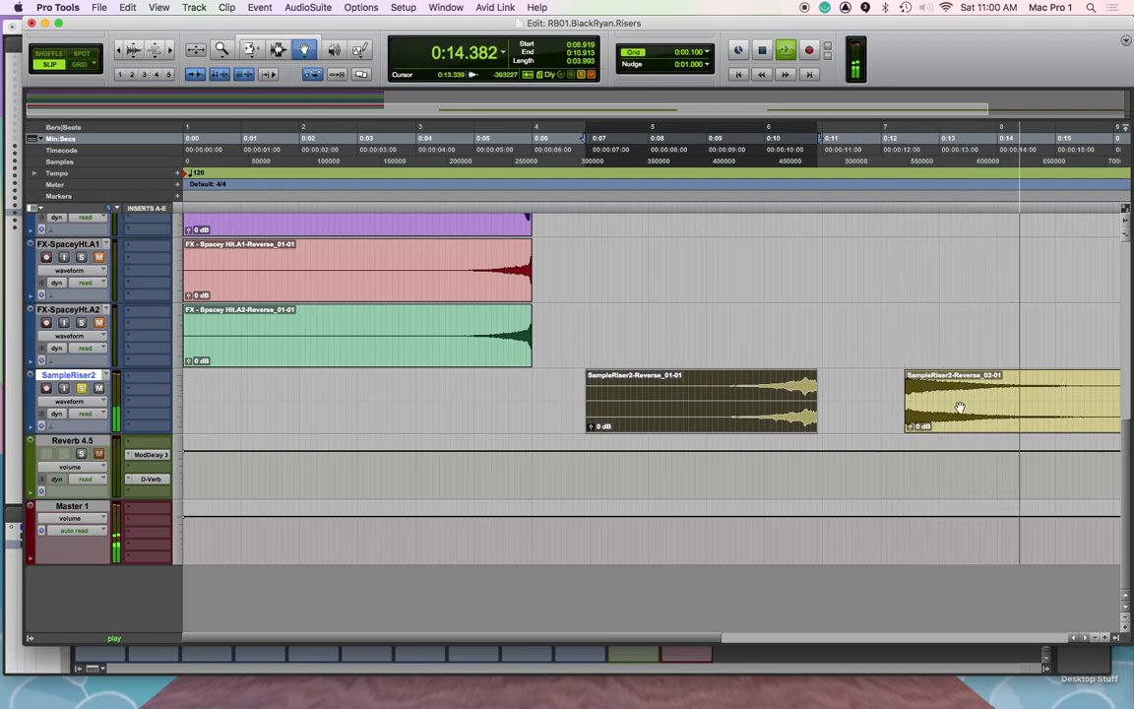
pyautogui.press('space')
# Bounce both reversed clips offline as SampleRiser2_1, an interleaved 24-bit 44.1 kHz WAV with an added 320 kbit/s MP3
pyautogui.keyDown('shift'); pyautogui.click(1050, 401); pyautogui.keyUp('shift')
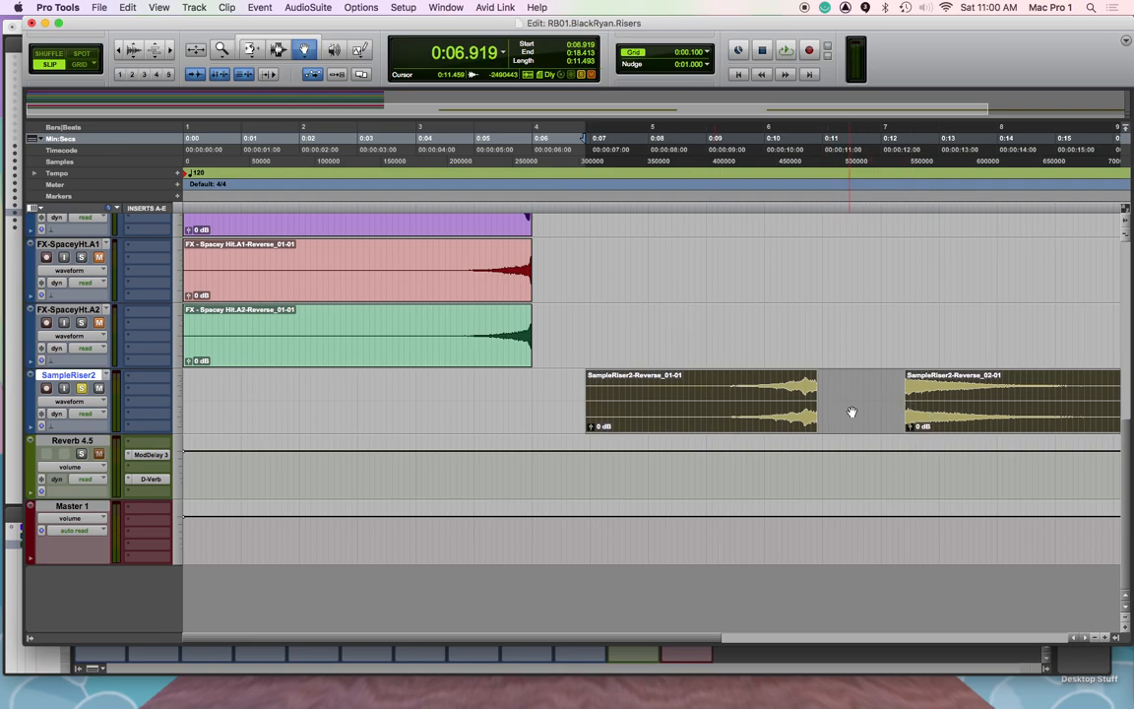
pyautogui.press('super+alt+b')
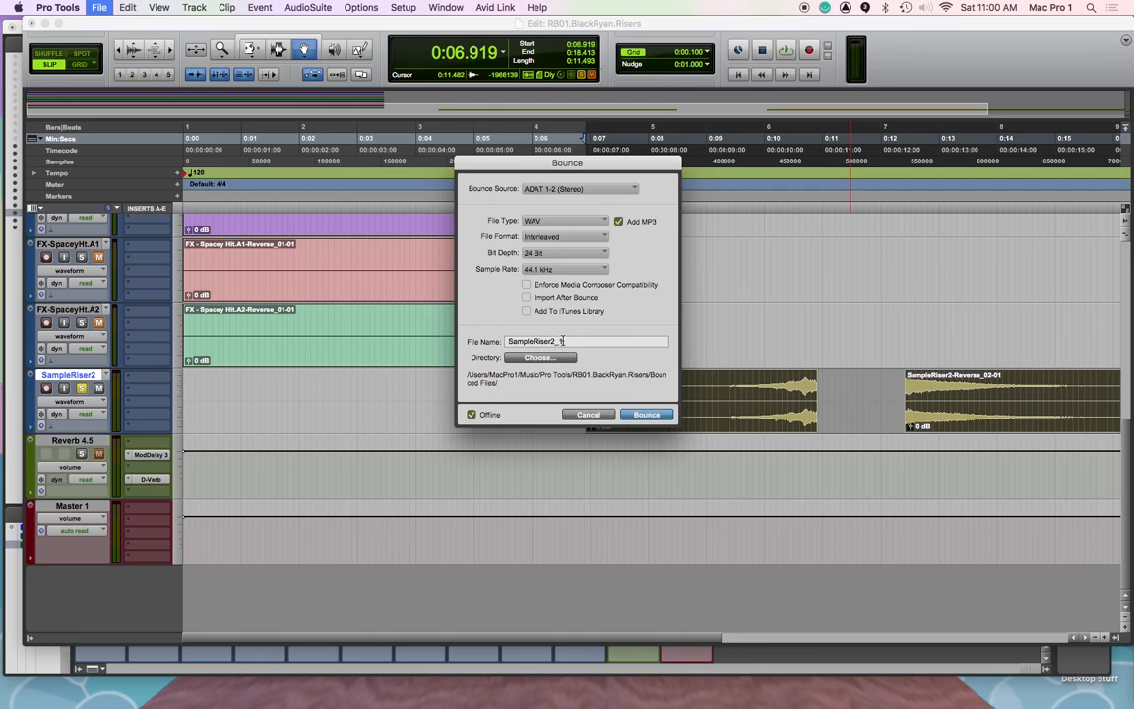
pyautogui.moveTo(557, 340); pyautogui.dragTo(620, 340)
pyautogui.click(647, 416)
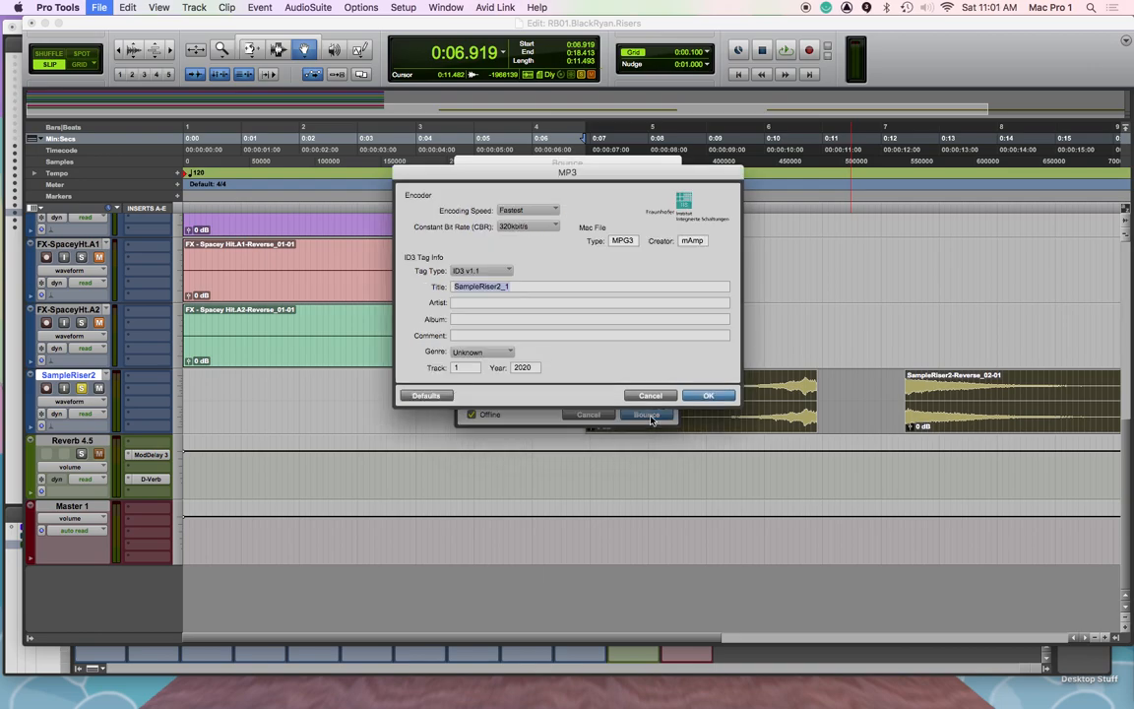
pyautogui.click(709, 394)
pyautogui.click(647, 414)
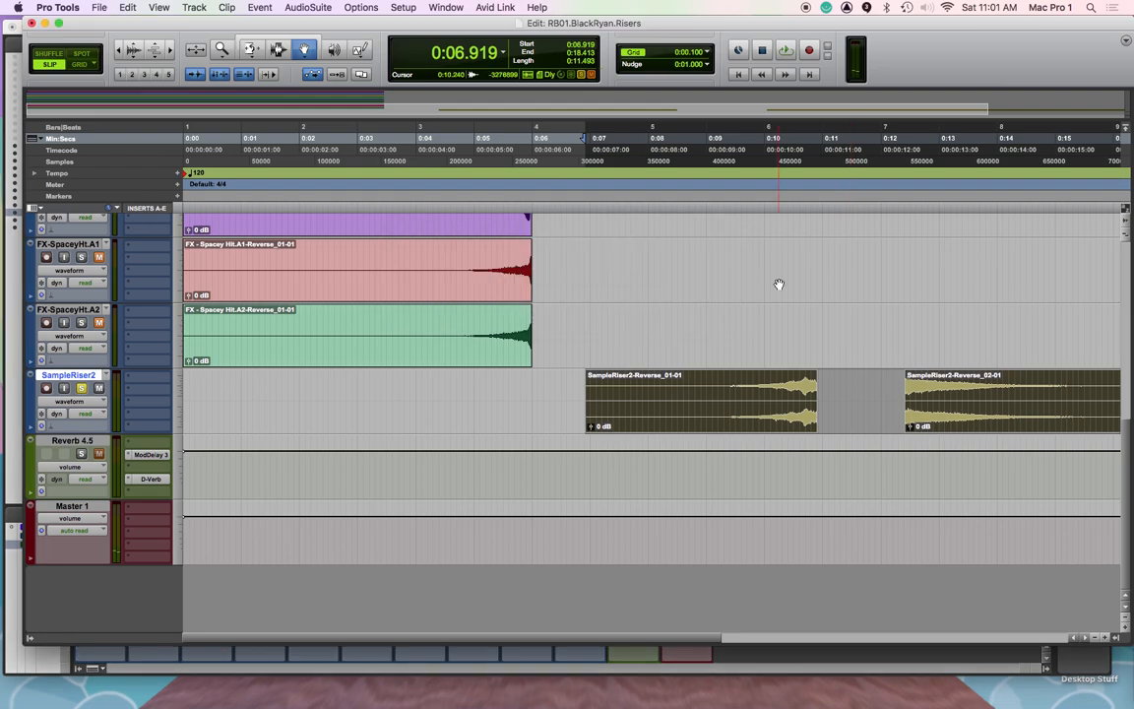
pyautogui.press('super+Tab')
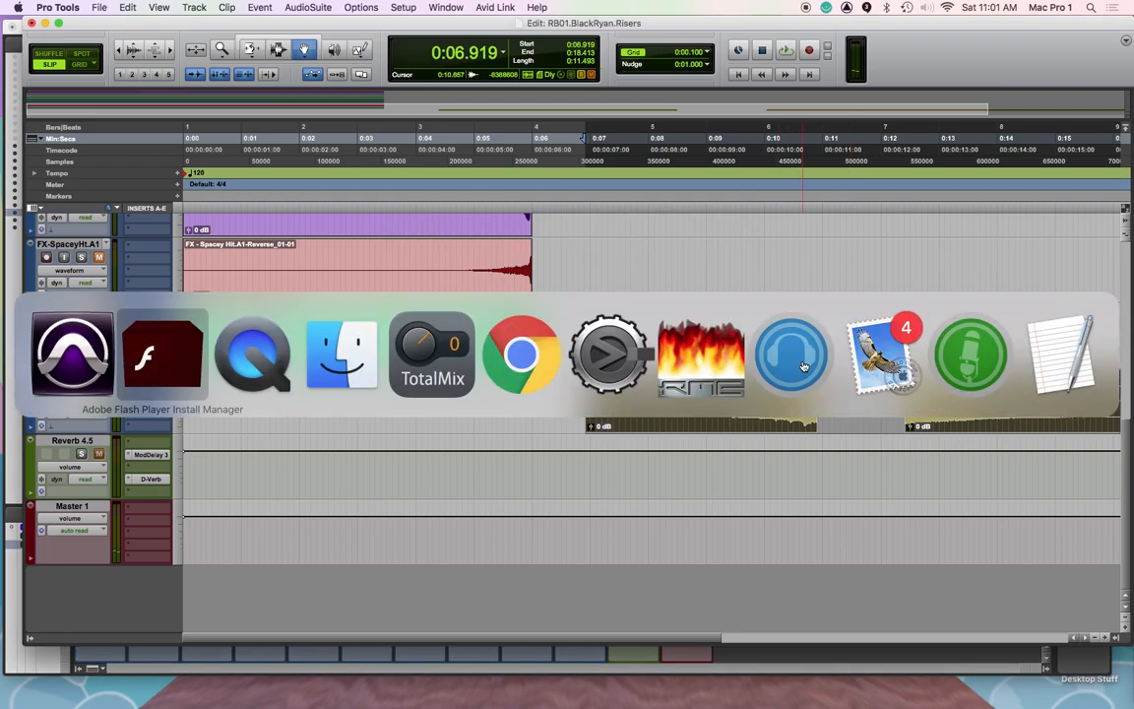
pyautogui.press('super+Tab')
pyautogui.press('super+Tab')
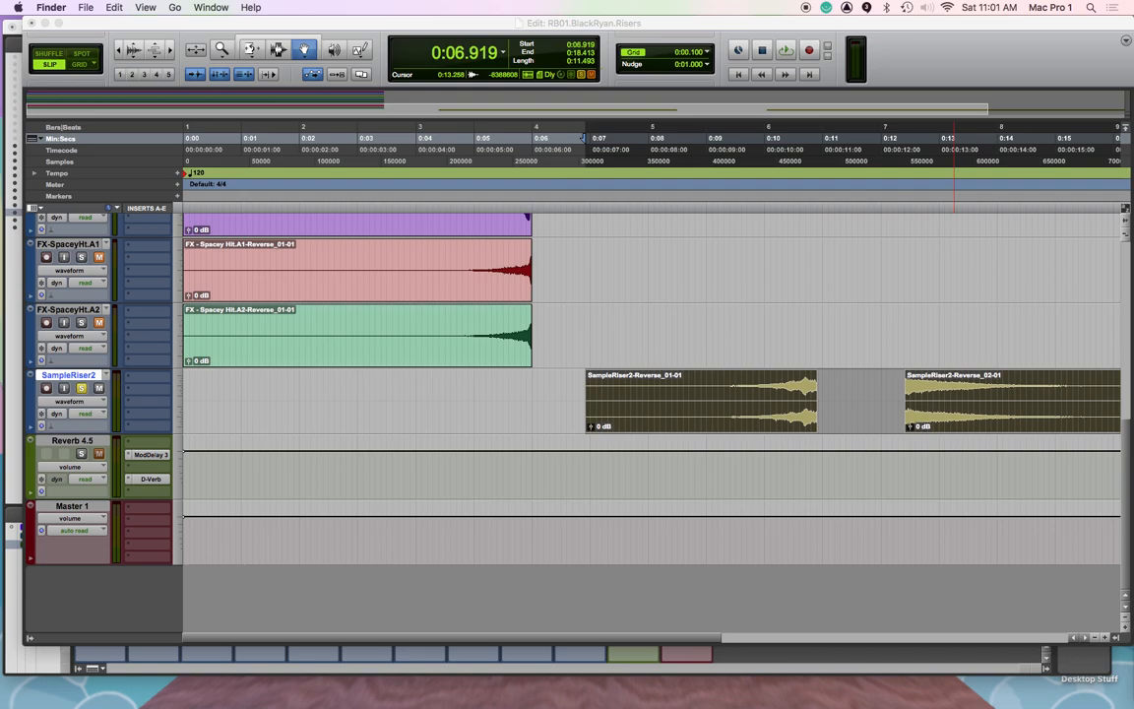
pyautogui.click(608, 23)
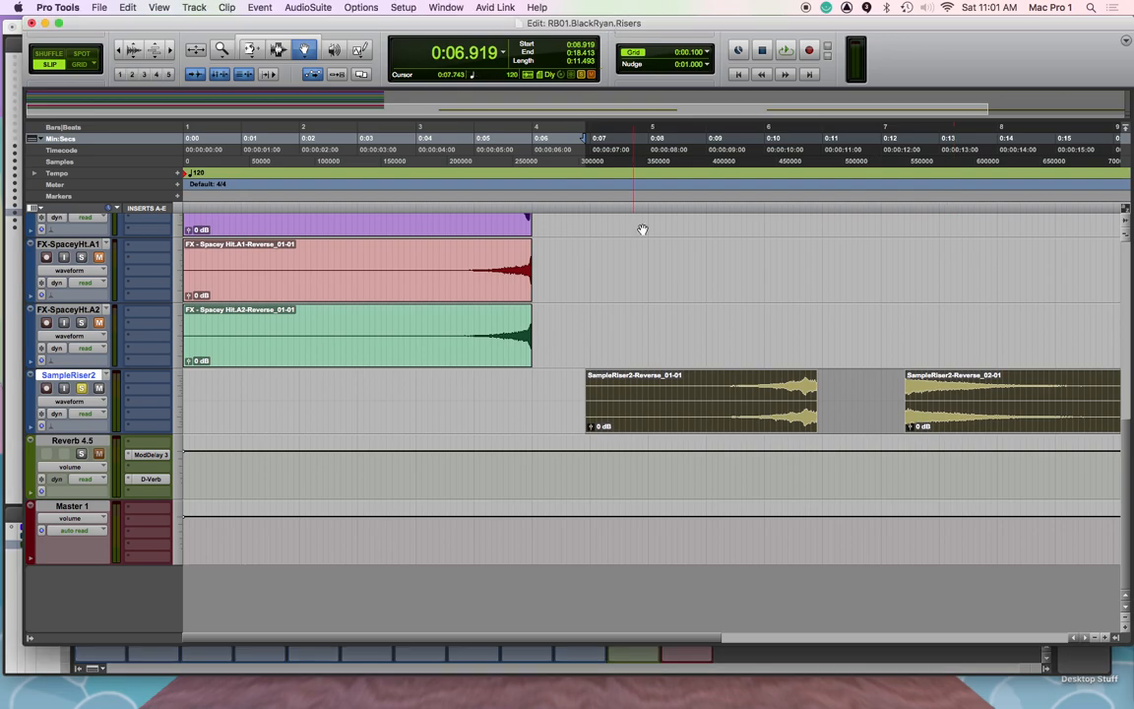
# Switch to the Selector tool and audition the two reversed SampleRiser2 clips from 0:03.993
pyautogui.press('F6')
pyautogui.click(707, 292)
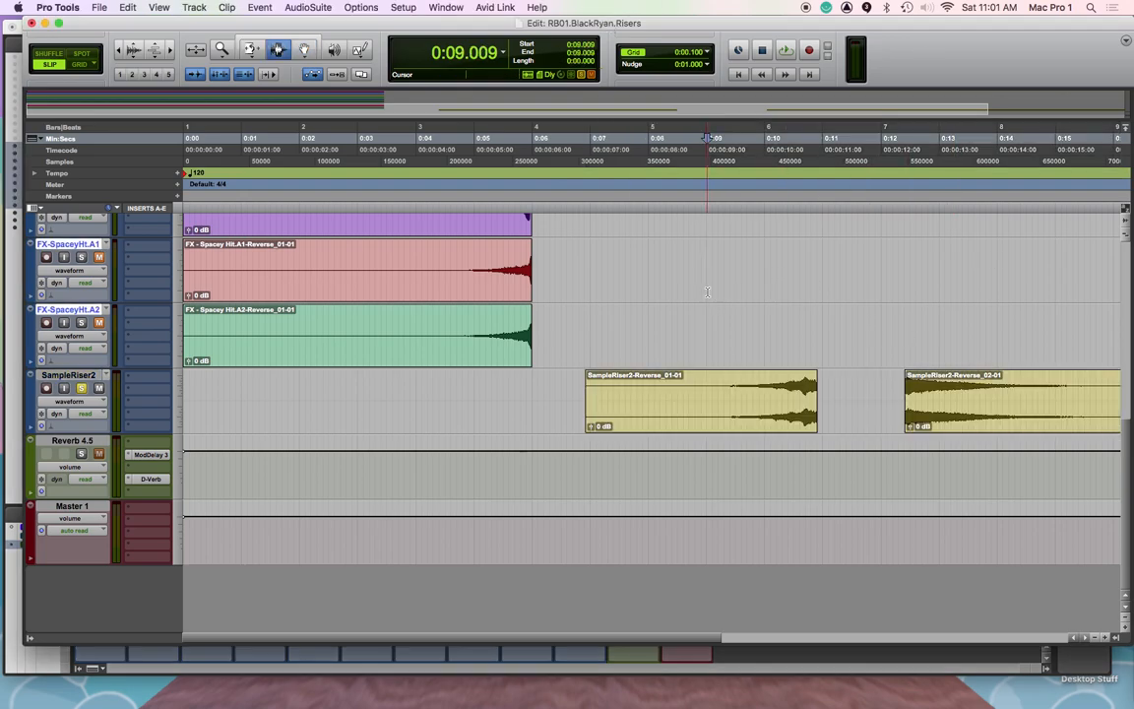
pyautogui.press('super+bracketleft')
pyautogui.press('super+bracketleft')
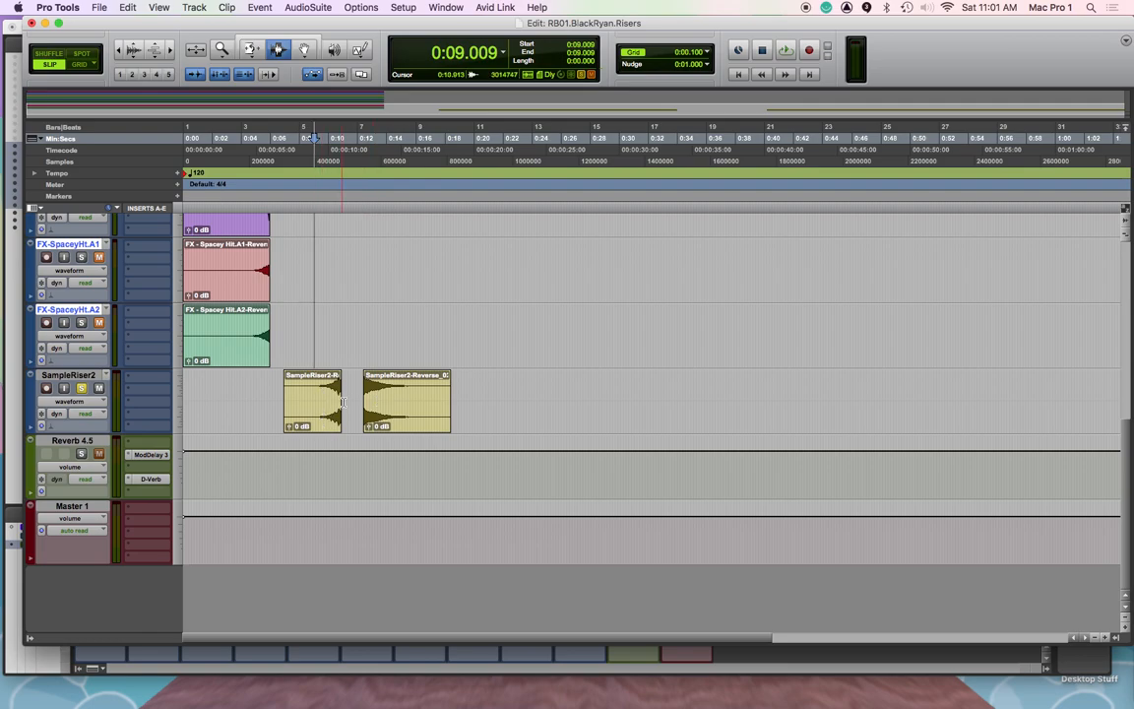
pyautogui.click(311, 385)
pyautogui.click(241, 329)
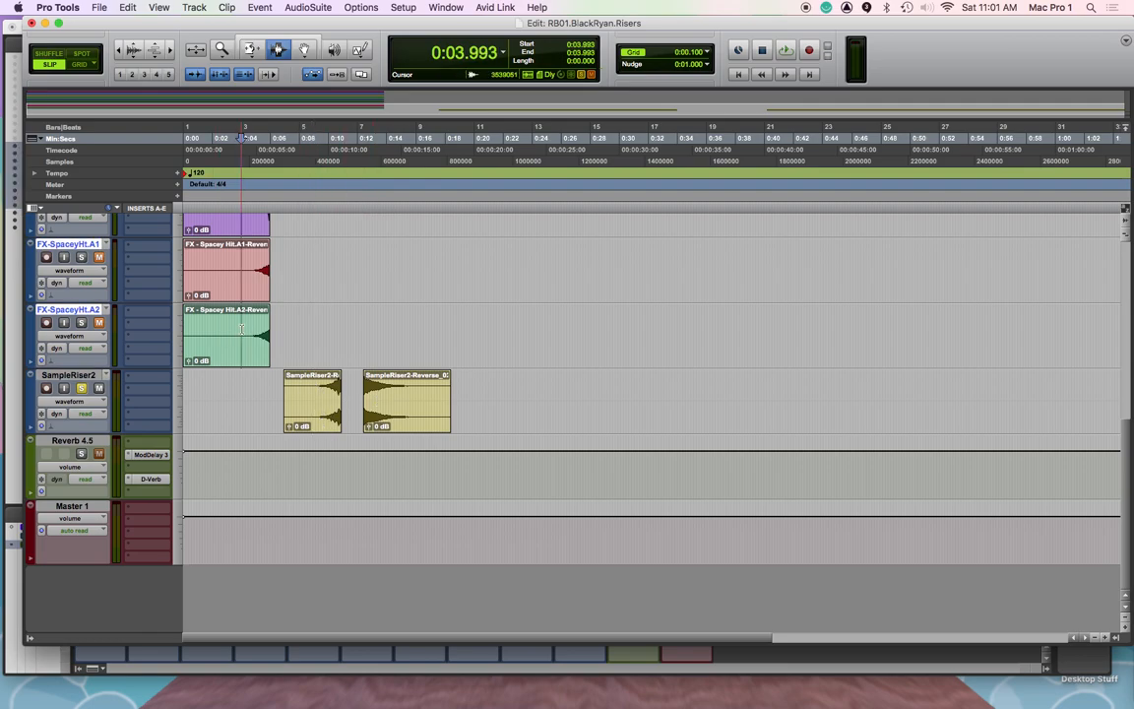
pyautogui.press('space')
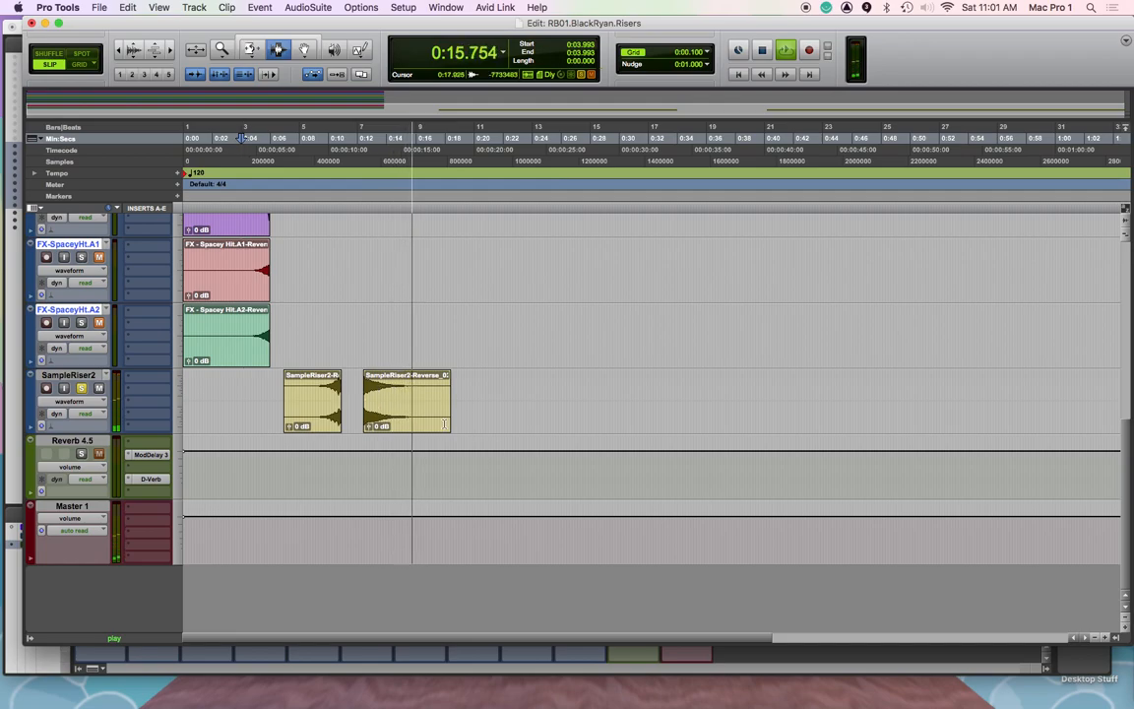
pyautogui.press('space')
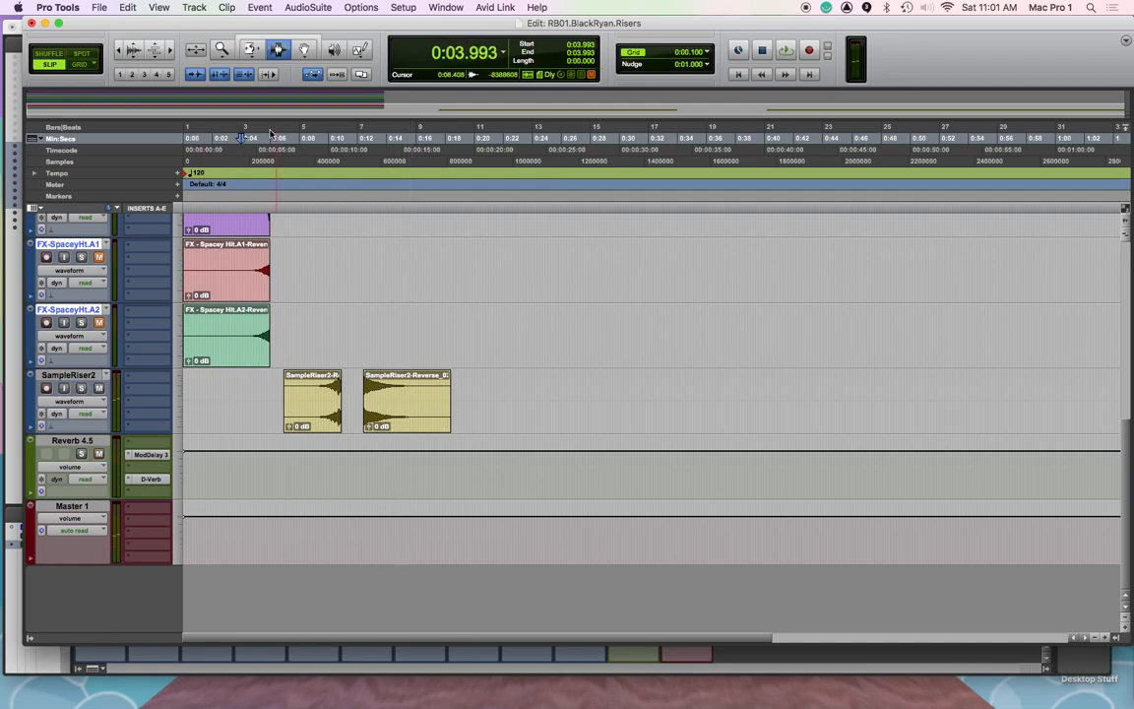
pyautogui.press('super+Tab')
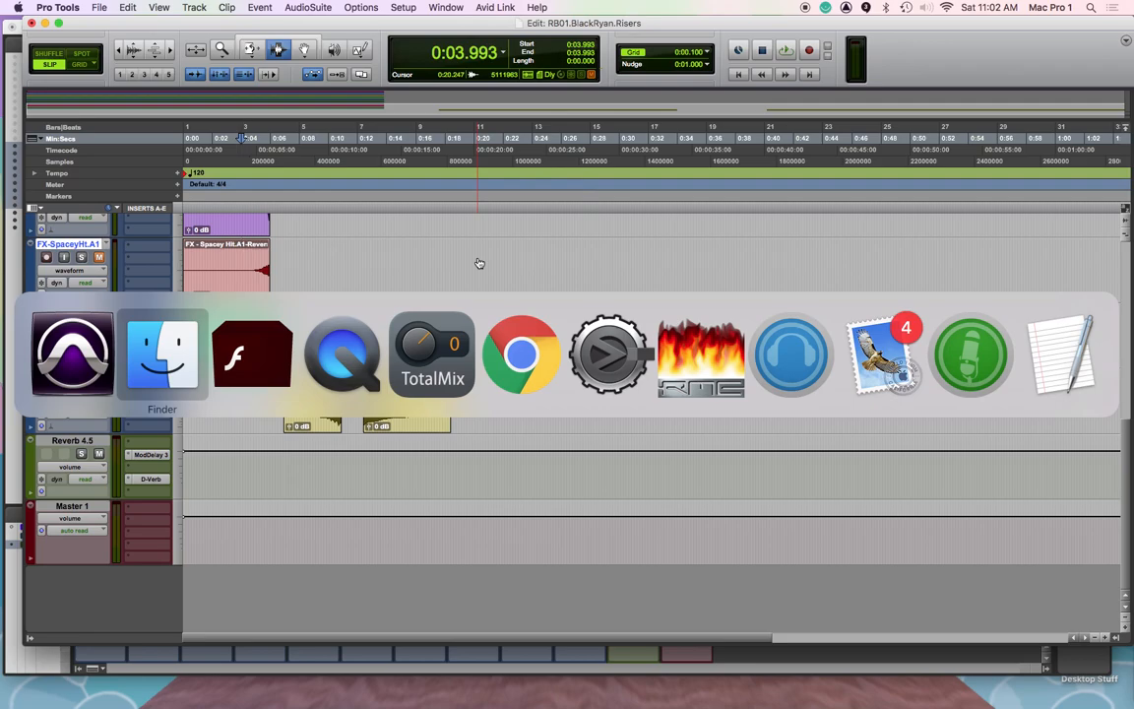
pyautogui.press('super+Tab')
pyautogui.press('super+Tab')
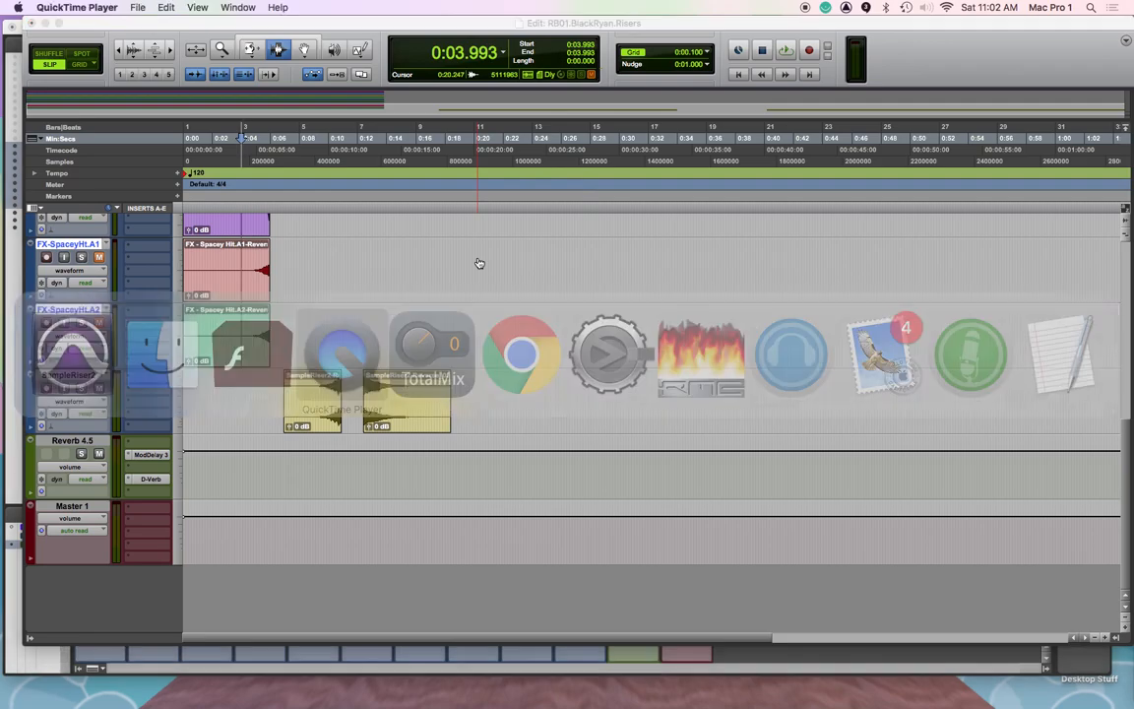
pyautogui.click(138, 7)
pyautogui.moveTo(96, 8)
pyautogui.moveTo(146, 7)
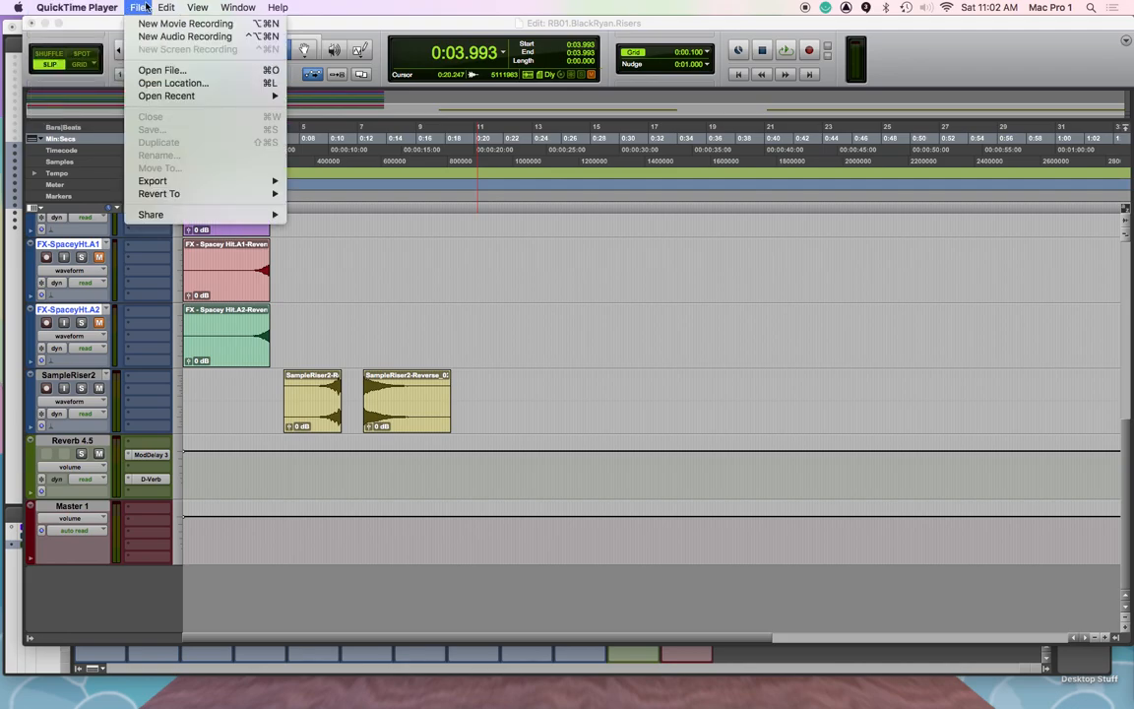
pyautogui.moveTo(195, 7)
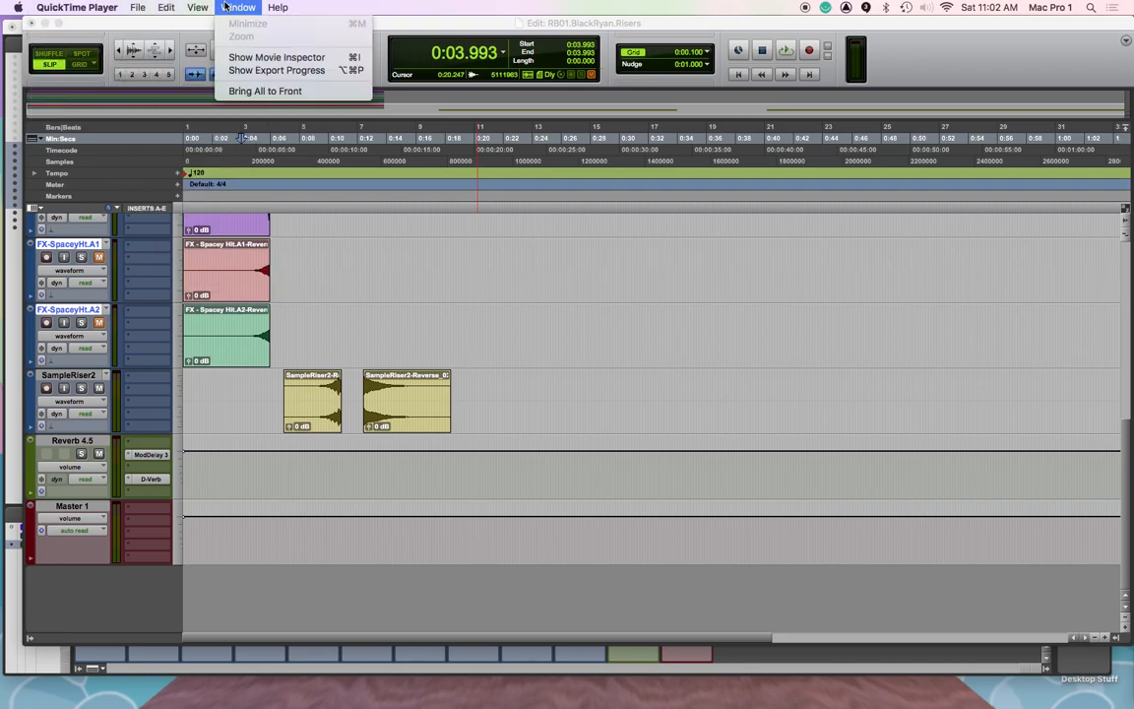
pyautogui.click(419, 23)
pyautogui.click(419, 22)
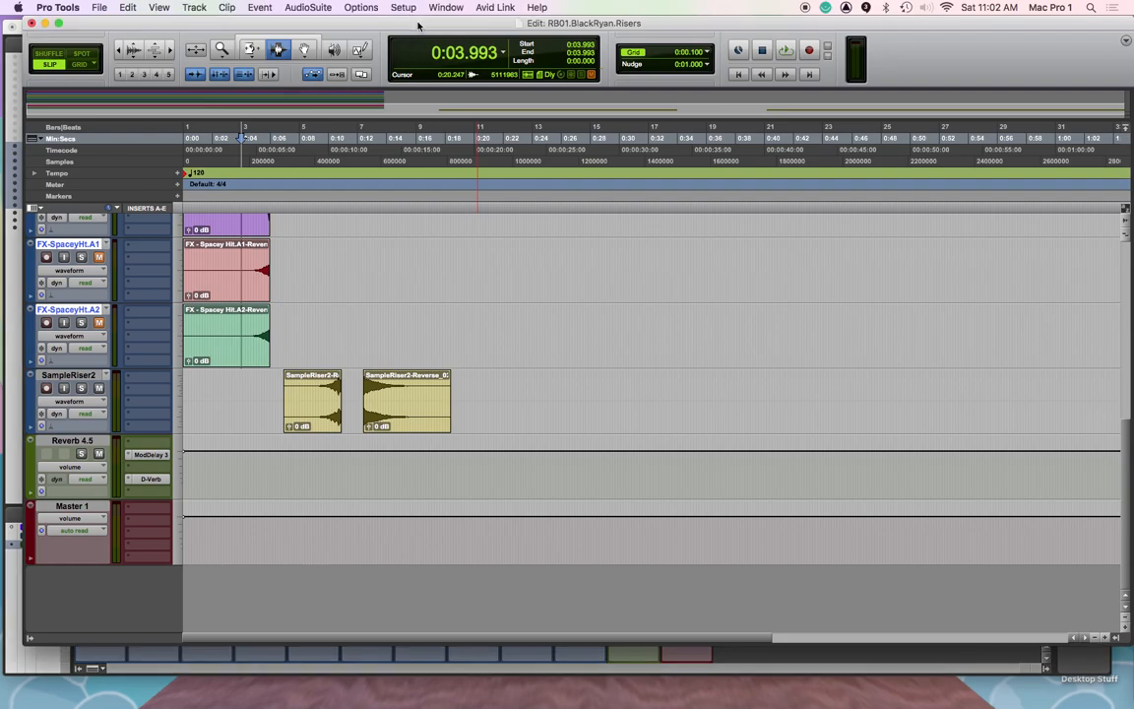